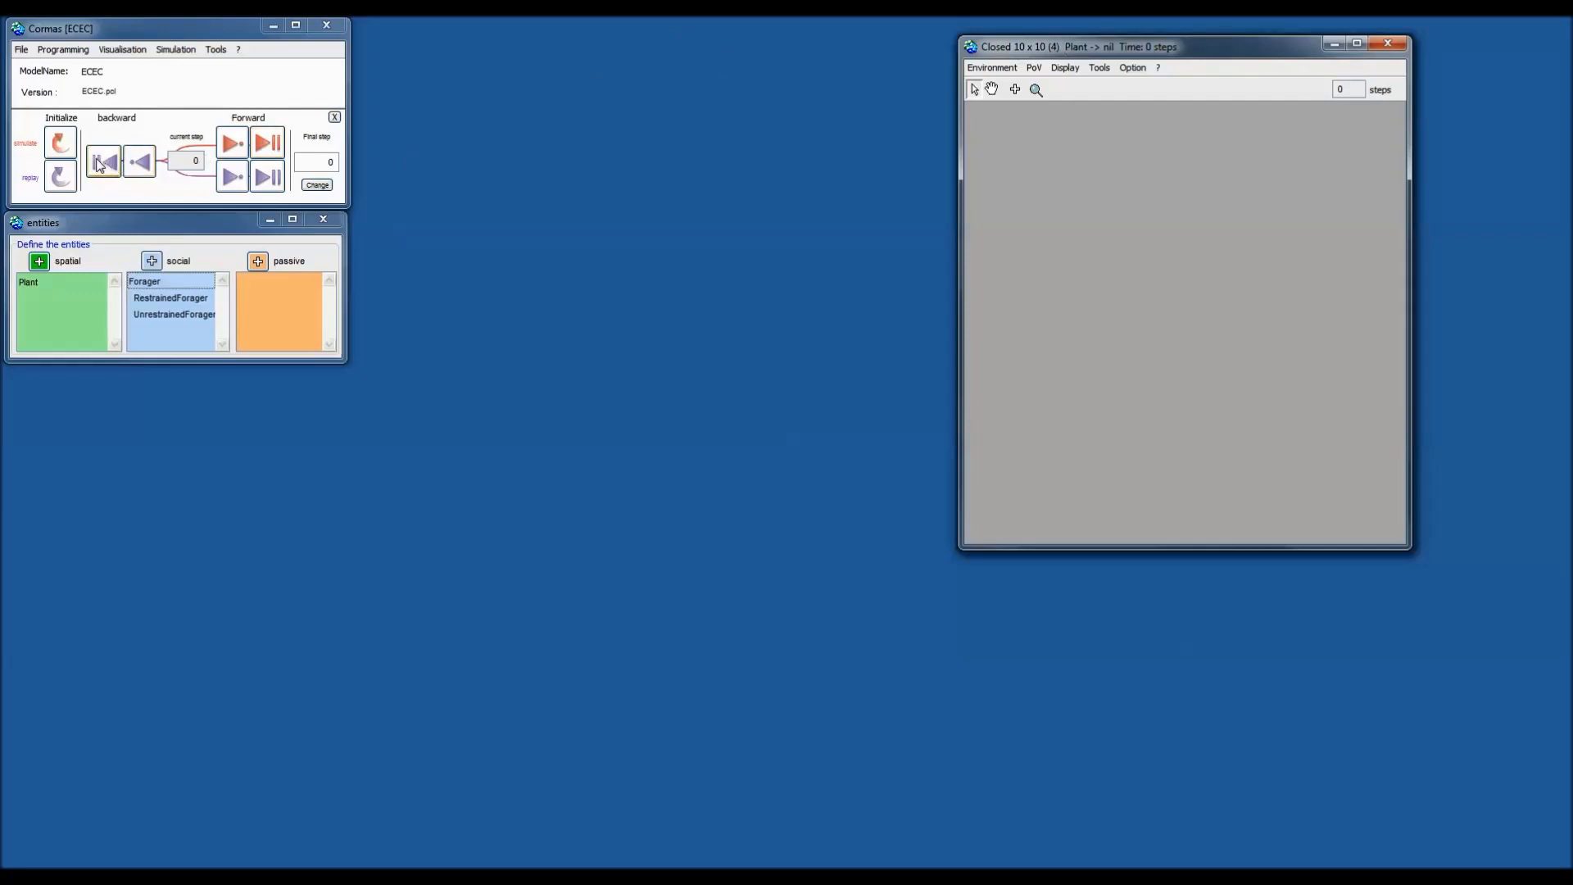
Bring up the ECEC launch settings listing the fragmentedEnv, homogeneousEnv and noAgent initializations.
{"action": "left_click", "coordinate": [67, 154]}
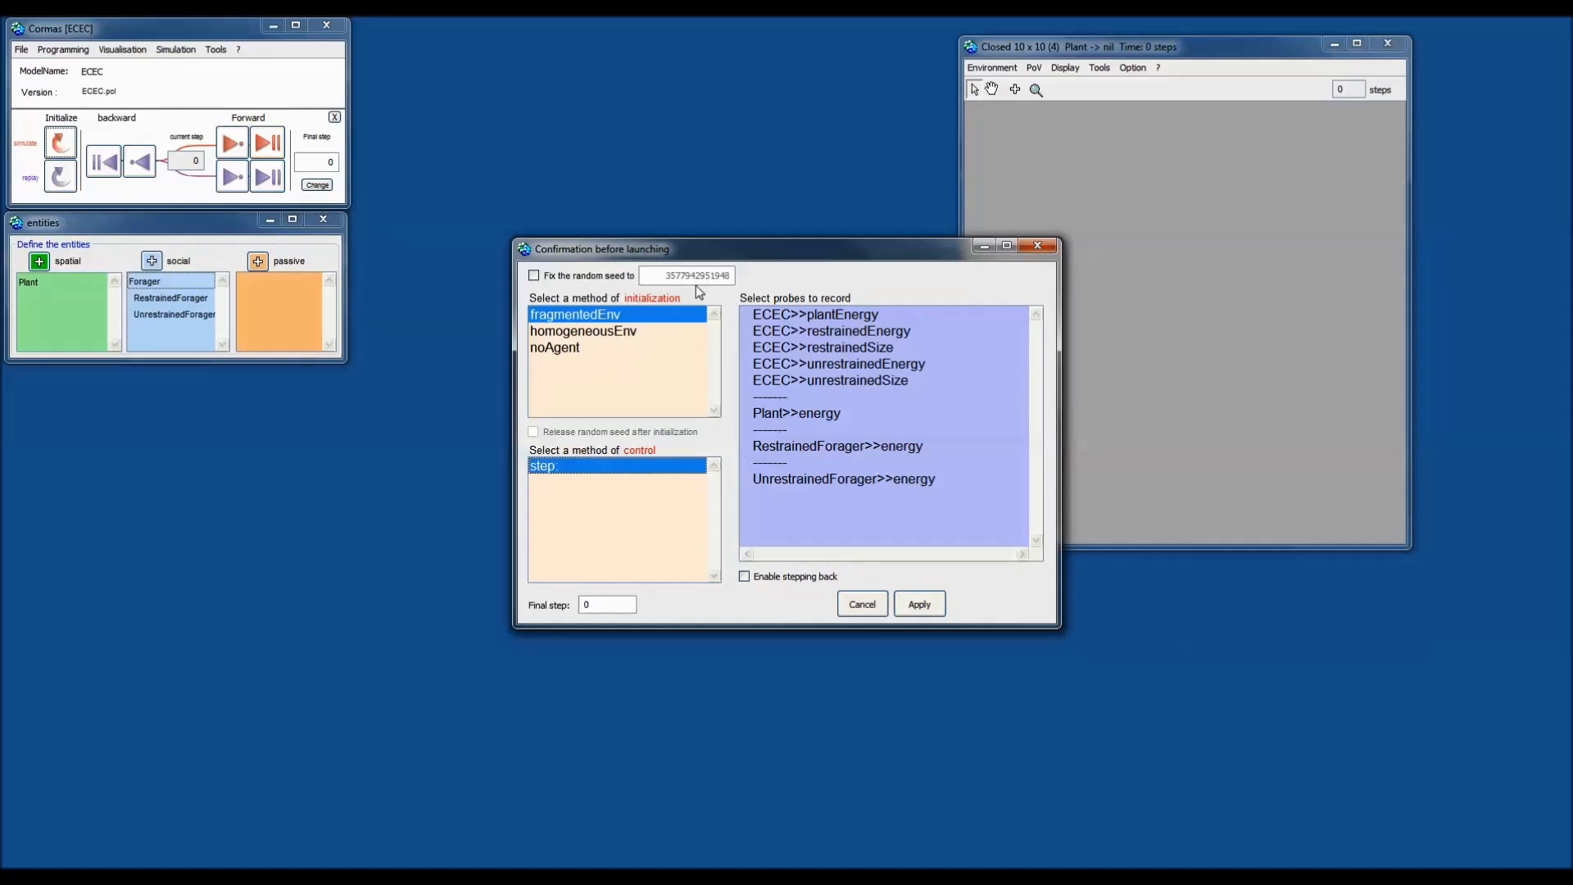
Initialize with homogeneousEnv, record every probe from ECEC>>plantEnergy through UnrestrainedForager>>energy, and apply.
{"action": "left_click_drag", "start_coordinate": [743, 257], "coordinate": [635, 95]}
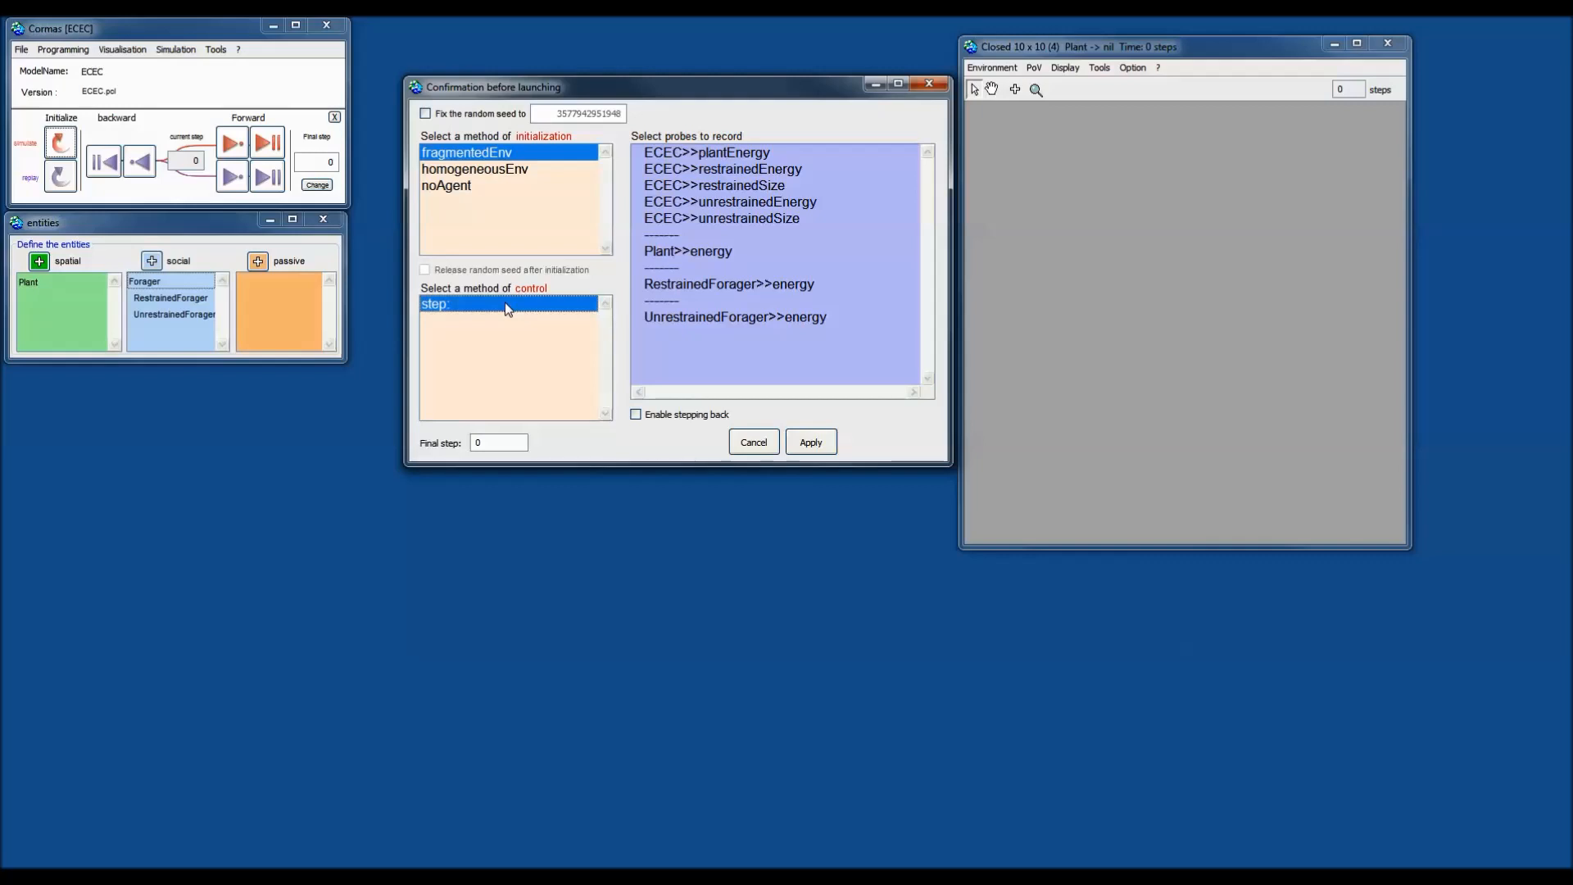
{"action": "left_click", "coordinate": [486, 172]}
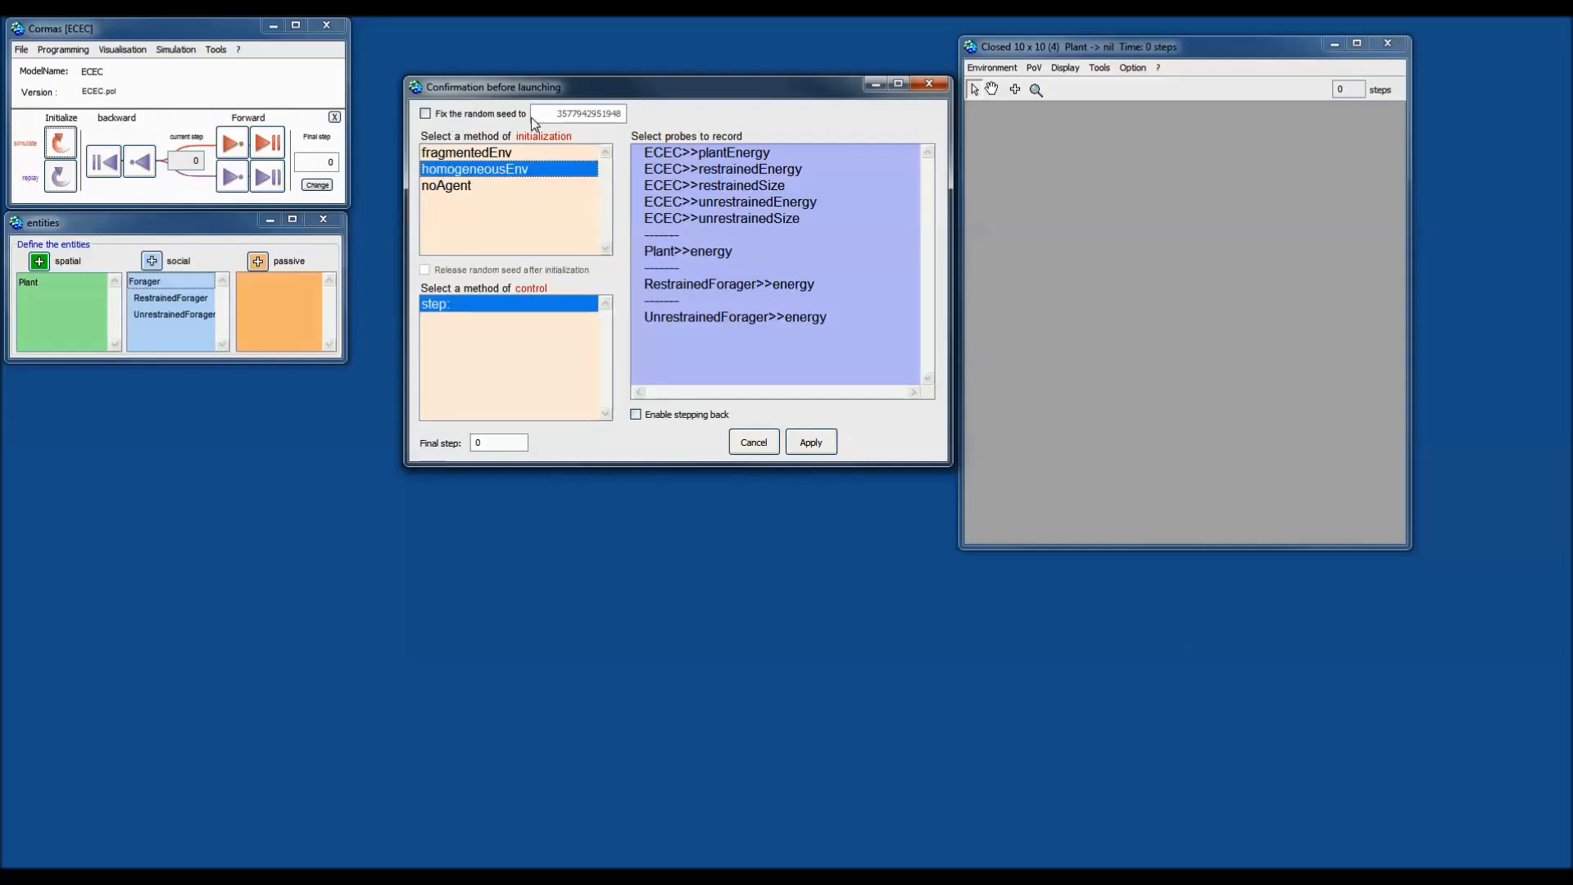
{"action": "left_click", "coordinate": [718, 159]}
{"action": "left_click", "coordinate": [677, 320], "text": "shift"}
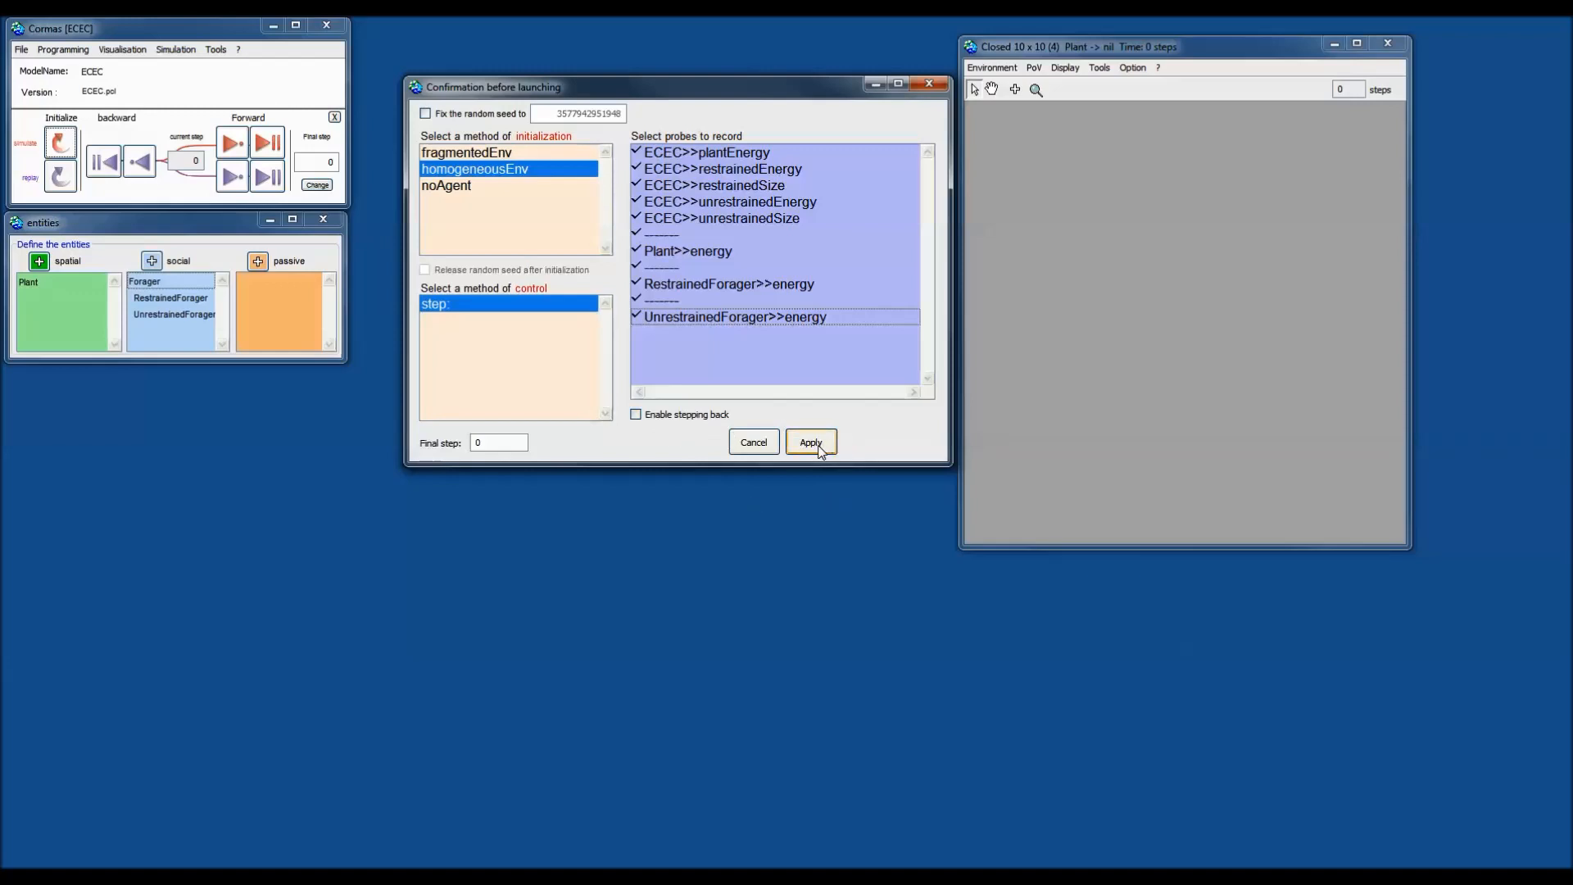
{"action": "left_click", "coordinate": [819, 449]}
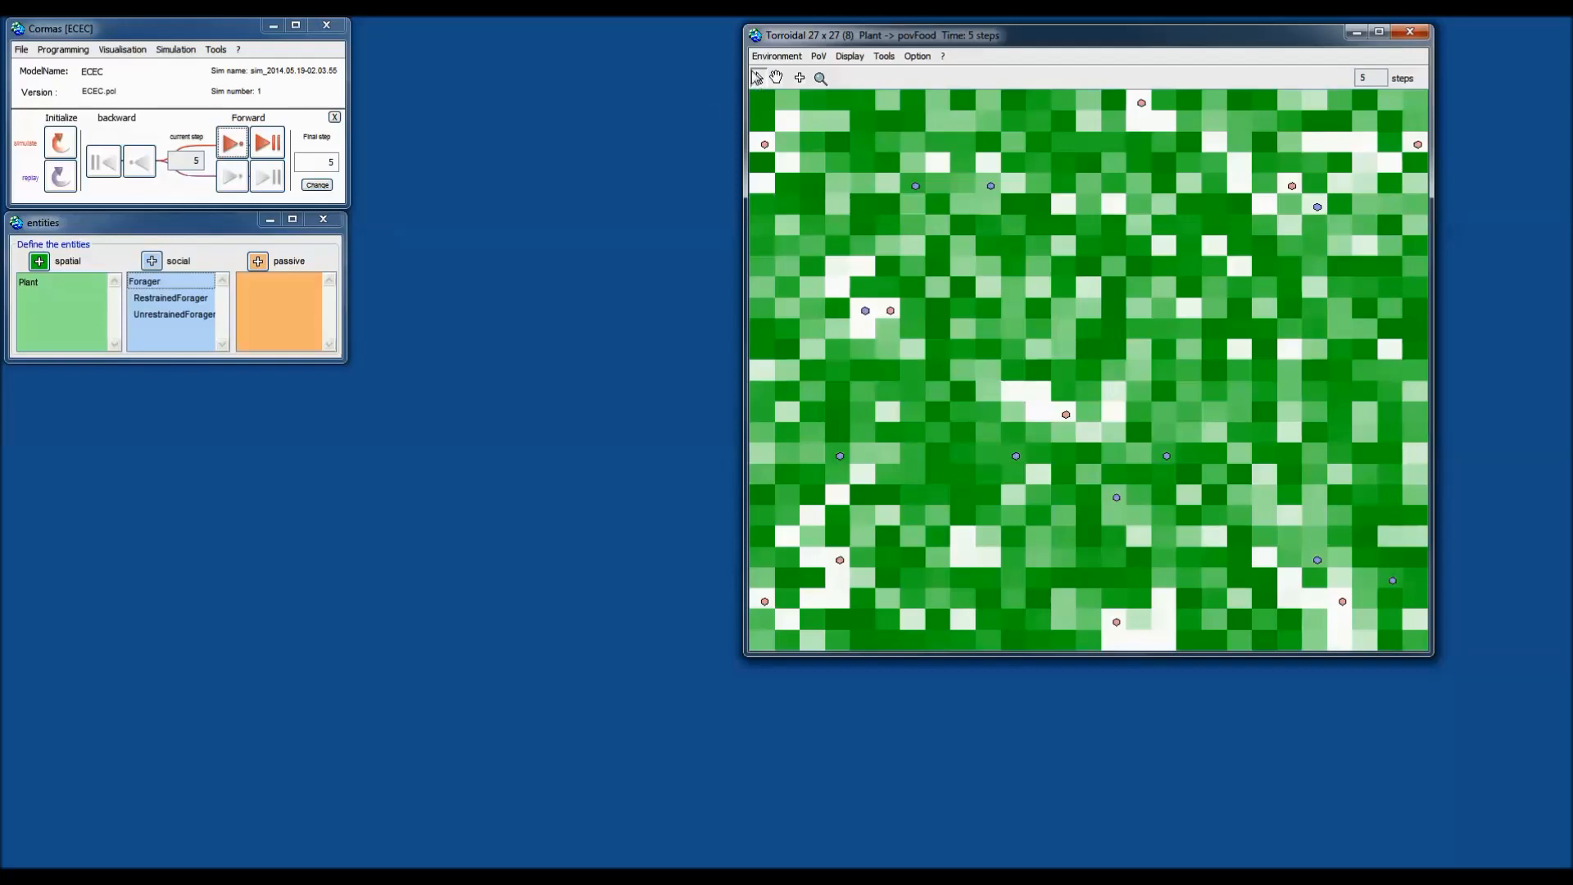
Inspect RestrainedForager_4 from the grid, showing energy 41.9708 on a Plant patch.
{"action": "double_click", "coordinate": [915, 187]}
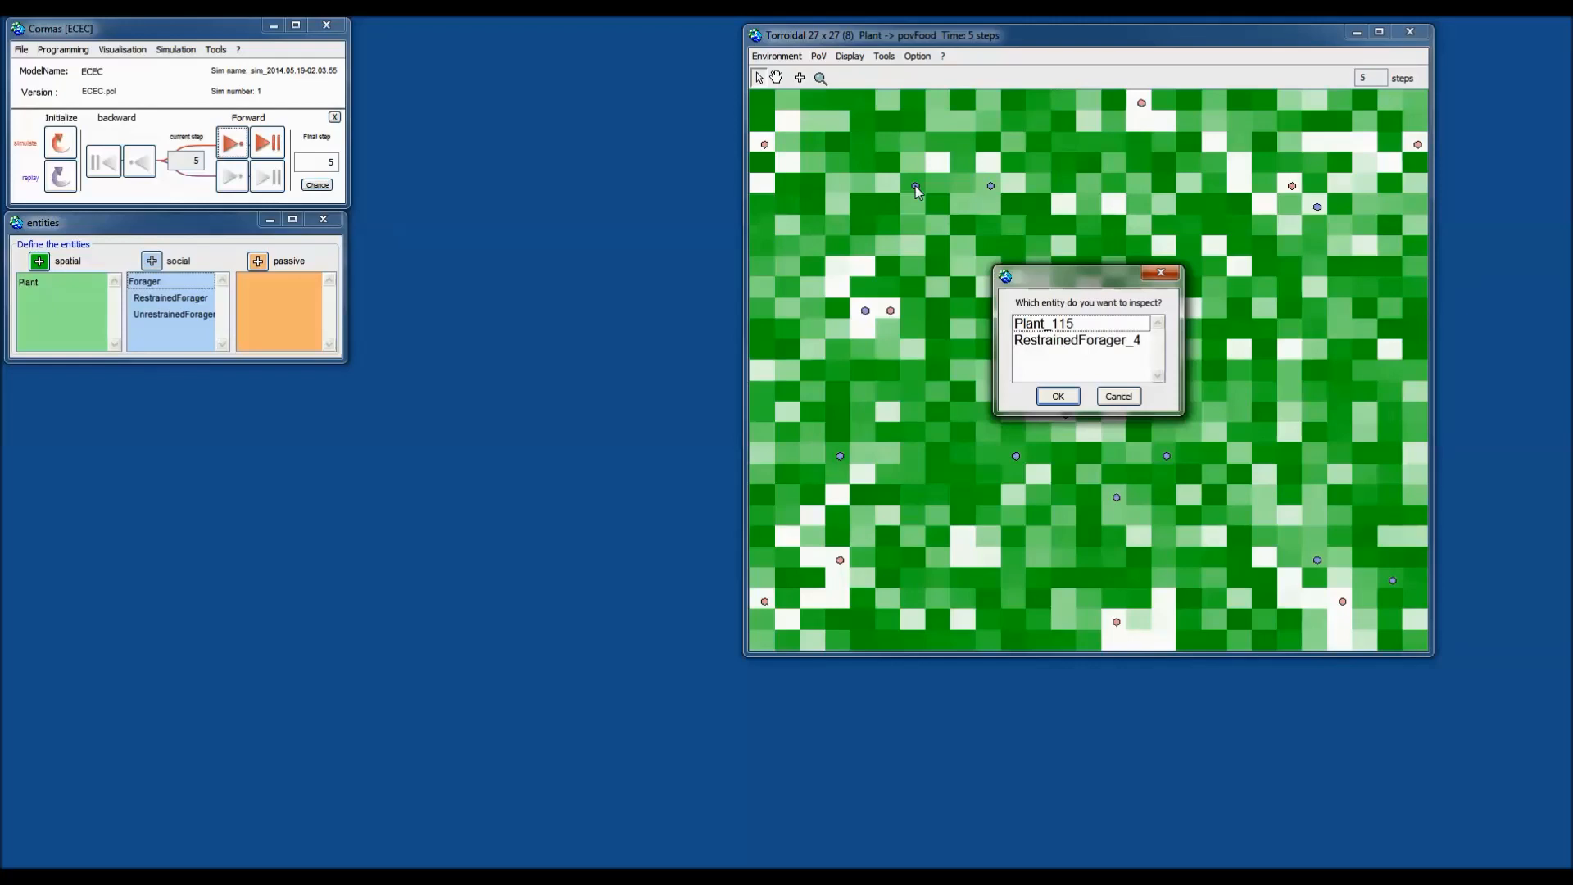
{"action": "left_click_drag", "start_coordinate": [1069, 289], "coordinate": [1088, 260]}
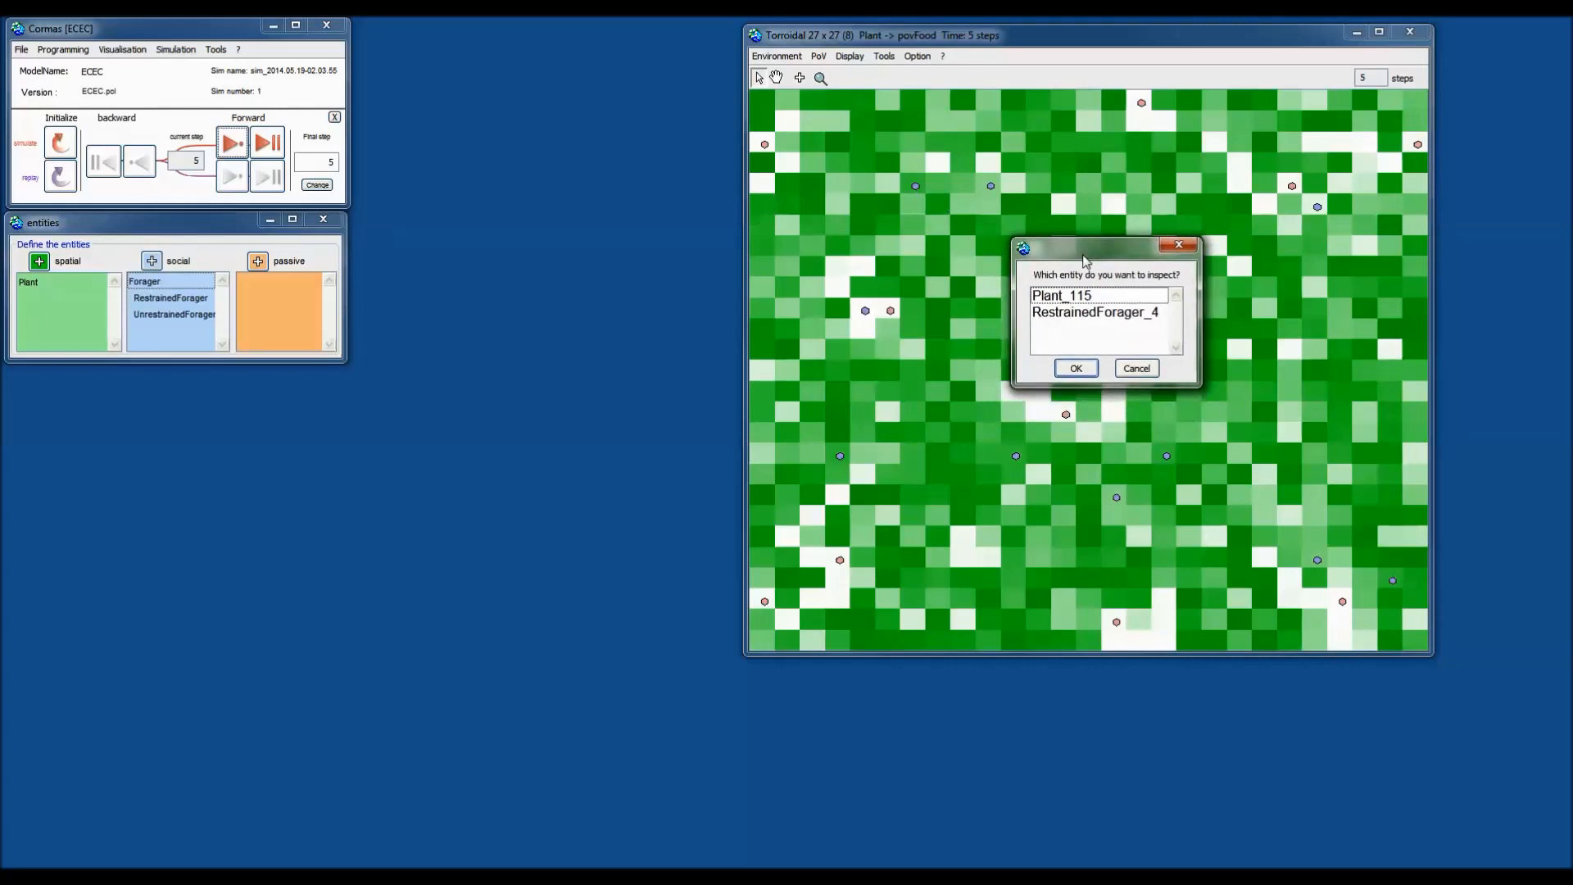
{"action": "left_click", "coordinate": [1096, 314]}
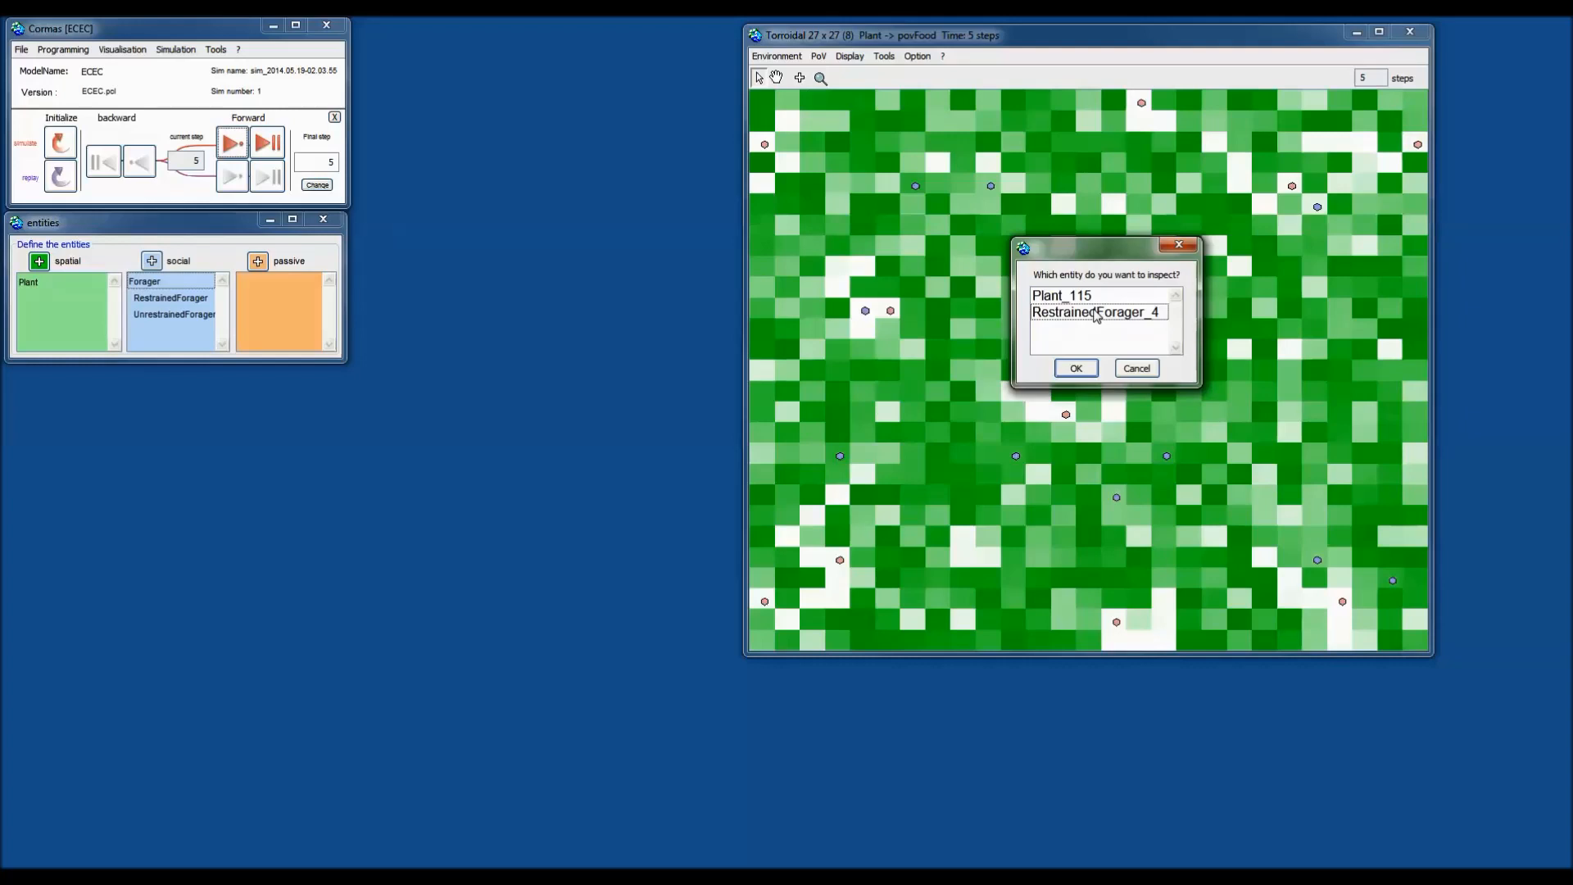
{"action": "left_click", "coordinate": [1096, 315]}
{"action": "left_click", "coordinate": [1075, 366]}
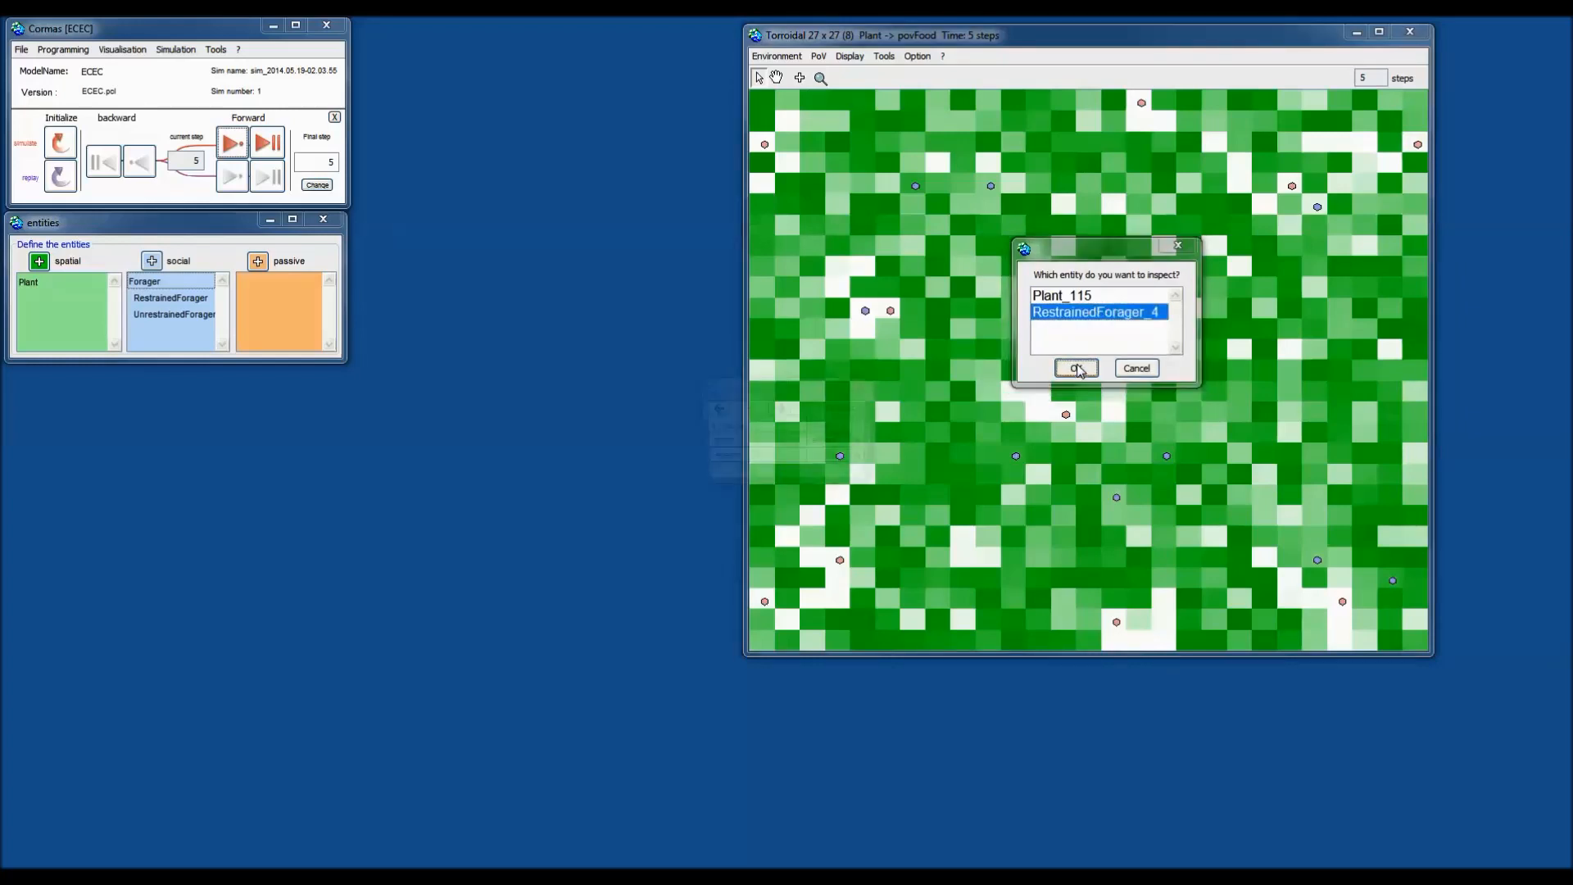
{"action": "left_click_drag", "start_coordinate": [736, 392], "coordinate": [1071, 193]}
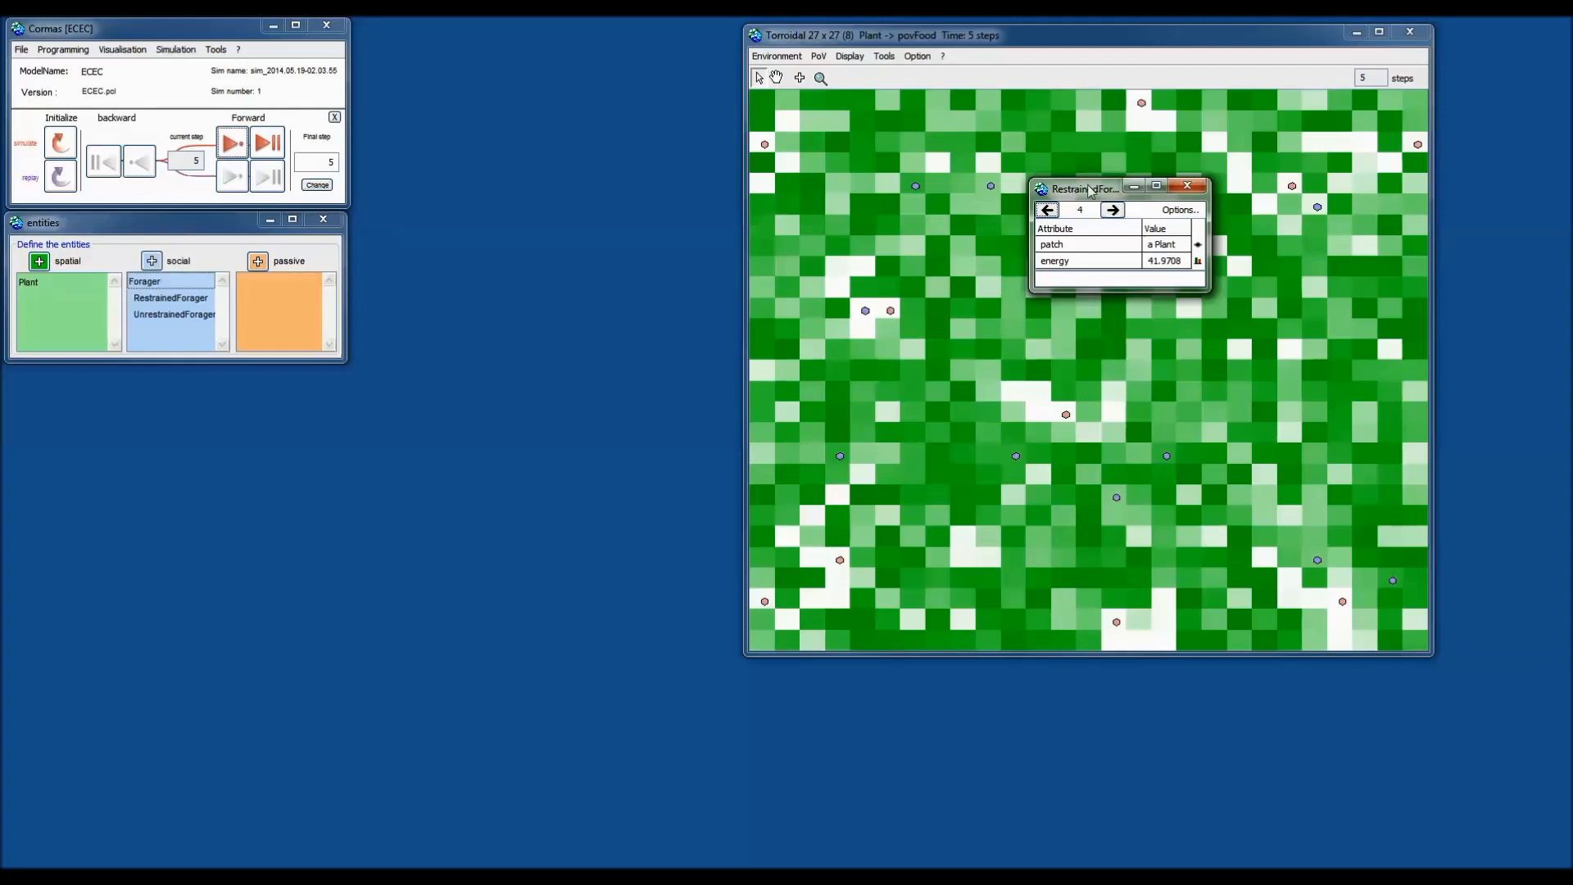
Open an inspector for Plant n° 114 (energy 0.241716) beneath the forager's inspector.
{"action": "left_click_drag", "start_coordinate": [1094, 190], "coordinate": [625, 90]}
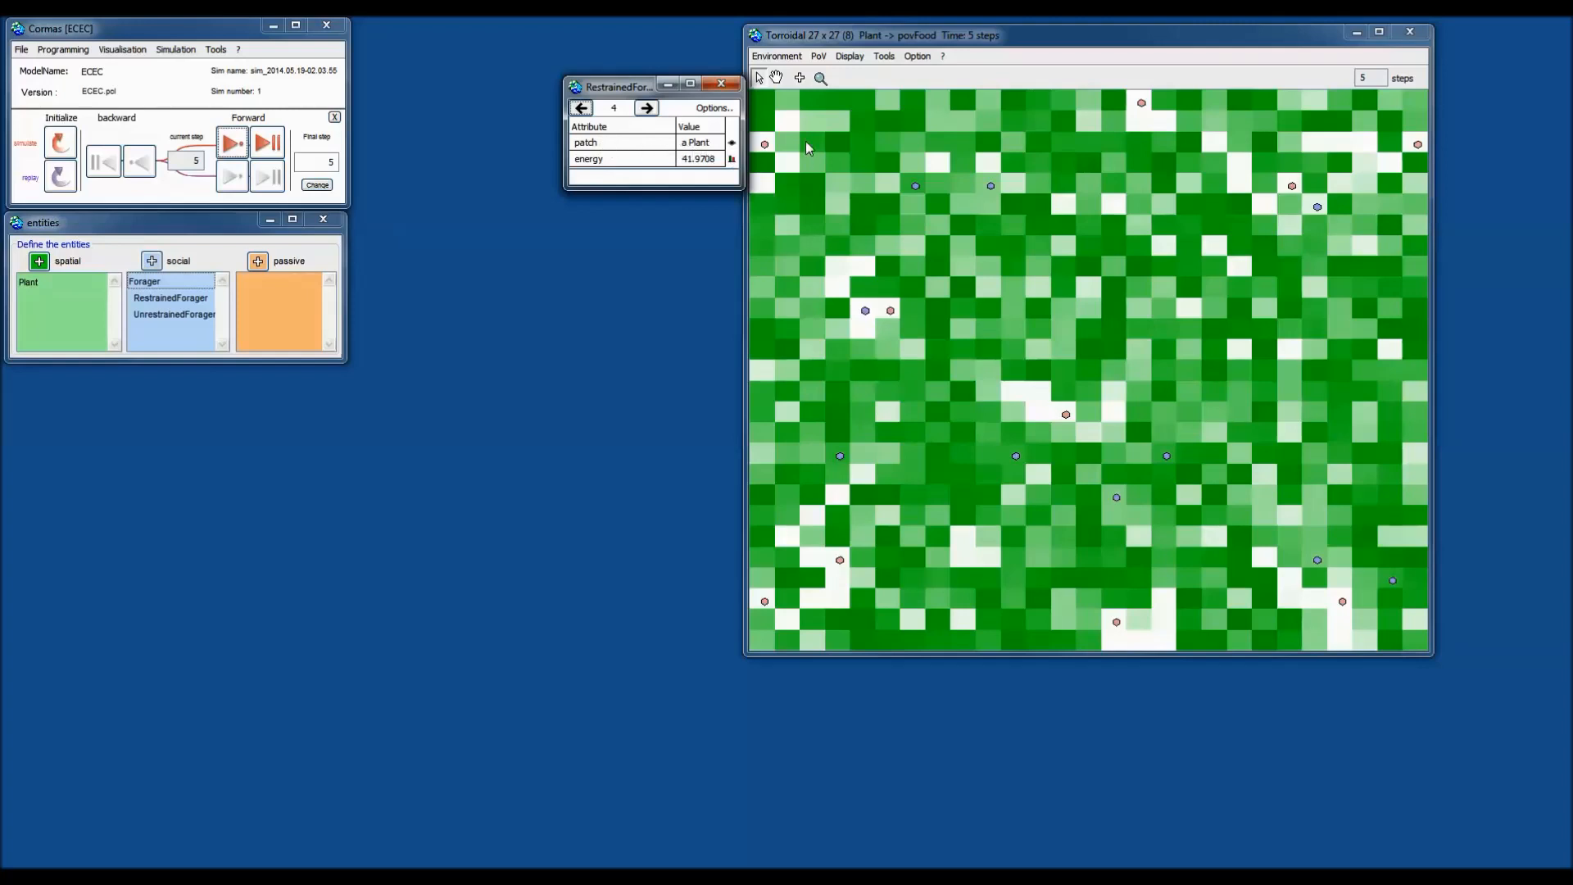
{"action": "double_click", "coordinate": [885, 188]}
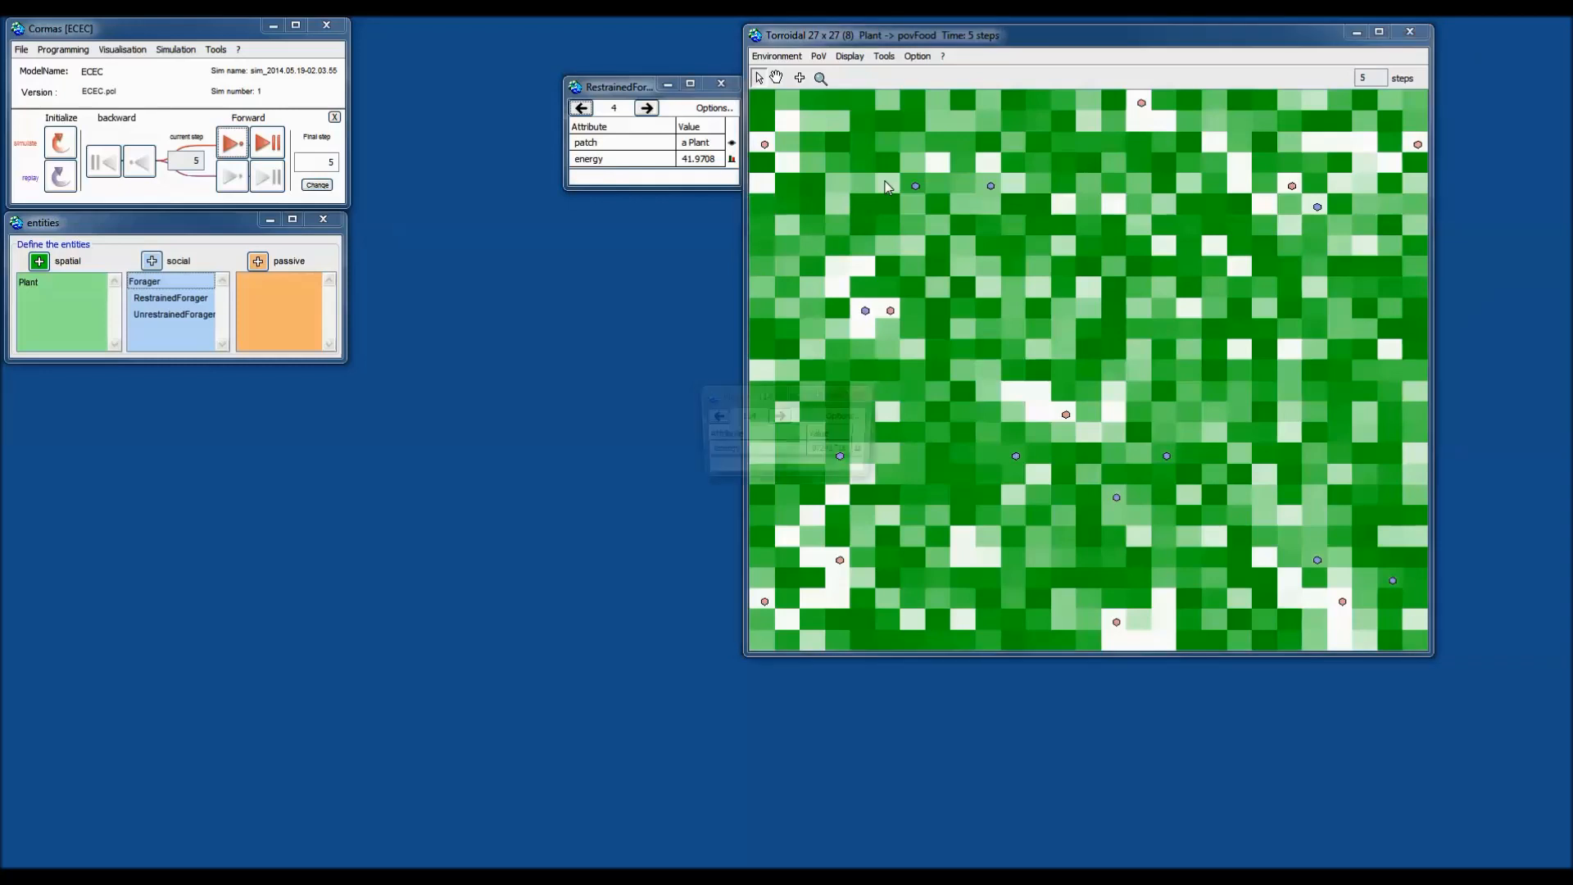
{"action": "left_click_drag", "start_coordinate": [768, 389], "coordinate": [629, 205]}
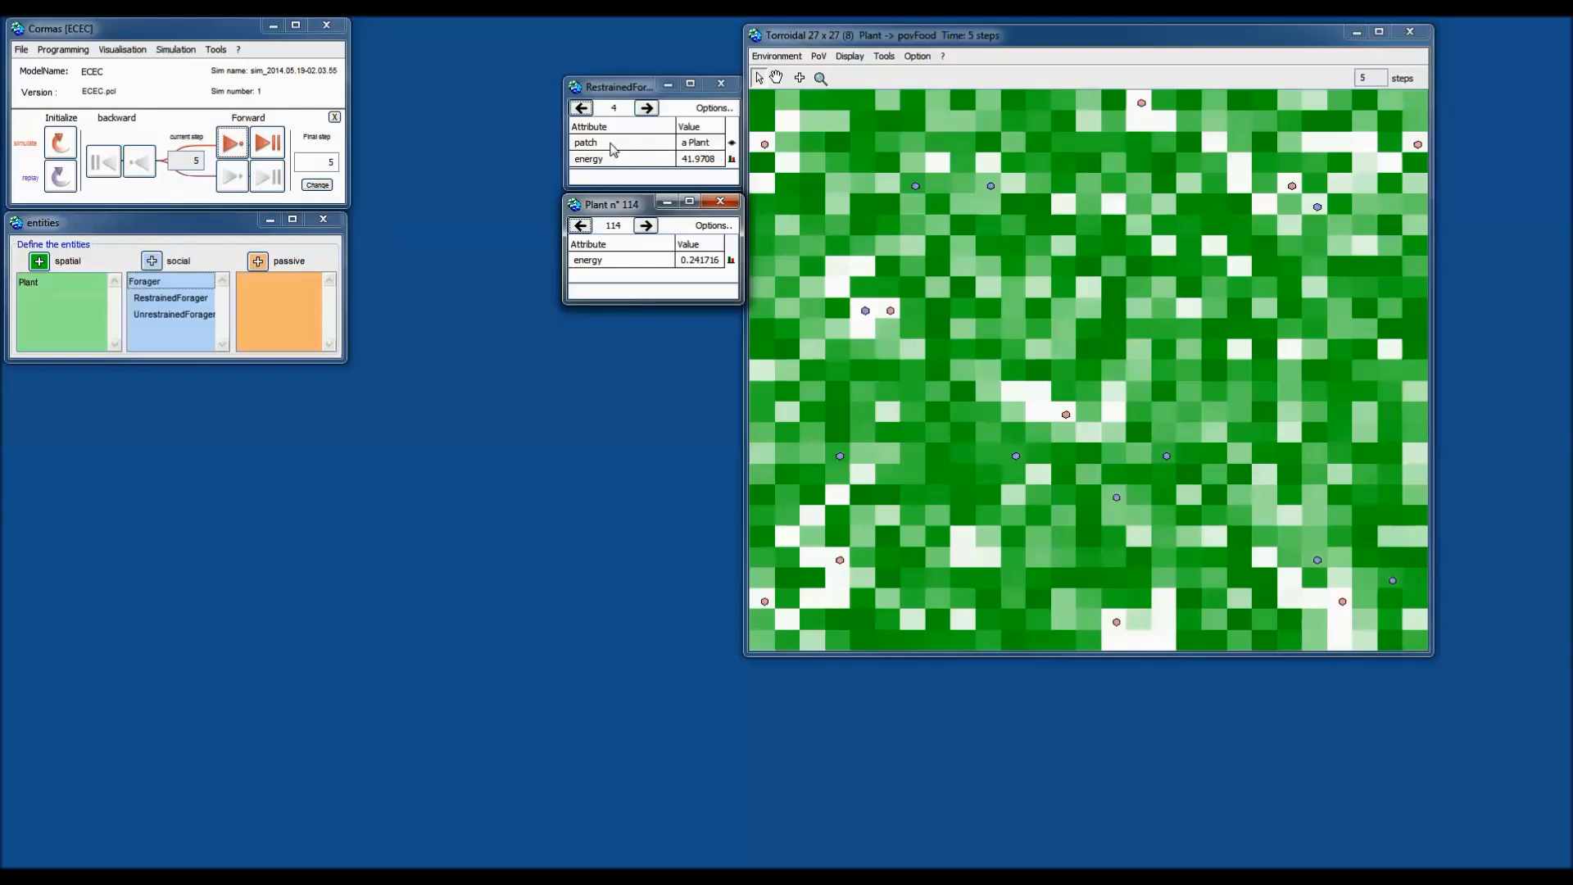
Inspect the forager's Plant n° 115 patch (energy 1.07983) and chart Plant energy as a histogram.
{"action": "left_click", "coordinate": [732, 143]}
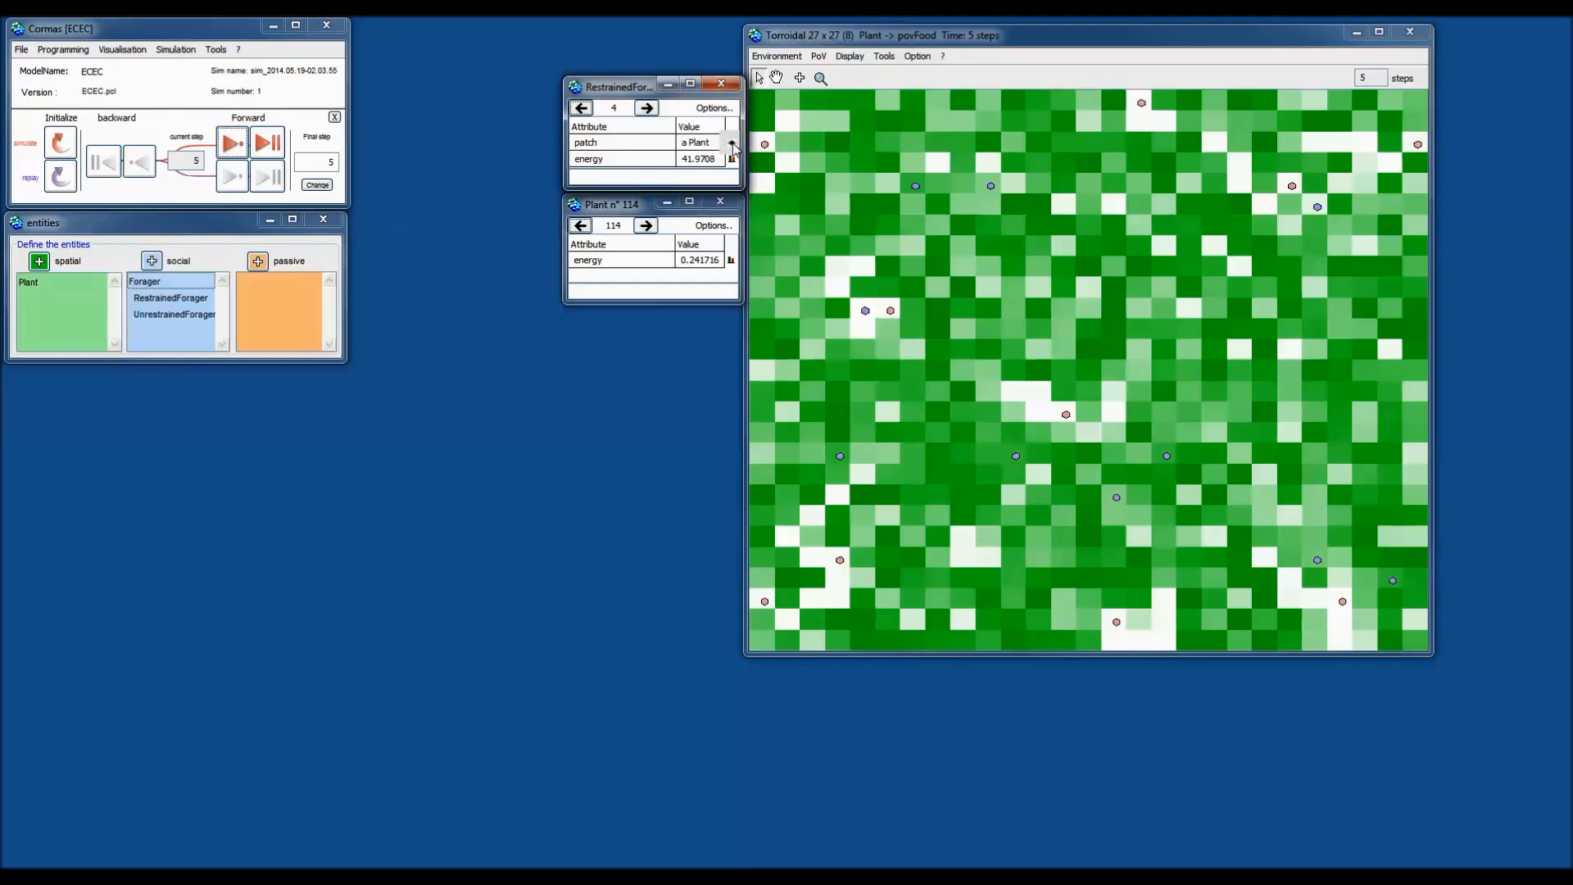
{"action": "left_click_drag", "start_coordinate": [774, 406], "coordinate": [700, 245]}
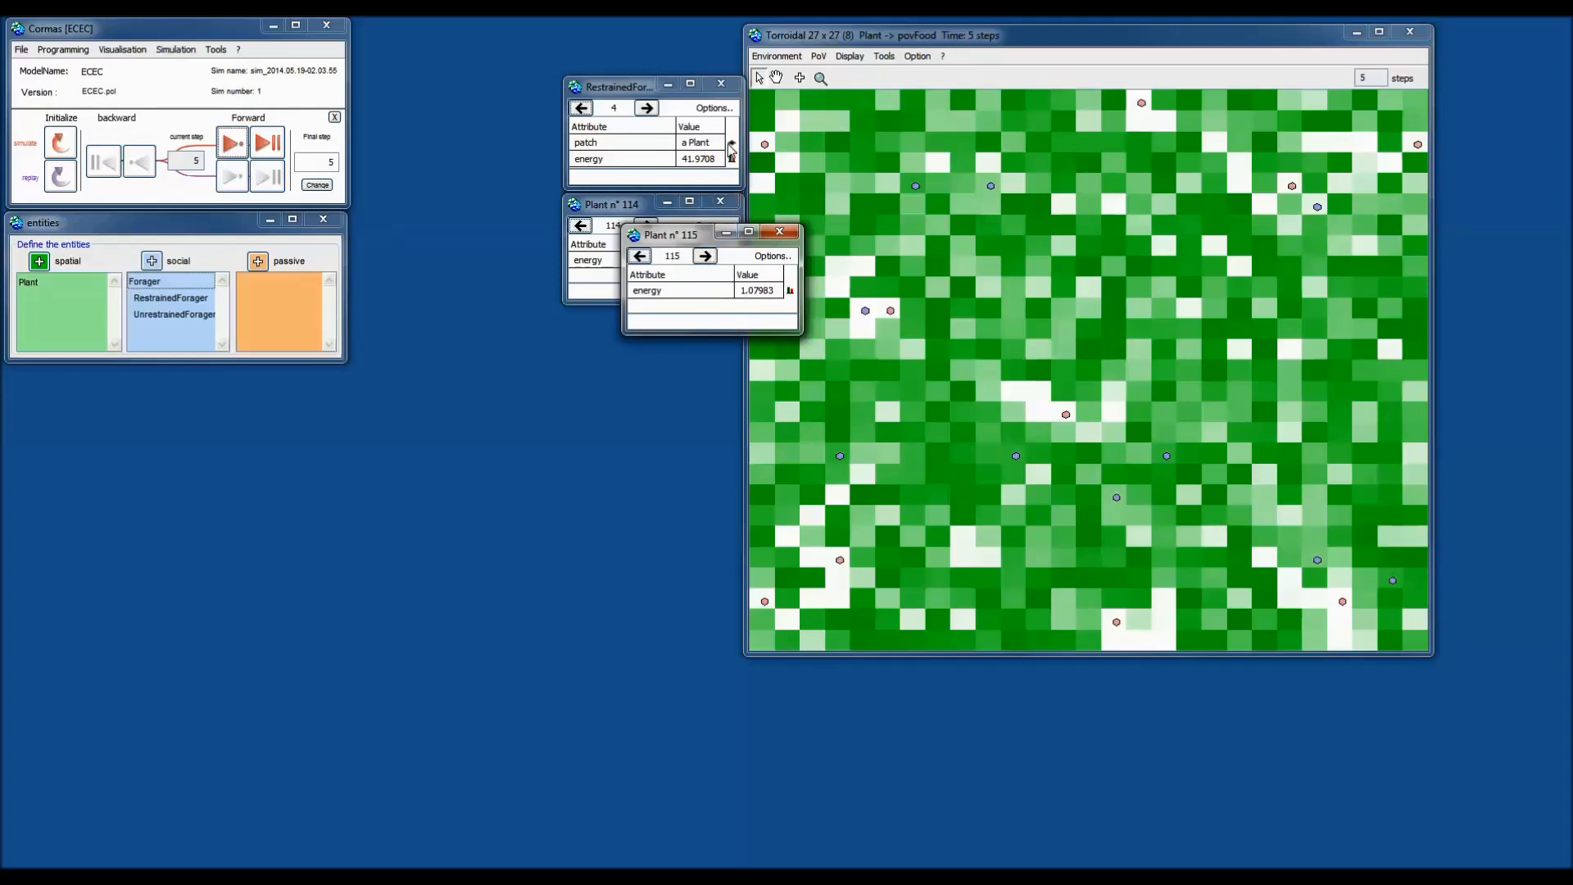
{"action": "left_click_drag", "start_coordinate": [688, 235], "coordinate": [655, 303]}
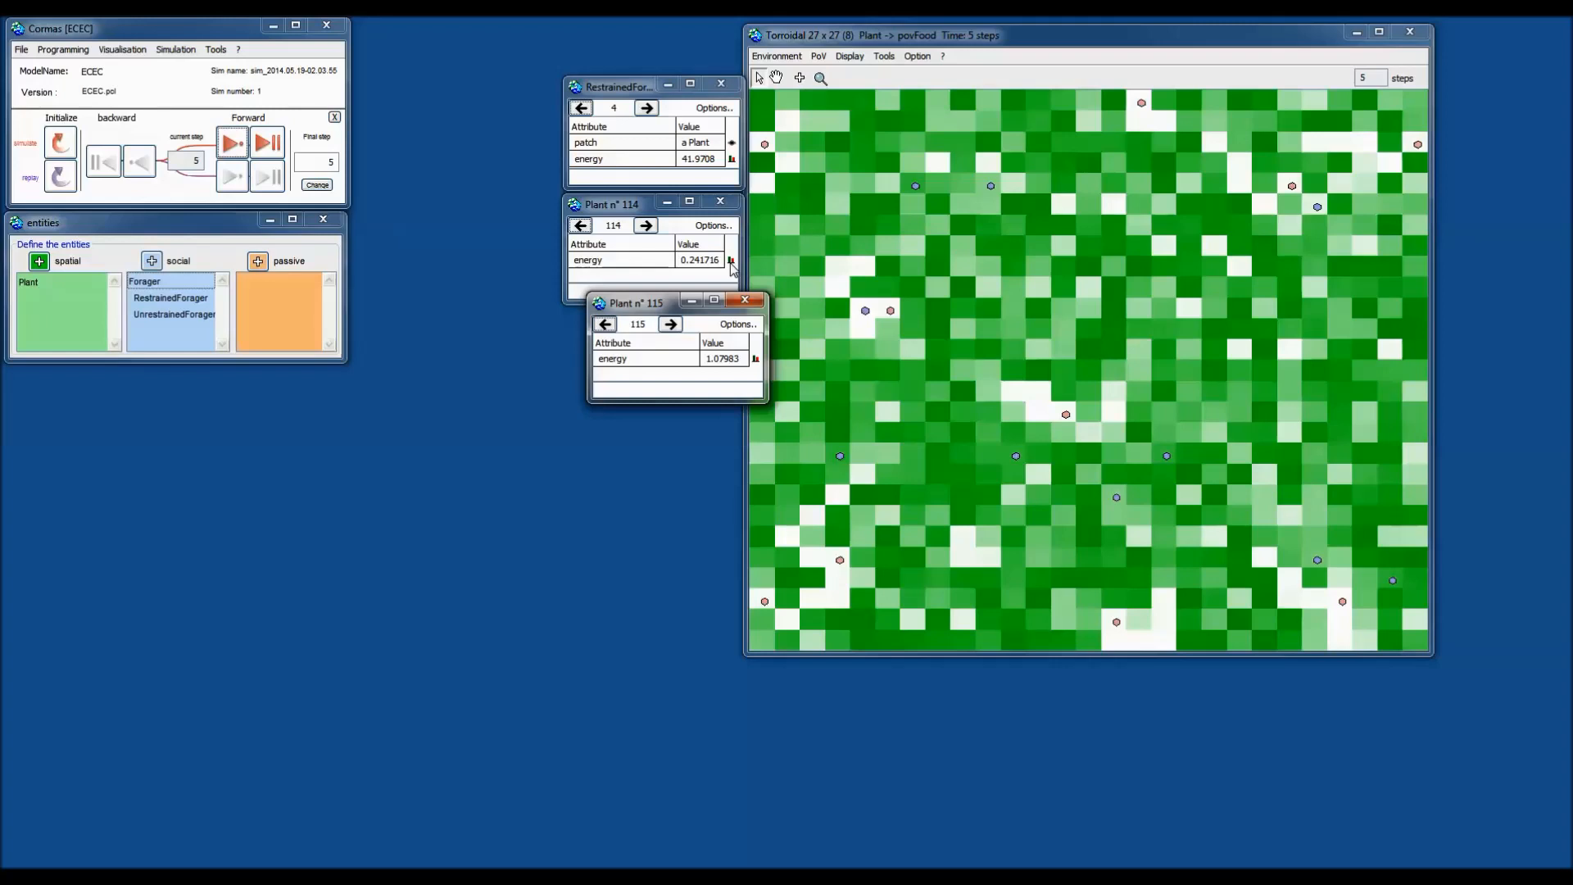
{"action": "left_click", "coordinate": [730, 261]}
{"action": "left_click_drag", "start_coordinate": [800, 357], "coordinate": [1075, 258]}
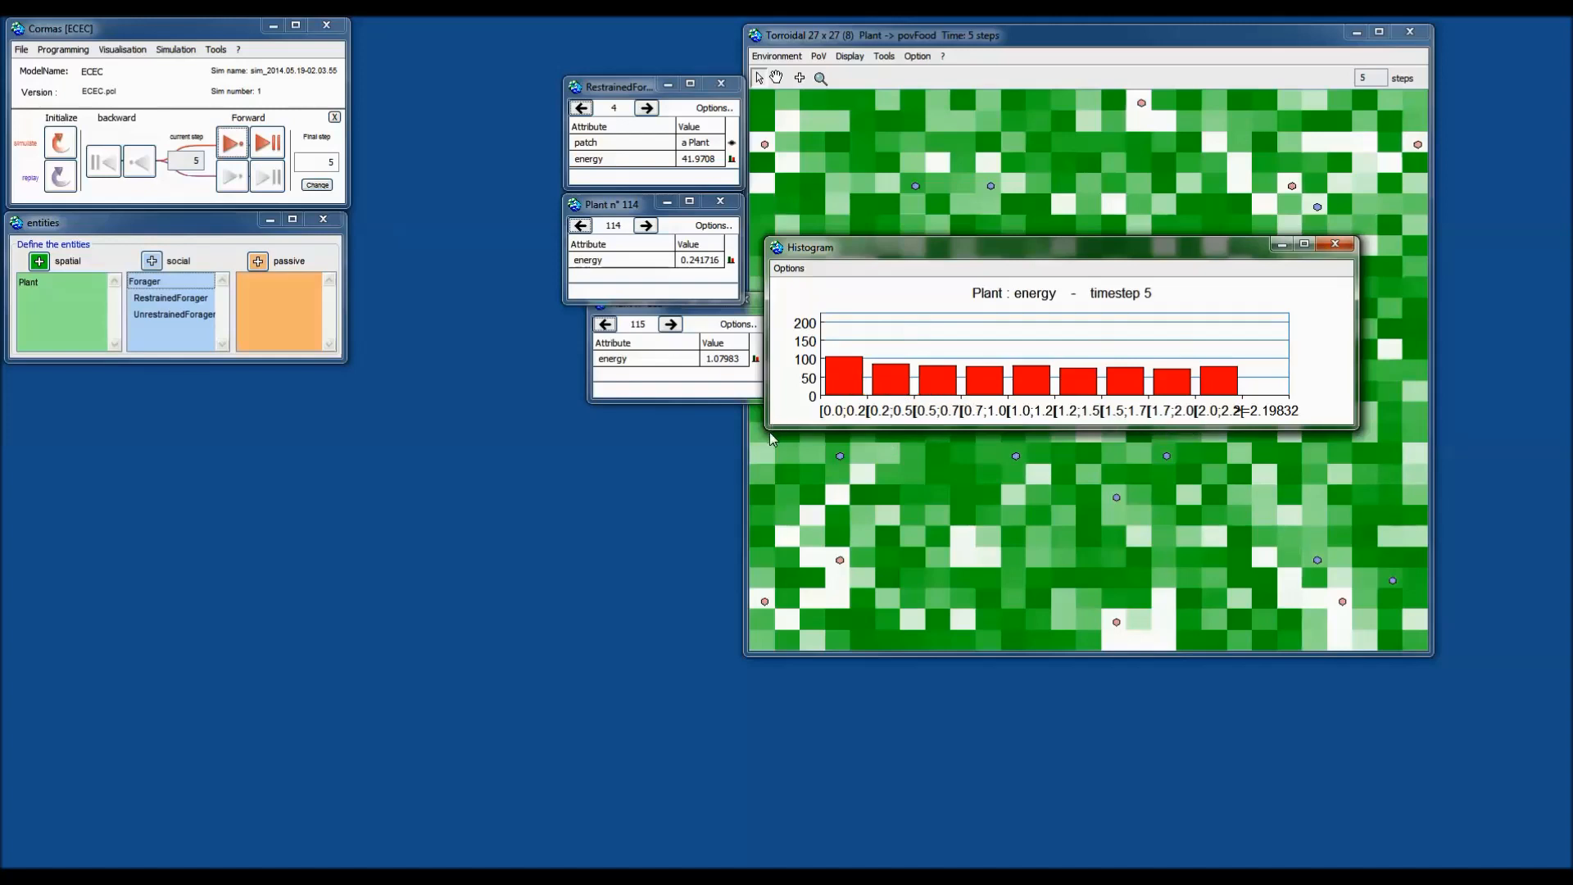
Enlarge the Plant energy histogram and step the simulation forward to step 12.
{"action": "left_click_drag", "start_coordinate": [770, 438], "coordinate": [715, 493]}
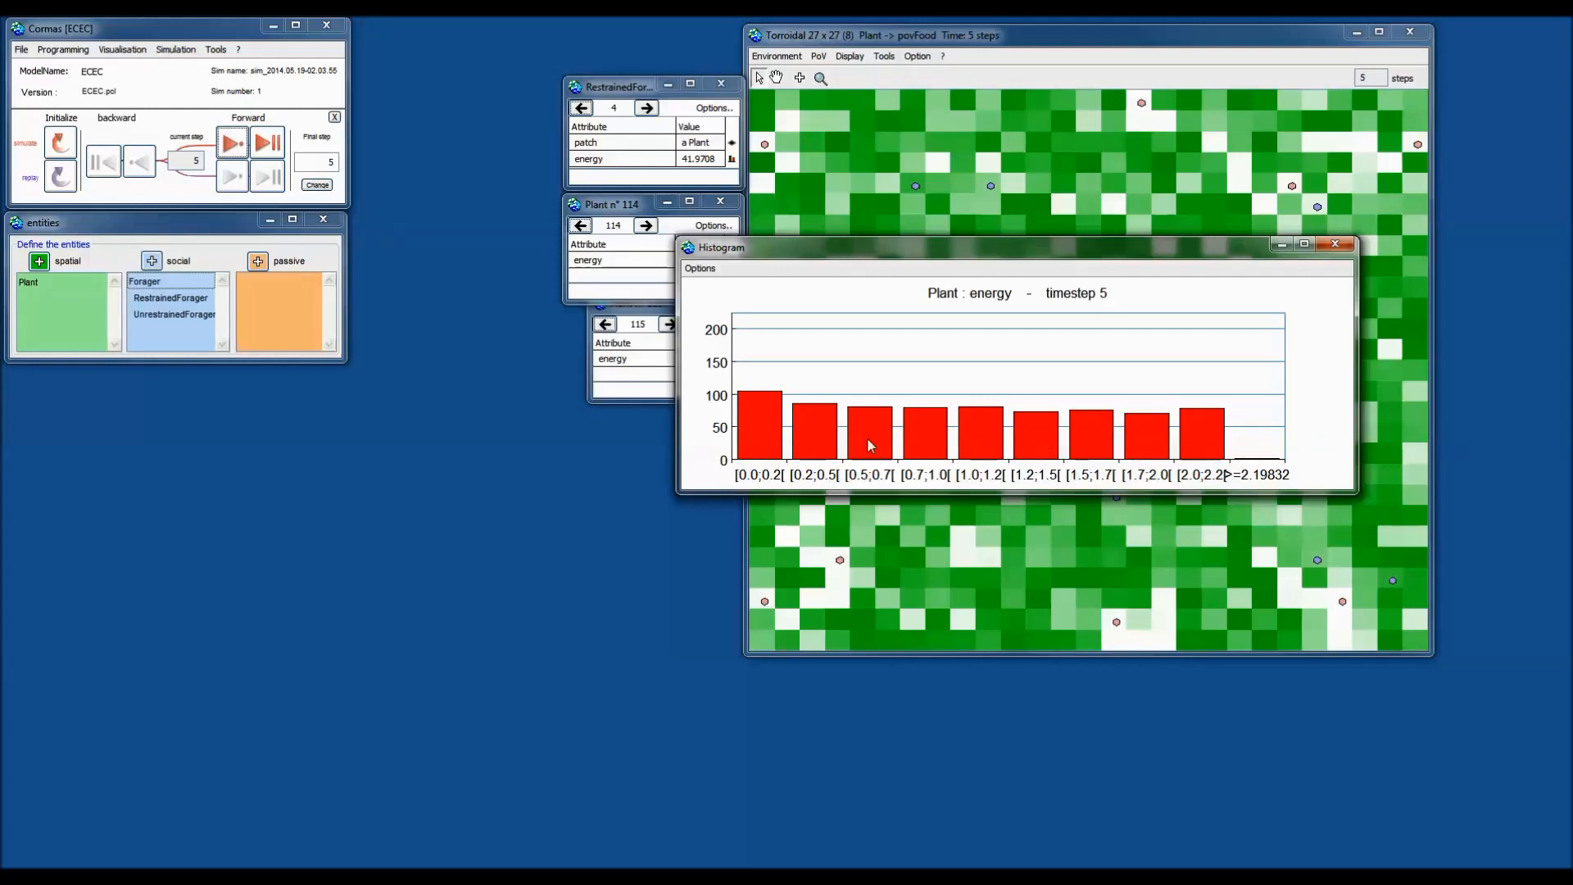
{"action": "left_click", "coordinate": [232, 143]}
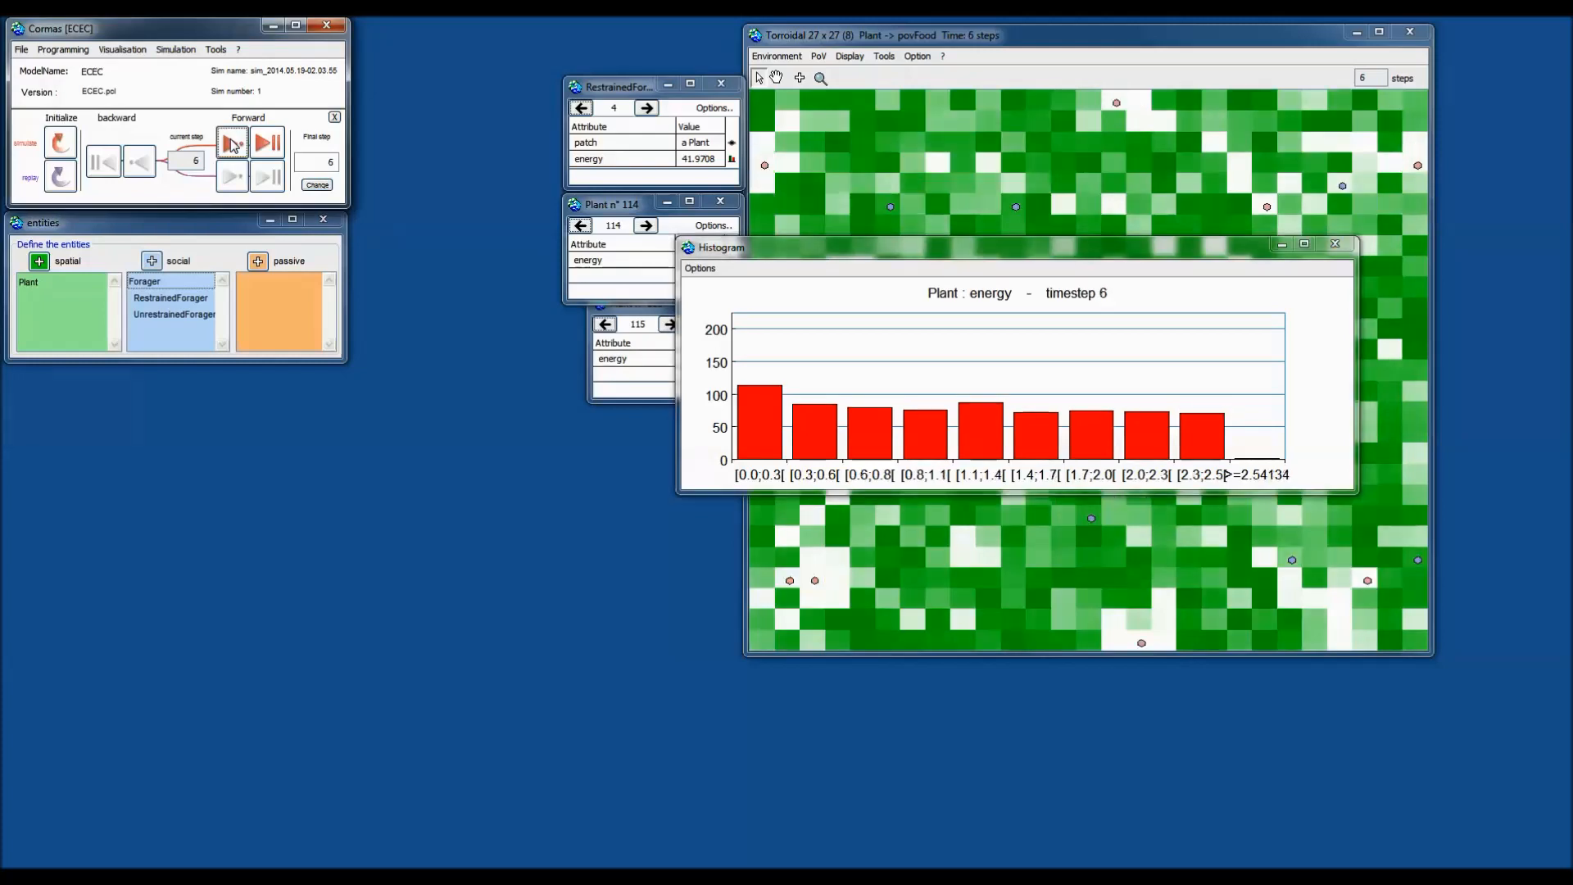
{"action": "left_click", "coordinate": [232, 143]}
{"action": "left_click", "coordinate": [232, 143]}
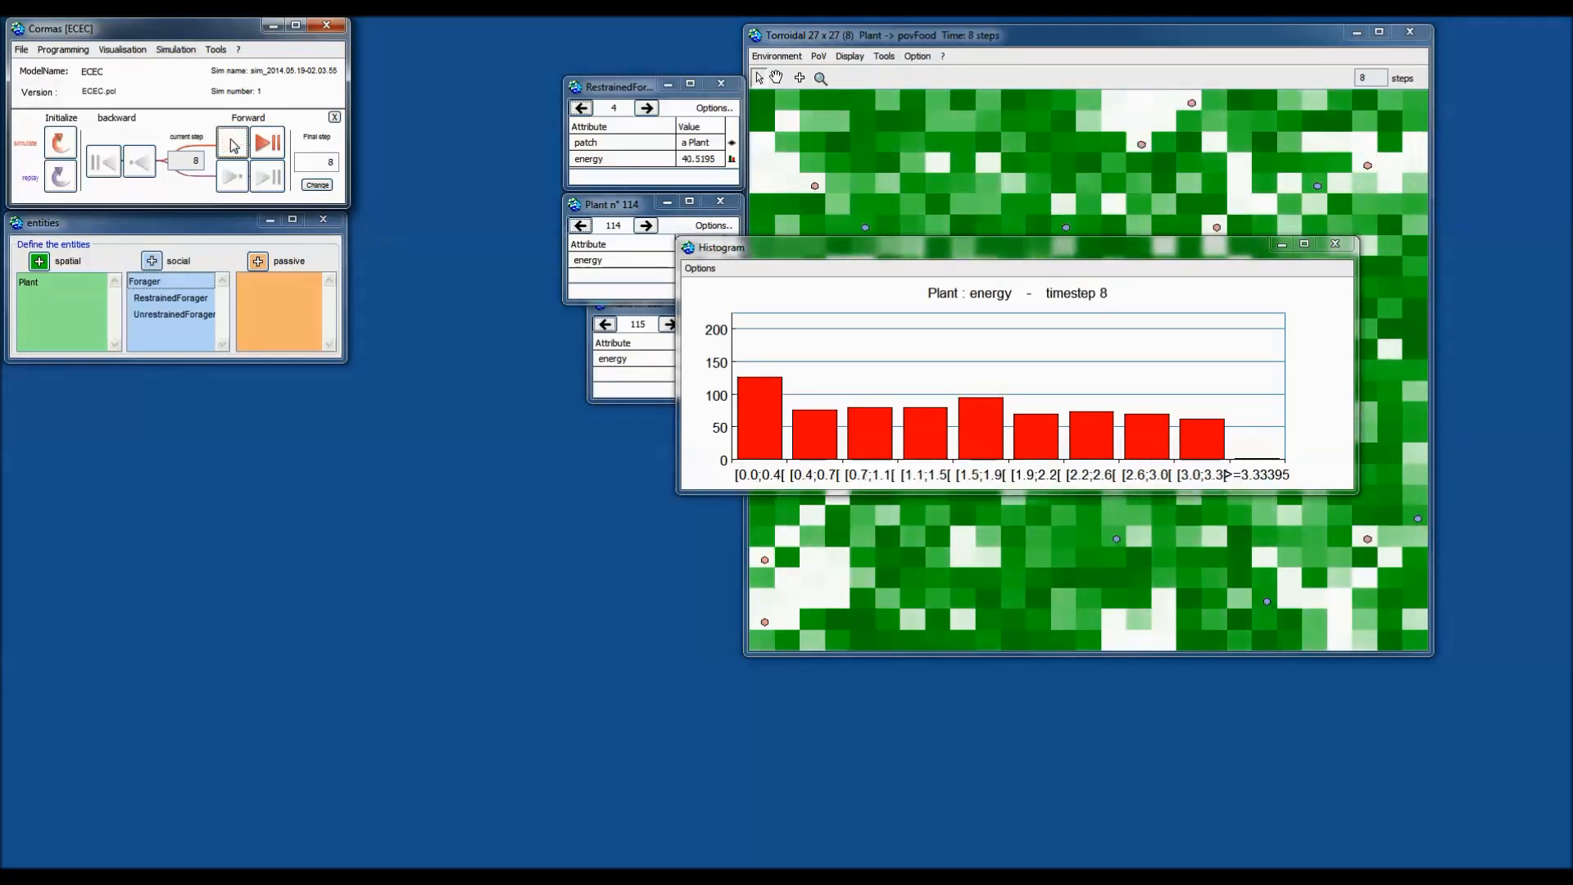
{"action": "left_click", "coordinate": [232, 144]}
{"action": "left_click", "coordinate": [232, 143]}
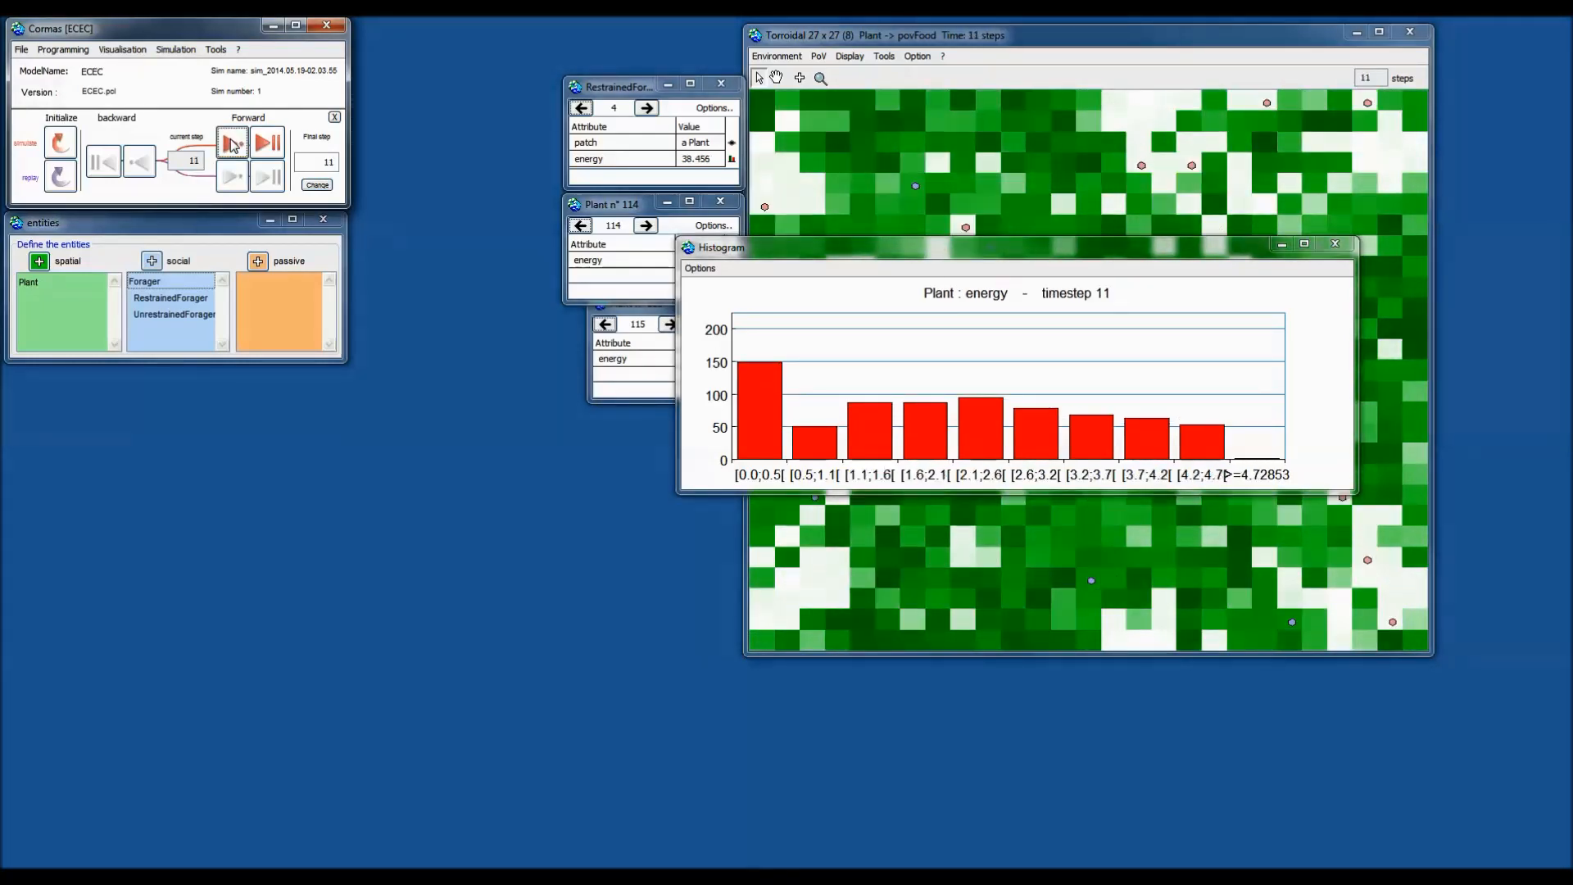
{"action": "left_click", "coordinate": [231, 143]}
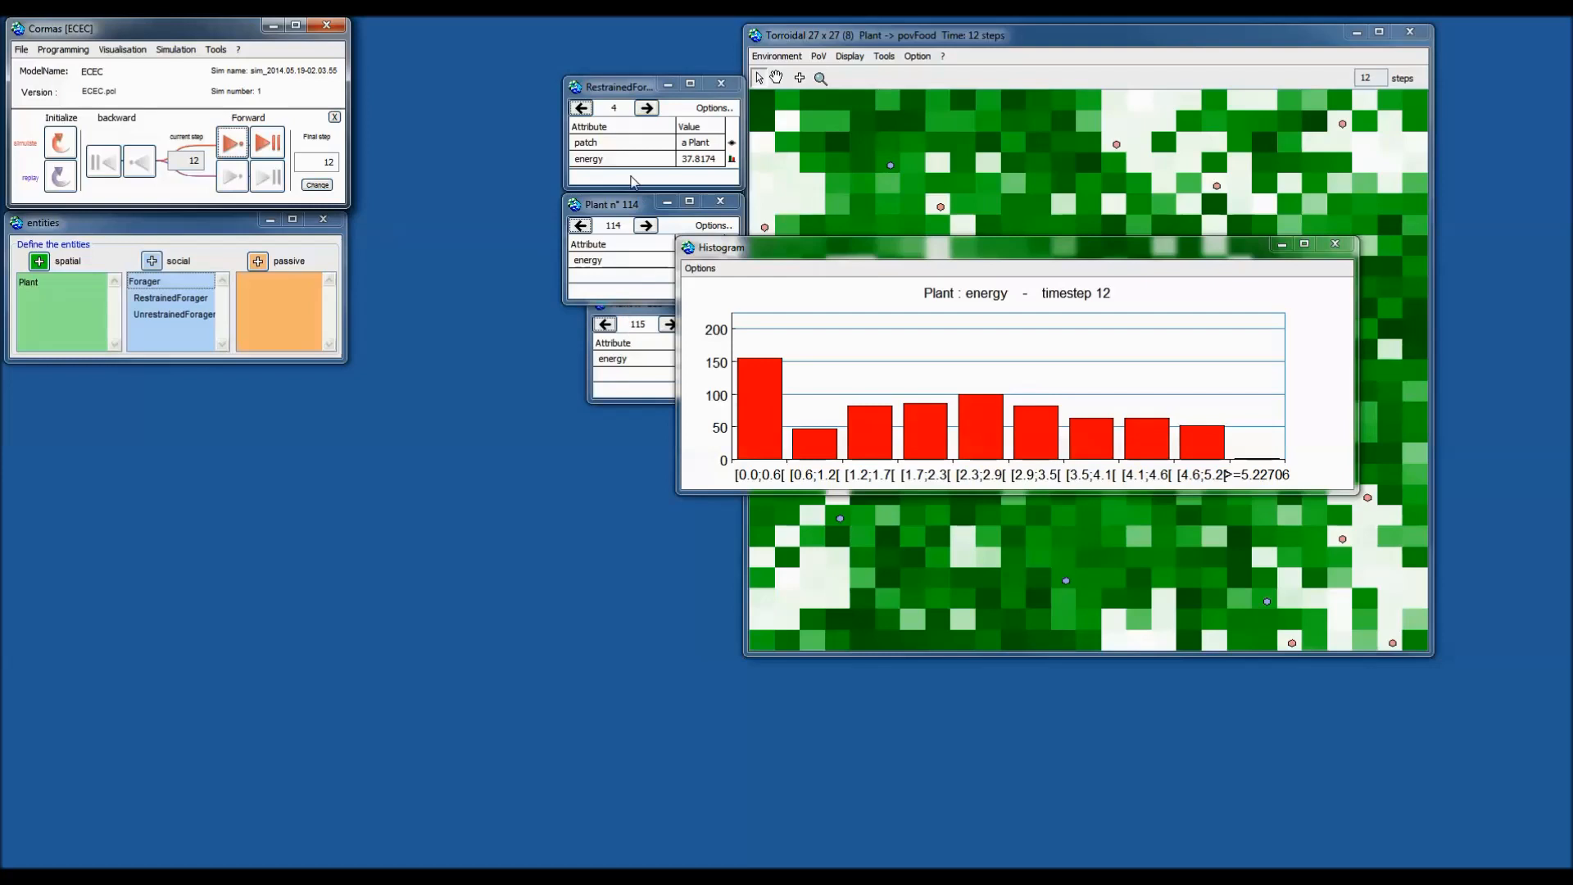
{"action": "left_click", "coordinate": [616, 89]}
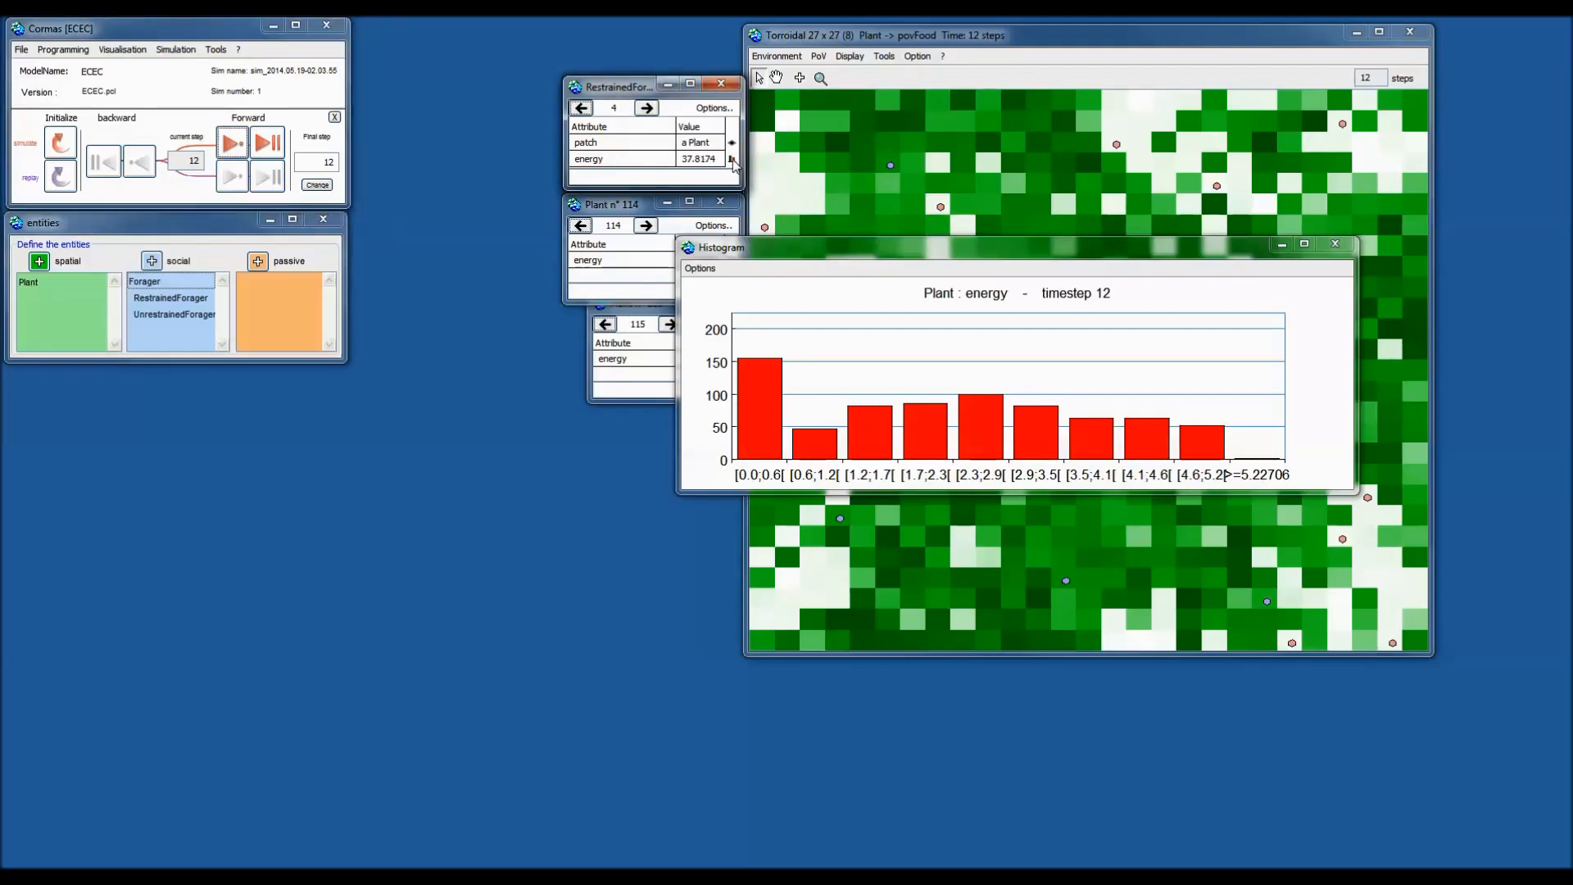
Add a RestrainedForager energy histogram and step the simulation forward to step 20.
{"action": "left_click", "coordinate": [731, 160]}
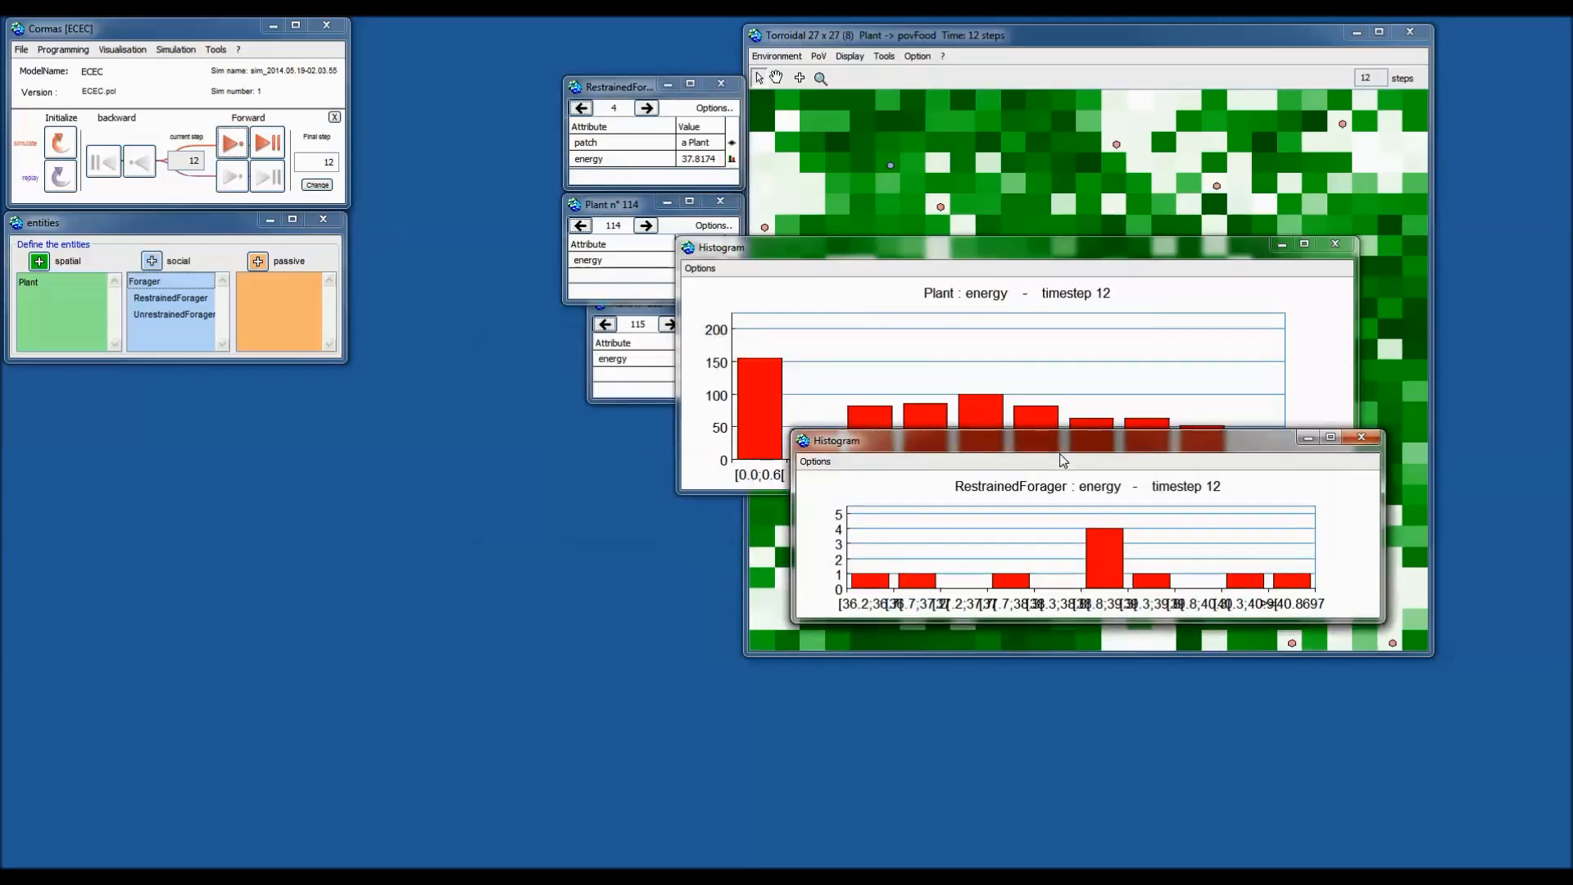
{"action": "left_click", "coordinate": [233, 145]}
{"action": "left_click", "coordinate": [235, 145]}
{"action": "left_click", "coordinate": [233, 145]}
{"action": "left_click", "coordinate": [234, 145]}
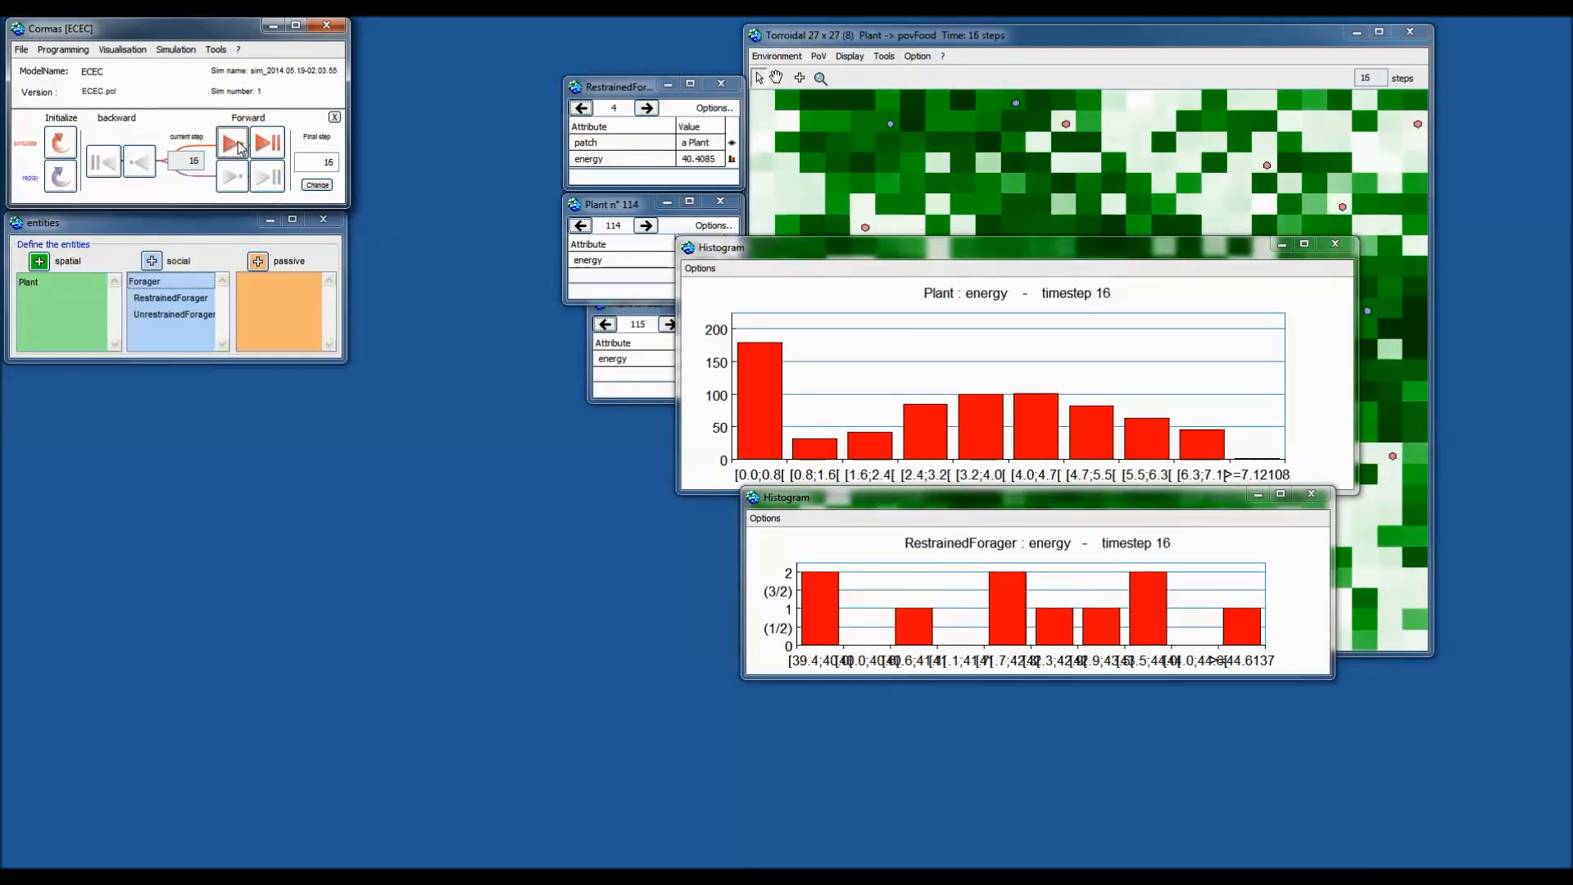
{"action": "left_click", "coordinate": [233, 145]}
{"action": "left_click", "coordinate": [234, 145]}
{"action": "left_click", "coordinate": [234, 145]}
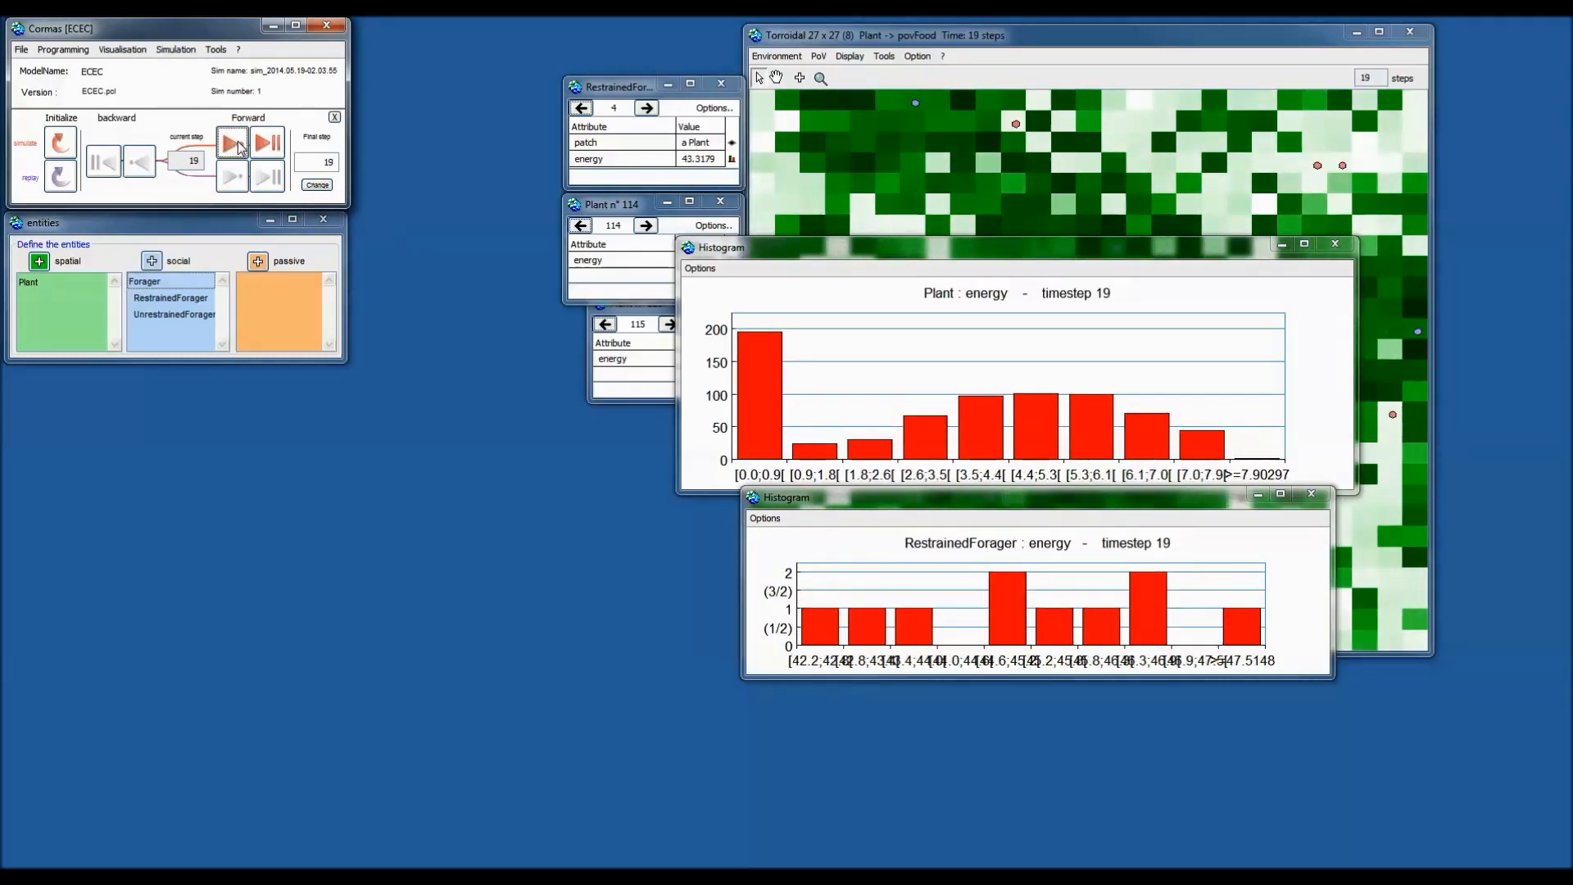
{"action": "left_click", "coordinate": [234, 145]}
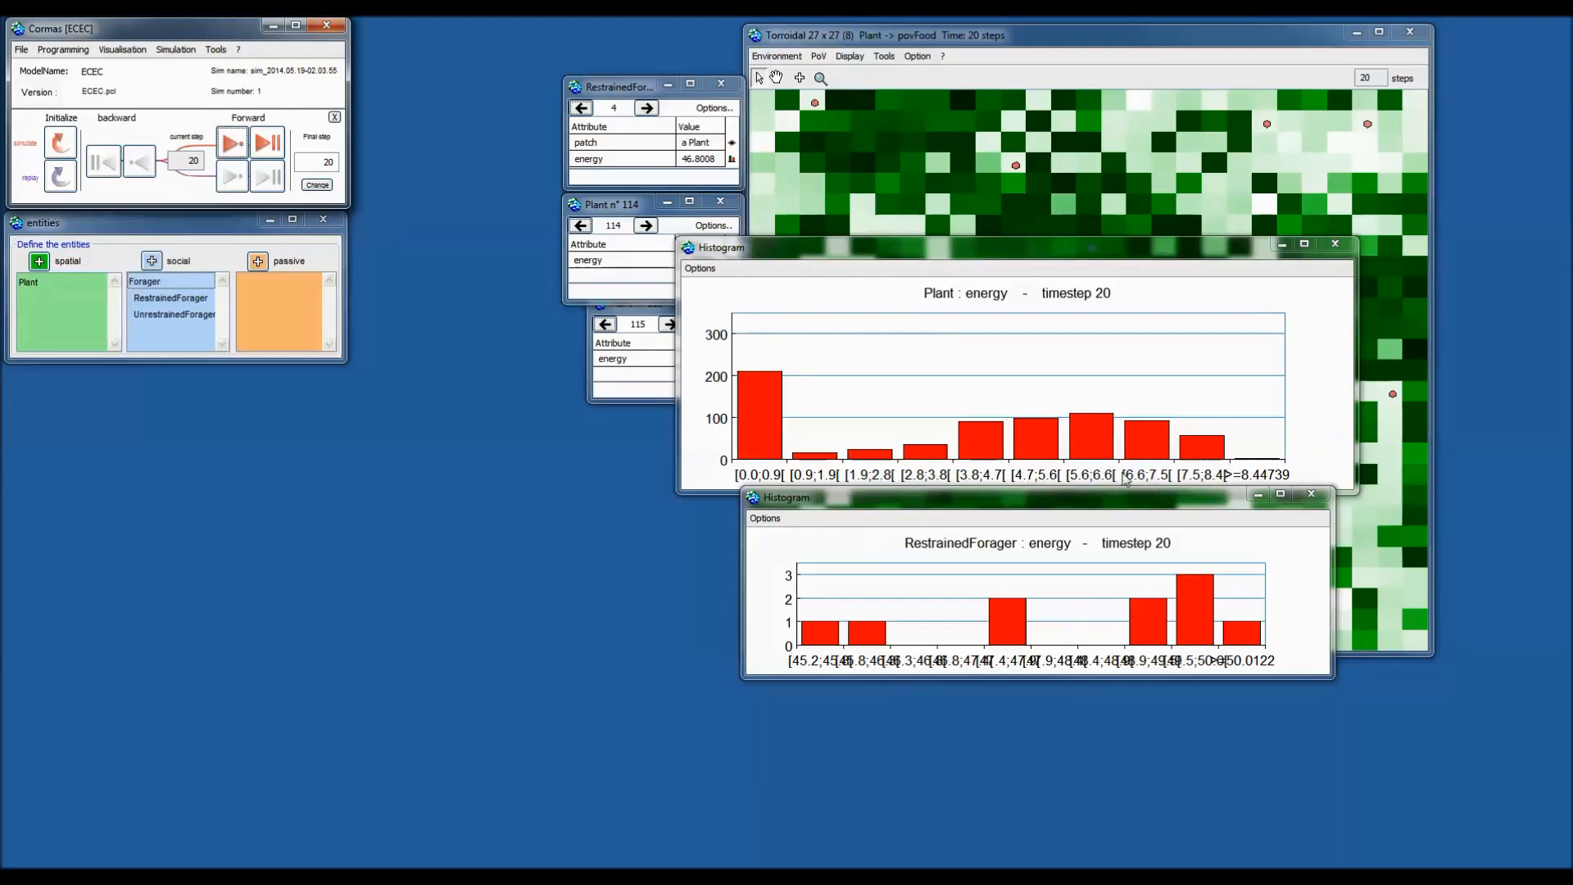
Raise and enlarge the Plant energy histogram window, then show its Options menu.
{"action": "left_click_drag", "start_coordinate": [1183, 256], "coordinate": [1190, 182]}
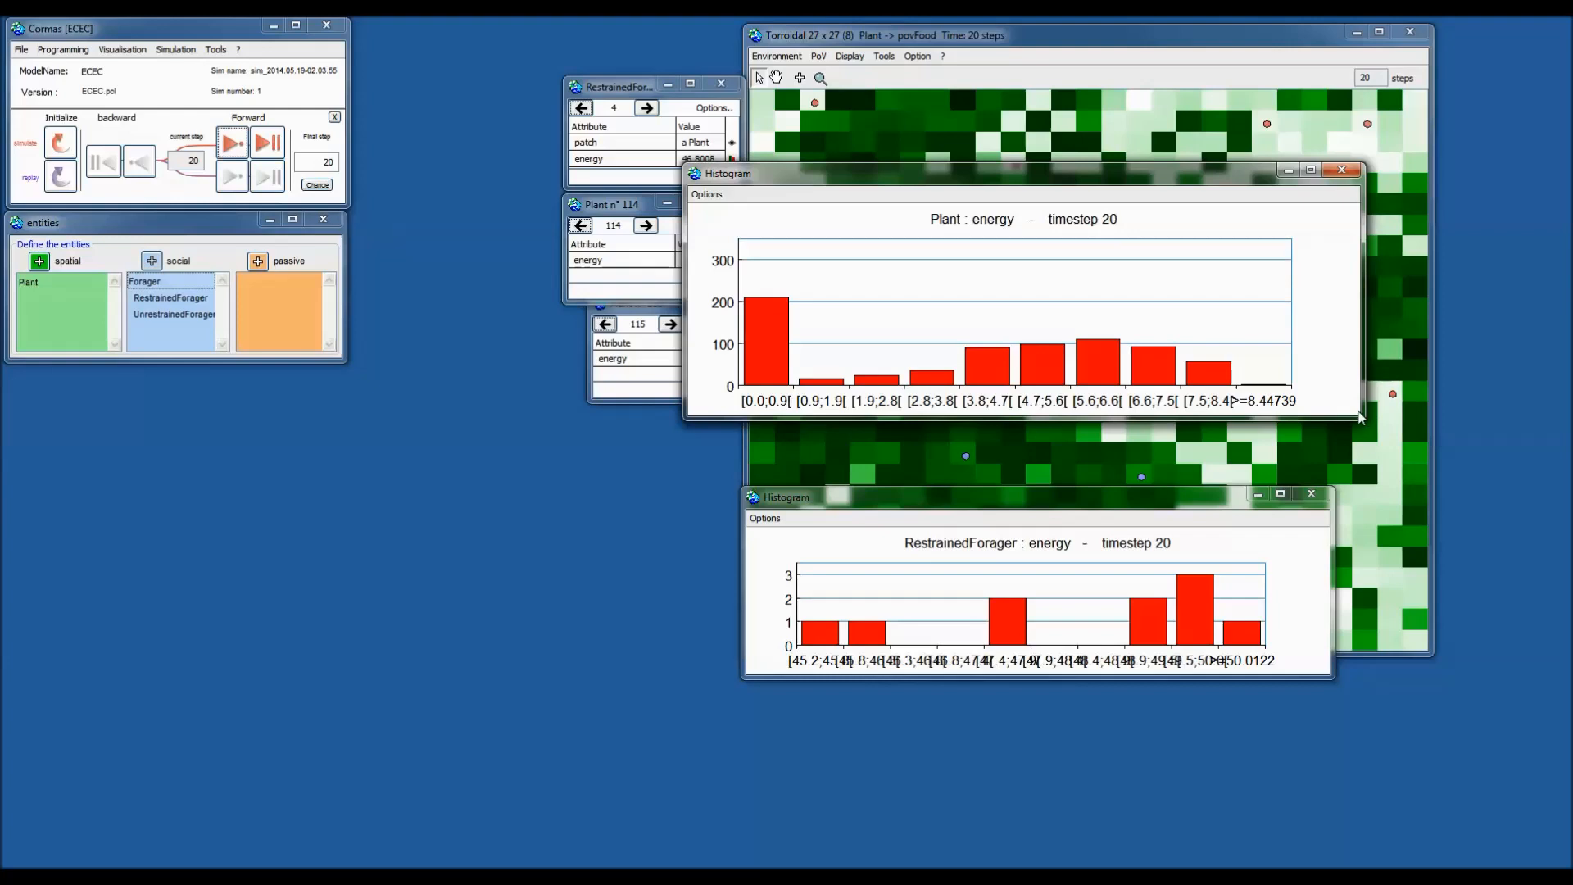
{"action": "left_click_drag", "start_coordinate": [1358, 418], "coordinate": [1487, 474]}
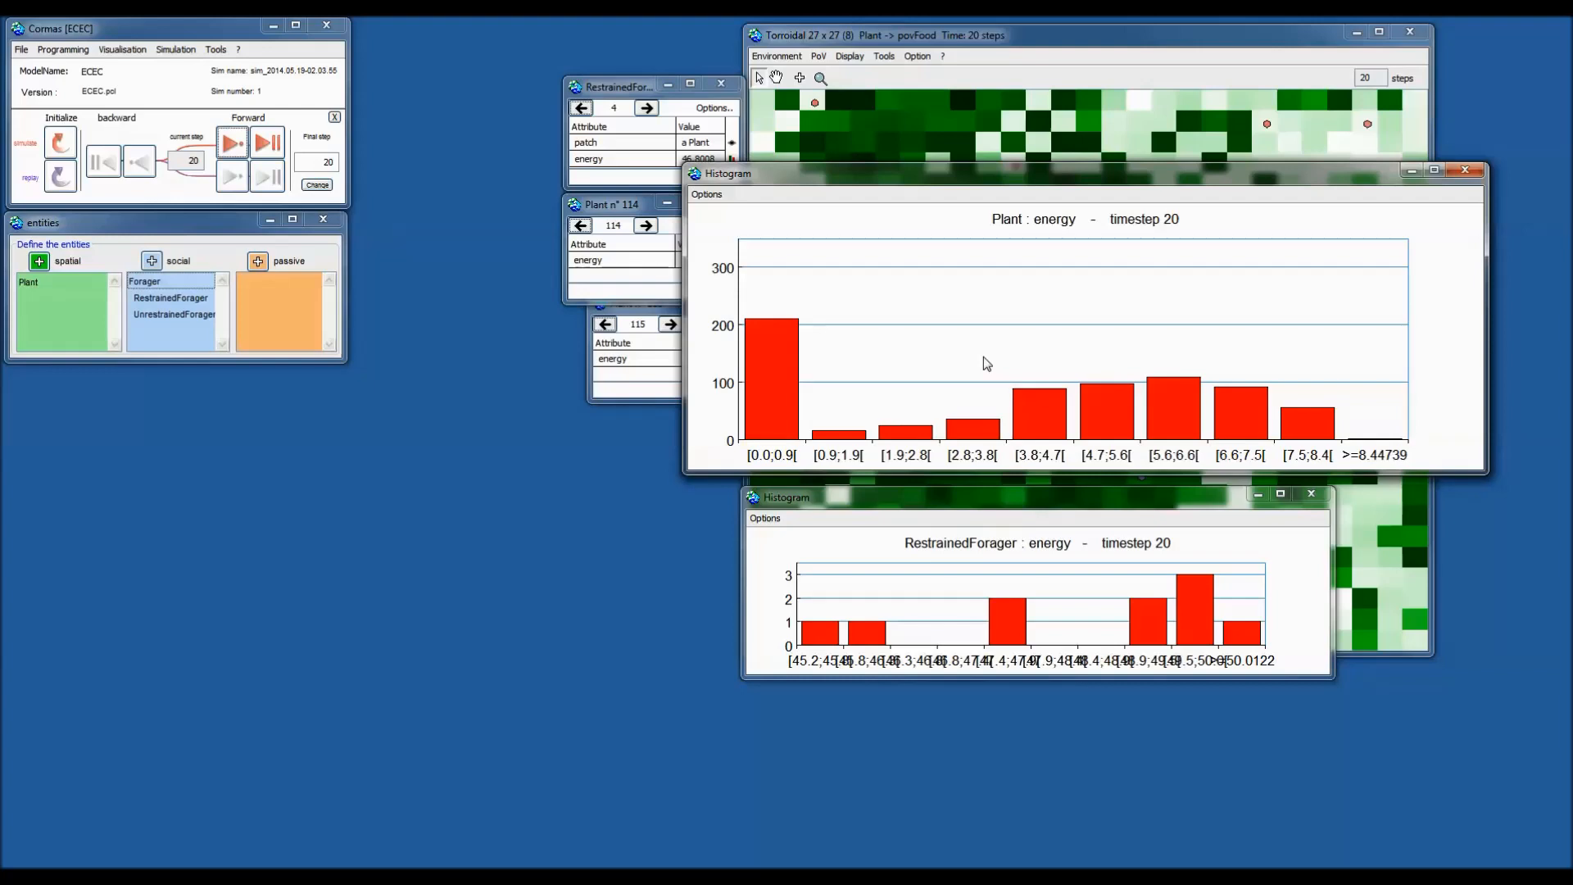
{"action": "left_click_drag", "start_coordinate": [943, 179], "coordinate": [947, 150]}
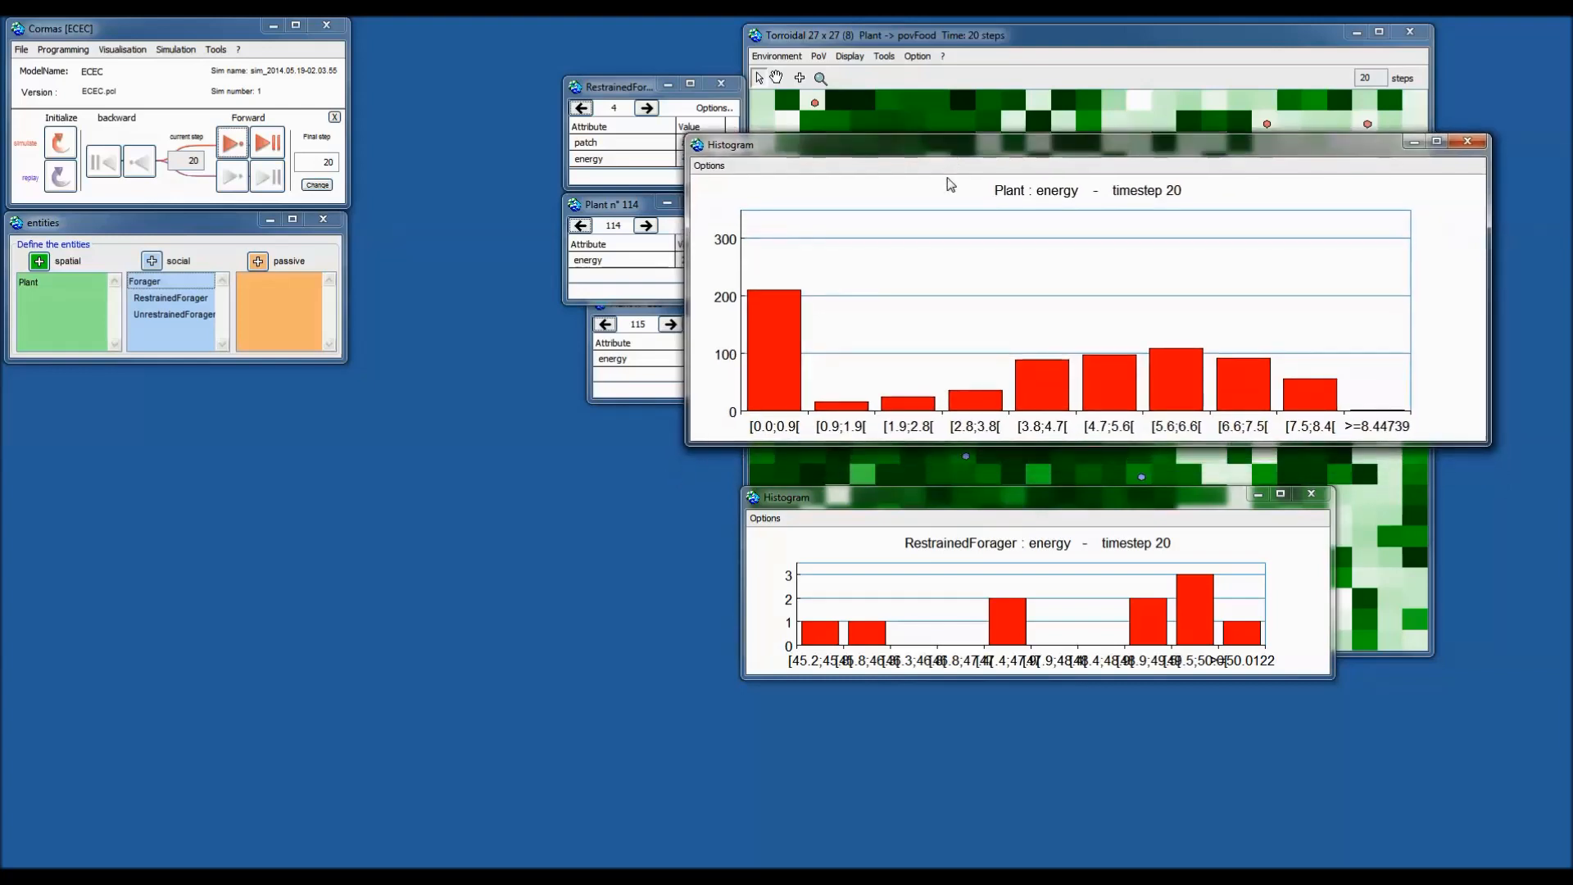
{"action": "left_click", "coordinate": [711, 166]}
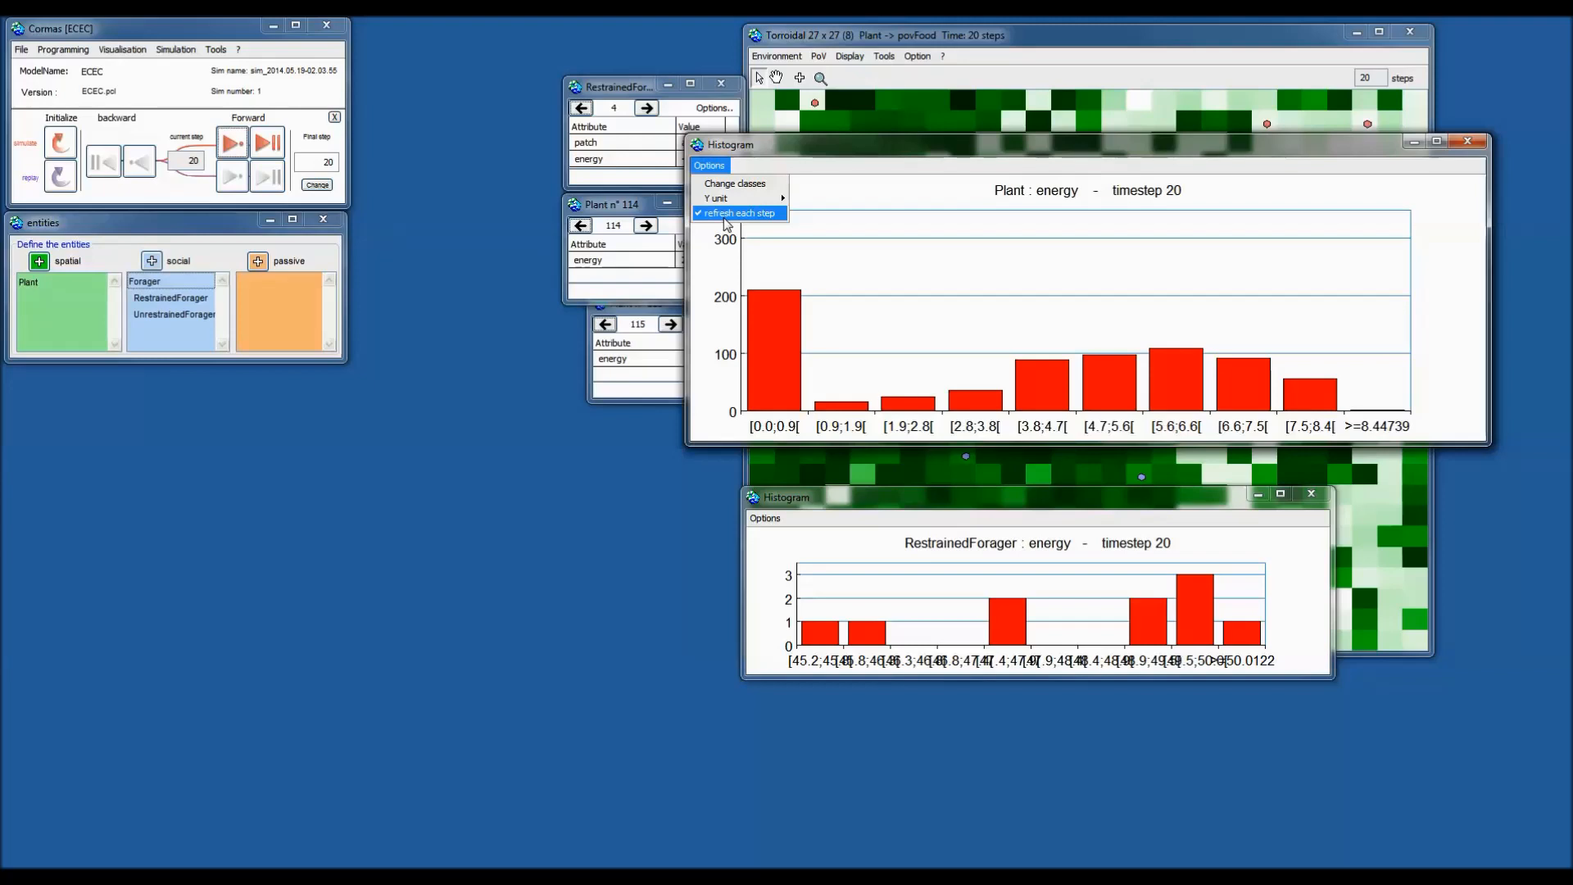
Set the Plant histogram's Y unit to percentage and advance the simulation to step 27.
{"action": "mouse_move", "coordinate": [744, 201]}
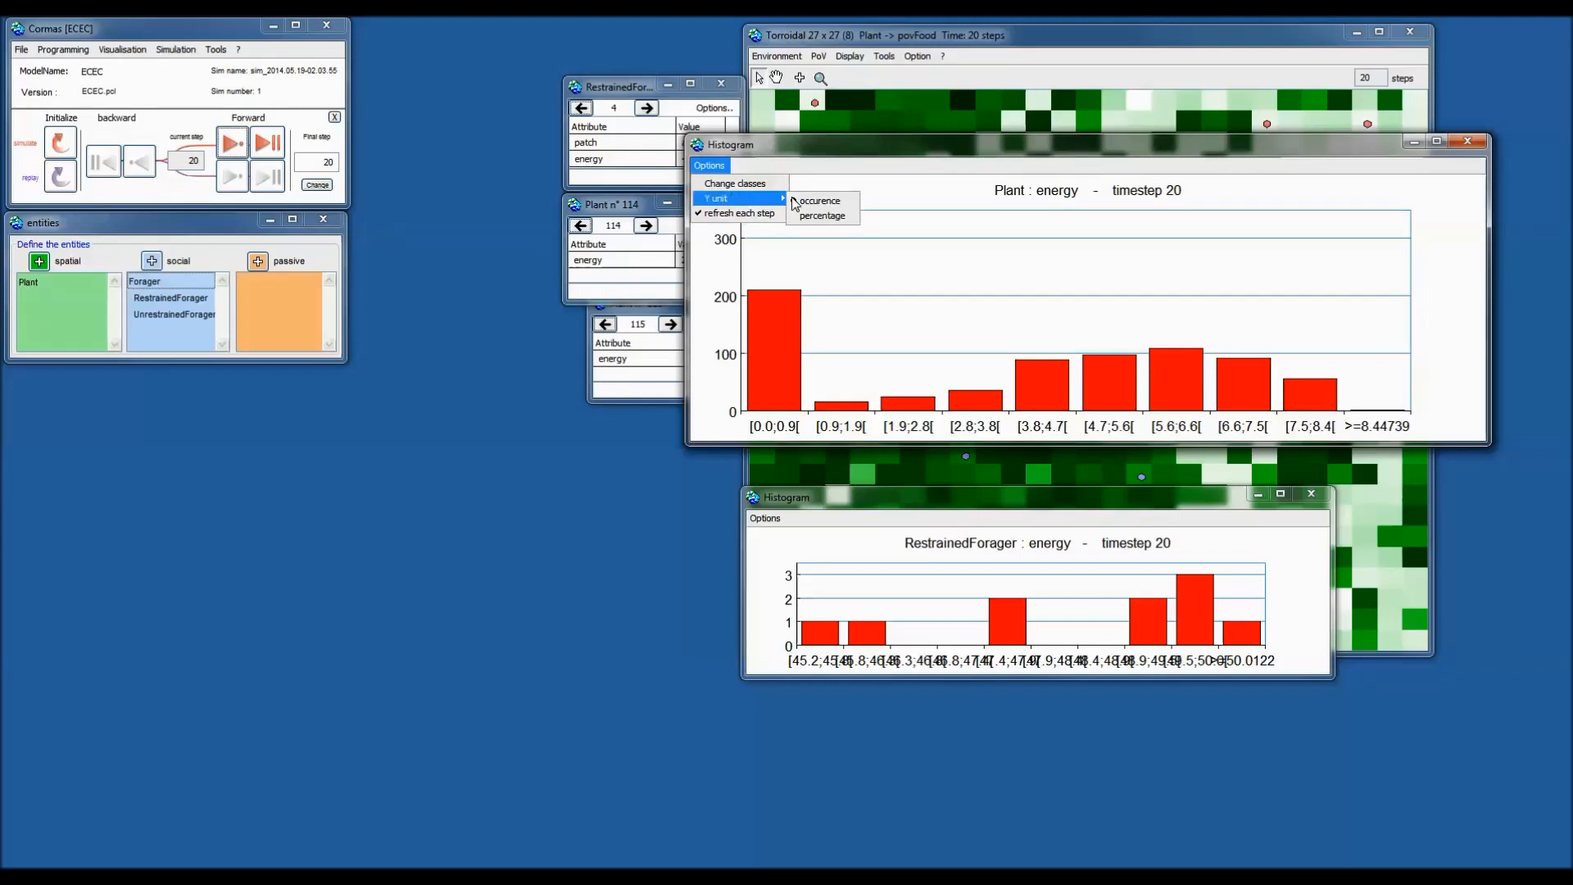
{"action": "left_click", "coordinate": [836, 217]}
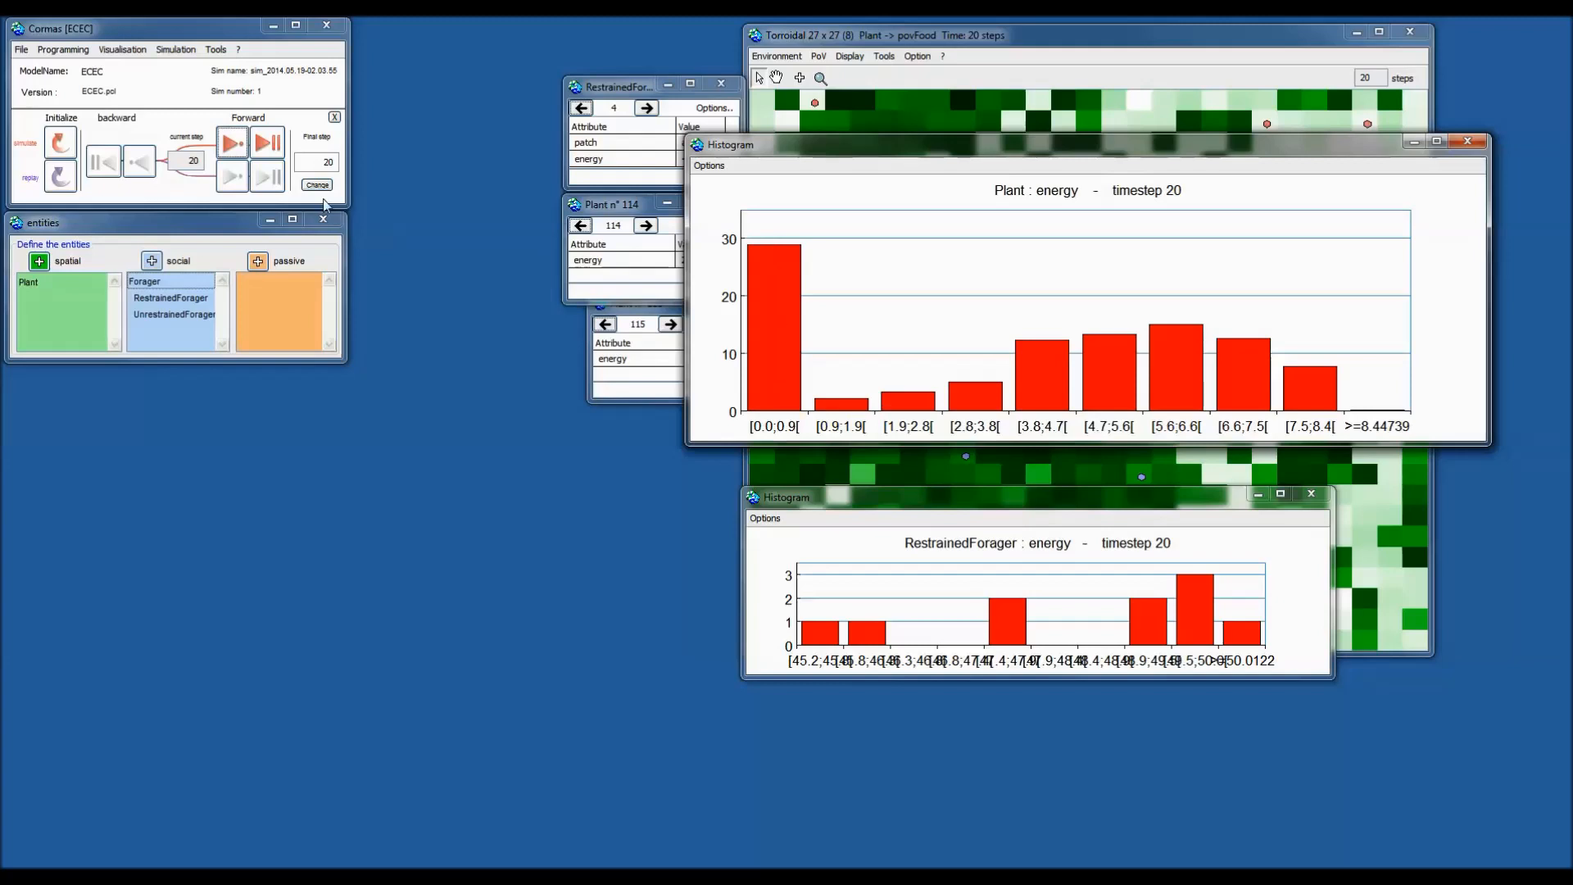
{"action": "left_click", "coordinate": [233, 145]}
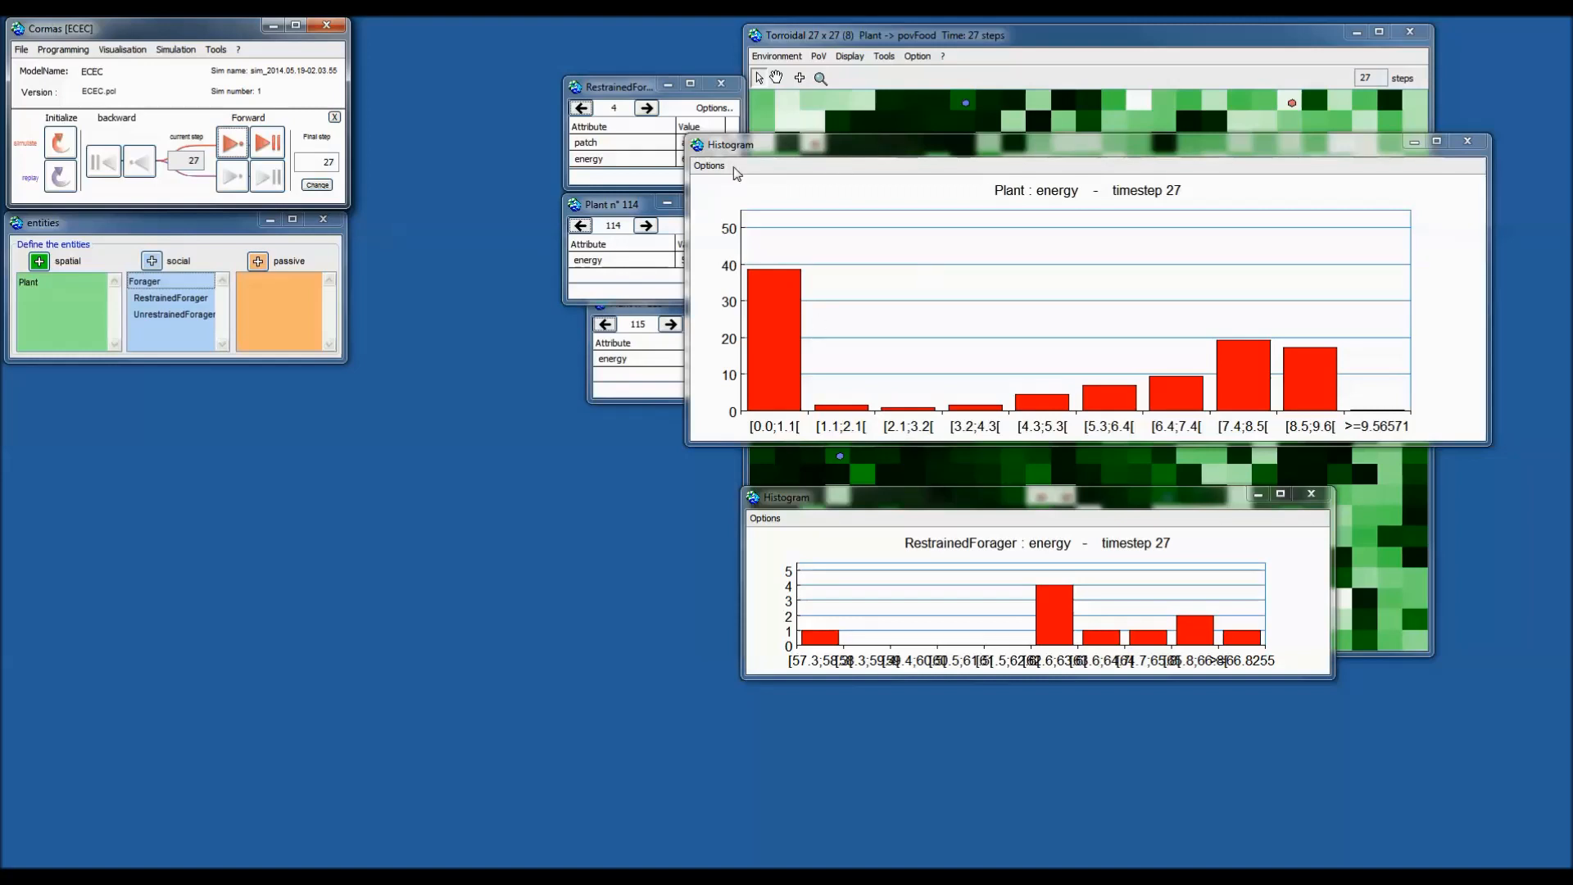
Run forward to step 36 and switch the Plant histogram's Y unit back to occurence.
{"action": "left_click", "coordinate": [235, 144]}
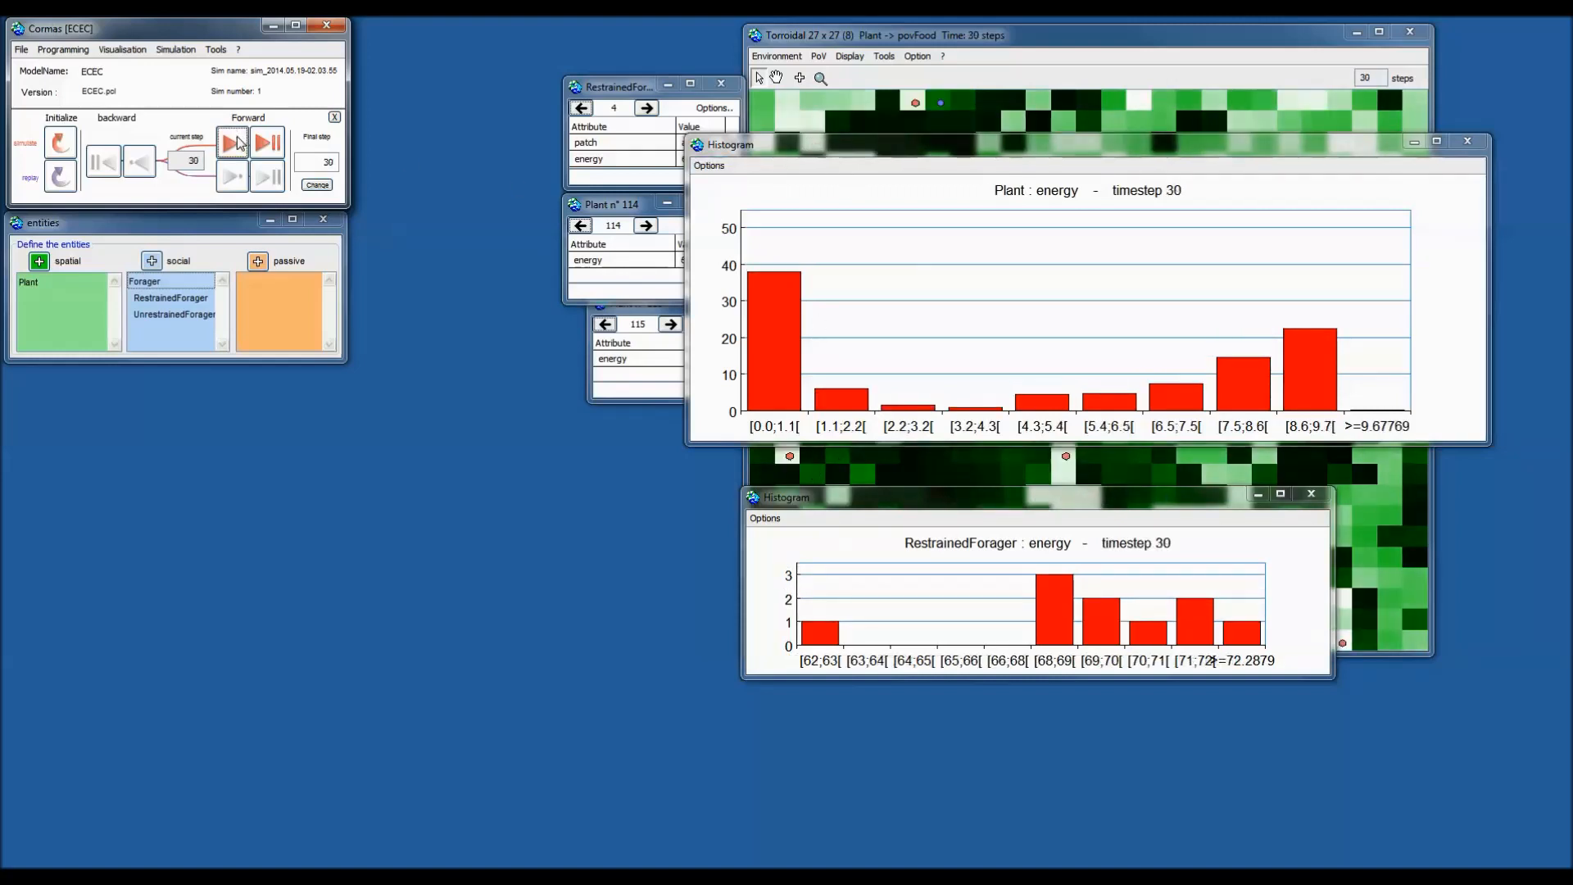
{"action": "left_click", "coordinate": [234, 143]}
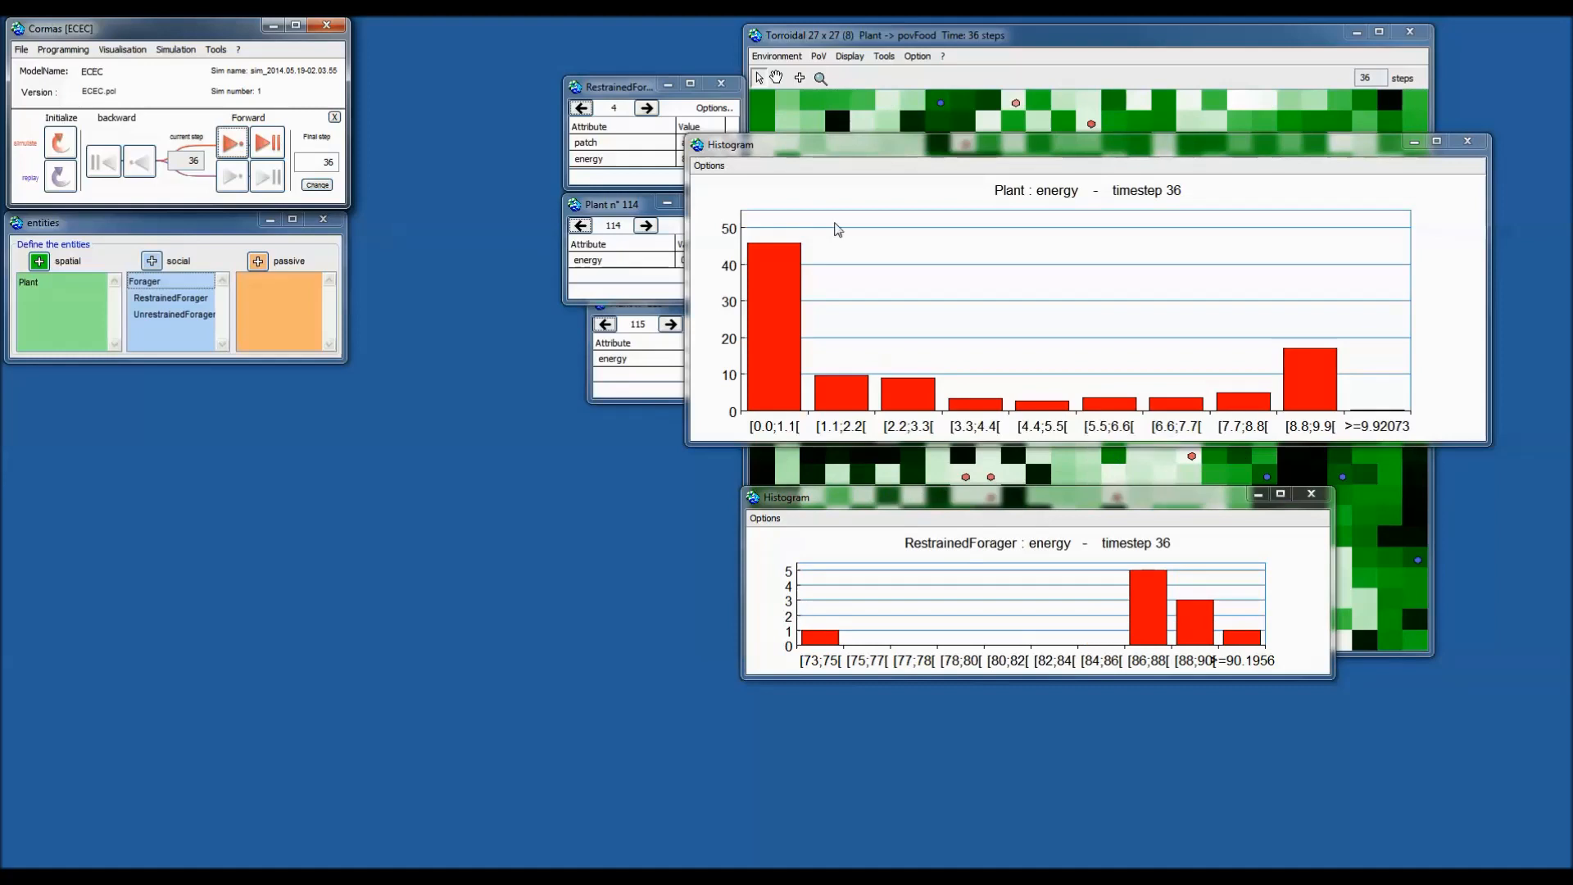
{"action": "left_click", "coordinate": [709, 165]}
{"action": "mouse_move", "coordinate": [735, 201]}
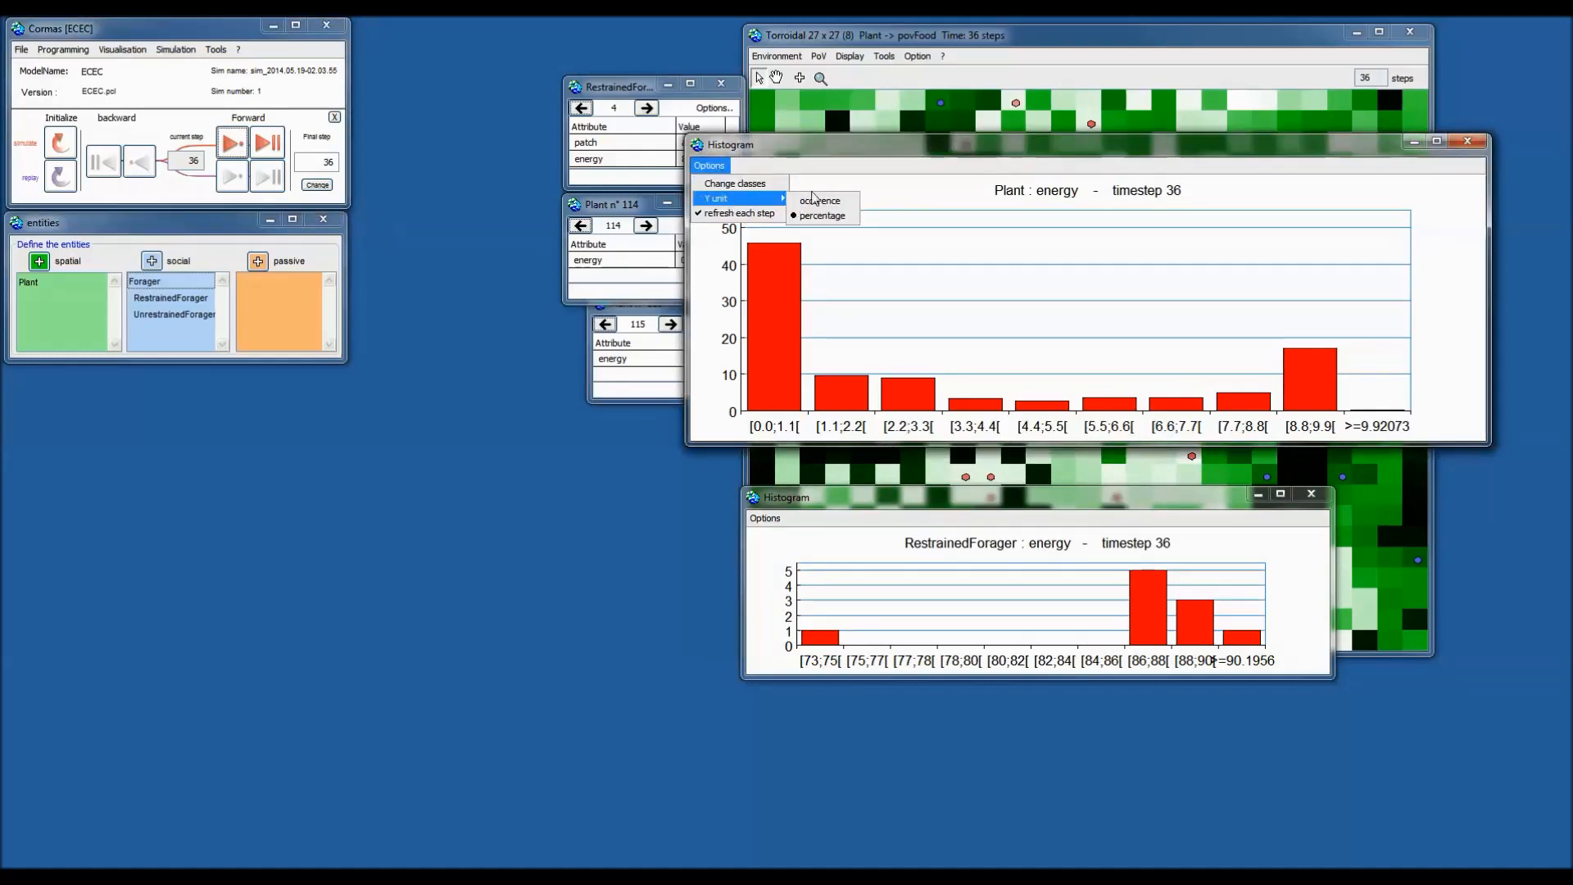
{"action": "left_click", "coordinate": [819, 201]}
{"action": "left_click", "coordinate": [713, 168]}
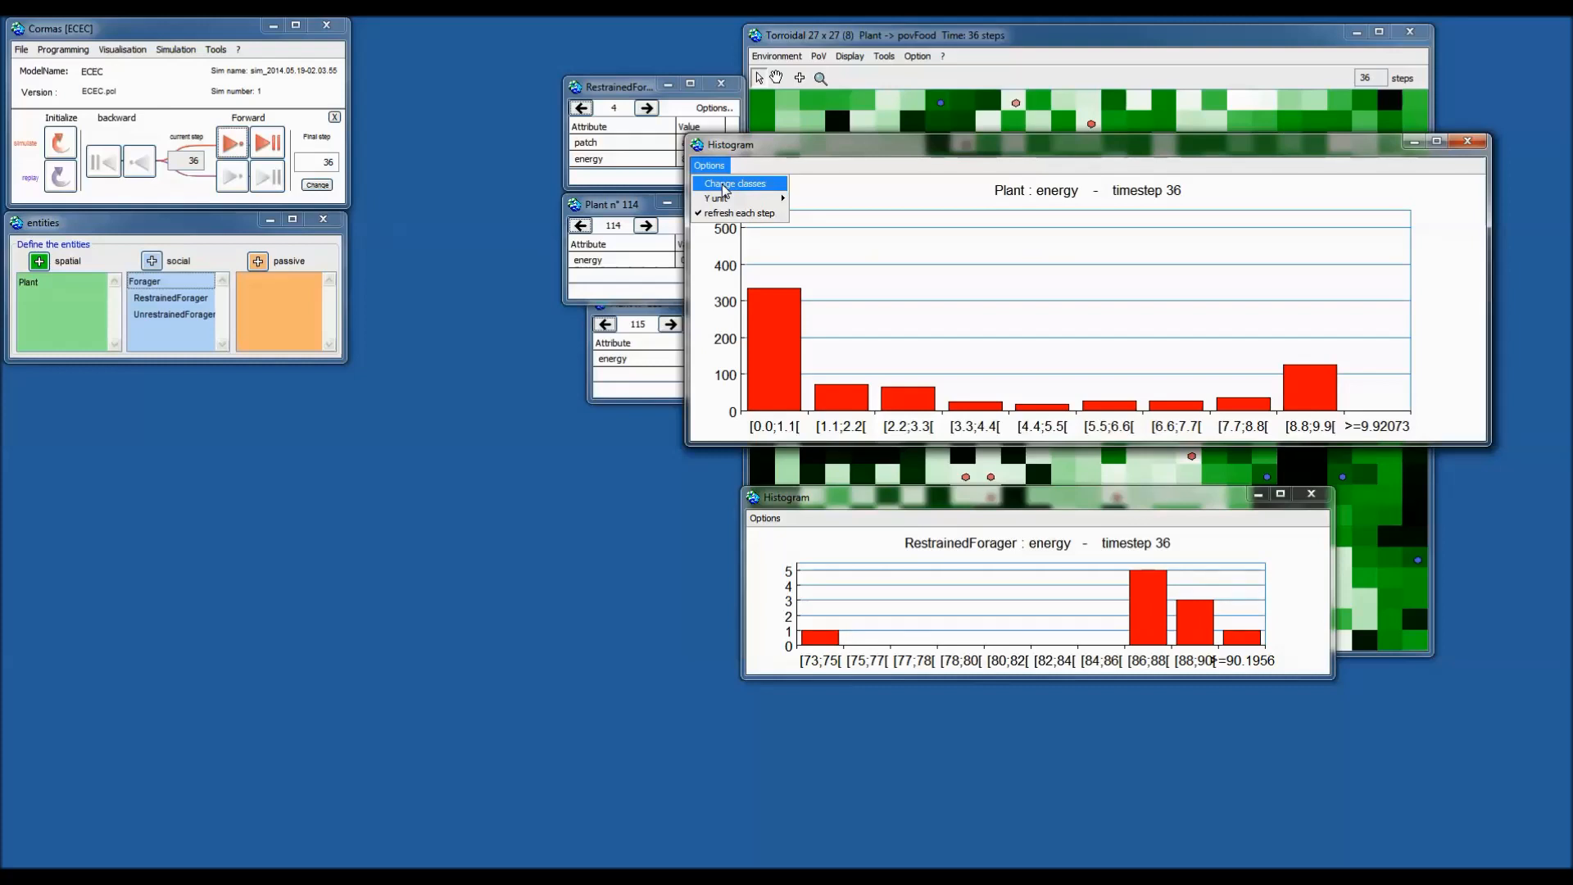
Dismiss the histogram-selection warning and move the main ECEC window to the top centre.
{"action": "left_click", "coordinate": [725, 189]}
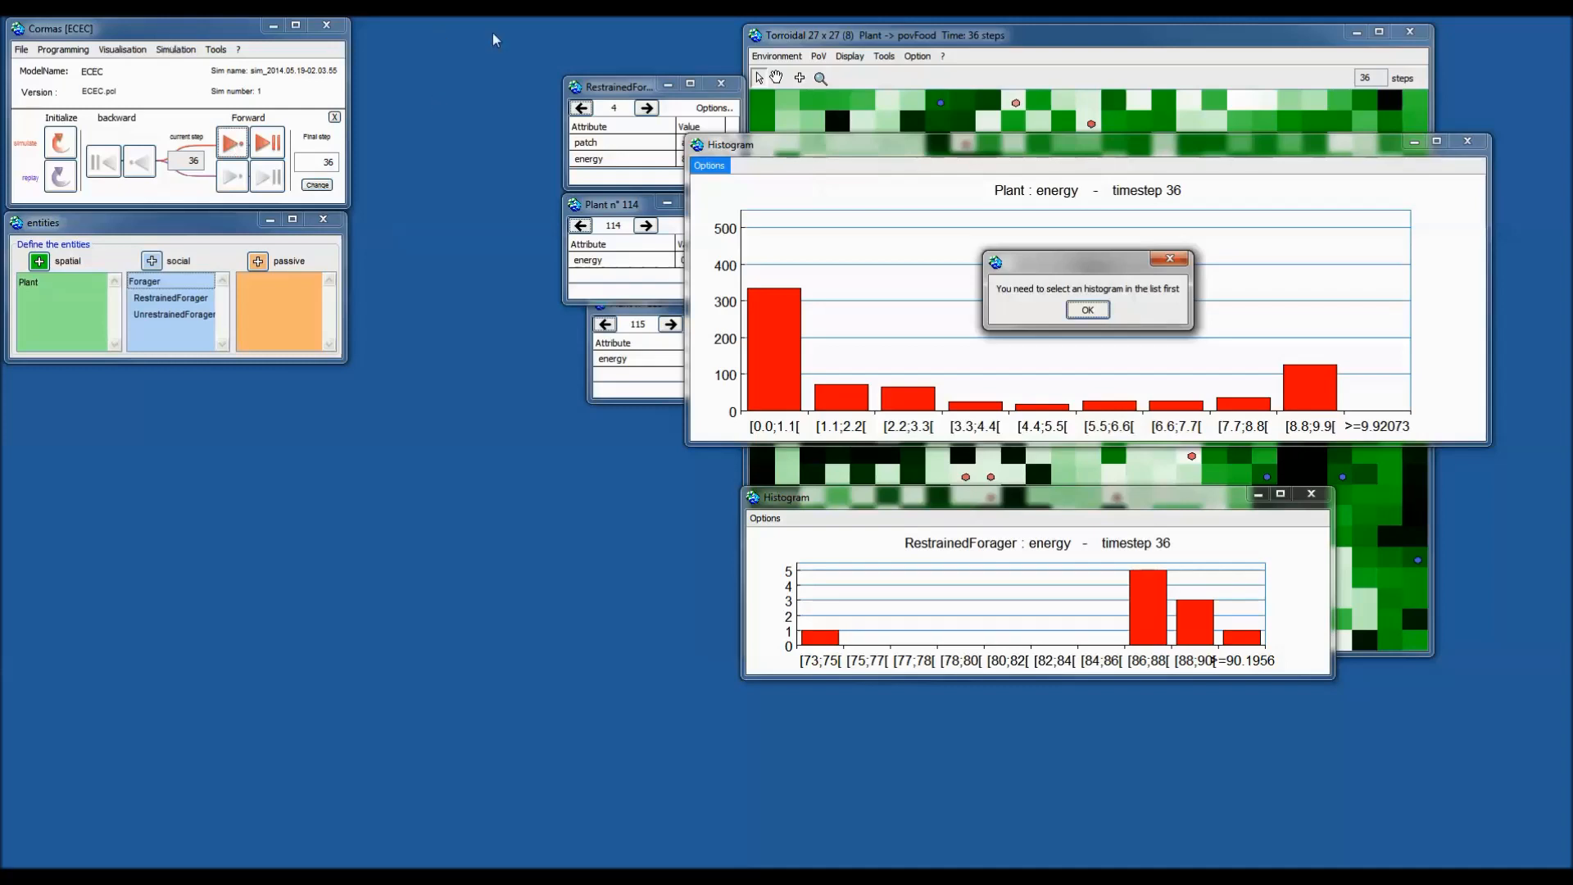
{"action": "left_click", "coordinate": [1088, 310]}
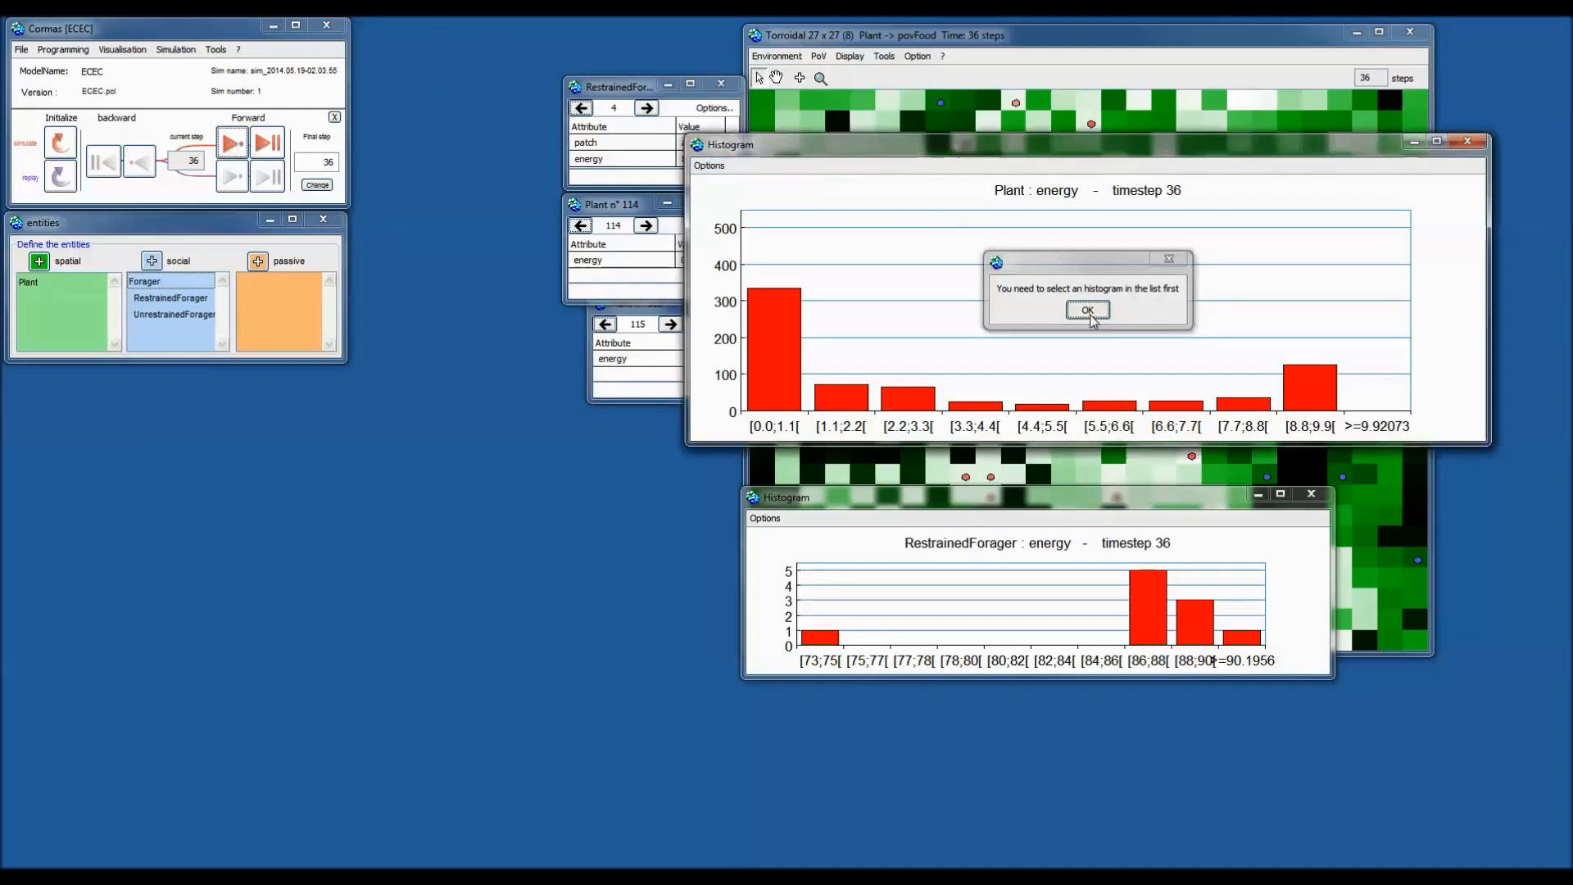
{"action": "left_click_drag", "start_coordinate": [112, 34], "coordinate": [910, 51]}
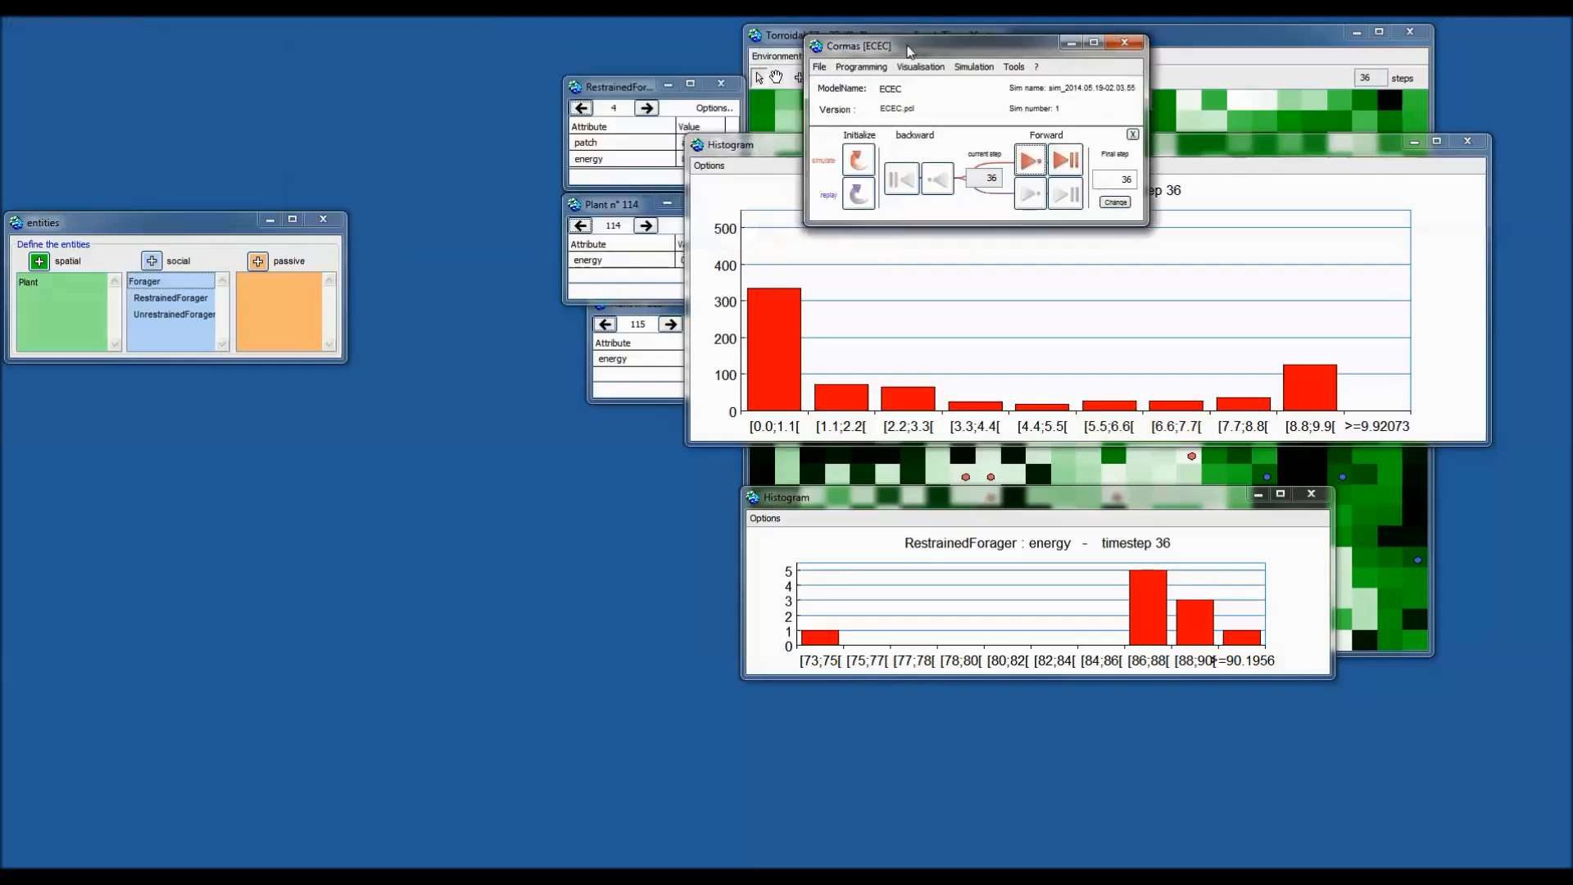
Move the main ECEC window back to the top left, uncovering the entities window.
{"action": "left_click", "coordinate": [924, 68]}
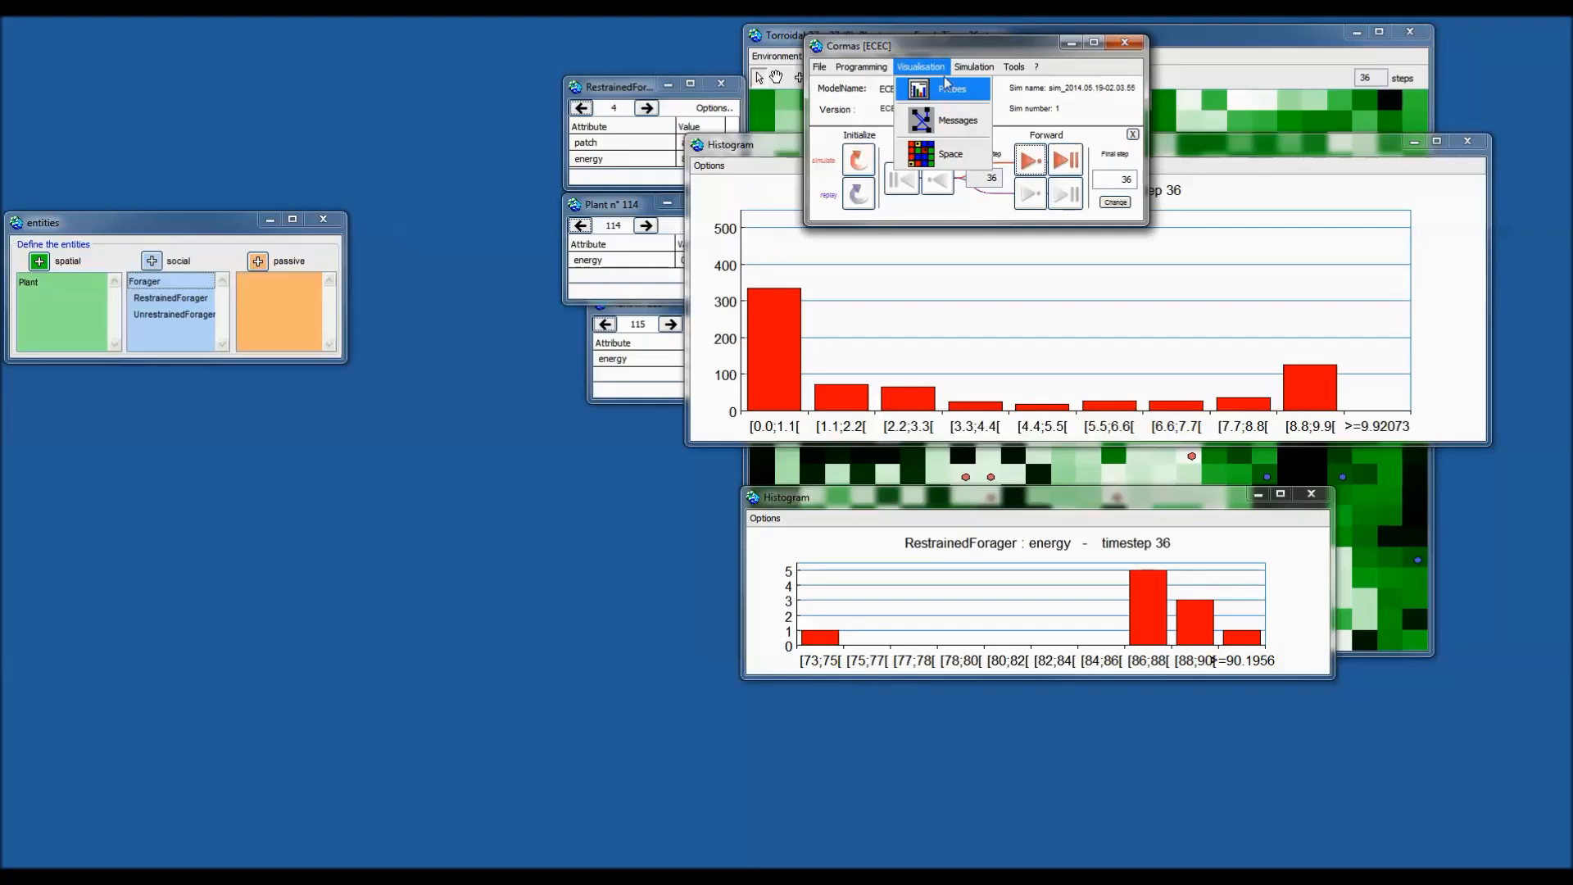
{"action": "left_click_drag", "start_coordinate": [895, 49], "coordinate": [115, 42]}
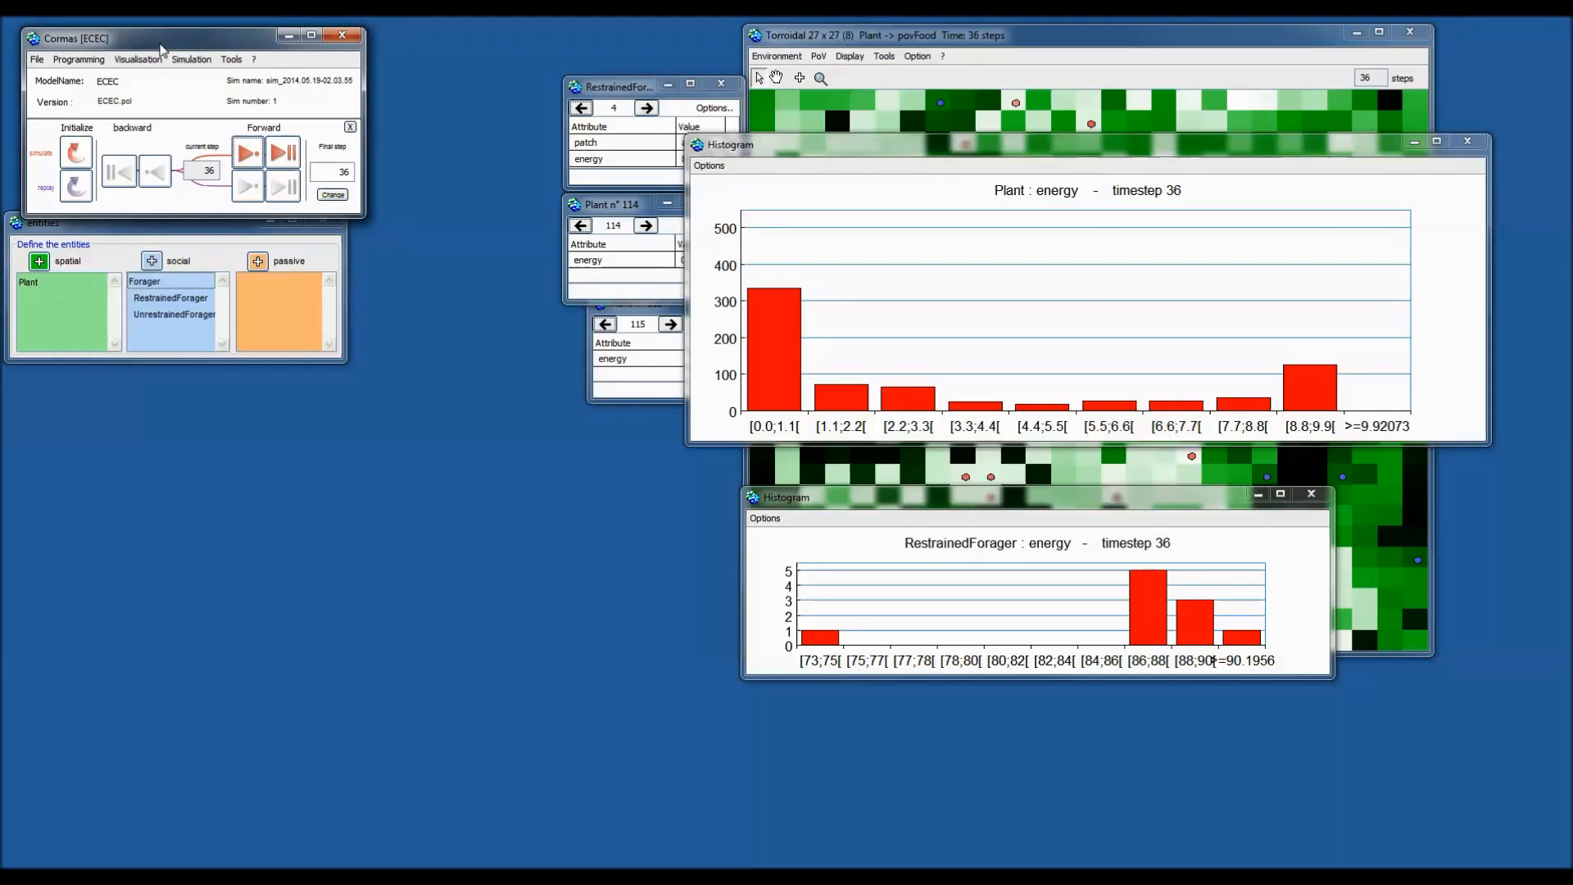
{"action": "left_click_drag", "start_coordinate": [163, 46], "coordinate": [153, 36]}
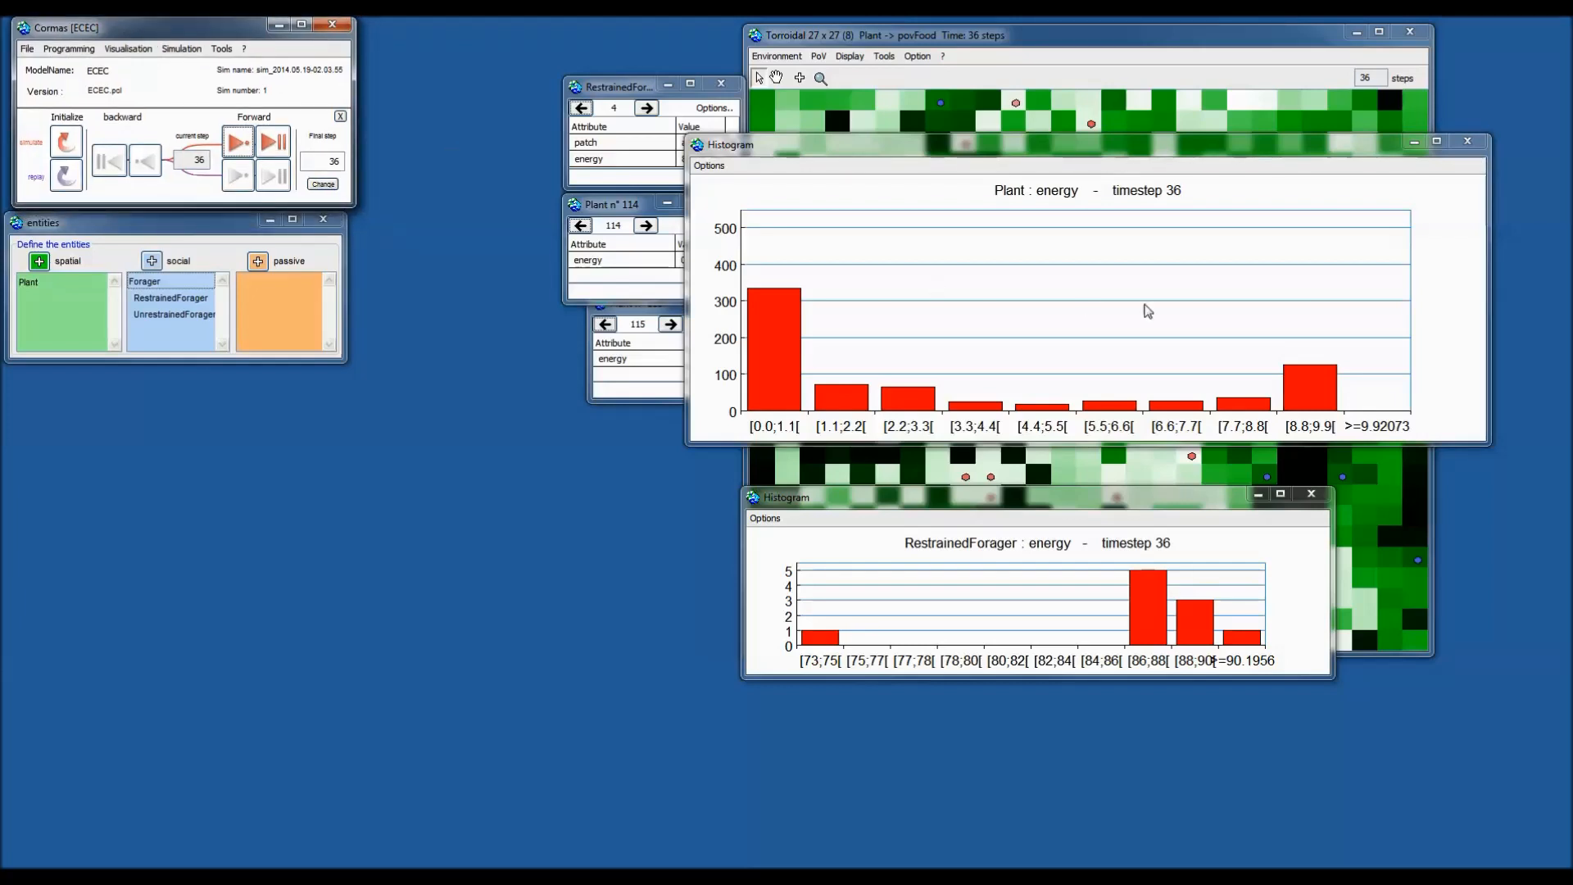
Close the Plant and RestrainedForager energy histograms and bring the grid forward.
{"action": "left_click", "coordinate": [1467, 141]}
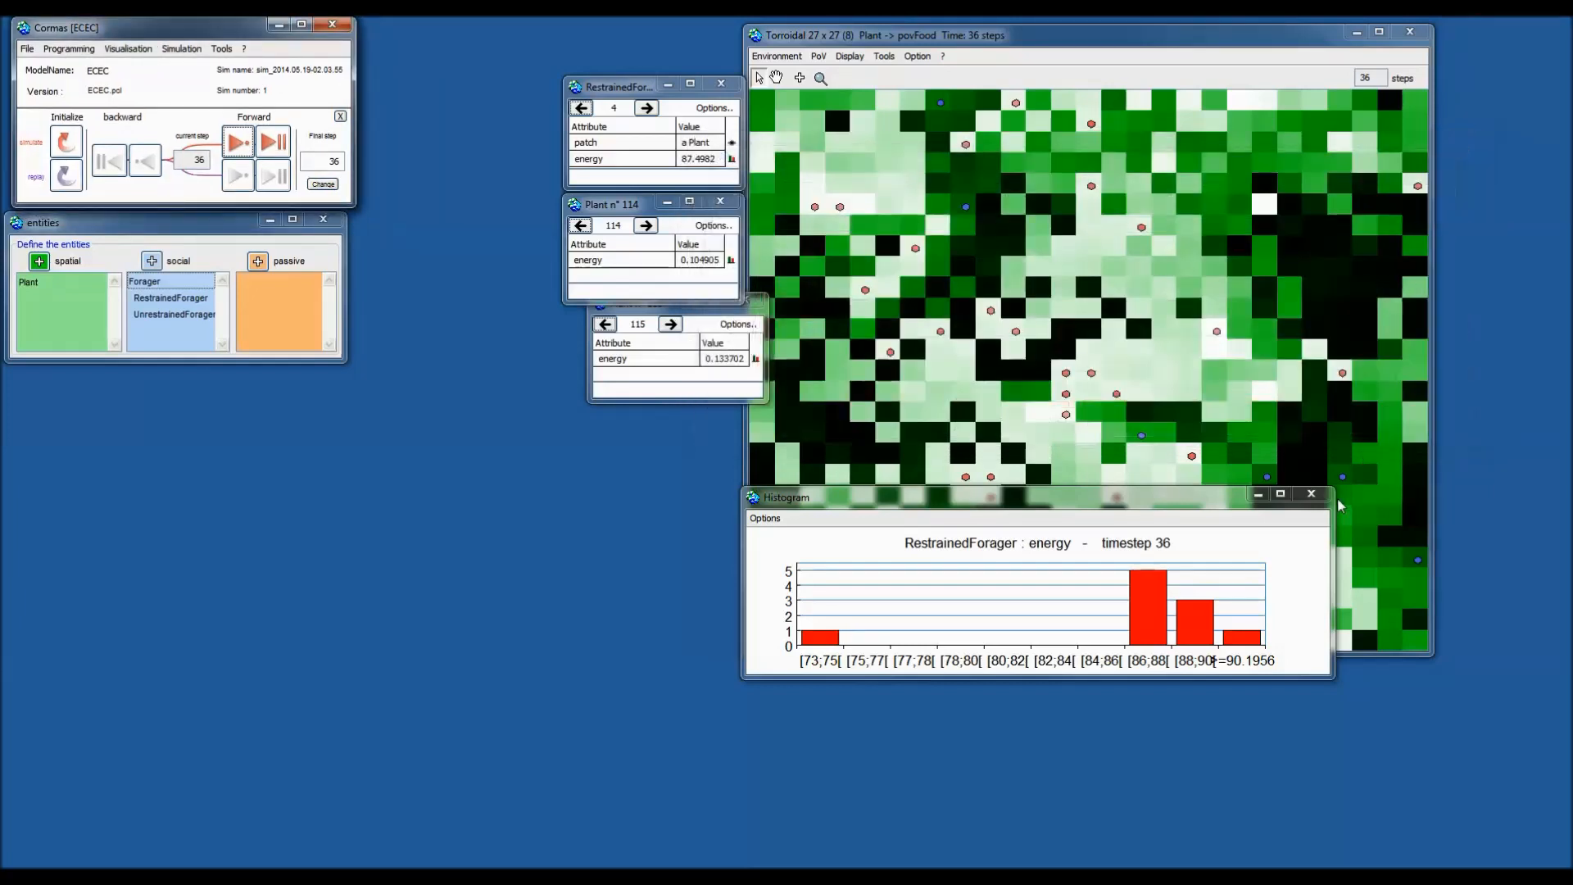
{"action": "left_click", "coordinate": [1310, 494]}
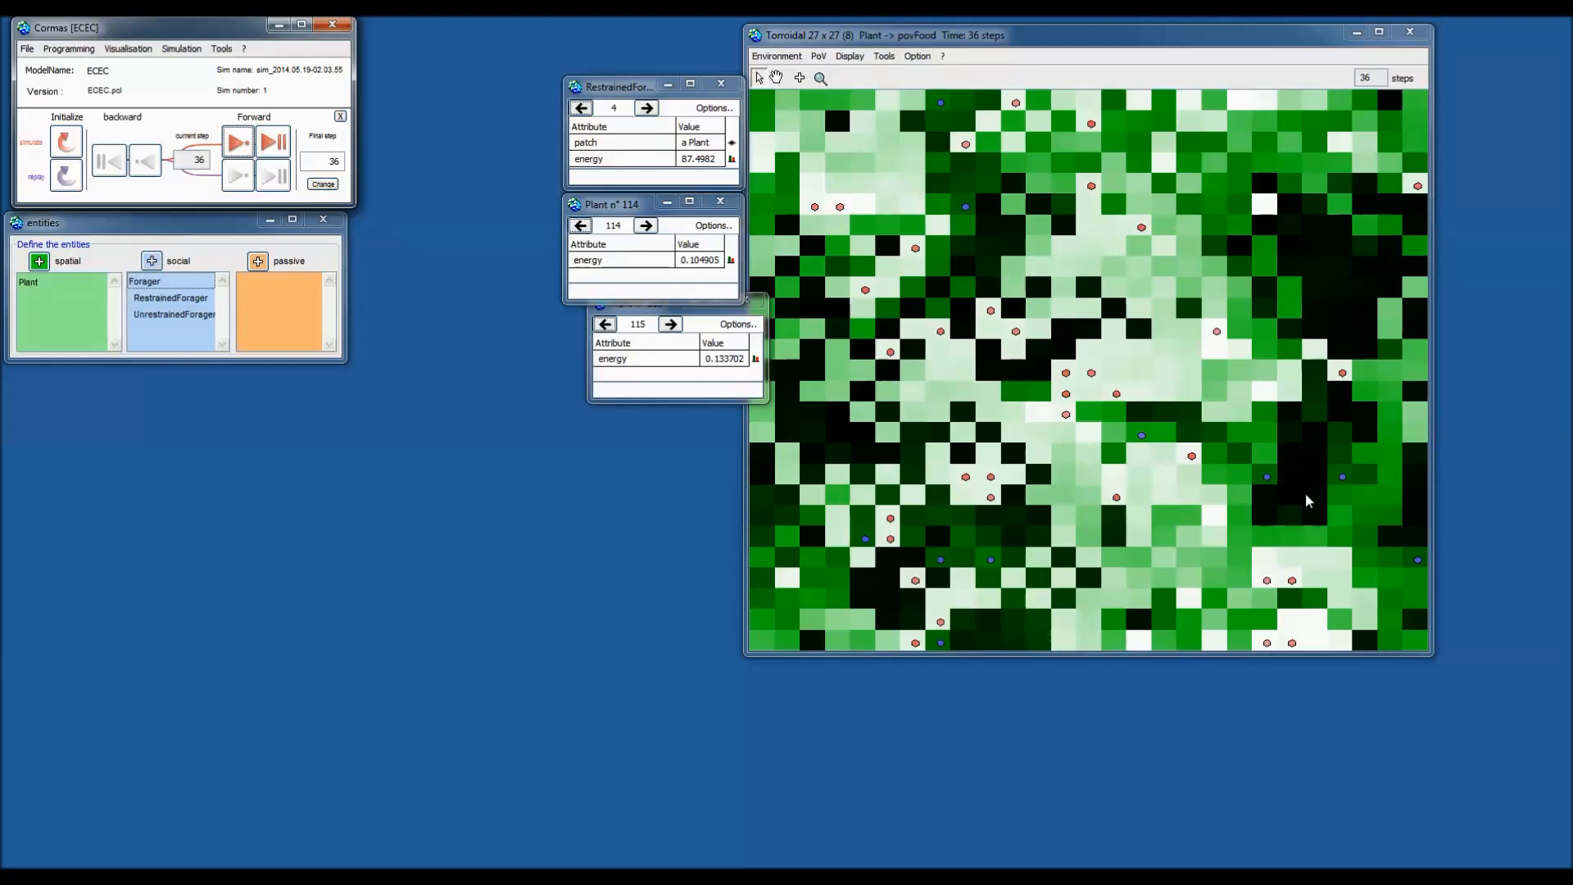
{"action": "left_click", "coordinate": [1030, 72]}
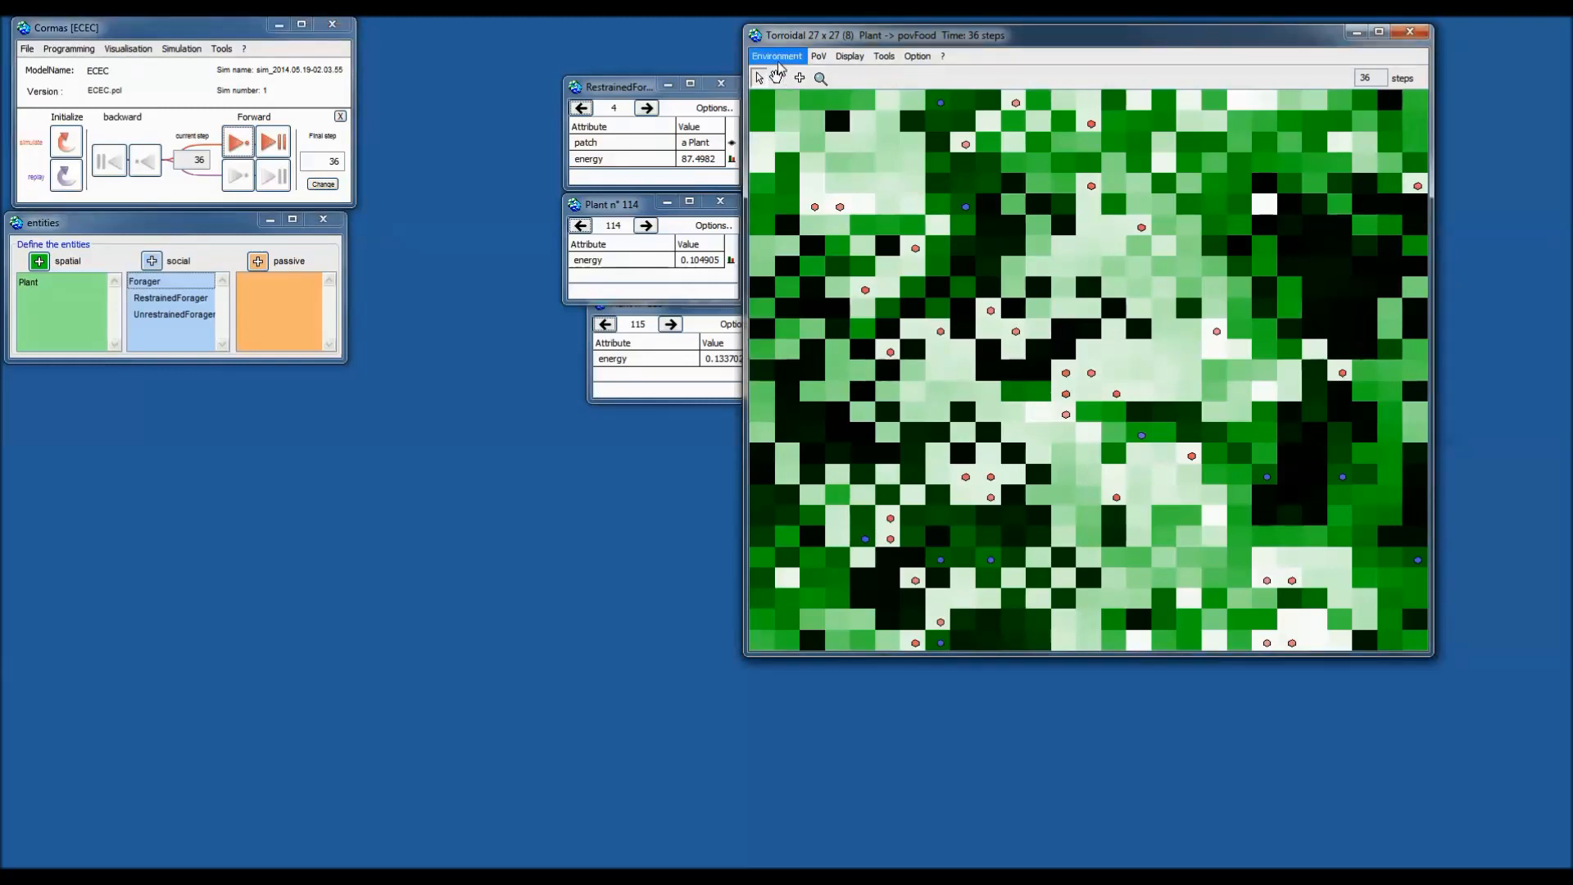
Enable 'Be the only entity inspector' on the RestrainedForager inspector, closing both Plant inspectors.
{"action": "left_click", "coordinate": [817, 57]}
{"action": "left_click", "coordinate": [1039, 60]}
{"action": "left_click", "coordinate": [717, 112]}
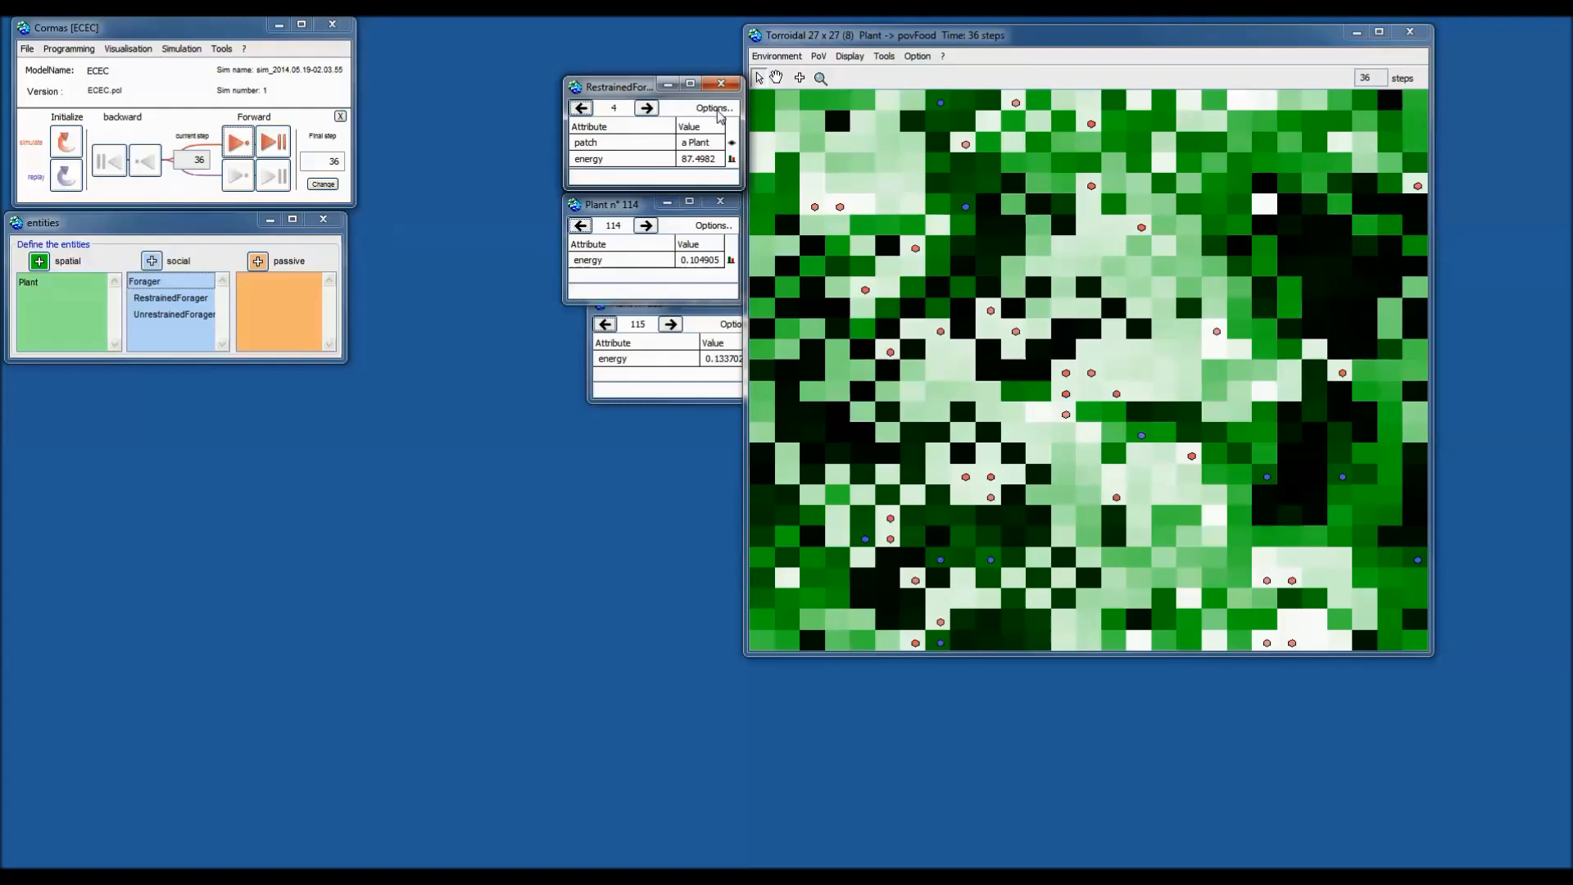
{"action": "right_click", "coordinate": [719, 116]}
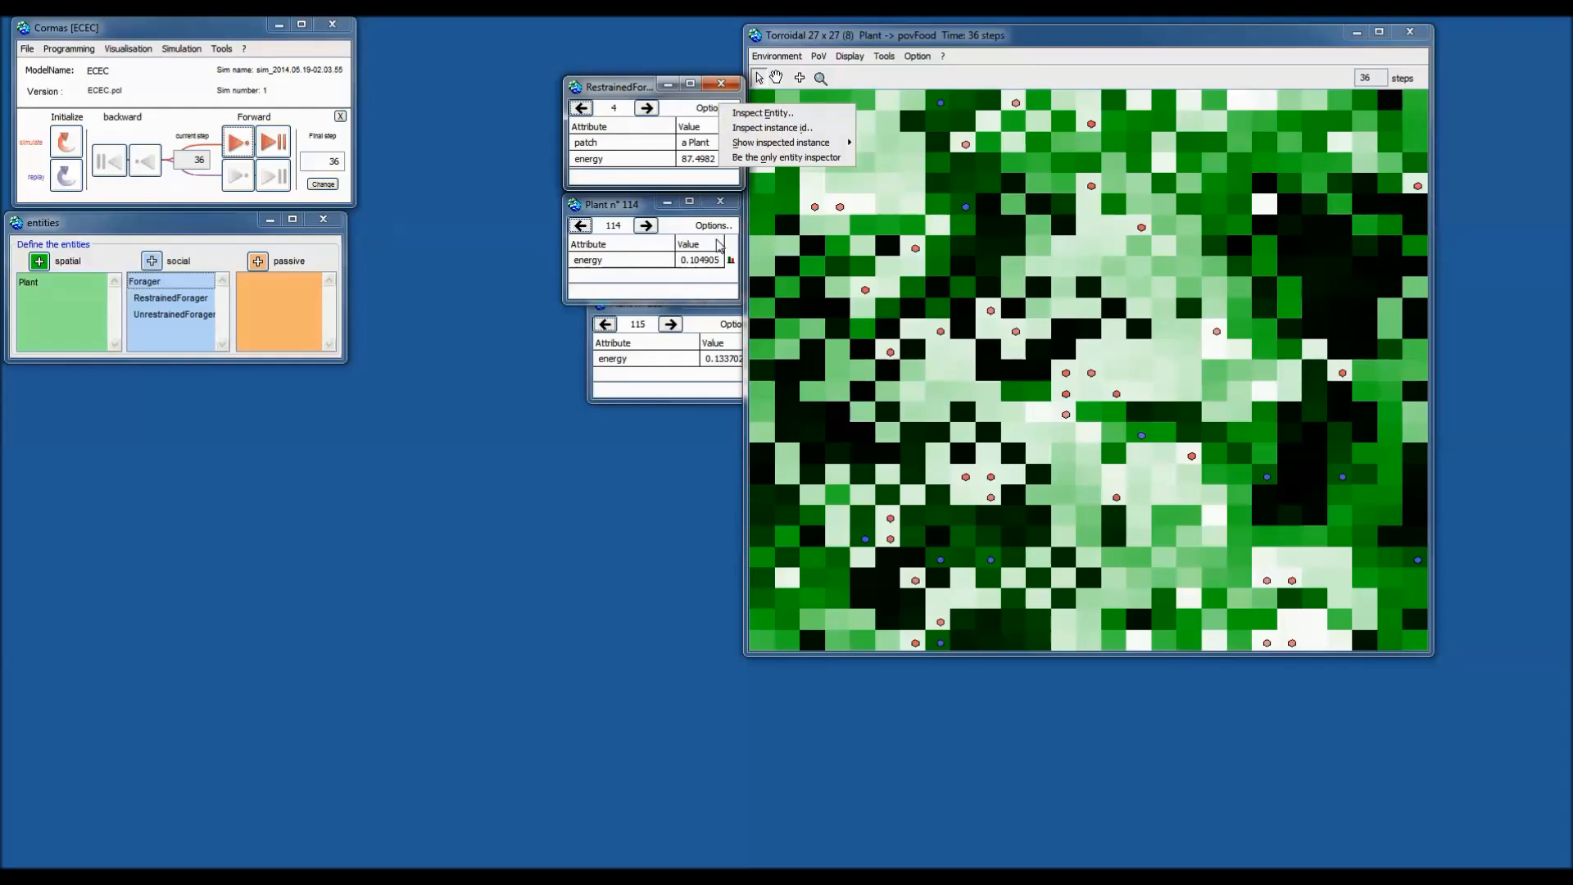
{"action": "left_click", "coordinate": [766, 157]}
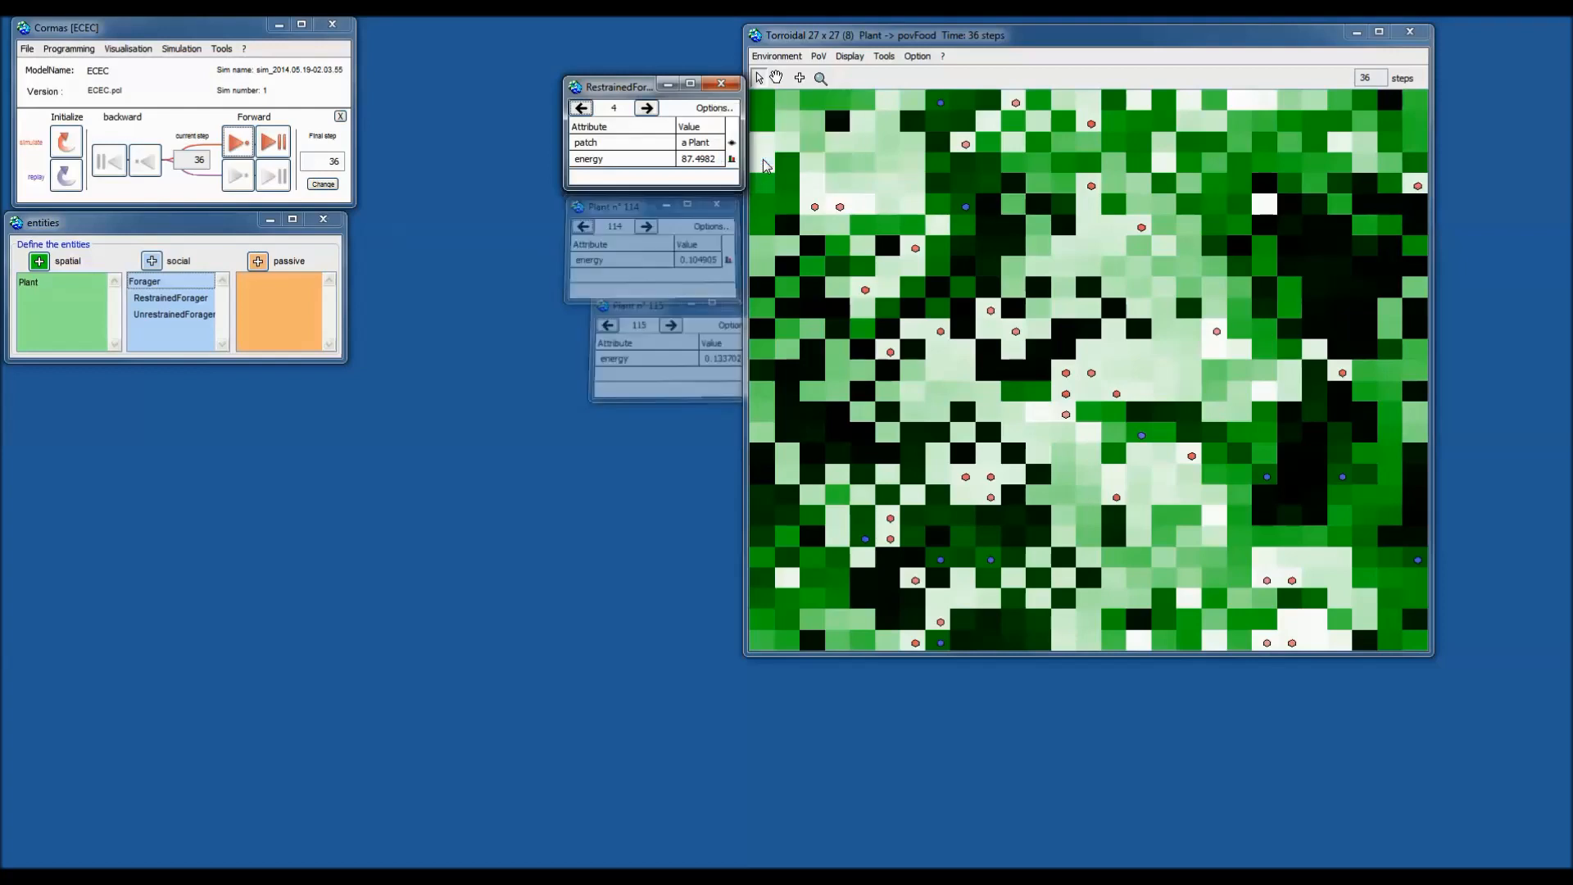
{"action": "left_click", "coordinate": [716, 110]}
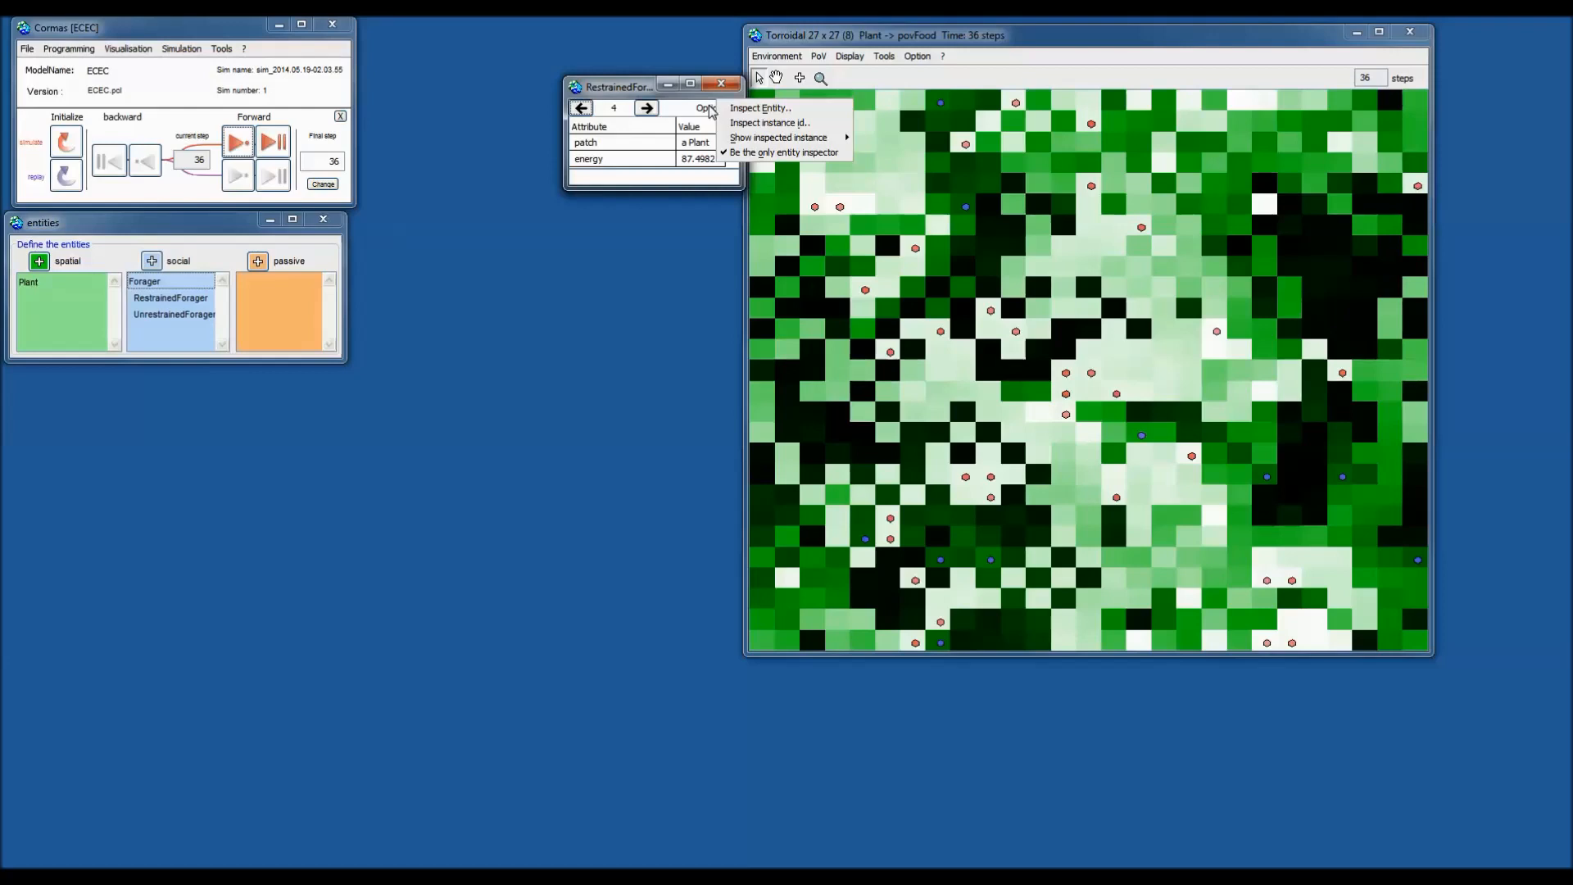
{"action": "left_click", "coordinate": [711, 109]}
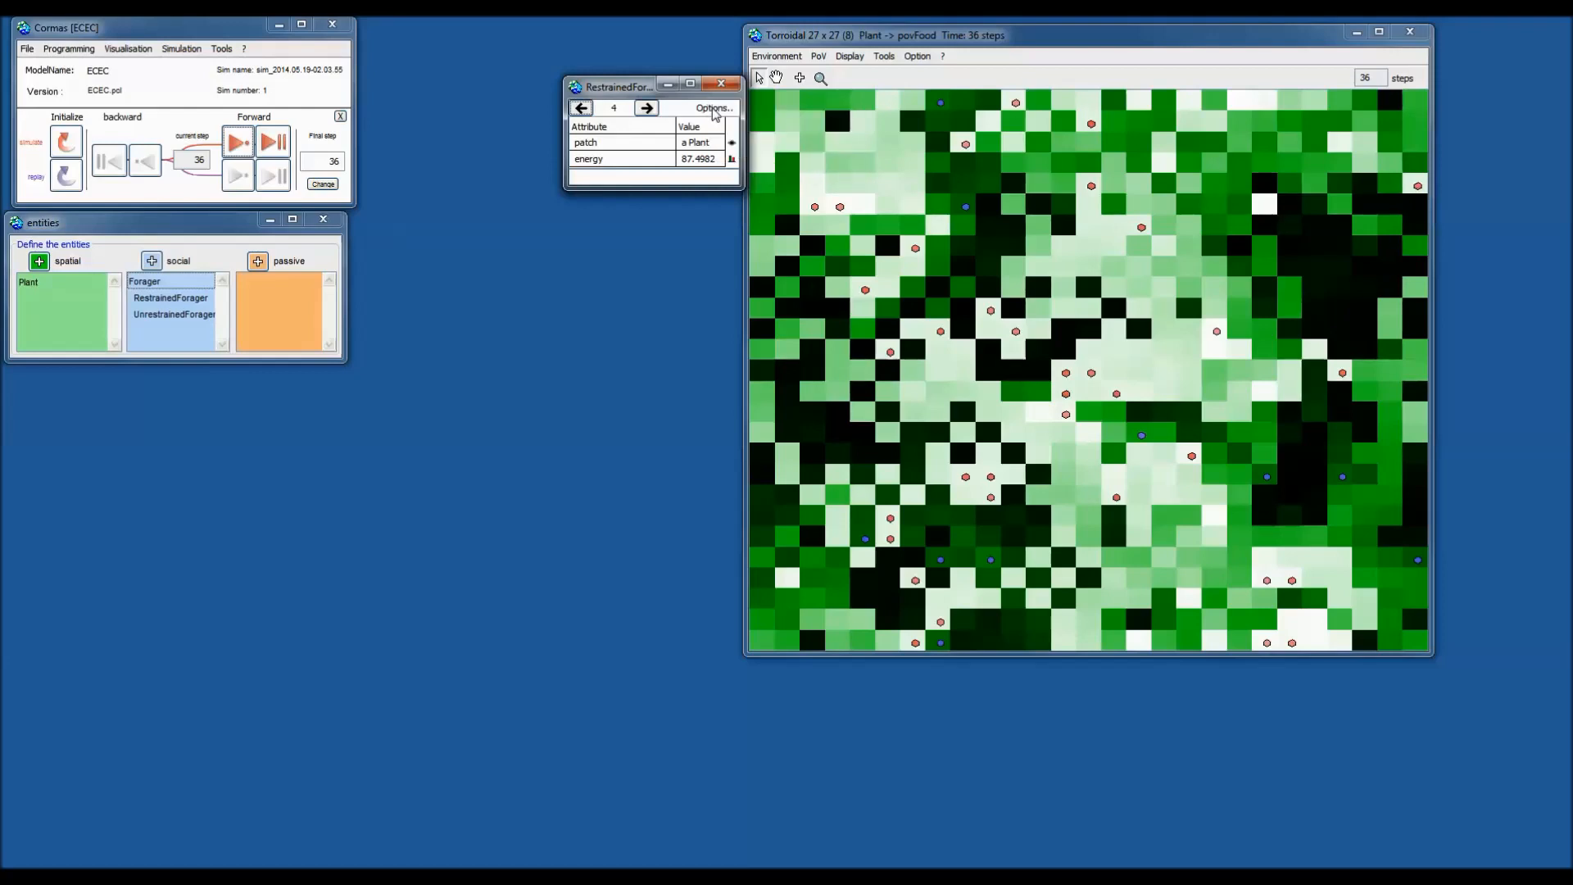
{"action": "left_click", "coordinate": [714, 113]}
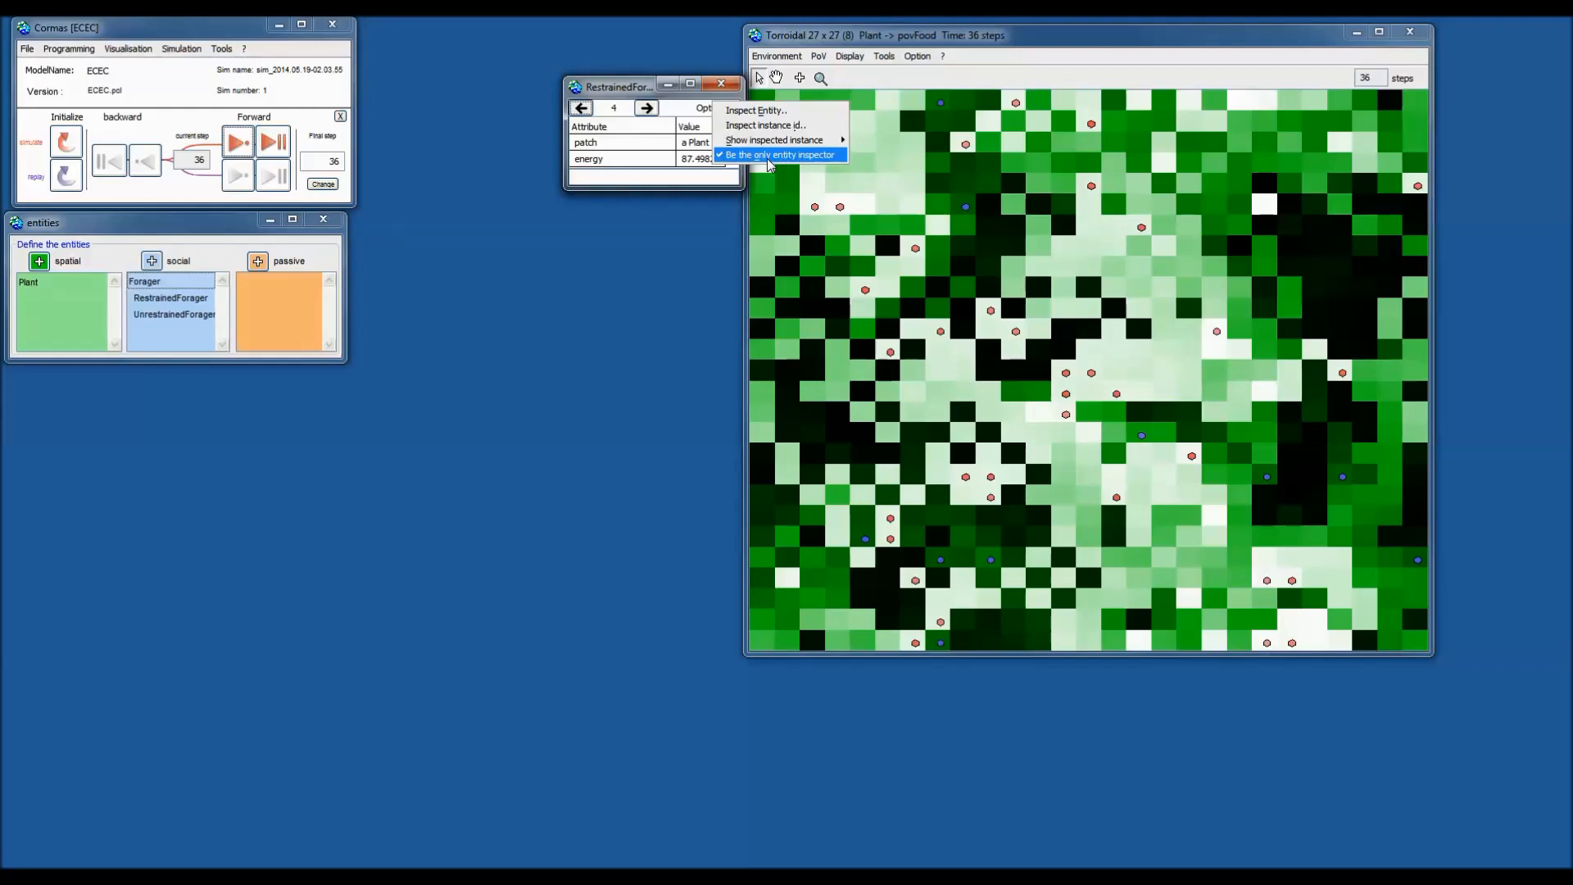
{"action": "left_click", "coordinate": [698, 111]}
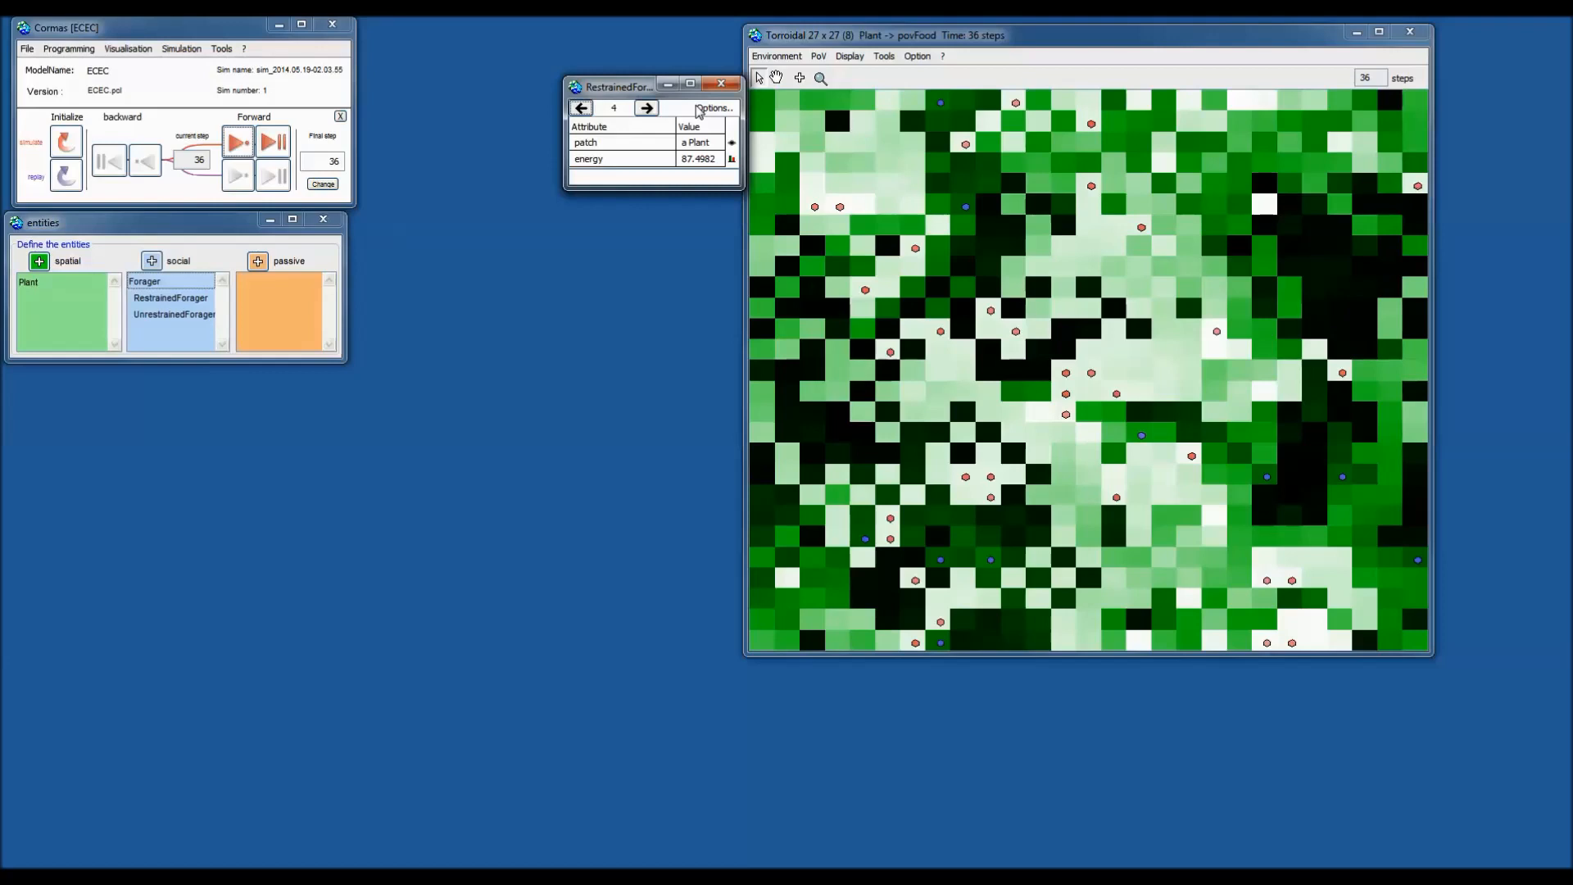
{"action": "left_click", "coordinate": [976, 51]}
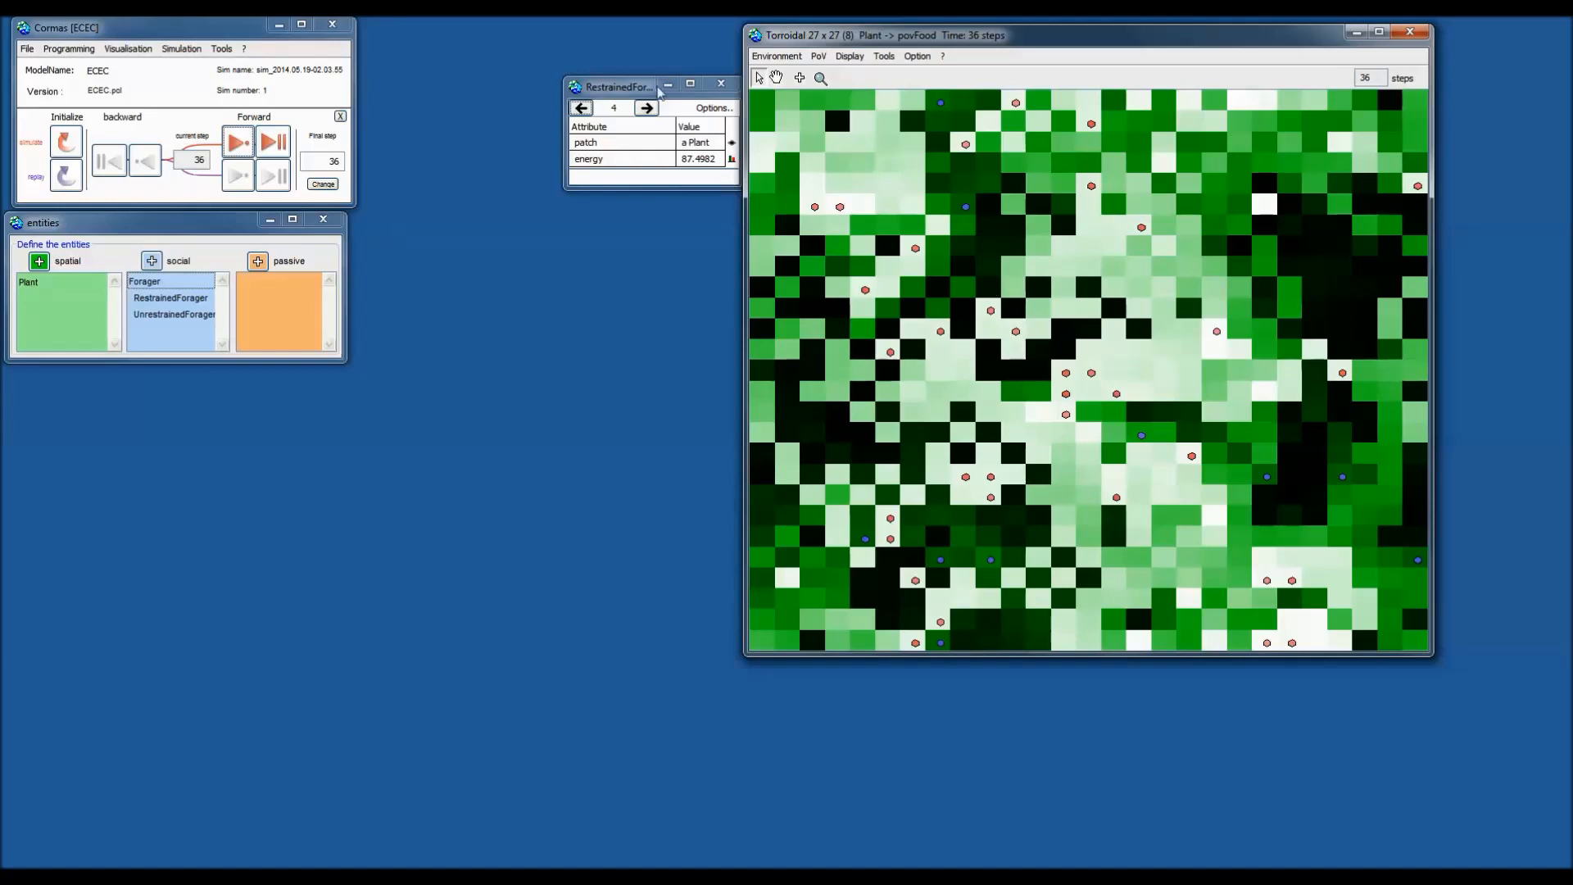
Inspect plant cell 225, then click a shared spot offering Plant_144 and RestrainedForager_8.
{"action": "left_click_drag", "start_coordinate": [635, 93], "coordinate": [629, 63]}
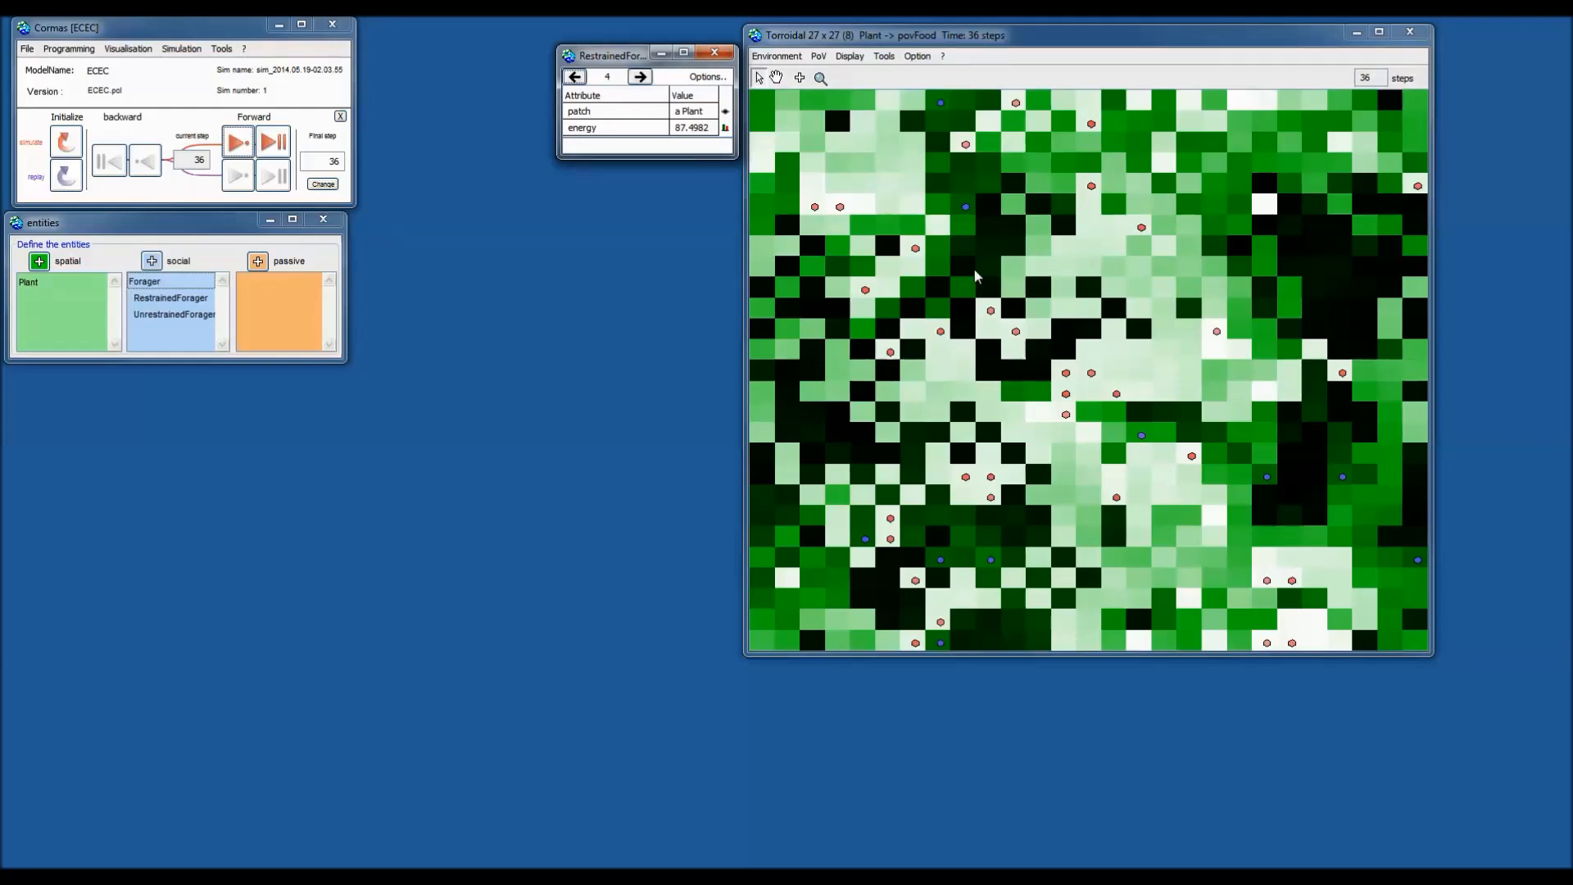
{"action": "left_click", "coordinate": [973, 276]}
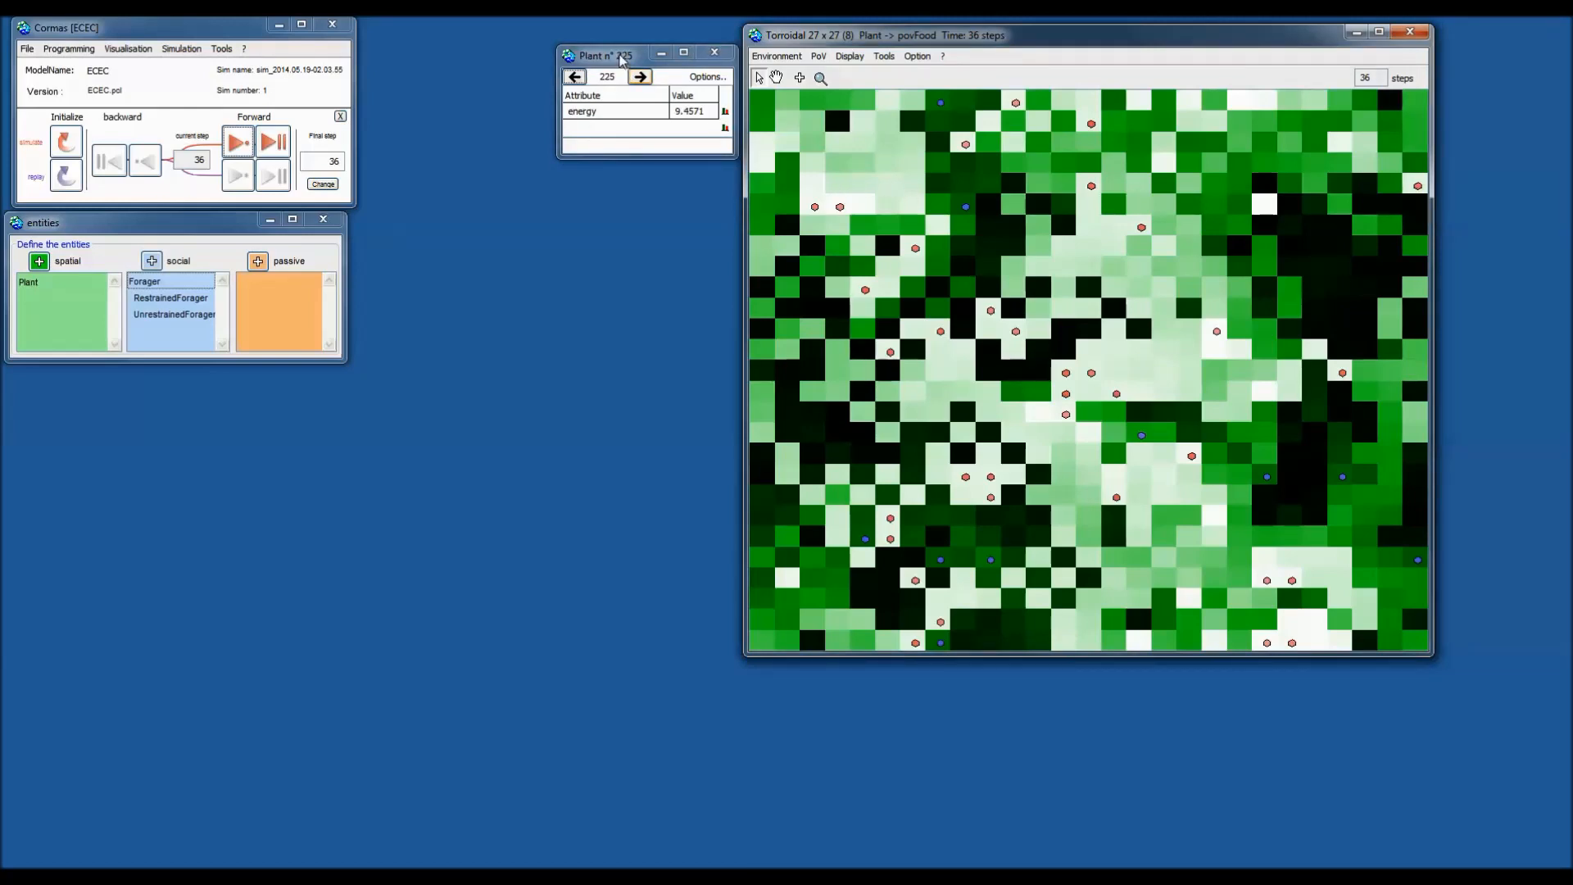
{"action": "left_click_drag", "start_coordinate": [621, 59], "coordinate": [625, 54]}
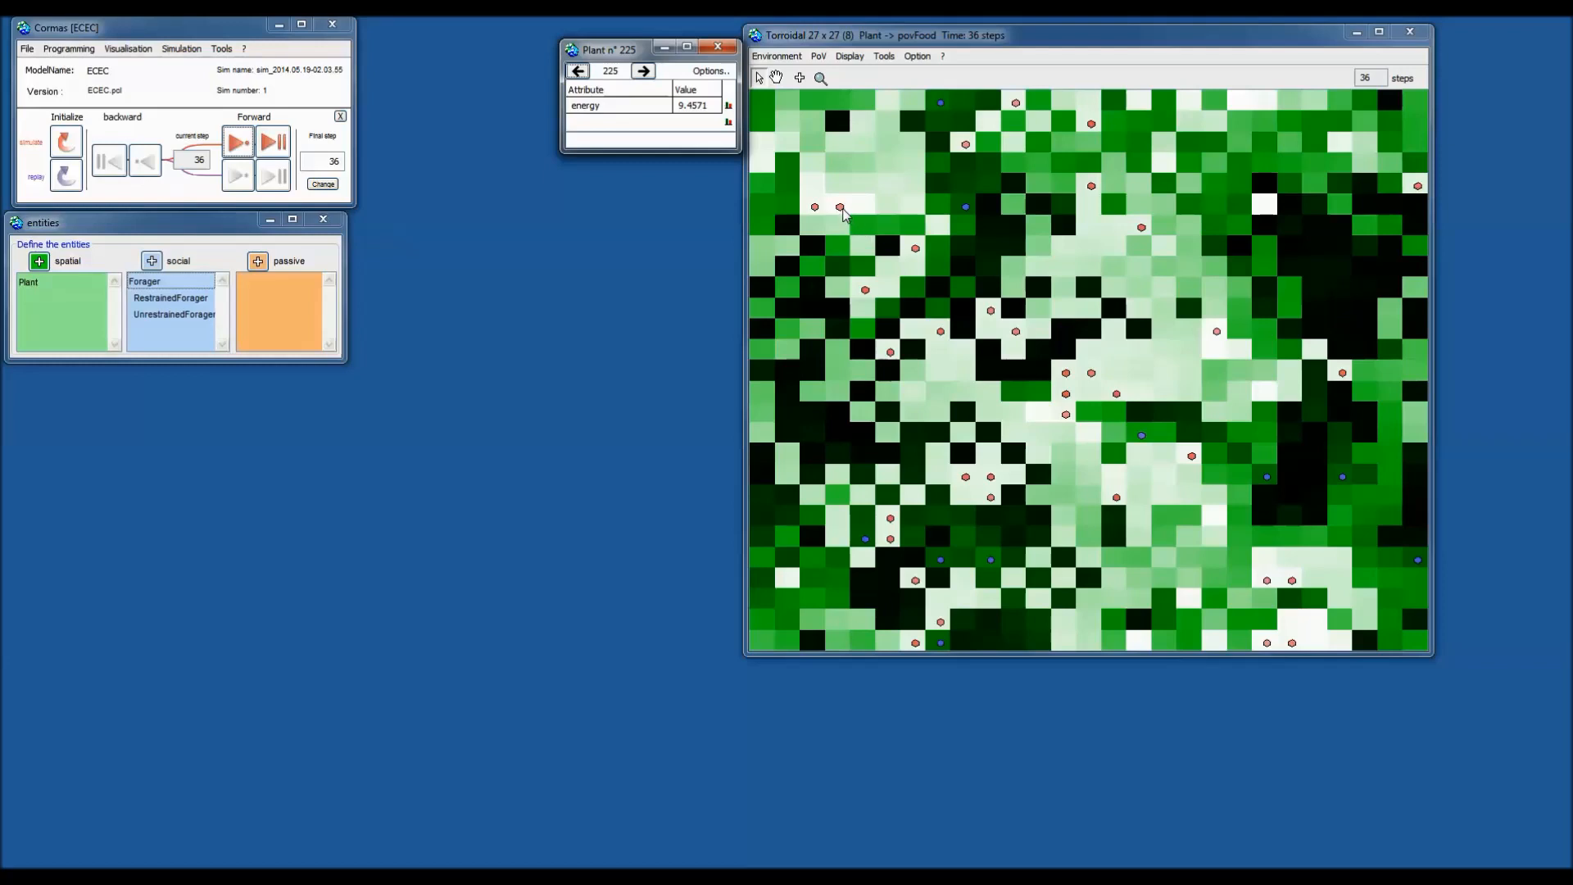
{"action": "left_click", "coordinate": [966, 208]}
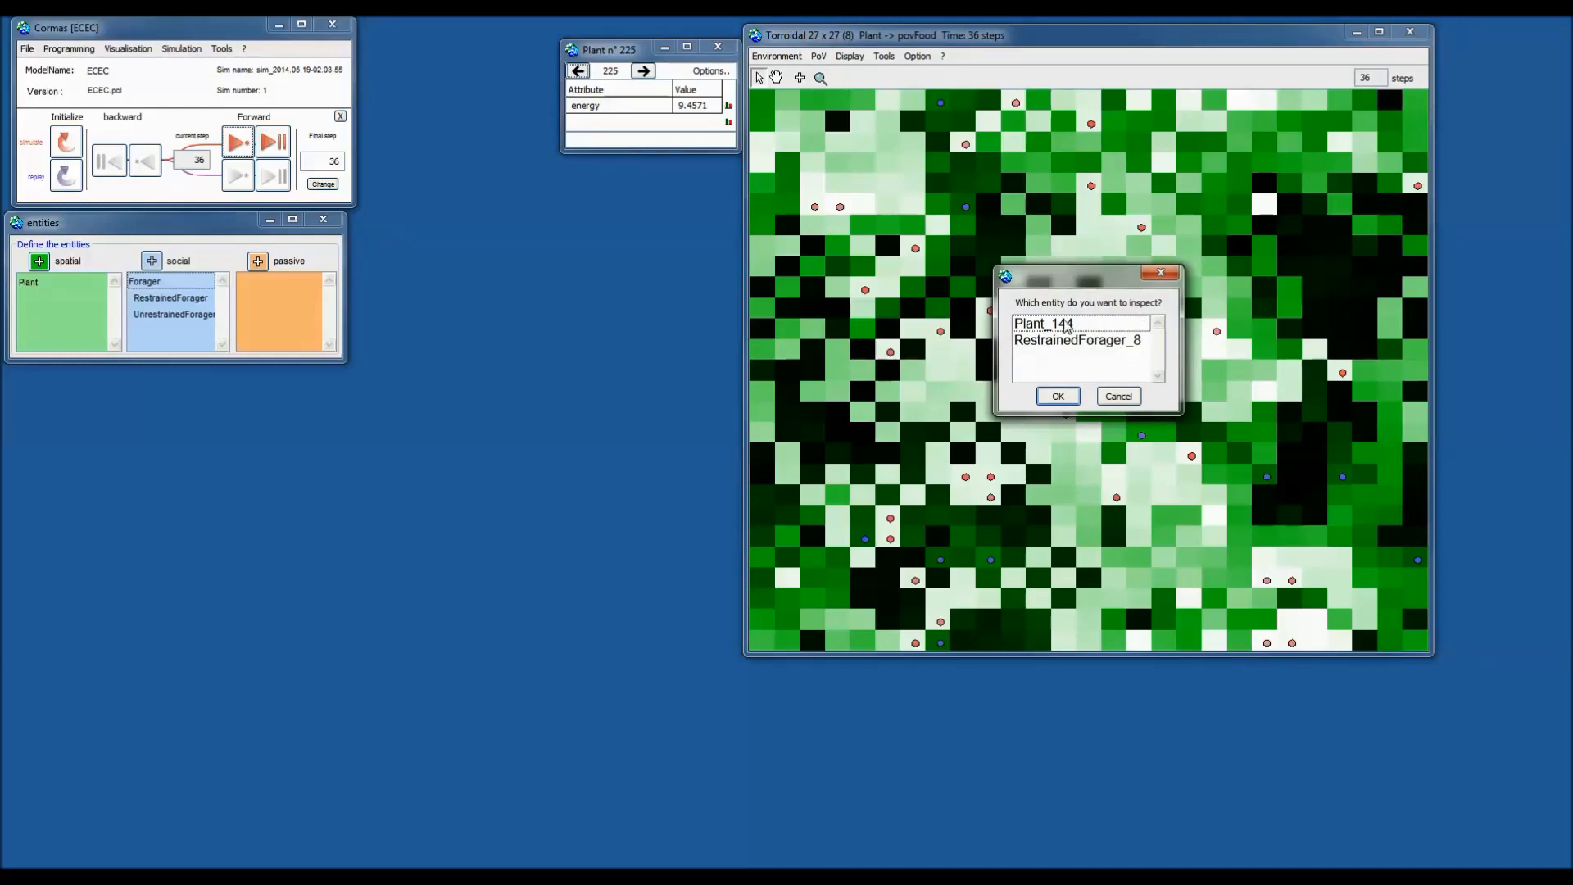
Inspect Plant_144 and mark its grid cell via Show inspected instance > With selection marks.
{"action": "double_click", "coordinate": [1067, 324]}
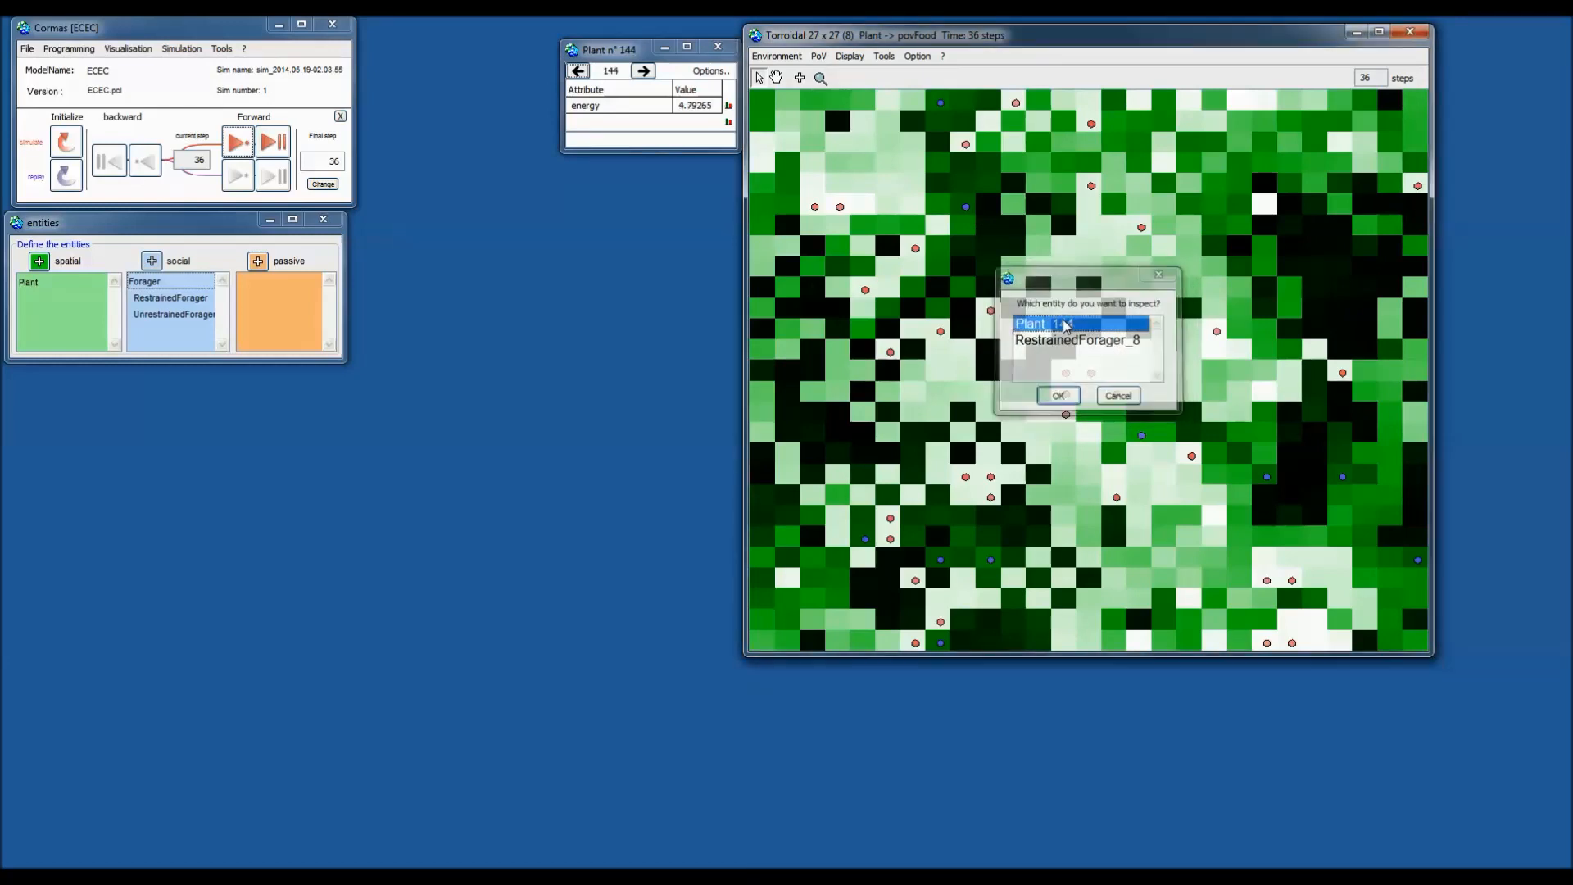
{"action": "left_click", "coordinate": [706, 73]}
{"action": "mouse_move", "coordinate": [830, 104]}
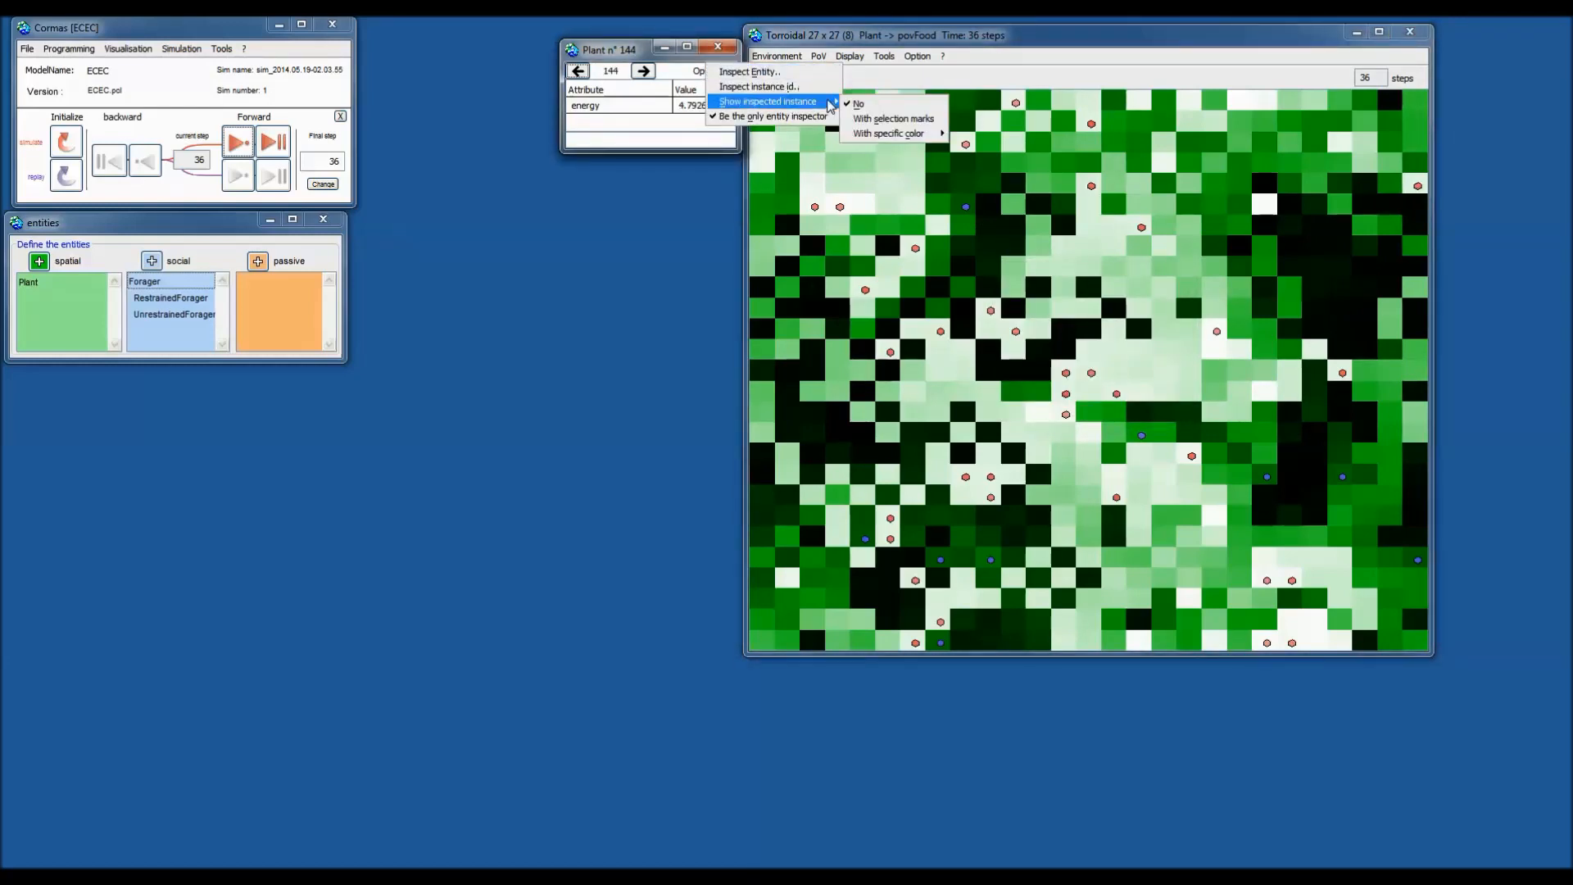
{"action": "left_click", "coordinate": [697, 74]}
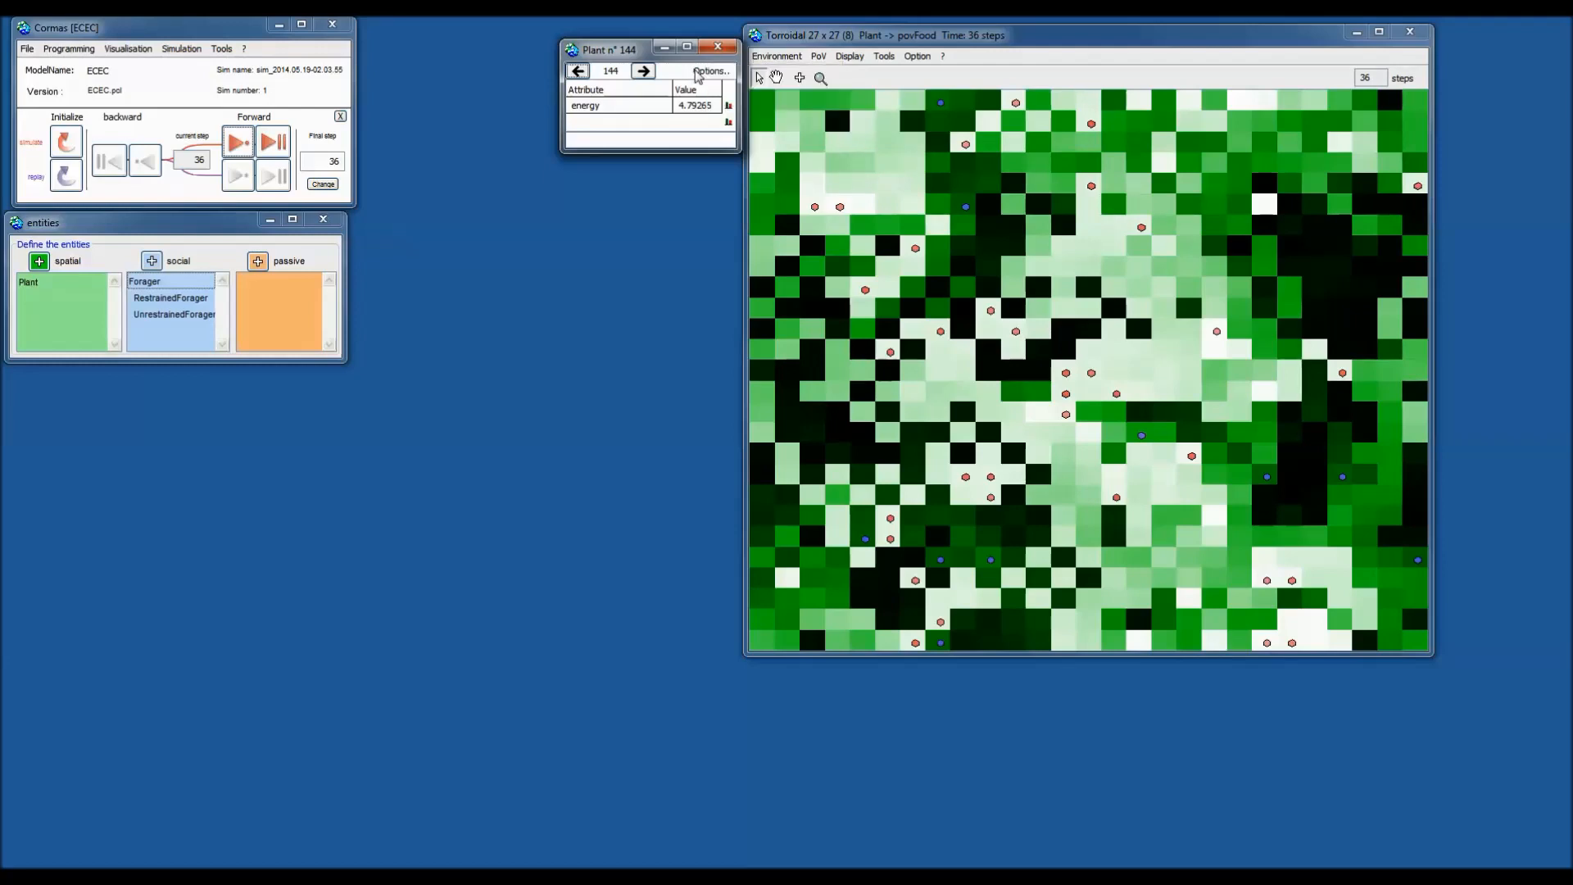
{"action": "left_click", "coordinate": [708, 74]}
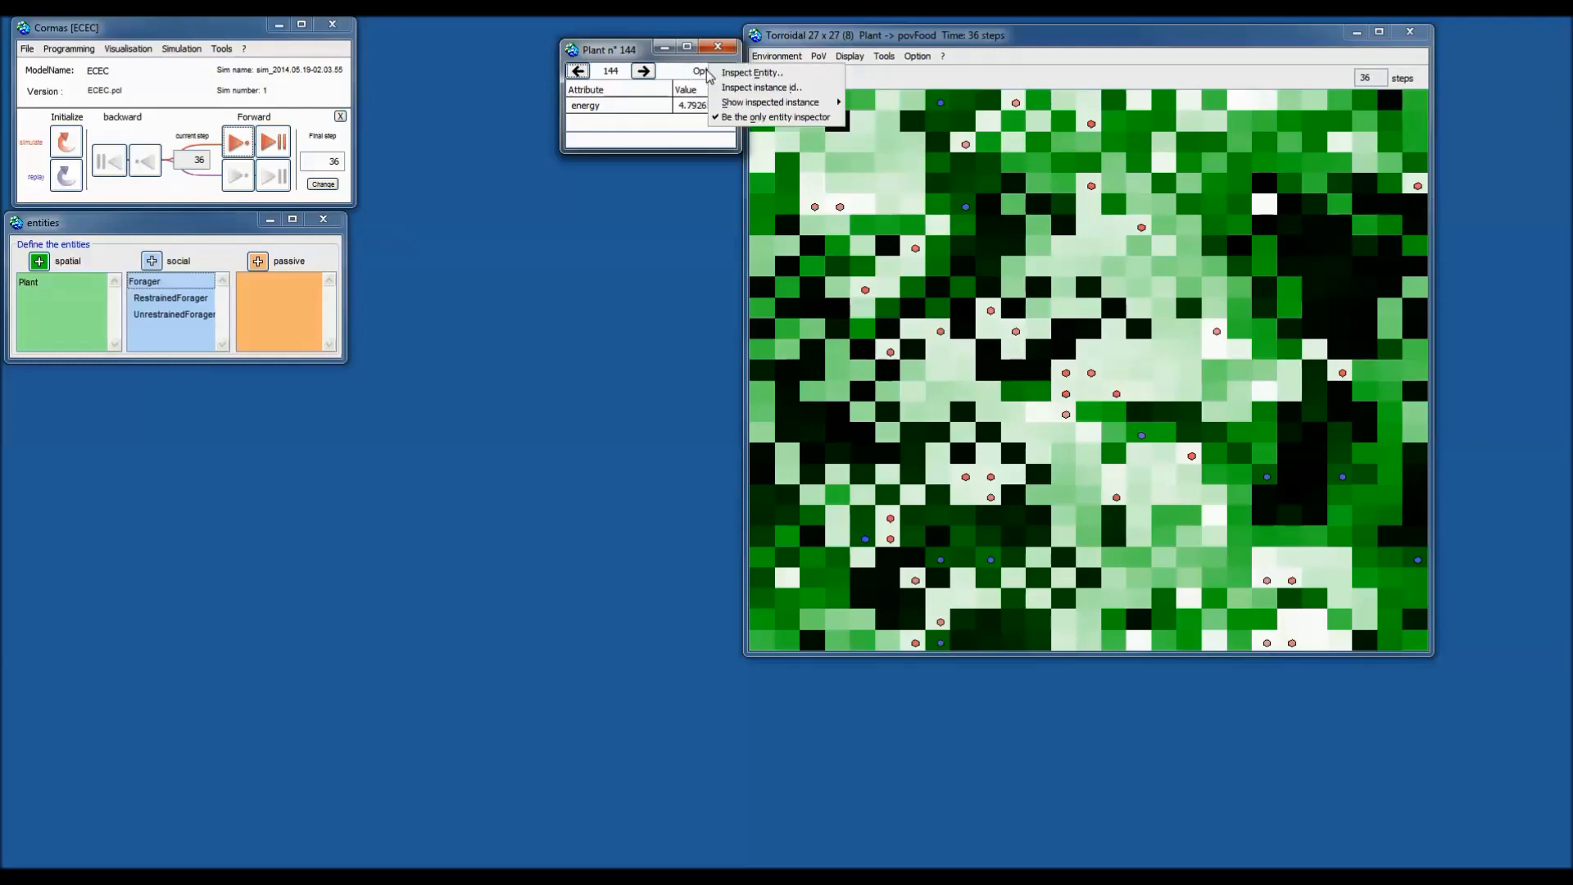
{"action": "mouse_move", "coordinate": [835, 104]}
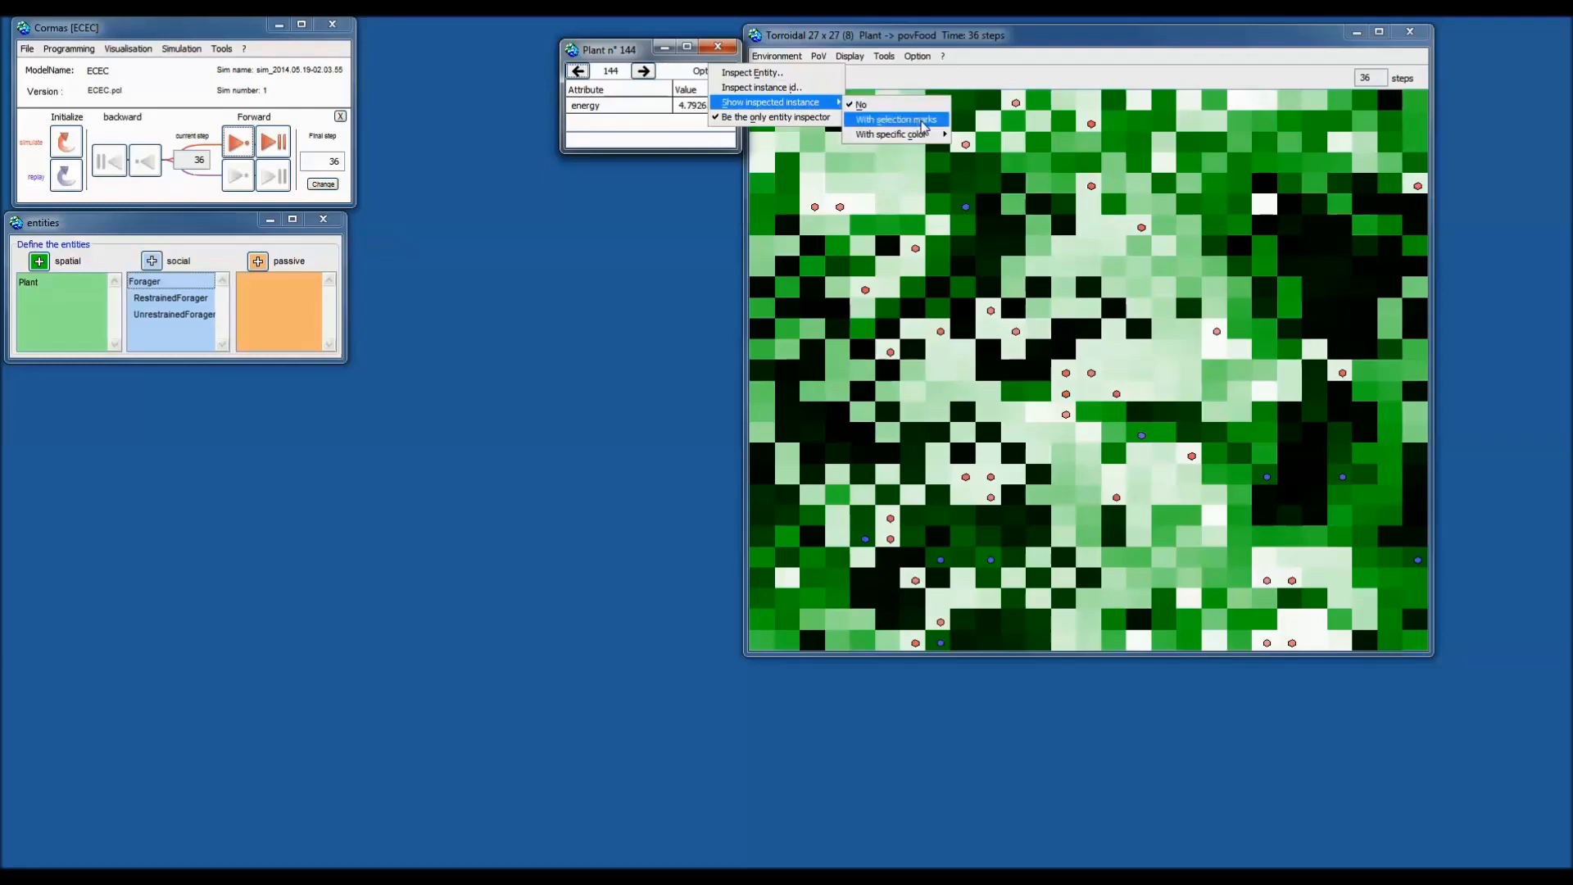
{"action": "left_click", "coordinate": [923, 127]}
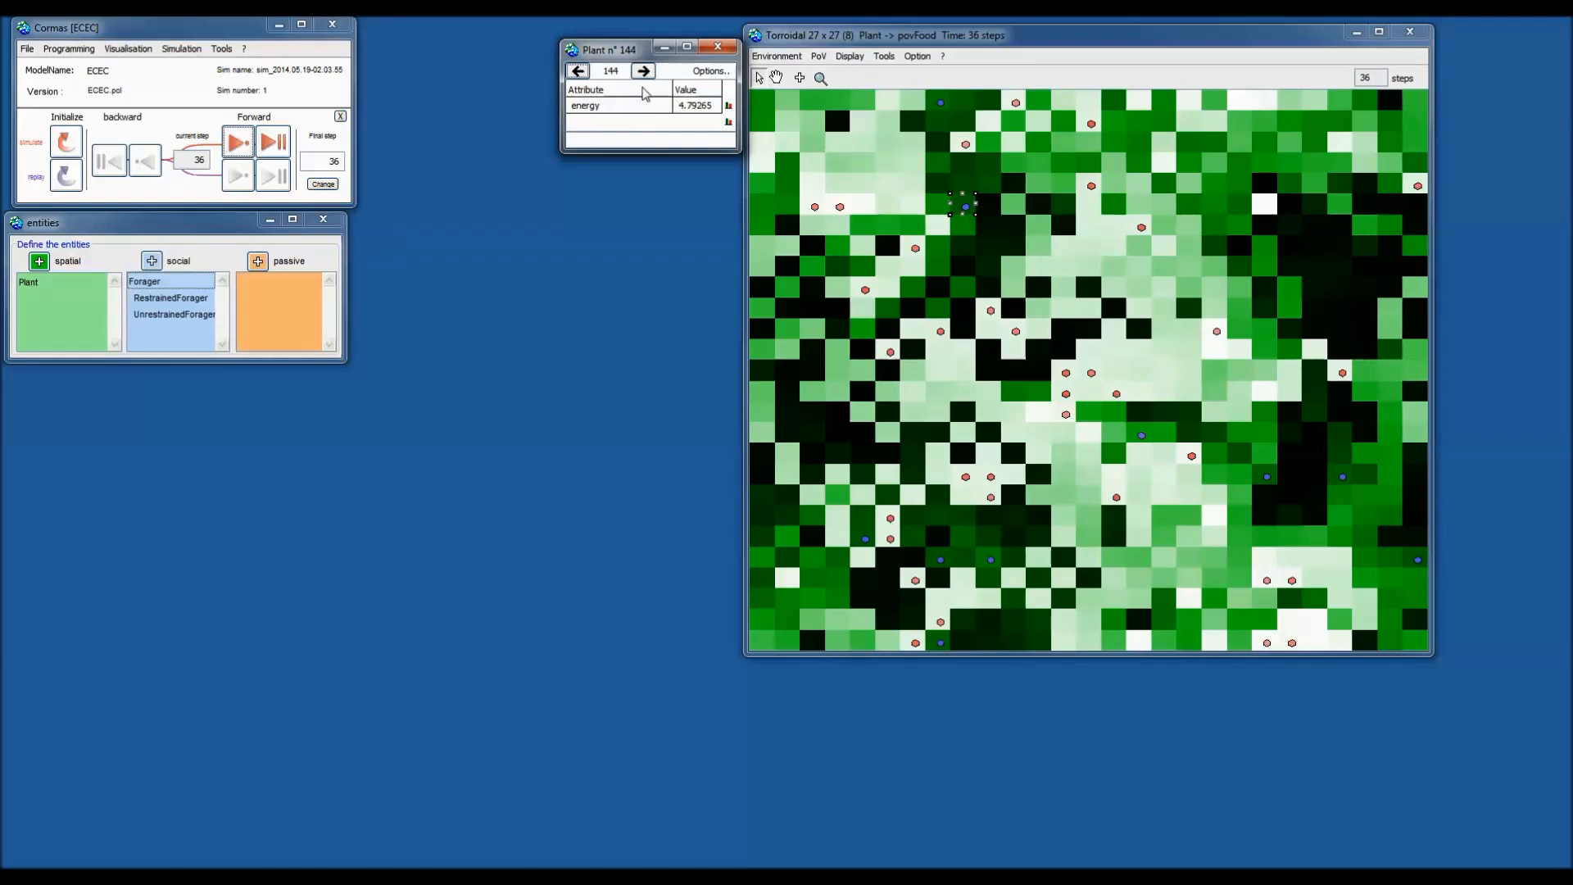
Move the plant inspector over the grid and browse plants forward and back to Plant n° 142.
{"action": "left_click_drag", "start_coordinate": [648, 77], "coordinate": [829, 87]}
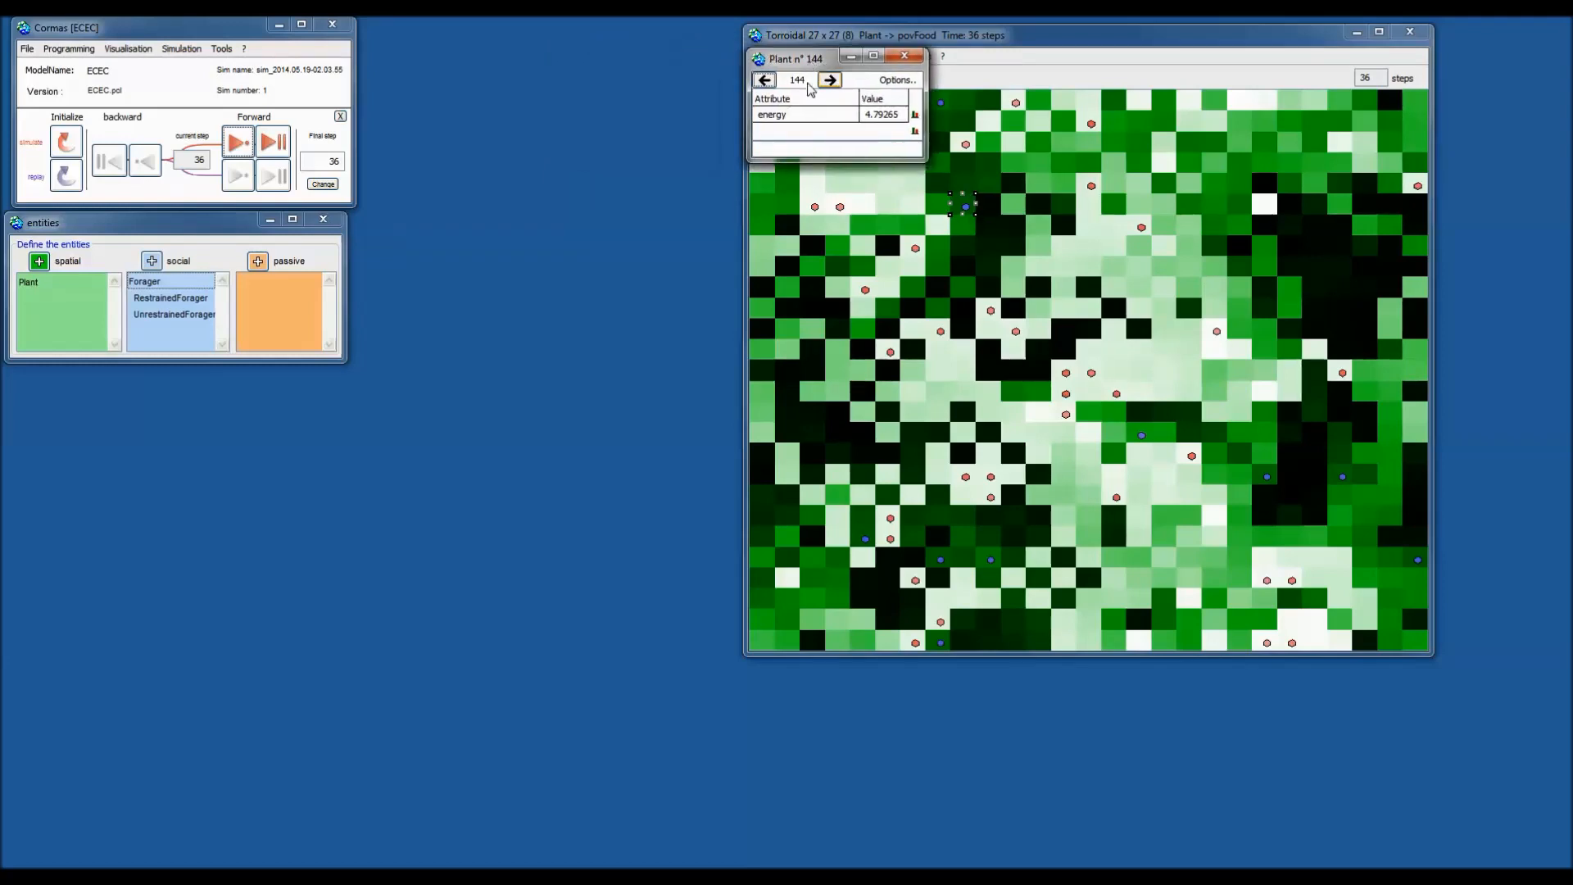
{"action": "left_click", "coordinate": [828, 82]}
{"action": "left_click", "coordinate": [828, 82]}
{"action": "left_click", "coordinate": [828, 82]}
{"action": "left_click", "coordinate": [828, 81]}
{"action": "left_click", "coordinate": [829, 82]}
{"action": "left_click", "coordinate": [829, 82]}
{"action": "left_click", "coordinate": [828, 82]}
{"action": "left_click", "coordinate": [828, 82]}
{"action": "left_click", "coordinate": [828, 82]}
{"action": "left_click", "coordinate": [771, 81]}
{"action": "left_click", "coordinate": [770, 82]}
{"action": "left_click", "coordinate": [771, 82]}
{"action": "left_click", "coordinate": [771, 82]}
{"action": "left_click", "coordinate": [771, 82]}
{"action": "left_click", "coordinate": [771, 81]}
{"action": "left_click", "coordinate": [771, 82]}
{"action": "left_click", "coordinate": [771, 82]}
{"action": "left_click", "coordinate": [771, 82]}
{"action": "left_click", "coordinate": [767, 82]}
{"action": "left_click", "coordinate": [834, 83]}
{"action": "left_click", "coordinate": [765, 80]}
{"action": "left_click", "coordinate": [765, 81]}
Look up Plant n° 250 by entering id 250 in Inspect instance id.
{"action": "left_click", "coordinate": [894, 81]}
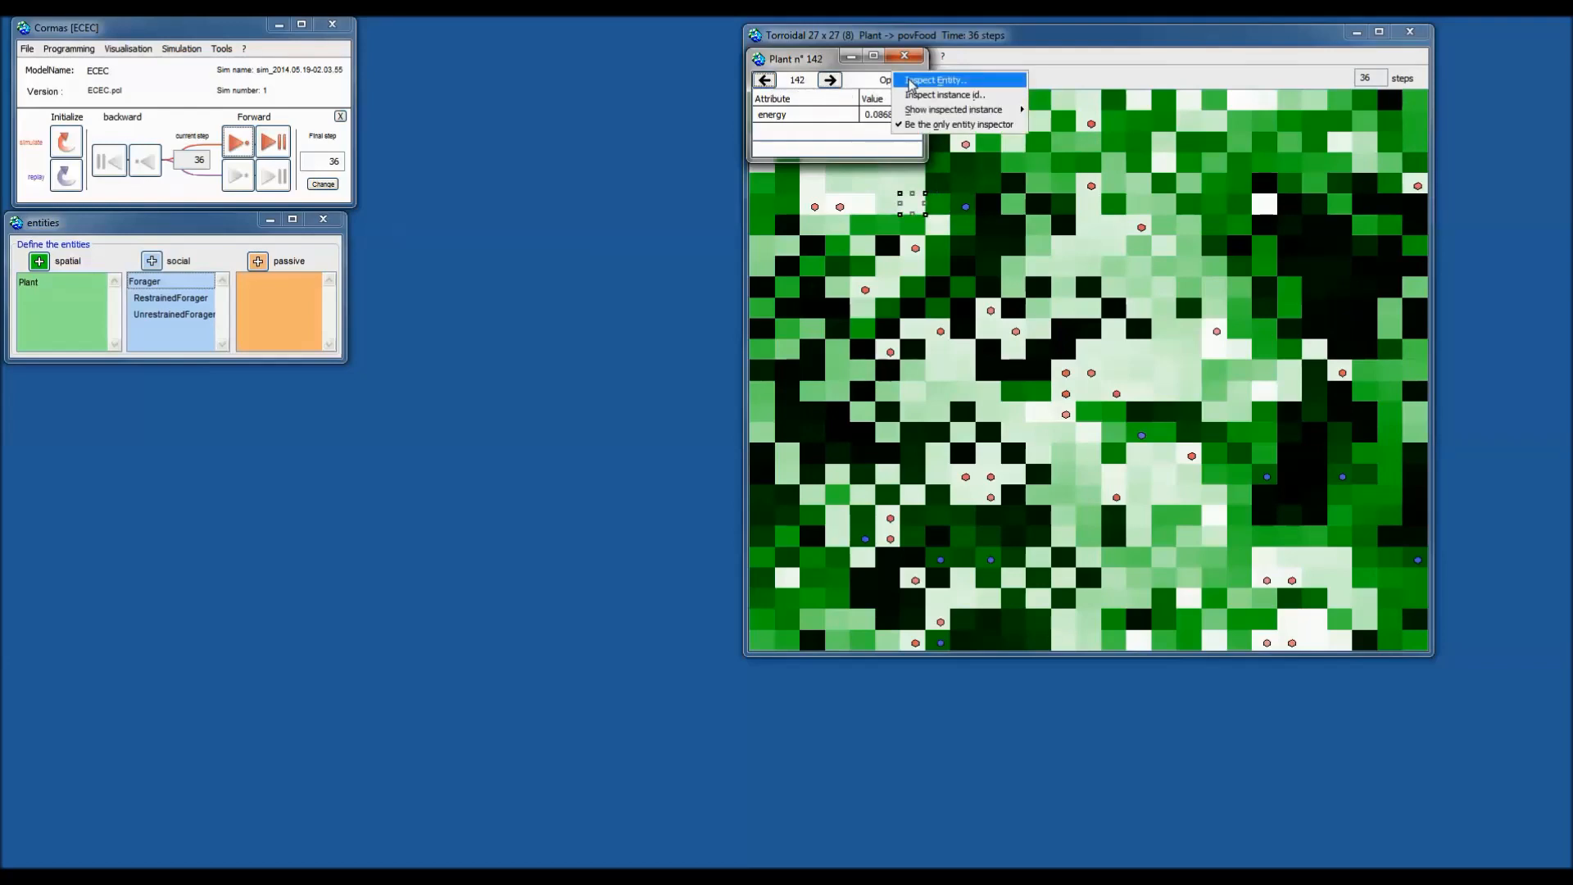
{"action": "left_click", "coordinate": [974, 96]}
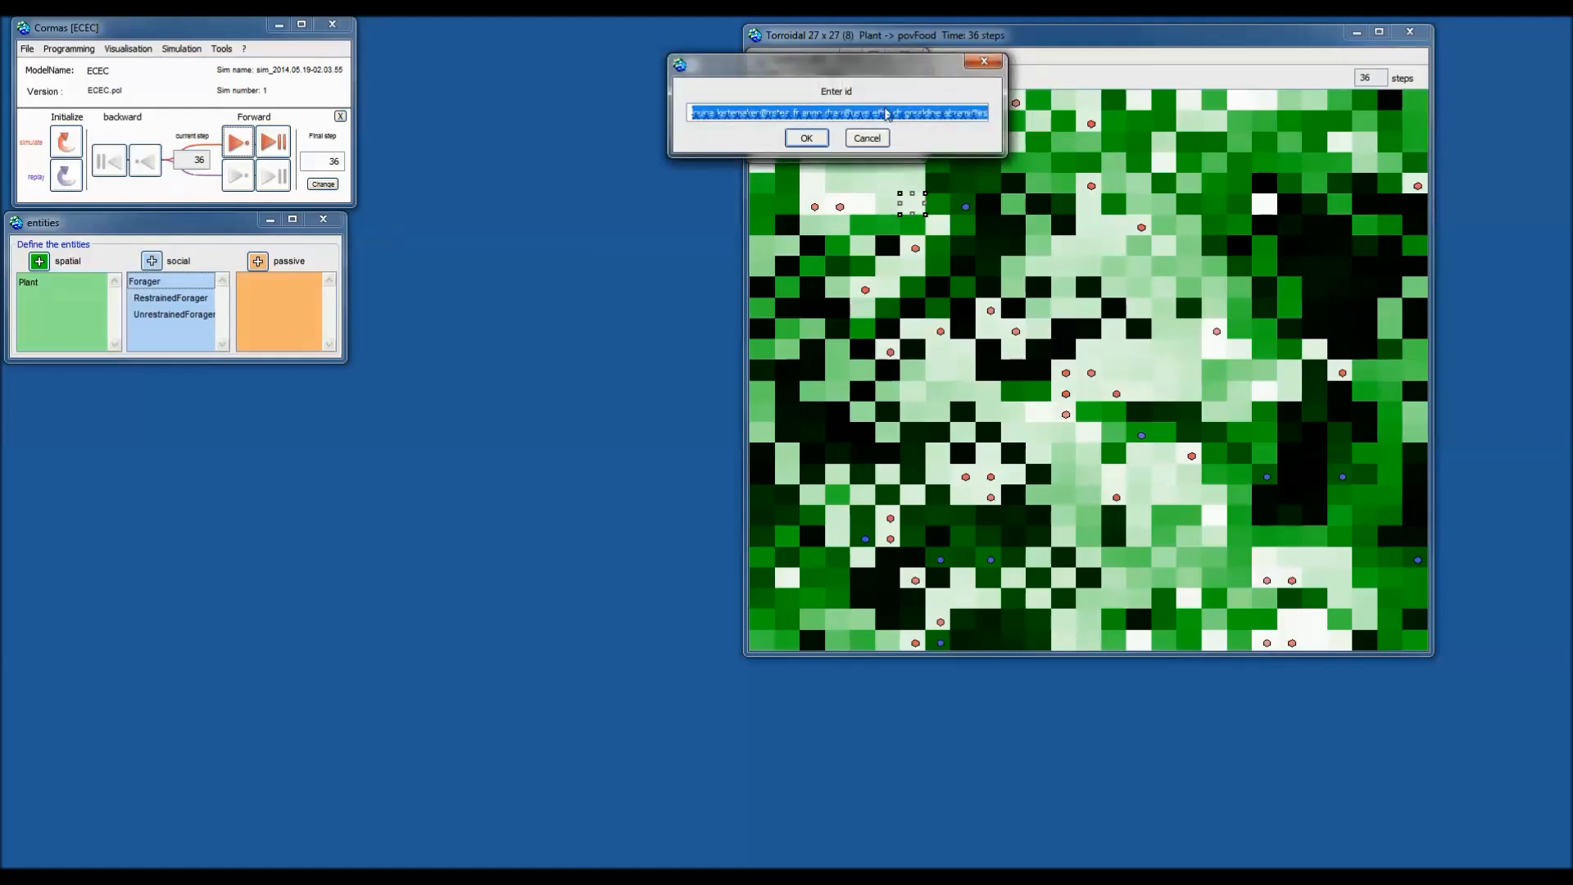
{"action": "type", "text": "250"}
{"action": "key", "text": "Return"}
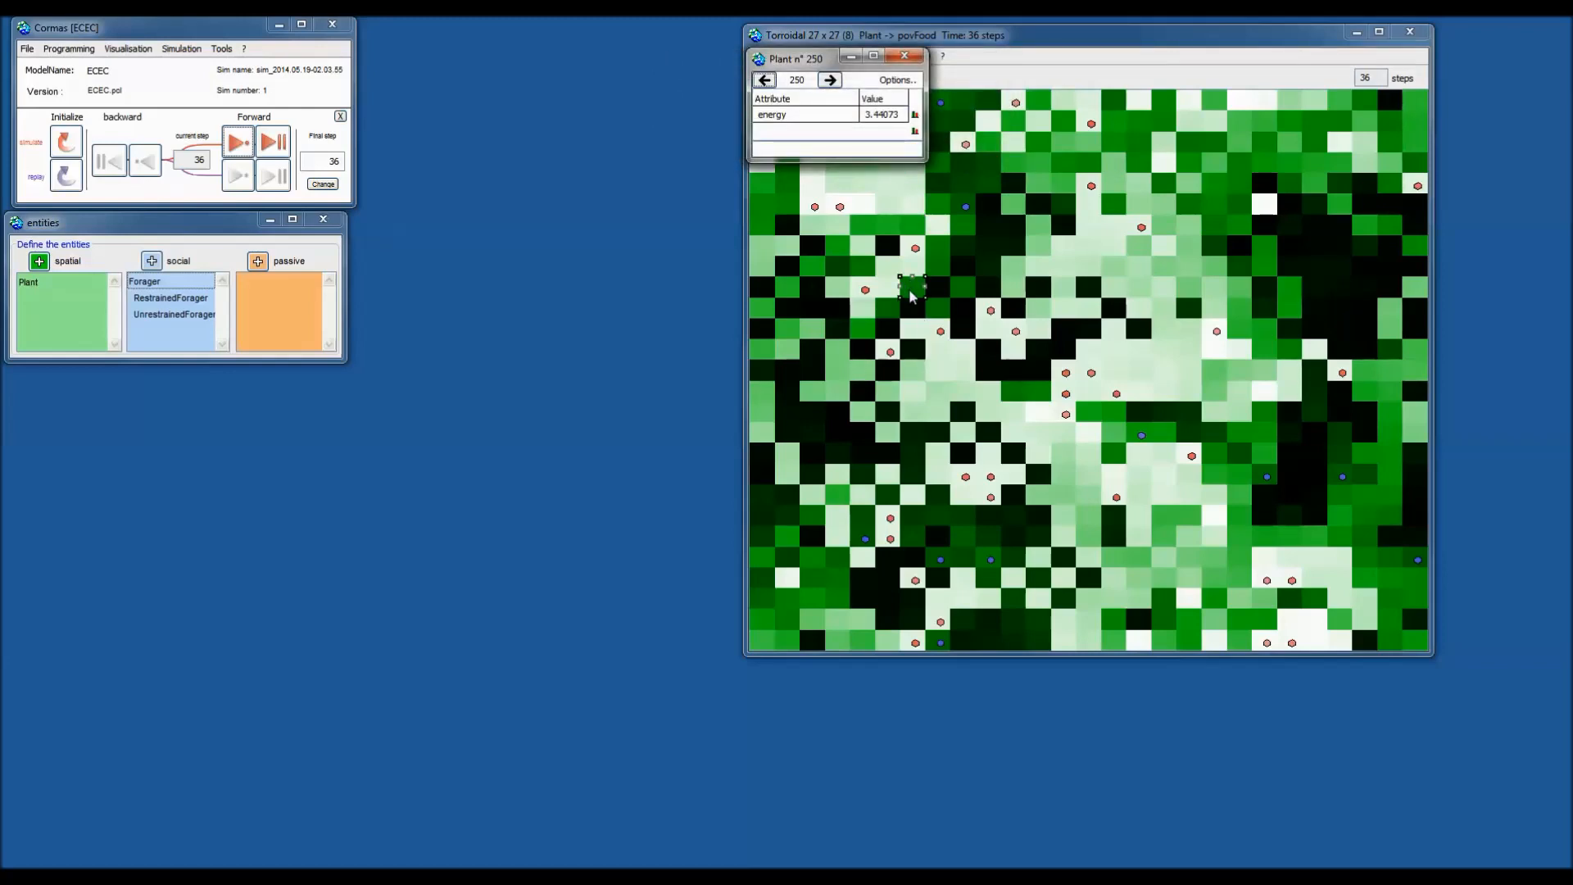
{"action": "left_click", "coordinate": [908, 82]}
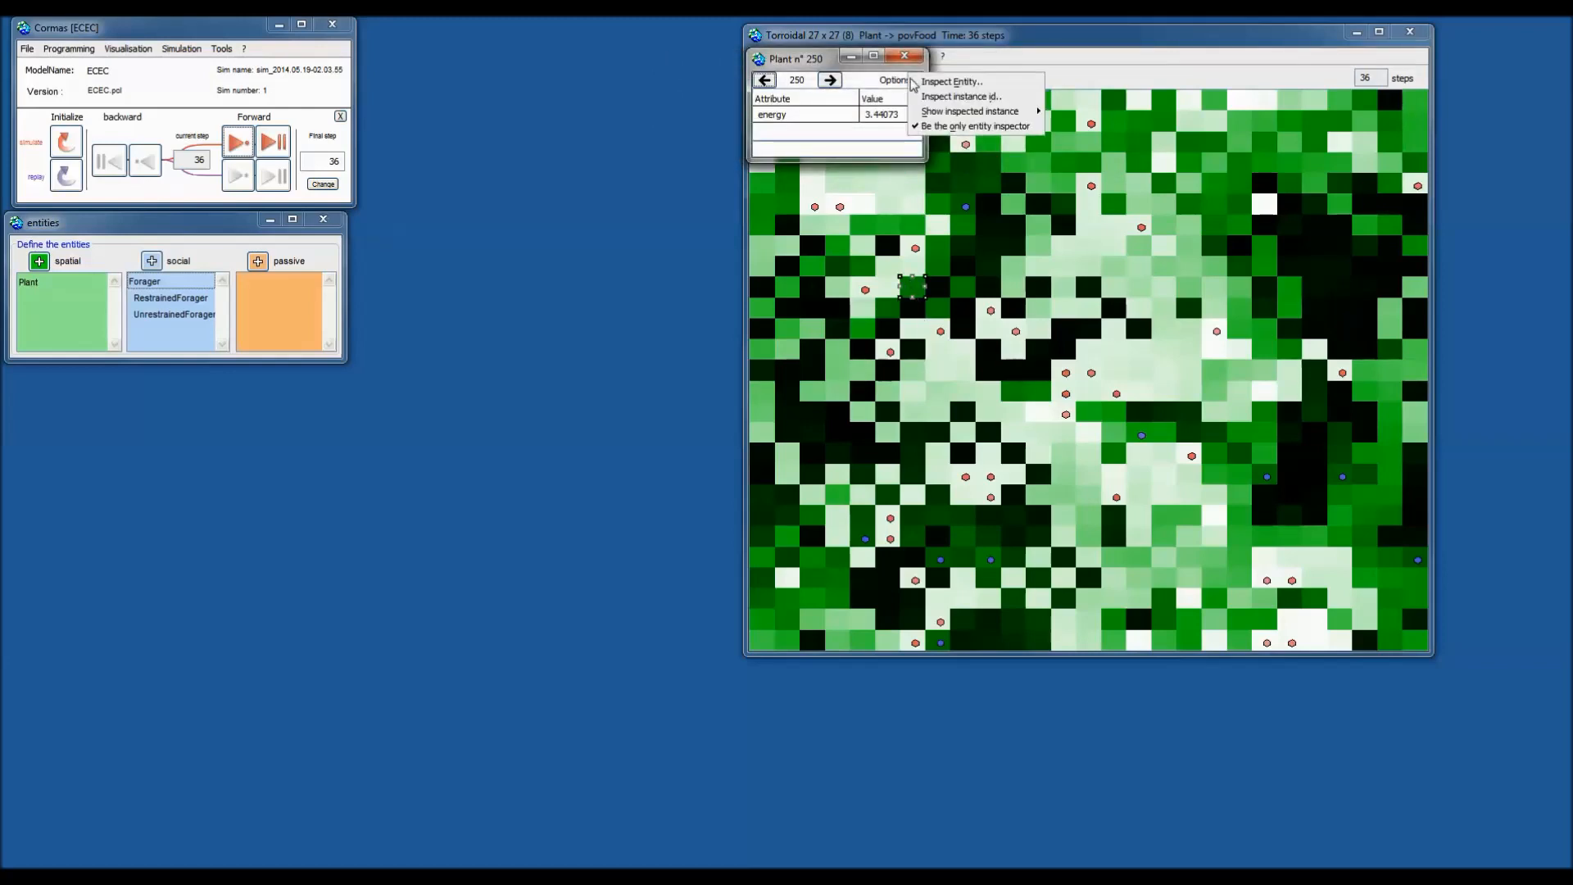
Switch the inspector to RestrainedForager entities and step through several foragers.
{"action": "left_click", "coordinate": [962, 86]}
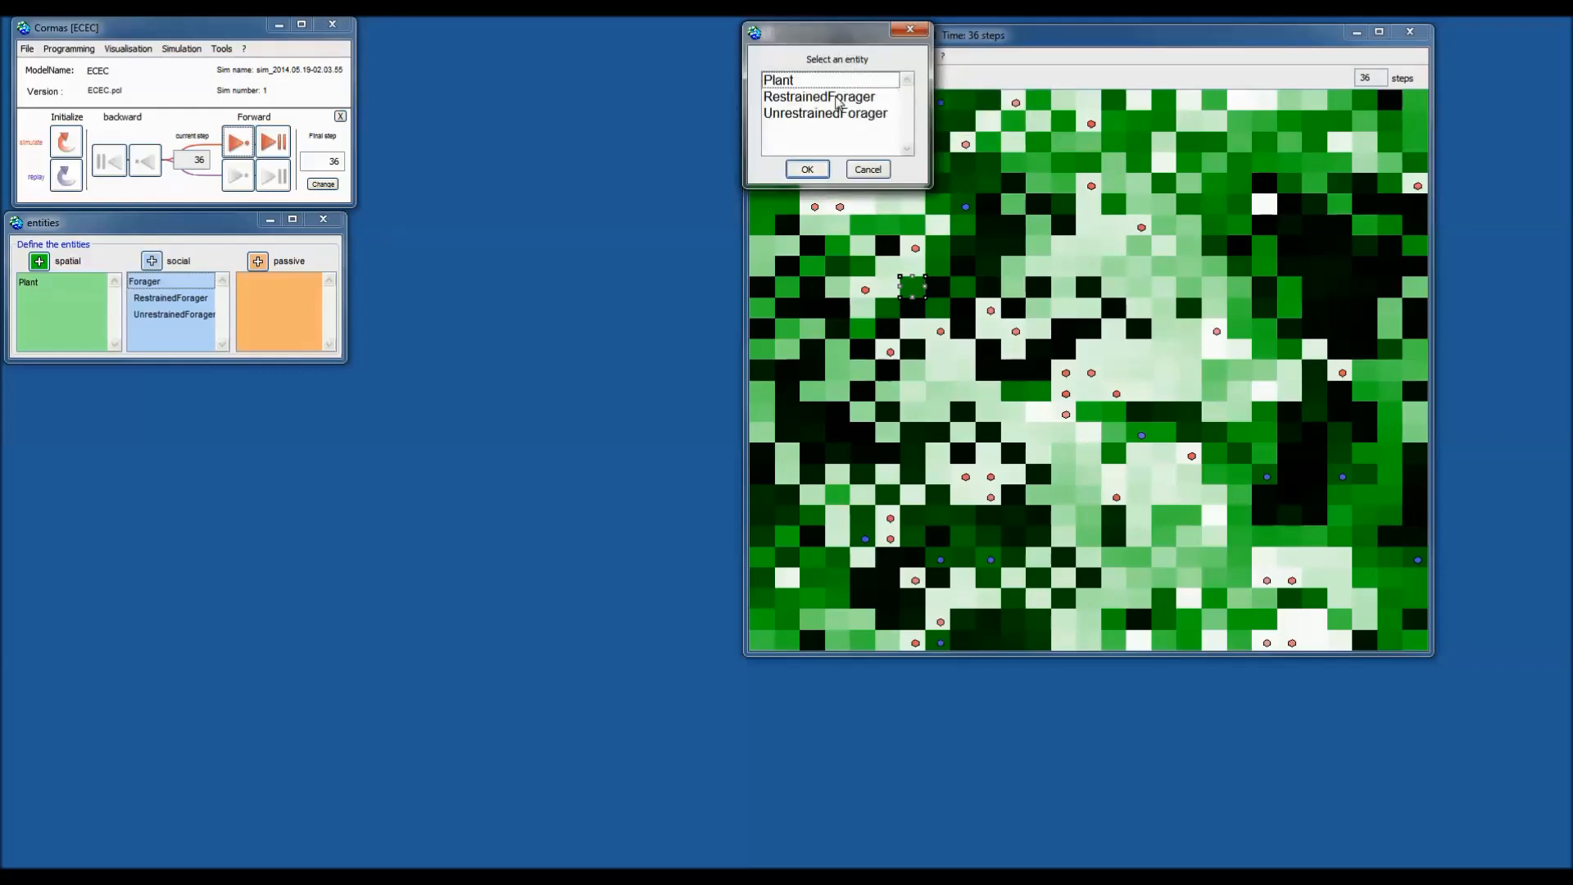
{"action": "left_click", "coordinate": [846, 96]}
{"action": "left_click", "coordinate": [807, 170]}
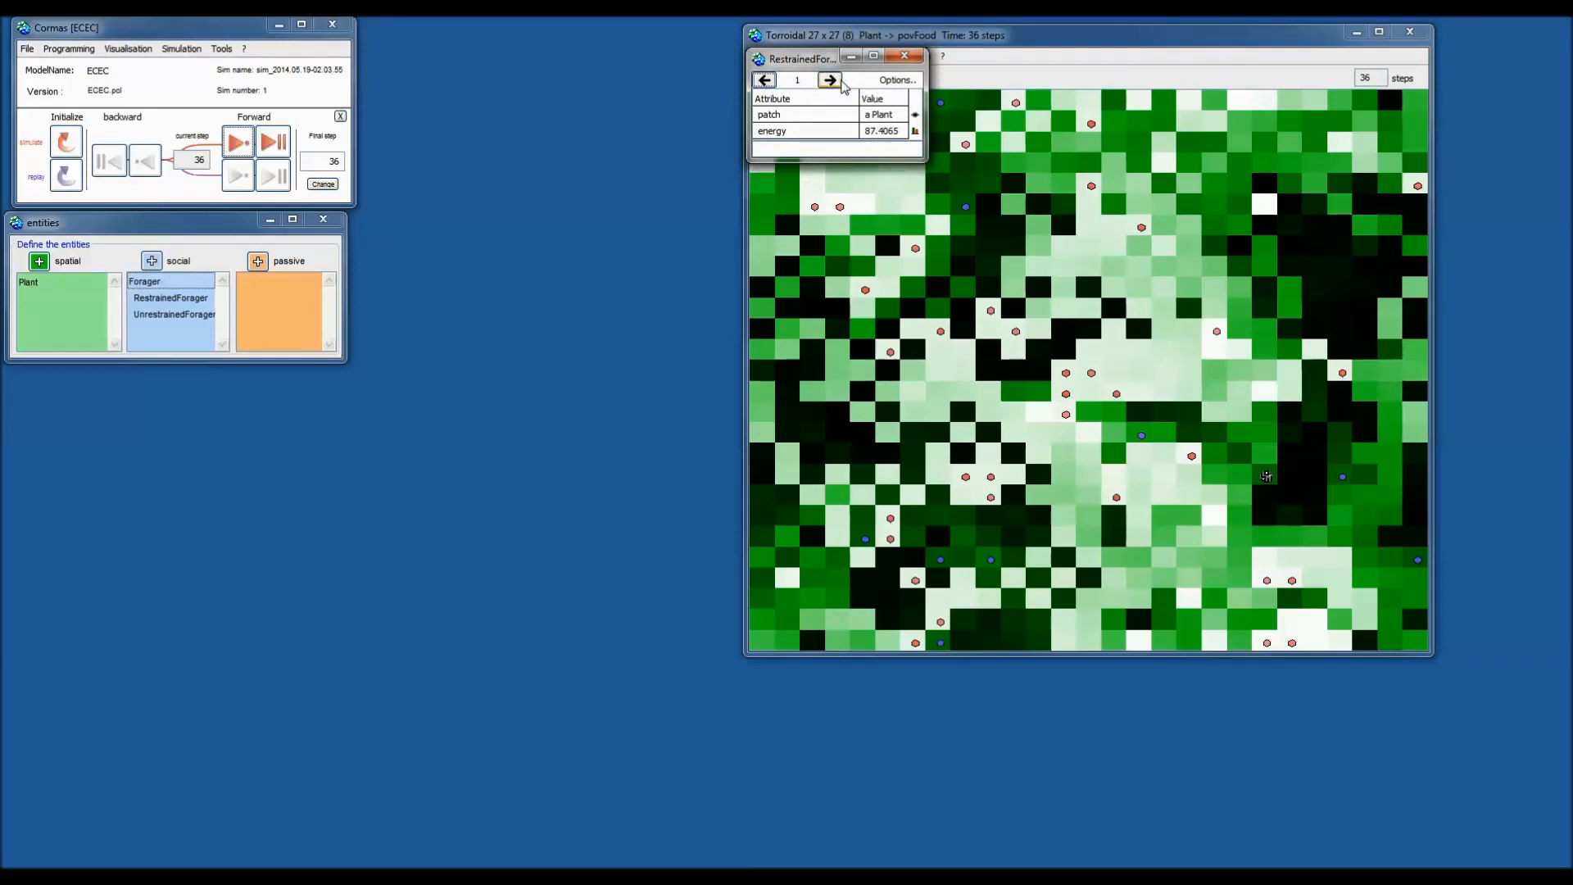
{"action": "left_click_drag", "start_coordinate": [784, 59], "coordinate": [596, 49]}
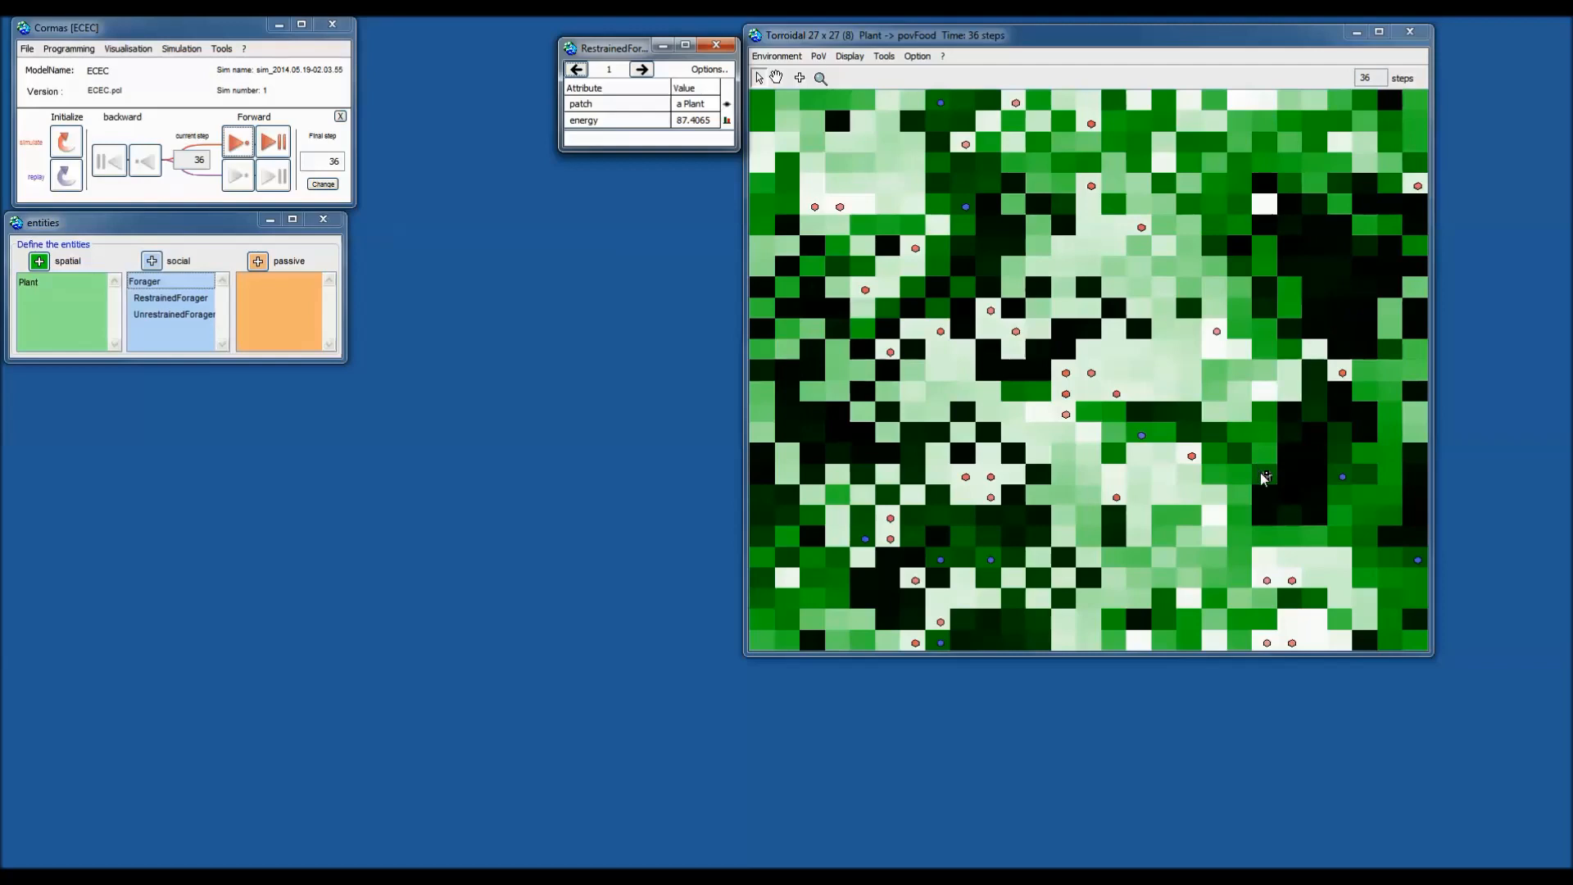
{"action": "left_click", "coordinate": [641, 70]}
{"action": "left_click", "coordinate": [642, 70]}
{"action": "left_click", "coordinate": [642, 71]}
{"action": "left_click", "coordinate": [642, 71]}
{"action": "left_click", "coordinate": [642, 71]}
{"action": "left_click", "coordinate": [642, 70]}
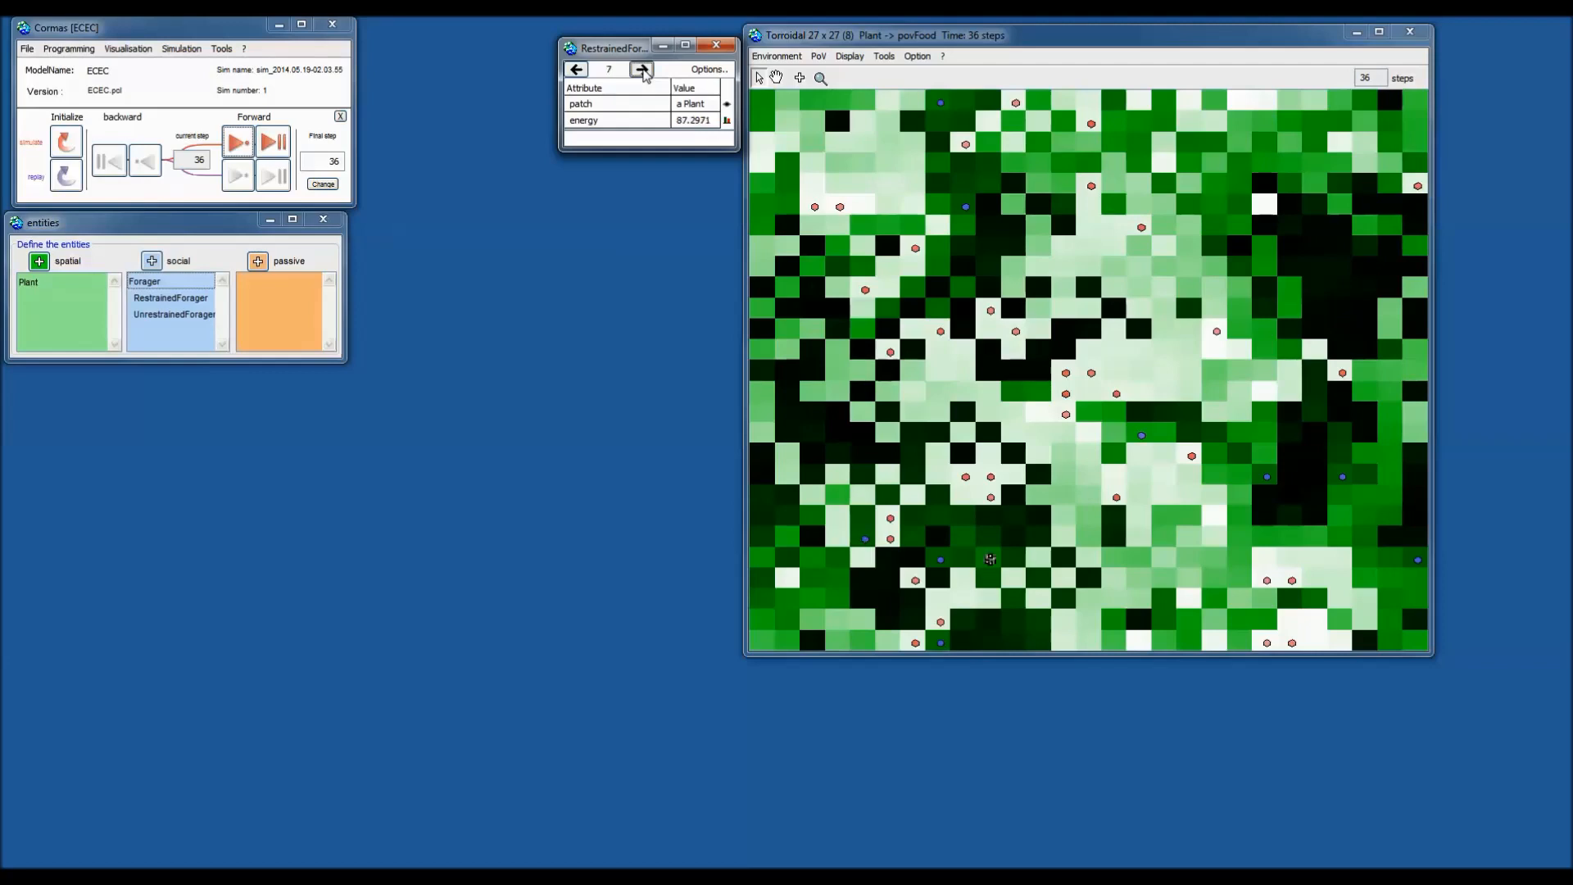
Highlight the inspected forager on the grid with a specific yellow colour.
{"action": "left_click", "coordinate": [706, 72]}
{"action": "mouse_move", "coordinate": [811, 106]}
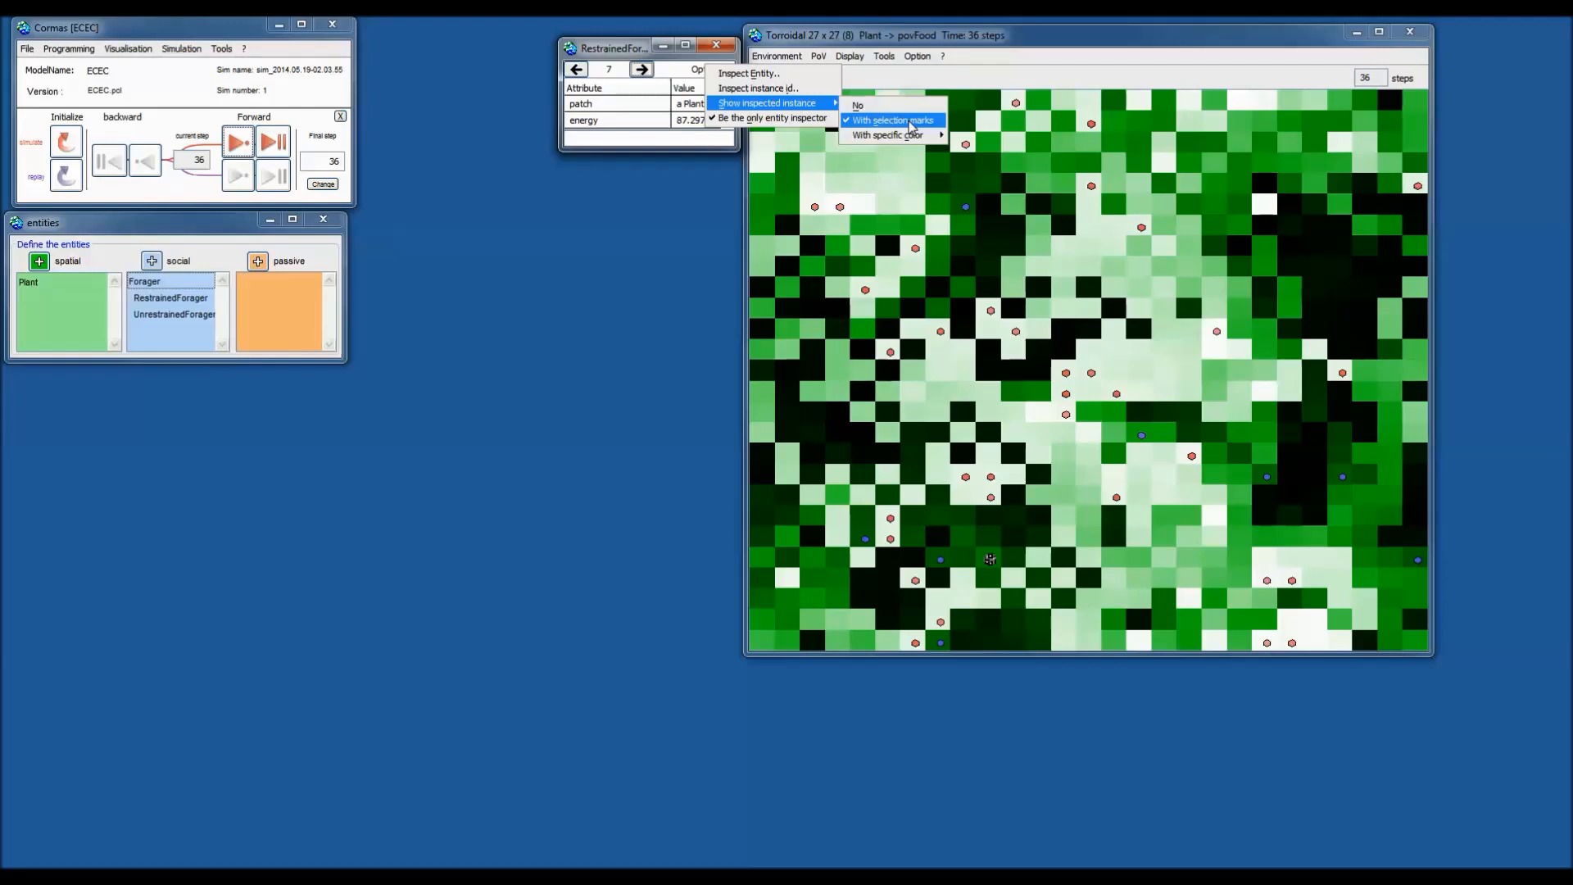
{"action": "mouse_move", "coordinate": [907, 144]}
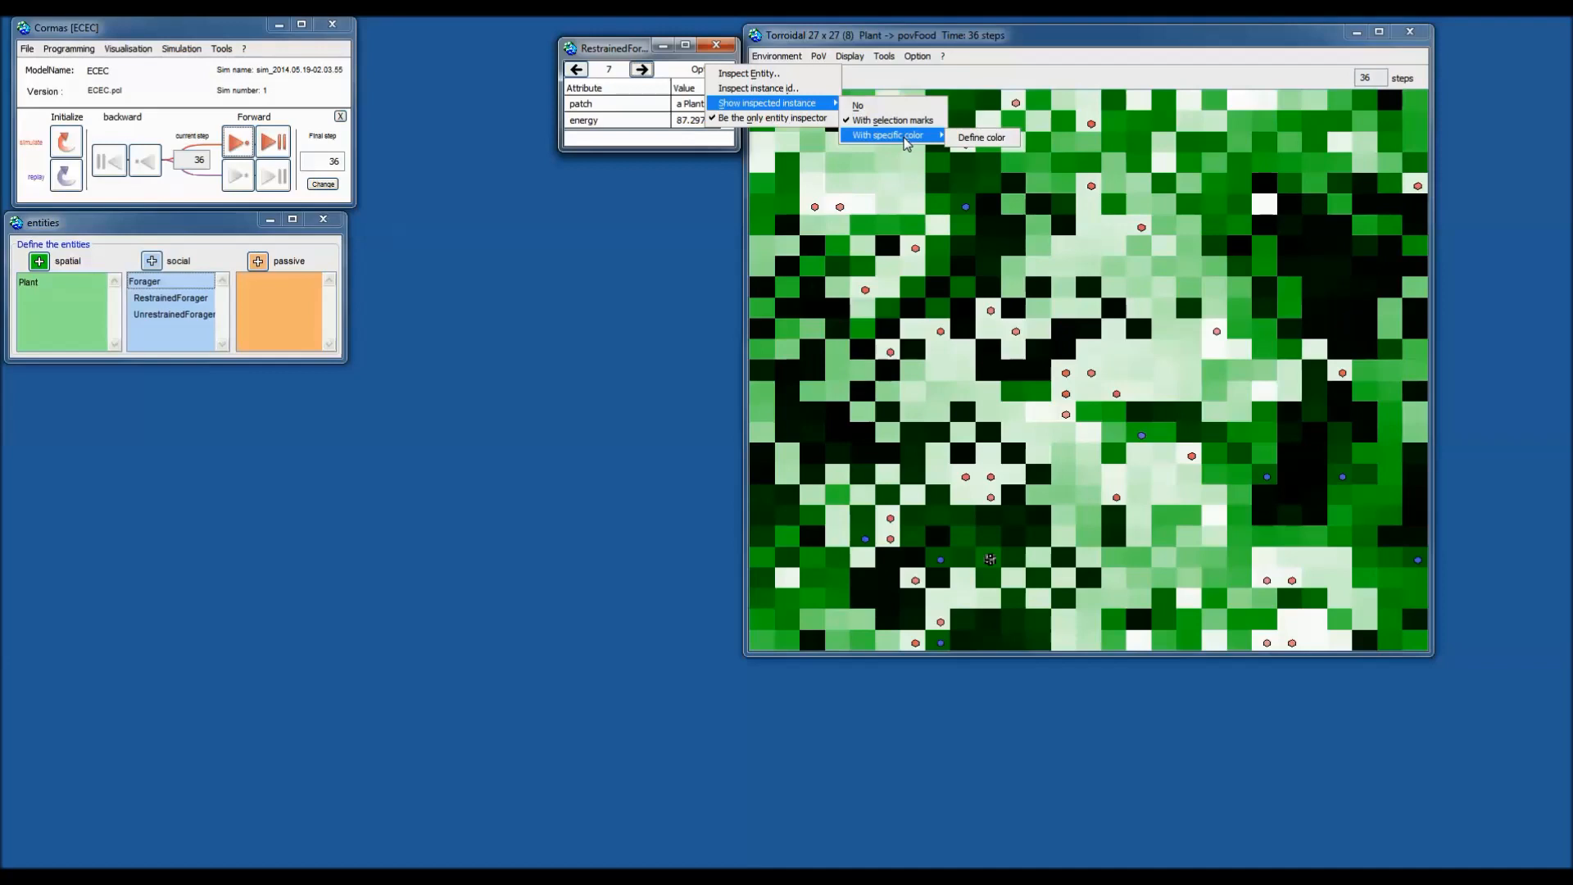
{"action": "left_click", "coordinate": [990, 146]}
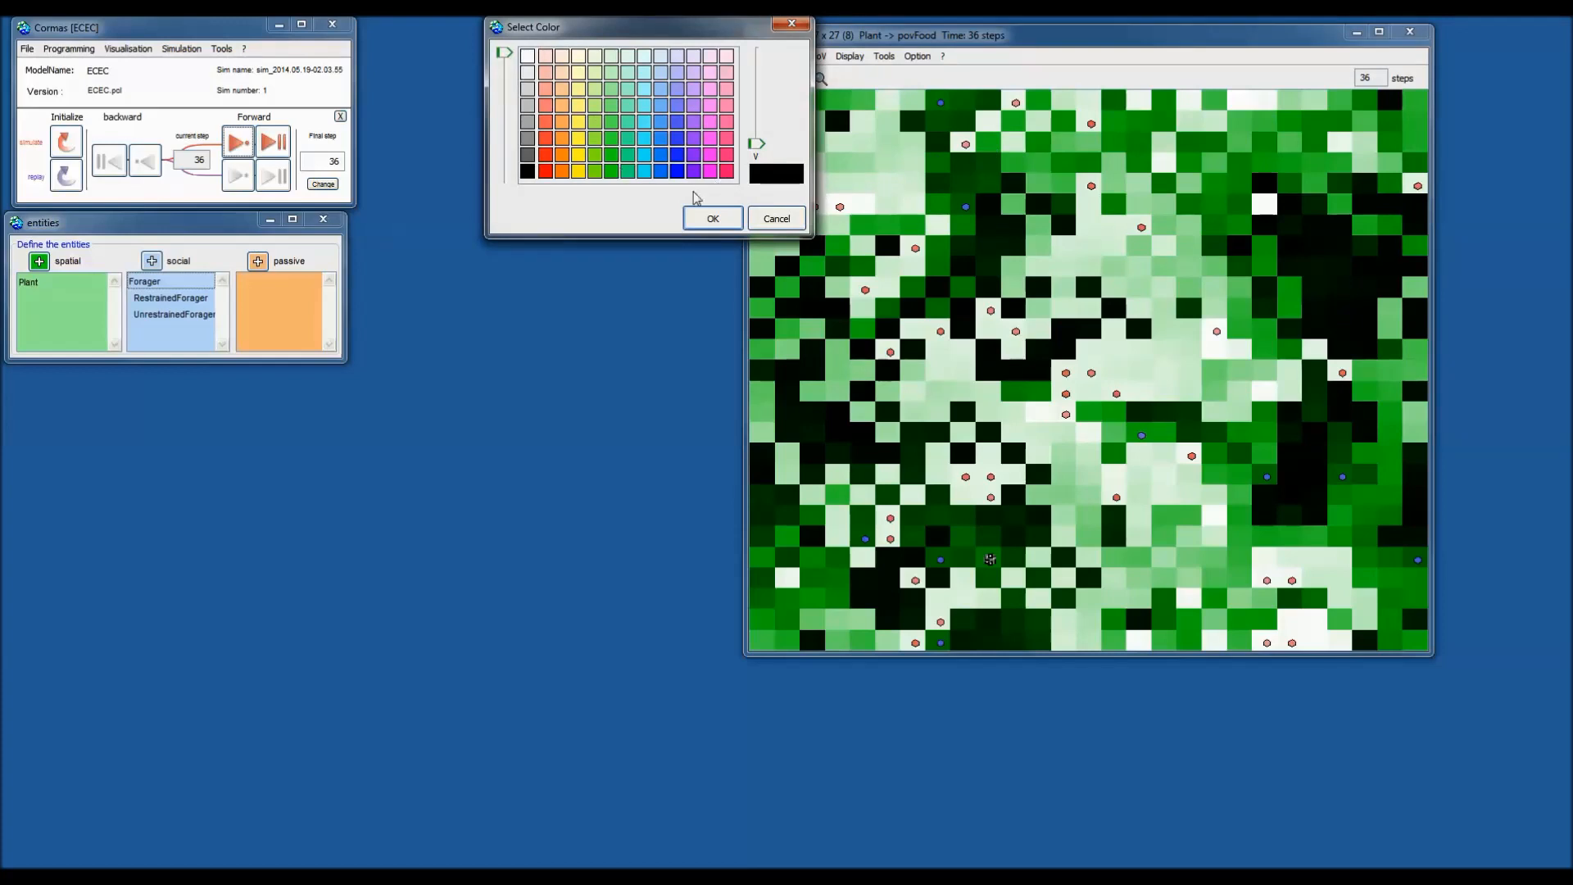
{"action": "left_click", "coordinate": [578, 170]}
{"action": "left_click", "coordinate": [768, 218]}
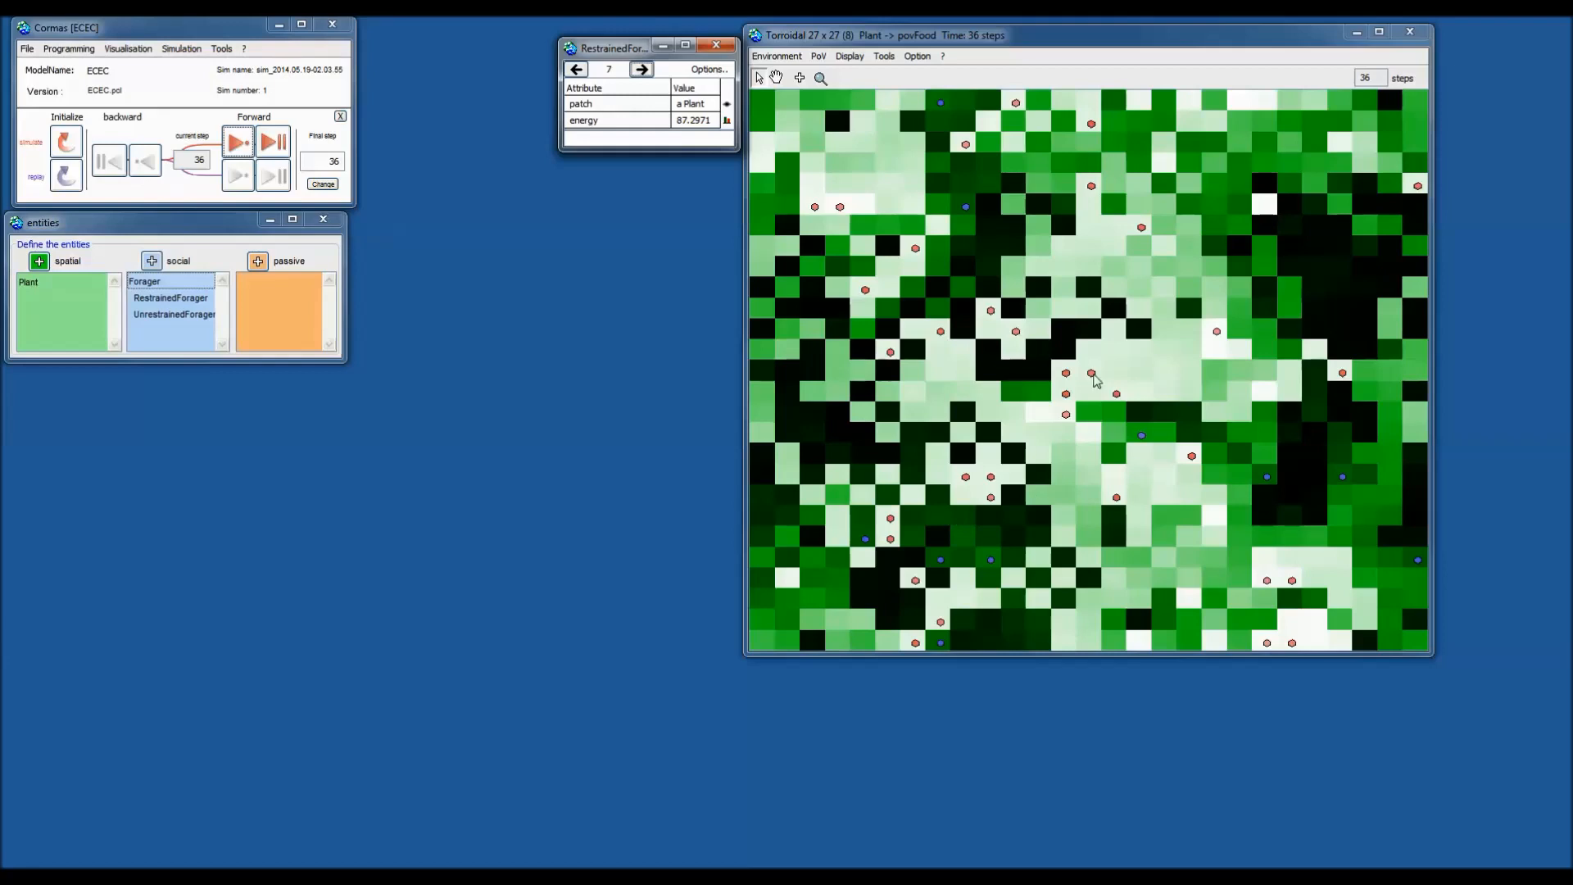
{"action": "left_click", "coordinate": [641, 70]}
{"action": "left_click", "coordinate": [640, 71]}
{"action": "left_click", "coordinate": [707, 71]}
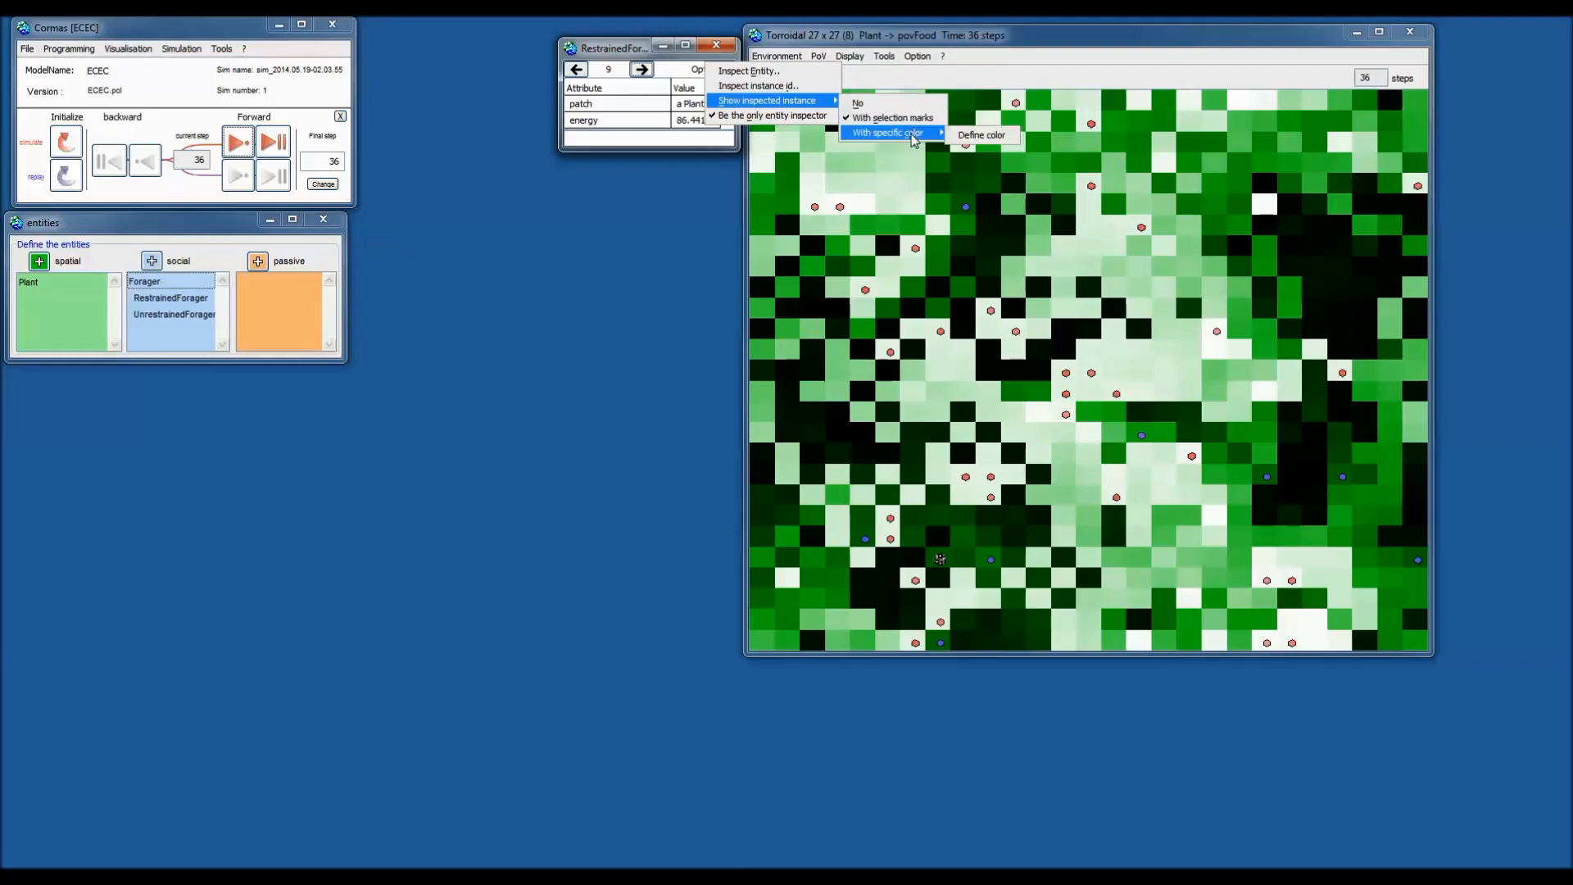
{"action": "left_click", "coordinate": [914, 140]}
Step through the remaining restrained foragers to forager 5, then close the inspector.
{"action": "left_click", "coordinate": [914, 135]}
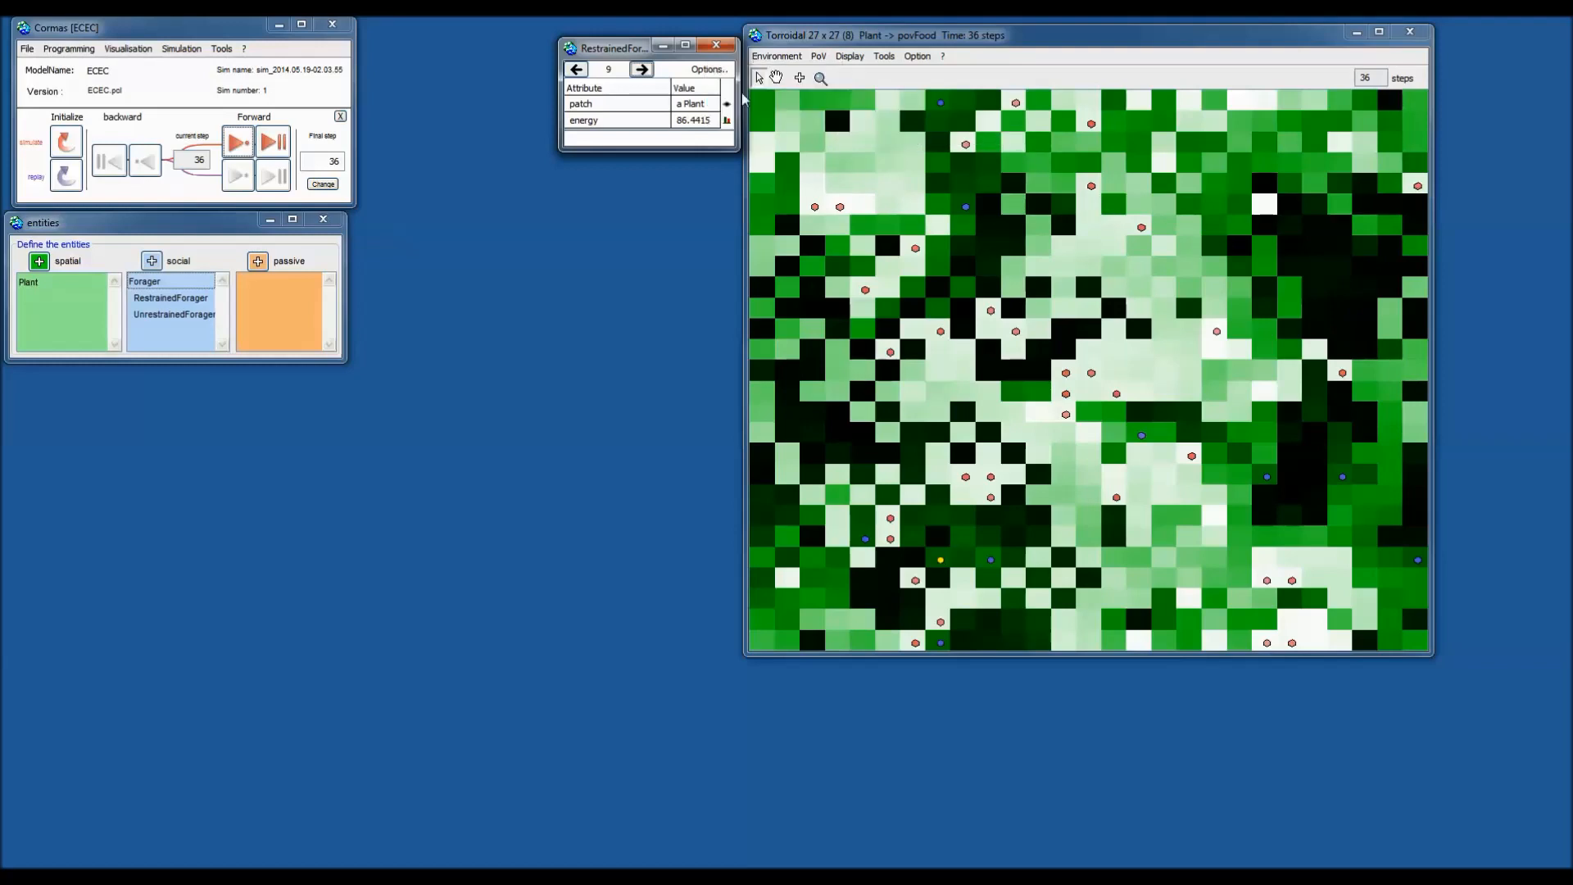
{"action": "left_click", "coordinate": [642, 70]}
{"action": "left_click", "coordinate": [644, 71]}
{"action": "left_click", "coordinate": [644, 71]}
{"action": "left_click", "coordinate": [644, 70]}
{"action": "left_click", "coordinate": [644, 71]}
{"action": "left_click", "coordinate": [644, 70]}
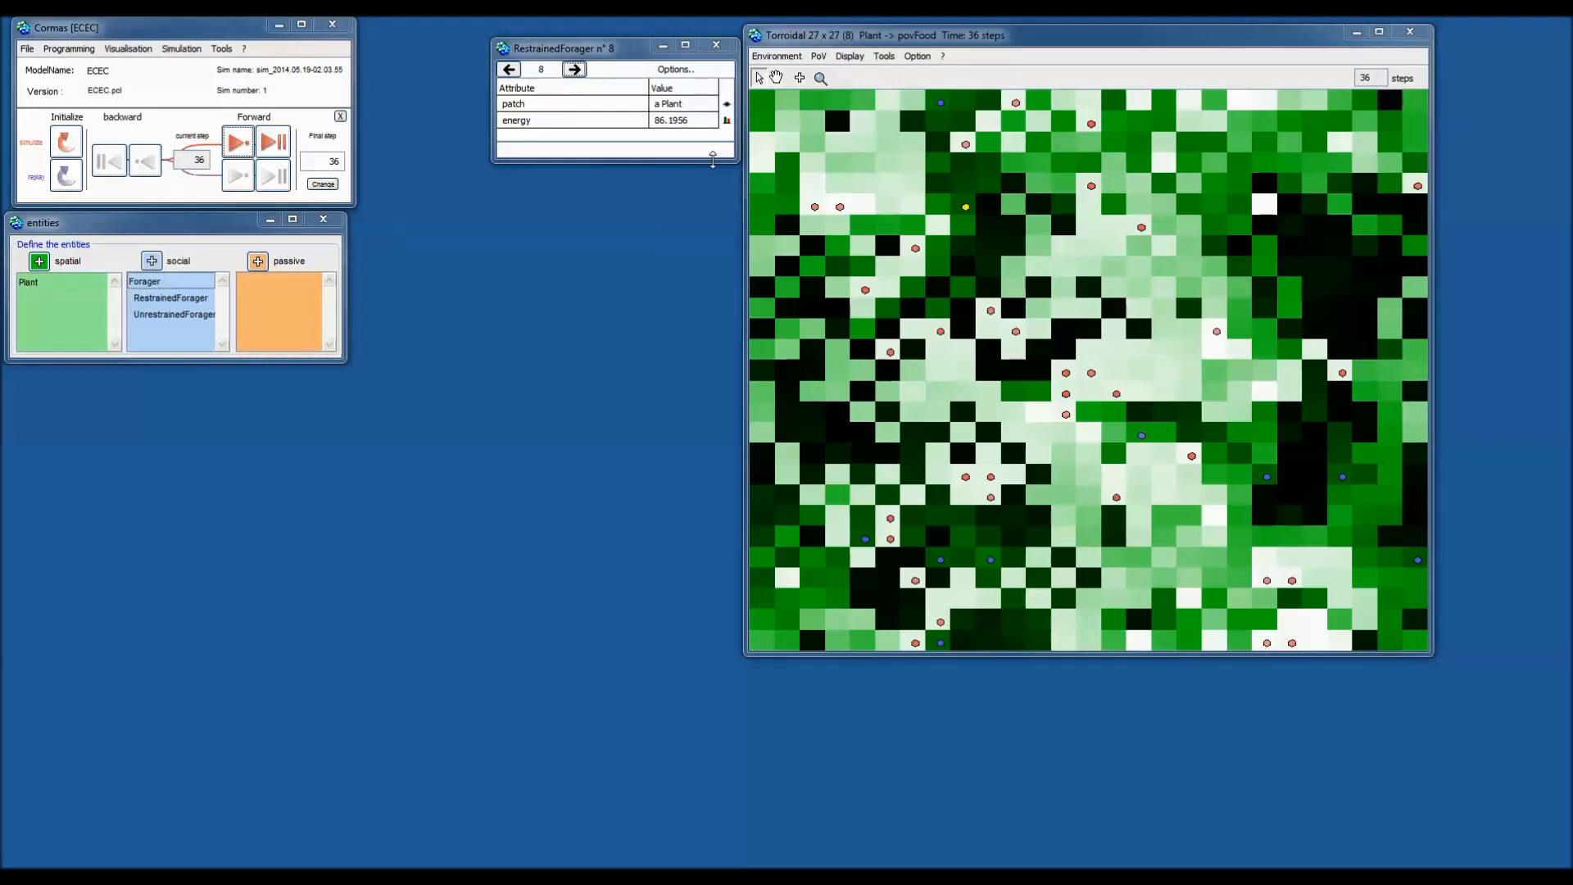
{"action": "left_click", "coordinate": [760, 82]}
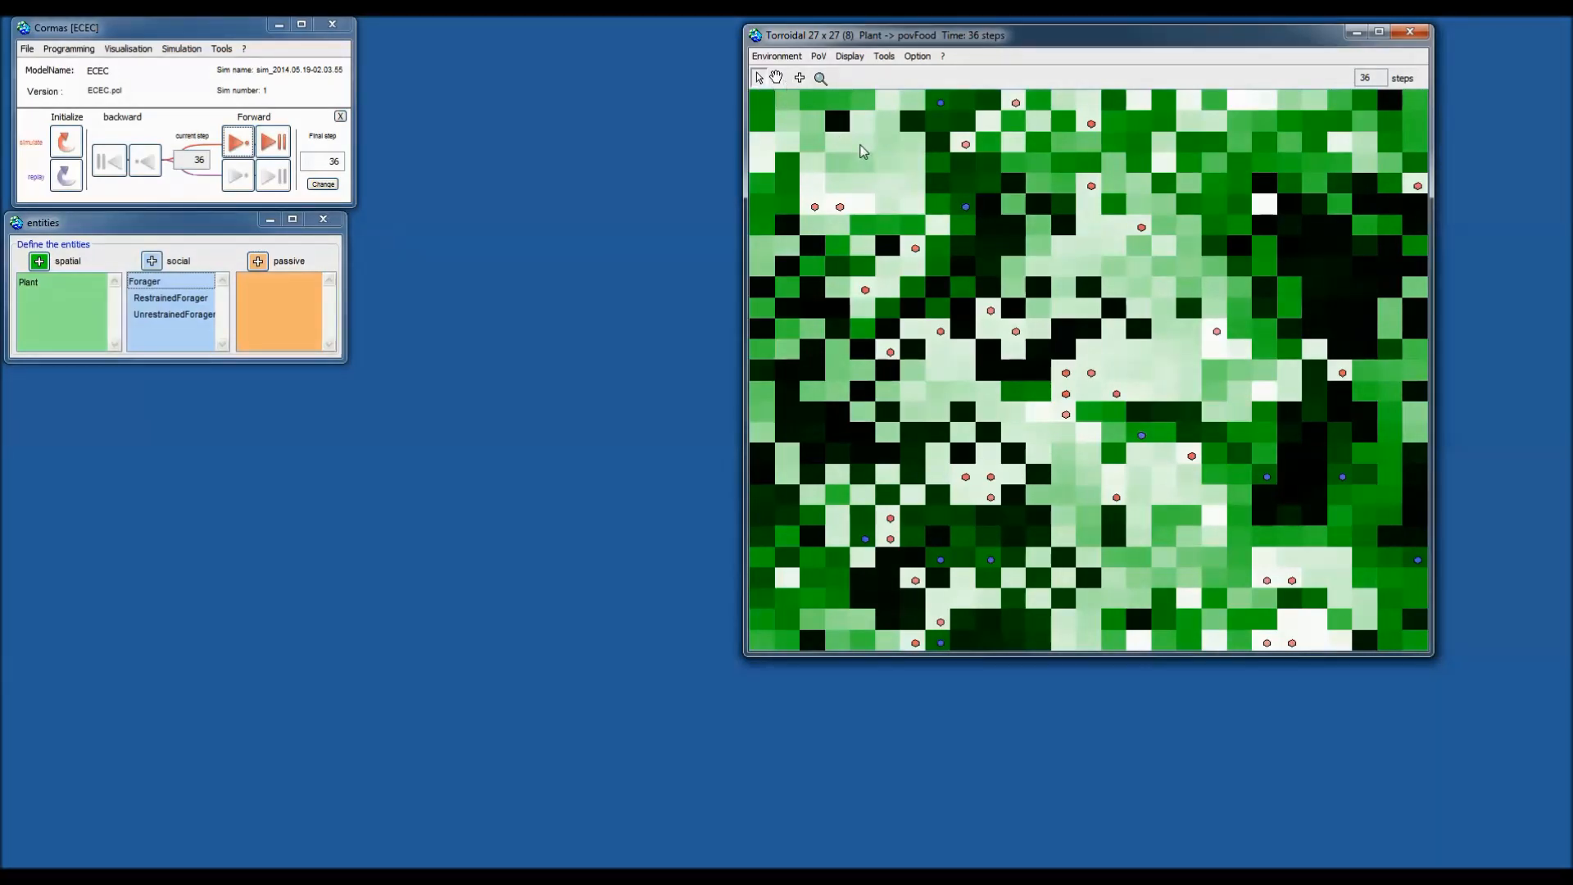
Open Plant 59's energy chart from its cell menu and move it up and right.
{"action": "right_click", "coordinate": [863, 152]}
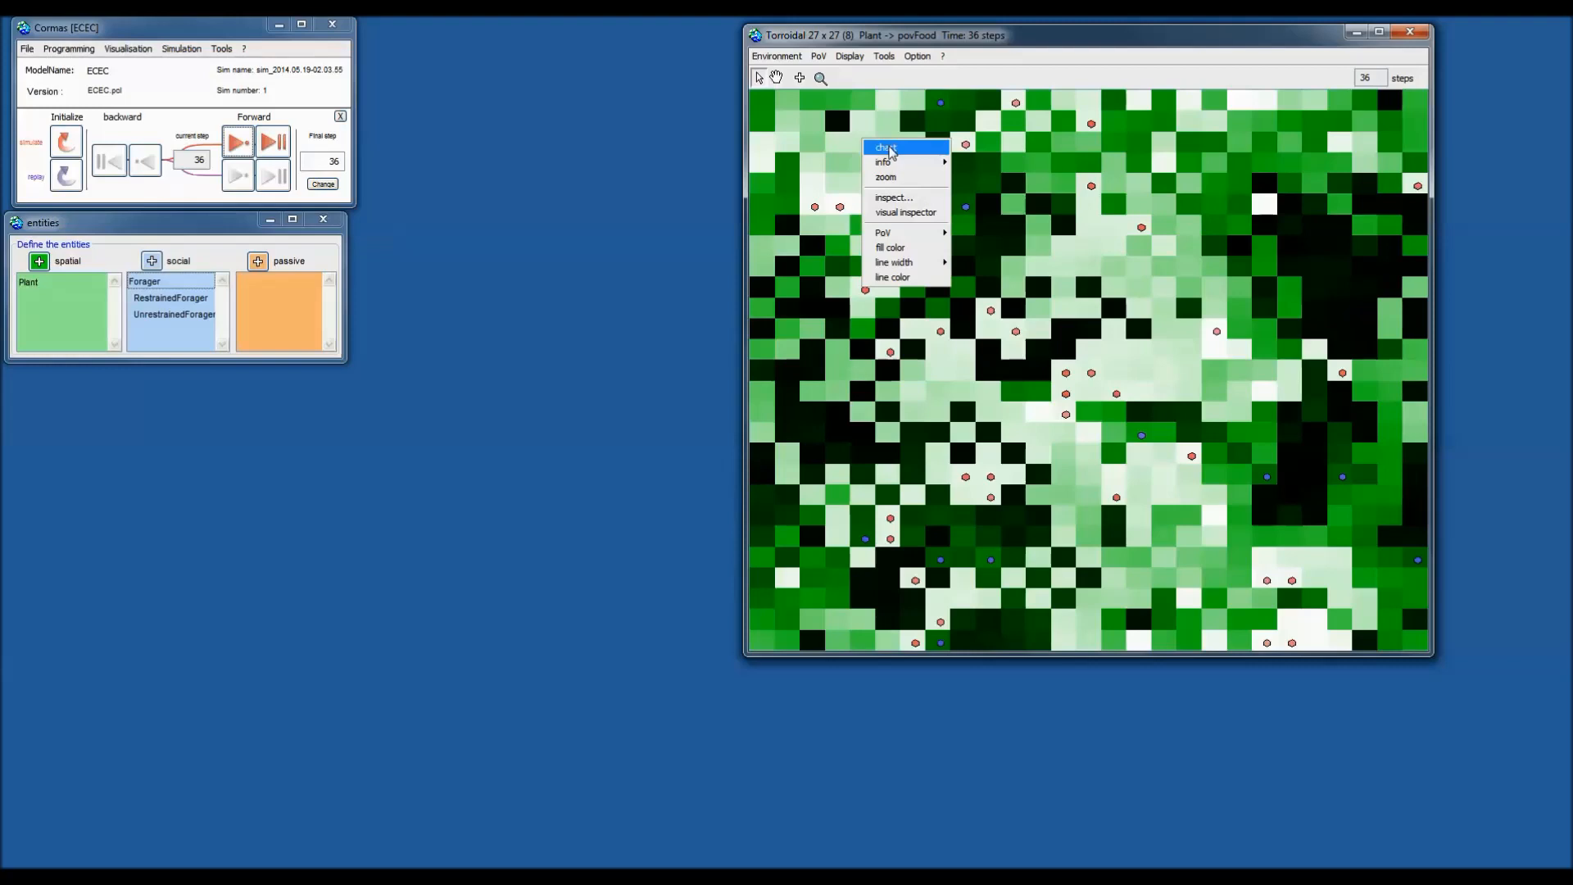
{"action": "left_click", "coordinate": [898, 153]}
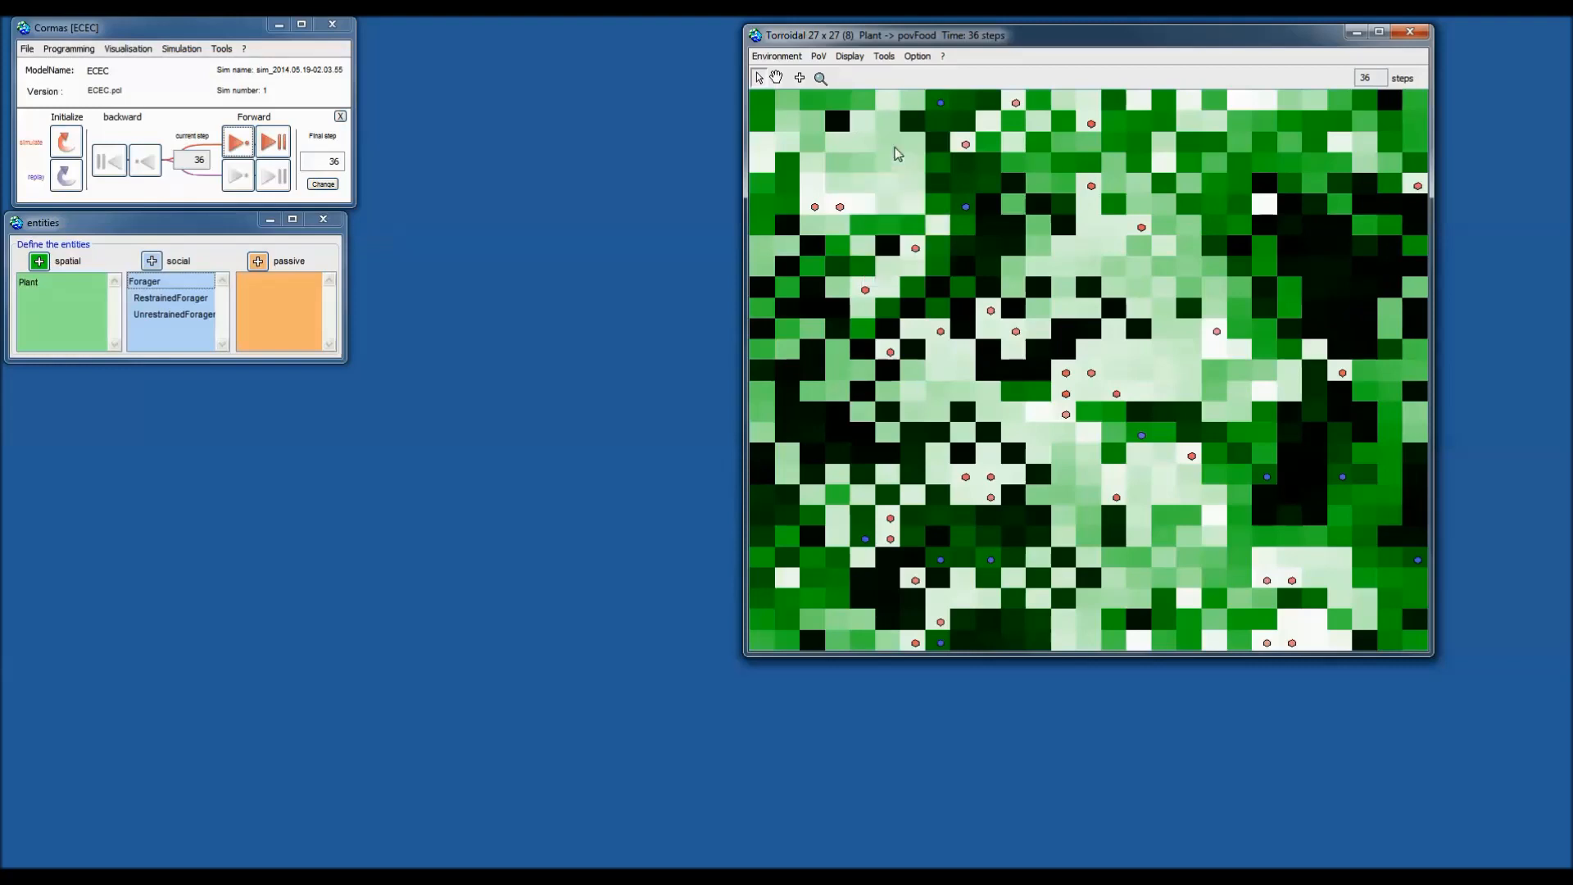
{"action": "left_click_drag", "start_coordinate": [909, 313], "coordinate": [1006, 231]}
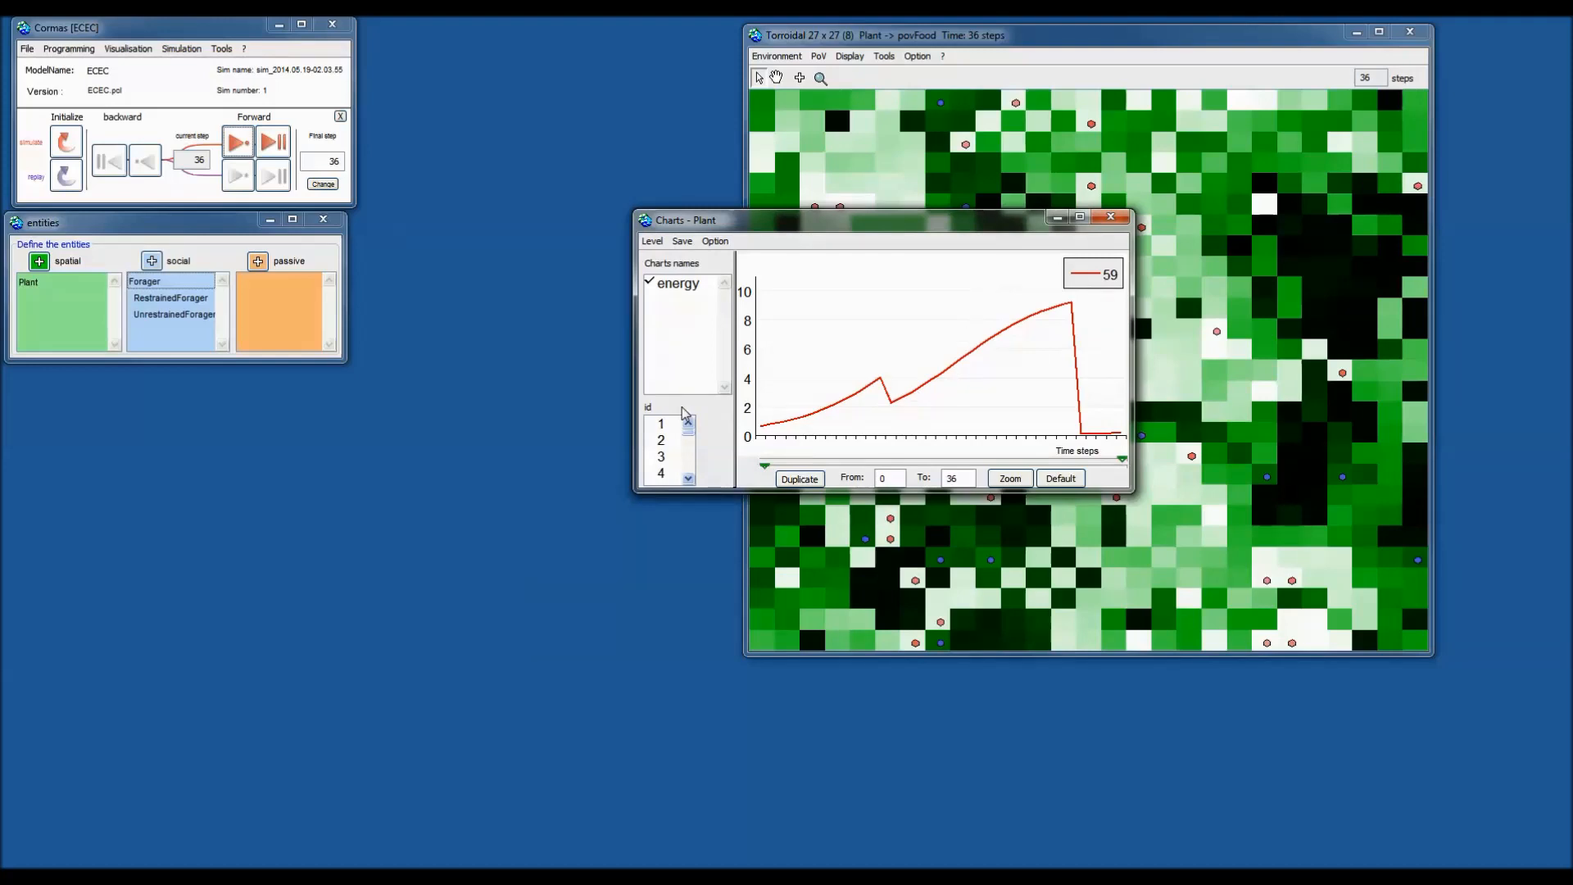
Advance the simulation four steps to step 40 and close the chart window.
{"action": "left_click", "coordinate": [237, 143]}
{"action": "left_click", "coordinate": [236, 143]}
{"action": "left_click", "coordinate": [238, 143]}
{"action": "left_click", "coordinate": [237, 143]}
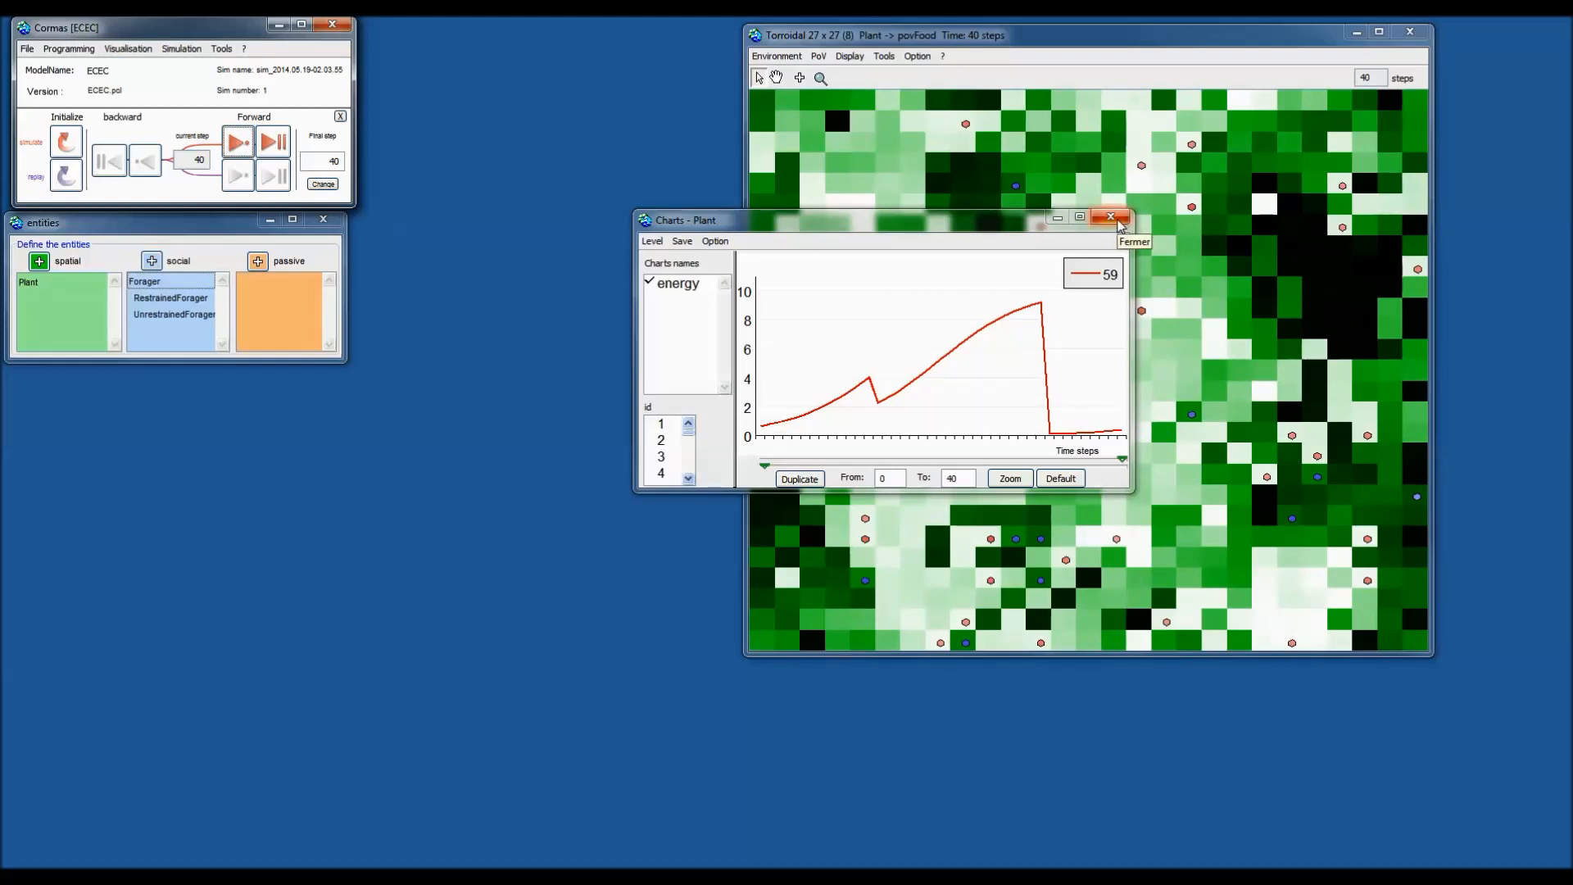
{"action": "left_click", "coordinate": [1119, 224]}
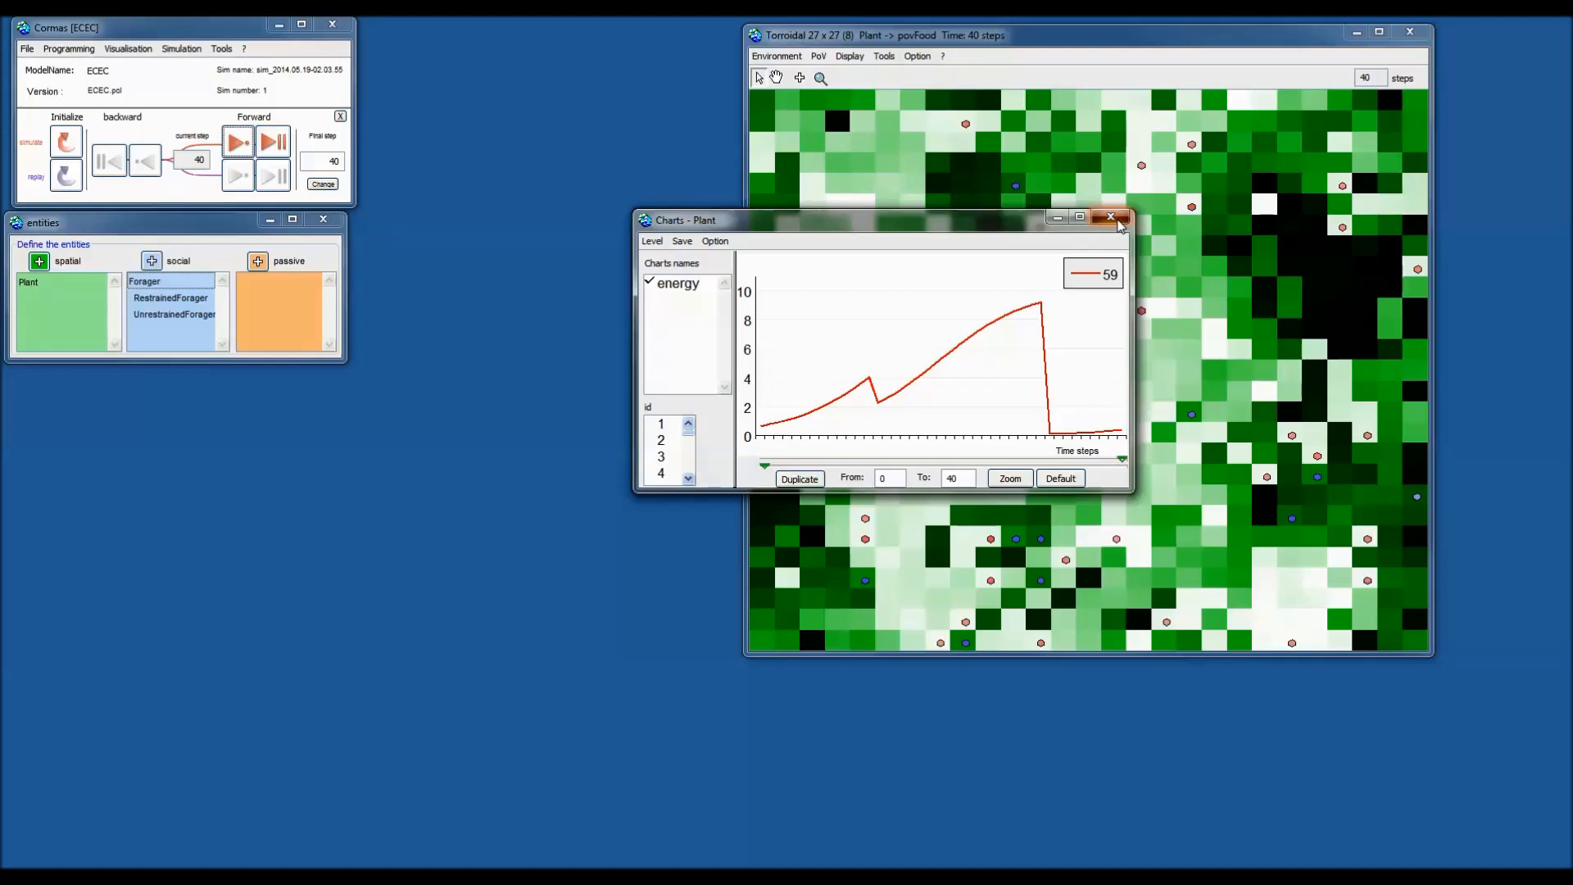
{"action": "left_click", "coordinate": [1120, 225]}
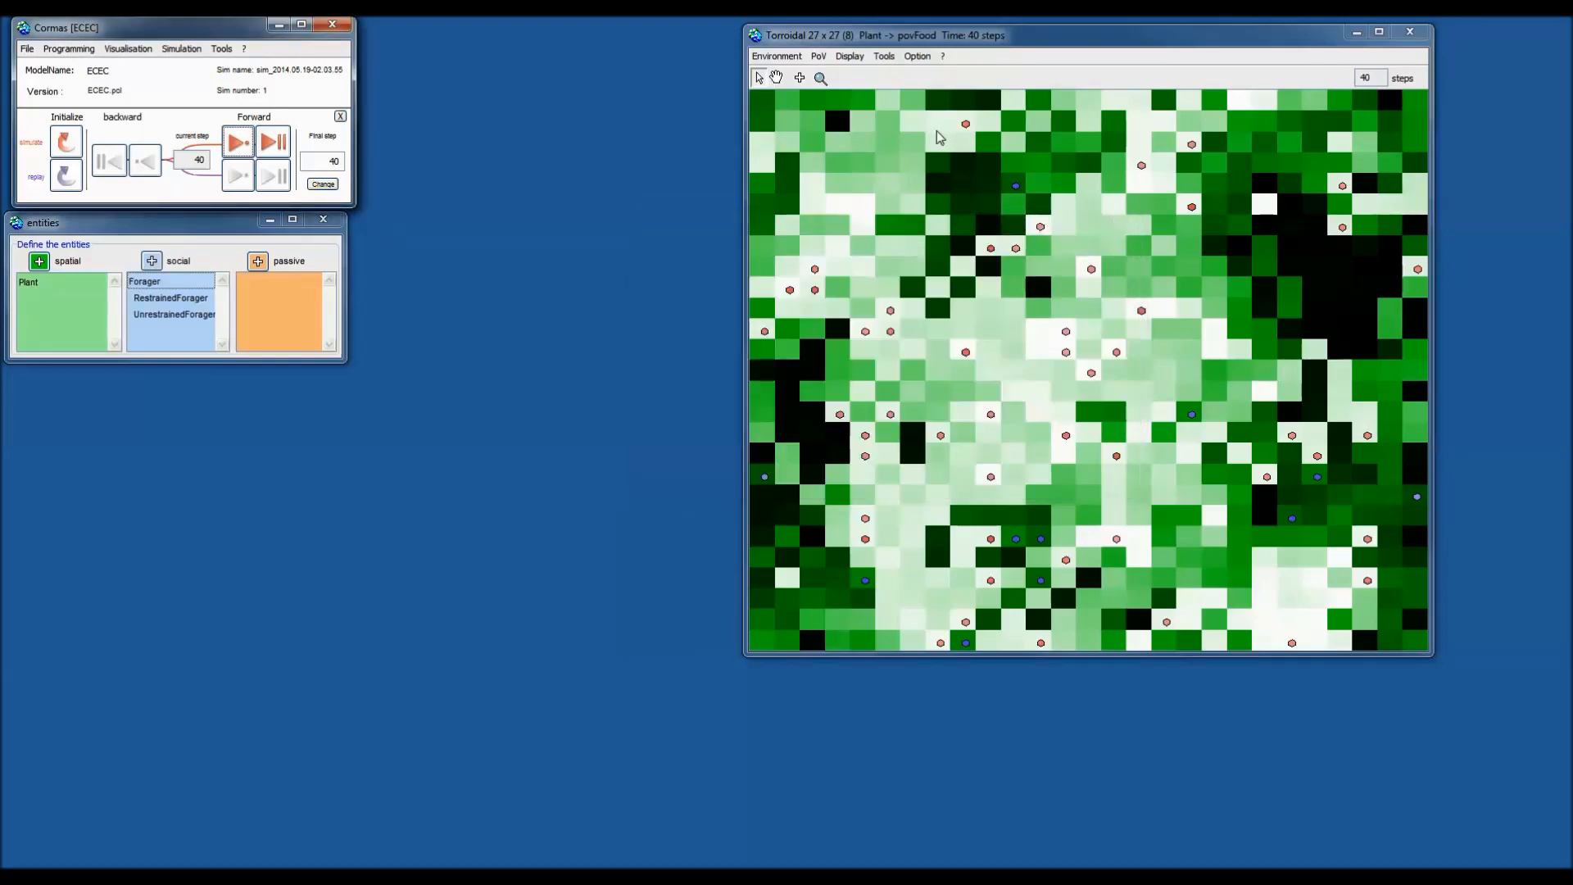
Label a plant cell with its energy value via info > info_energy.
{"action": "right_click", "coordinate": [870, 119]}
{"action": "mouse_move", "coordinate": [901, 141]}
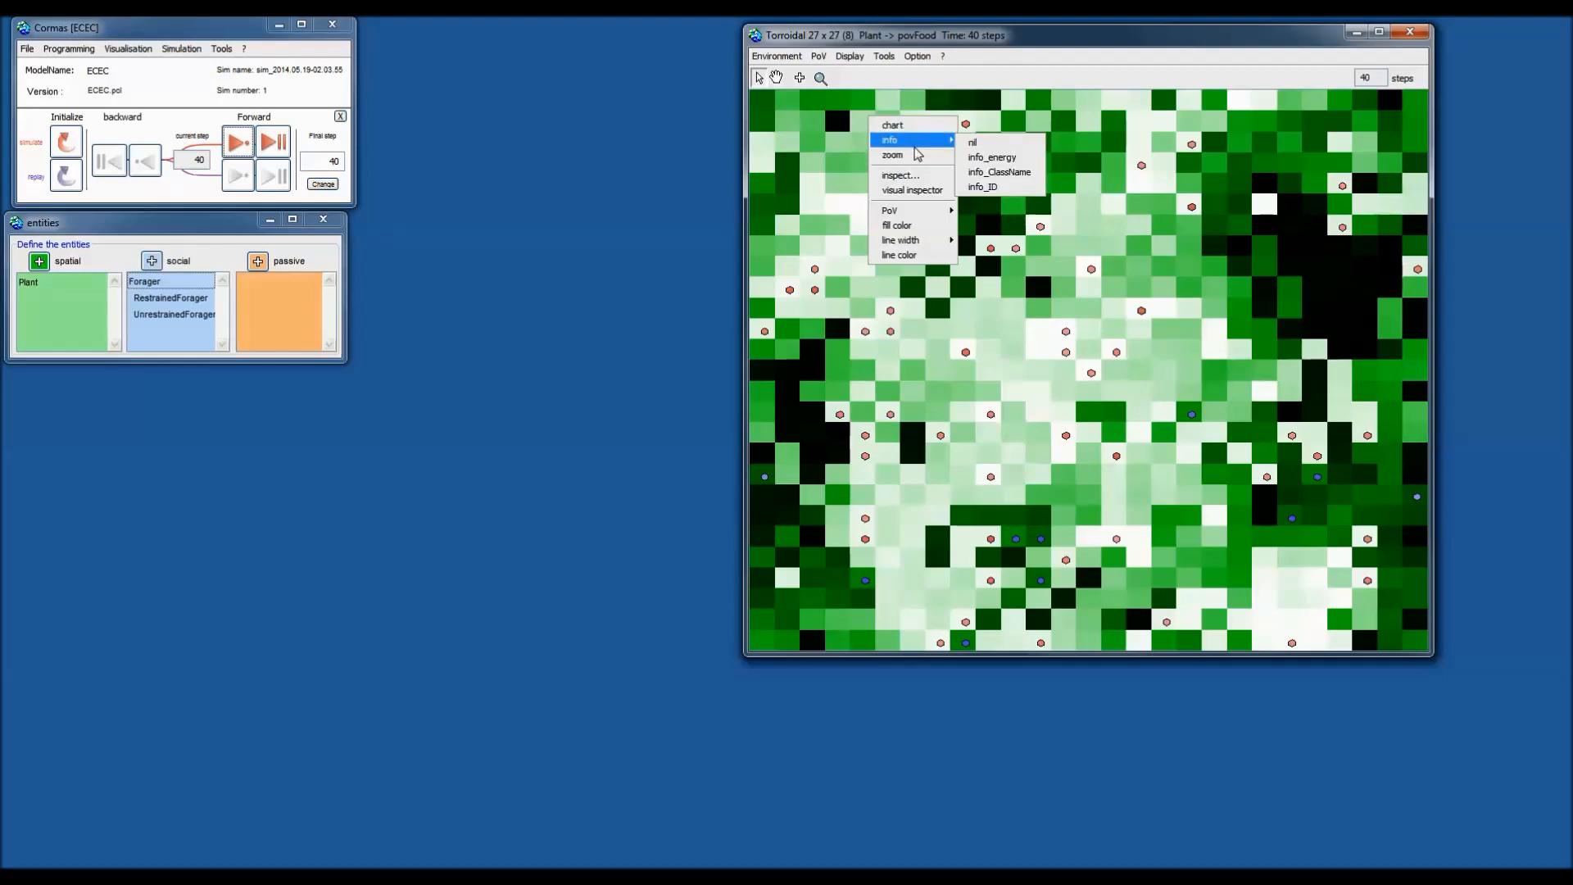
{"action": "left_click", "coordinate": [992, 158]}
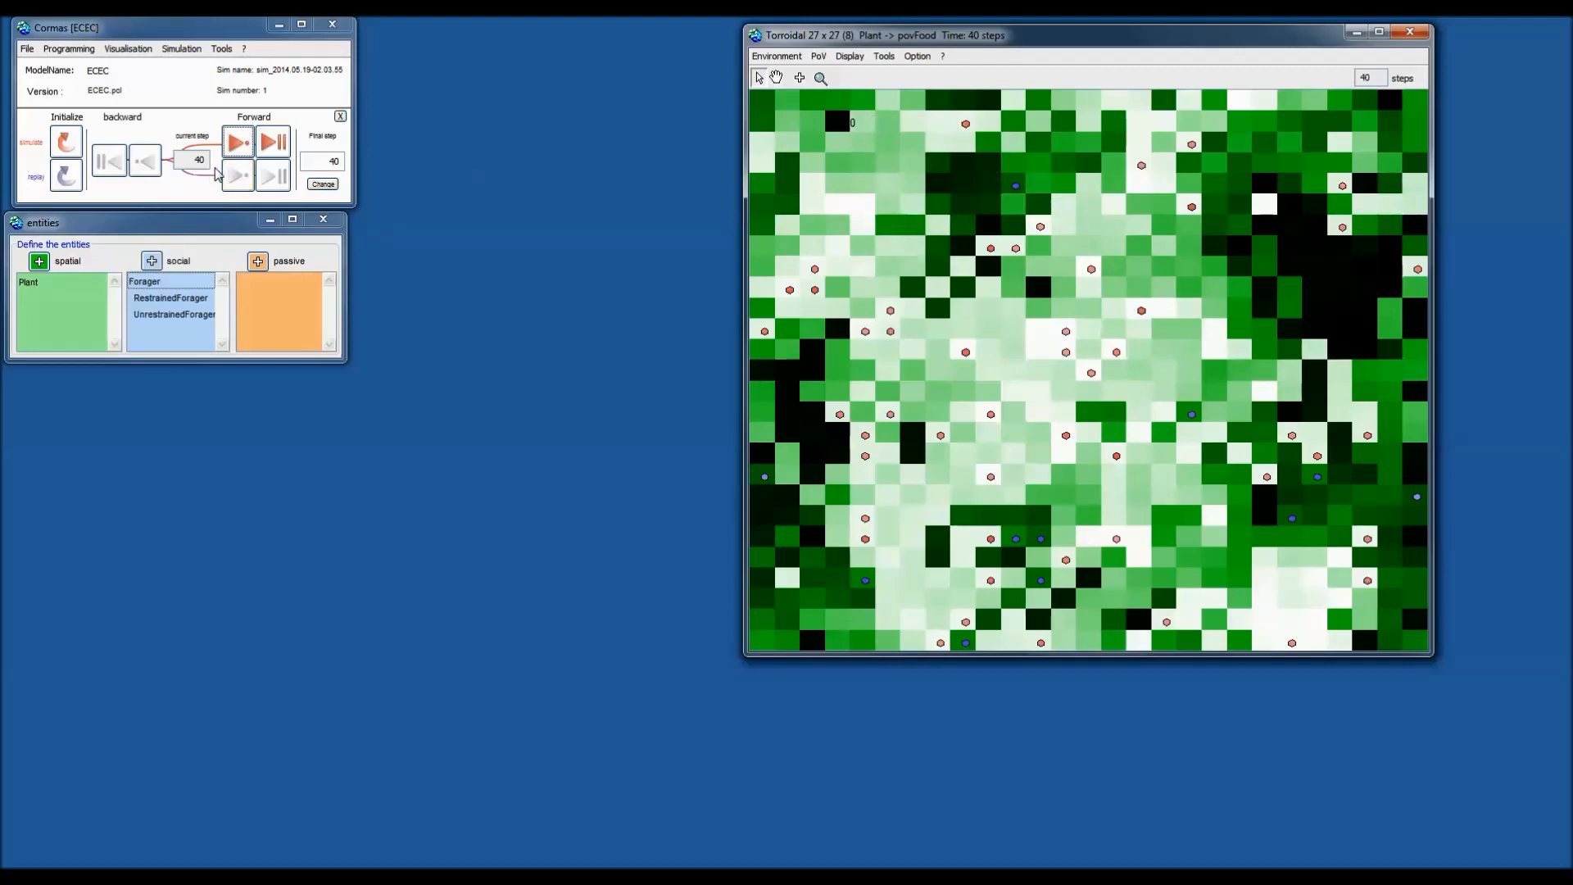
Advance the simulation to step 41 and open a plant cell's details.
{"action": "left_click", "coordinate": [237, 144]}
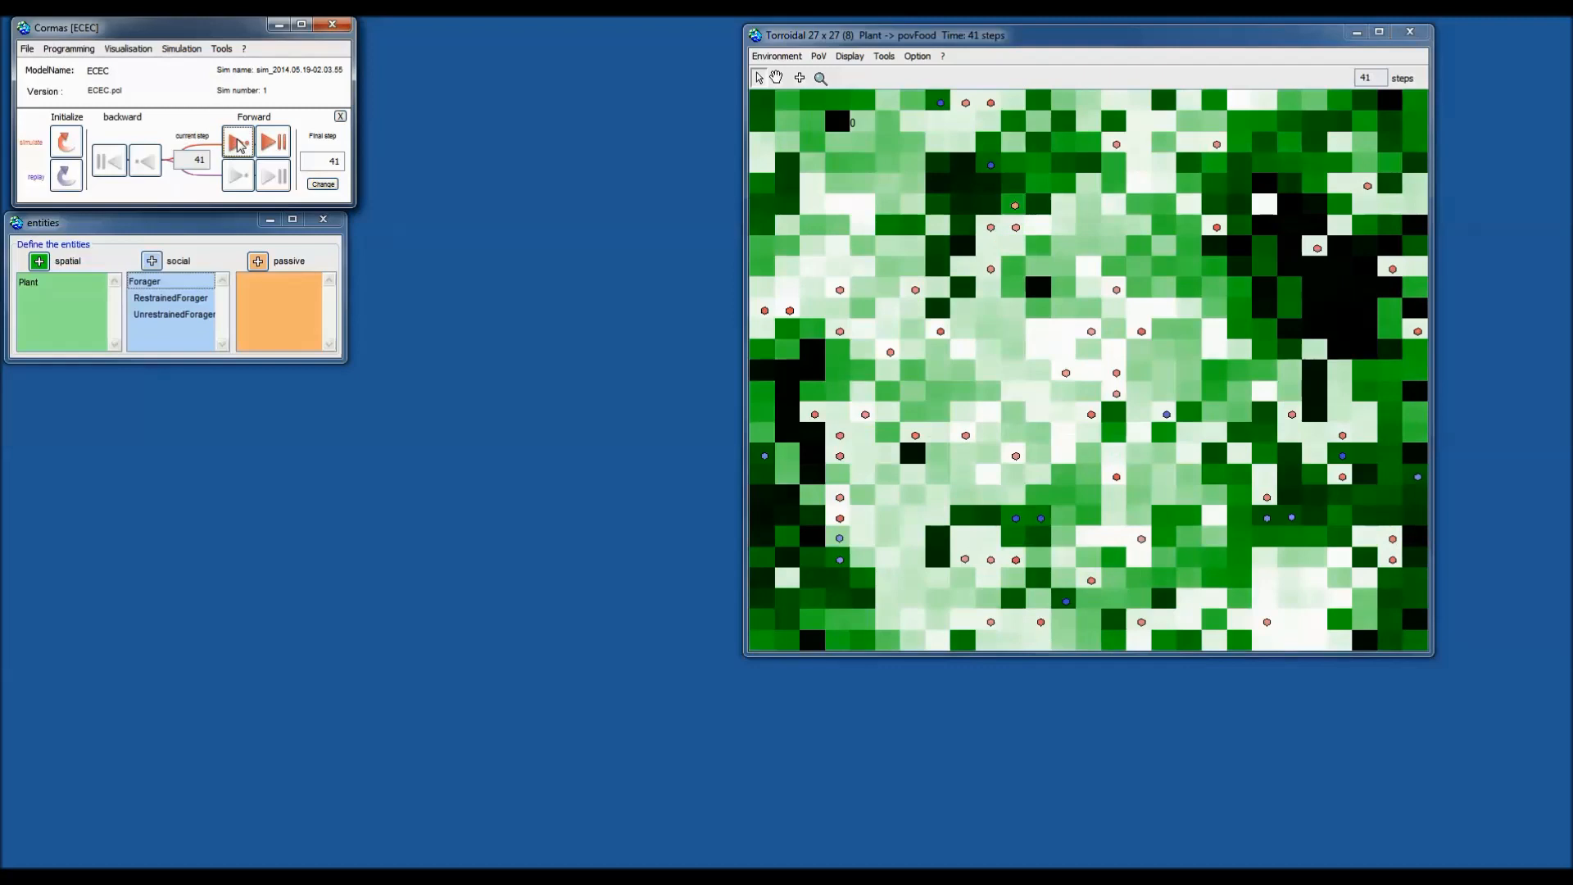
{"action": "right_click", "coordinate": [893, 122]}
{"action": "mouse_move", "coordinate": [942, 139]}
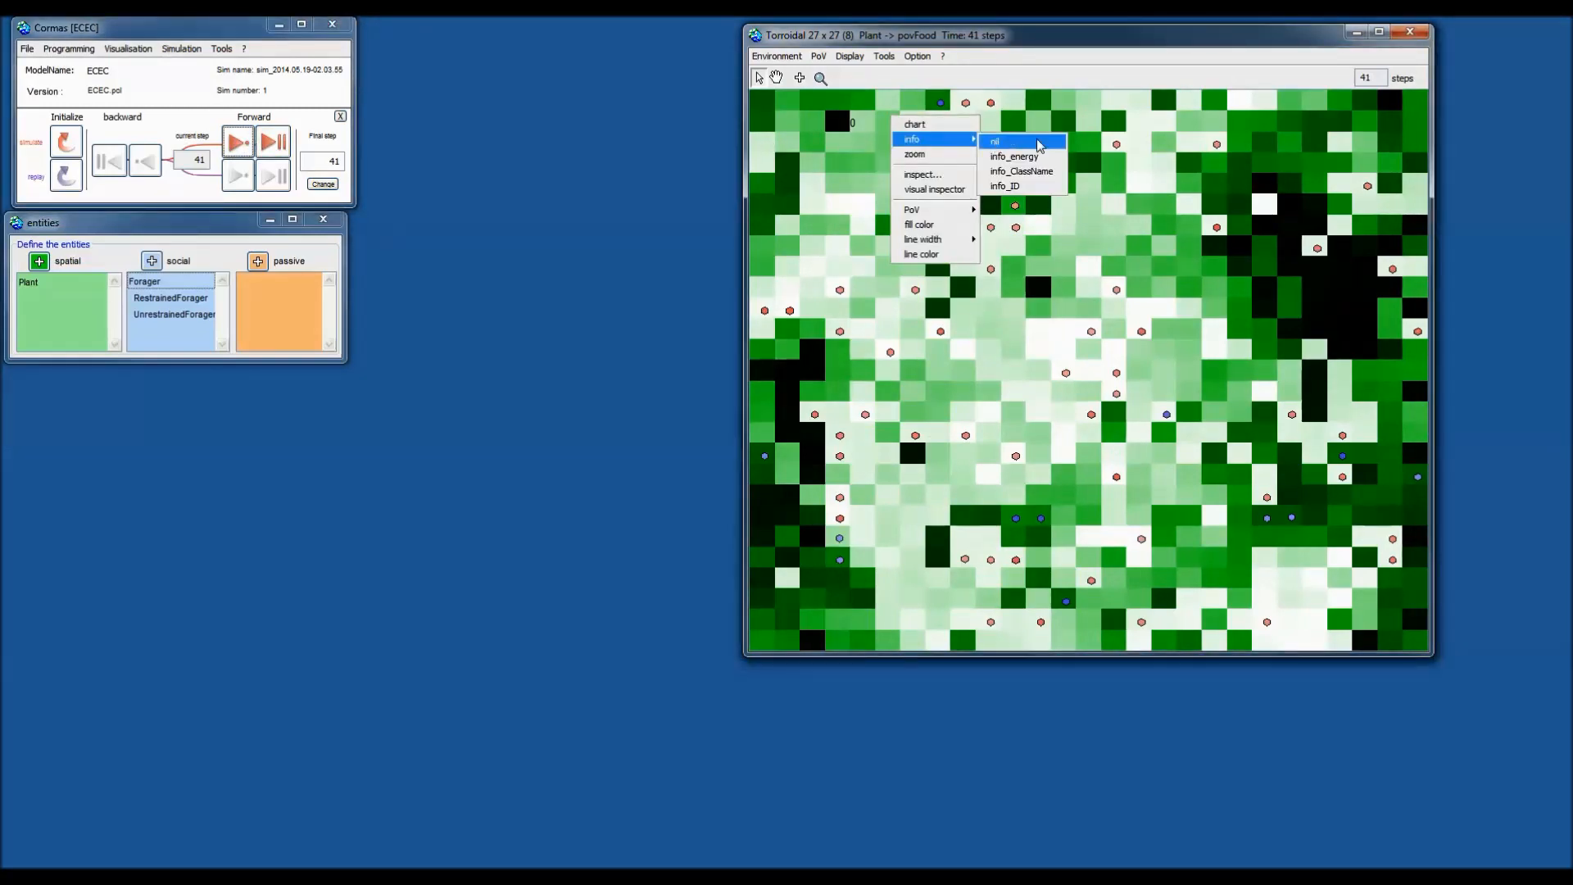
{"action": "double_click", "coordinate": [1259, 228]}
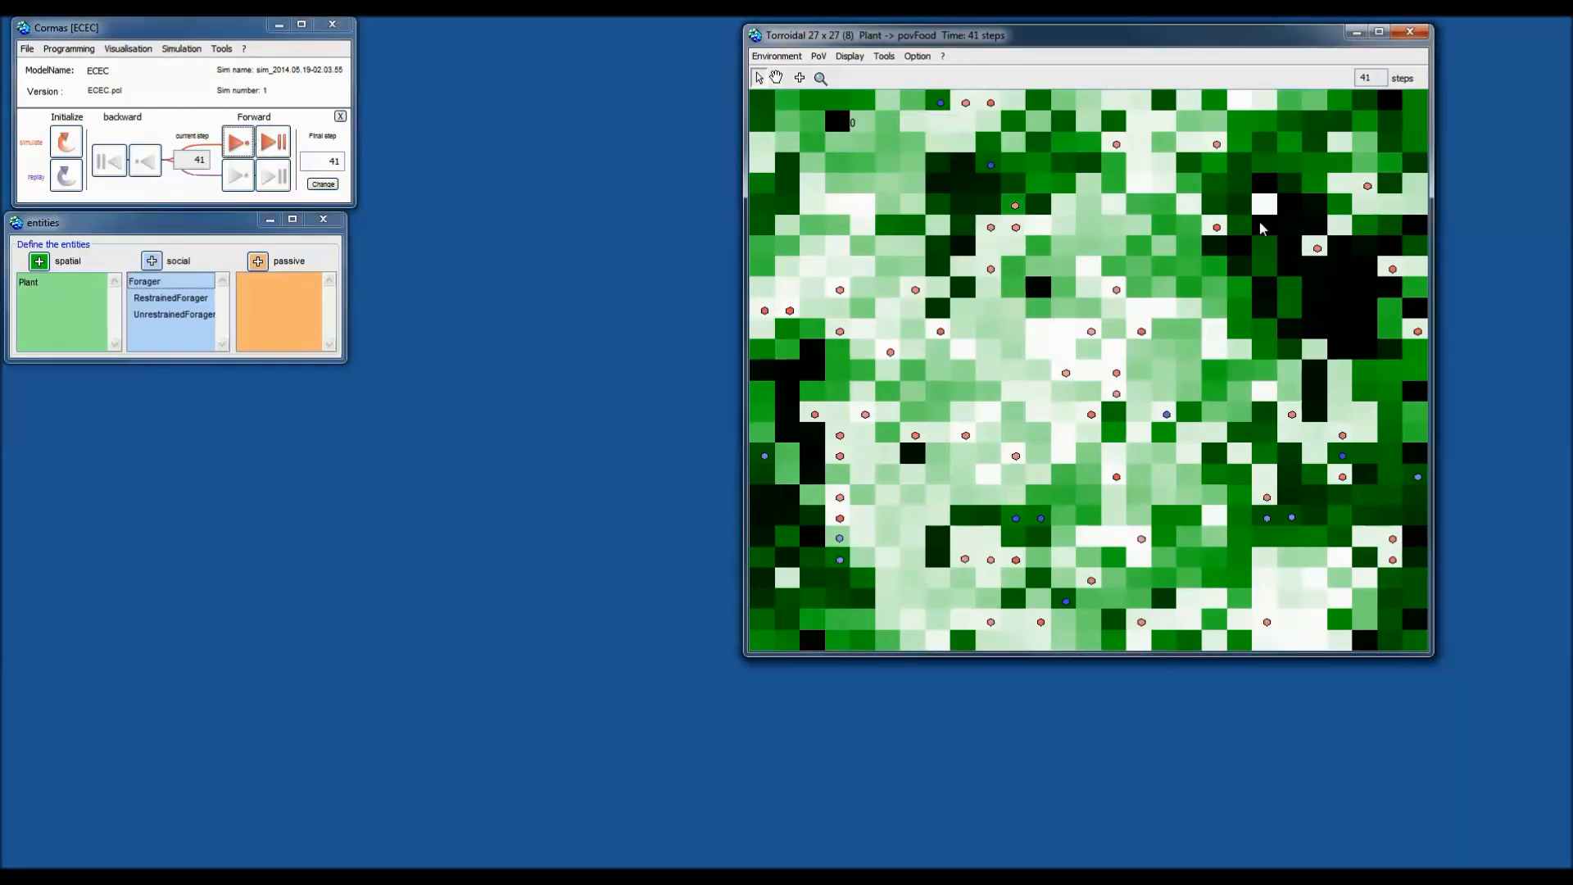
Close the Plant 183 details and label another plant cell with its energy value.
{"action": "left_click", "coordinate": [854, 393]}
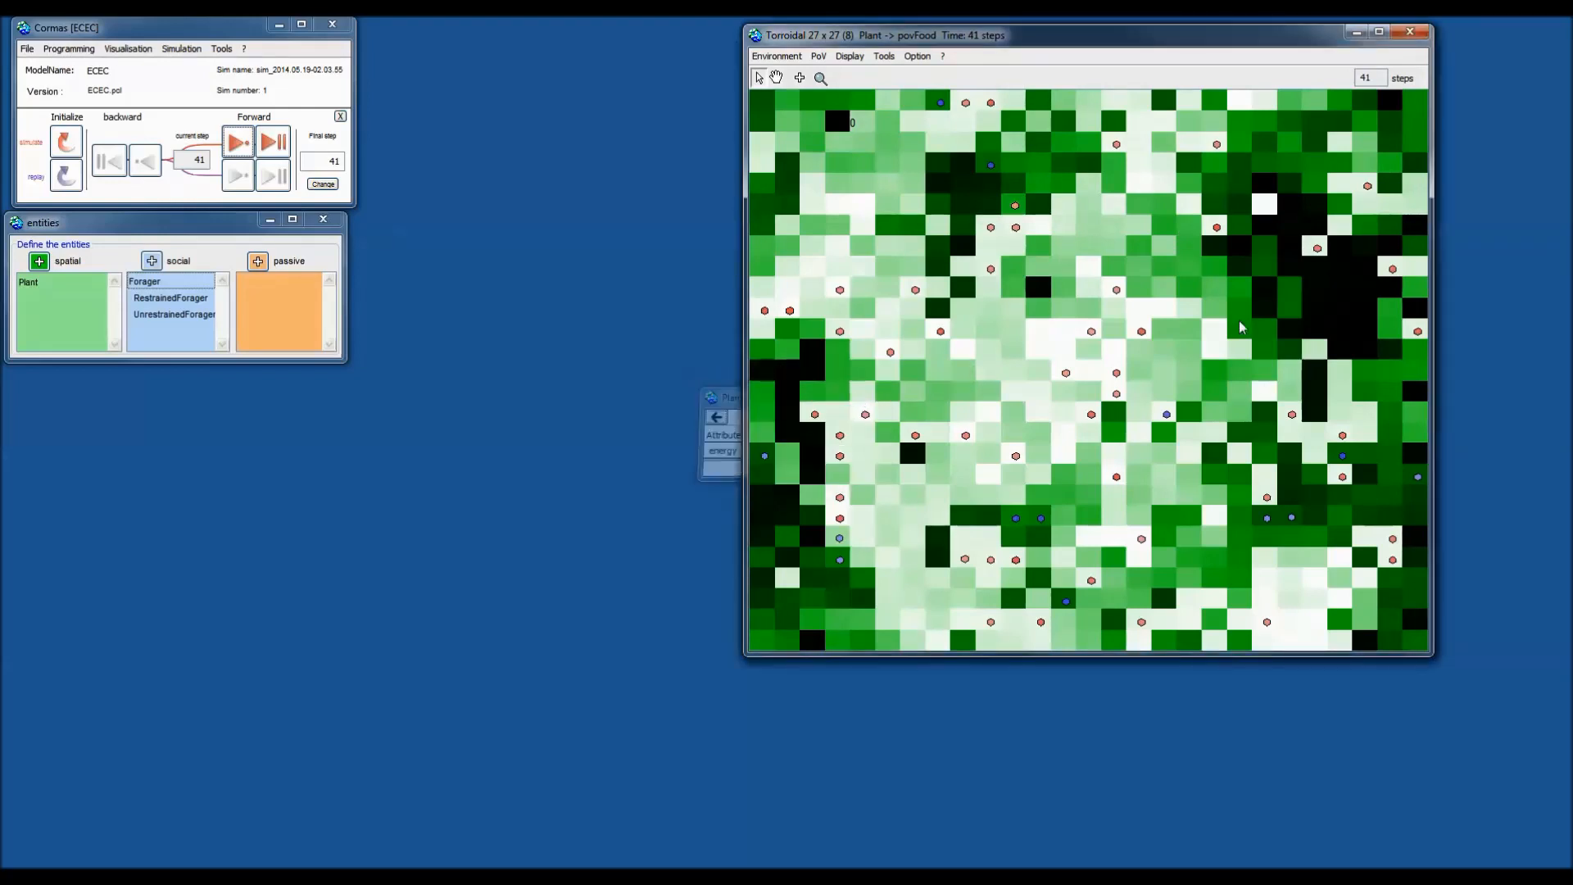
{"action": "right_click", "coordinate": [1294, 238]}
{"action": "mouse_move", "coordinate": [1355, 260]}
{"action": "left_click", "coordinate": [1412, 276]}
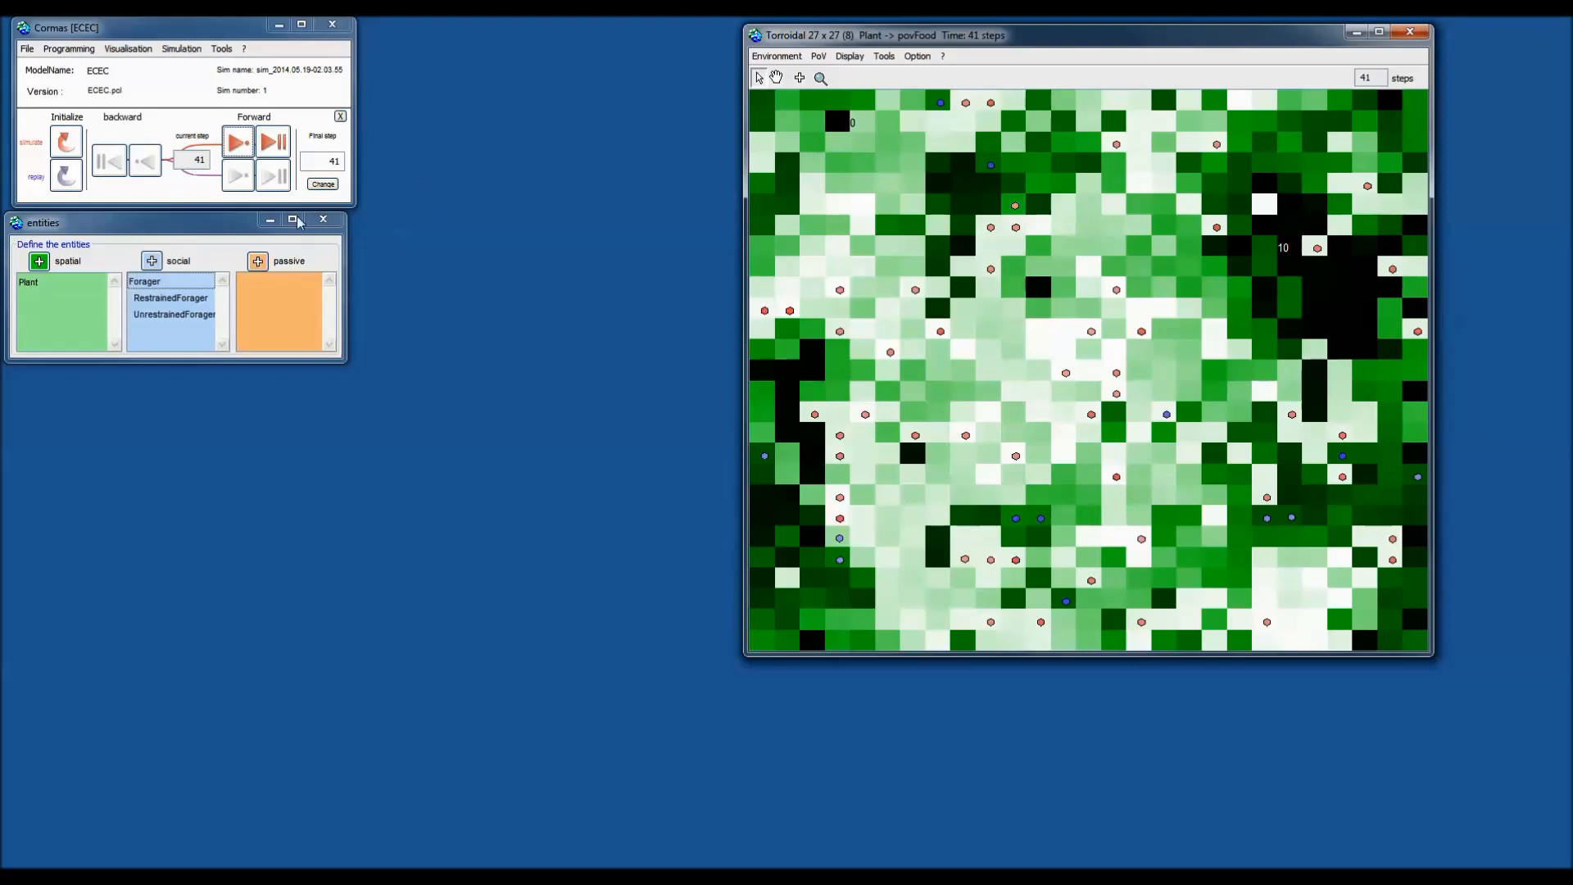
Advance the simulation five steps to step 46.
{"action": "left_click", "coordinate": [236, 144]}
{"action": "left_click", "coordinate": [236, 143]}
{"action": "left_click", "coordinate": [236, 144]}
{"action": "left_click", "coordinate": [236, 143]}
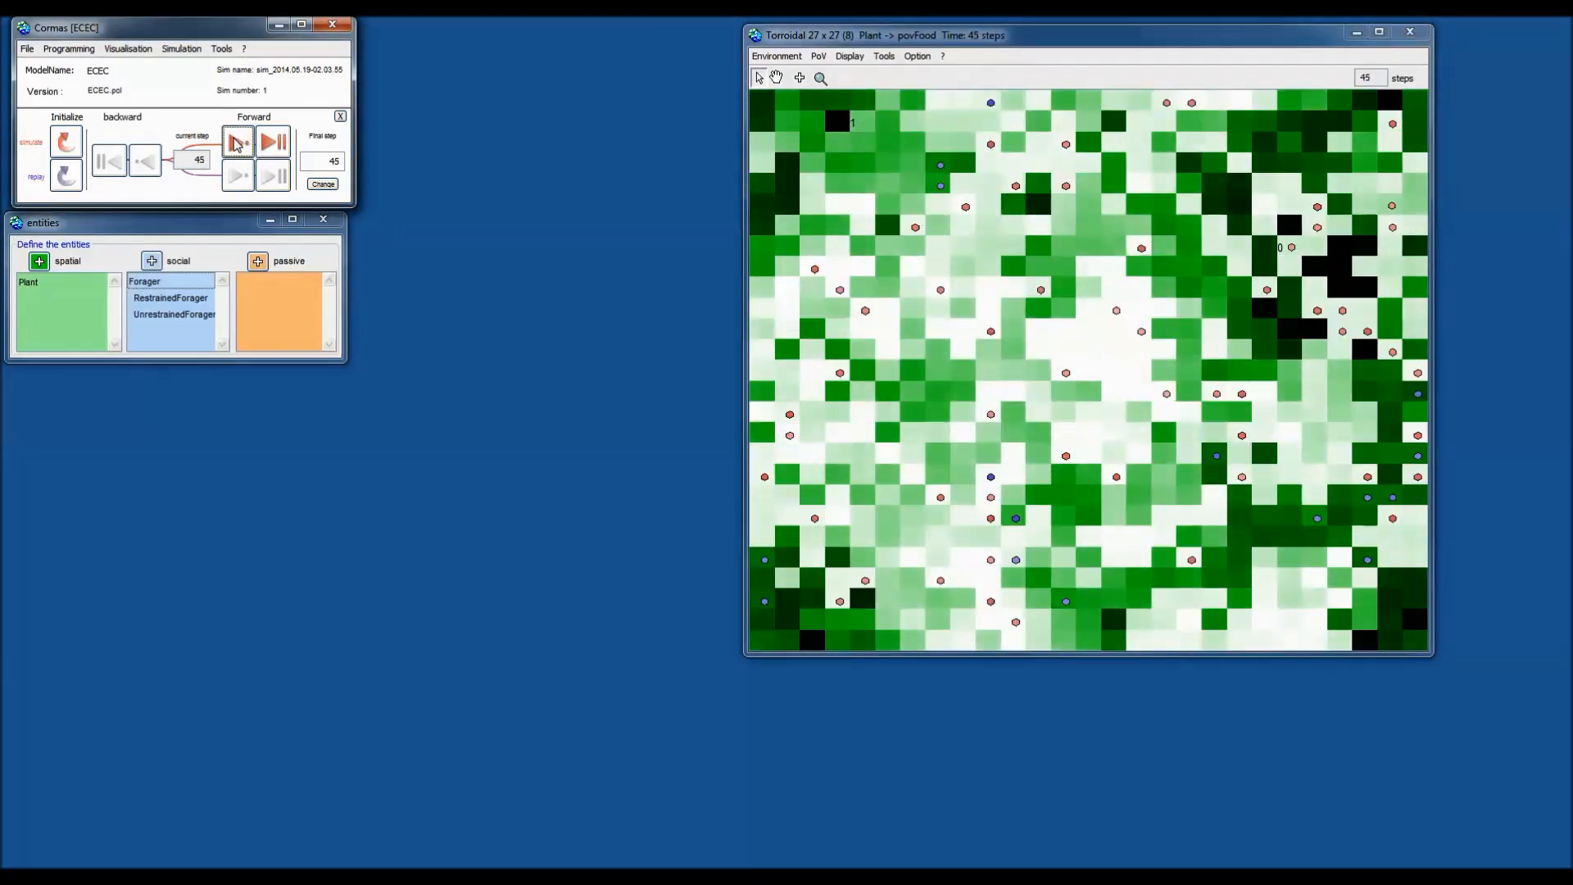
{"action": "left_click", "coordinate": [236, 144]}
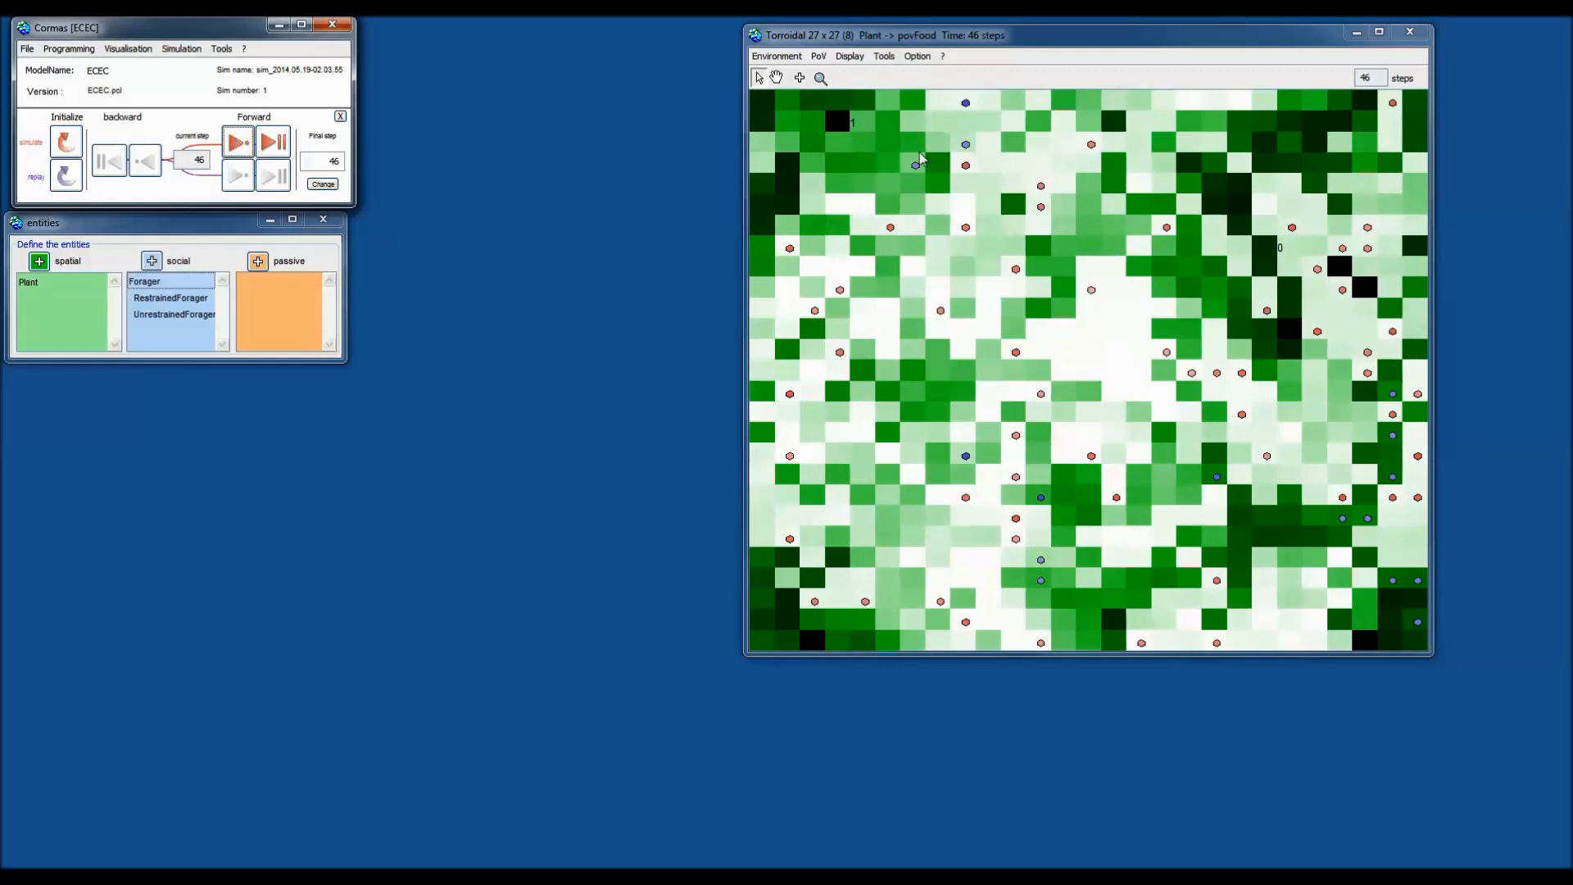
{"action": "right_click", "coordinate": [893, 139]}
{"action": "mouse_move", "coordinate": [934, 157]}
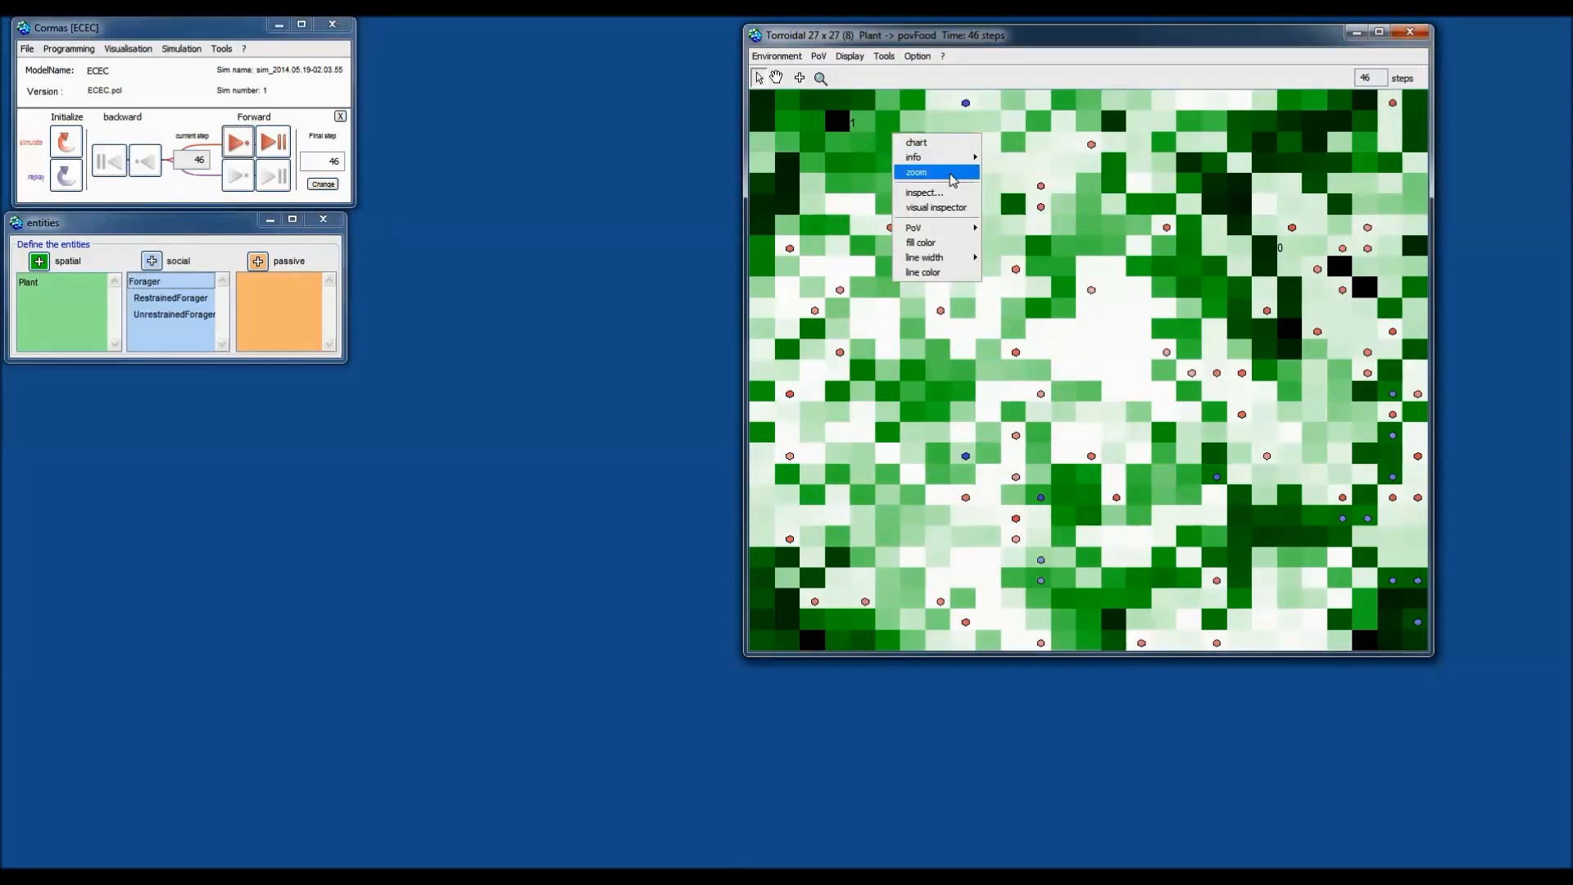
{"action": "left_click", "coordinate": [974, 79]}
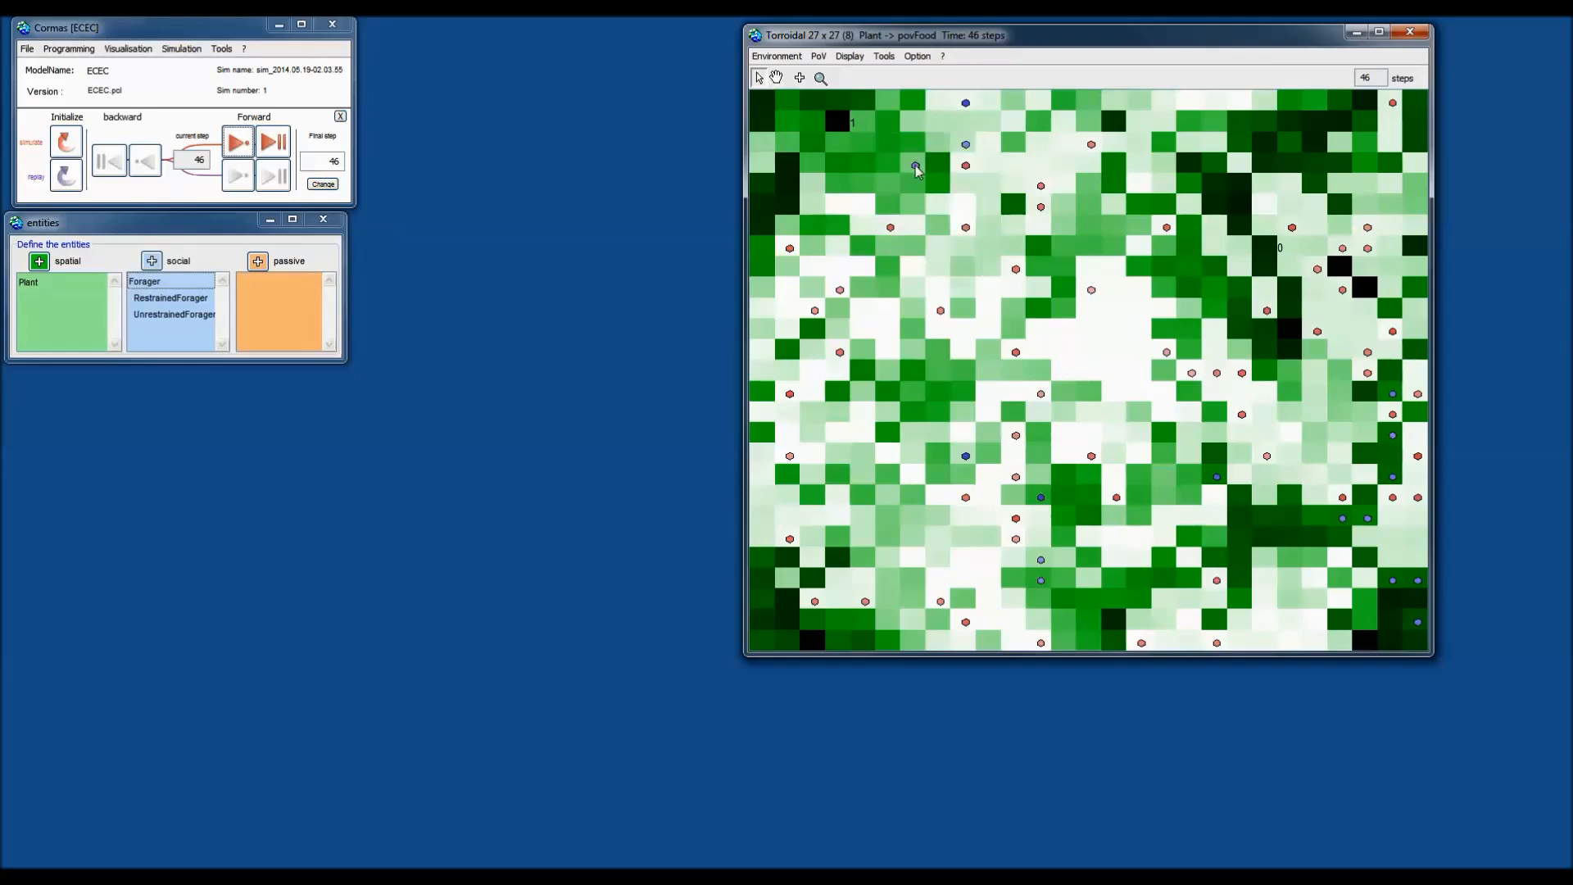
{"action": "right_click", "coordinate": [916, 147]}
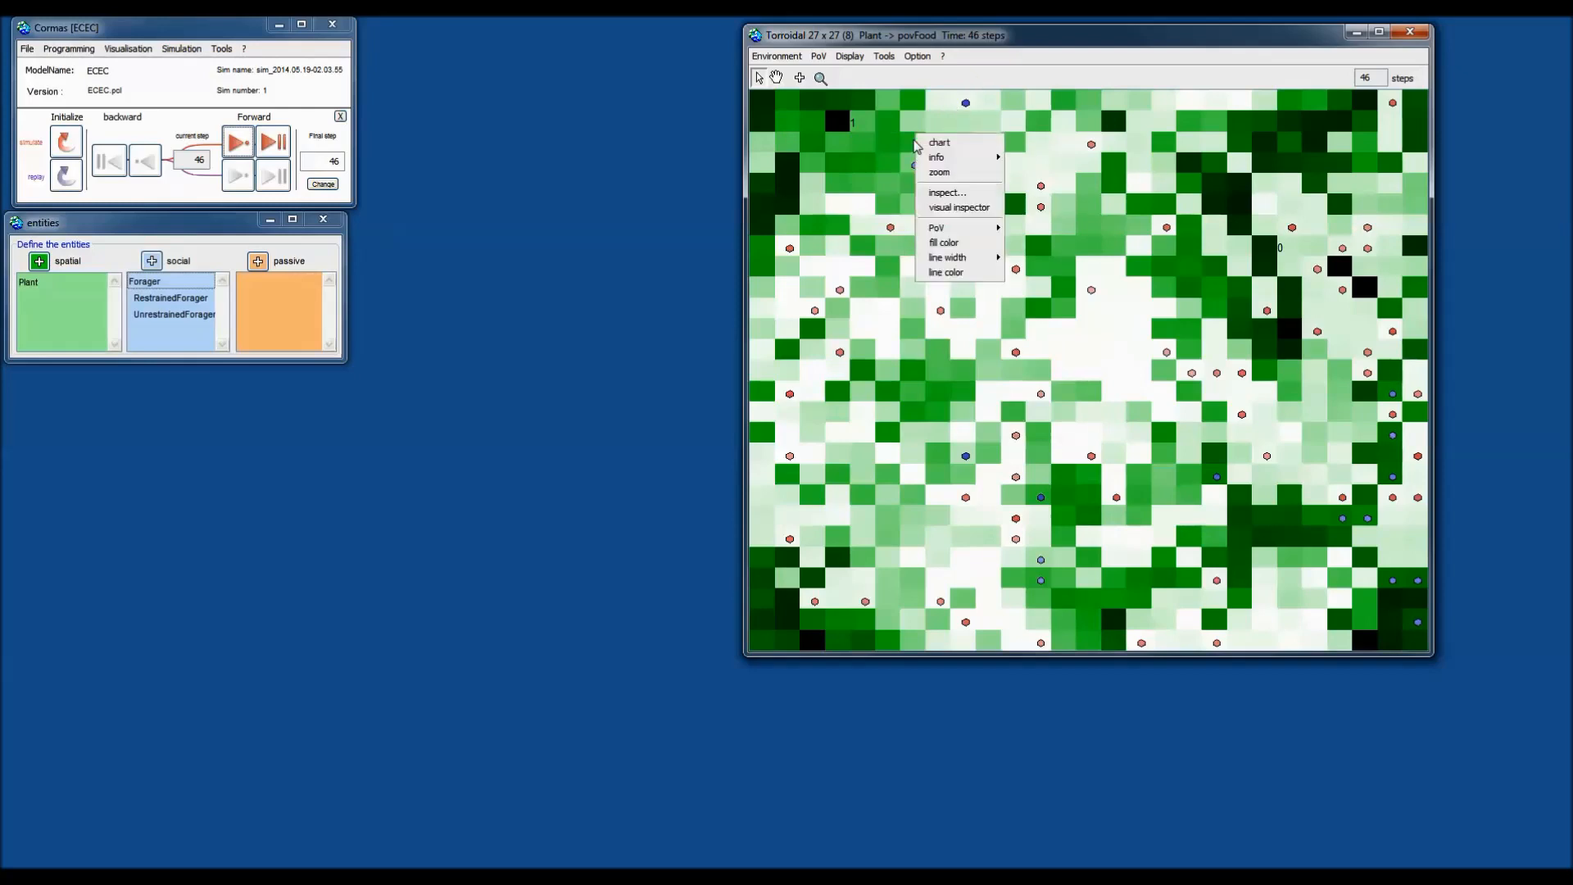
{"action": "left_click", "coordinate": [939, 184]}
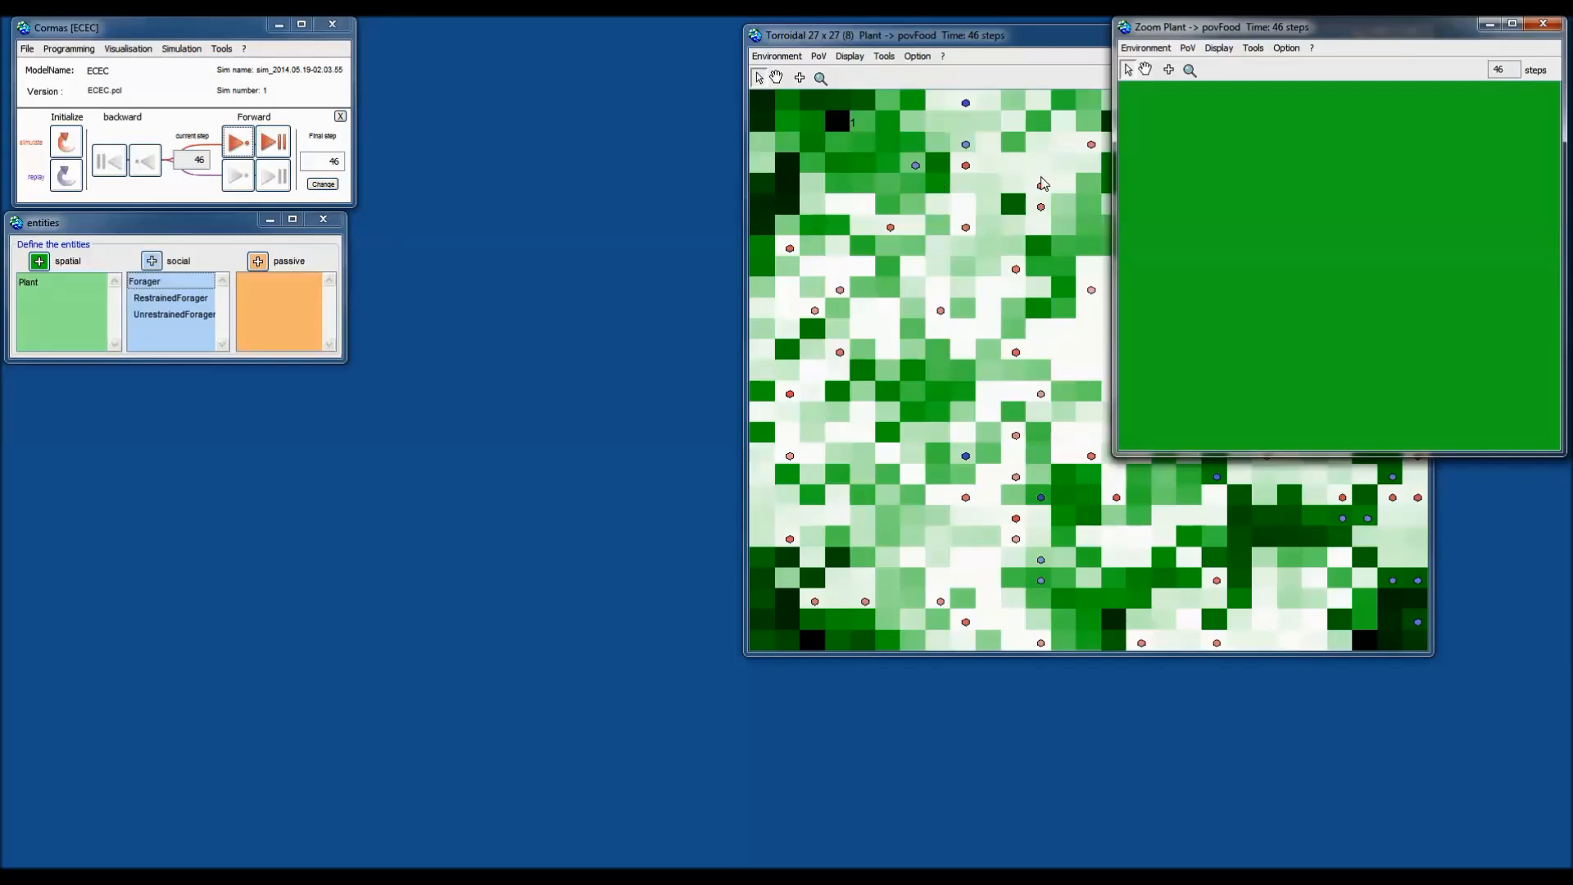
{"action": "left_click", "coordinate": [1539, 27]}
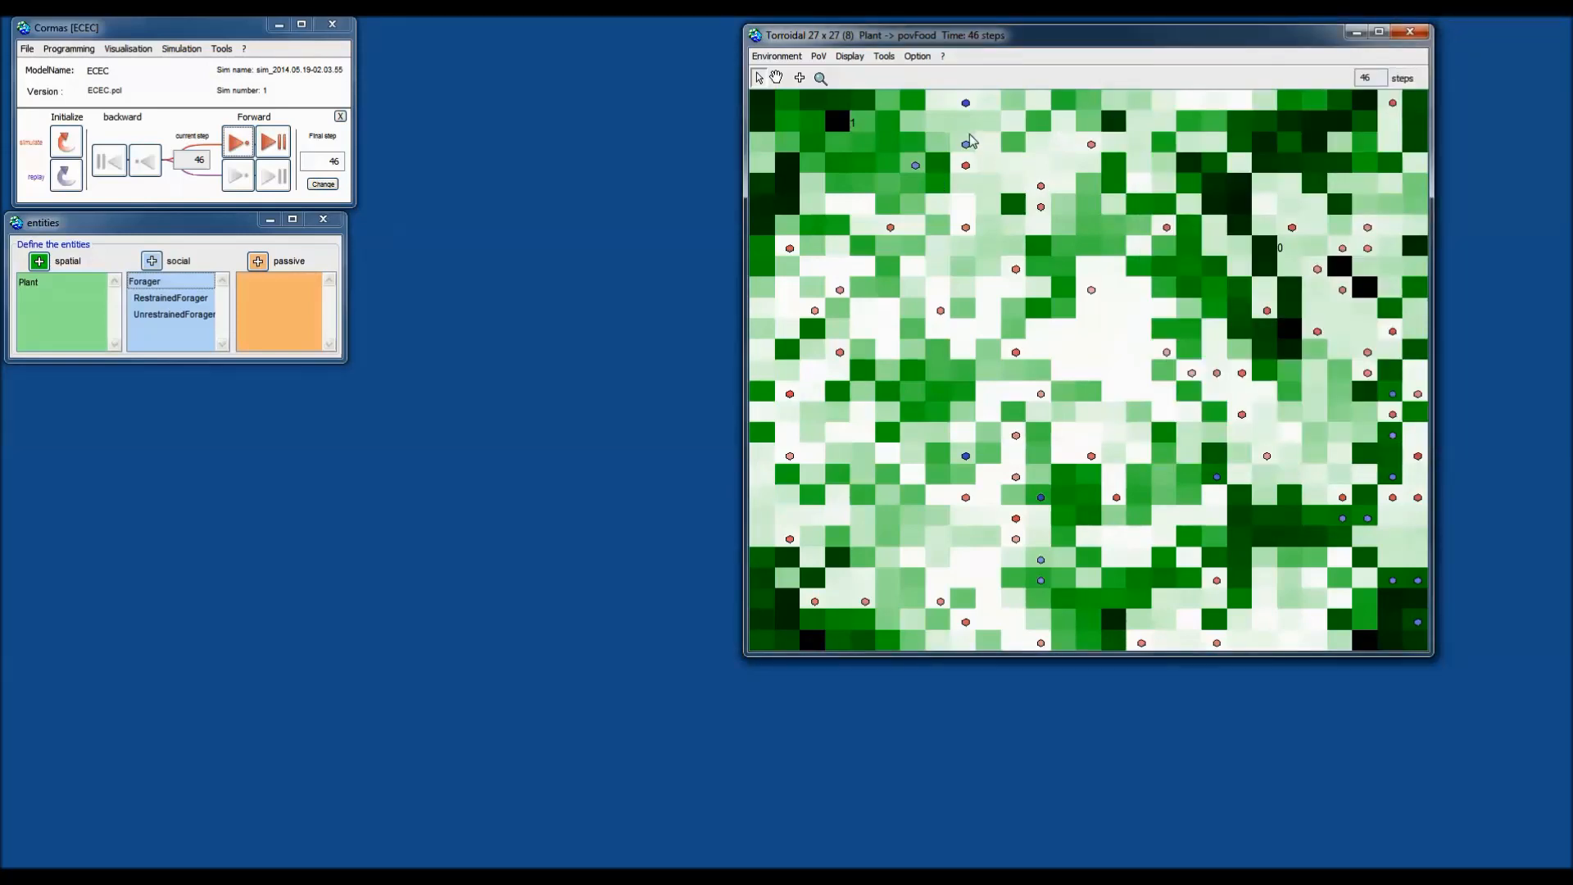
{"action": "right_click", "coordinate": [942, 171]}
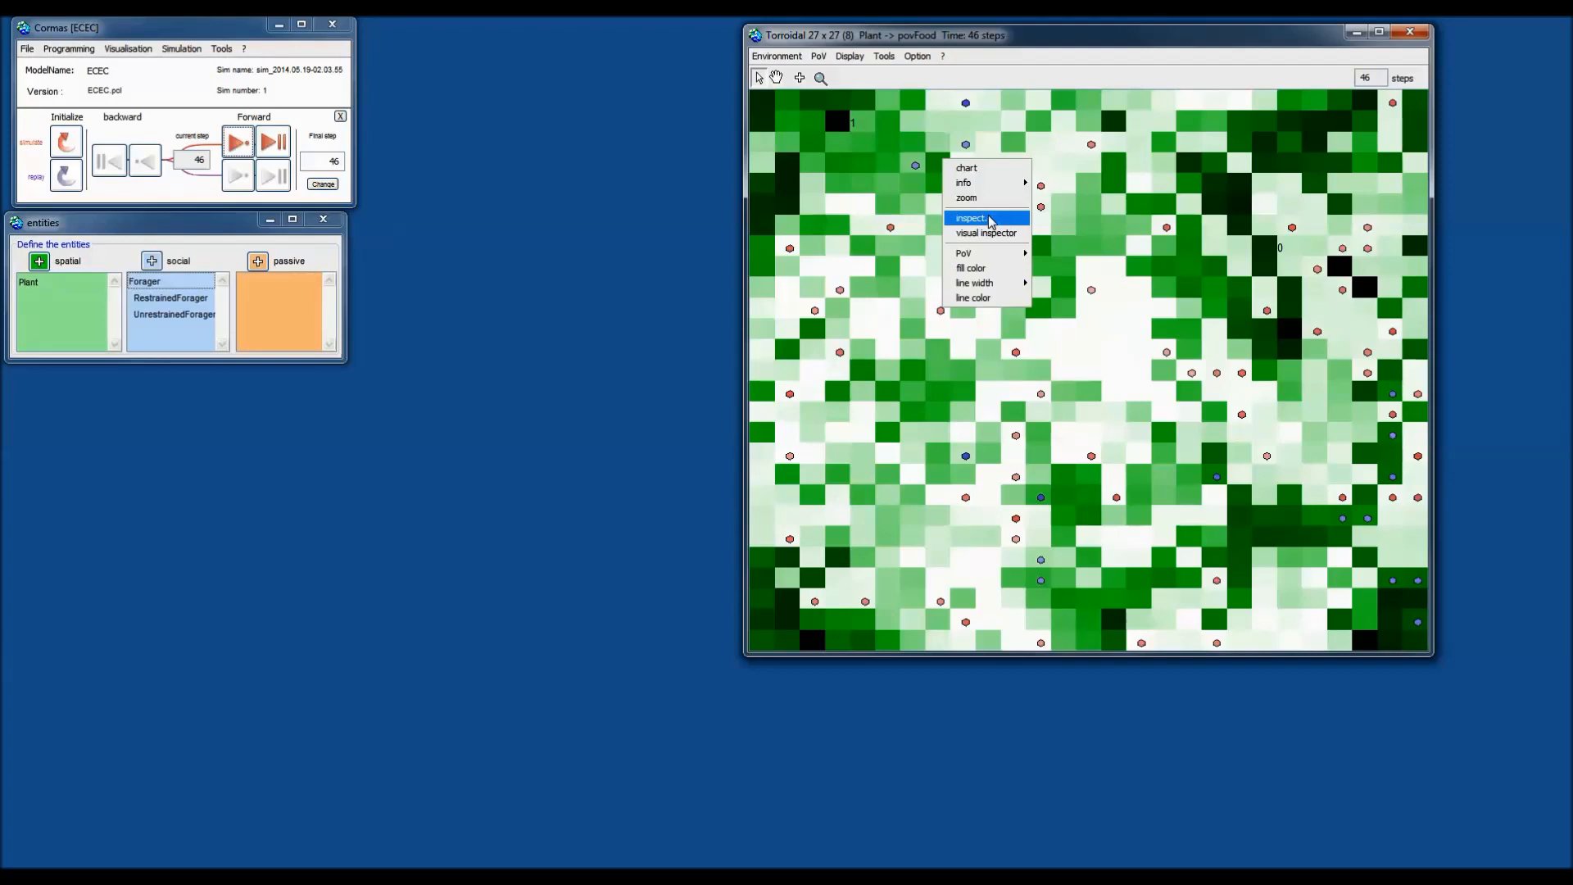
{"action": "left_click", "coordinate": [989, 220]}
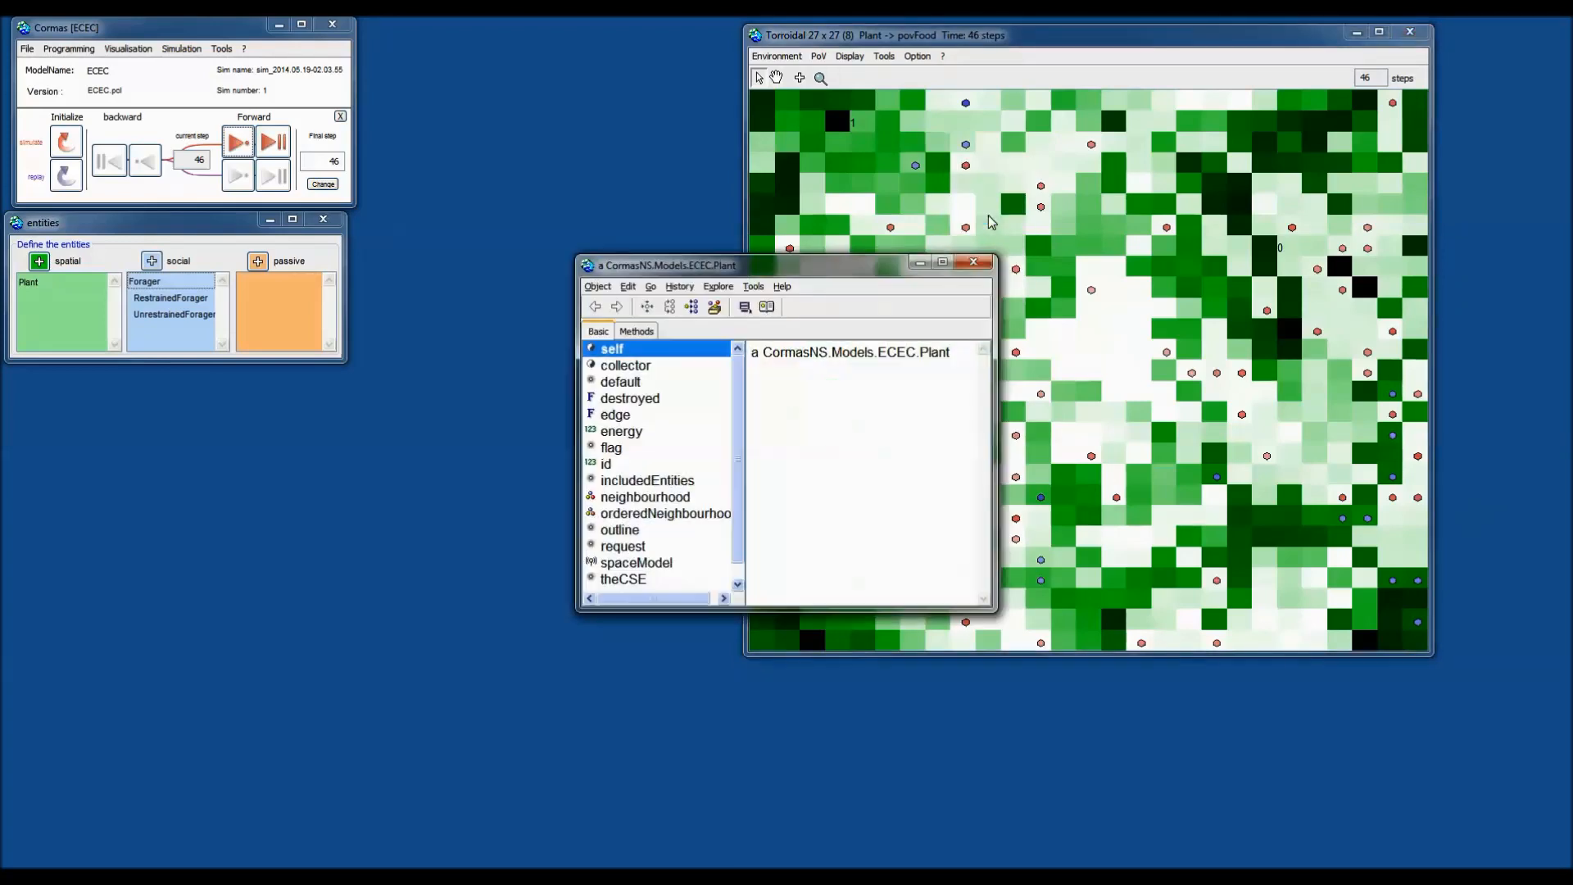
{"action": "left_click_drag", "start_coordinate": [878, 269], "coordinate": [1198, 204]}
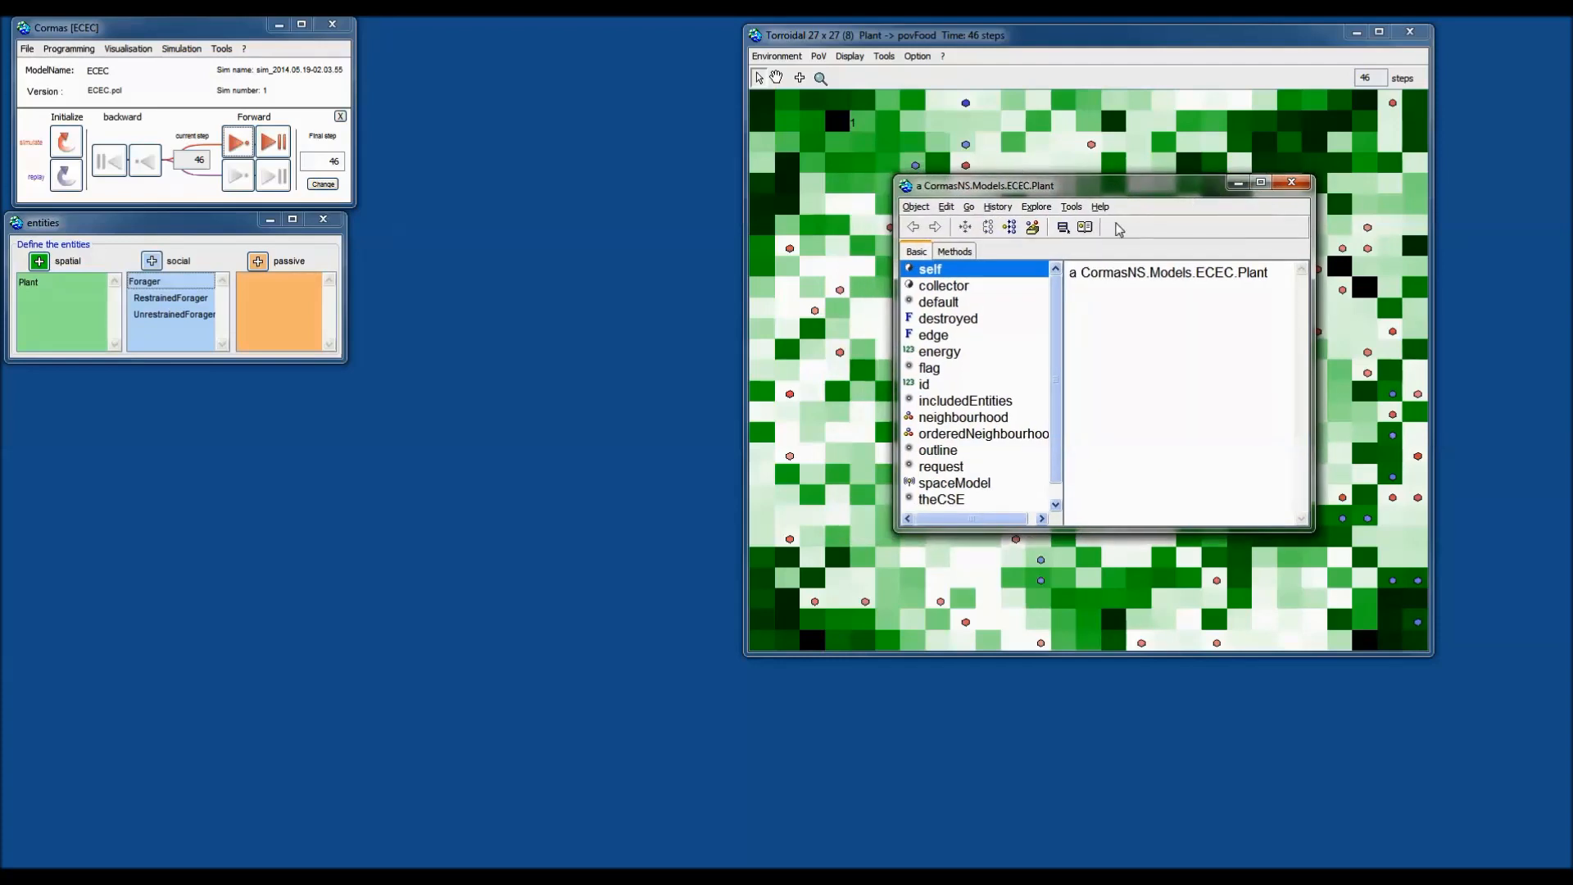
{"action": "left_click_drag", "start_coordinate": [1055, 194], "coordinate": [1182, 197]}
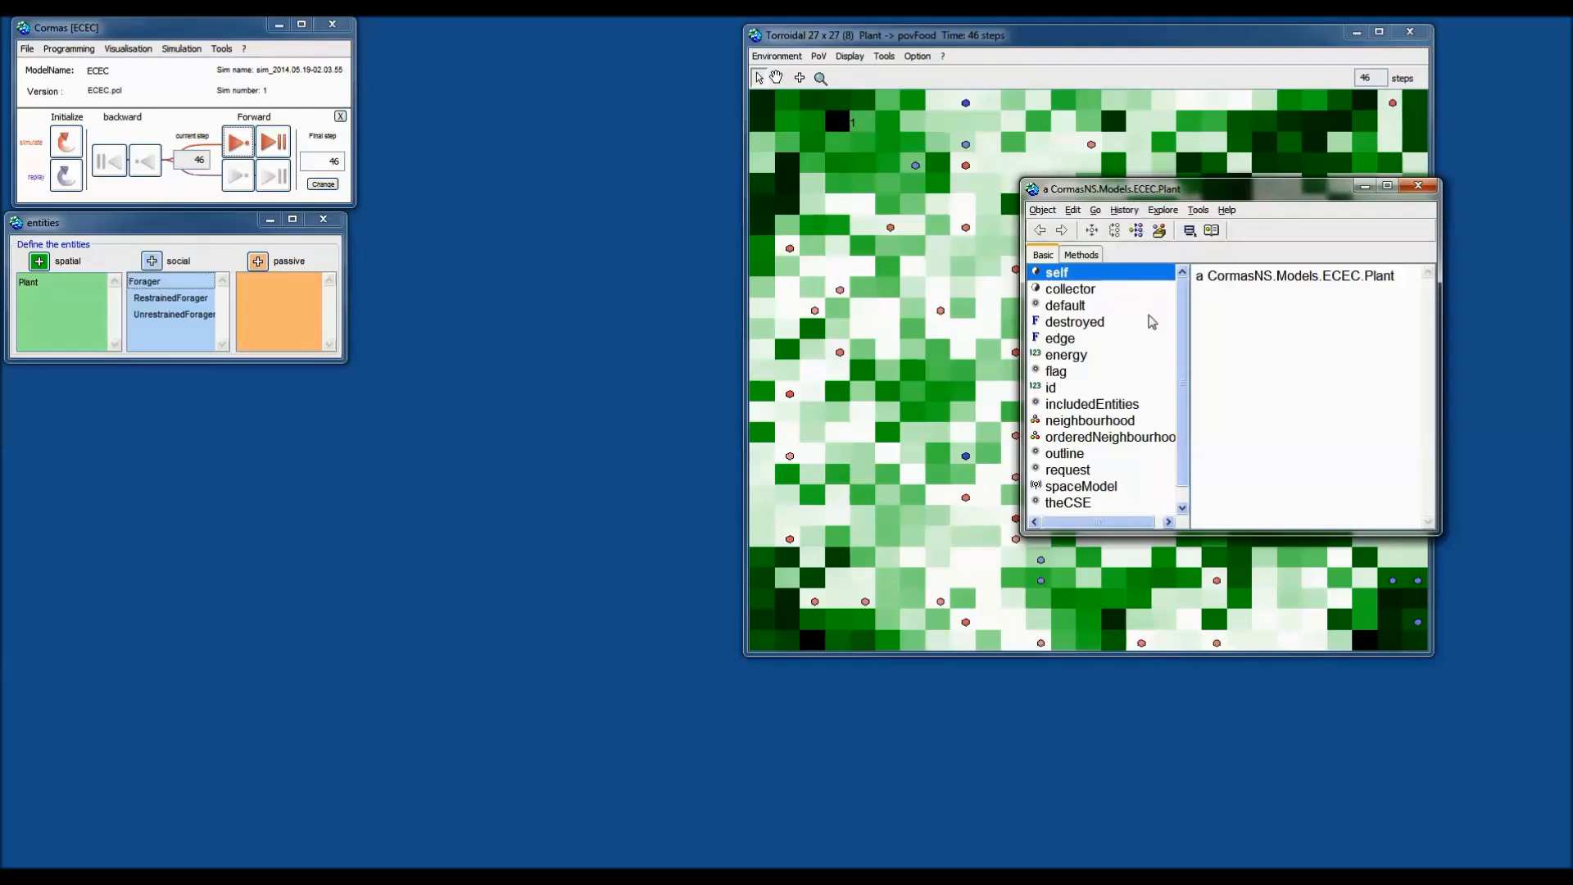
{"action": "scroll", "coordinate": [1186, 366], "scroll_direction": "down", "scroll_amount": 1}
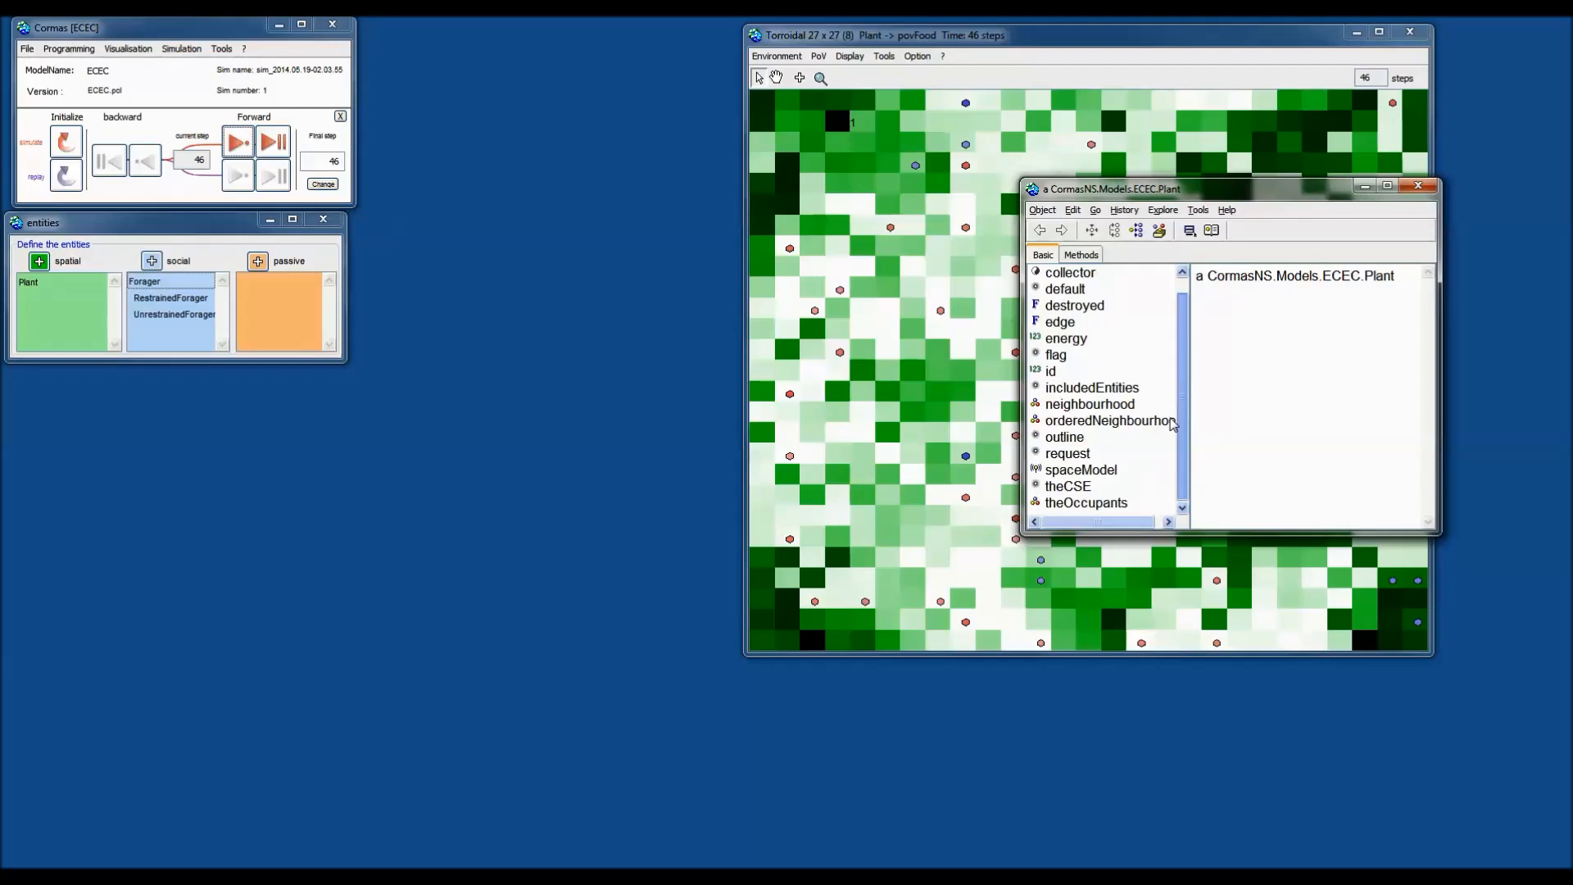
{"action": "scroll", "coordinate": [1108, 352], "scroll_direction": "up", "scroll_amount": 1}
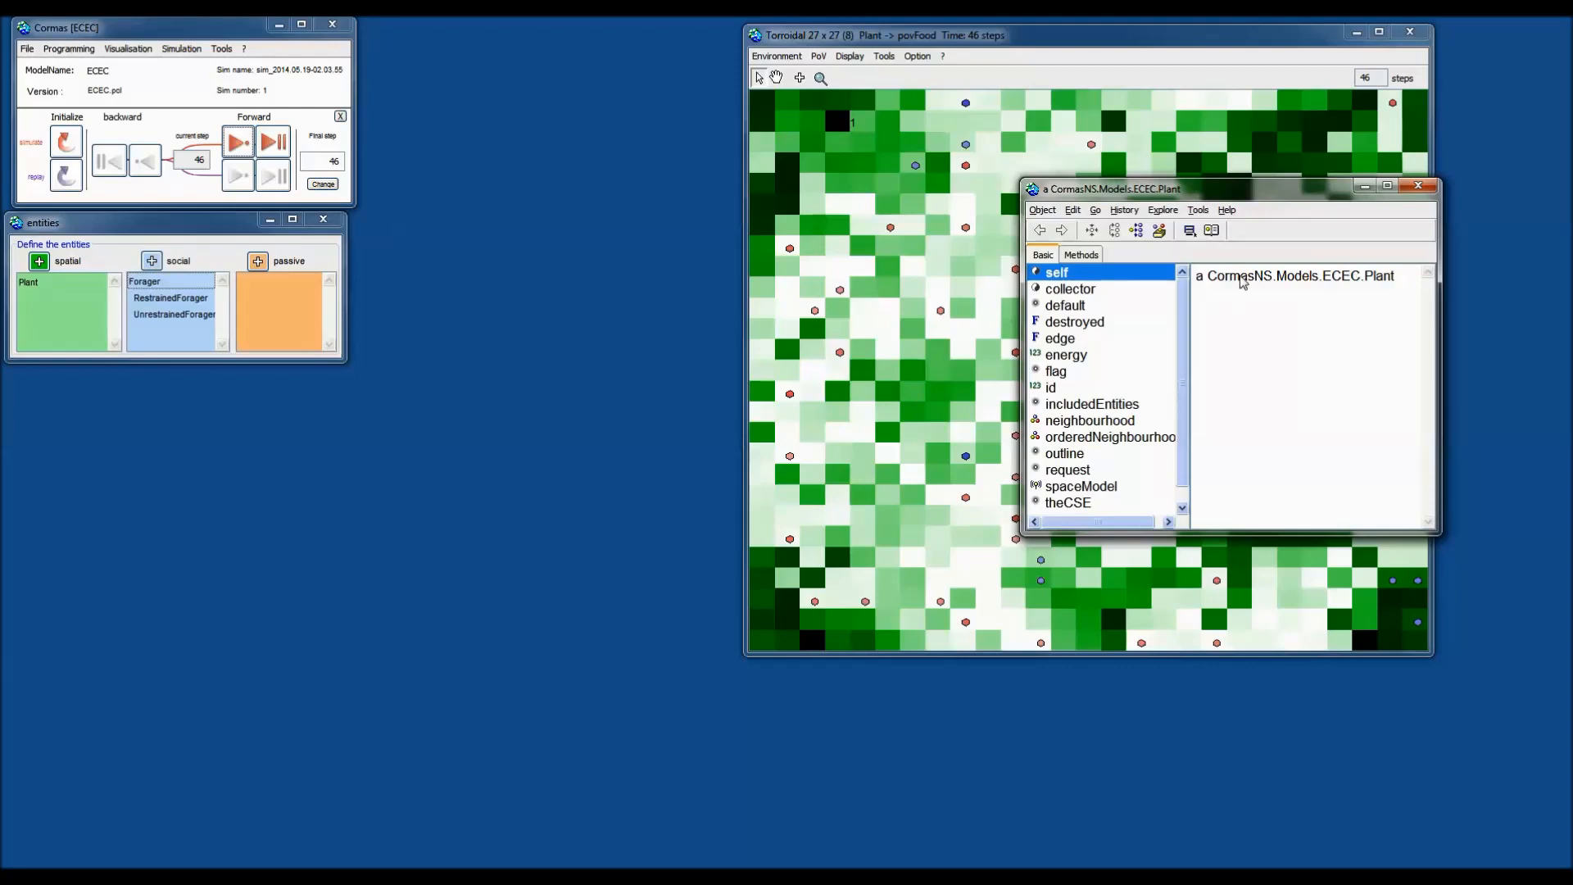
{"action": "left_click", "coordinate": [1414, 191]}
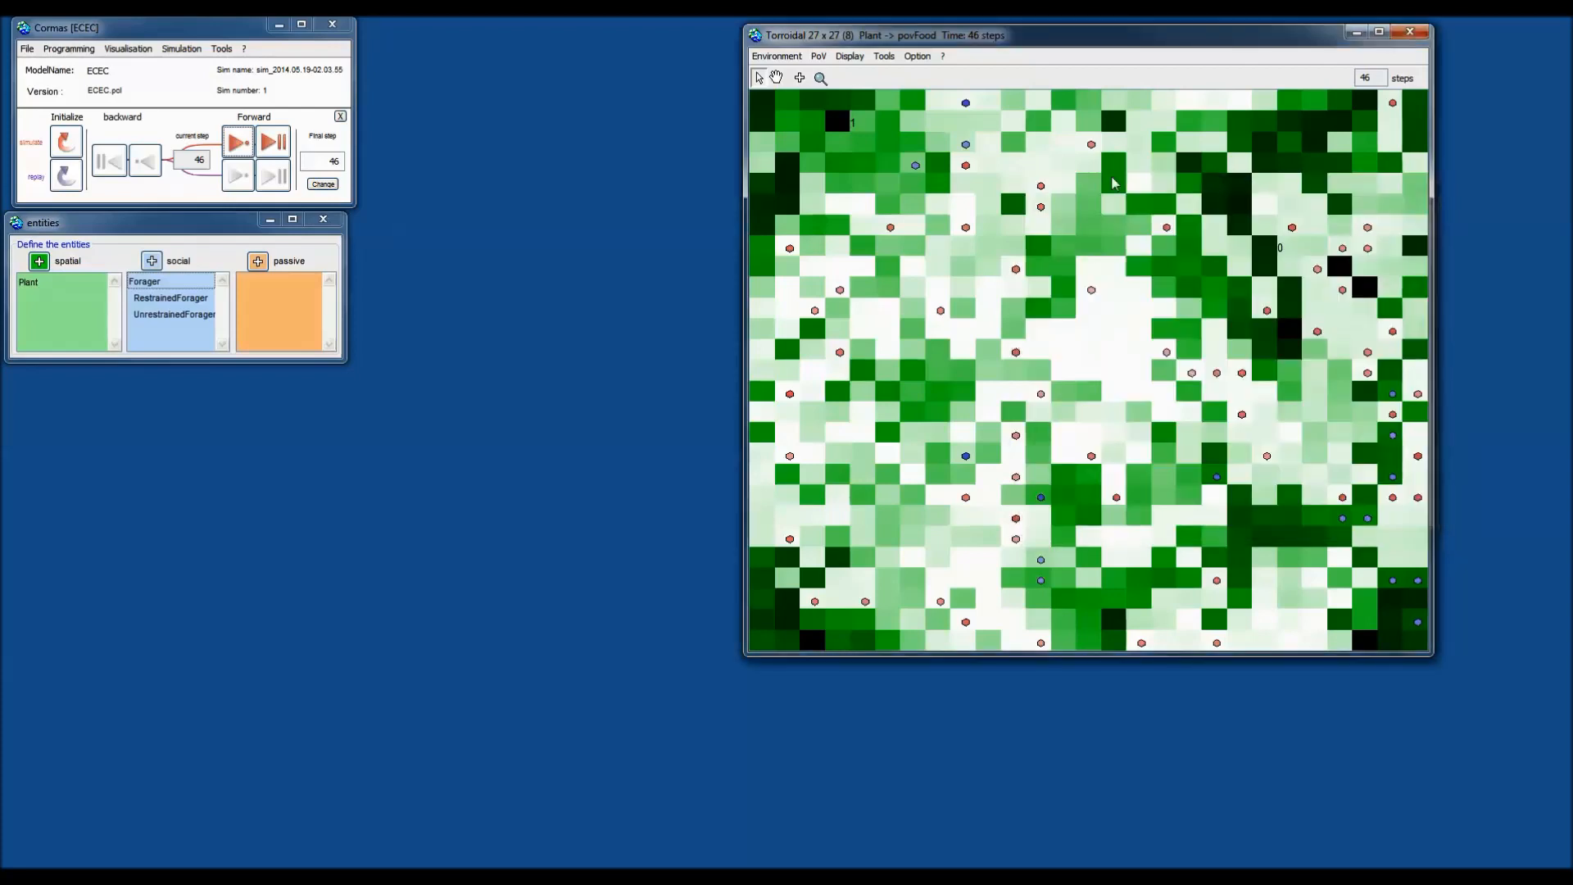
Open a Visual Inspector on RestrainedForager-8, then reposition and enlarge its window.
{"action": "right_click", "coordinate": [966, 201]}
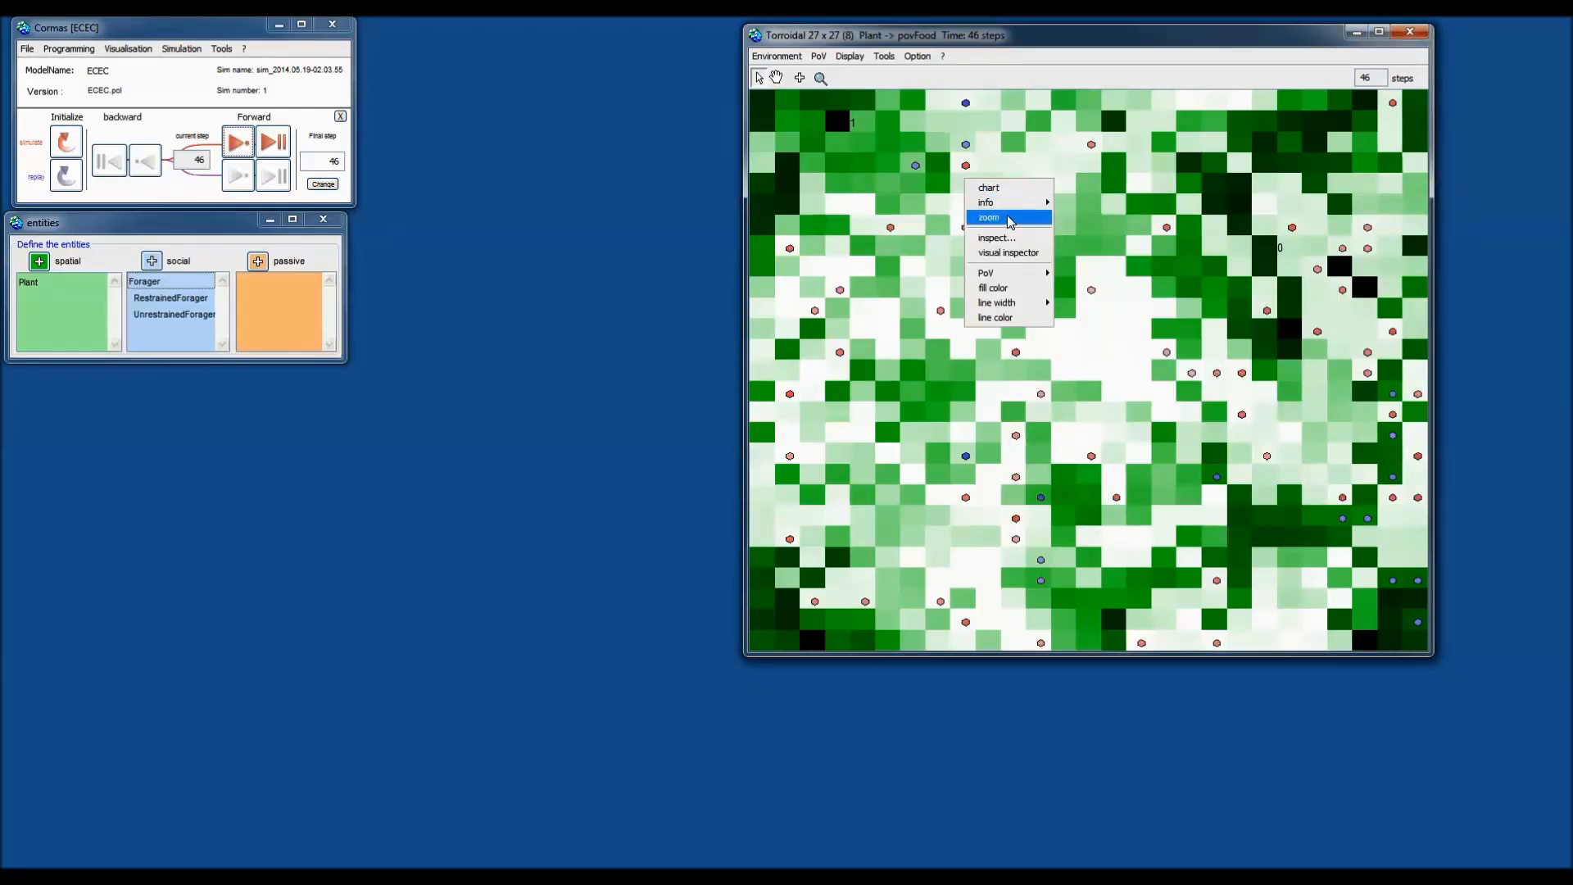
{"action": "mouse_move", "coordinate": [1014, 213]}
{"action": "left_click", "coordinate": [966, 85]}
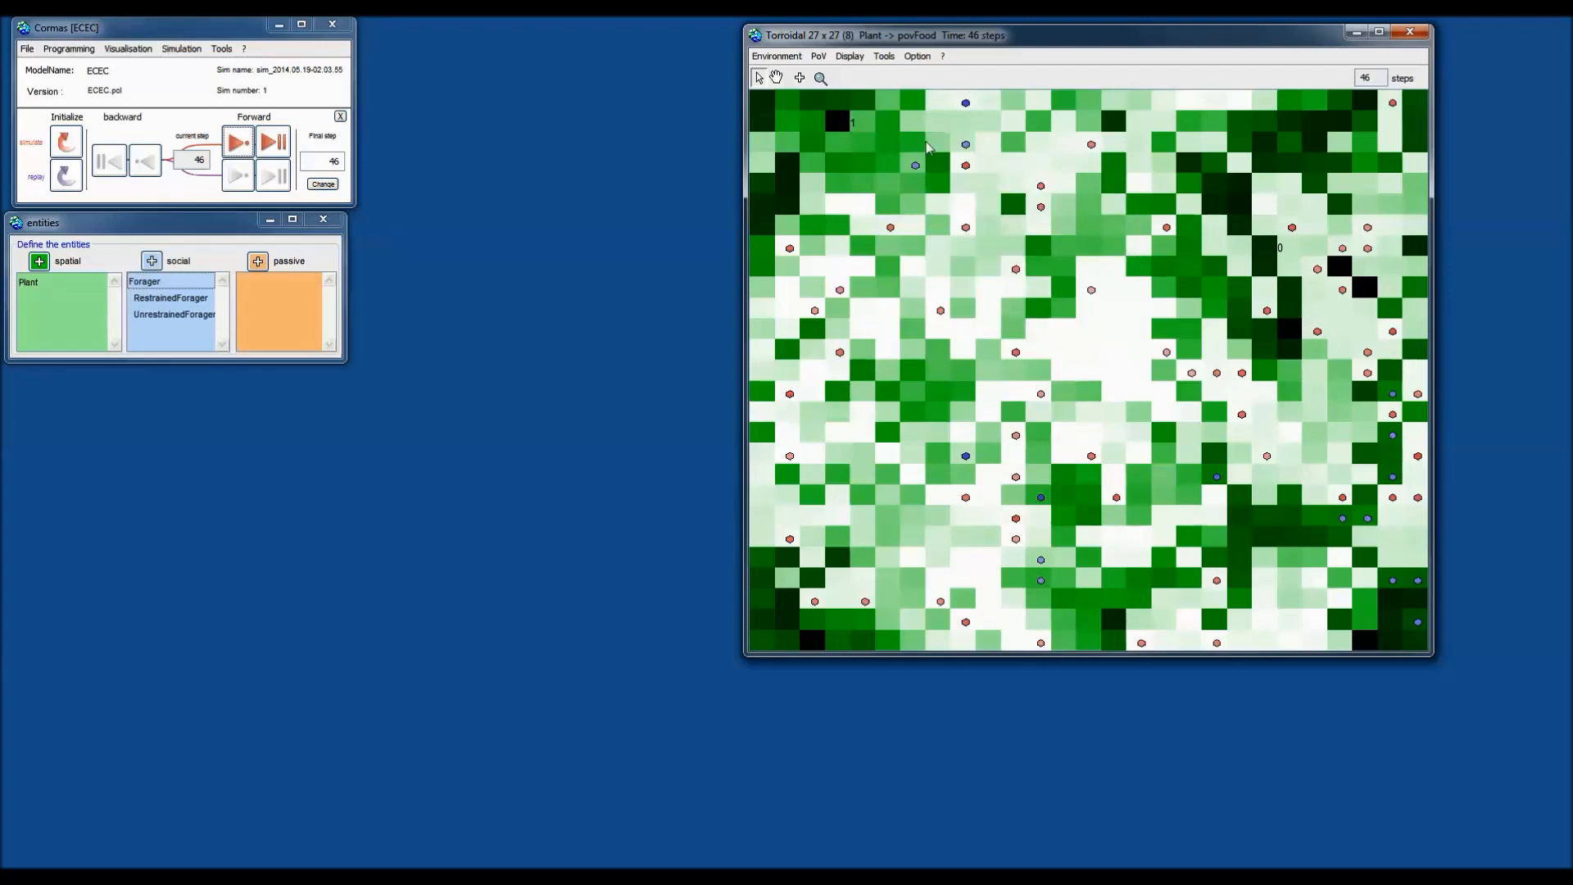
{"action": "right_click", "coordinate": [915, 165]}
{"action": "mouse_move", "coordinate": [955, 187]}
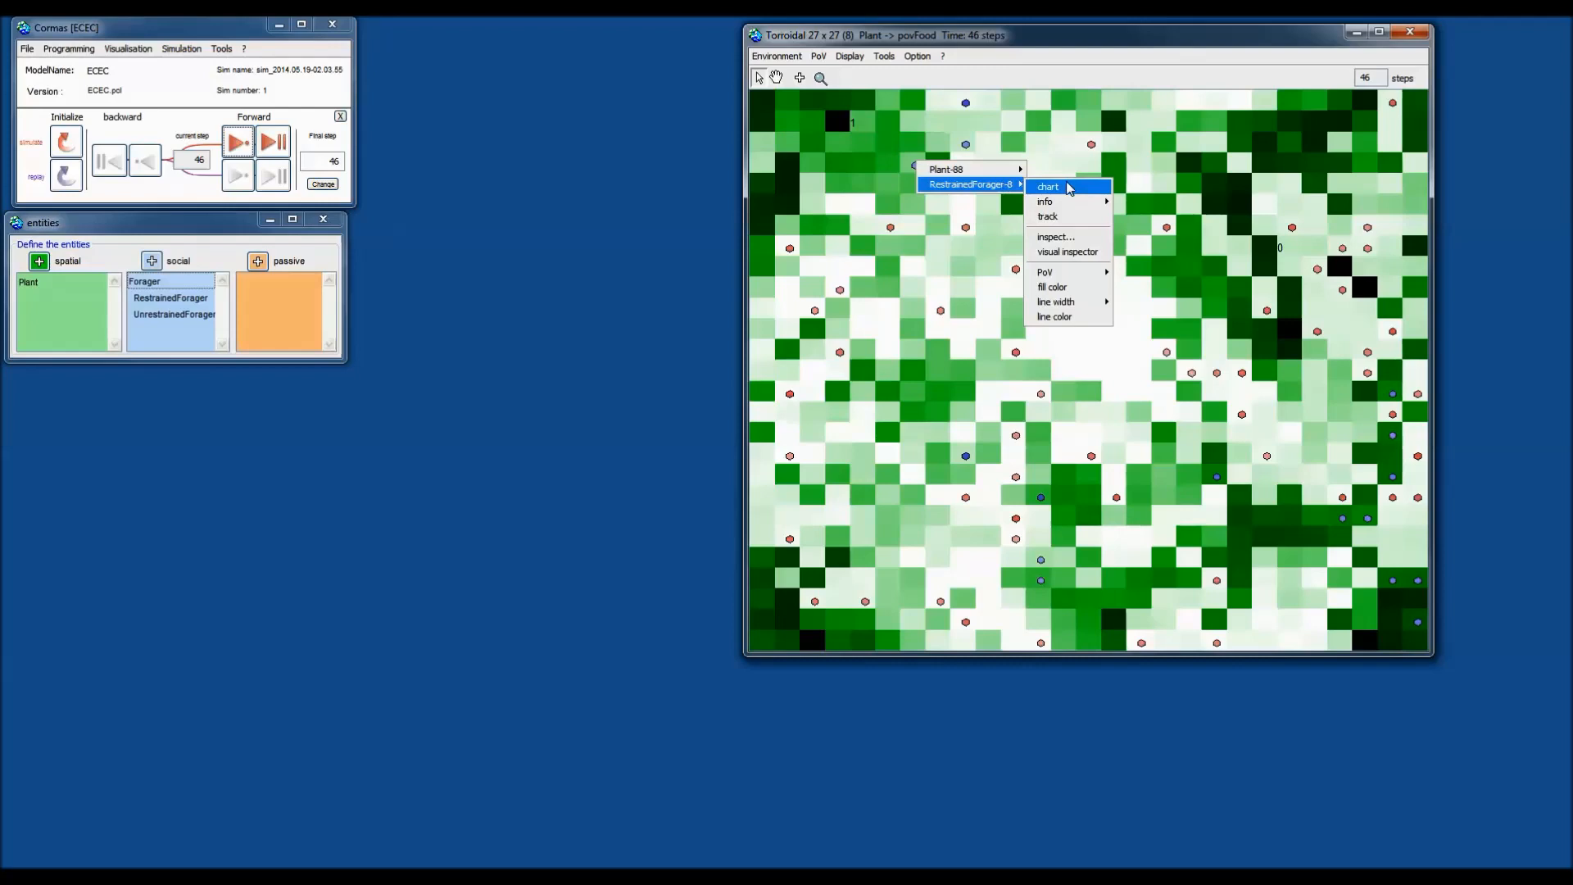
{"action": "left_click", "coordinate": [1073, 252]}
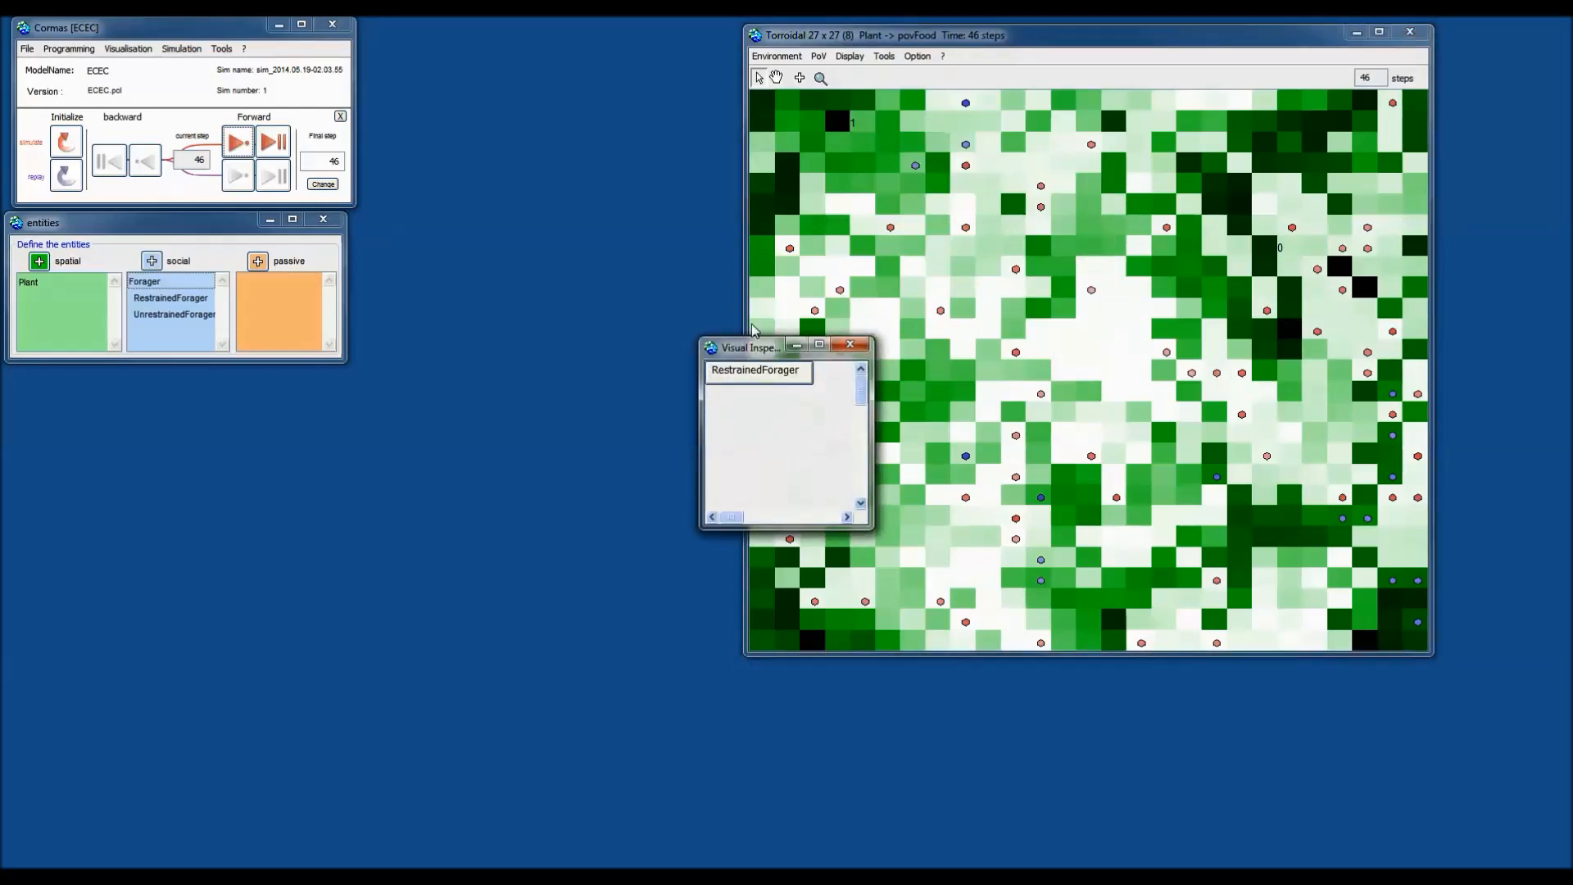
{"action": "left_click_drag", "start_coordinate": [754, 352], "coordinate": [1105, 214]}
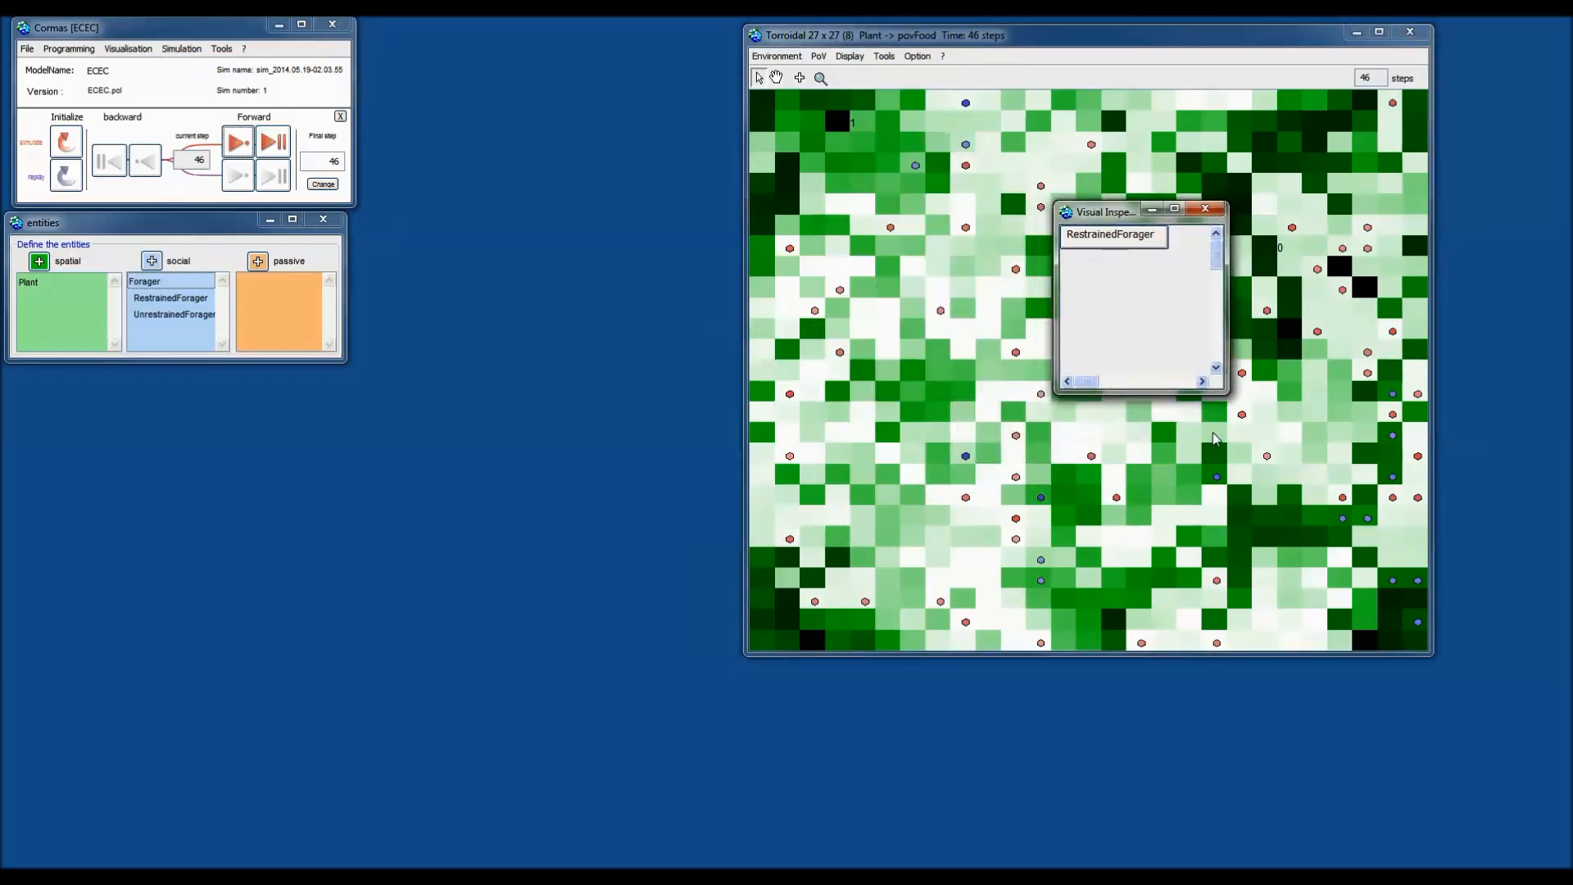
{"action": "left_click_drag", "start_coordinate": [1225, 397], "coordinate": [1288, 449]}
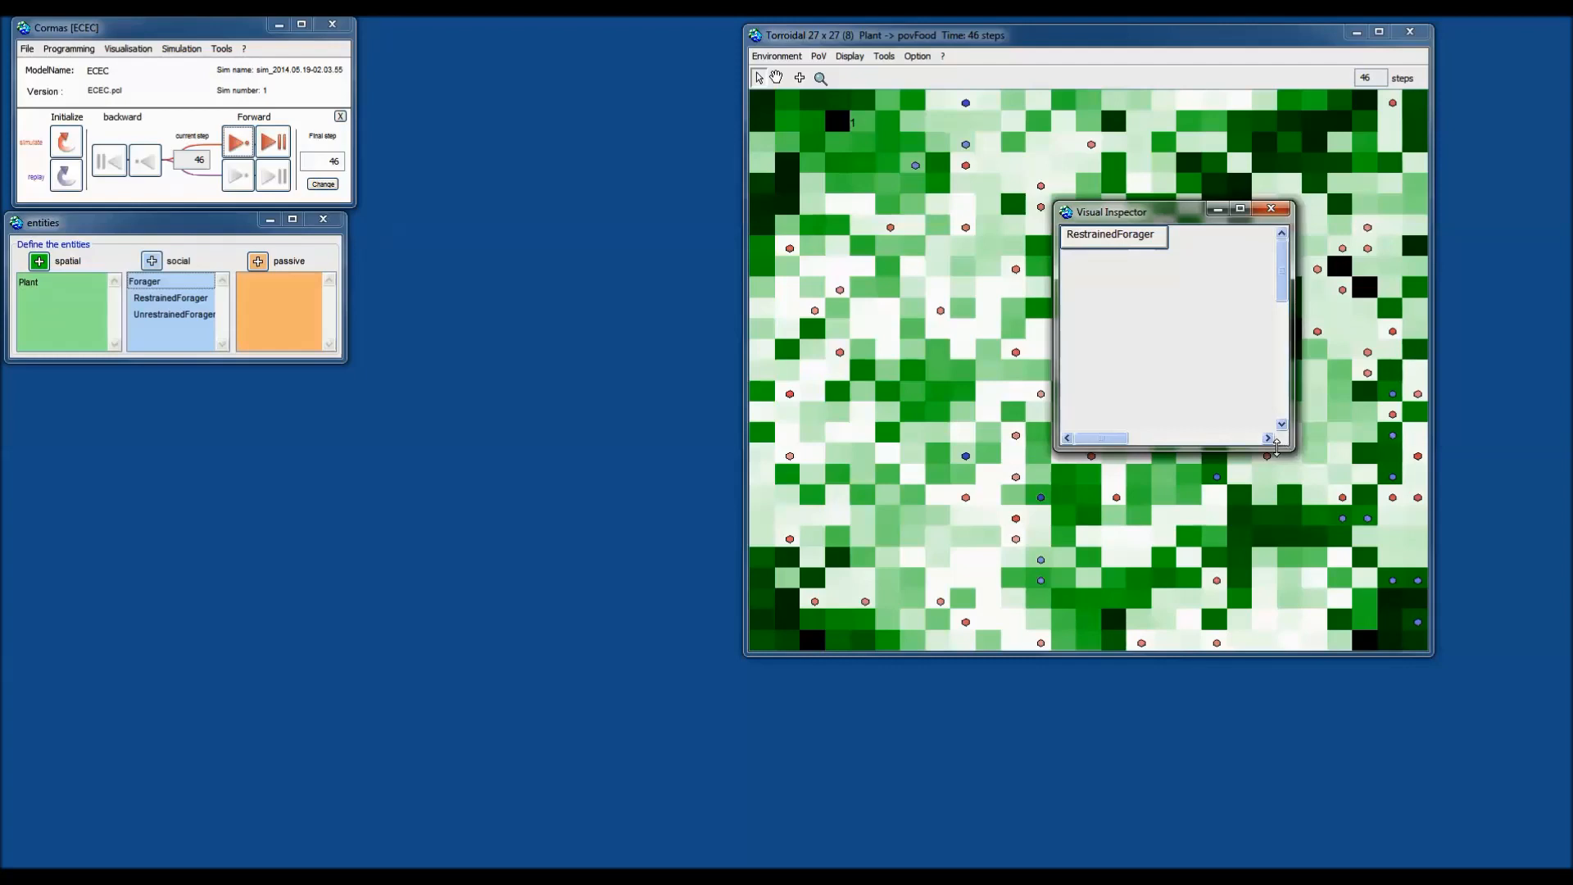
Expand RestrainedForager-8's attributes and add the Plant from its patch, expanded.
{"action": "left_click", "coordinate": [1112, 250]}
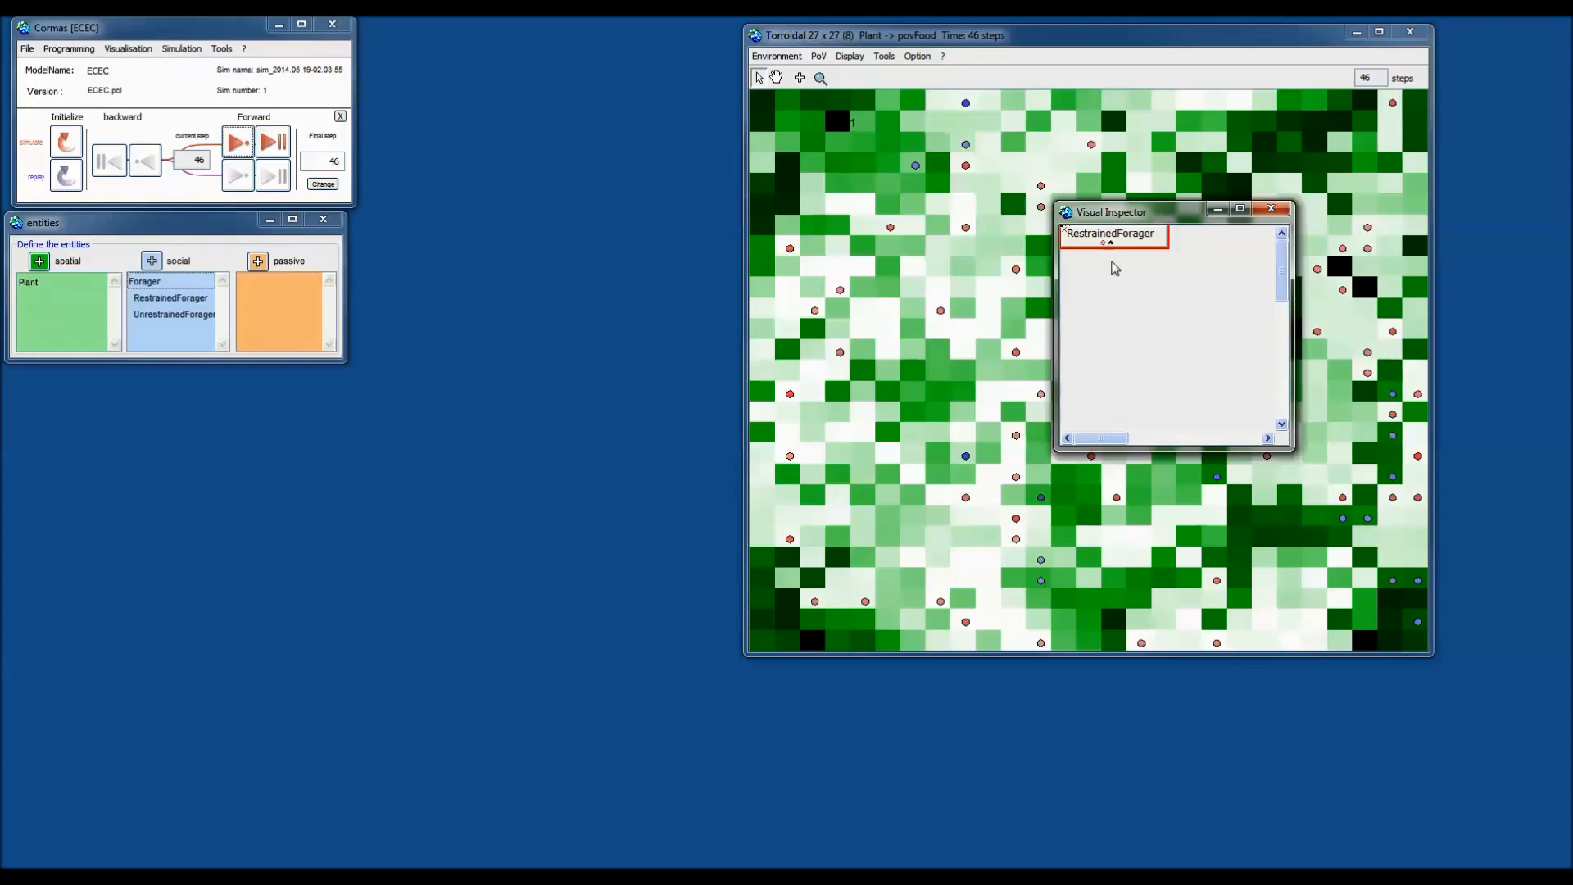
{"action": "left_click", "coordinate": [1123, 287]}
{"action": "left_click", "coordinate": [1127, 239]}
{"action": "left_click", "coordinate": [1108, 244]}
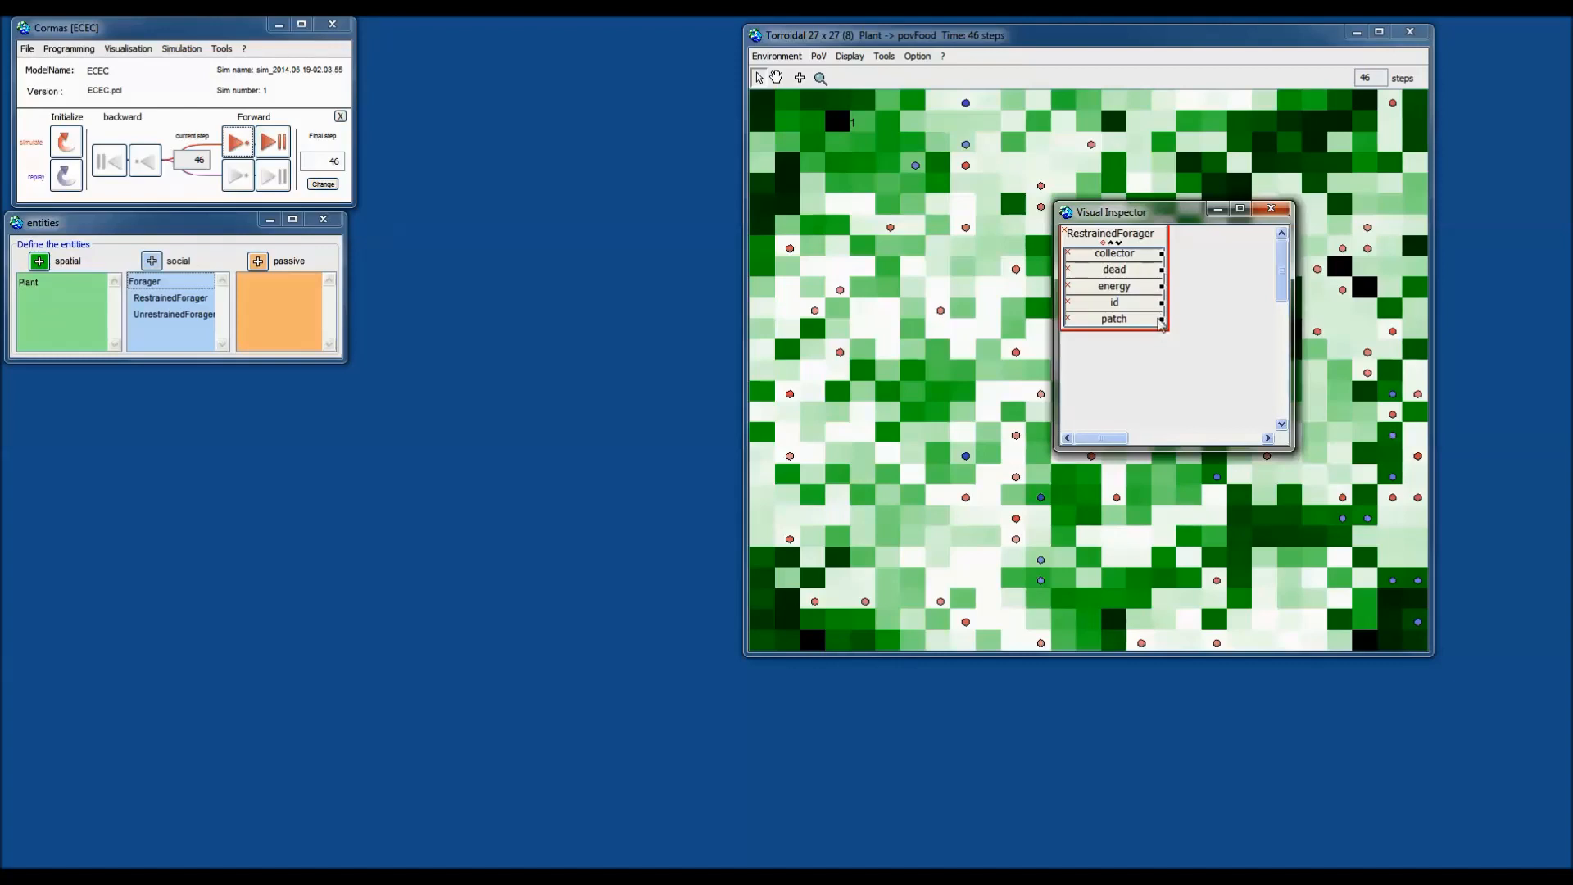
{"action": "left_click", "coordinate": [1162, 320]}
{"action": "left_click", "coordinate": [1194, 340]}
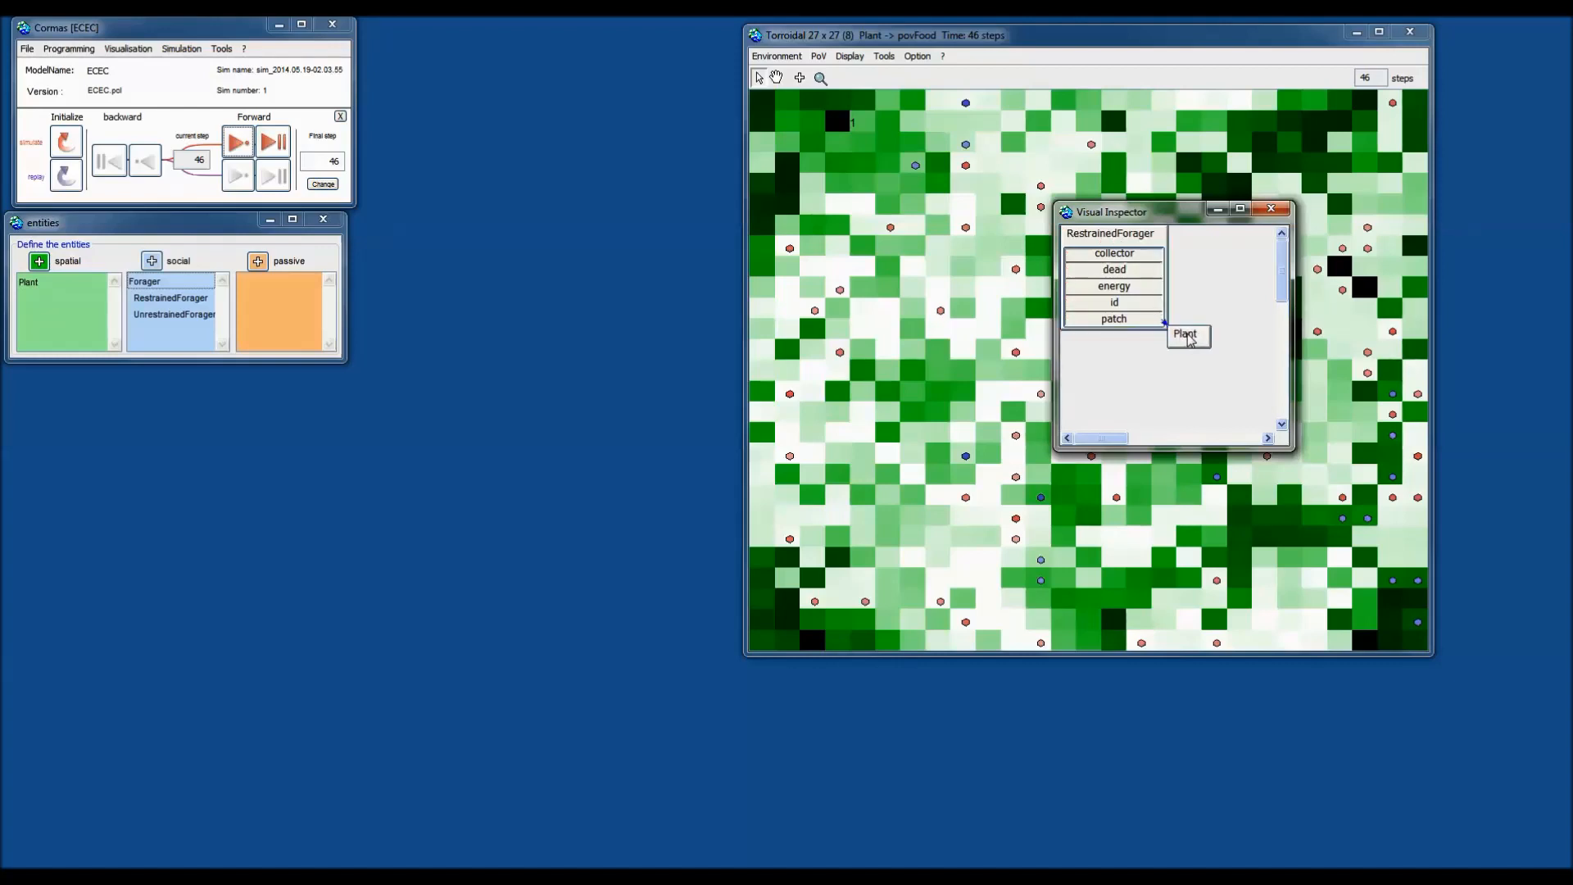
{"action": "left_click", "coordinate": [1194, 343]}
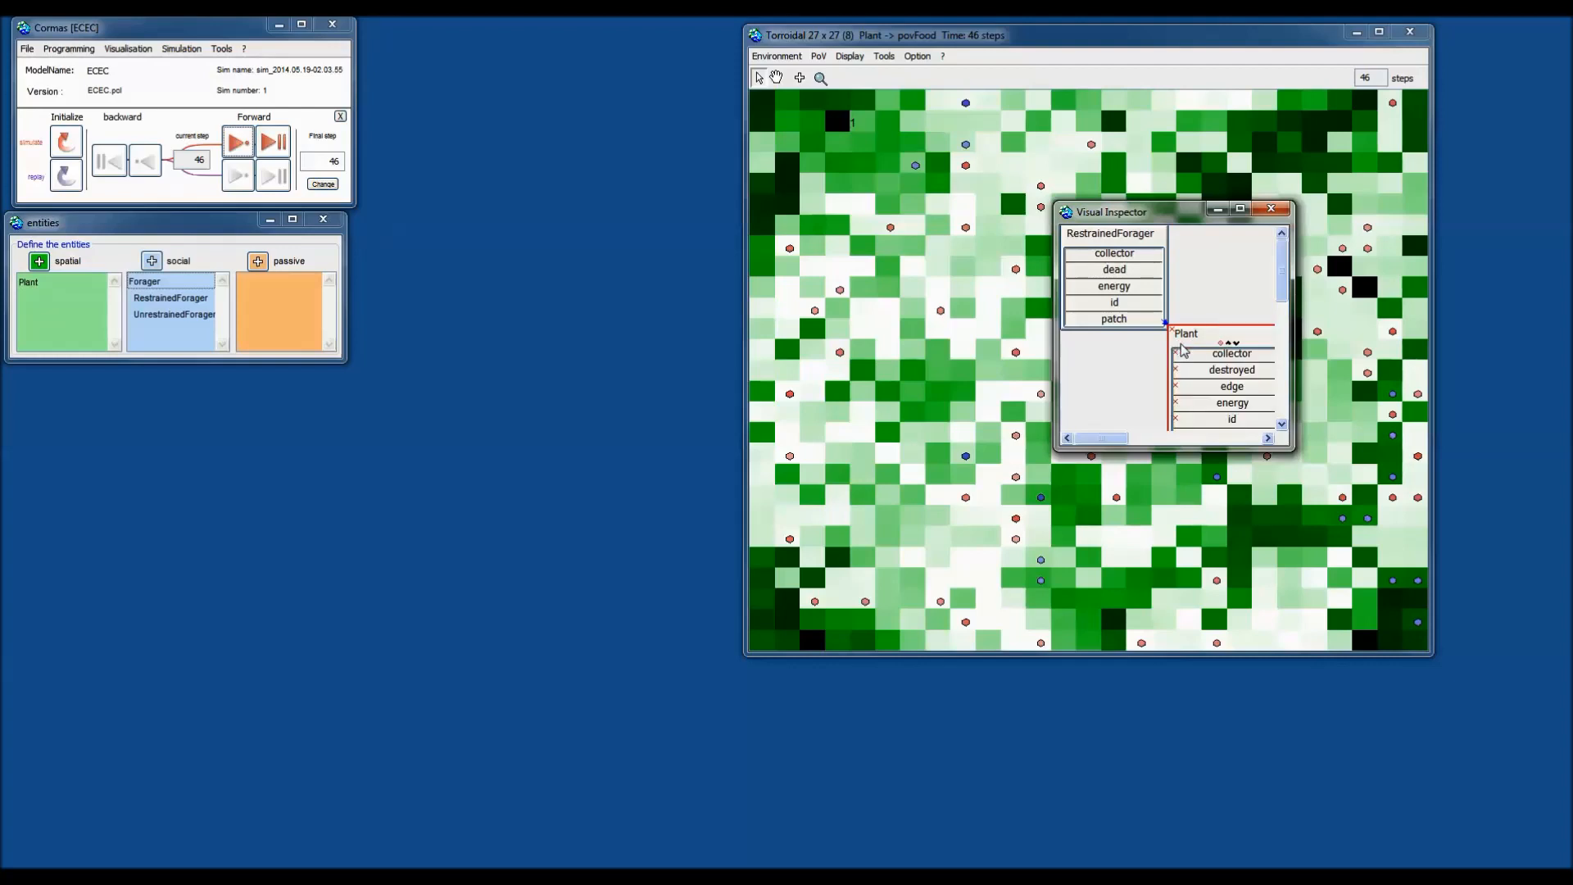
Enlarge the inspector and rearrange the RestrainedForager and Plant boxes so both fit.
{"action": "left_click_drag", "start_coordinate": [1294, 290], "coordinate": [1414, 295]}
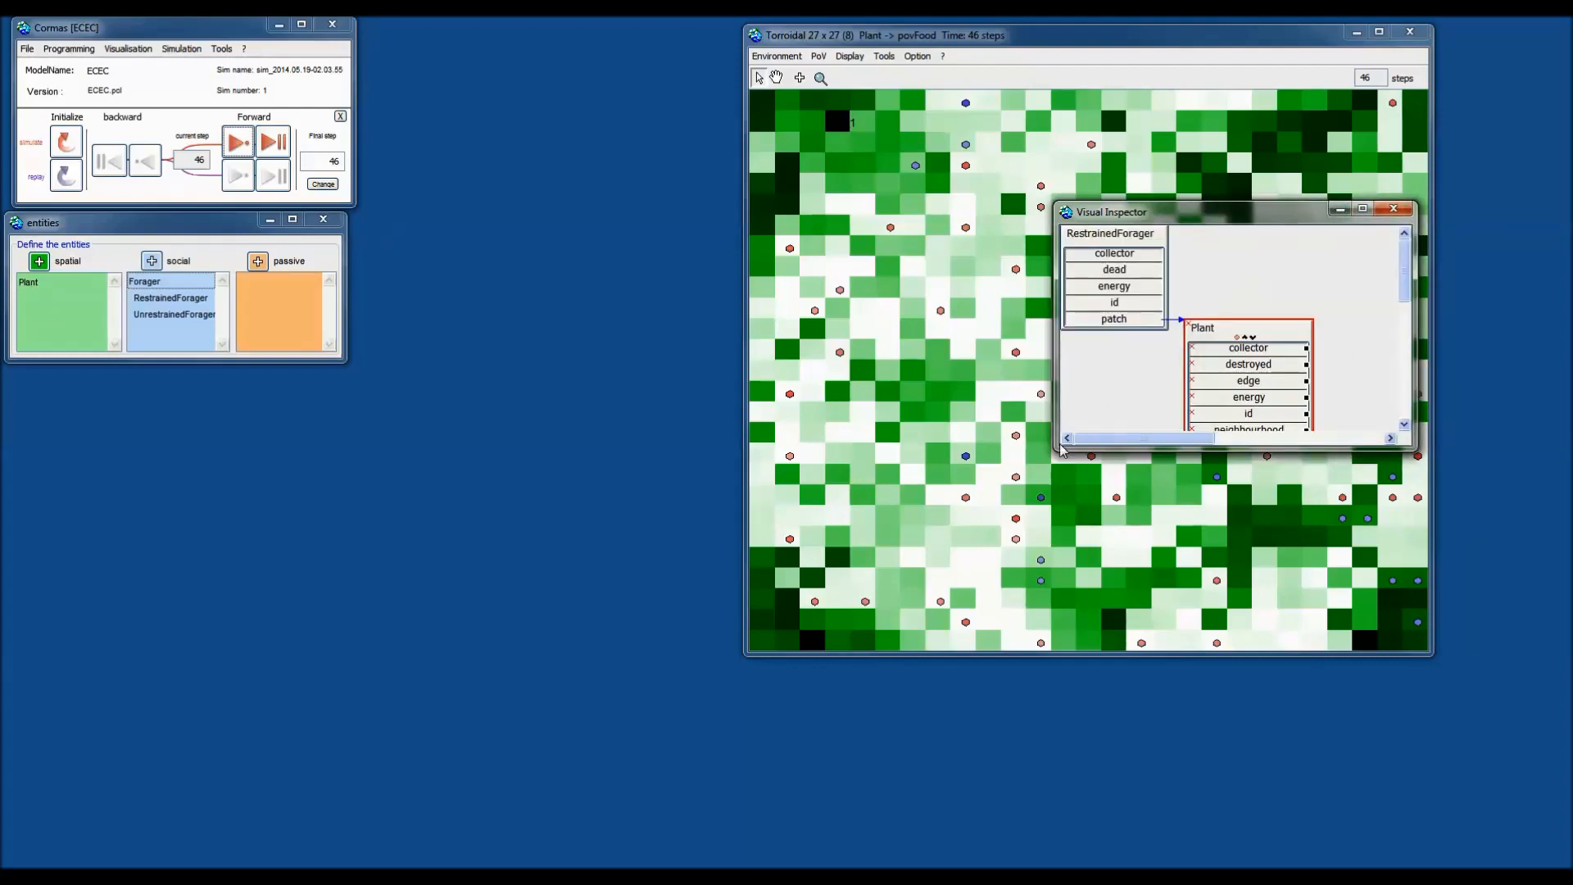
{"action": "left_click_drag", "start_coordinate": [1056, 449], "coordinate": [971, 520]}
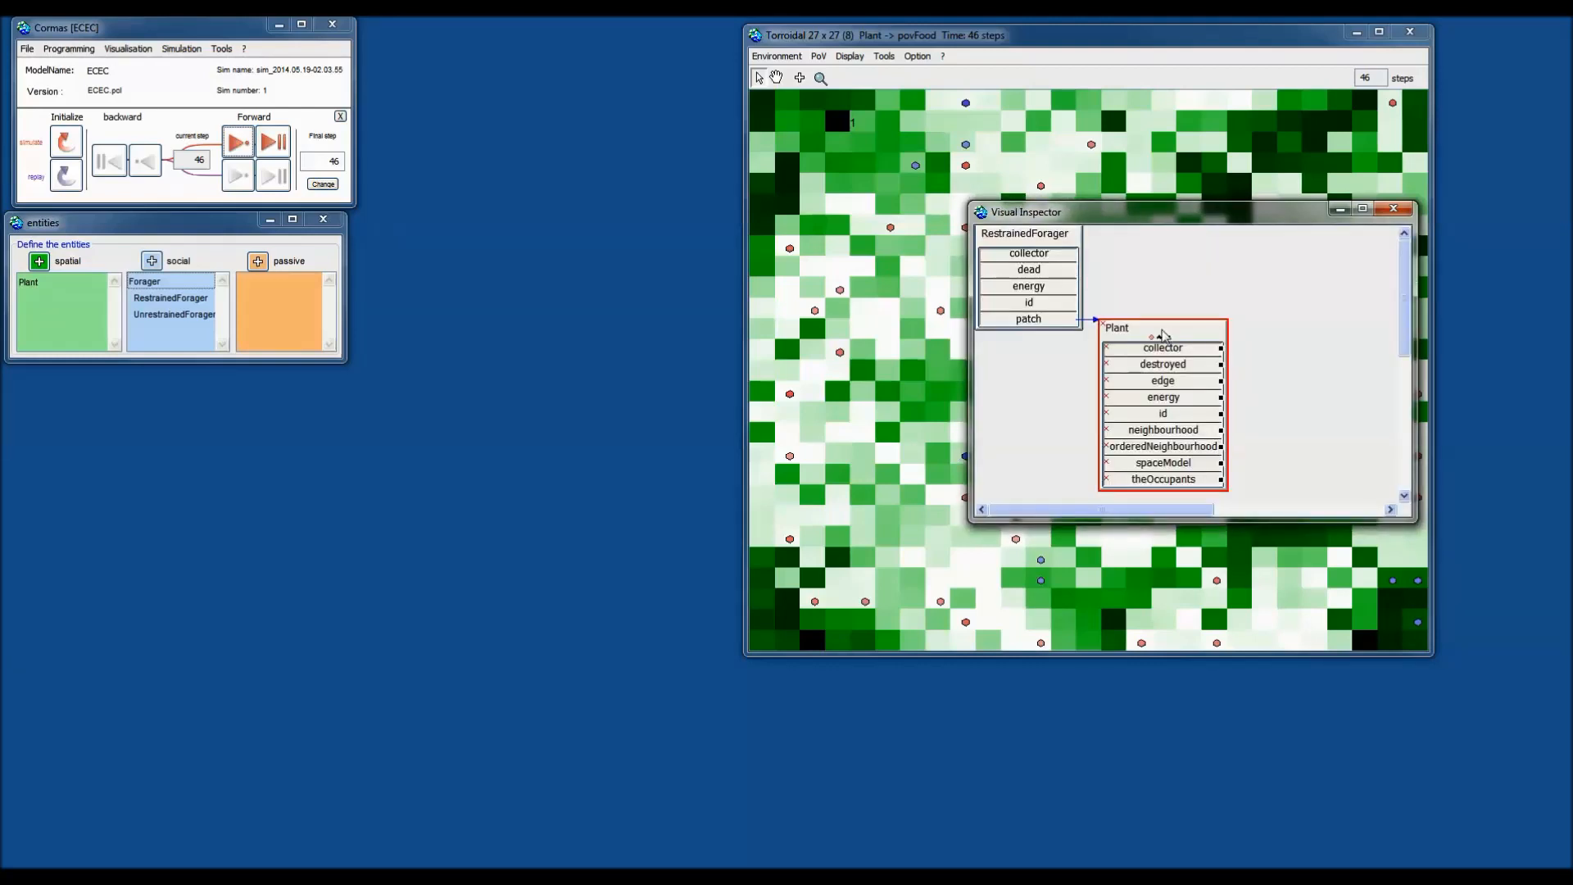
{"action": "left_click_drag", "start_coordinate": [1171, 336], "coordinate": [1268, 302]}
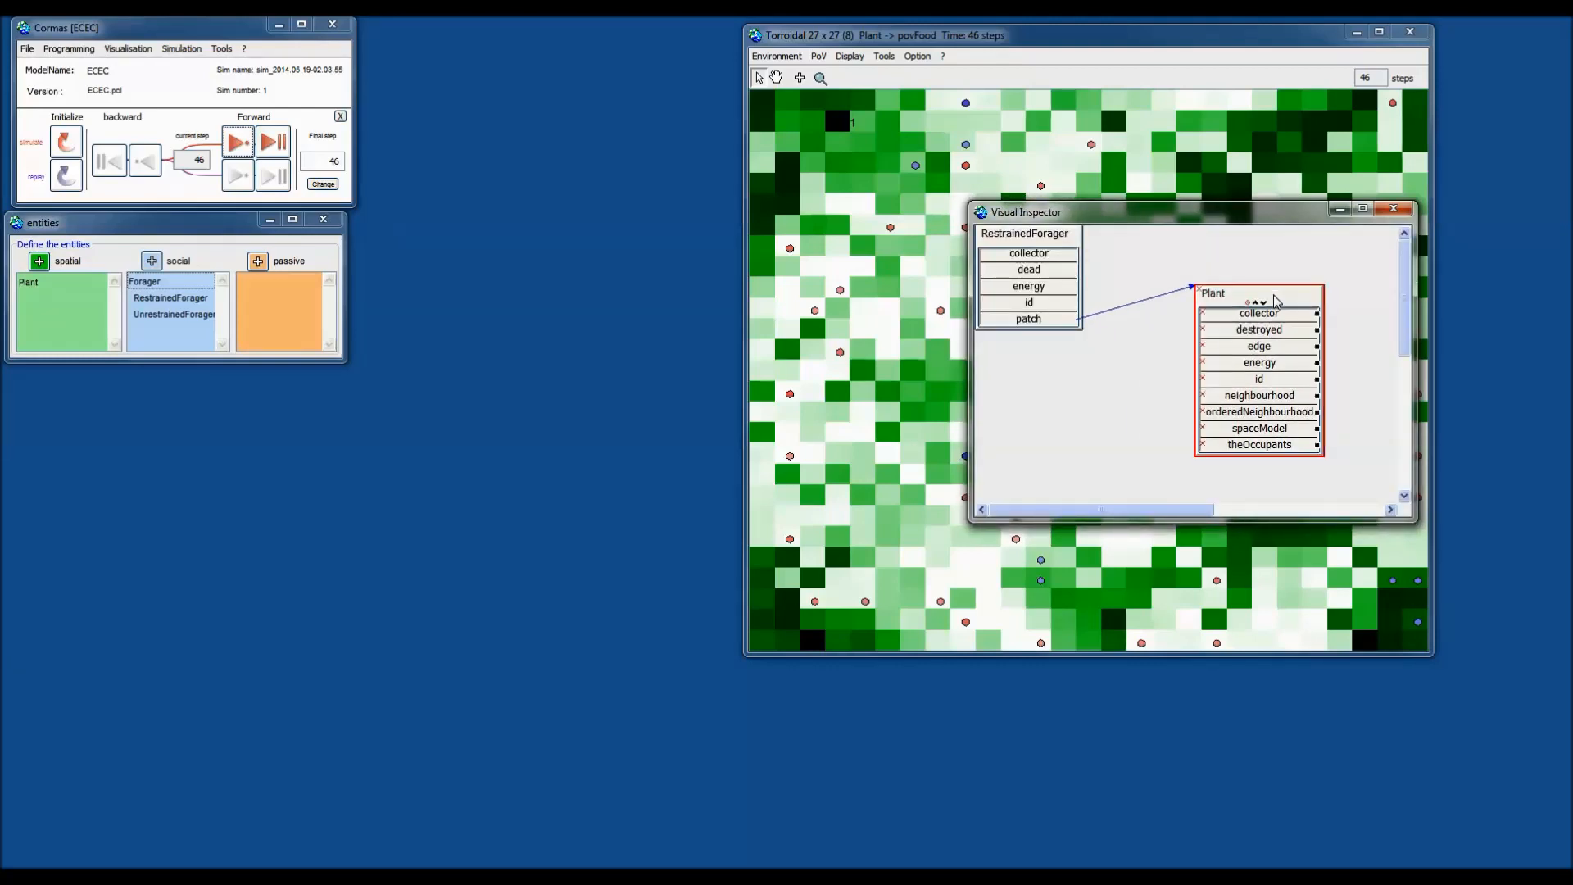
{"action": "left_click_drag", "start_coordinate": [1052, 238], "coordinate": [1074, 275]}
{"action": "left_click", "coordinate": [1156, 246]}
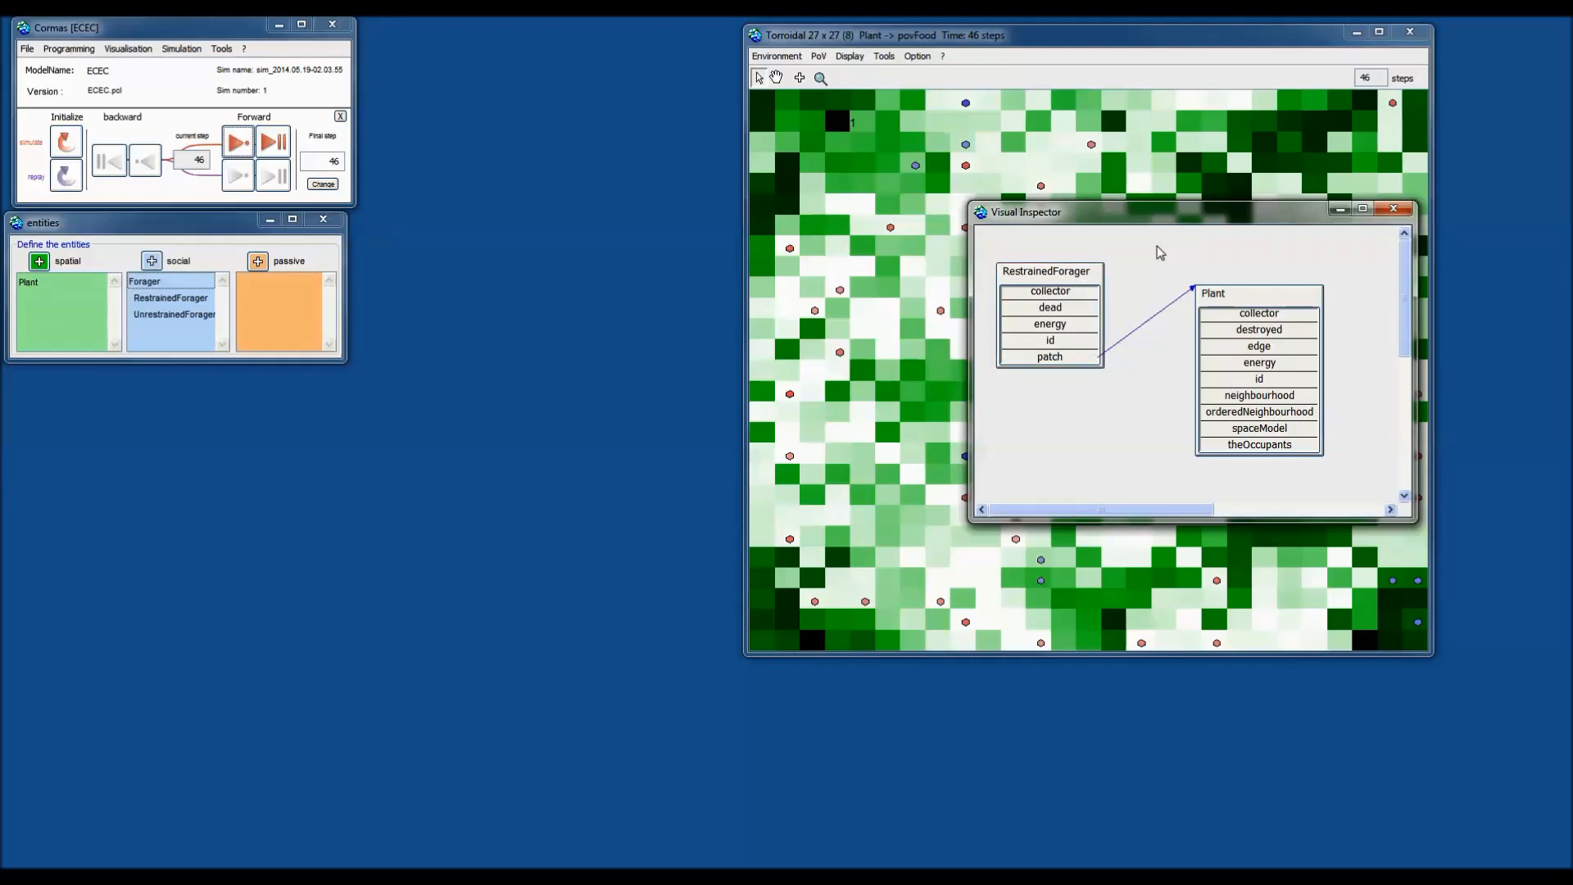
Close the Visual Inspector and browse the grid cell's PoV options without choosing anything.
{"action": "left_click", "coordinate": [1394, 211]}
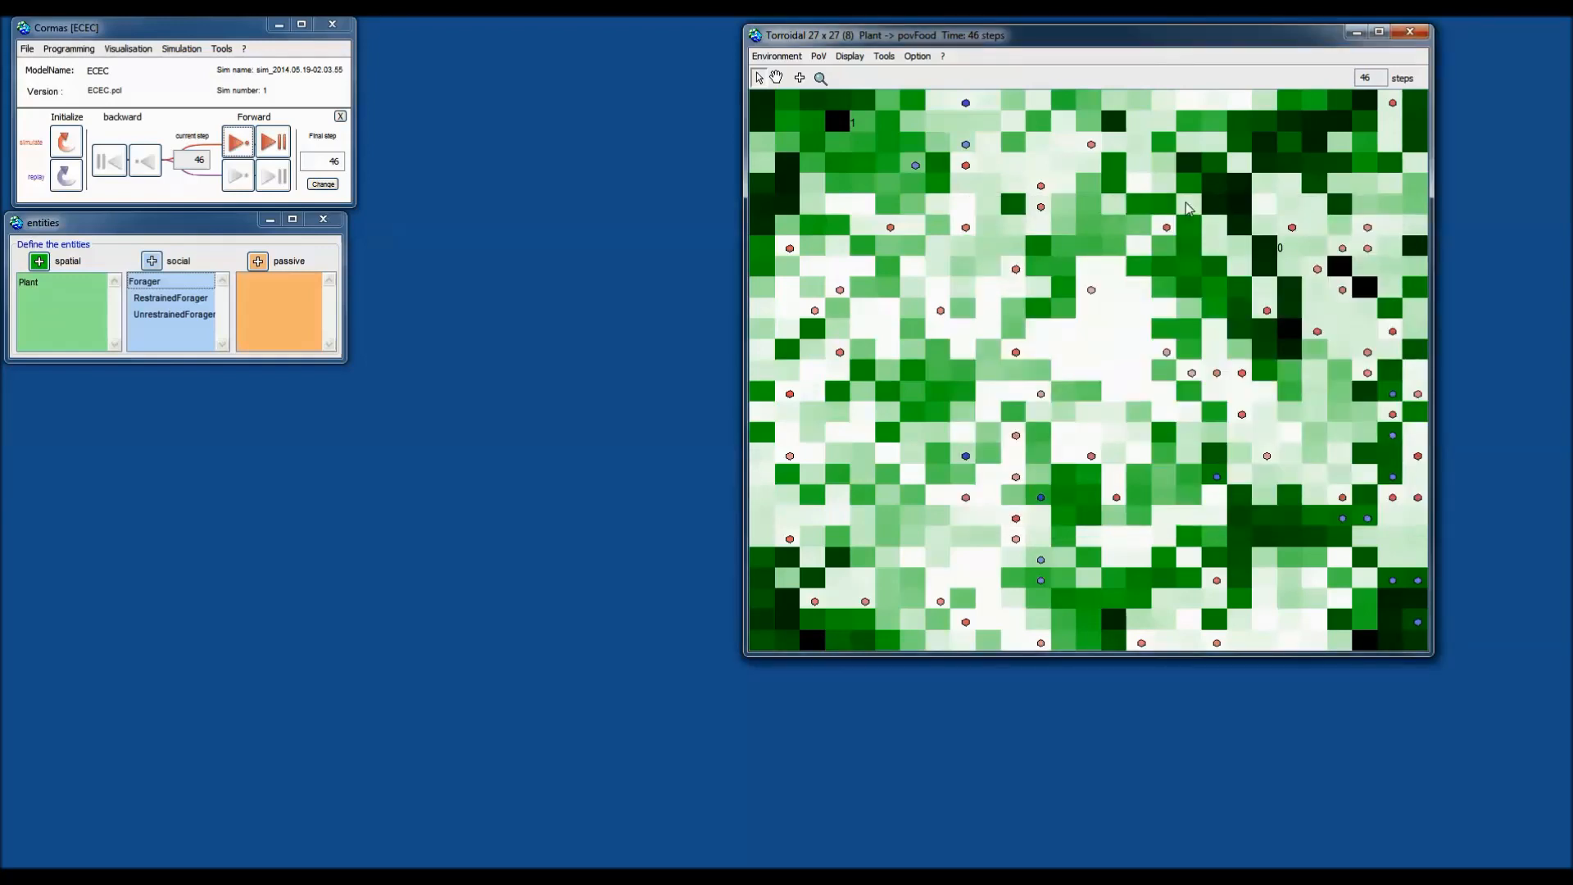
{"action": "right_click", "coordinate": [915, 183]}
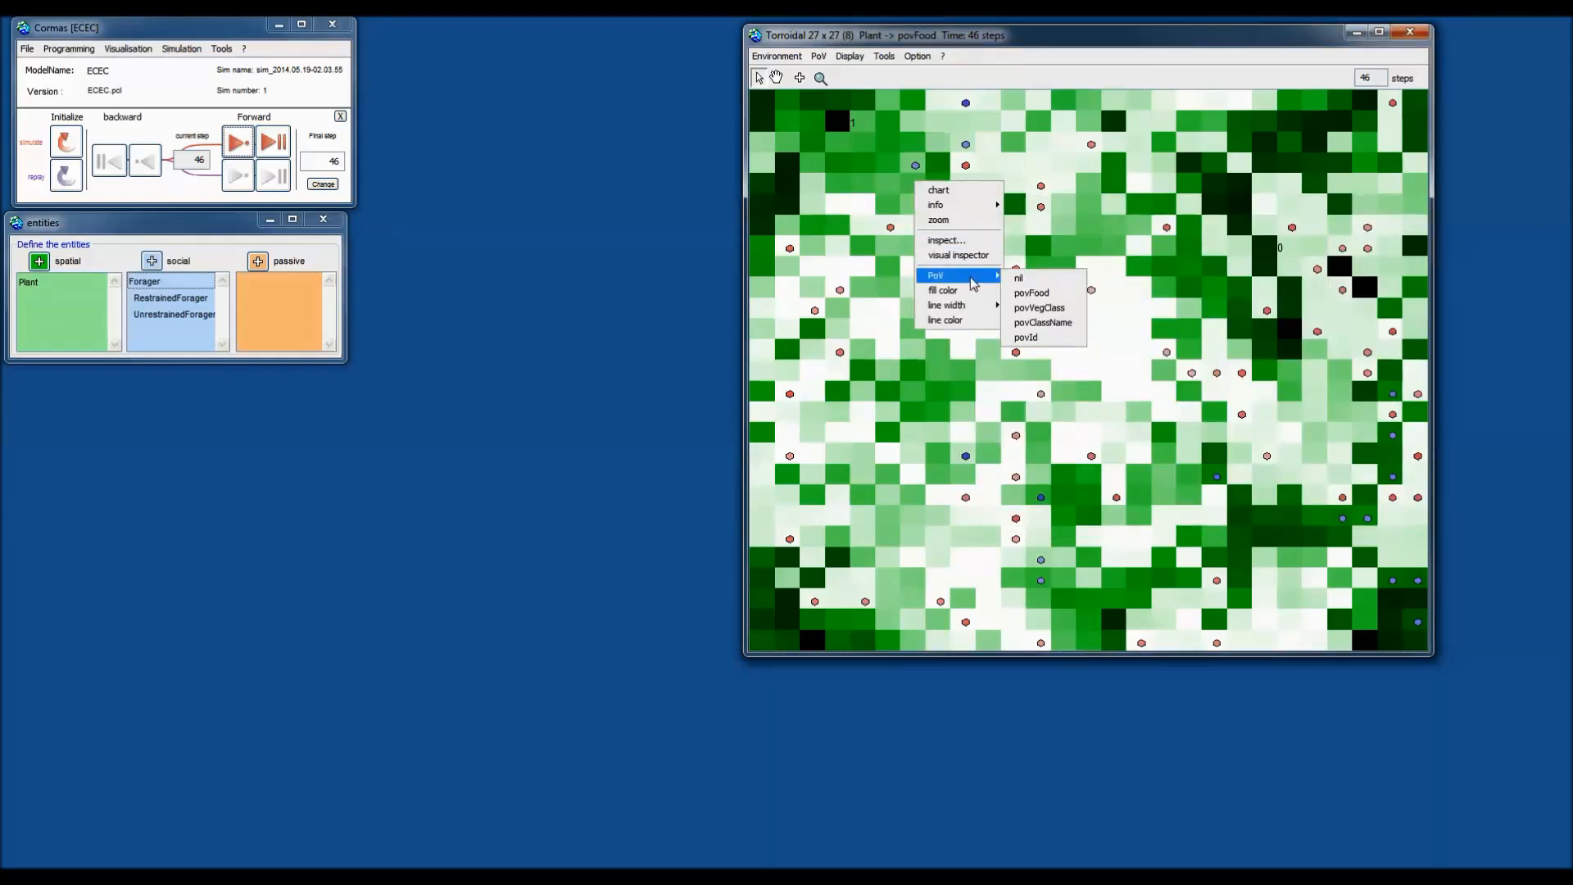
{"action": "left_click", "coordinate": [978, 82]}
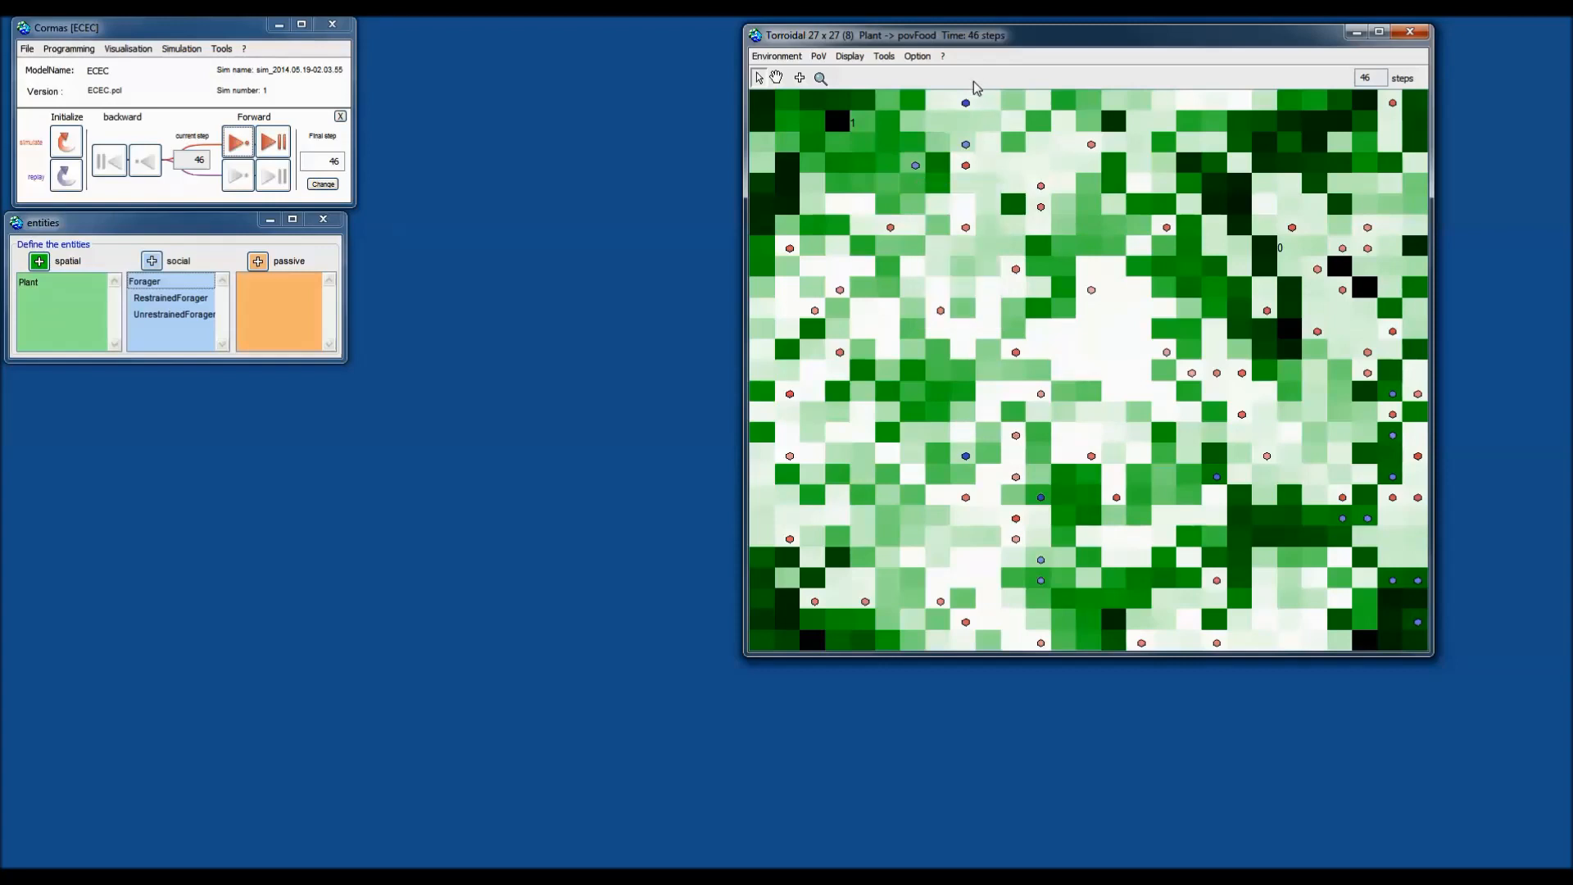
{"action": "right_click", "coordinate": [942, 214]}
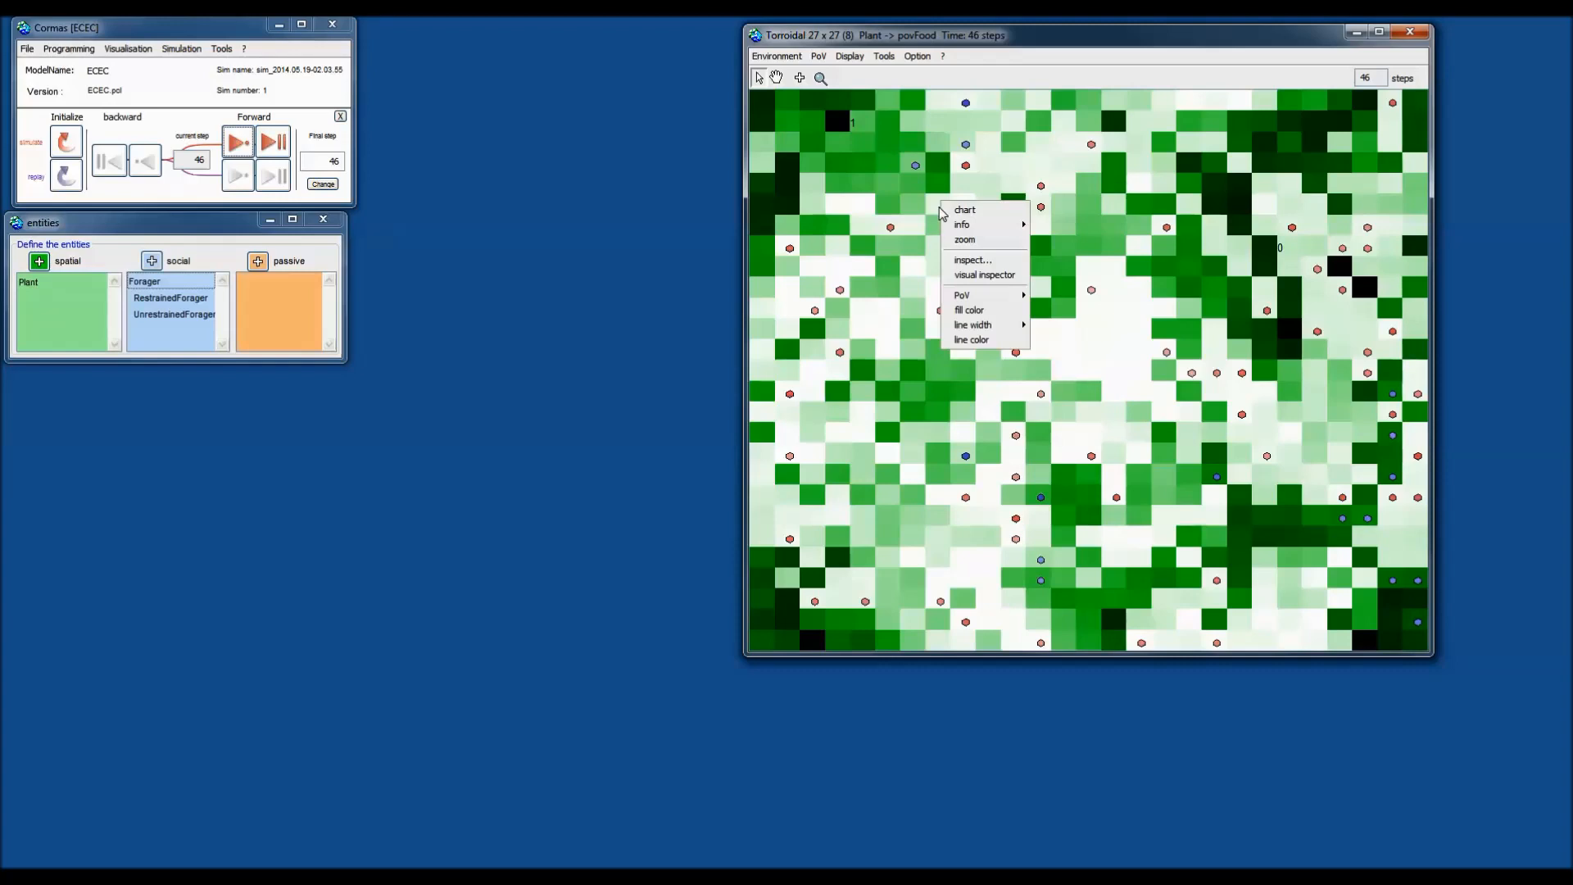
{"action": "mouse_move", "coordinate": [958, 296]}
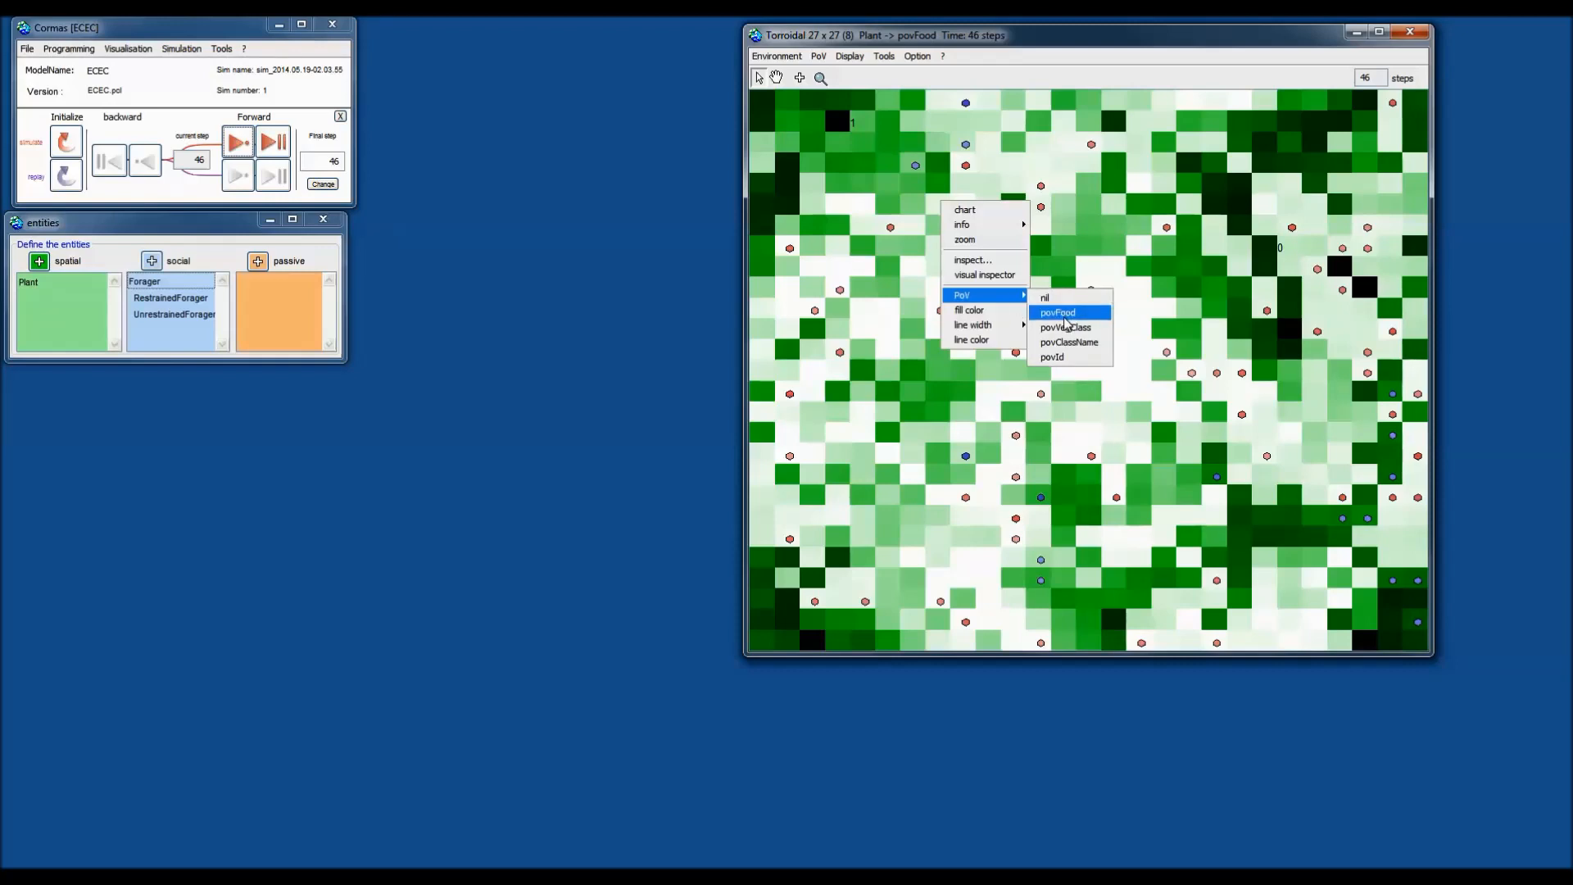
{"action": "left_click", "coordinate": [1048, 85]}
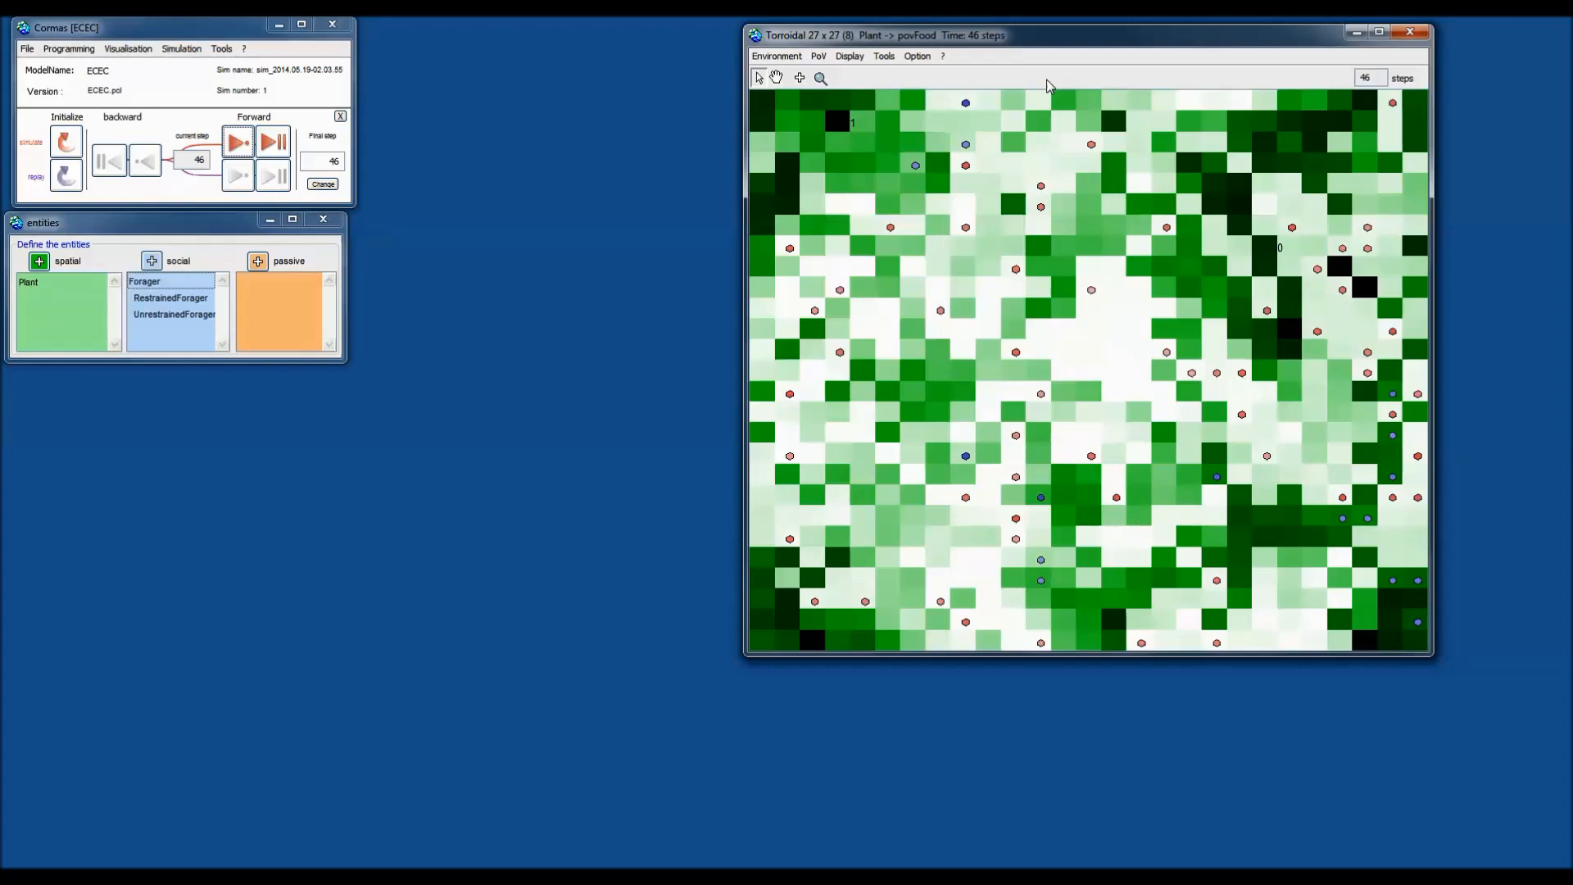
Display RestrainedForager-5 with the povClassName animal icon.
{"action": "right_click", "coordinate": [968, 105]}
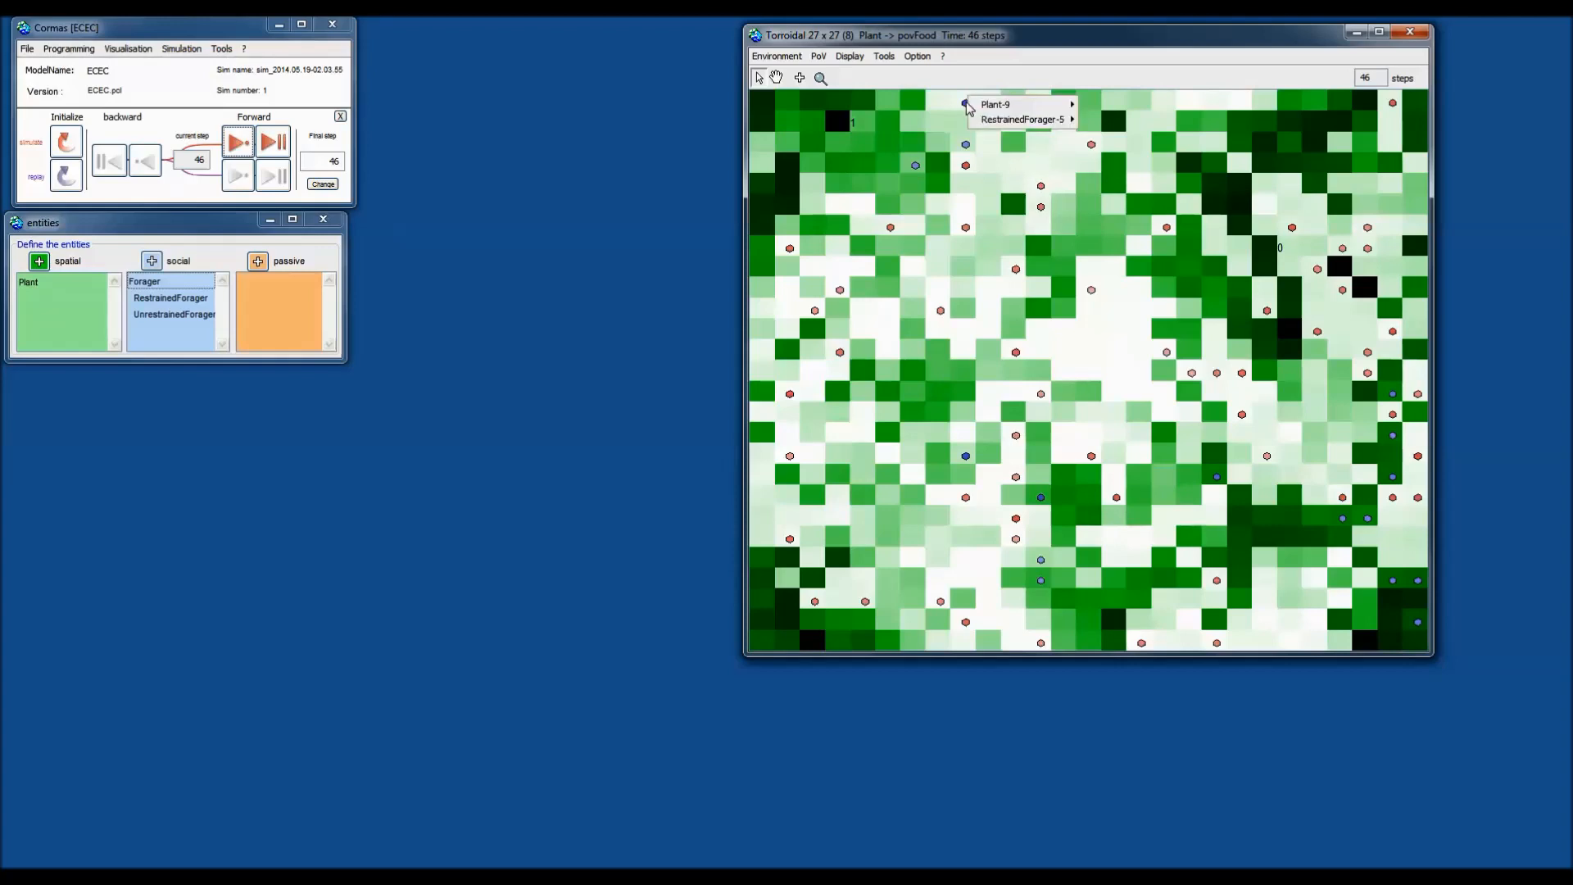
{"action": "left_click", "coordinate": [966, 77]}
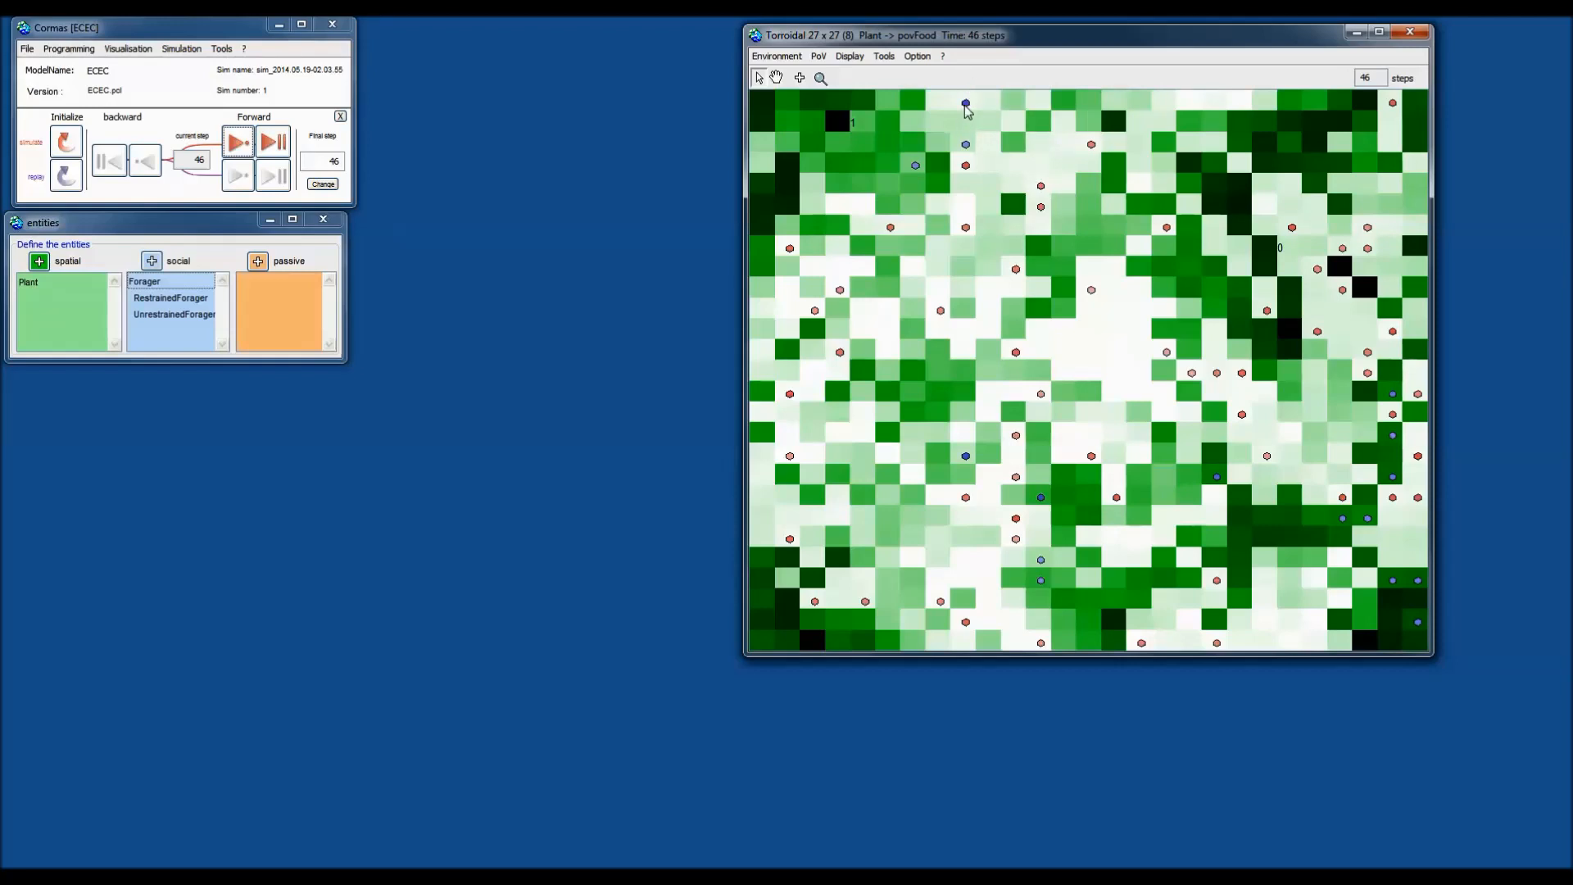
{"action": "right_click", "coordinate": [967, 108]}
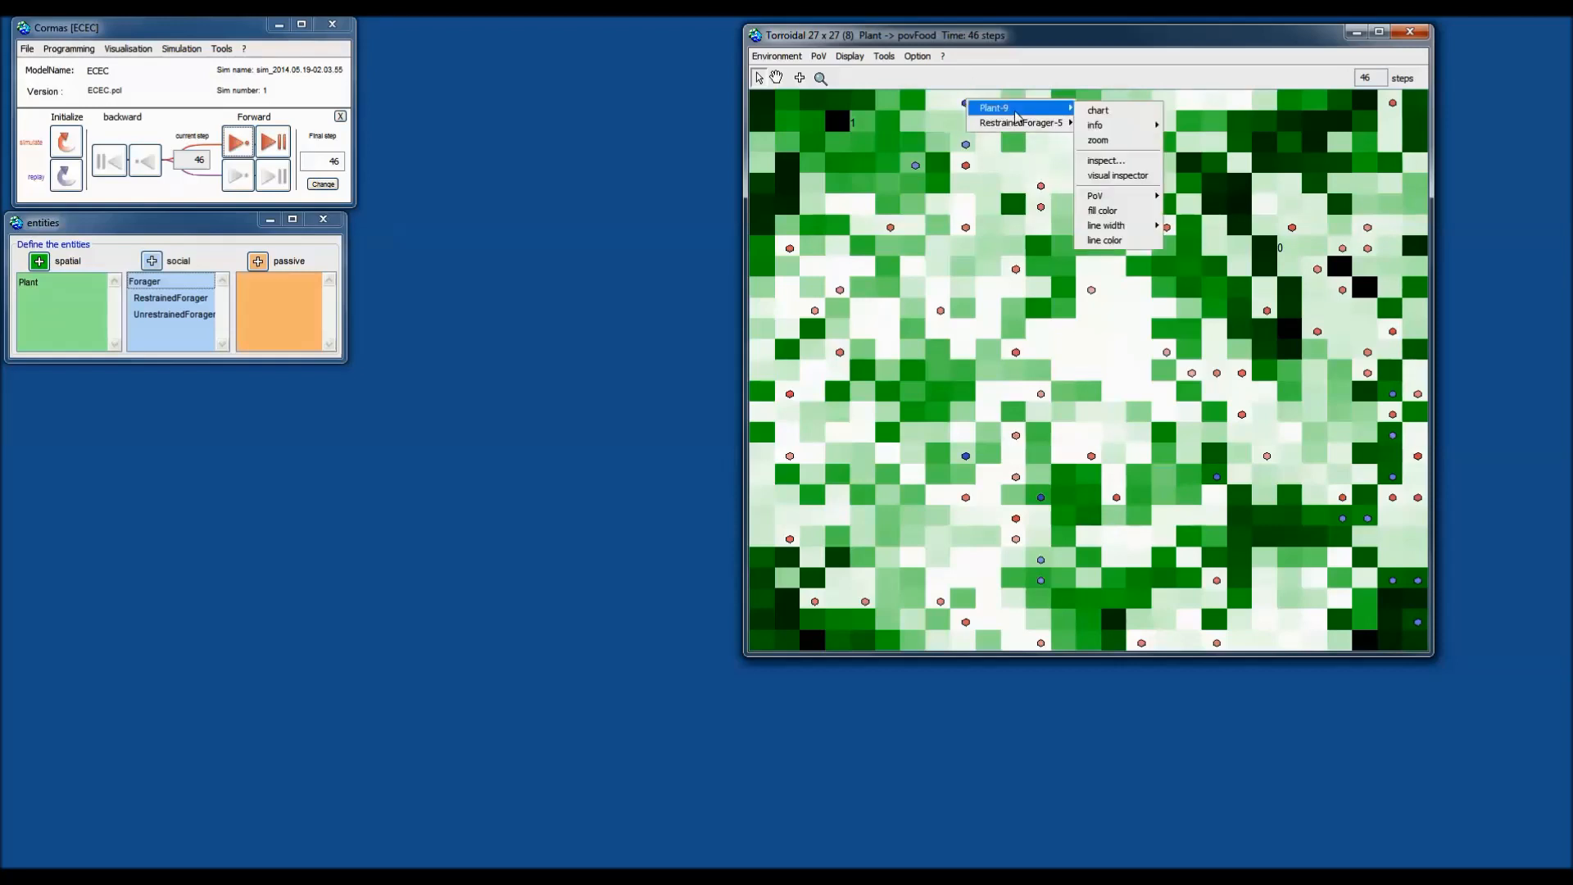
{"action": "mouse_move", "coordinate": [1028, 124]}
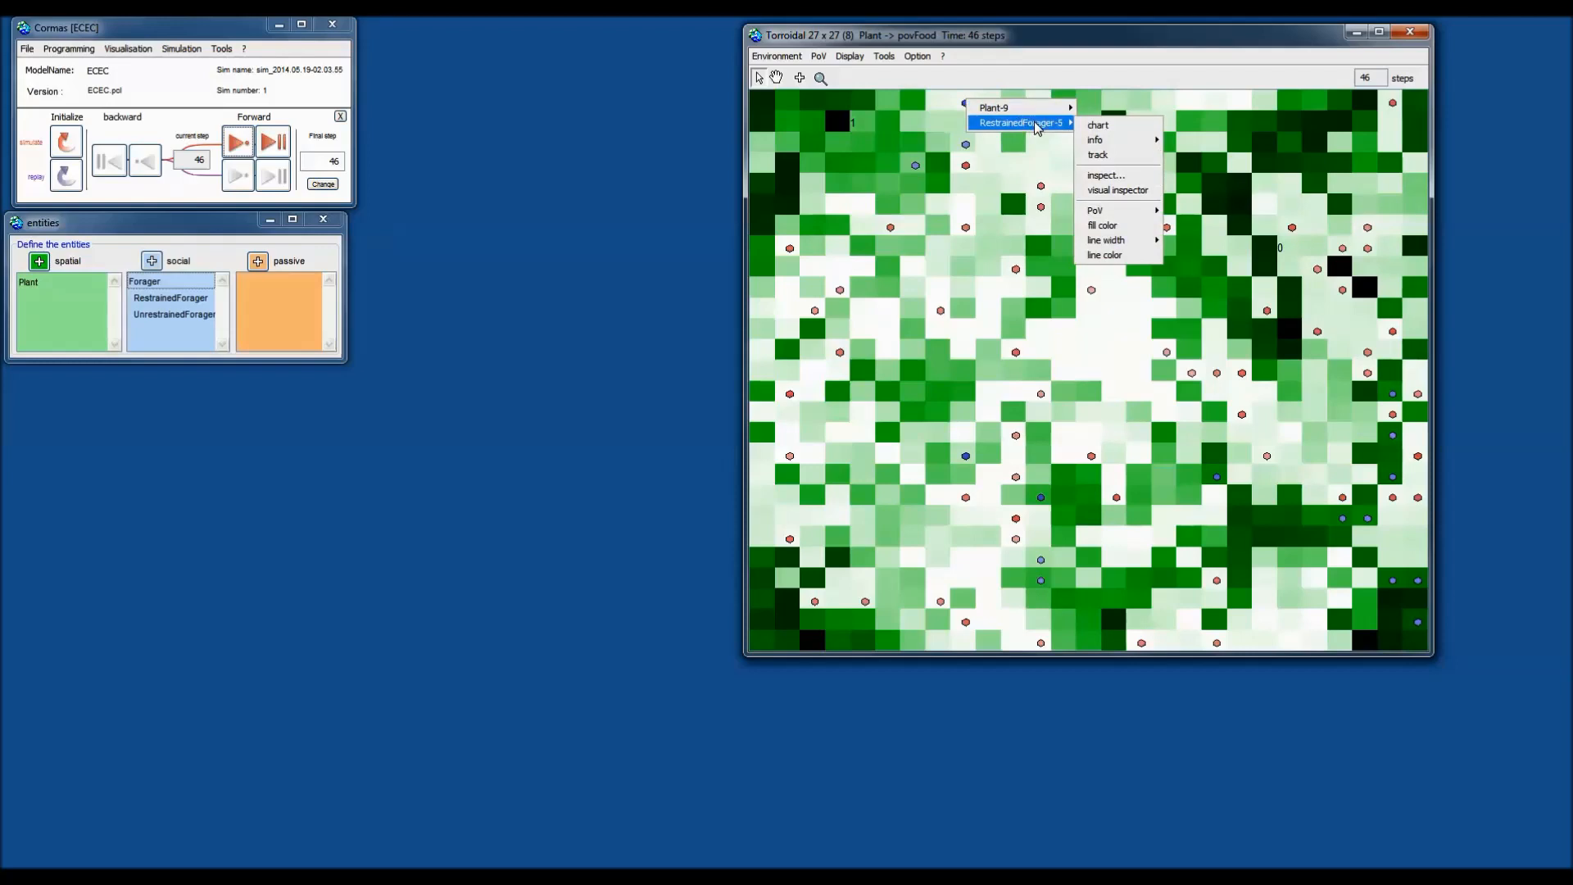
{"action": "mouse_move", "coordinate": [1129, 213]}
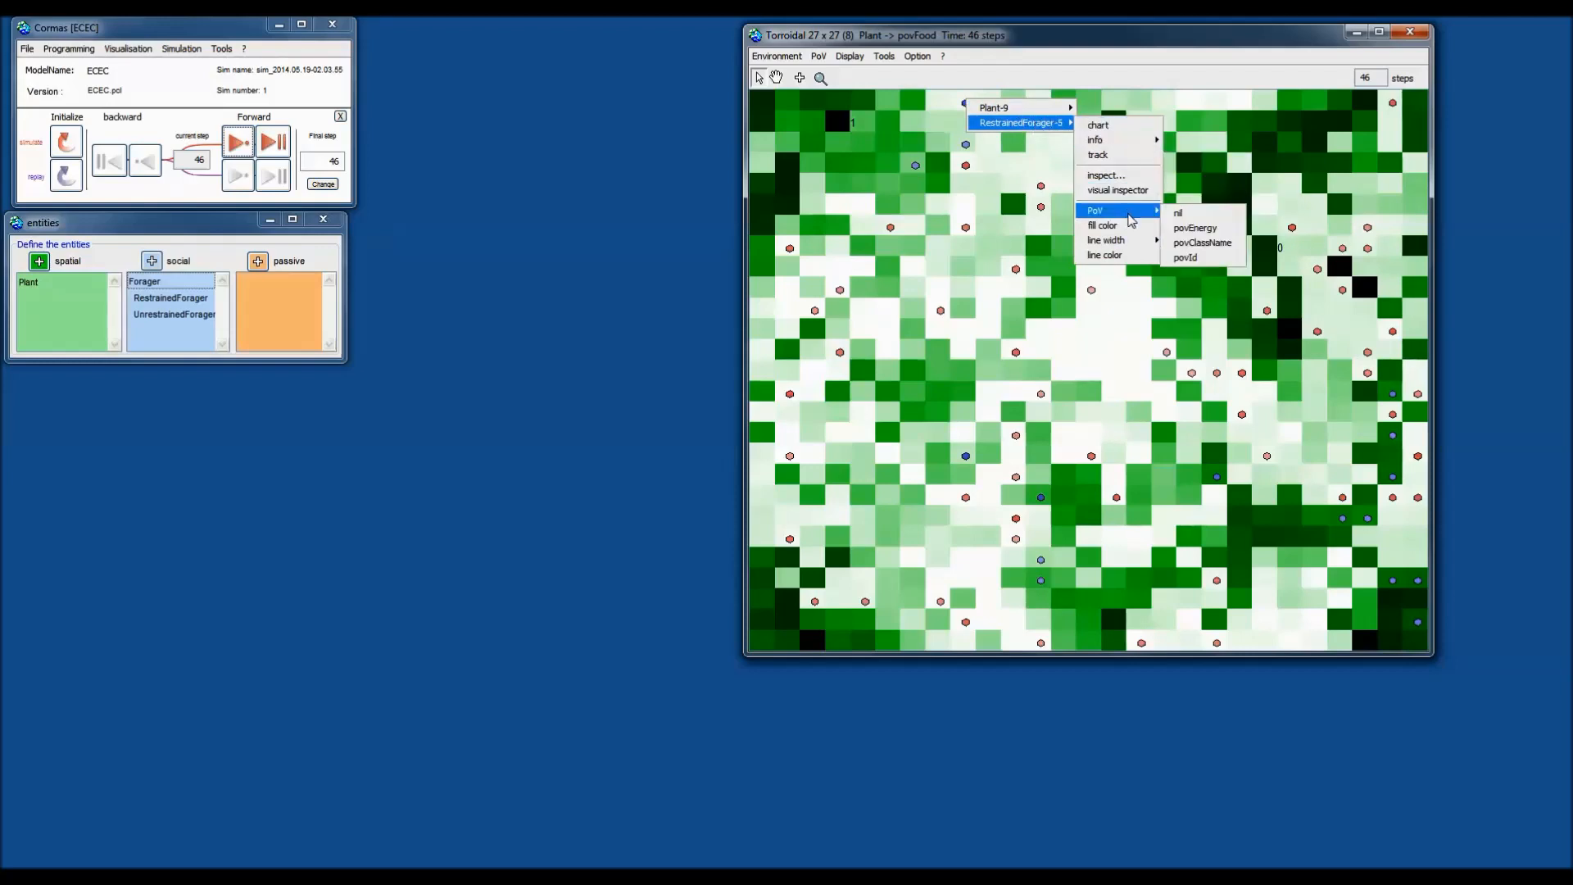
{"action": "left_click", "coordinate": [1221, 249]}
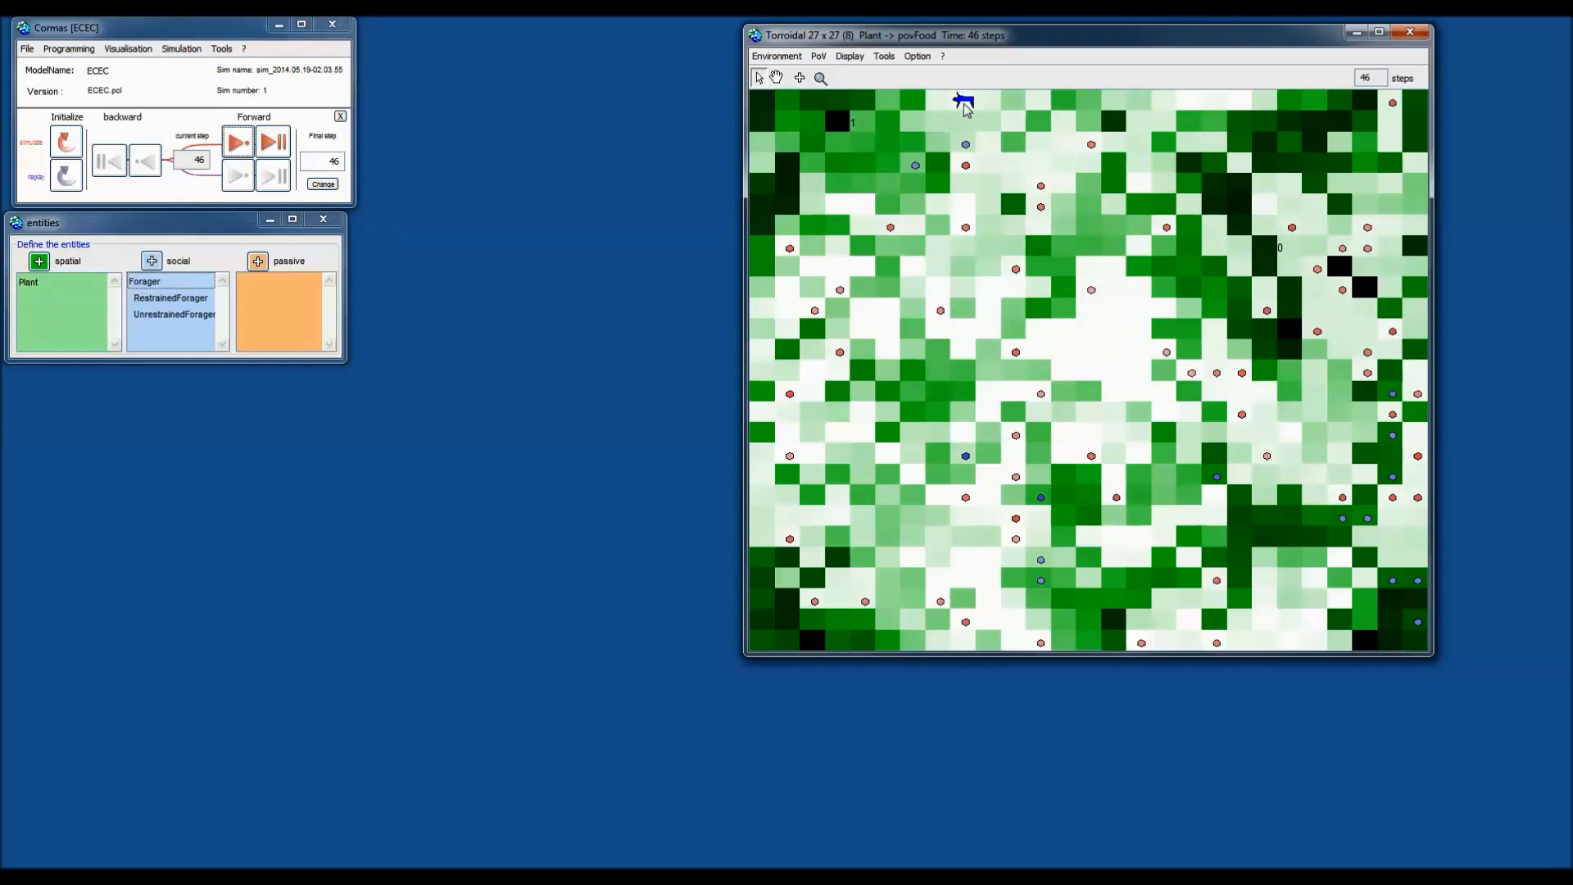
Display UnrestrainedForager-5 with the povClassName animal icon as well.
{"action": "right_click", "coordinate": [969, 161]}
{"action": "mouse_move", "coordinate": [997, 168]}
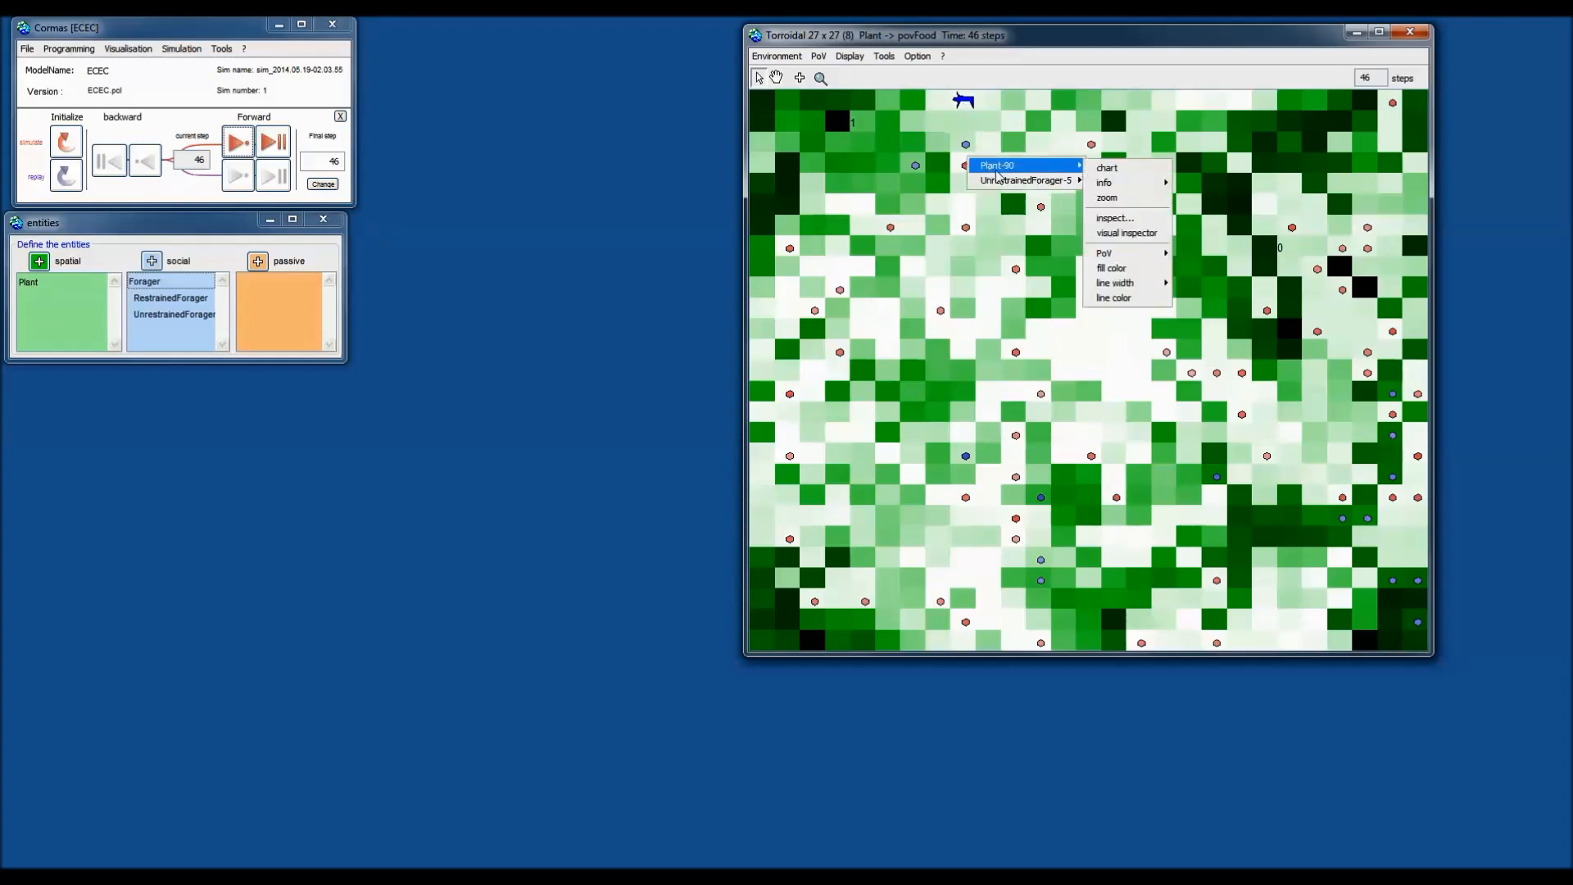
{"action": "mouse_move", "coordinate": [1150, 269]}
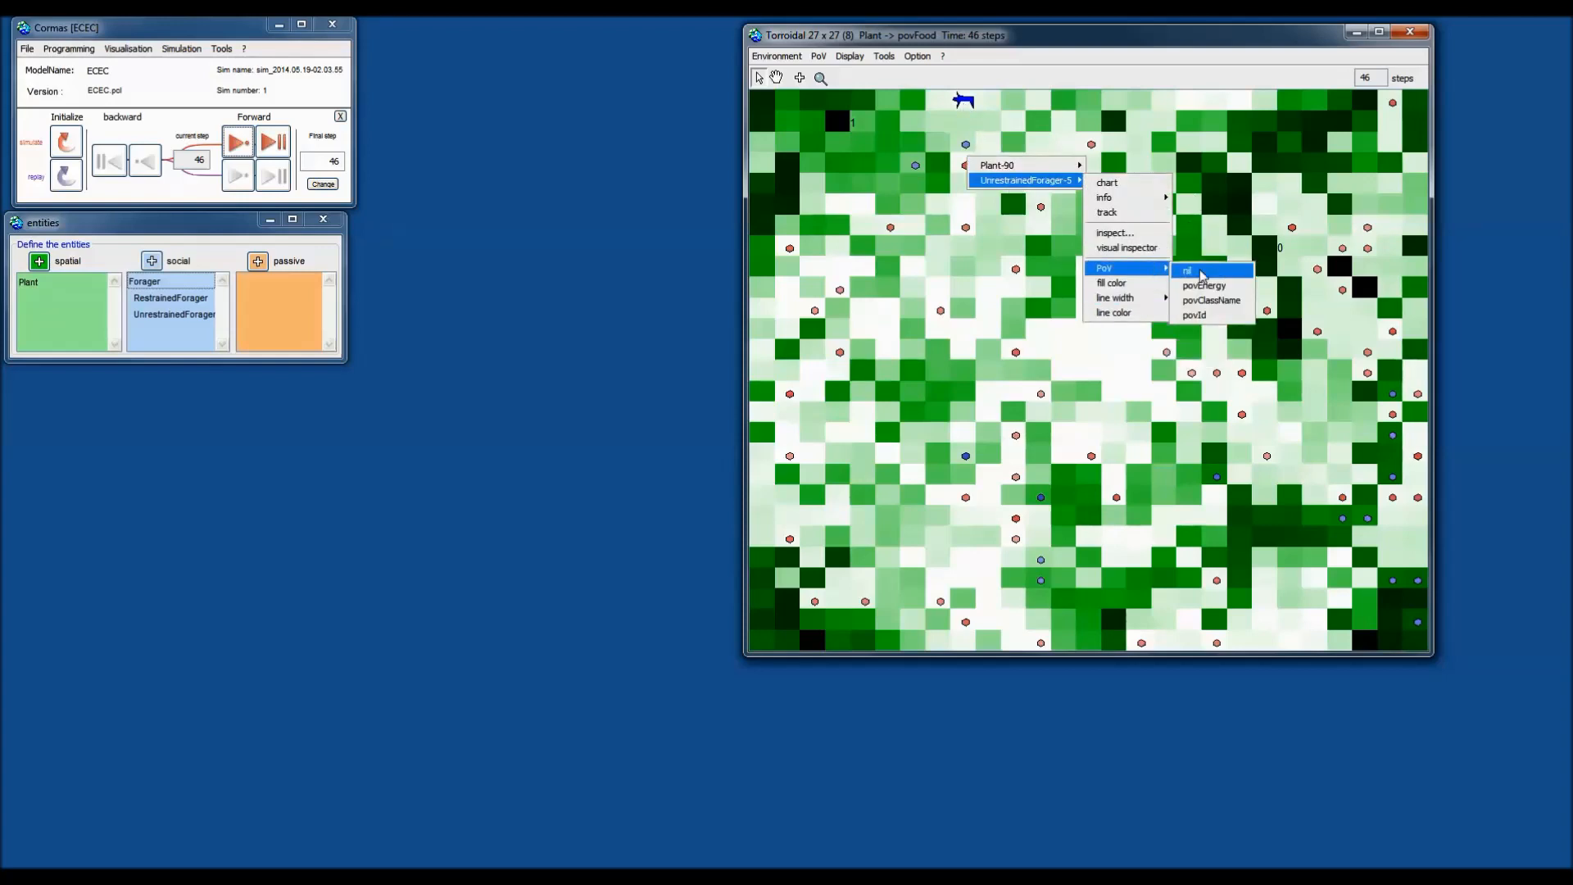
{"action": "left_click", "coordinate": [1211, 300]}
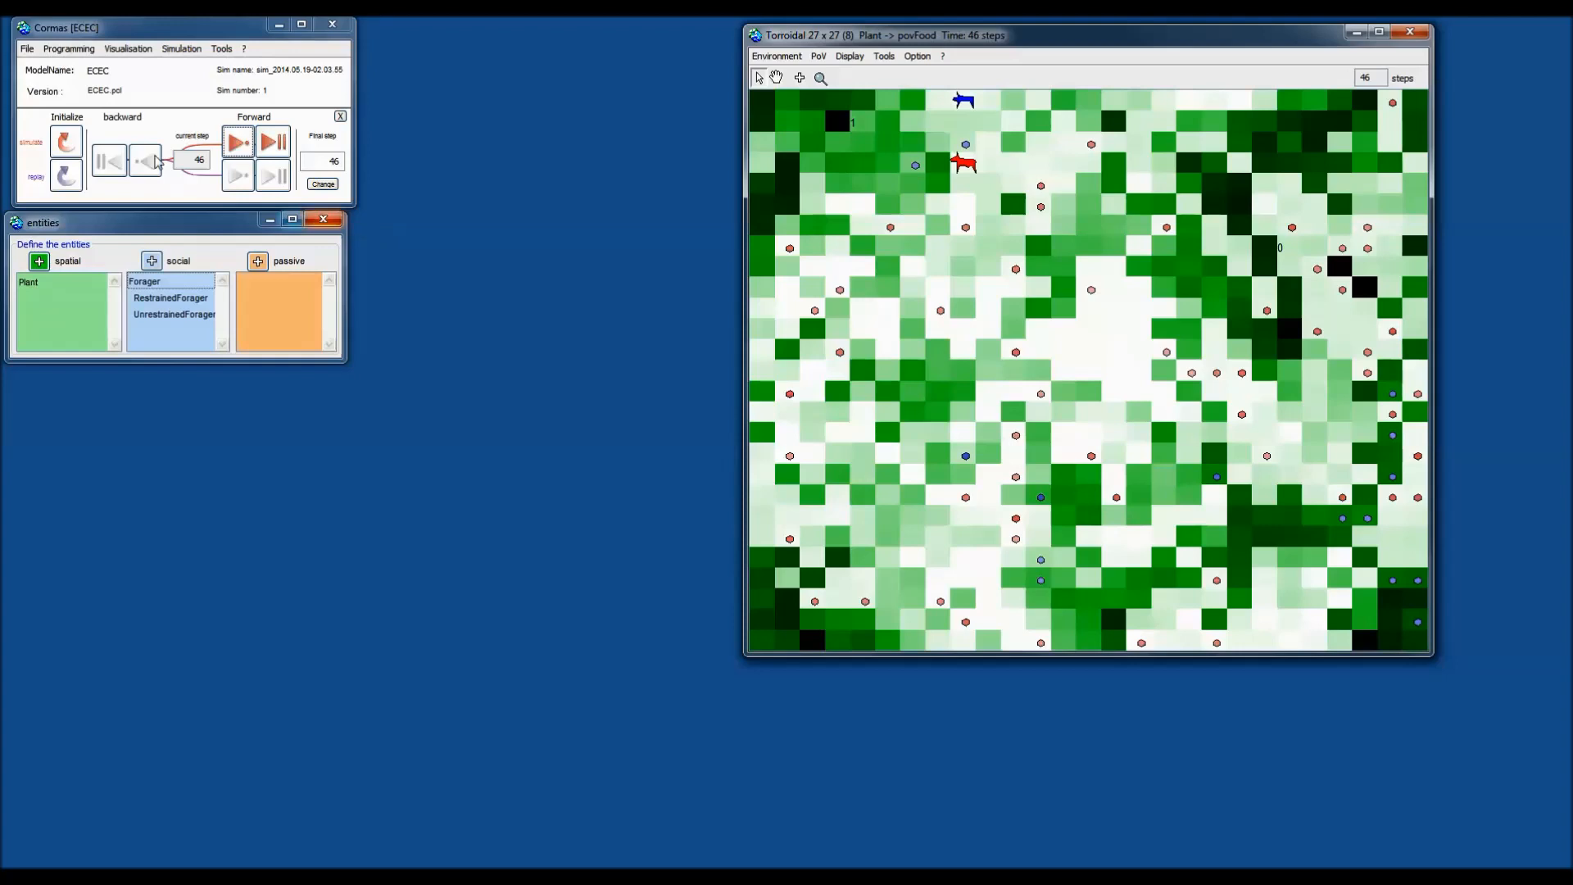
Step the simulation forward four times, from step 46 to step 50.
{"action": "left_click", "coordinate": [238, 143]}
{"action": "left_click", "coordinate": [238, 144]}
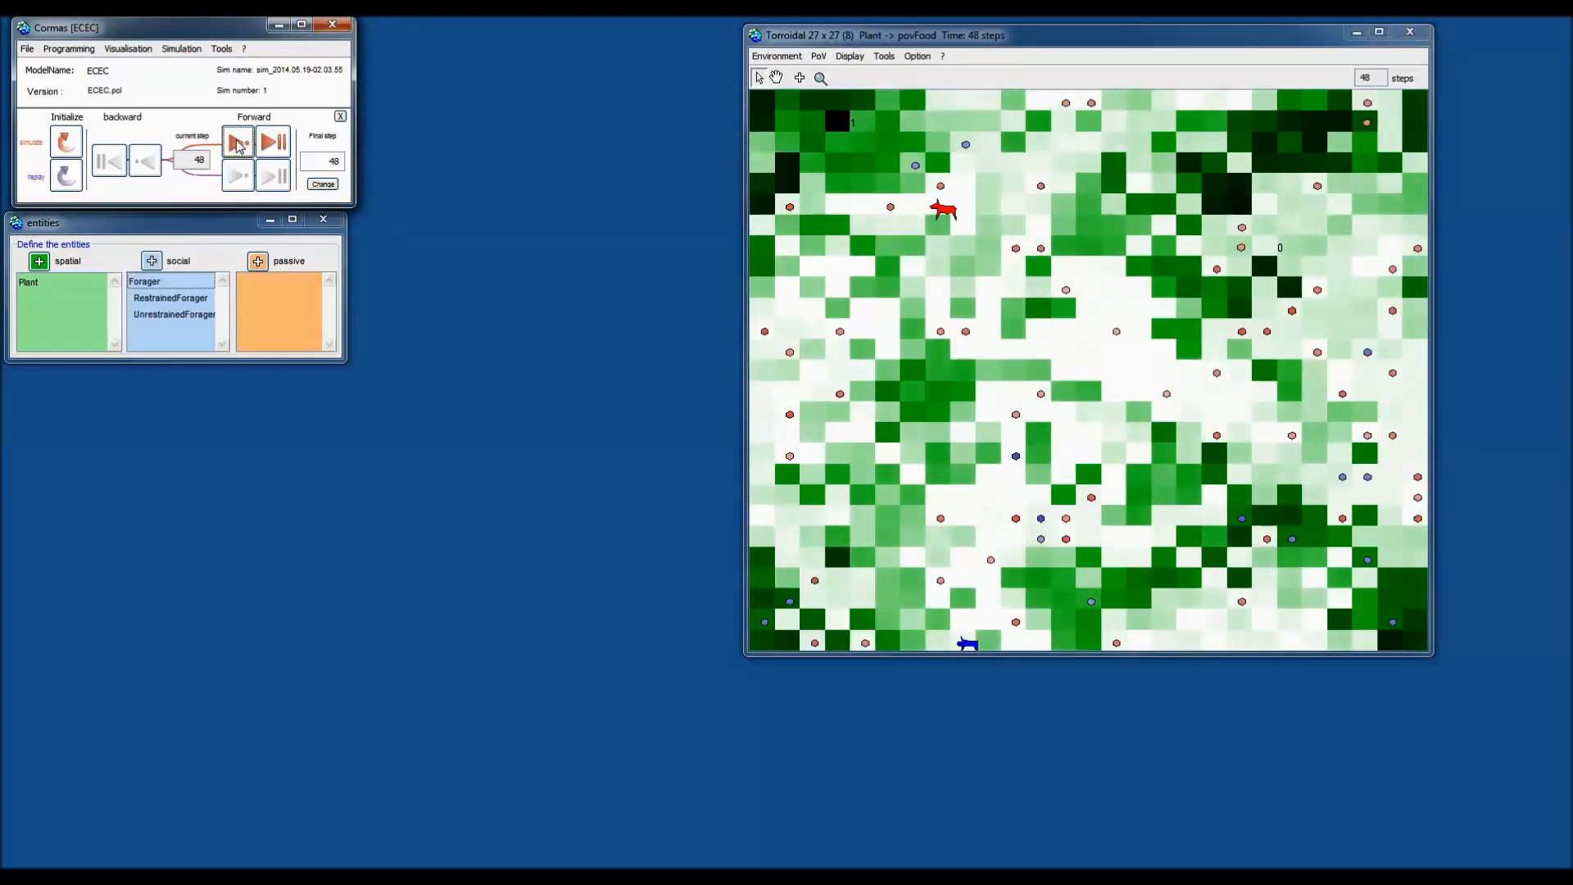
{"action": "left_click", "coordinate": [237, 144]}
{"action": "left_click", "coordinate": [238, 143]}
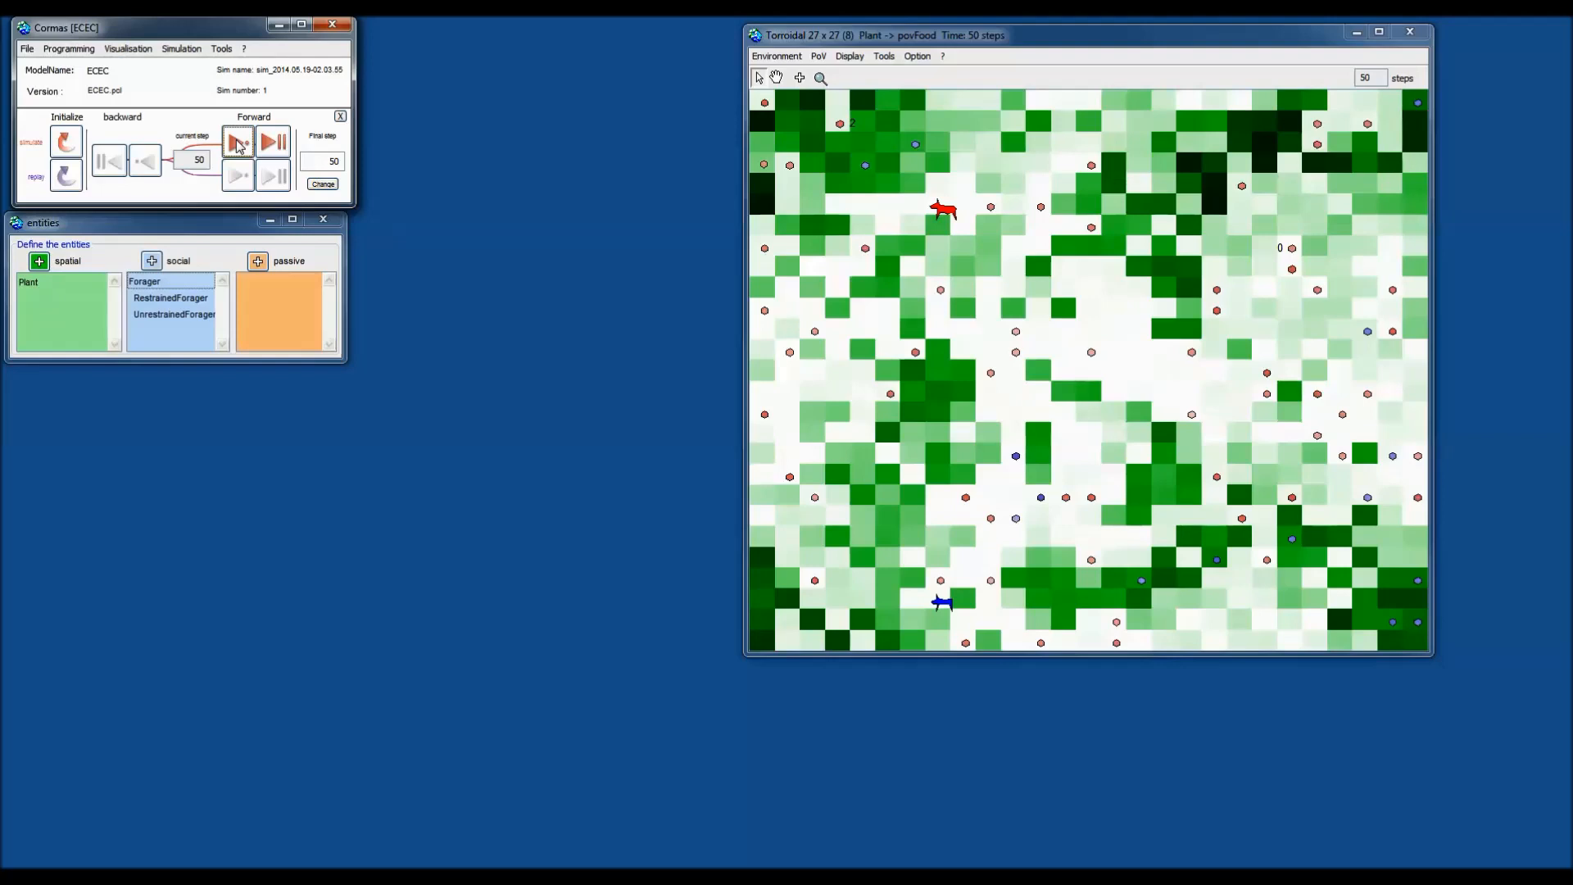
Set outline widths of 5 pixels for UnrestrainedForager-17 and 2 pixels for UnrestrainedForager-24.
{"action": "right_click", "coordinate": [991, 213]}
{"action": "mouse_move", "coordinate": [1049, 228]}
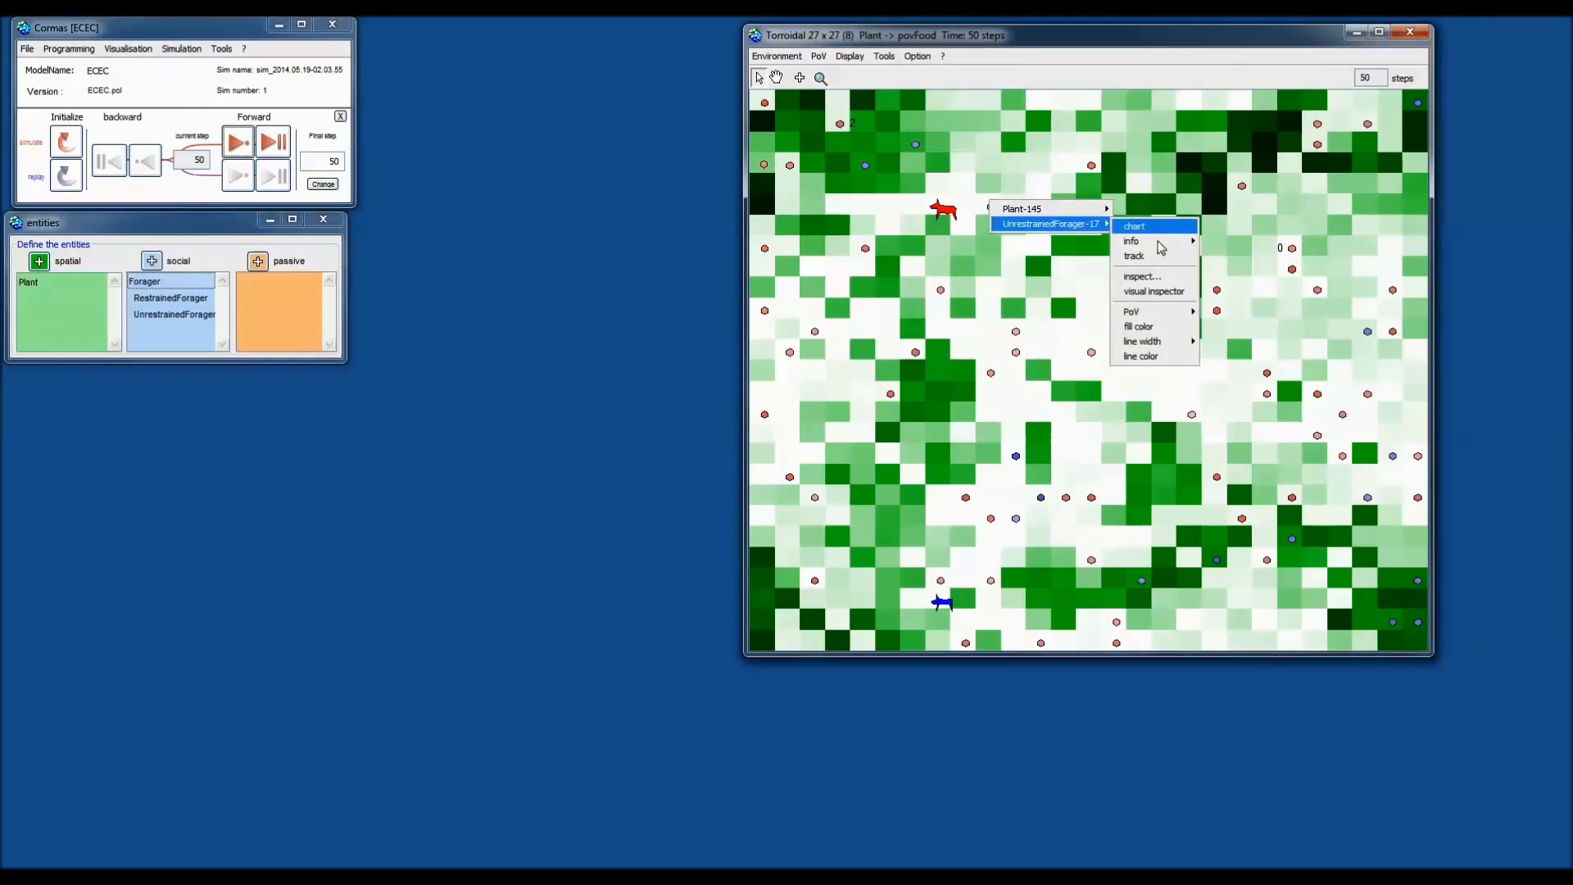
{"action": "mouse_move", "coordinate": [1164, 350]}
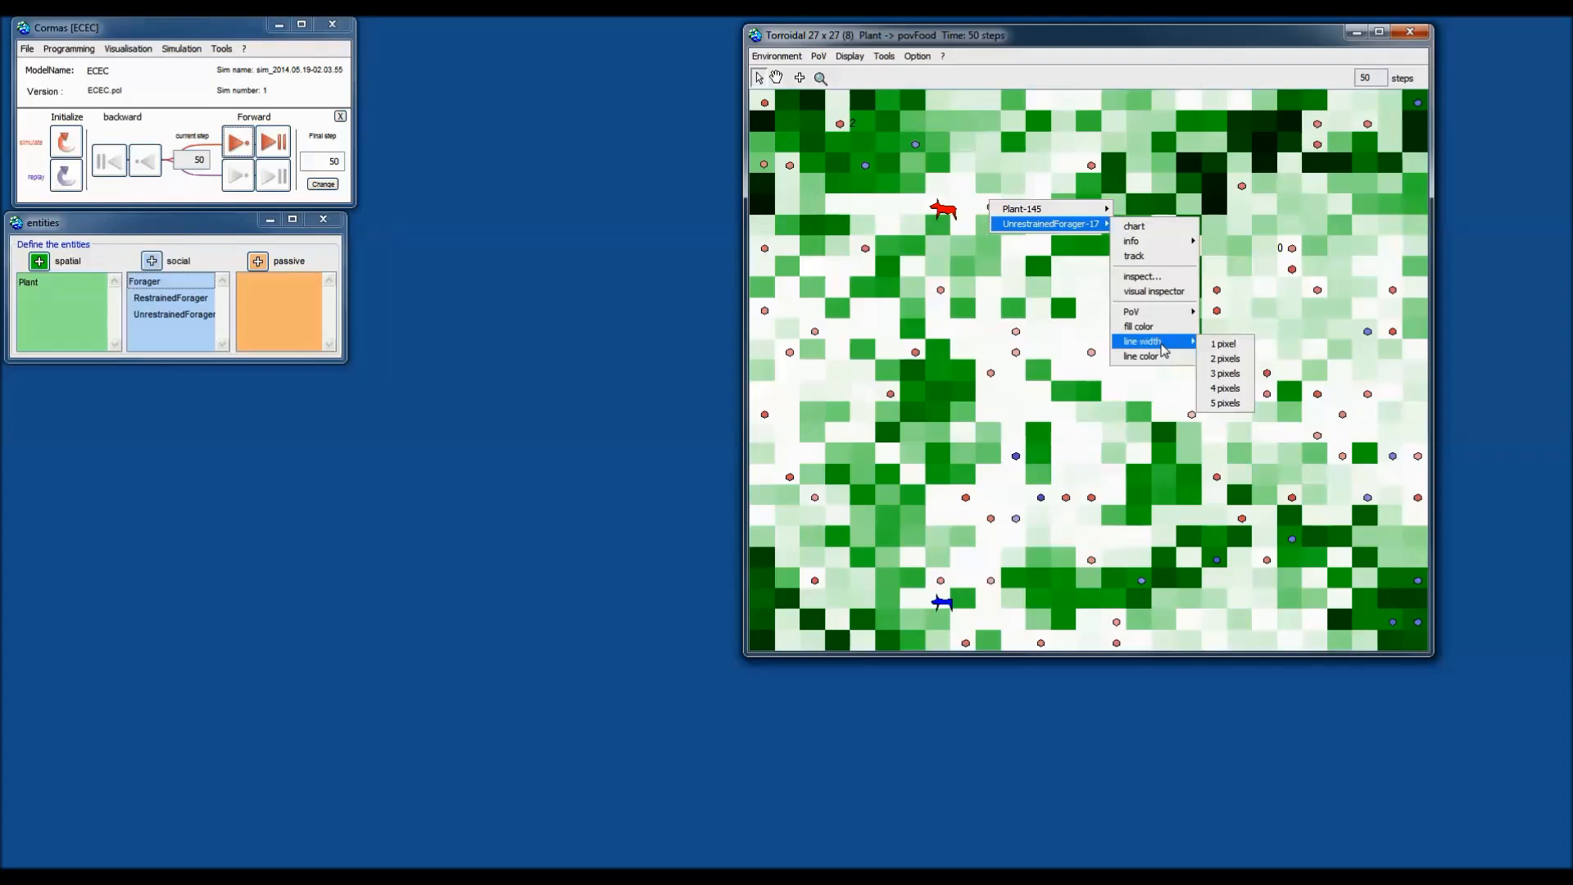
{"action": "left_click", "coordinate": [1227, 403]}
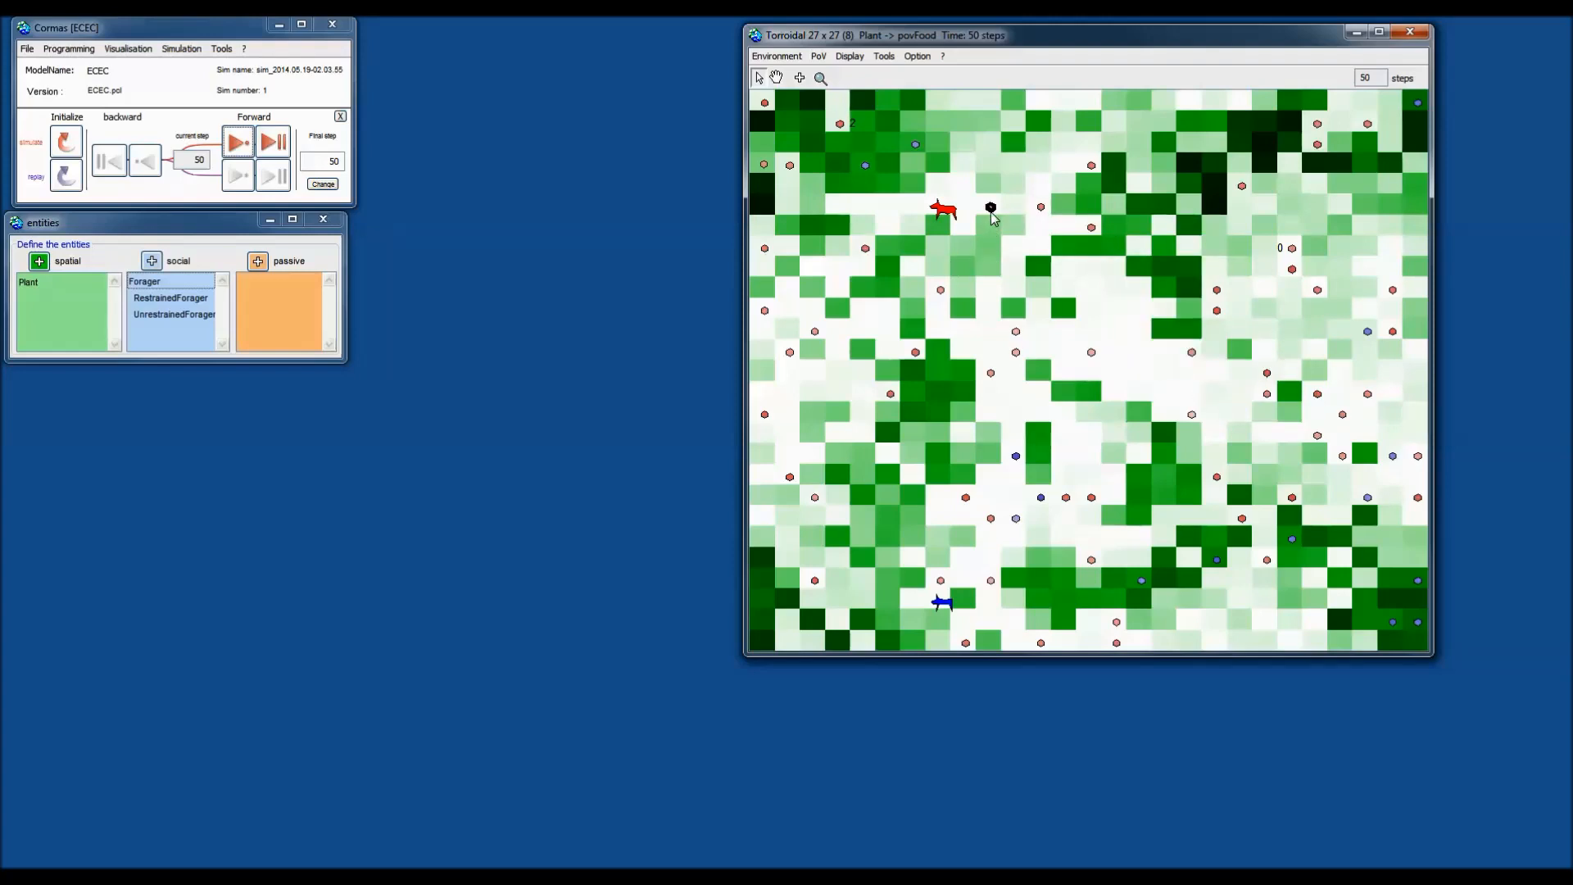
{"action": "right_click", "coordinate": [1041, 207]}
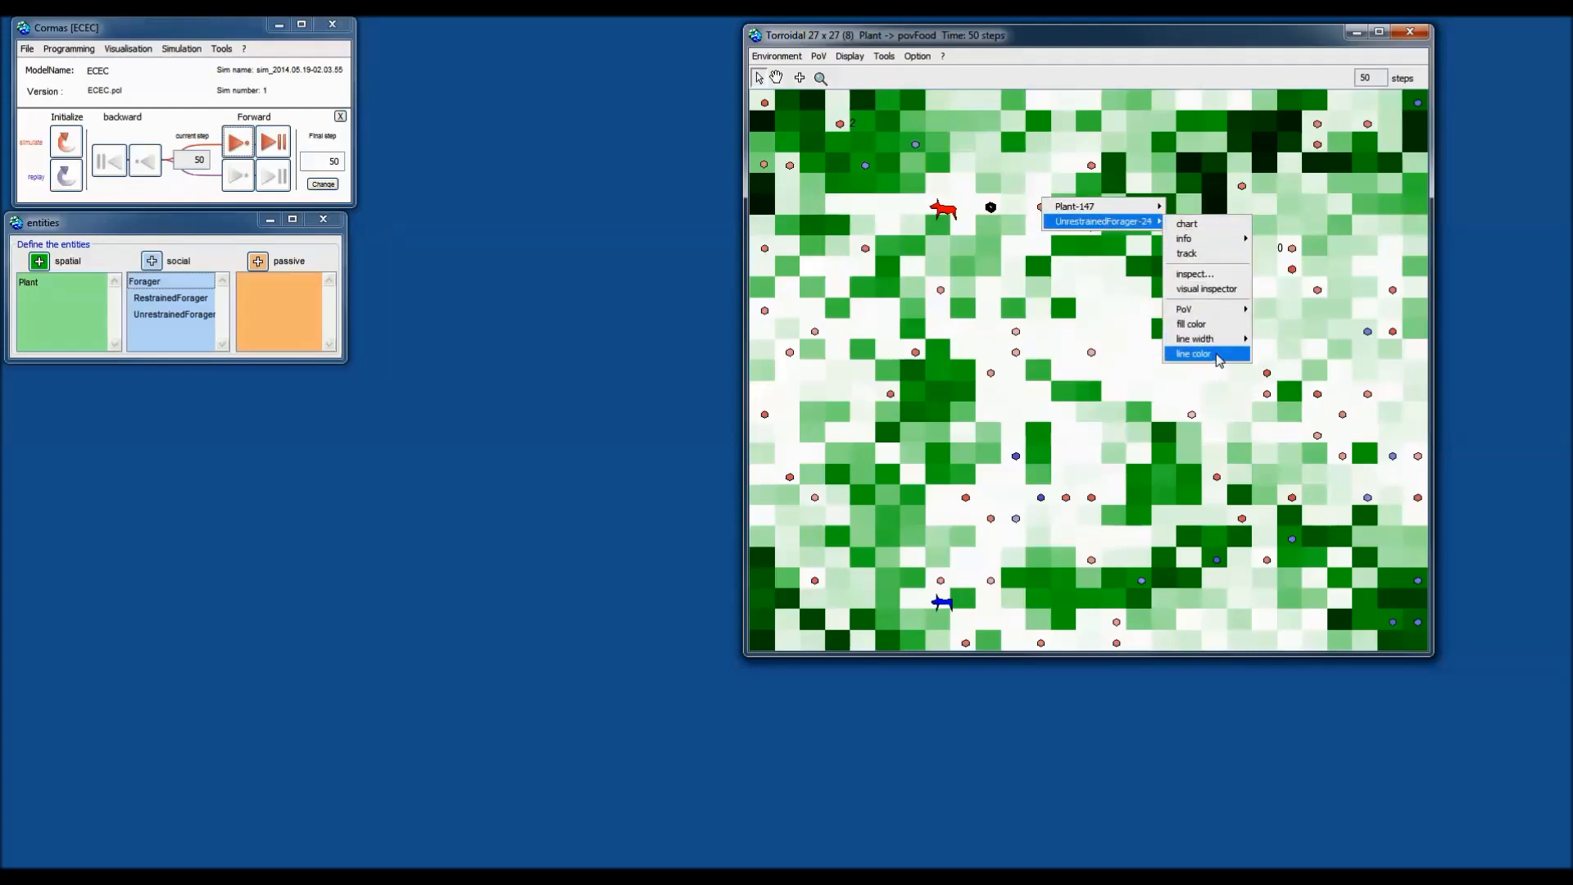
{"action": "mouse_move", "coordinate": [1226, 340]}
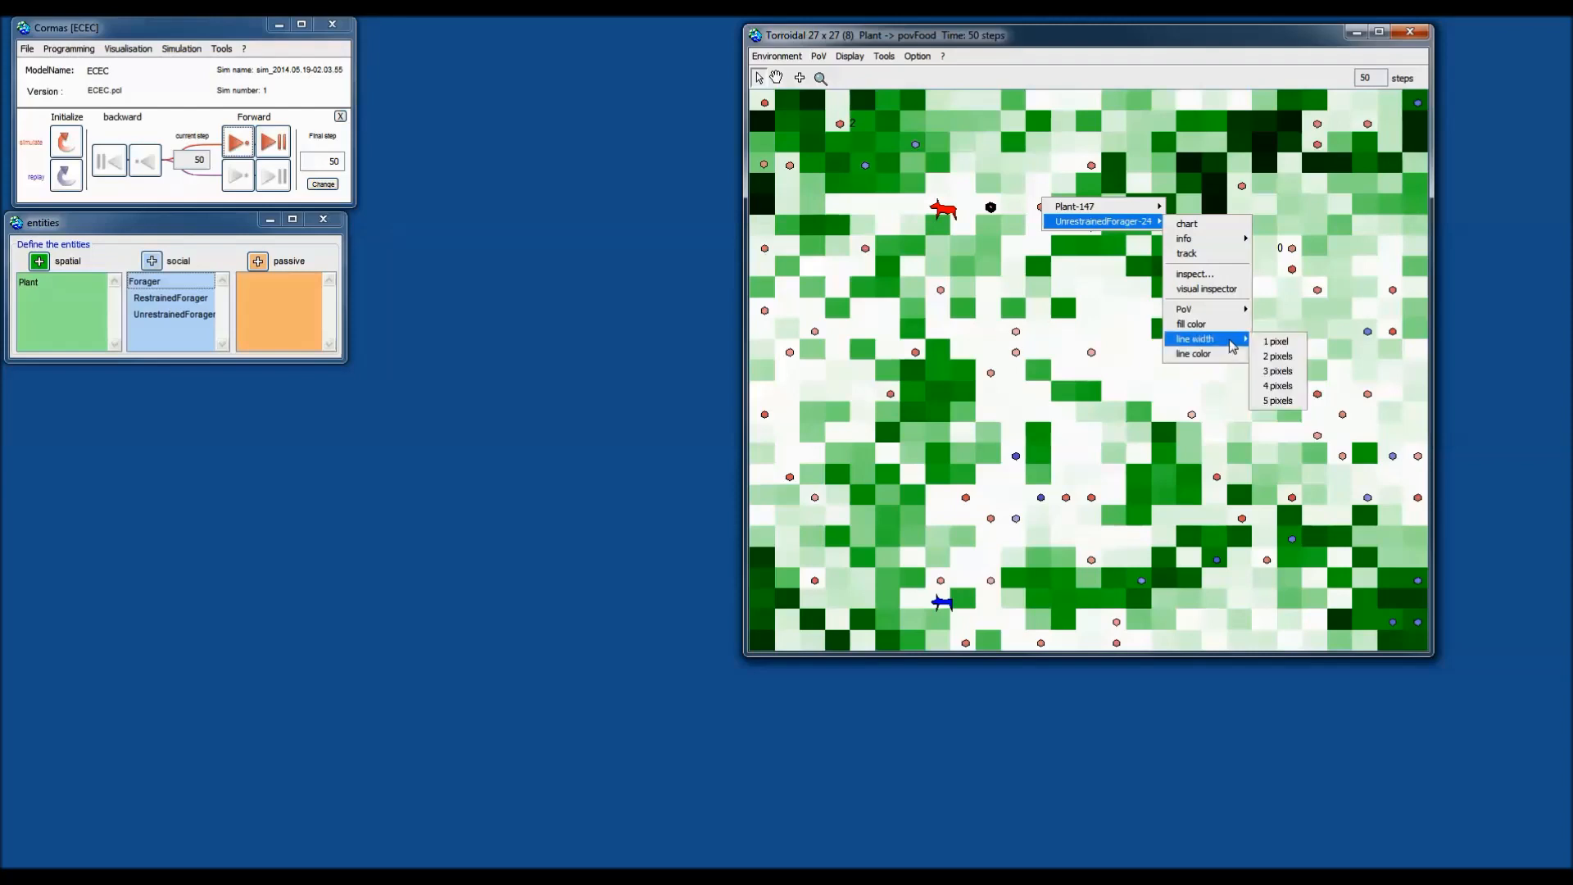
{"action": "left_click", "coordinate": [1275, 358]}
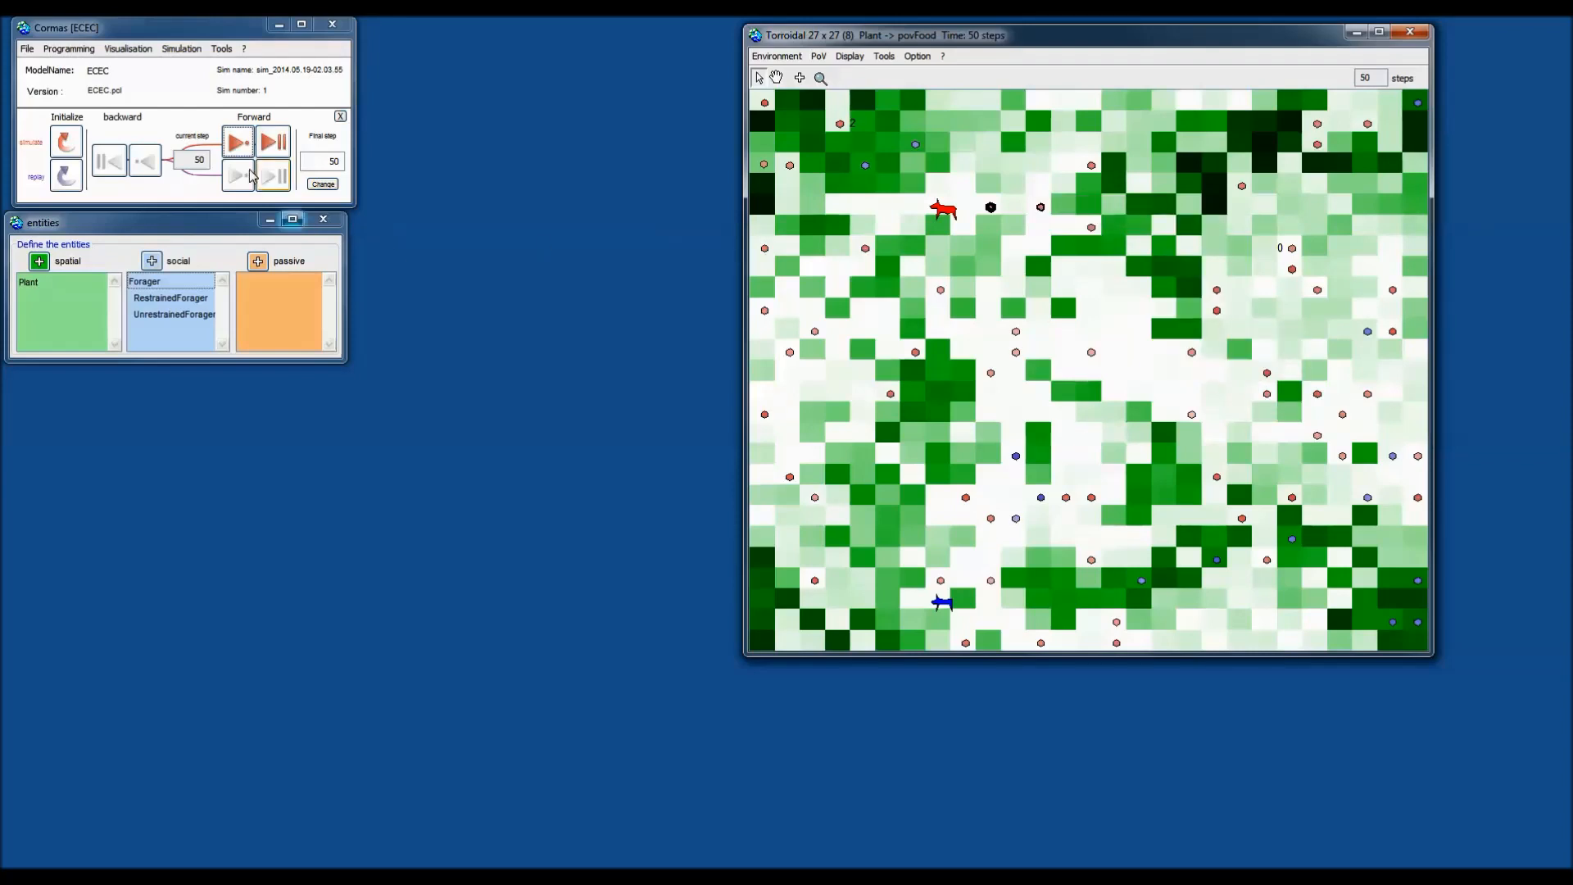
Step the simulation forward five times, from step 50 to step 55.
{"action": "left_click", "coordinate": [238, 143]}
{"action": "left_click", "coordinate": [238, 143]}
{"action": "left_click", "coordinate": [238, 143]}
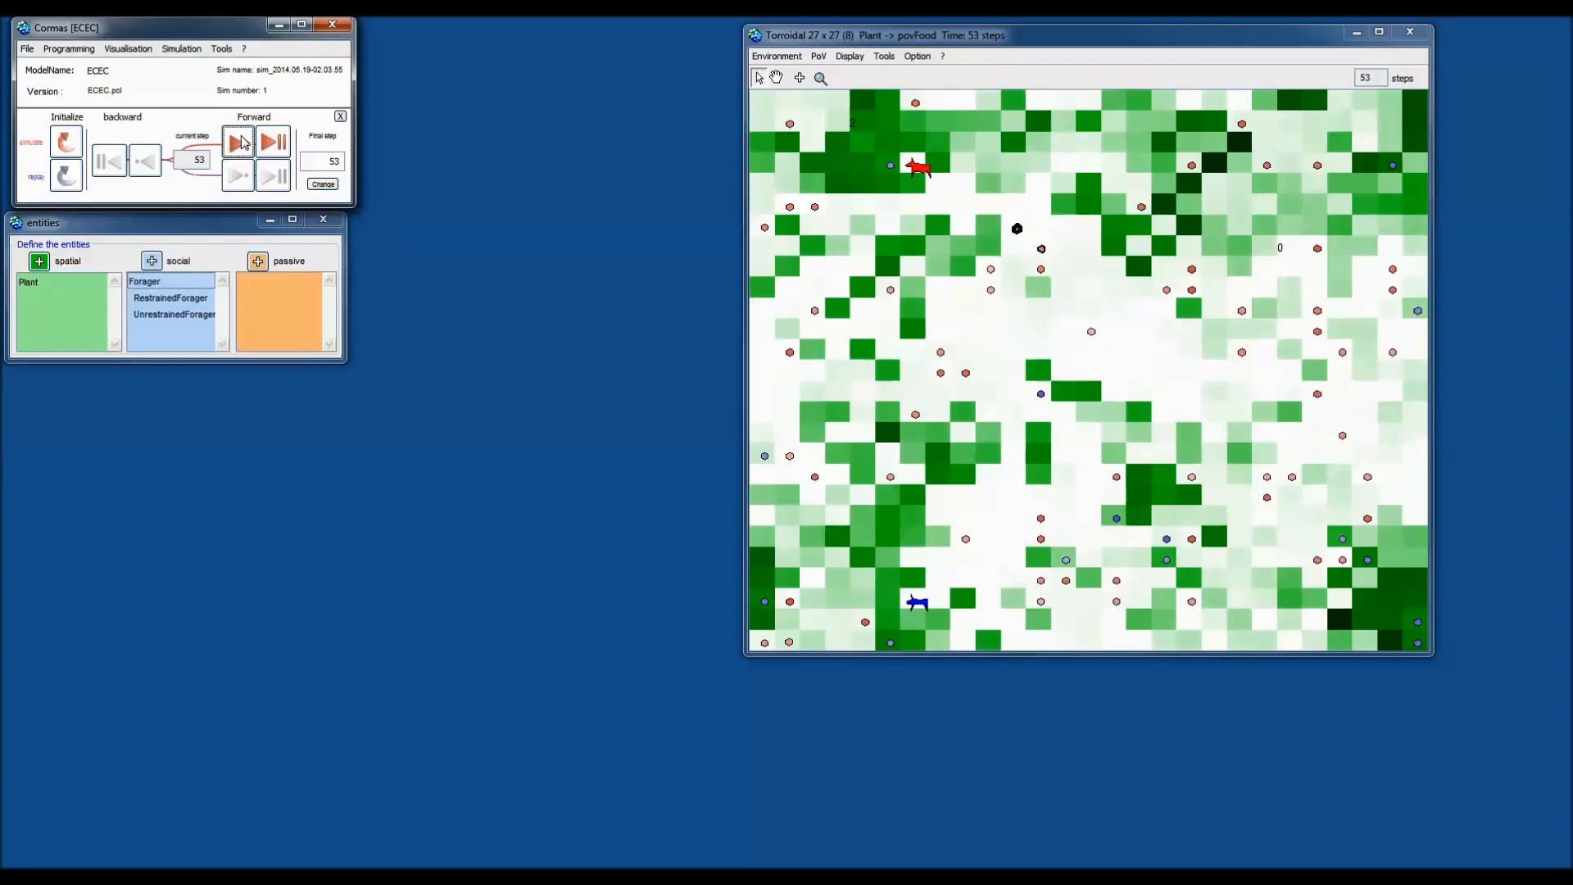
{"action": "left_click", "coordinate": [239, 142]}
{"action": "left_click", "coordinate": [239, 143]}
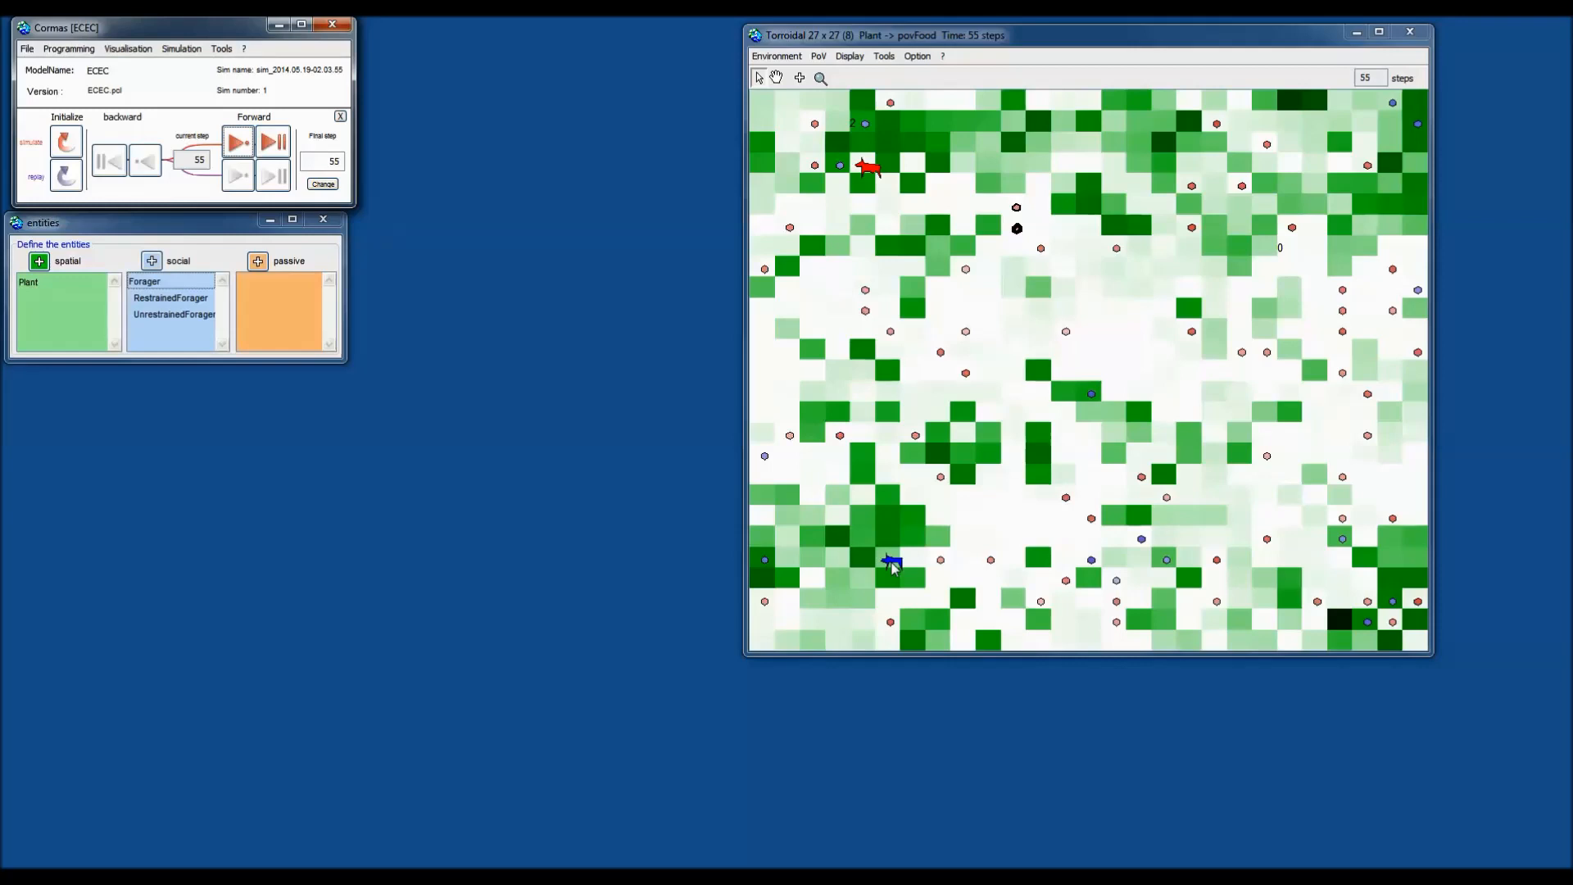
Switch the Forager point of view to povEnergy.
{"action": "left_click", "coordinate": [820, 57]}
{"action": "mouse_move", "coordinate": [846, 96]}
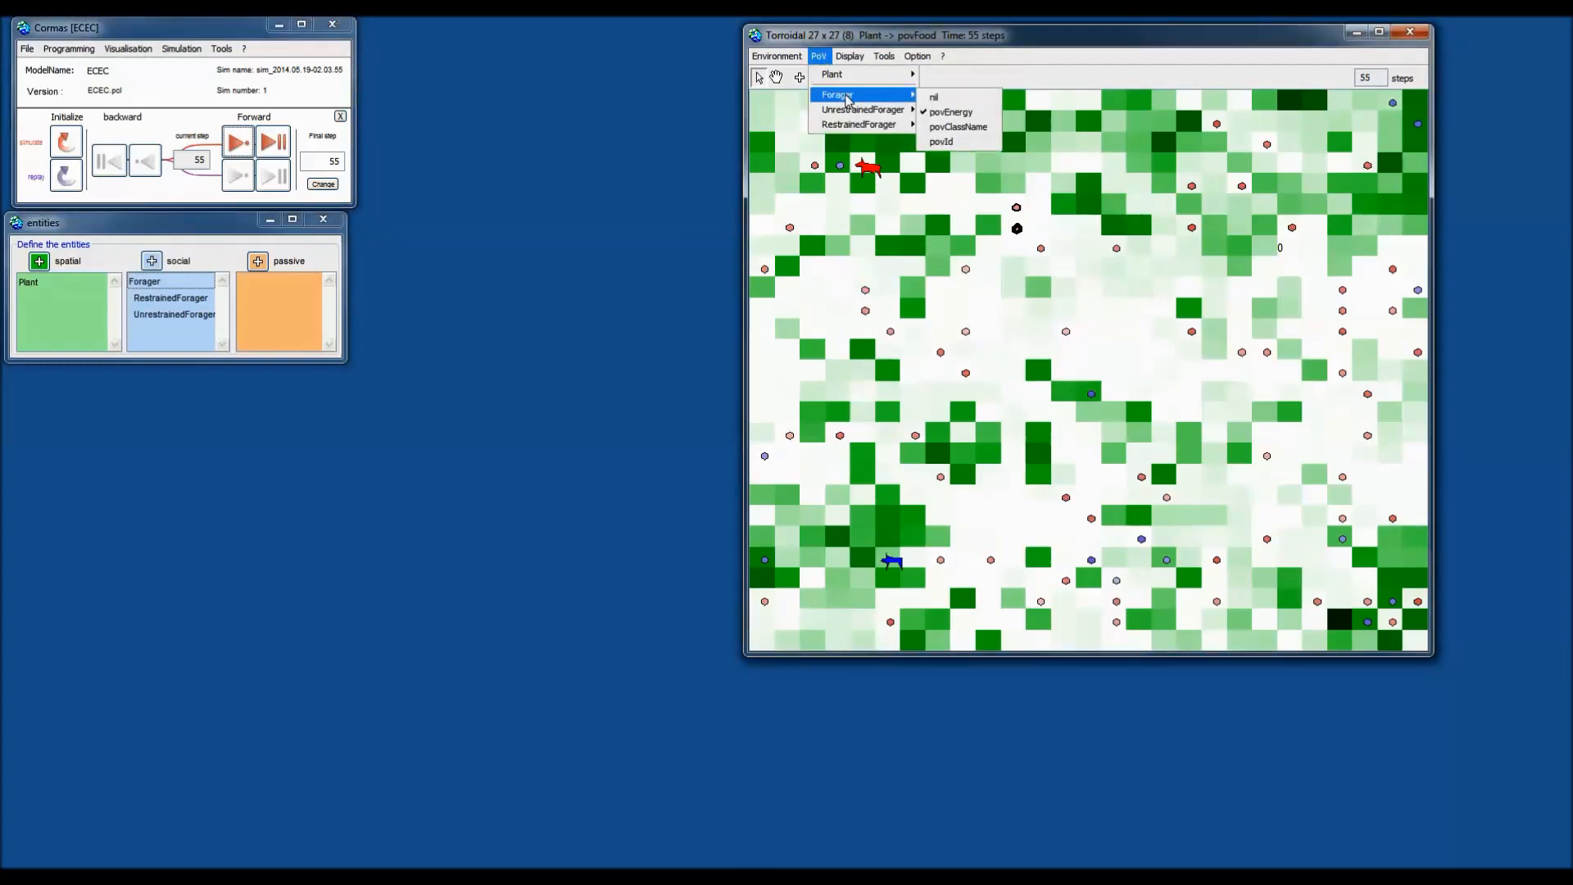
{"action": "left_click", "coordinate": [947, 113]}
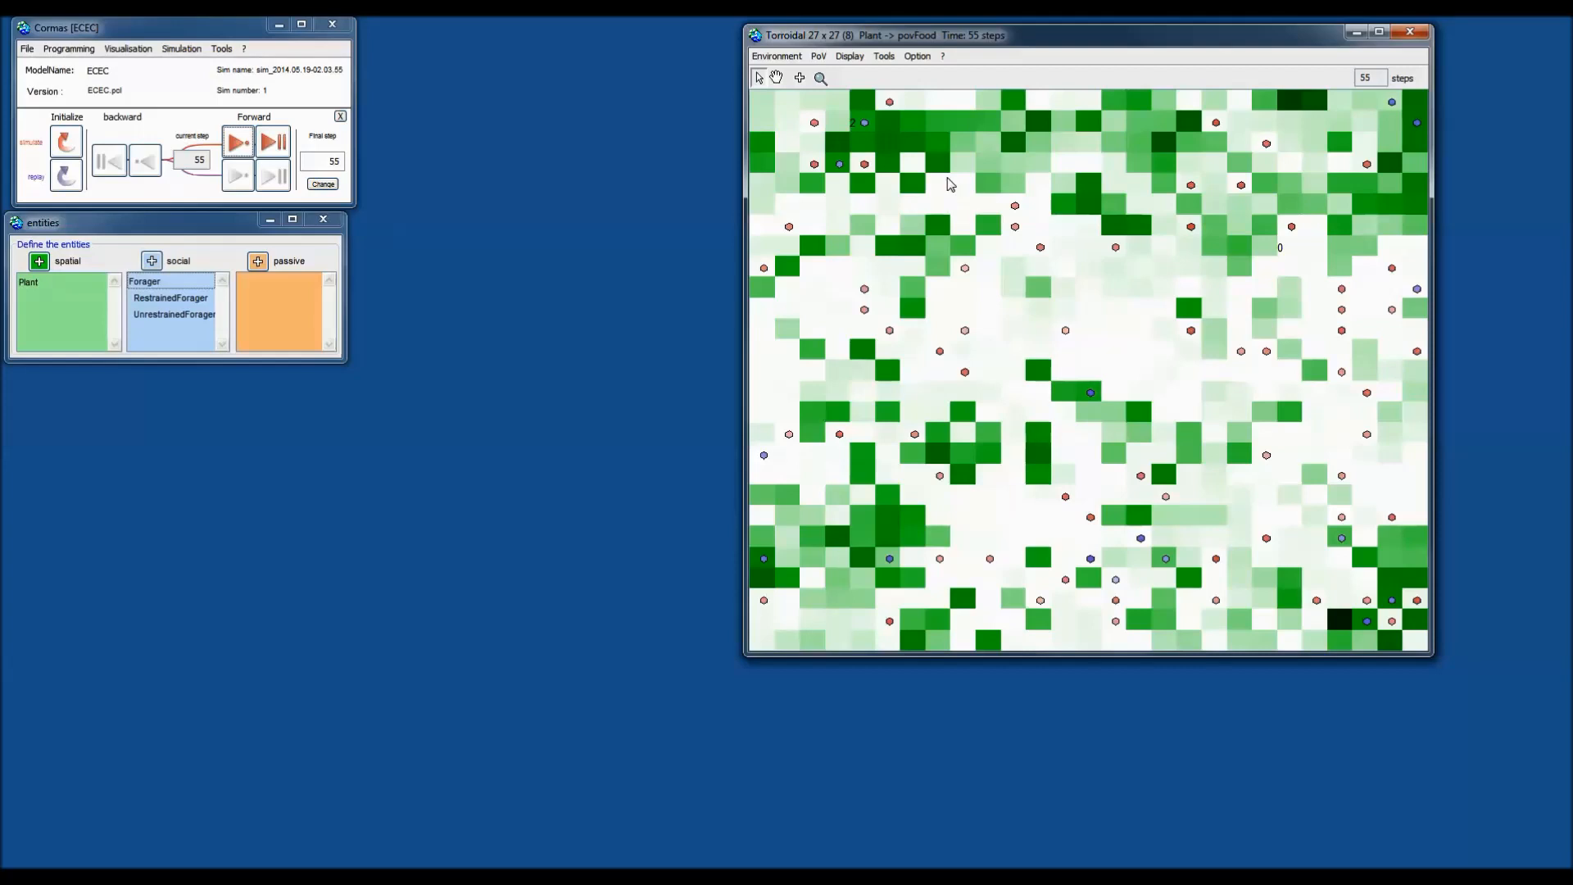
{"action": "right_click", "coordinate": [893, 203]}
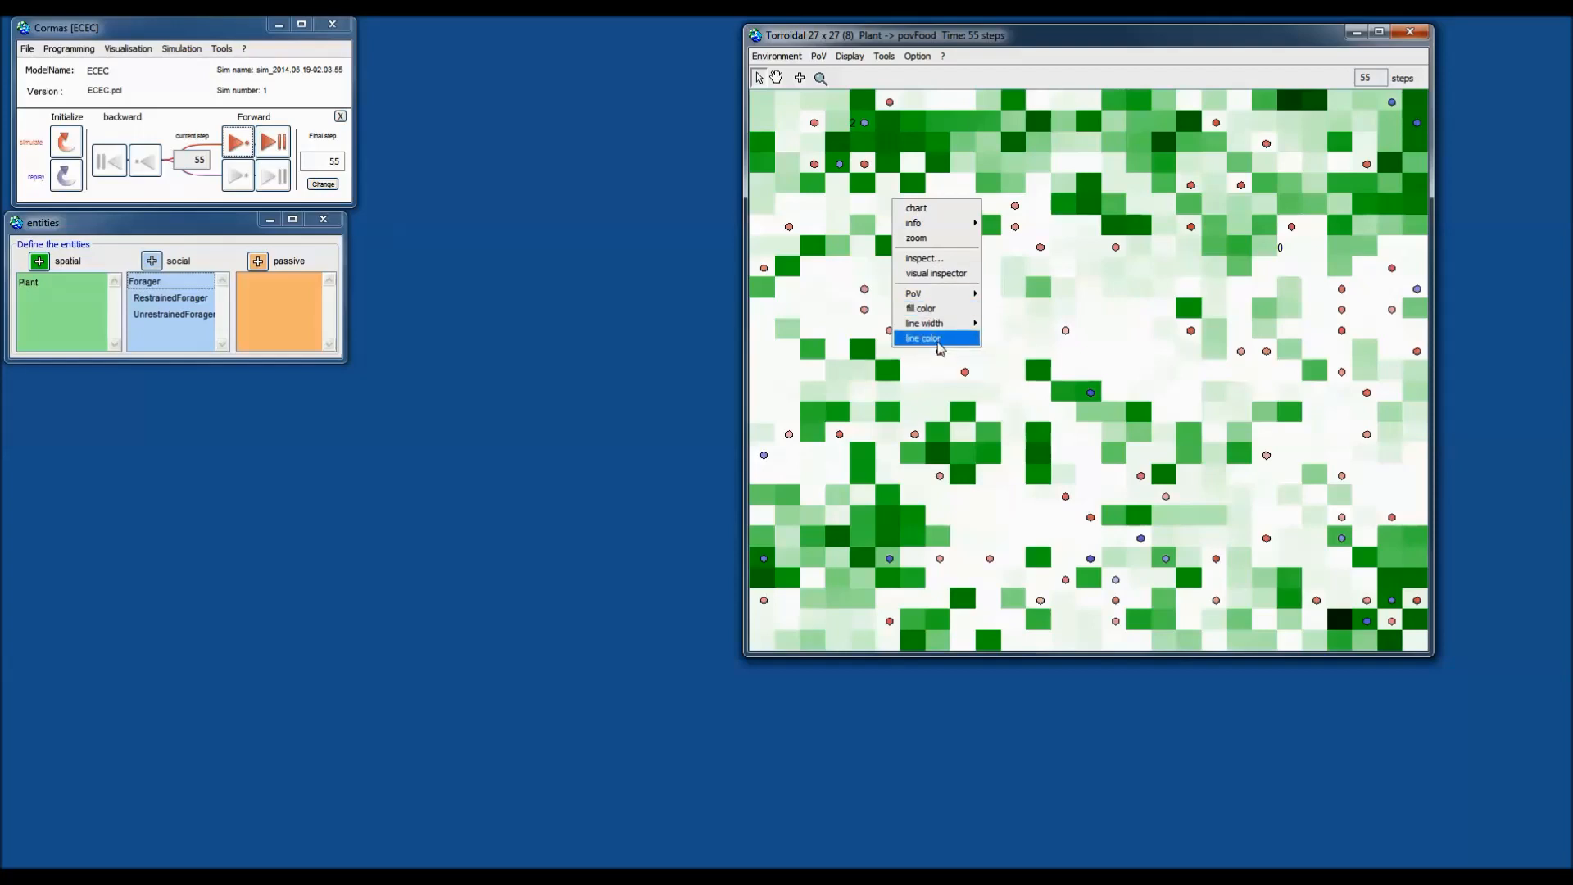
{"action": "left_click", "coordinate": [996, 80]}
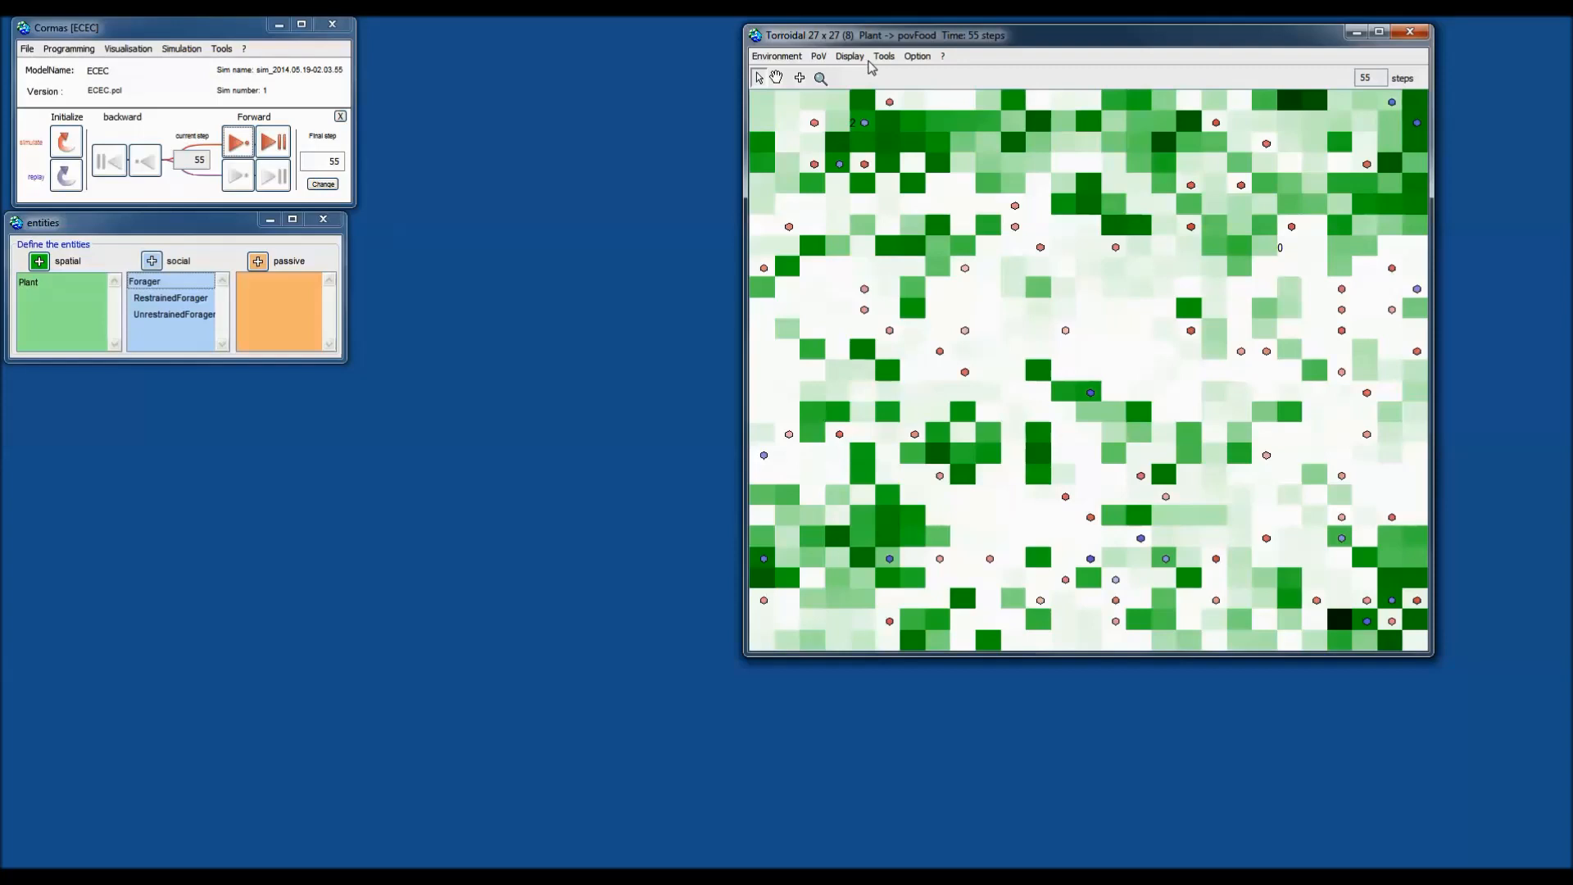
Enable Forager movement tracking under Display > track.
{"action": "left_click", "coordinate": [888, 59]}
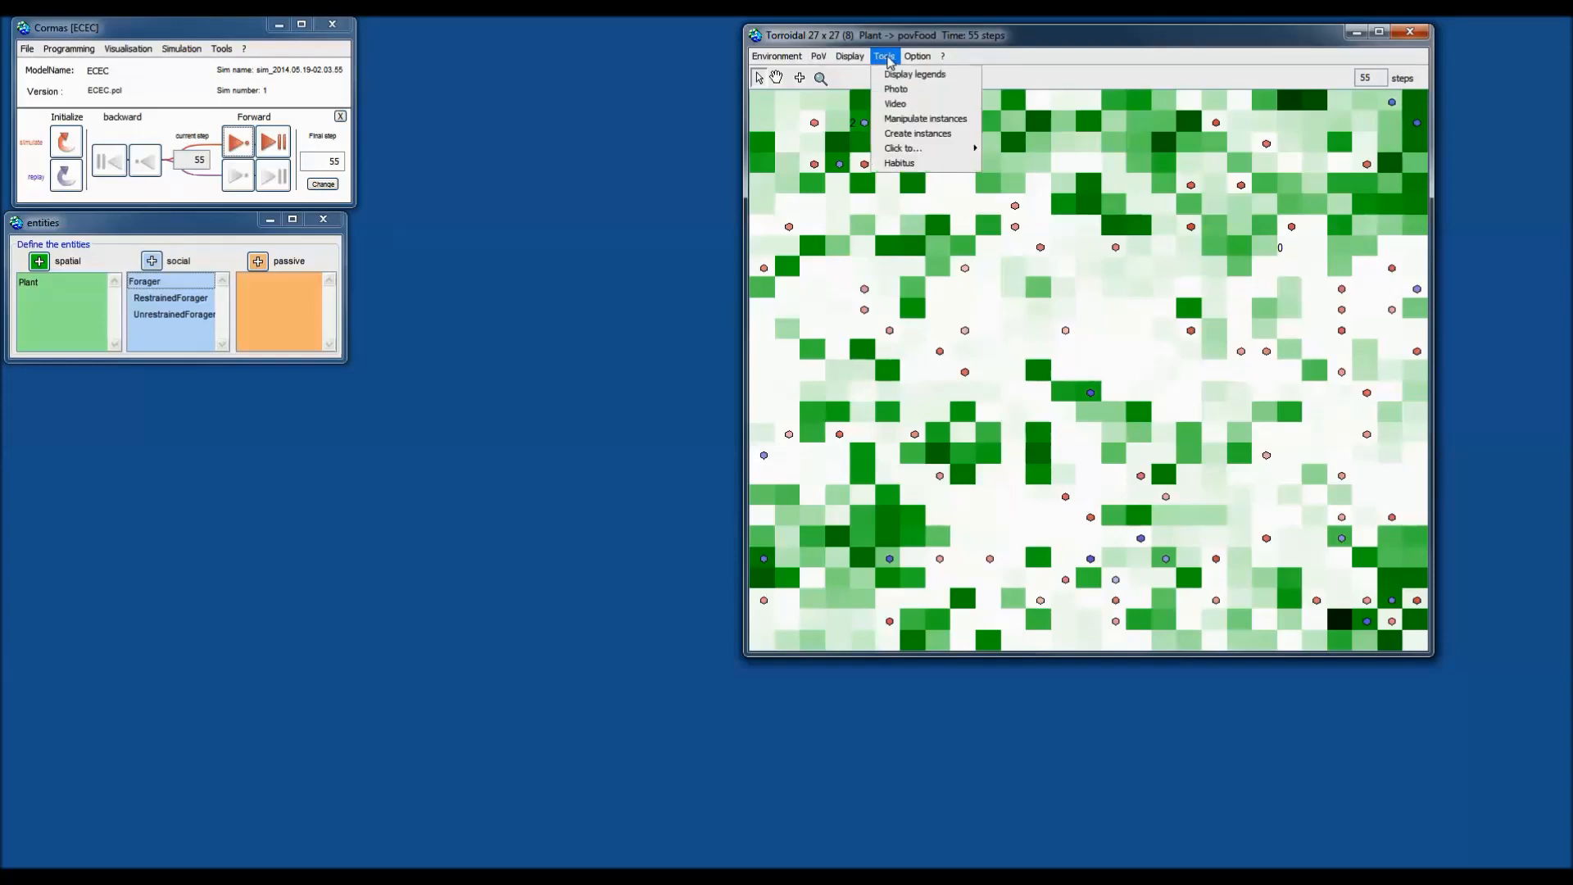
{"action": "mouse_move", "coordinate": [858, 63]}
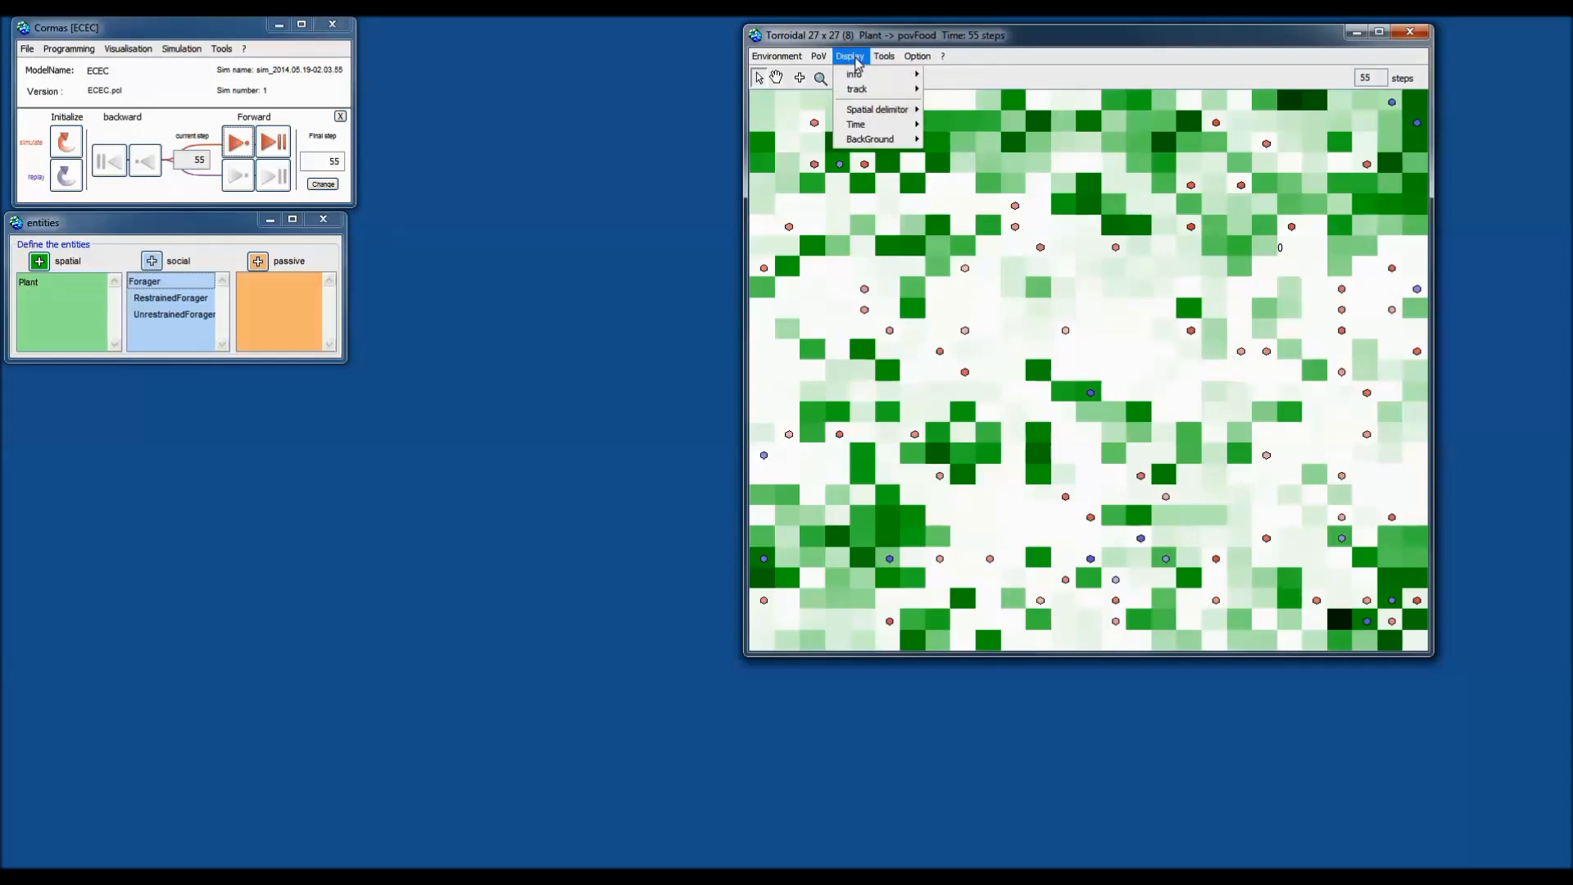
{"action": "mouse_move", "coordinate": [869, 90]}
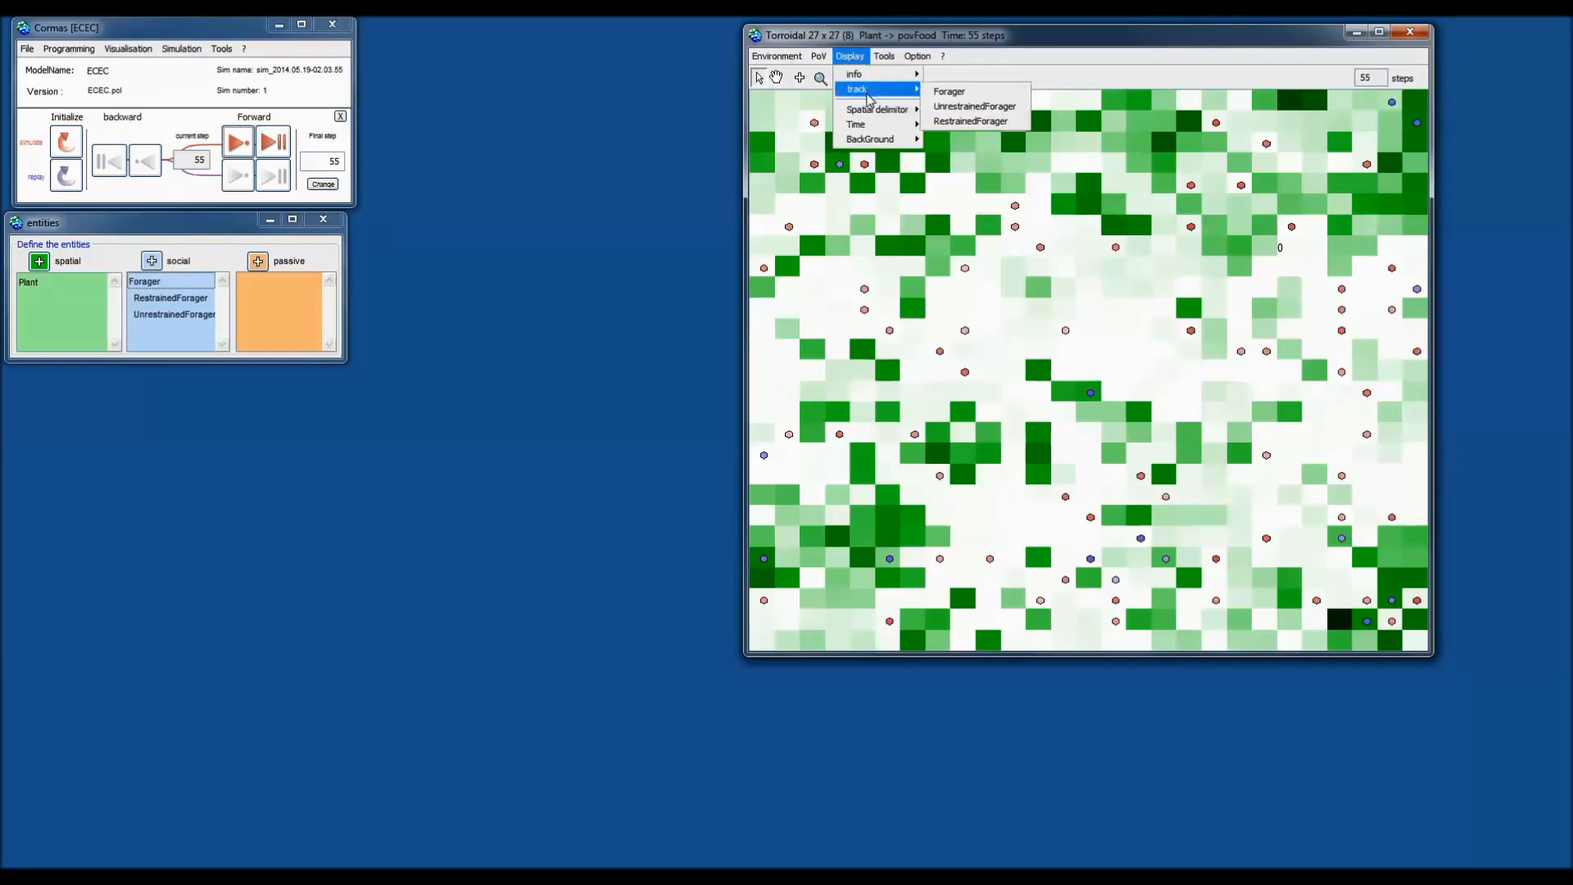
{"action": "left_click", "coordinate": [961, 98]}
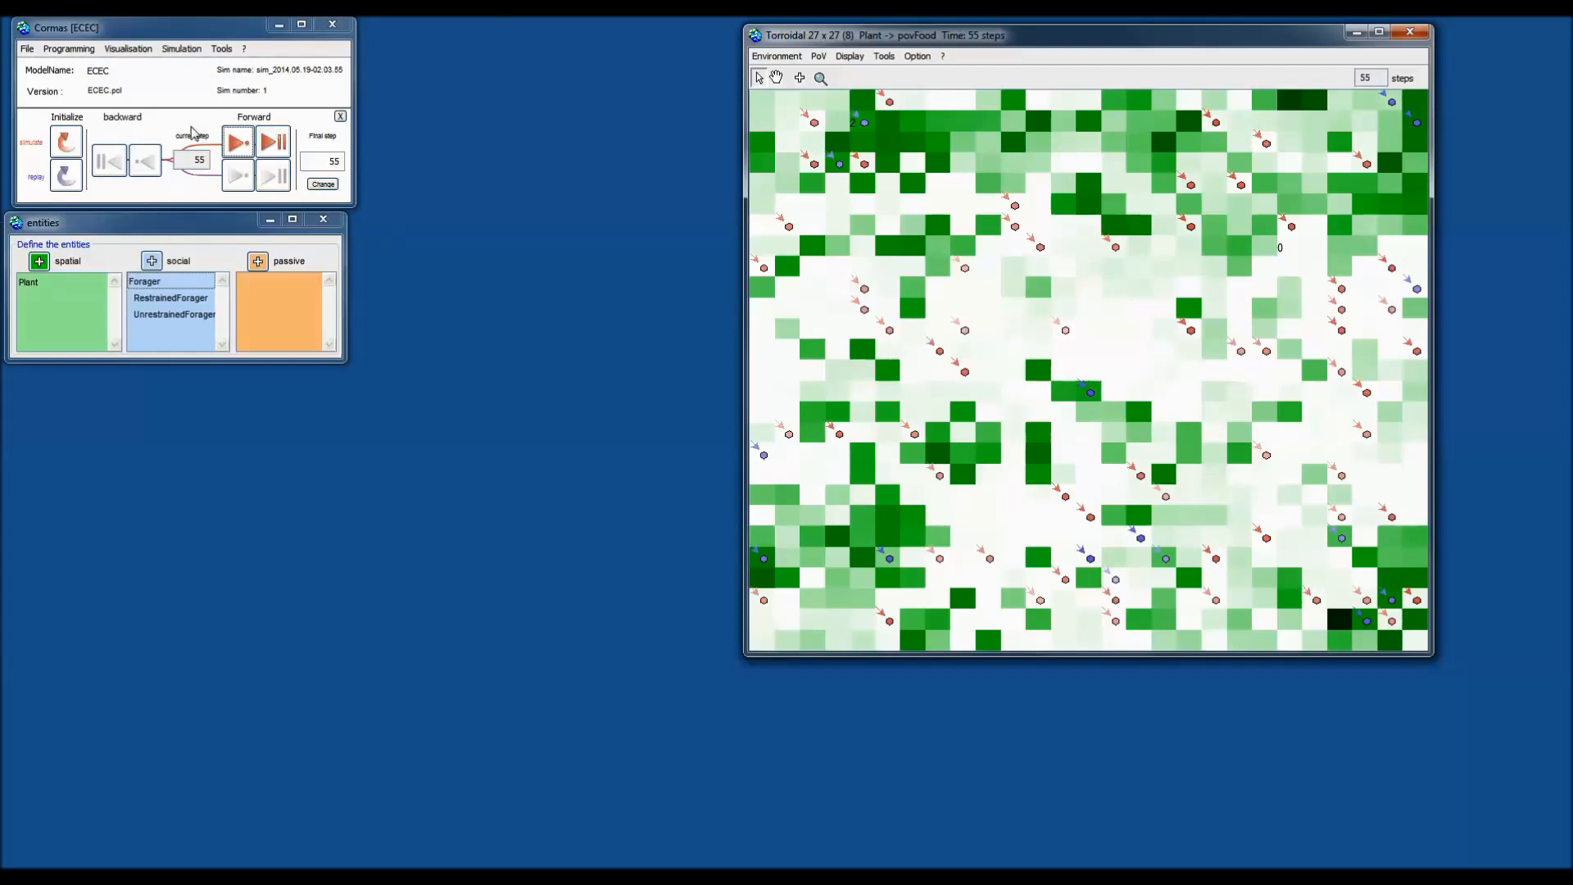
Step the simulation forward repeatedly from step 55, leaving forager movement trails on the grid.
{"action": "left_click", "coordinate": [238, 145]}
{"action": "left_click", "coordinate": [238, 146]}
{"action": "left_click", "coordinate": [238, 147]}
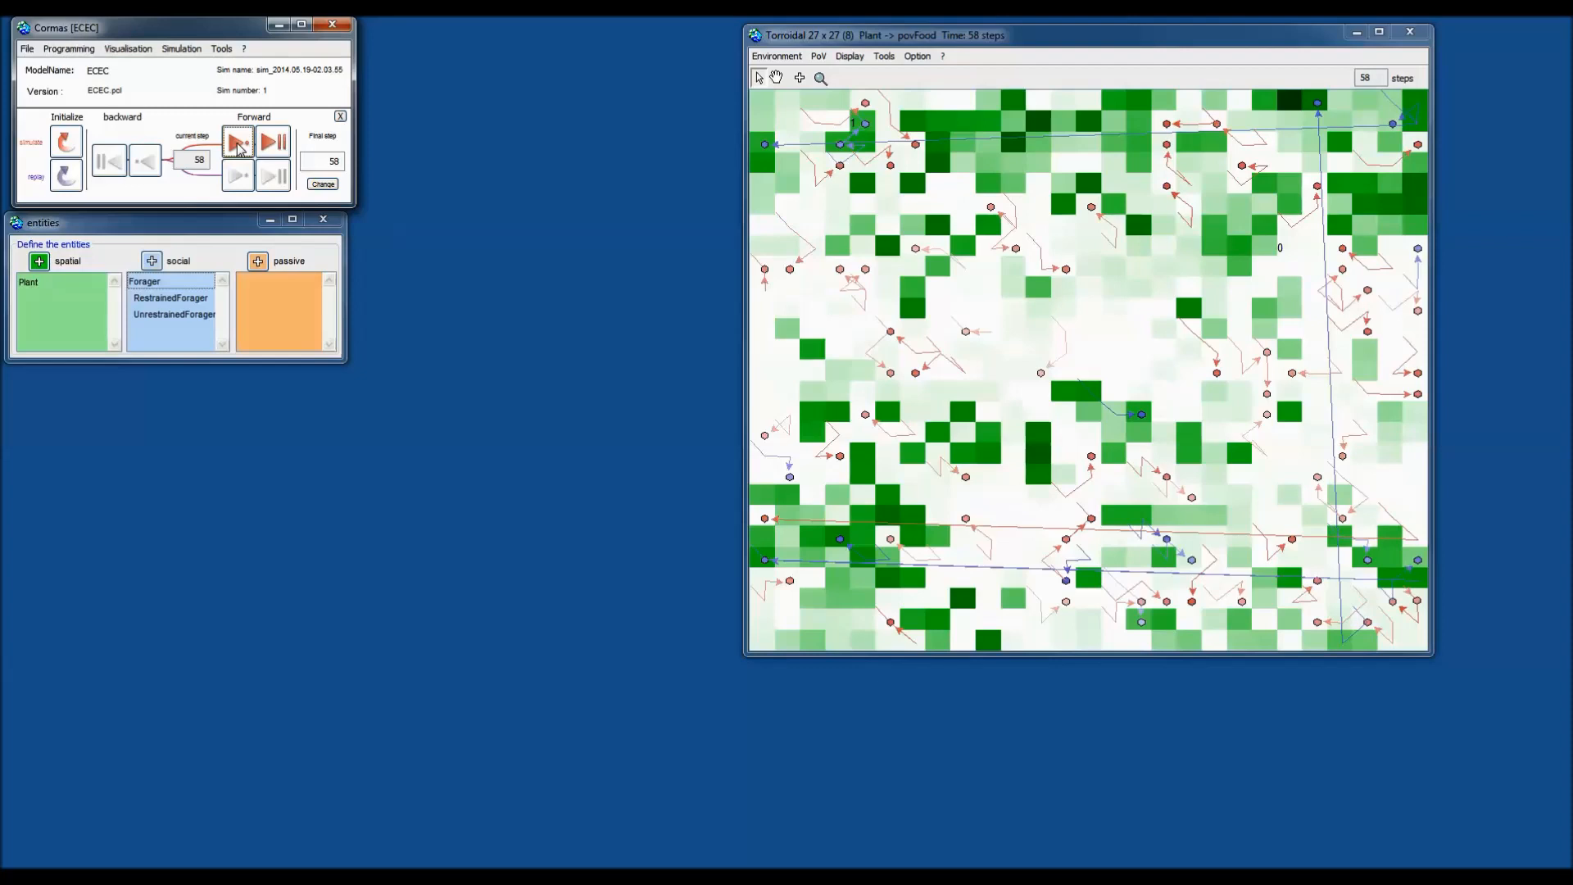
{"action": "left_click", "coordinate": [238, 147]}
{"action": "left_click", "coordinate": [238, 146]}
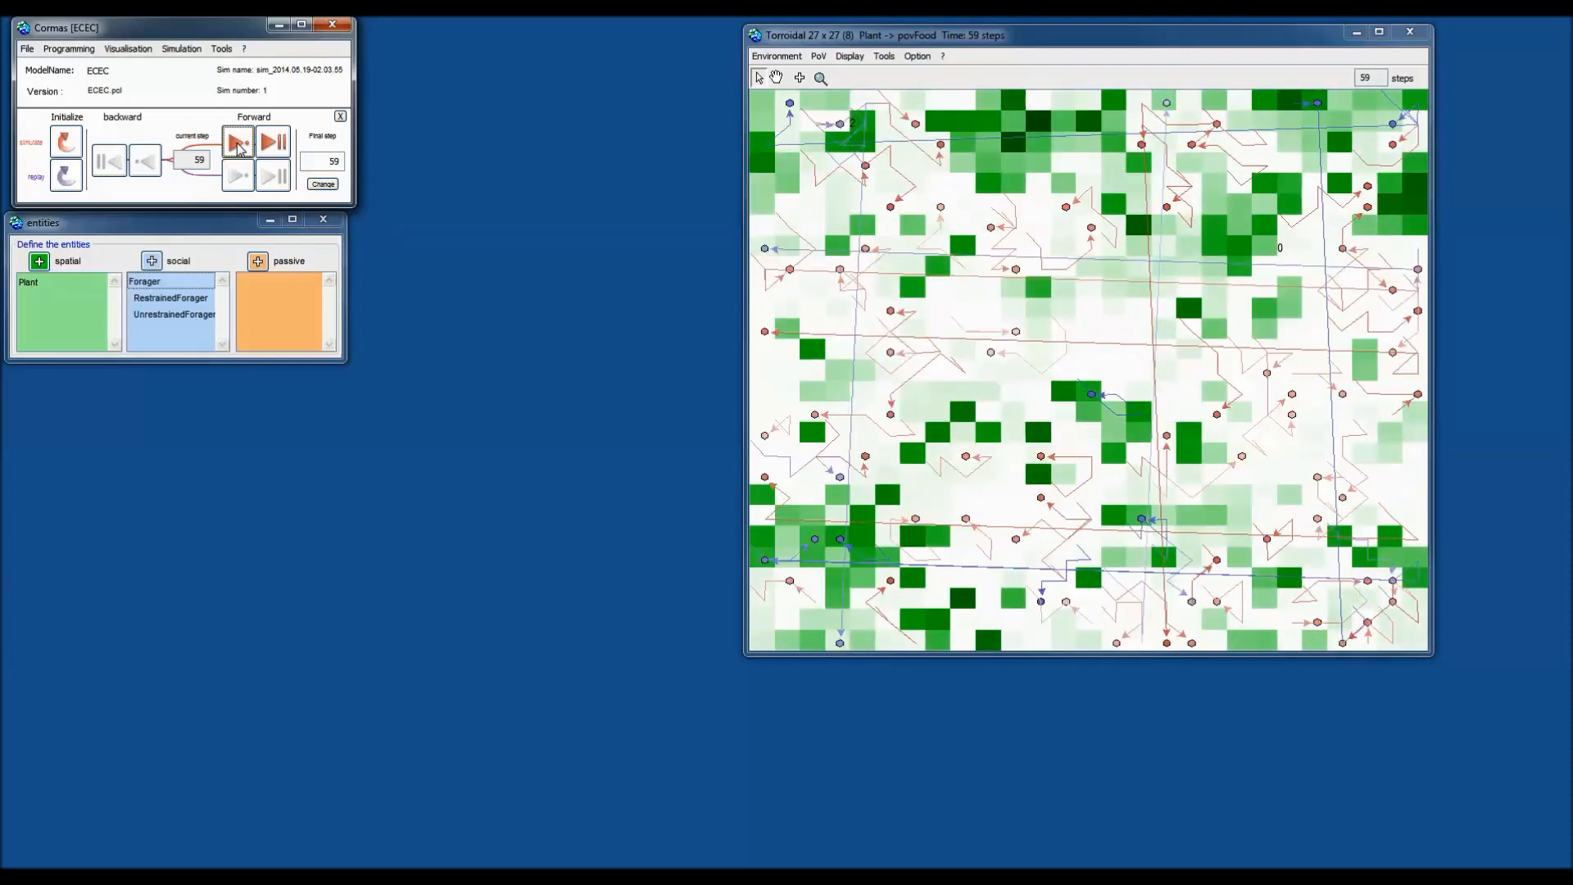
{"action": "left_click", "coordinate": [238, 147]}
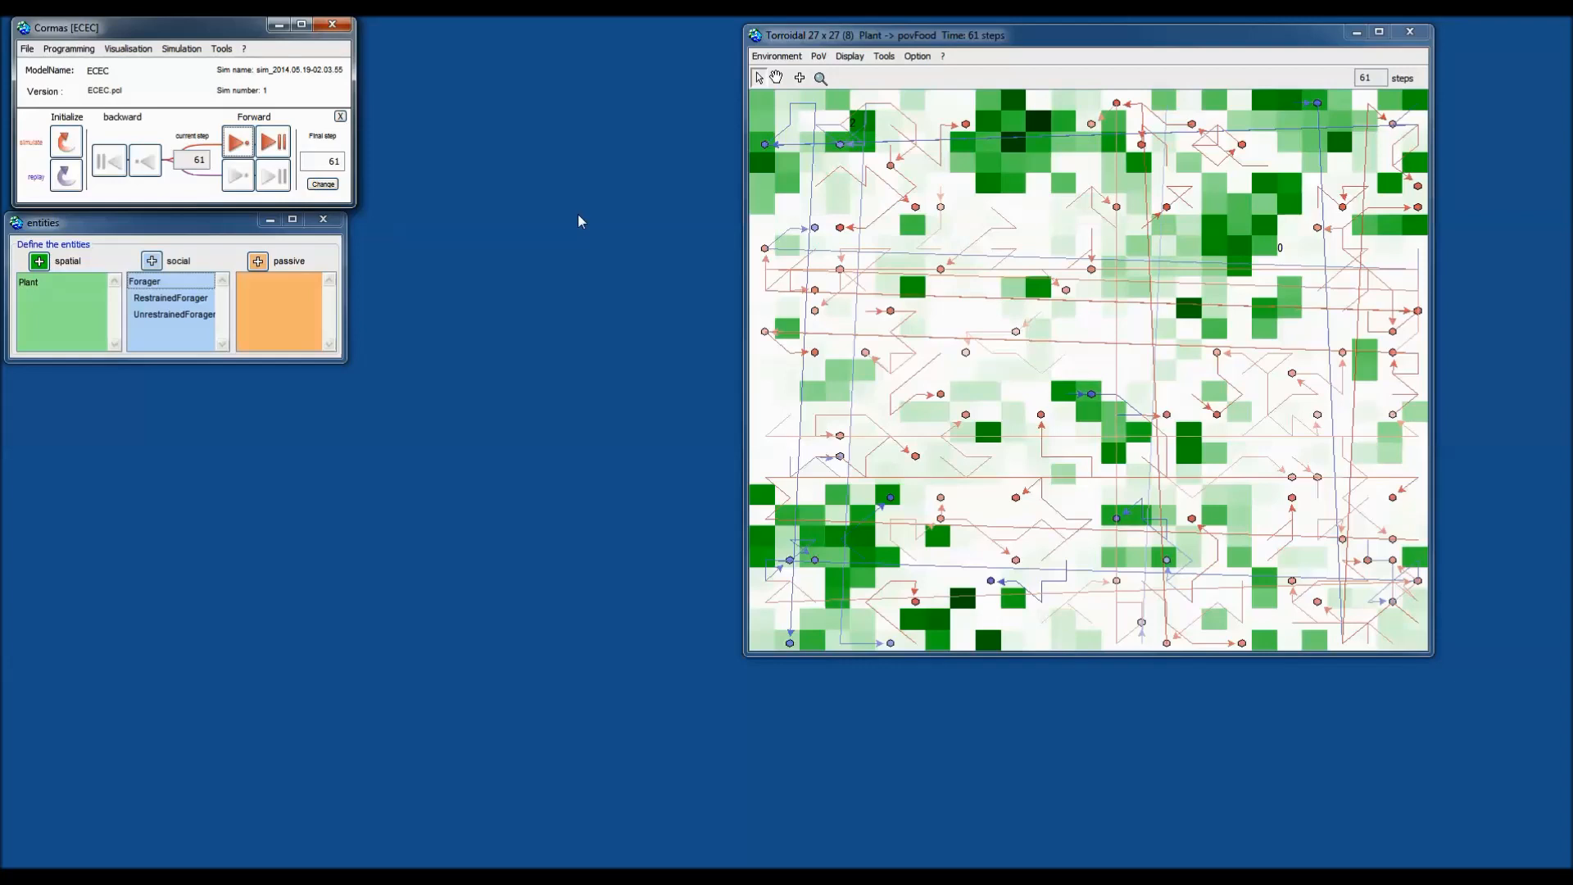
{"action": "left_click", "coordinate": [238, 143]}
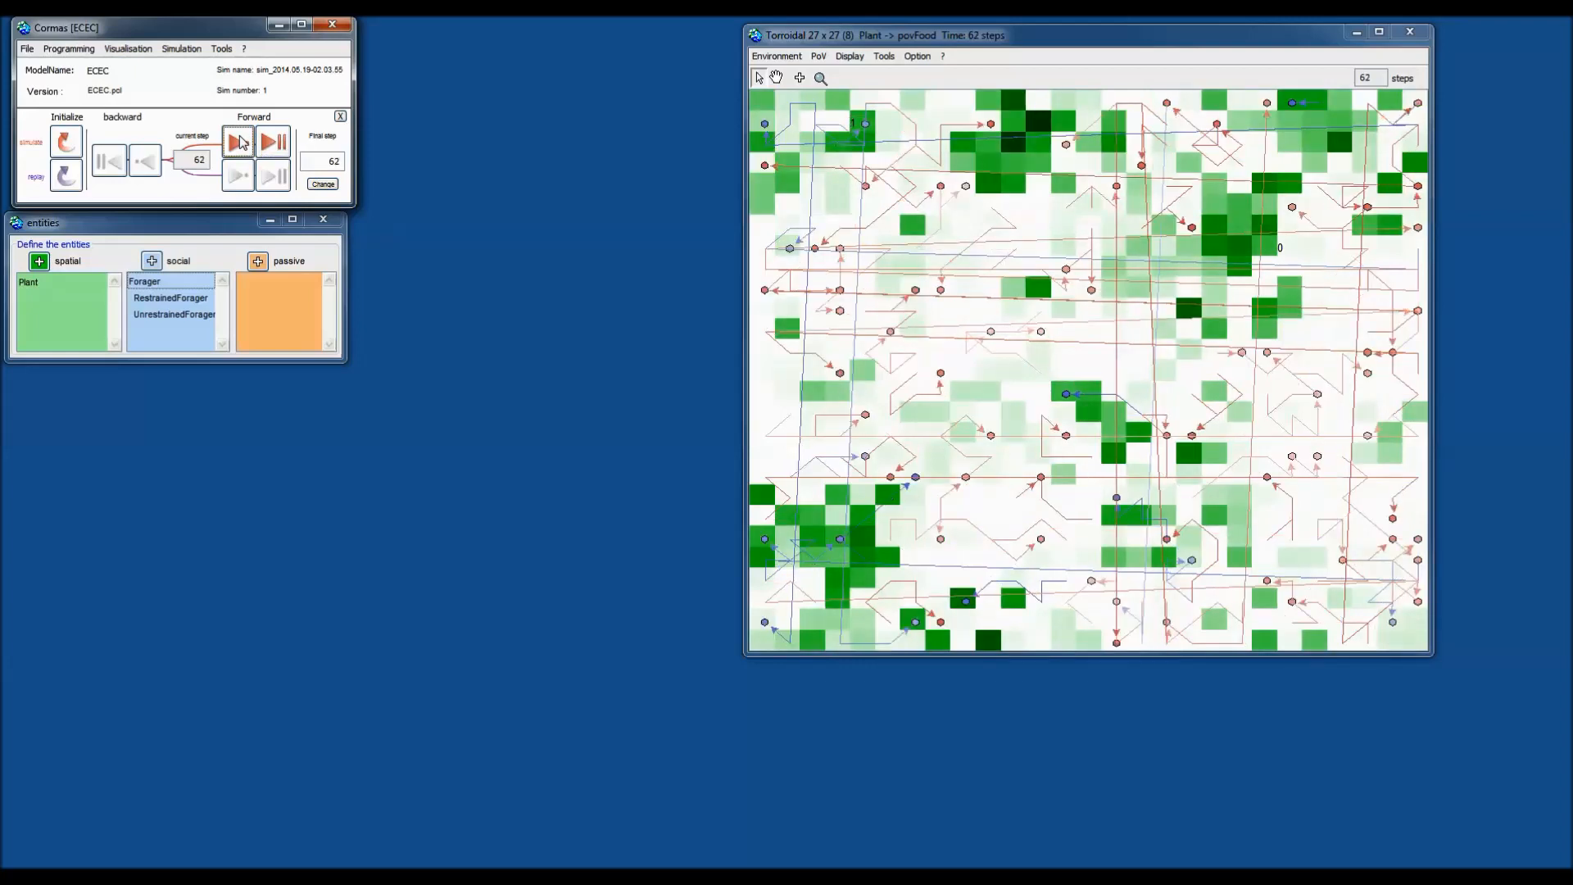
{"action": "left_click", "coordinate": [238, 143]}
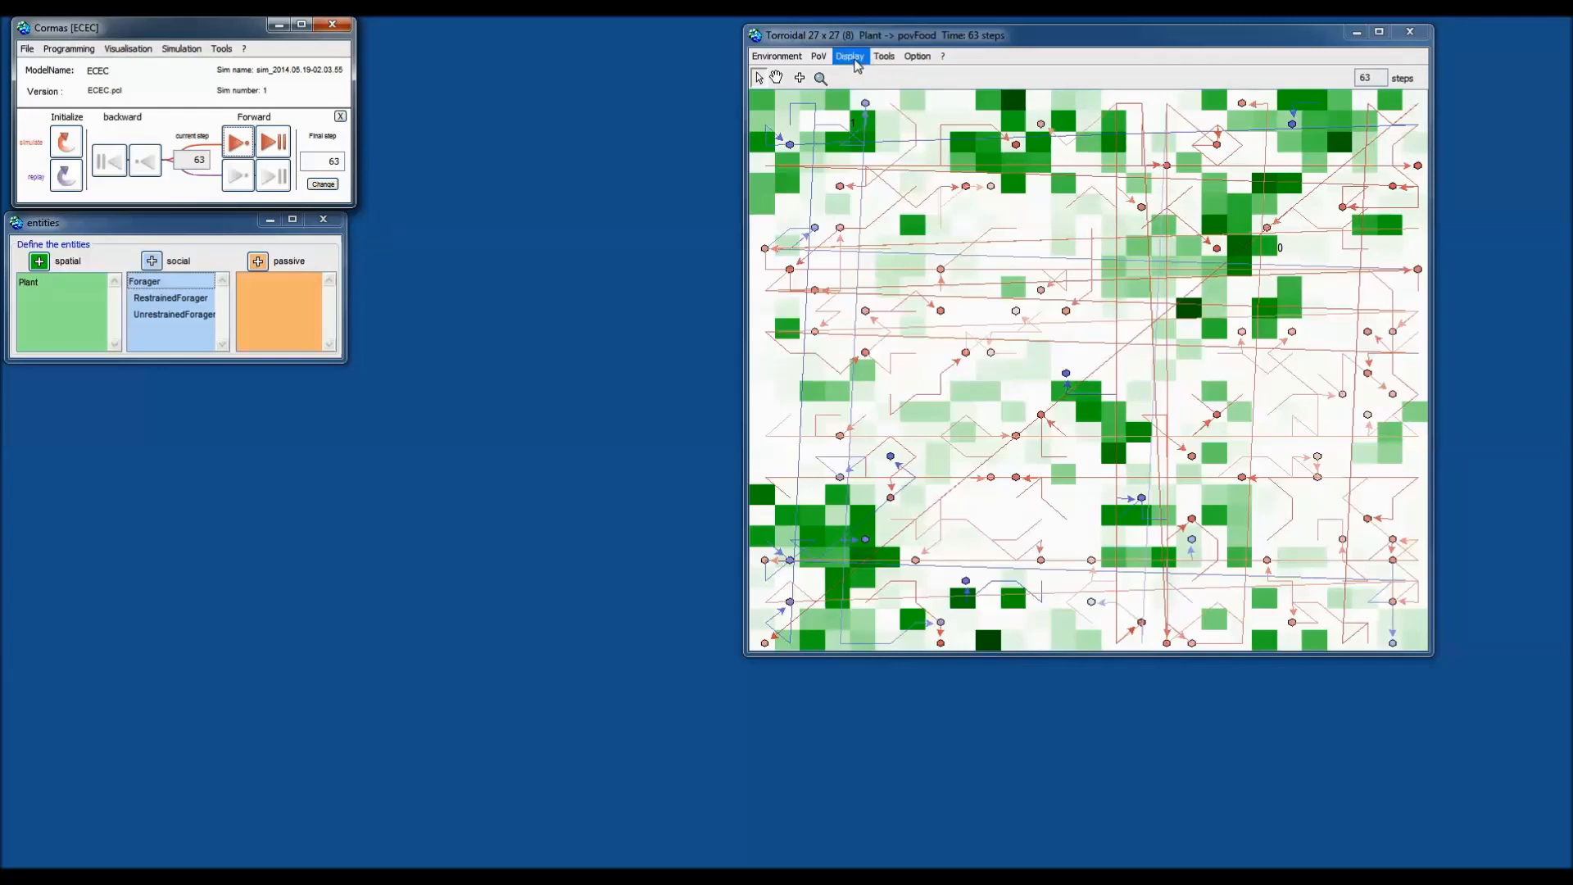
Reapply the povEnergy point of view to foragers.
{"action": "left_click", "coordinate": [819, 57]}
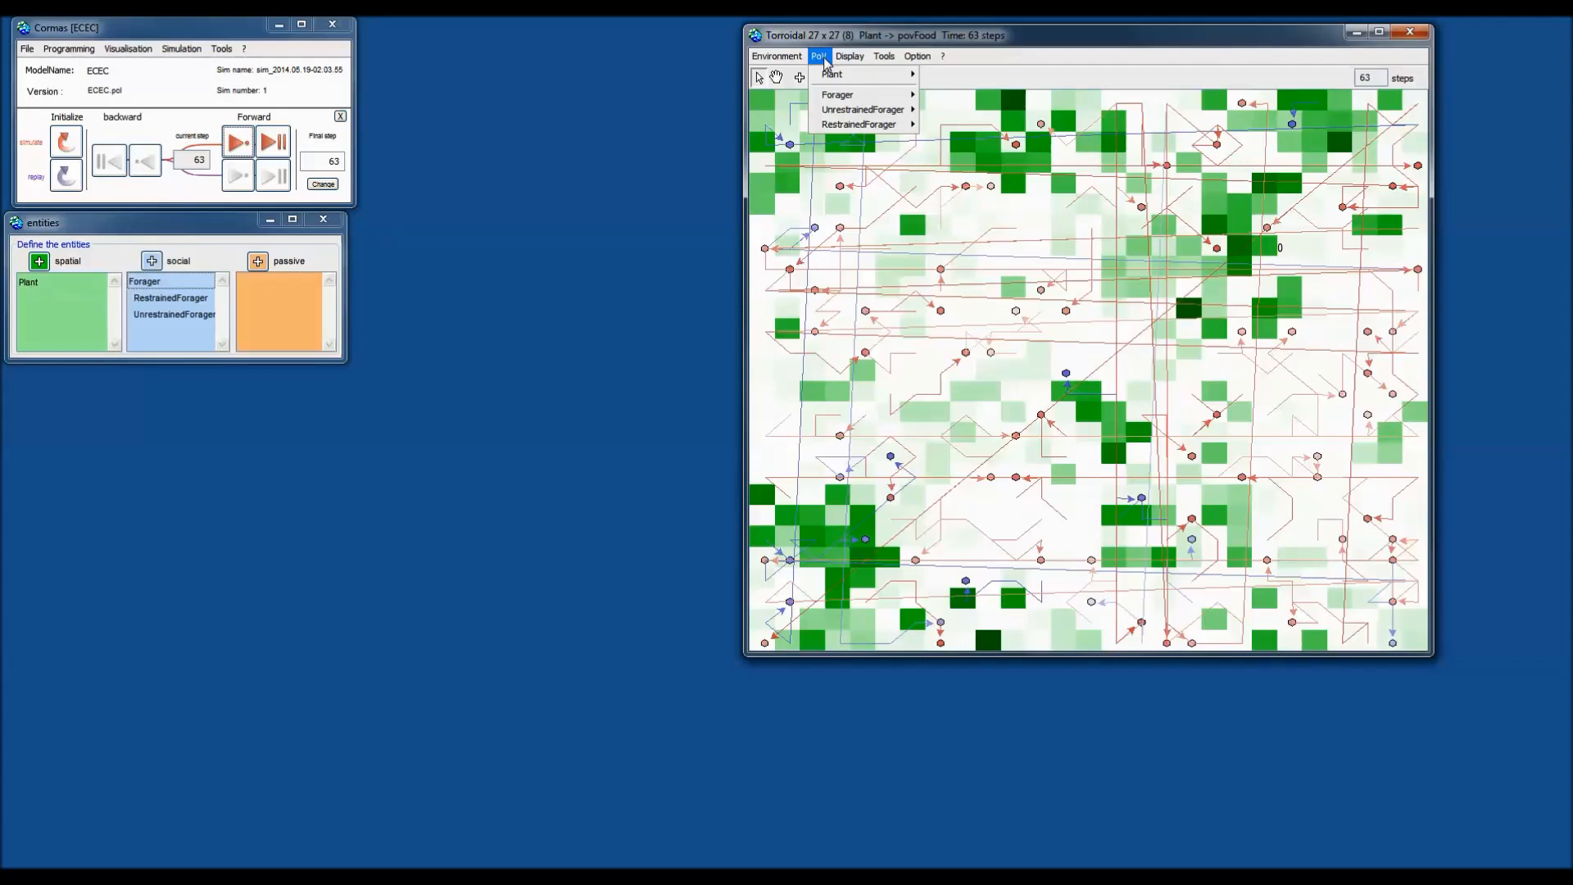
{"action": "mouse_move", "coordinate": [856, 97]}
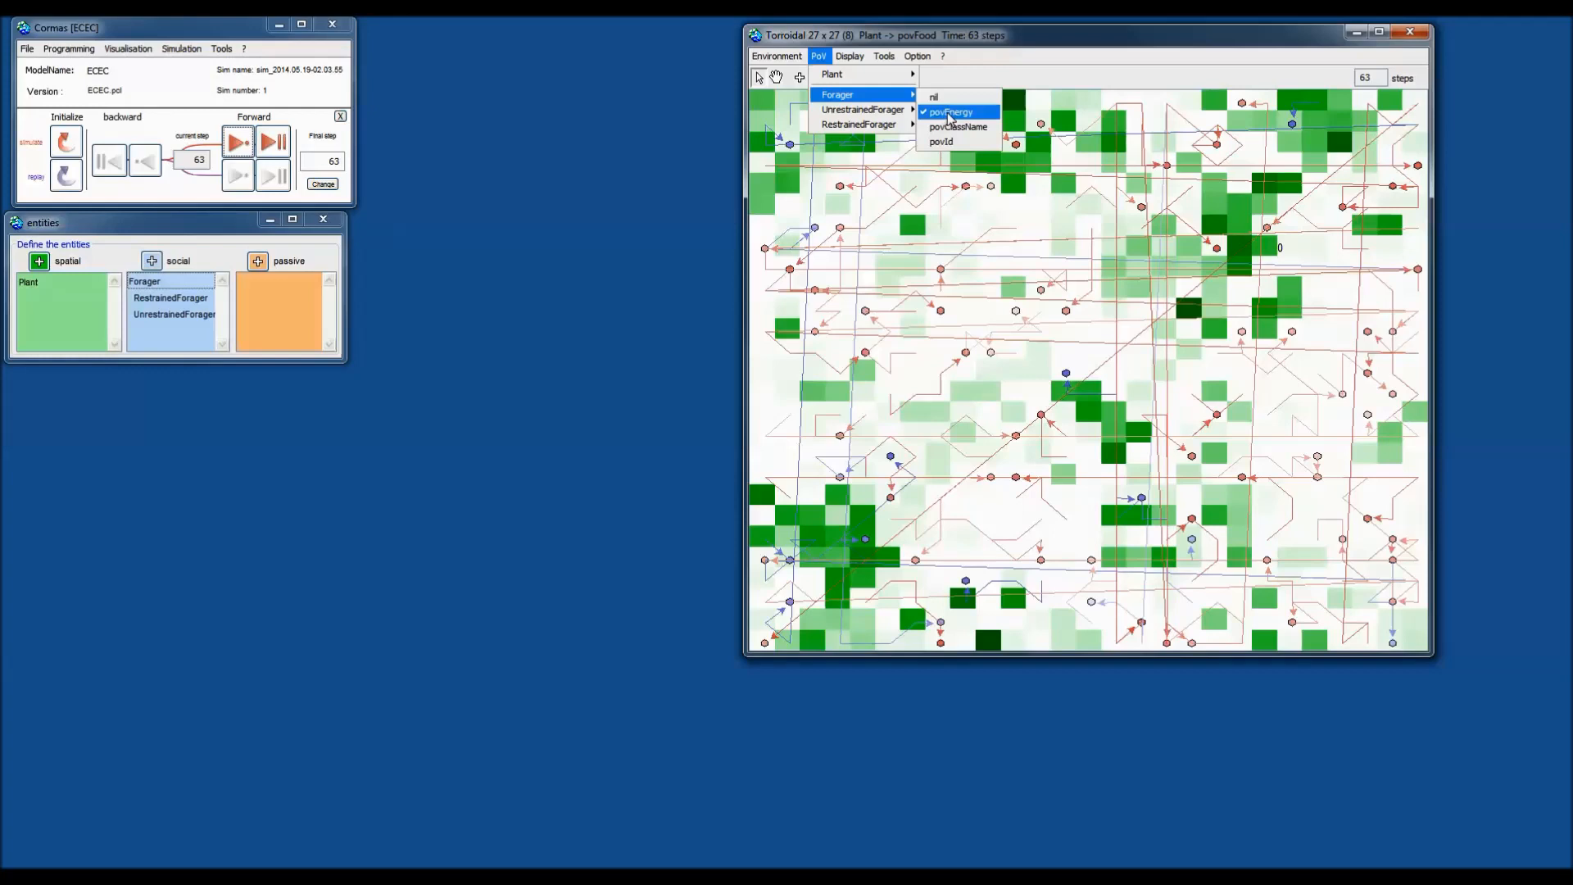
{"action": "left_click", "coordinate": [949, 113]}
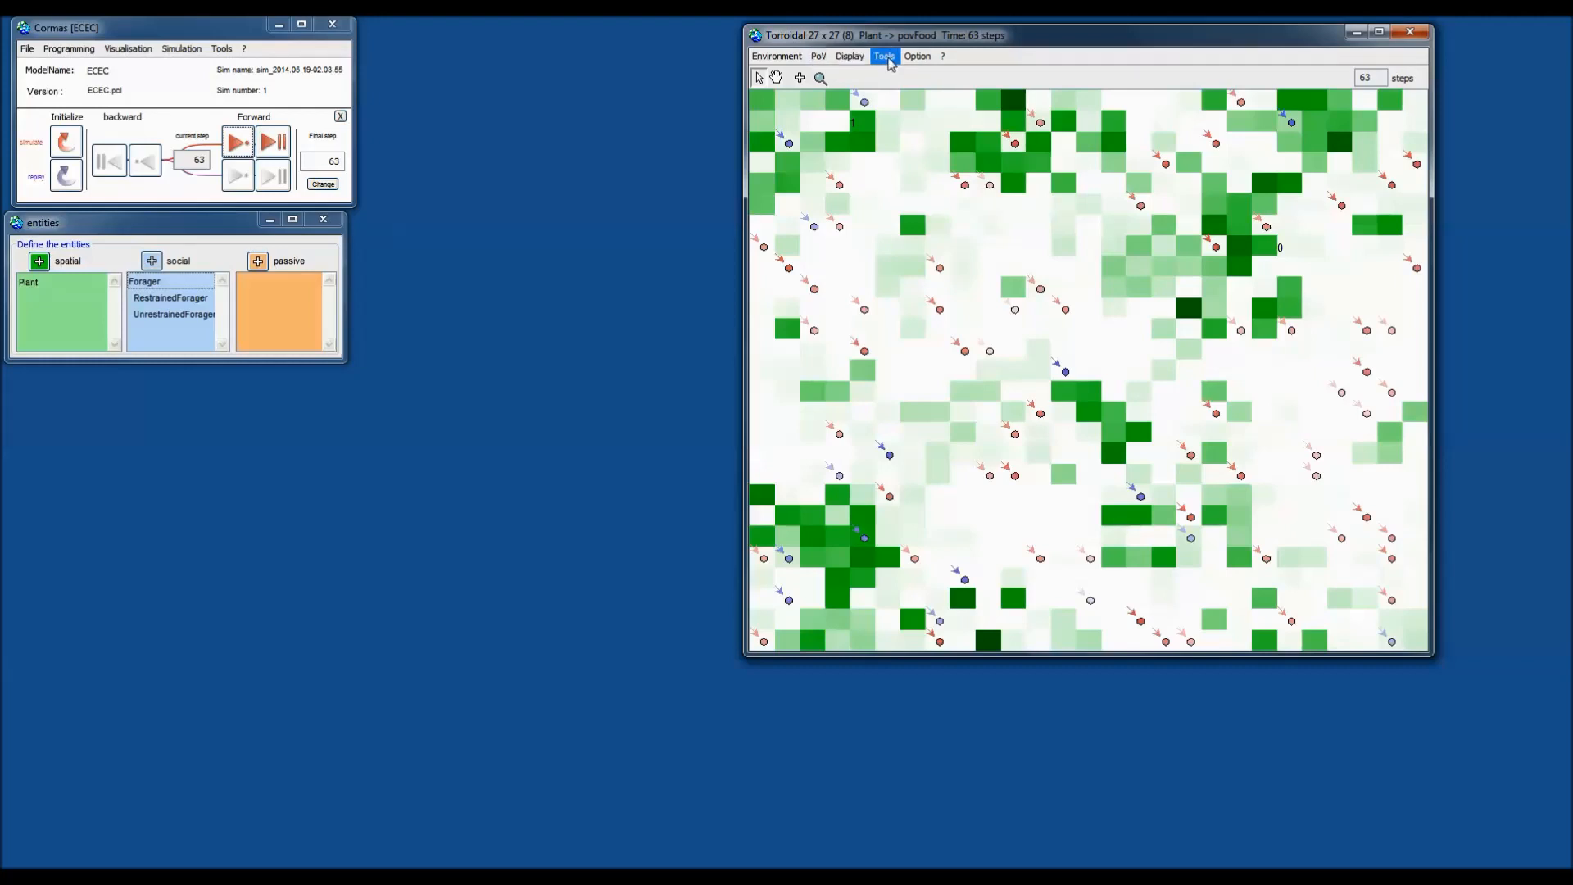
Turn off Forager movement tracking under Display > track.
{"action": "left_click", "coordinate": [850, 56]}
{"action": "mouse_move", "coordinate": [864, 89]}
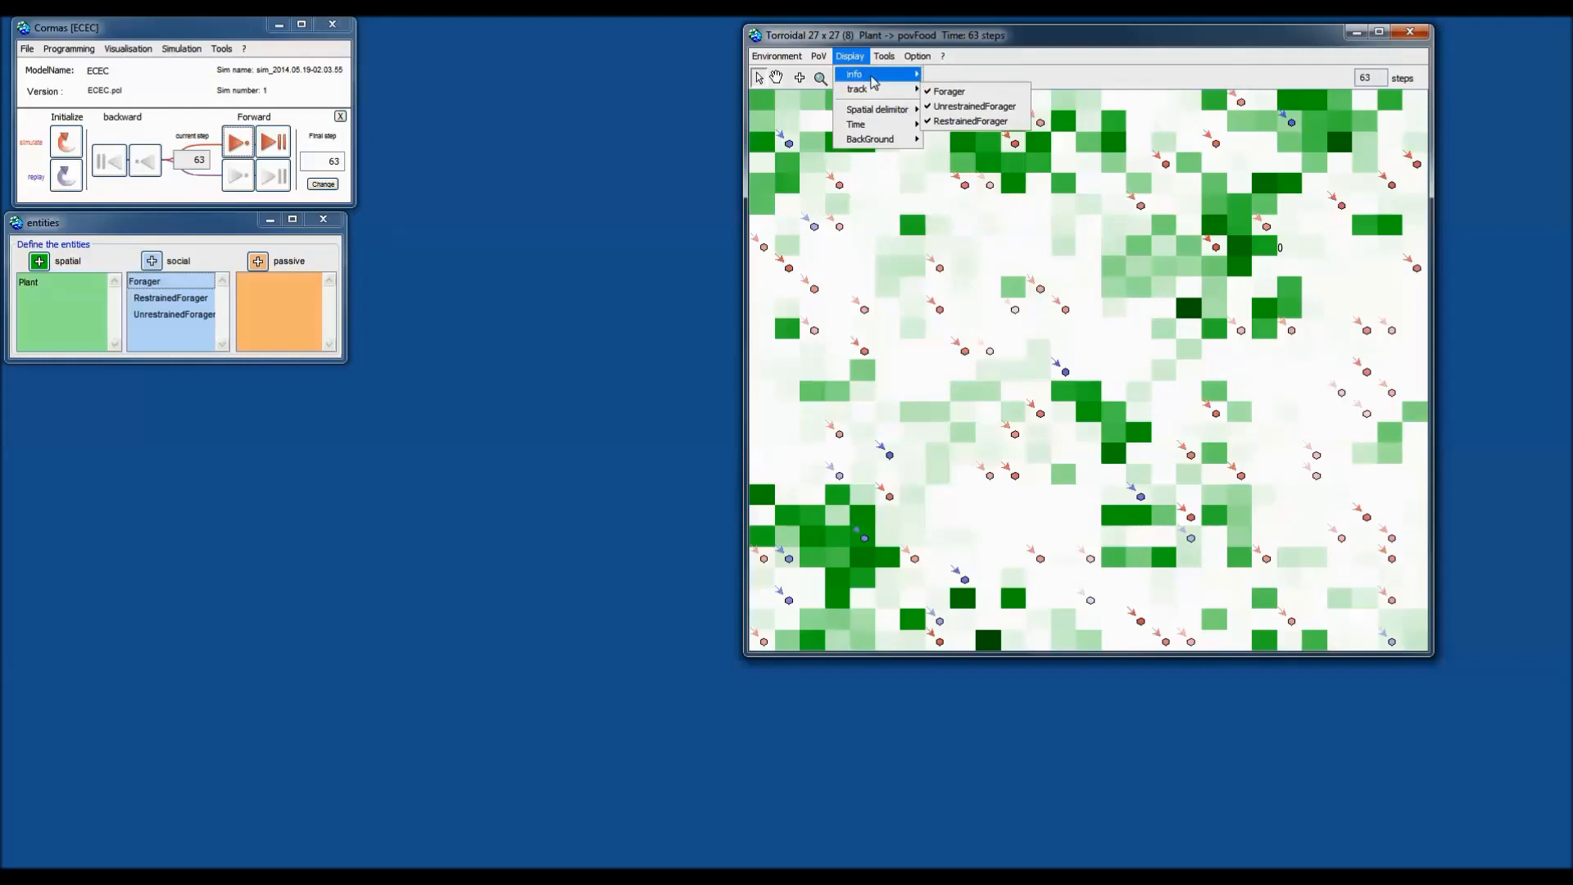
{"action": "left_click", "coordinate": [852, 60]}
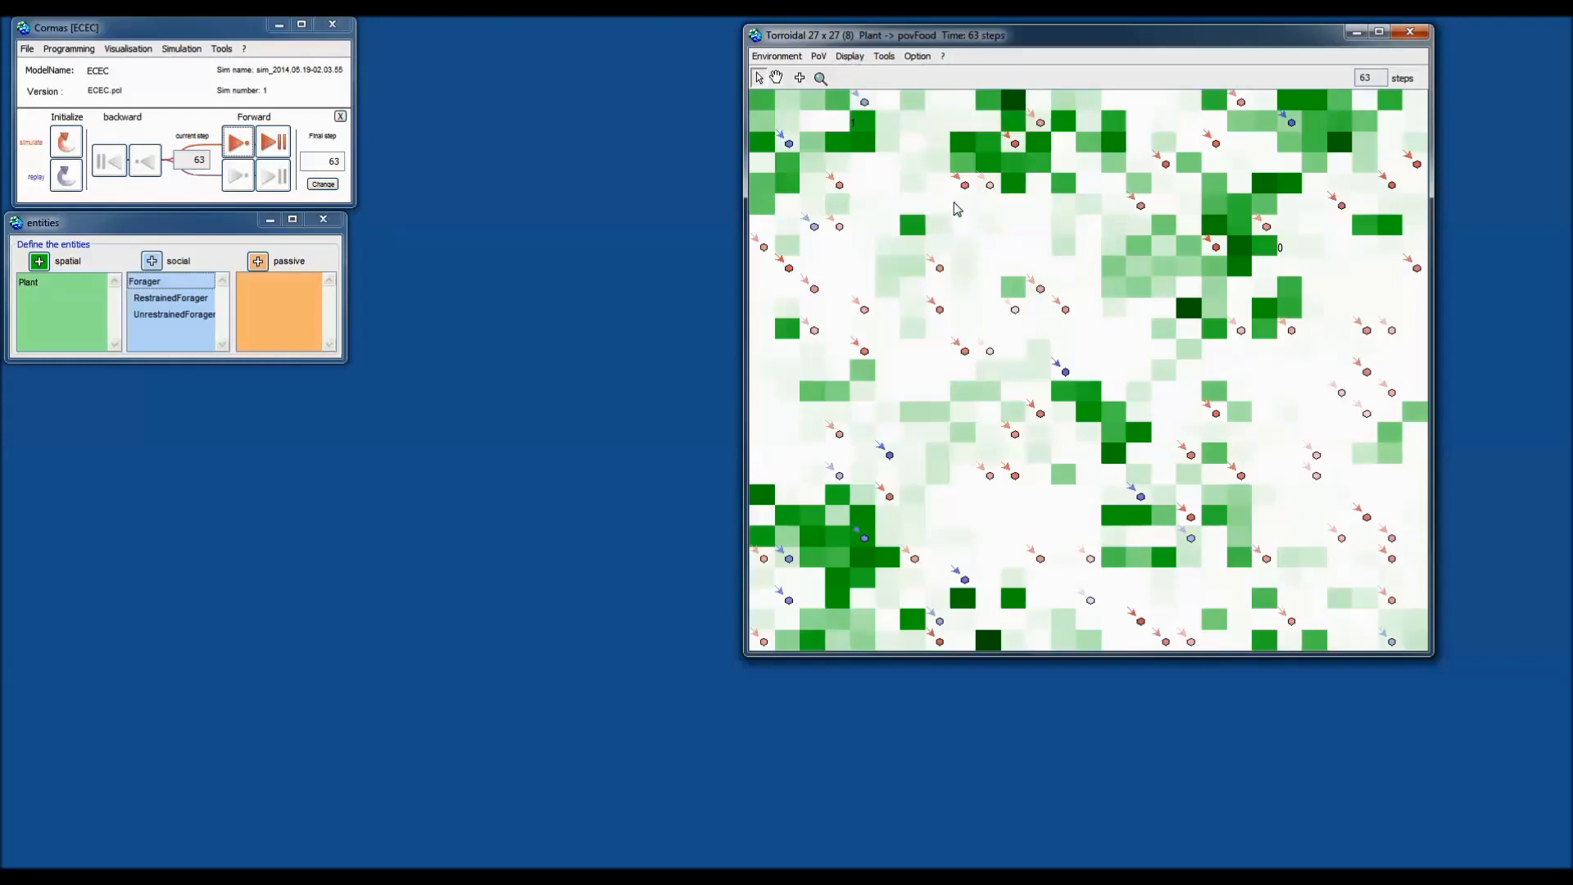
{"action": "left_click", "coordinate": [848, 61]}
{"action": "mouse_move", "coordinate": [858, 89]}
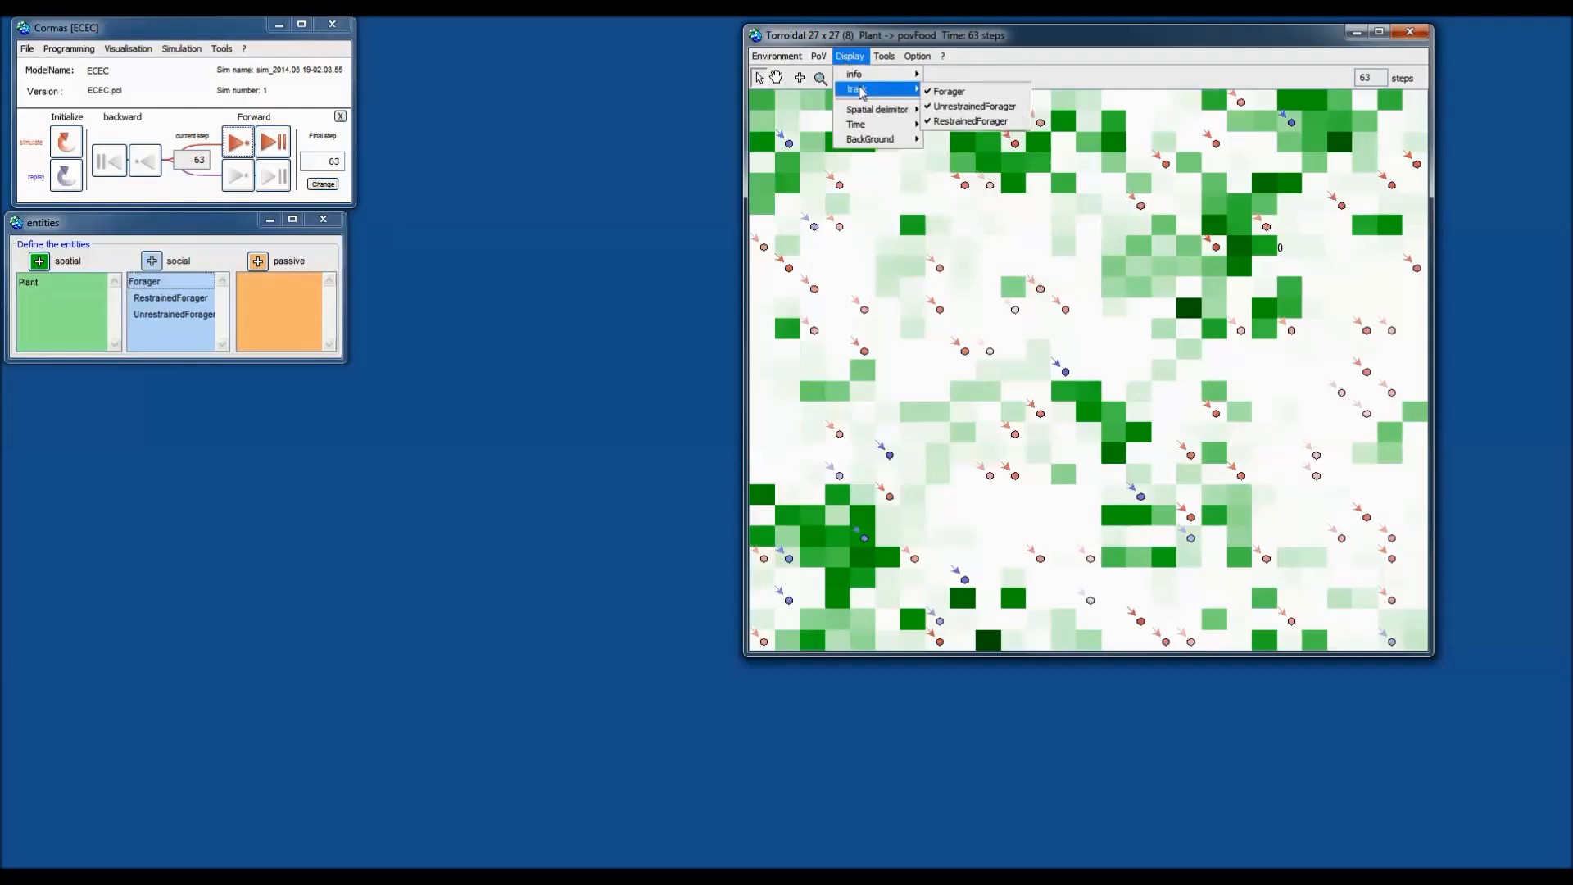
{"action": "left_click", "coordinate": [944, 92]}
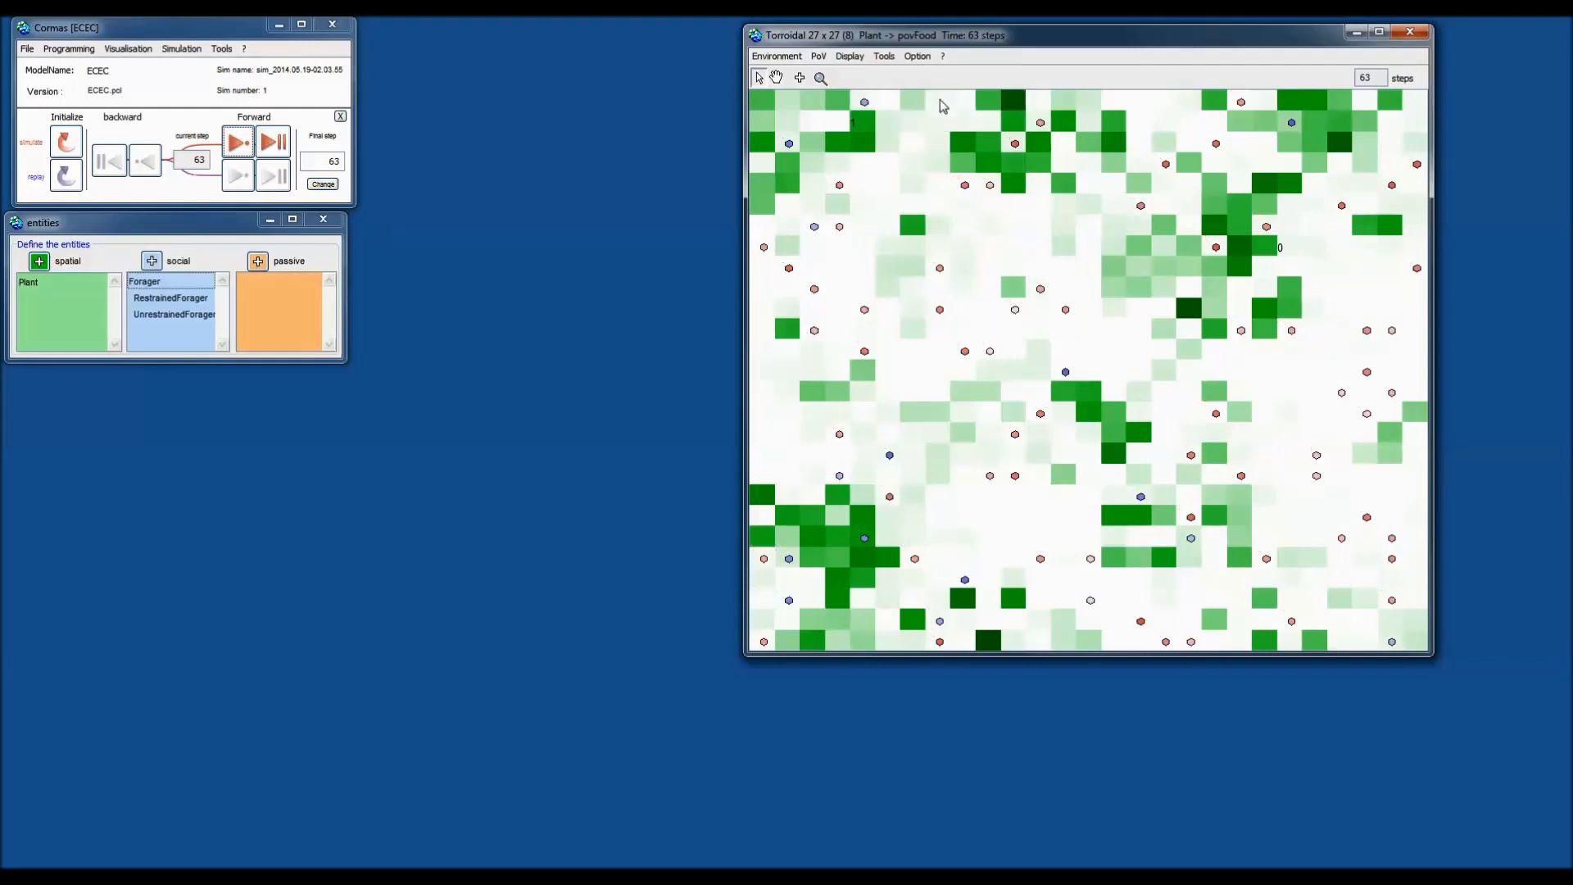
Turn on tracking for UnrestrainedForager-50 from its grid cell's context menu.
{"action": "right_click", "coordinate": [967, 185]}
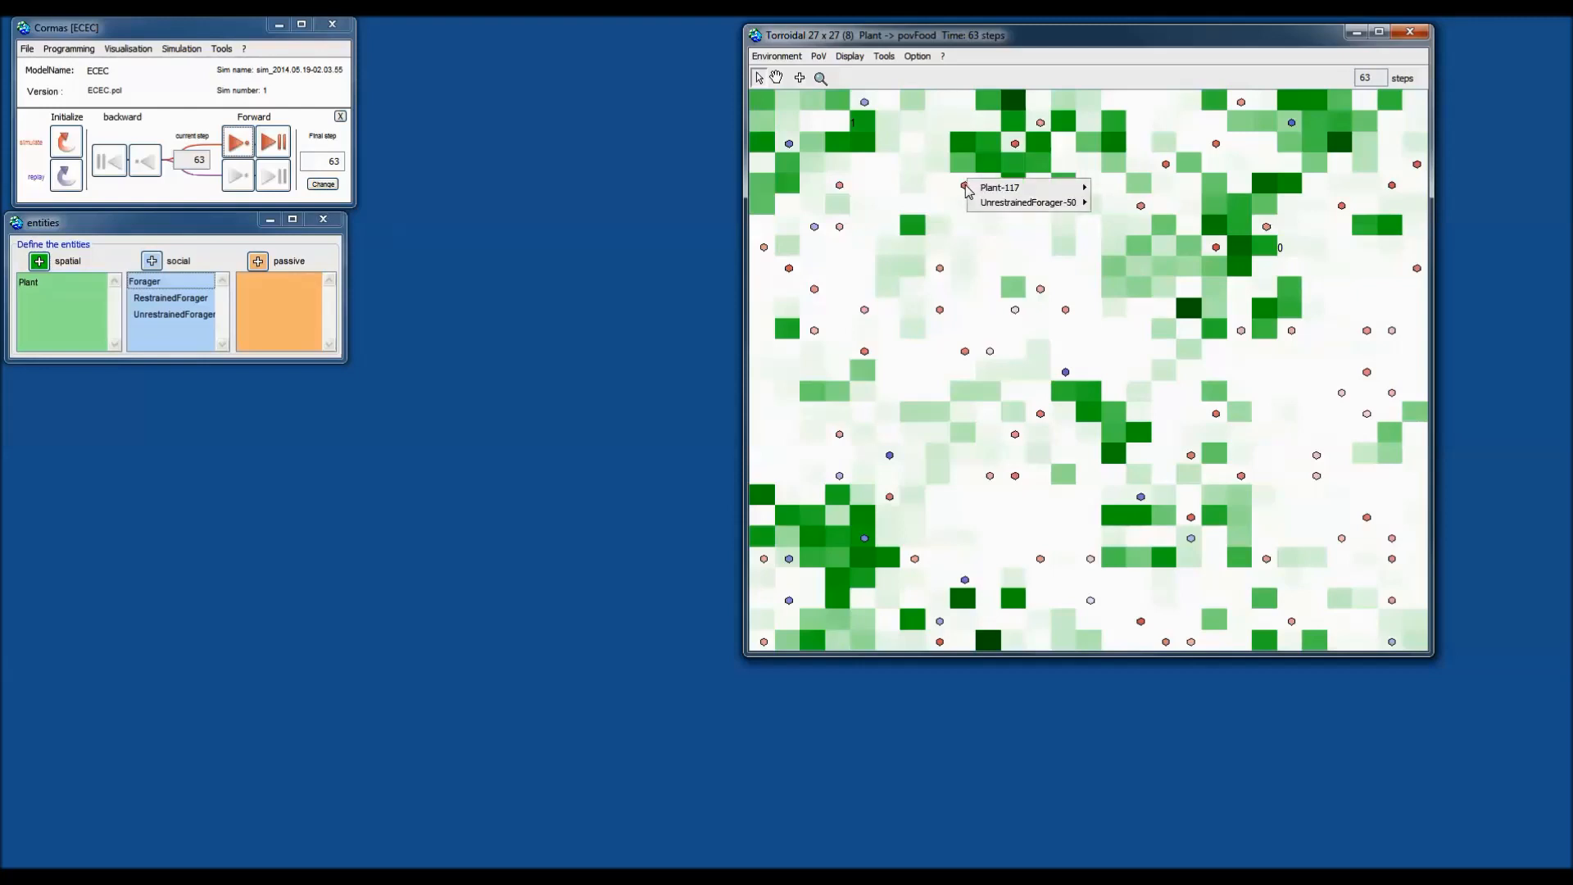
{"action": "mouse_move", "coordinate": [1001, 203]}
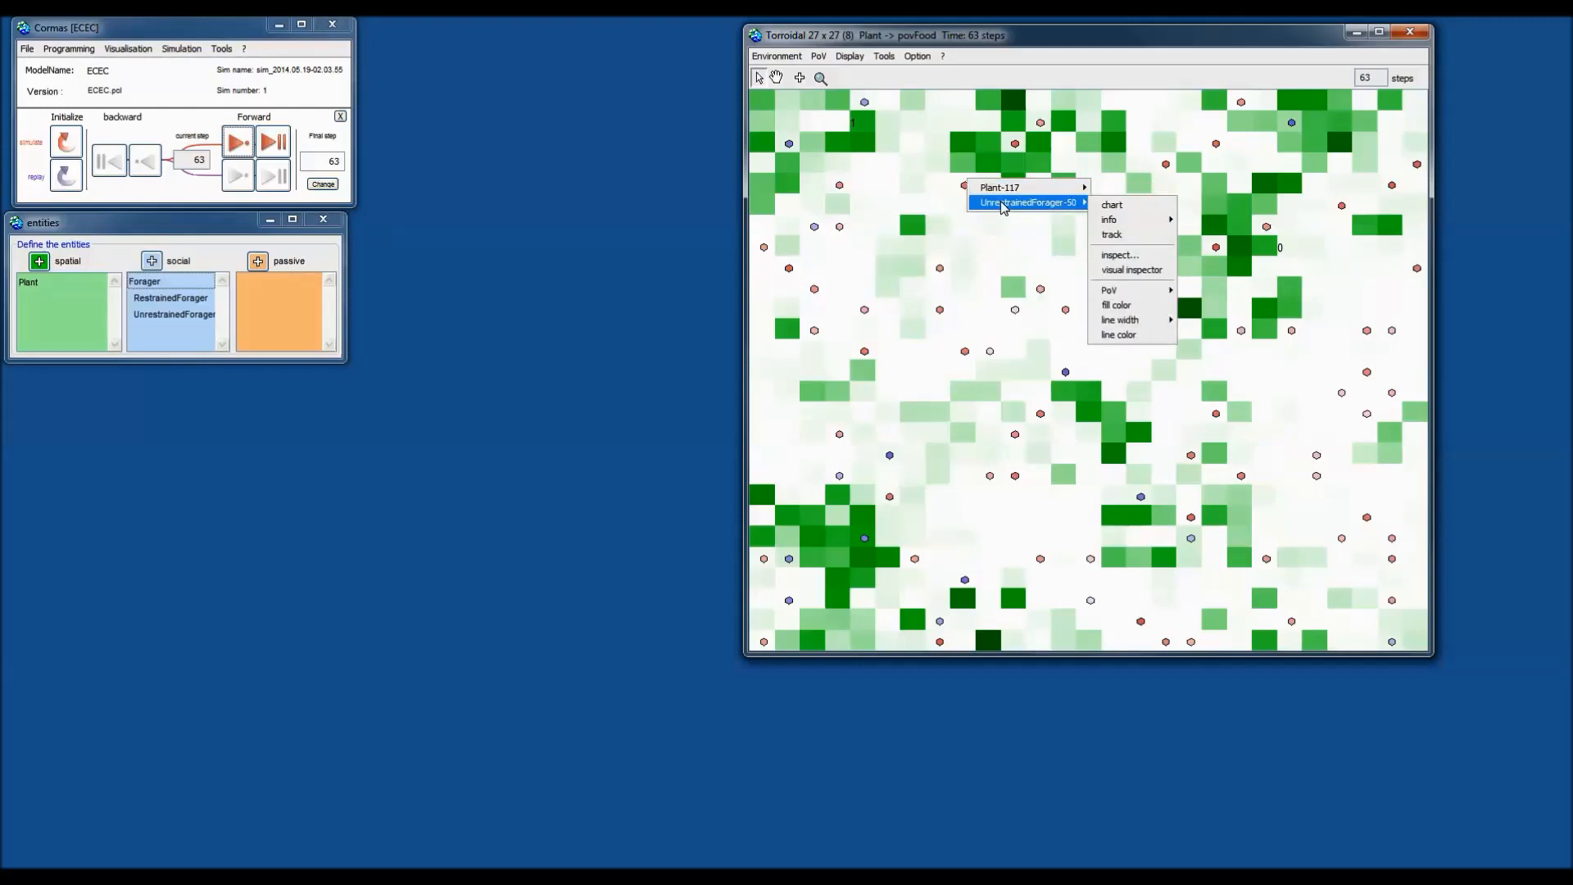
{"action": "right_click", "coordinate": [938, 167]}
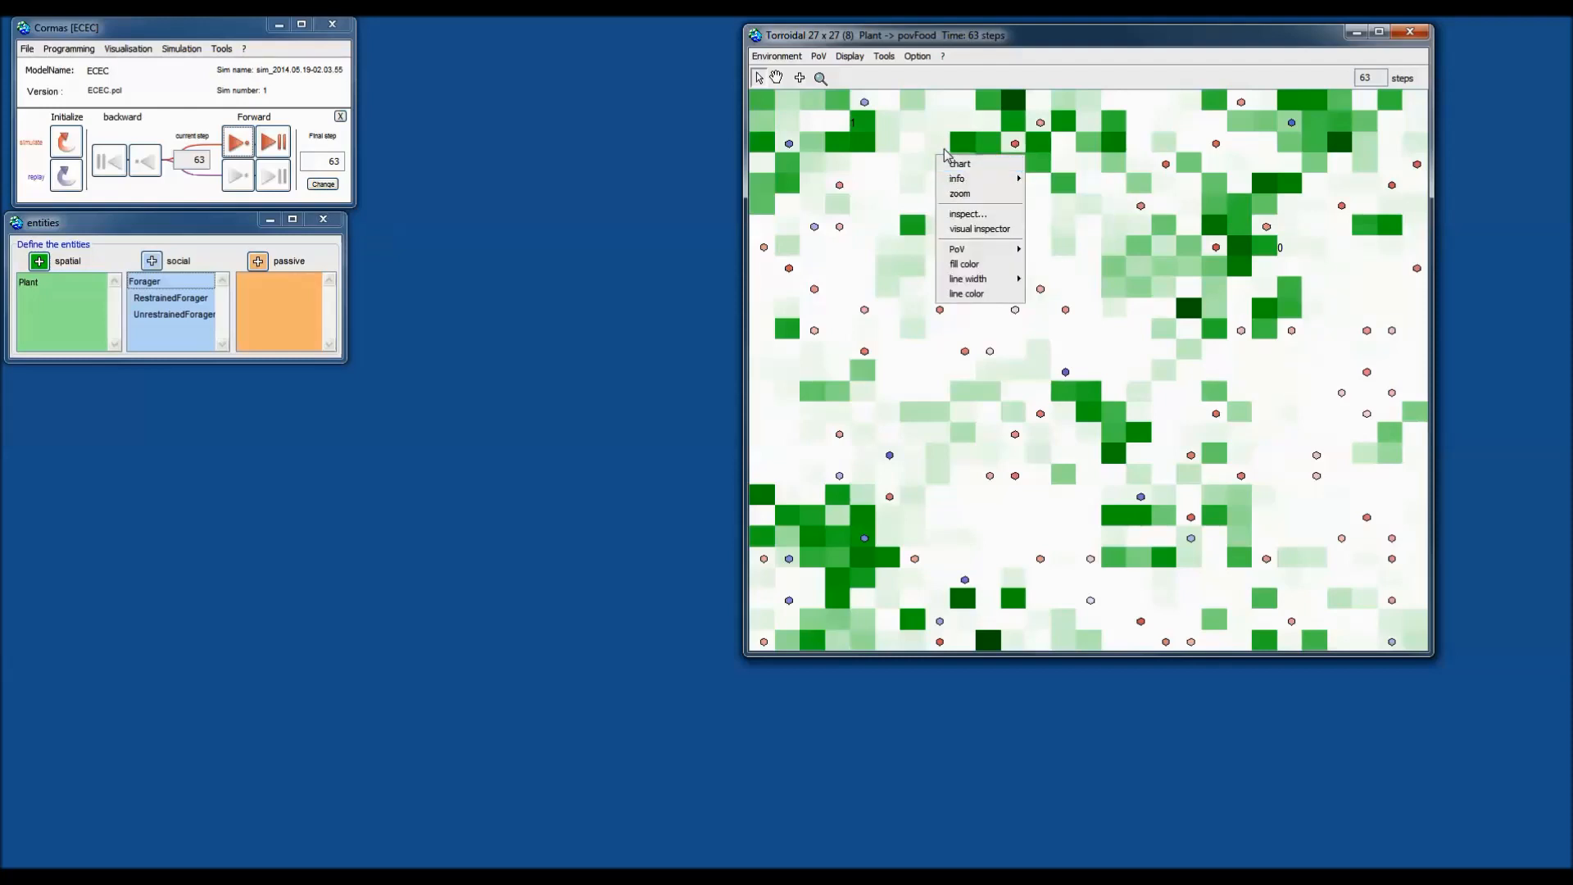
{"action": "left_click", "coordinate": [941, 148]}
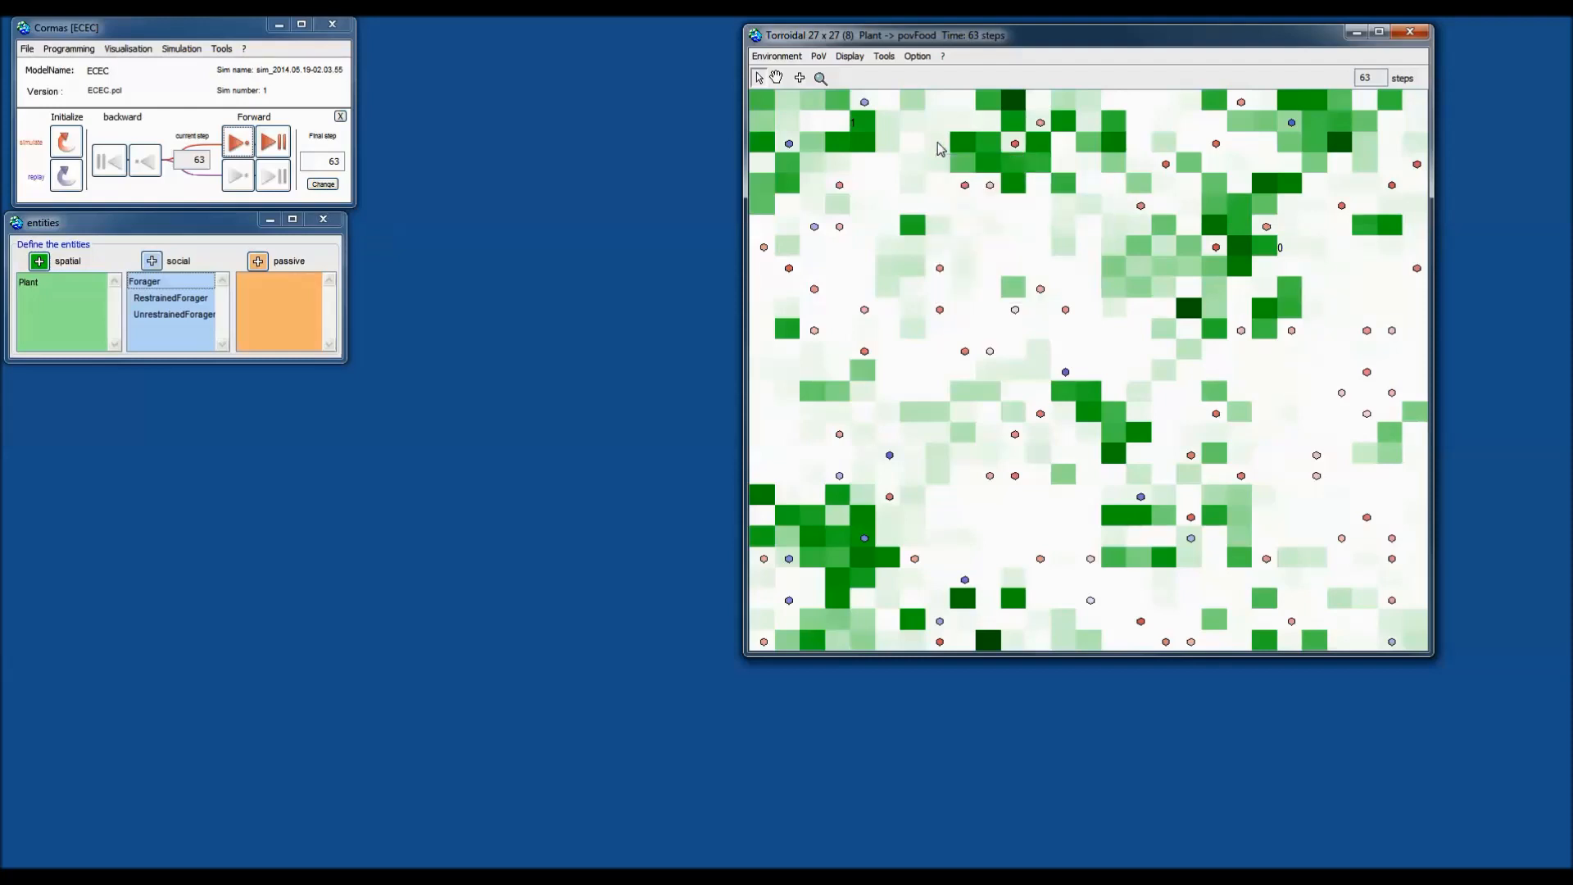
{"action": "right_click", "coordinate": [966, 186]}
{"action": "mouse_move", "coordinate": [1028, 202]}
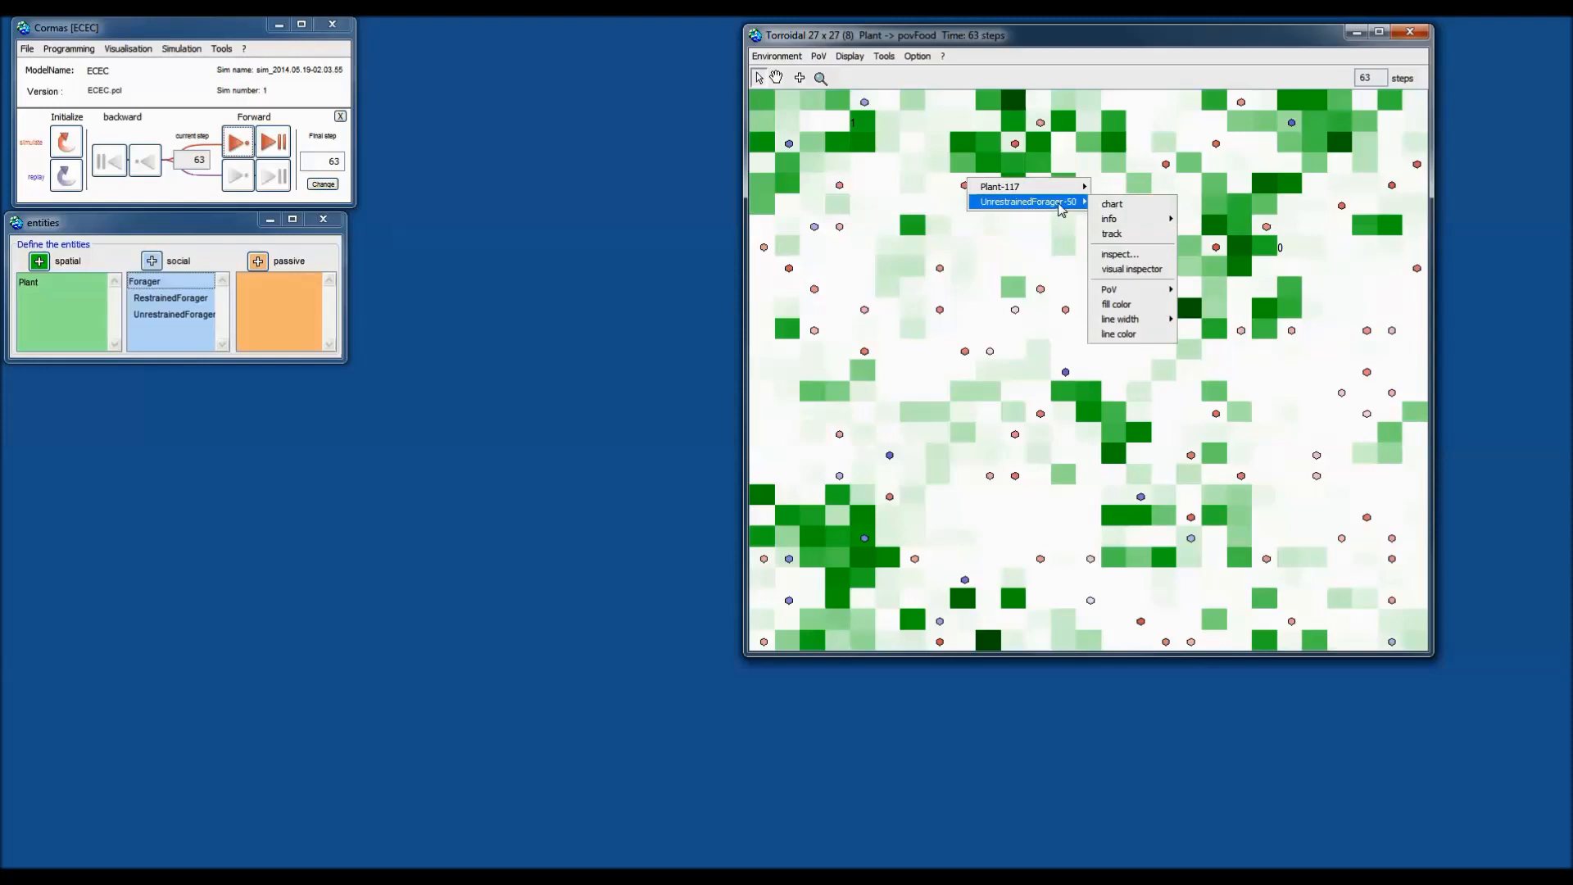
{"action": "left_click", "coordinate": [1127, 235]}
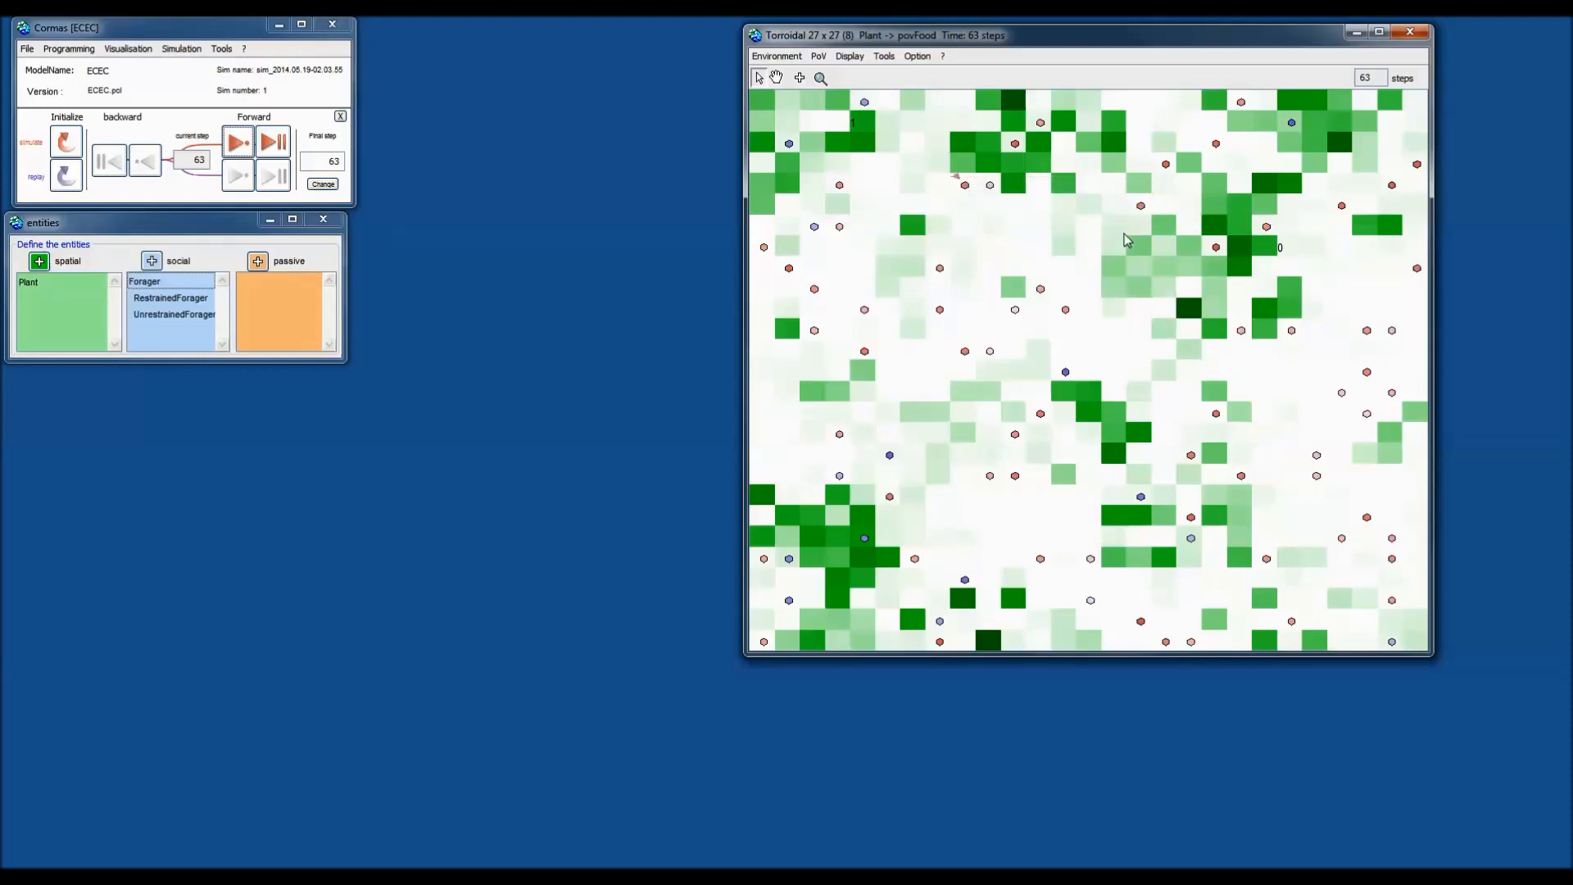
Step the simulation forward repeatedly until it reaches step 74.
{"action": "left_click", "coordinate": [250, 146]}
{"action": "left_click", "coordinate": [251, 146]}
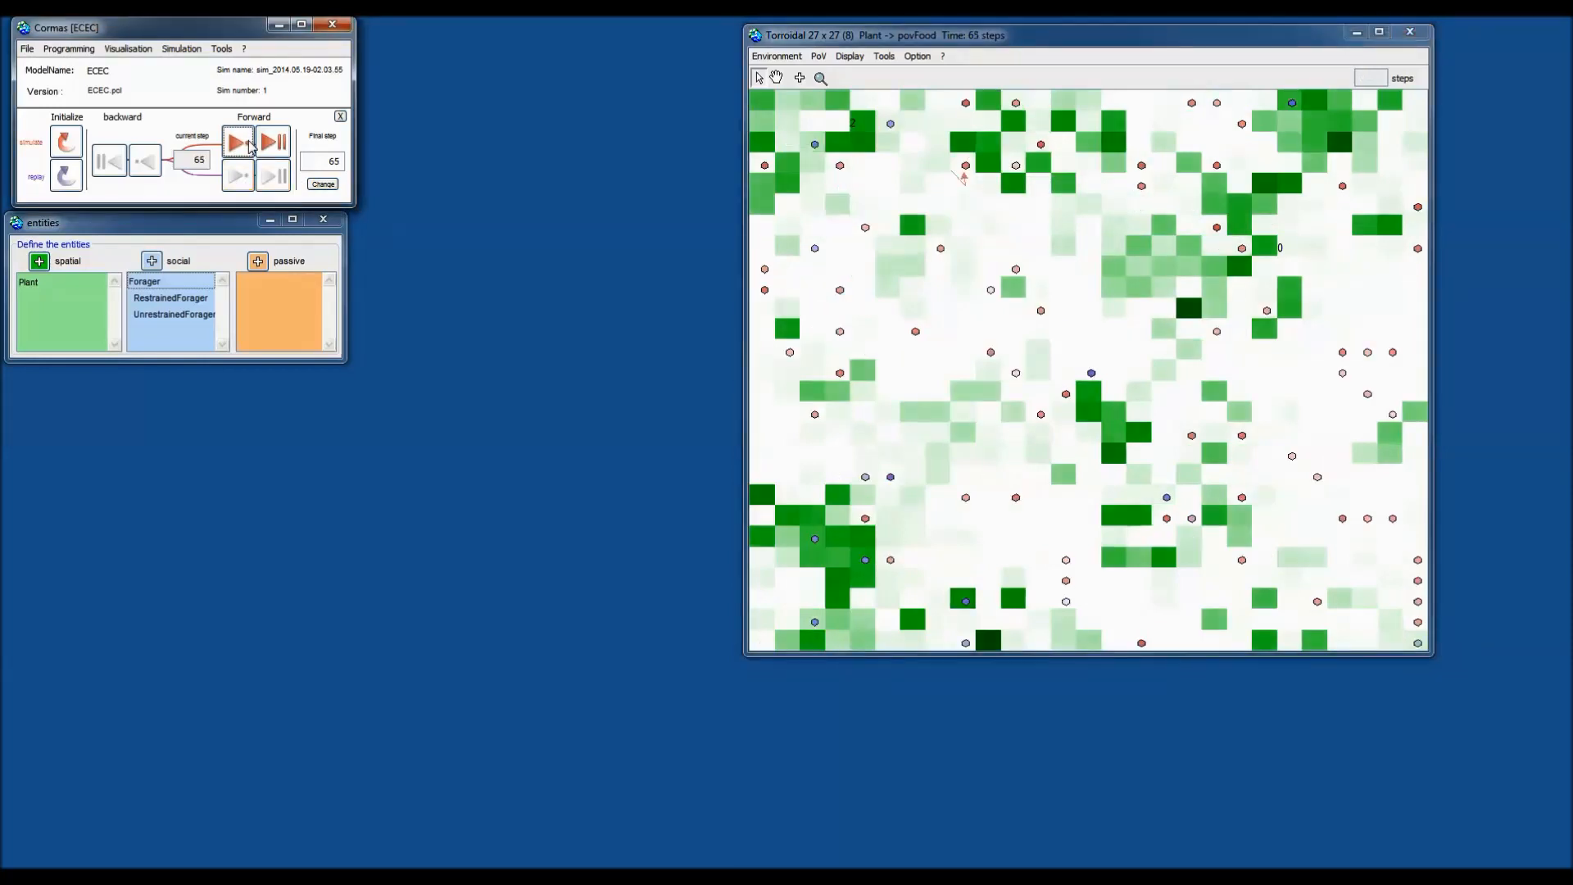
{"action": "left_click", "coordinate": [251, 146]}
{"action": "left_click", "coordinate": [251, 145]}
{"action": "left_click", "coordinate": [250, 145]}
{"action": "left_click", "coordinate": [251, 146]}
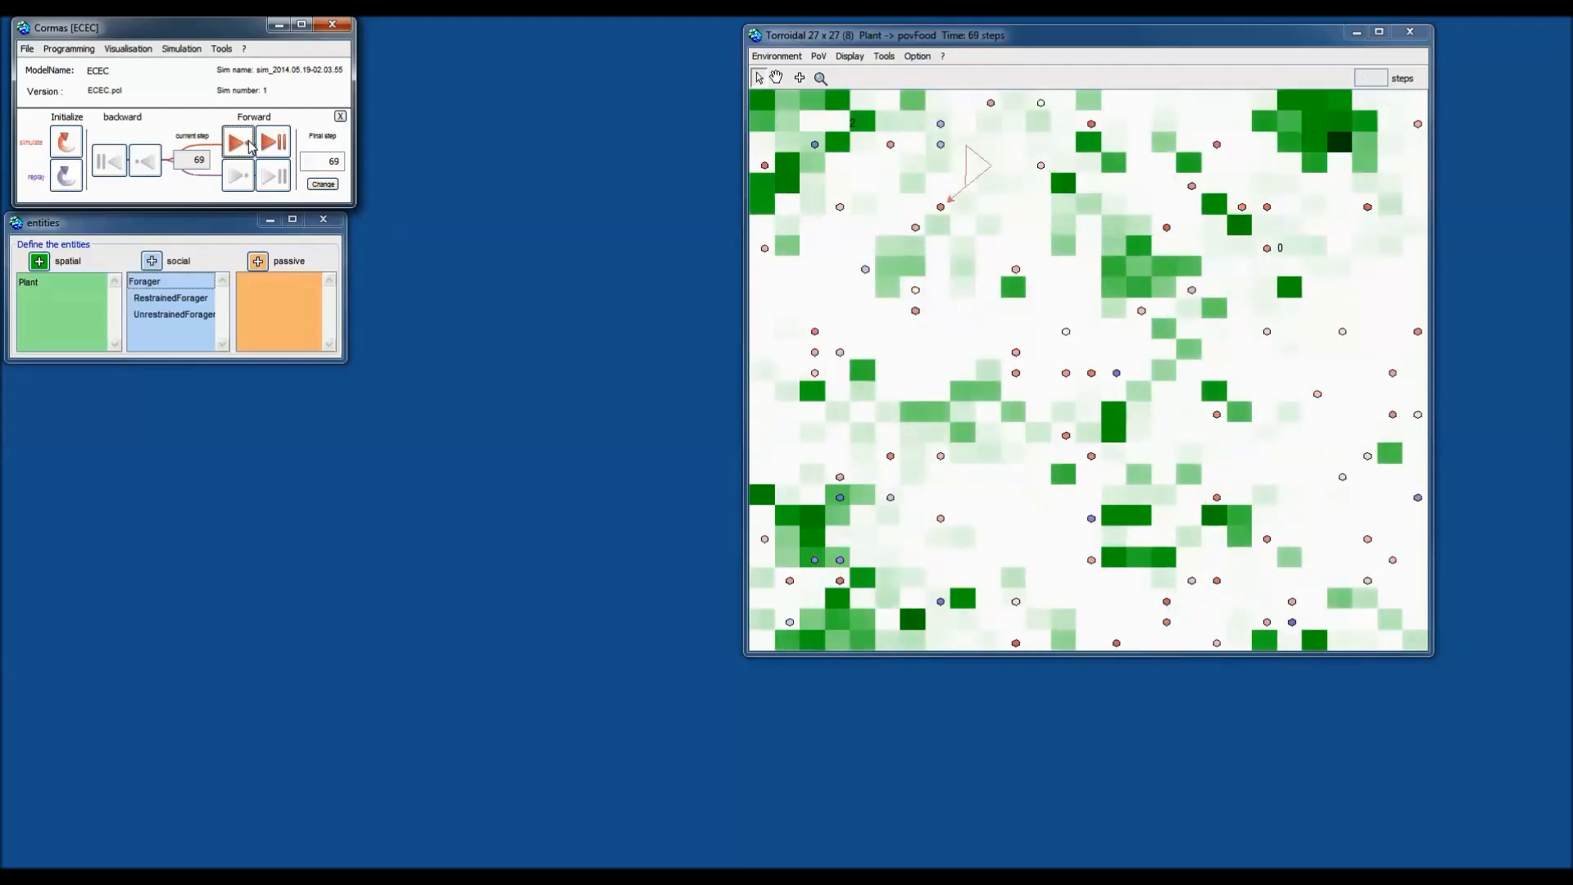
{"action": "left_click", "coordinate": [250, 146]}
{"action": "left_click", "coordinate": [250, 145]}
{"action": "left_click", "coordinate": [251, 146]}
{"action": "left_click", "coordinate": [251, 146]}
{"action": "left_click", "coordinate": [251, 146]}
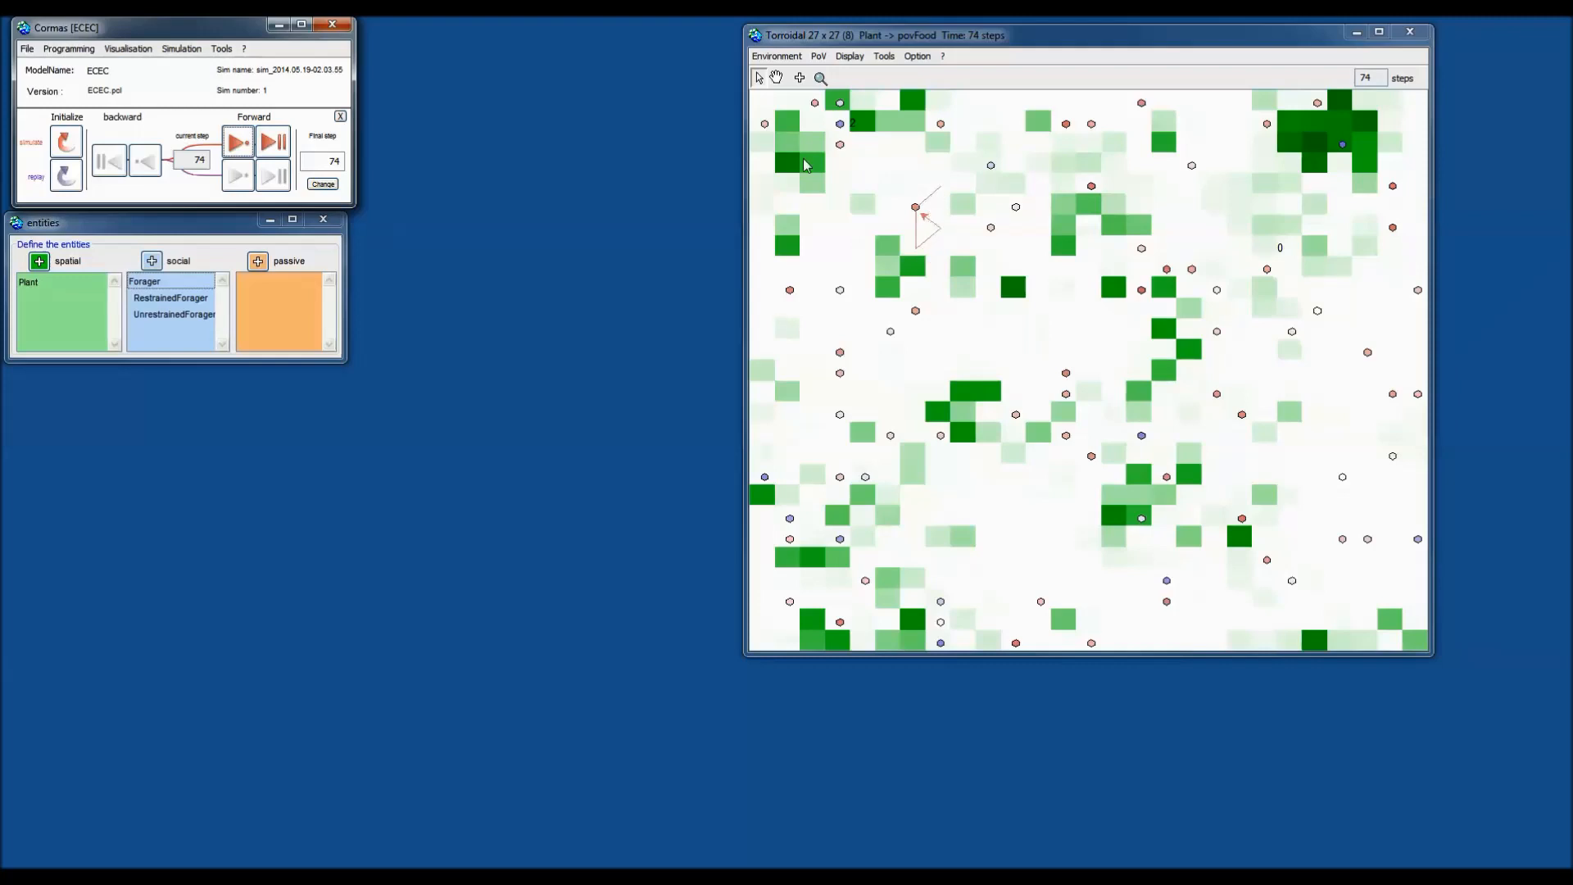
Limit agent track length to 2, then advance the simulation to step 75.
{"action": "left_click", "coordinate": [915, 59]}
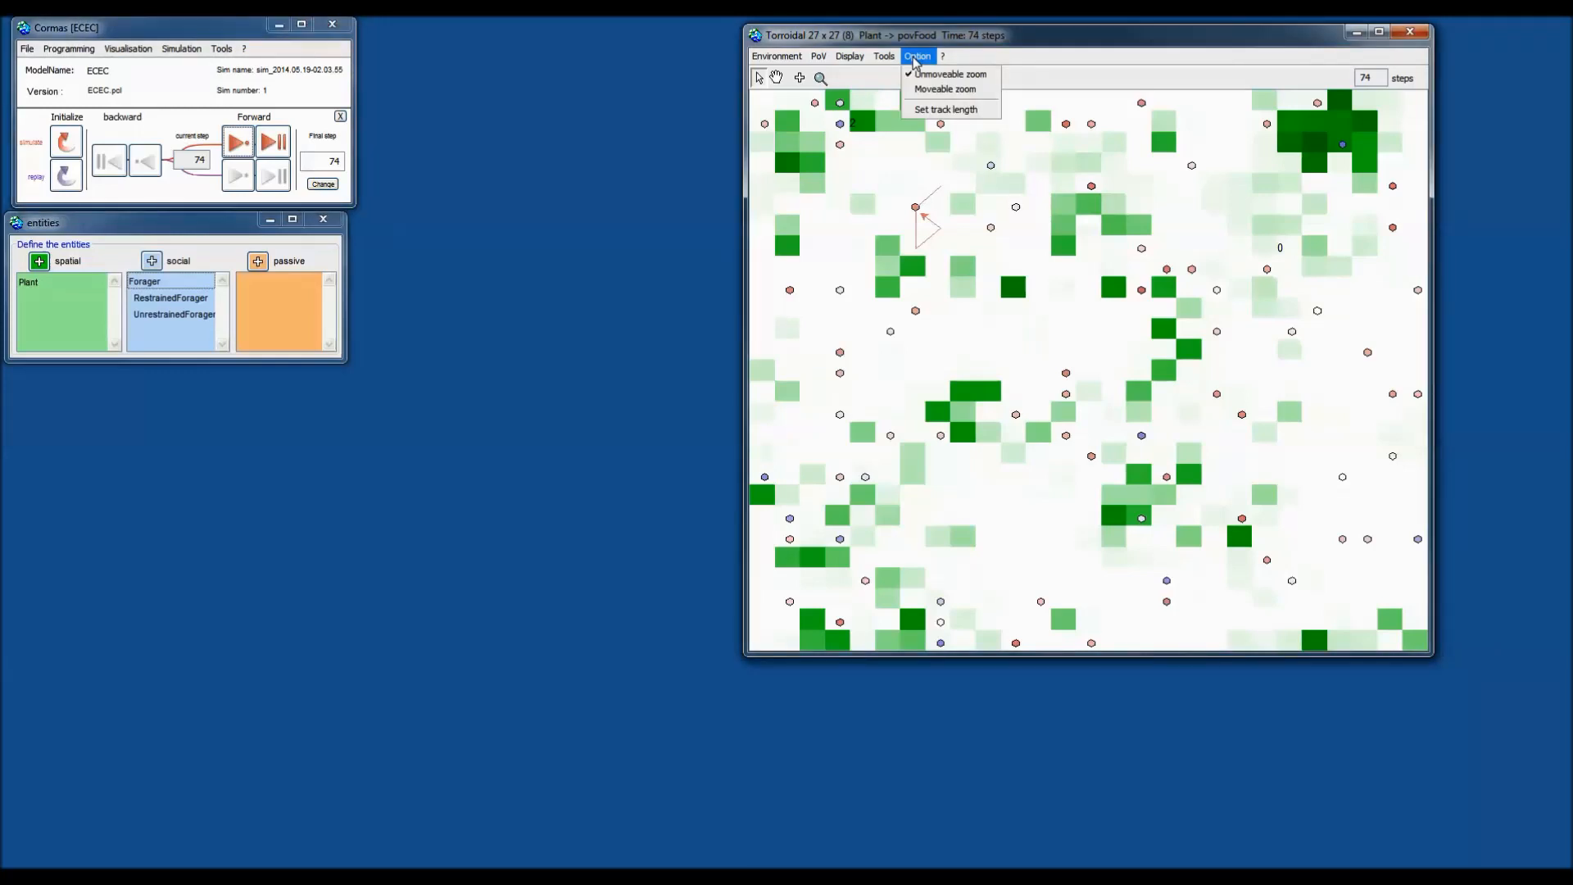
{"action": "left_click", "coordinate": [944, 111]}
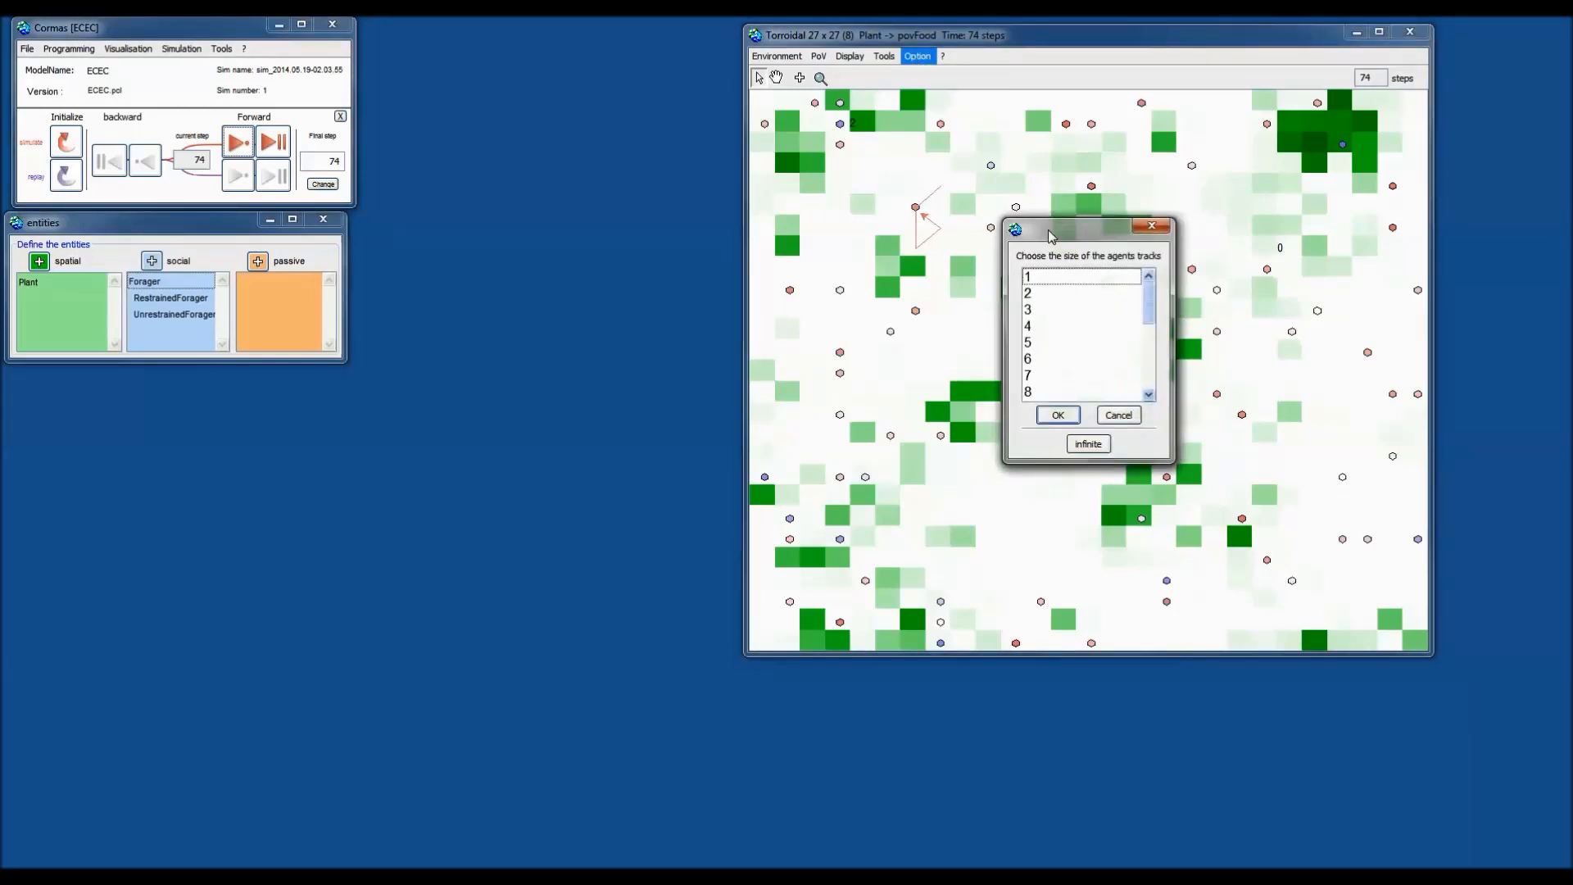
{"action": "left_click", "coordinate": [1039, 293]}
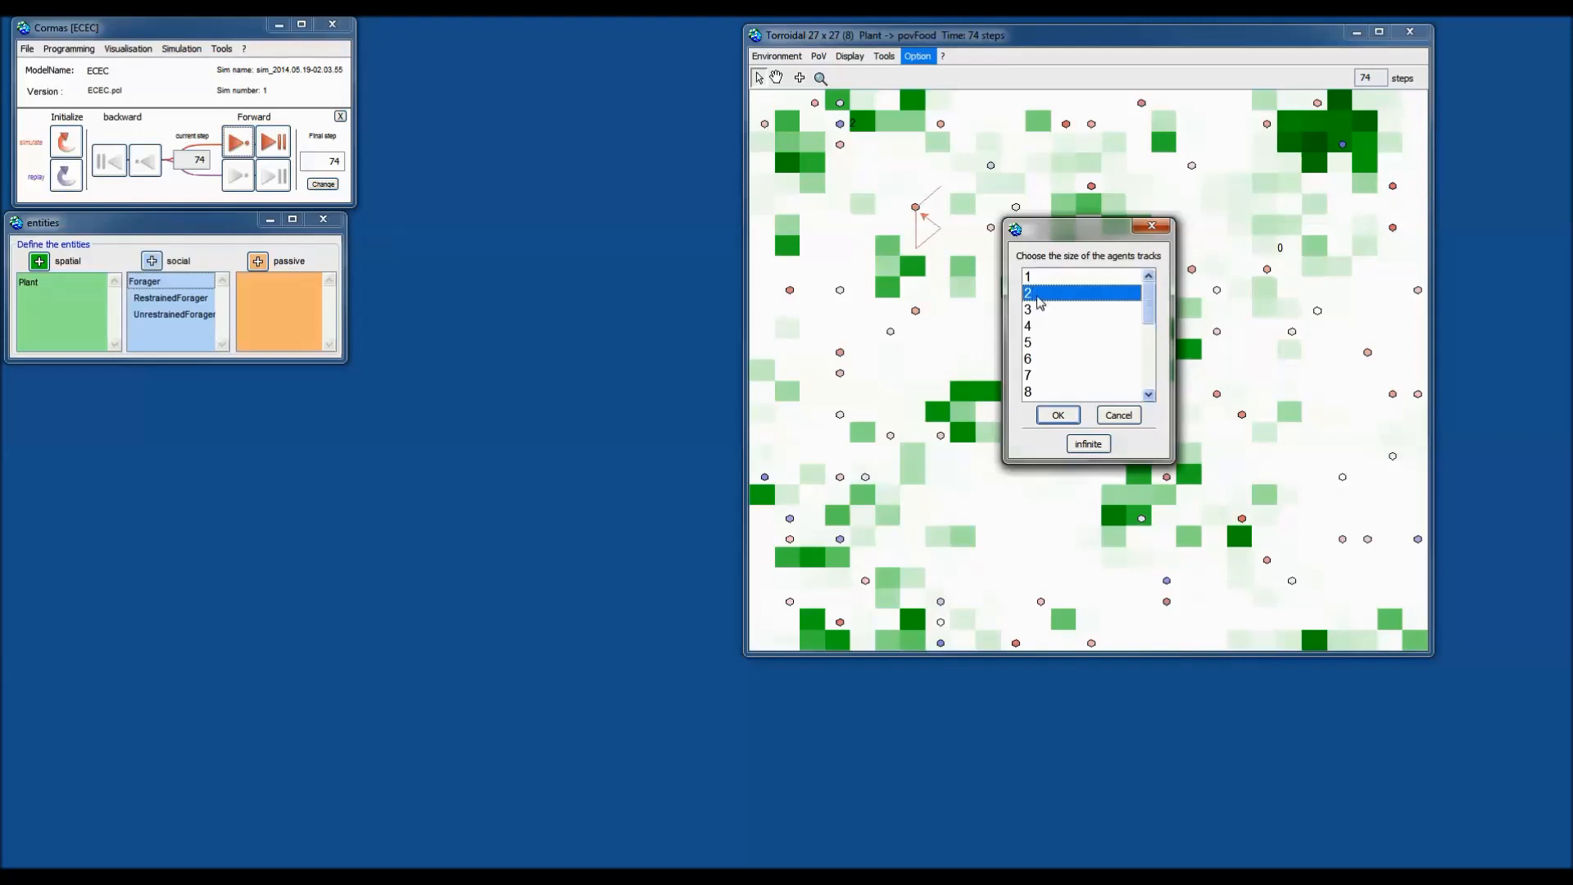
{"action": "left_click", "coordinate": [1061, 411]}
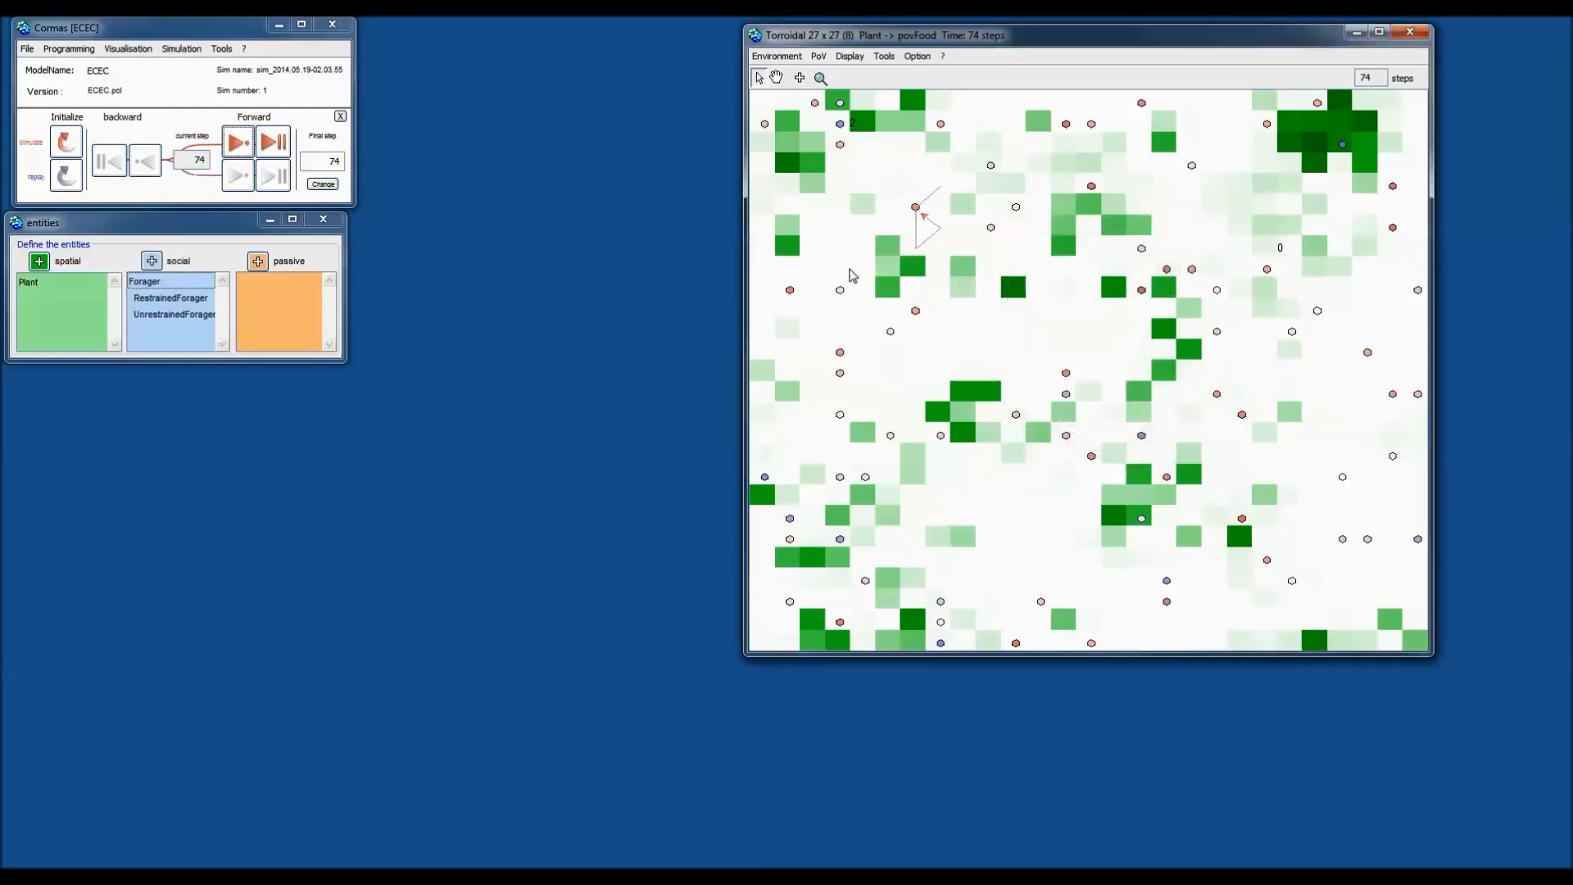
{"action": "left_click", "coordinate": [239, 145]}
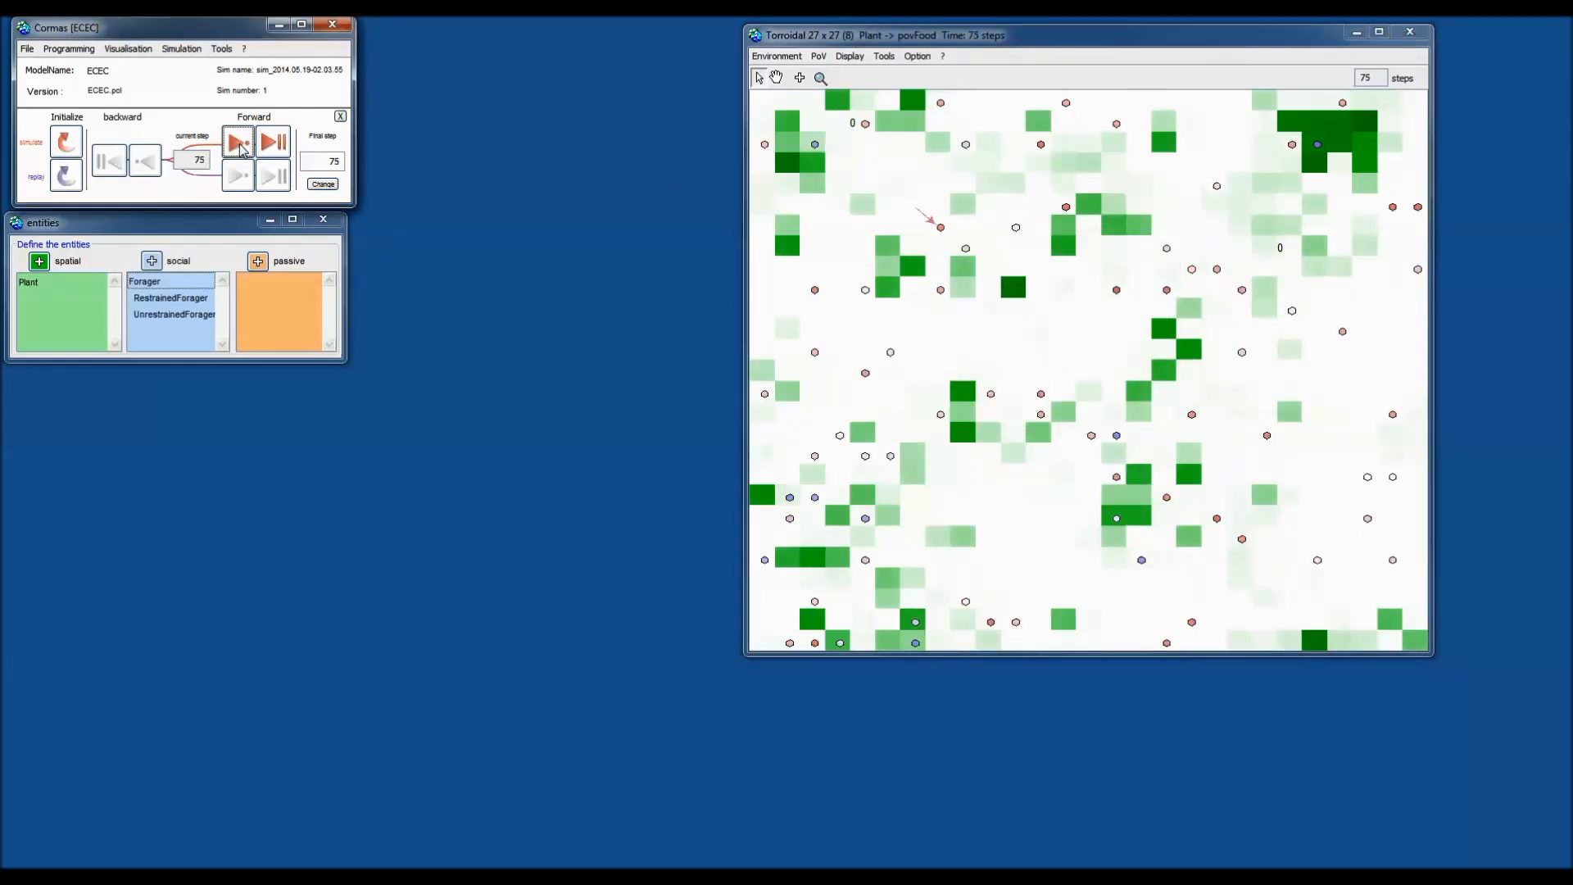
Run the simulation on to step 102, re-confirming the agent track length along the way.
{"action": "left_click", "coordinate": [241, 149]}
{"action": "left_click", "coordinate": [241, 149]}
{"action": "left_click", "coordinate": [241, 149]}
{"action": "left_click", "coordinate": [241, 149]}
{"action": "left_click", "coordinate": [240, 149]}
{"action": "left_click", "coordinate": [241, 149]}
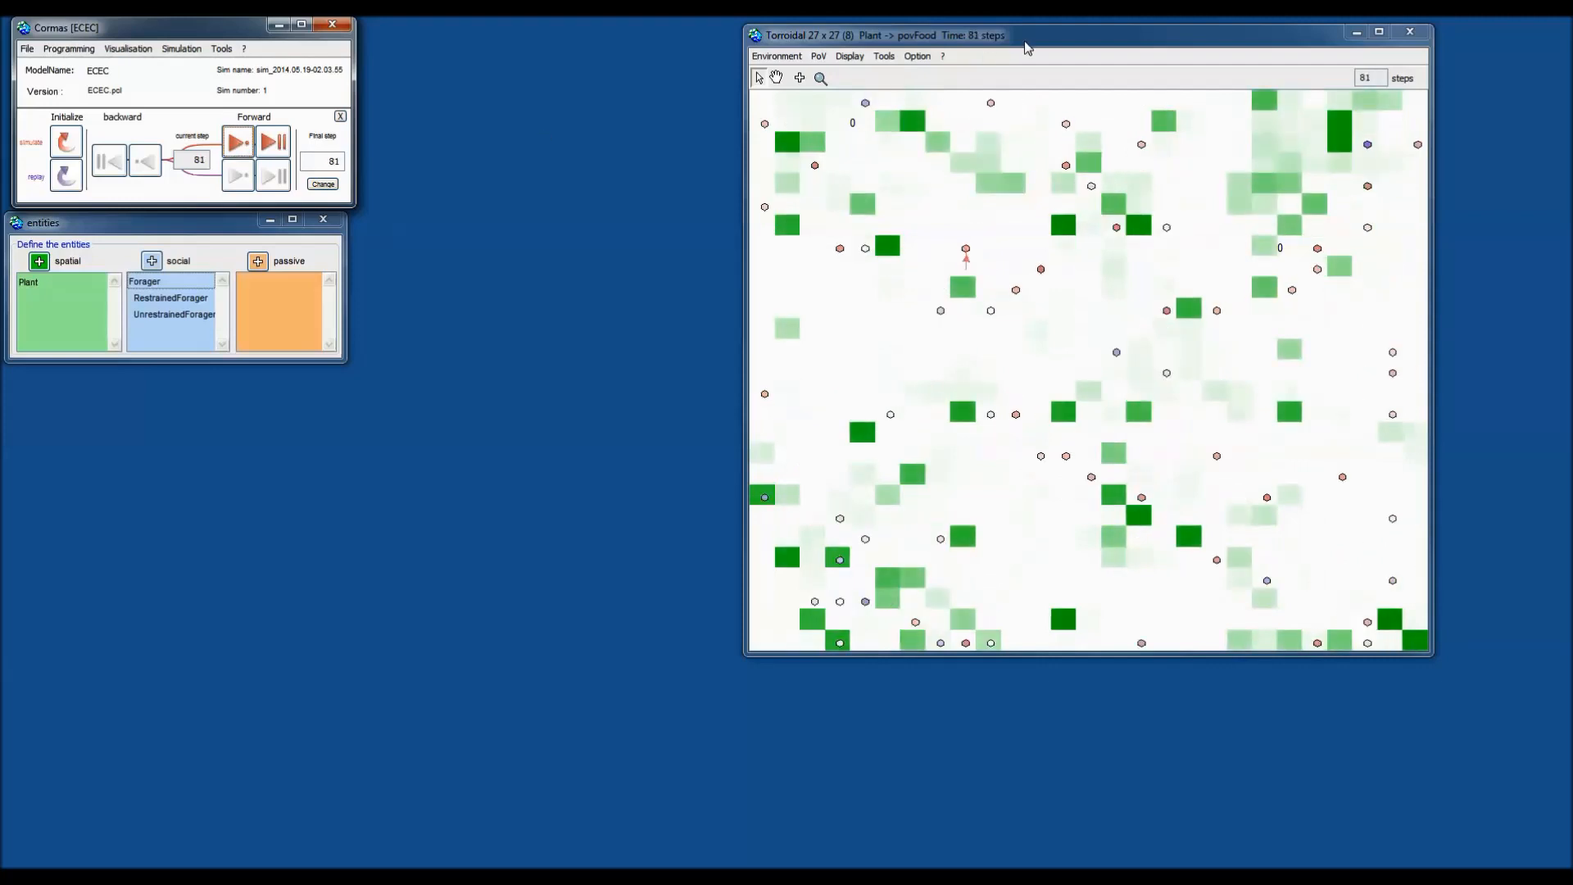
{"action": "left_click", "coordinate": [917, 56]}
{"action": "left_click", "coordinate": [950, 109]}
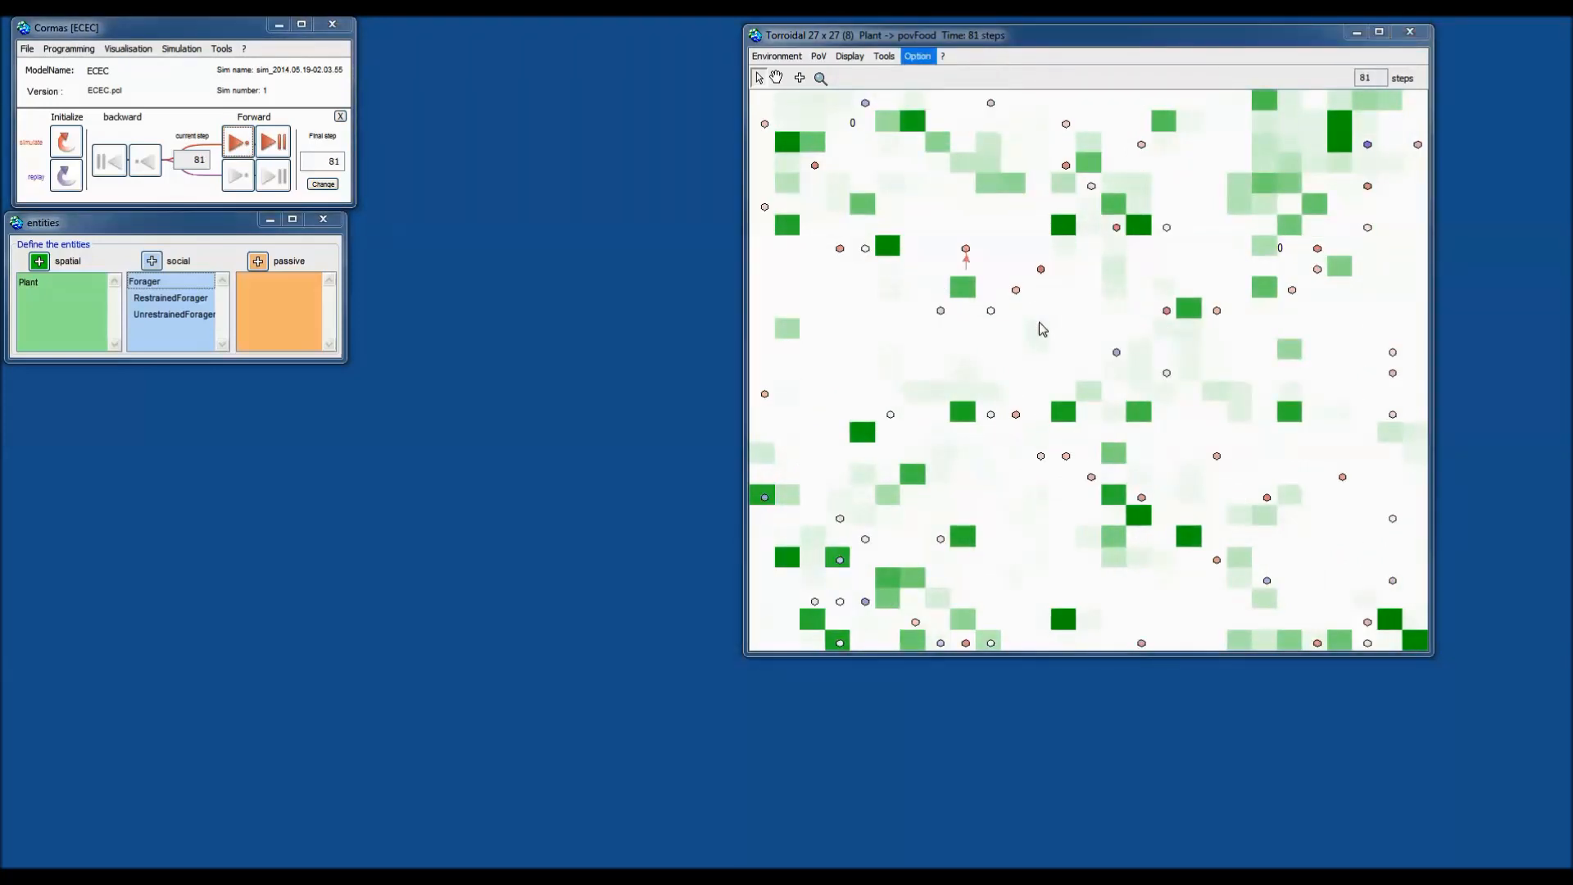
{"action": "left_click", "coordinate": [1088, 445]}
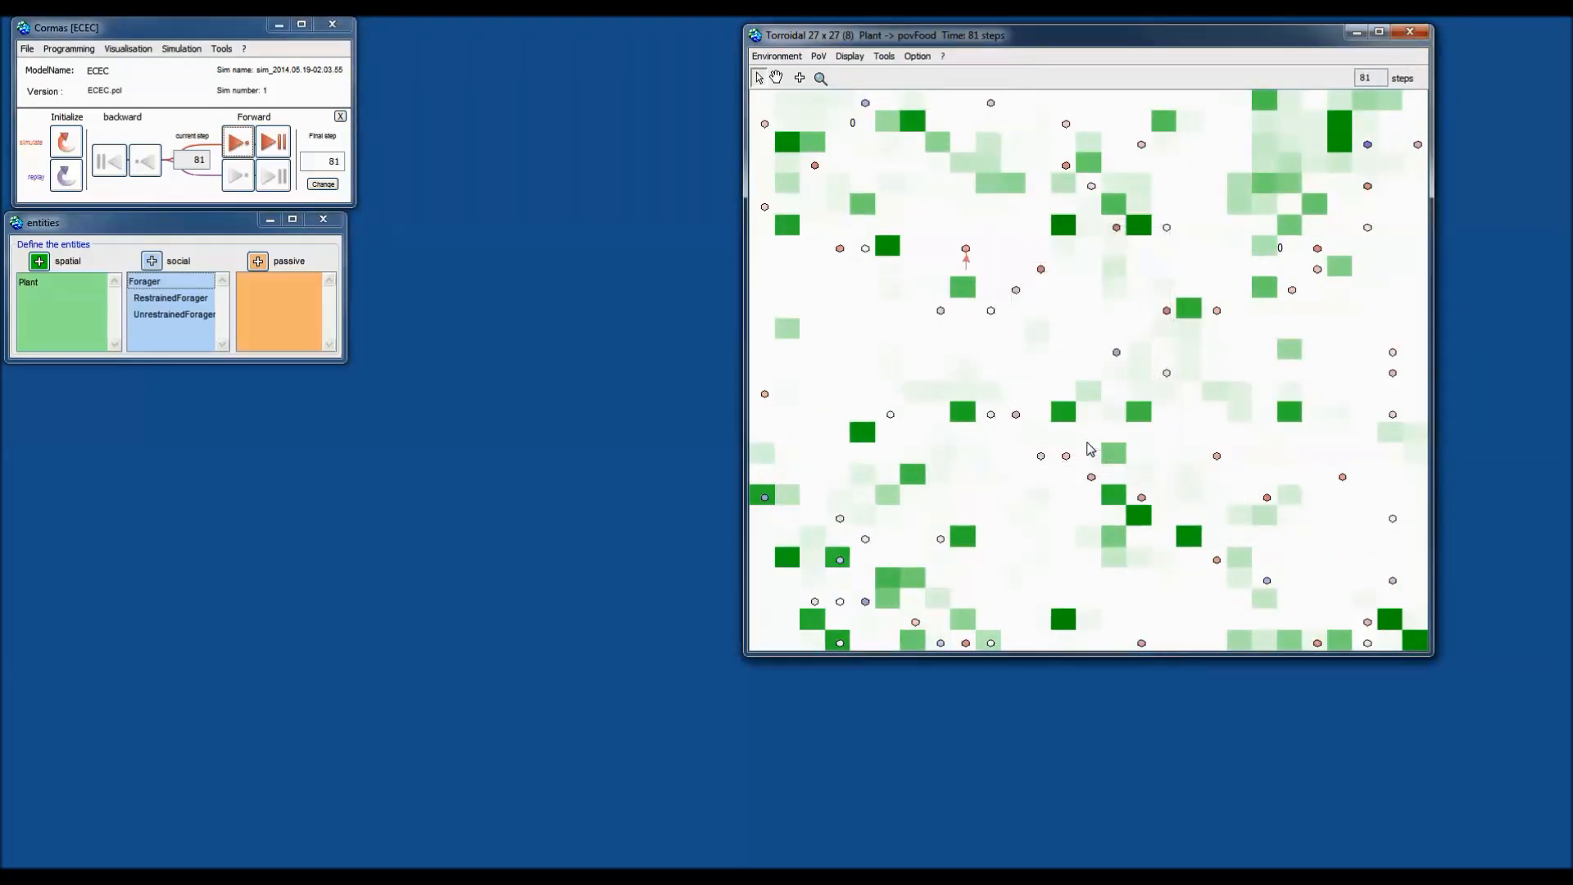
{"action": "left_click", "coordinate": [240, 142]}
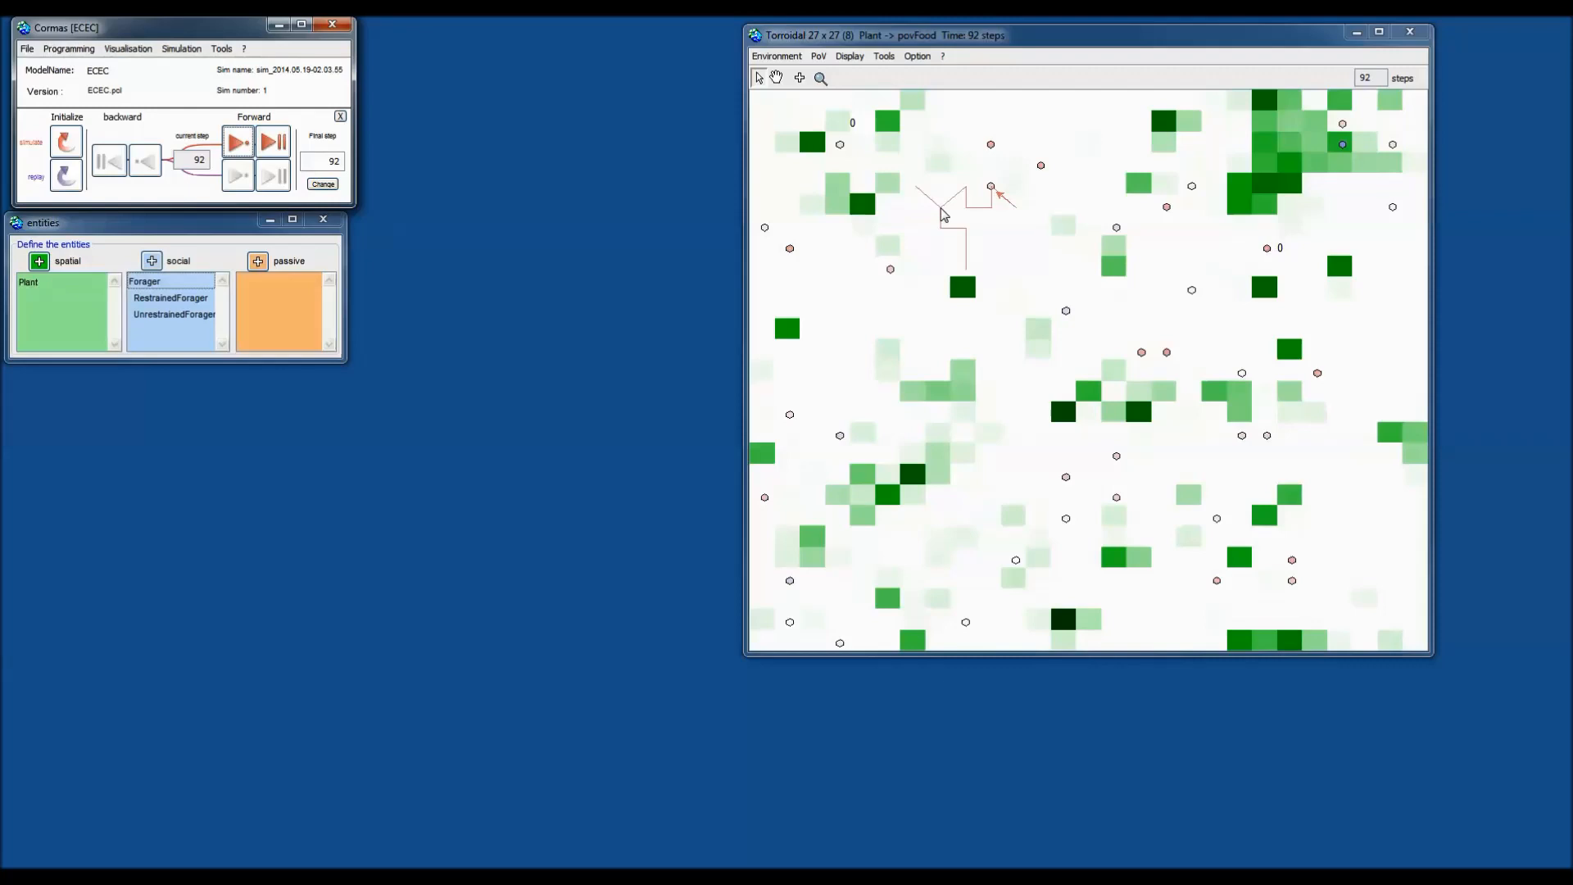
{"action": "left_click", "coordinate": [236, 144]}
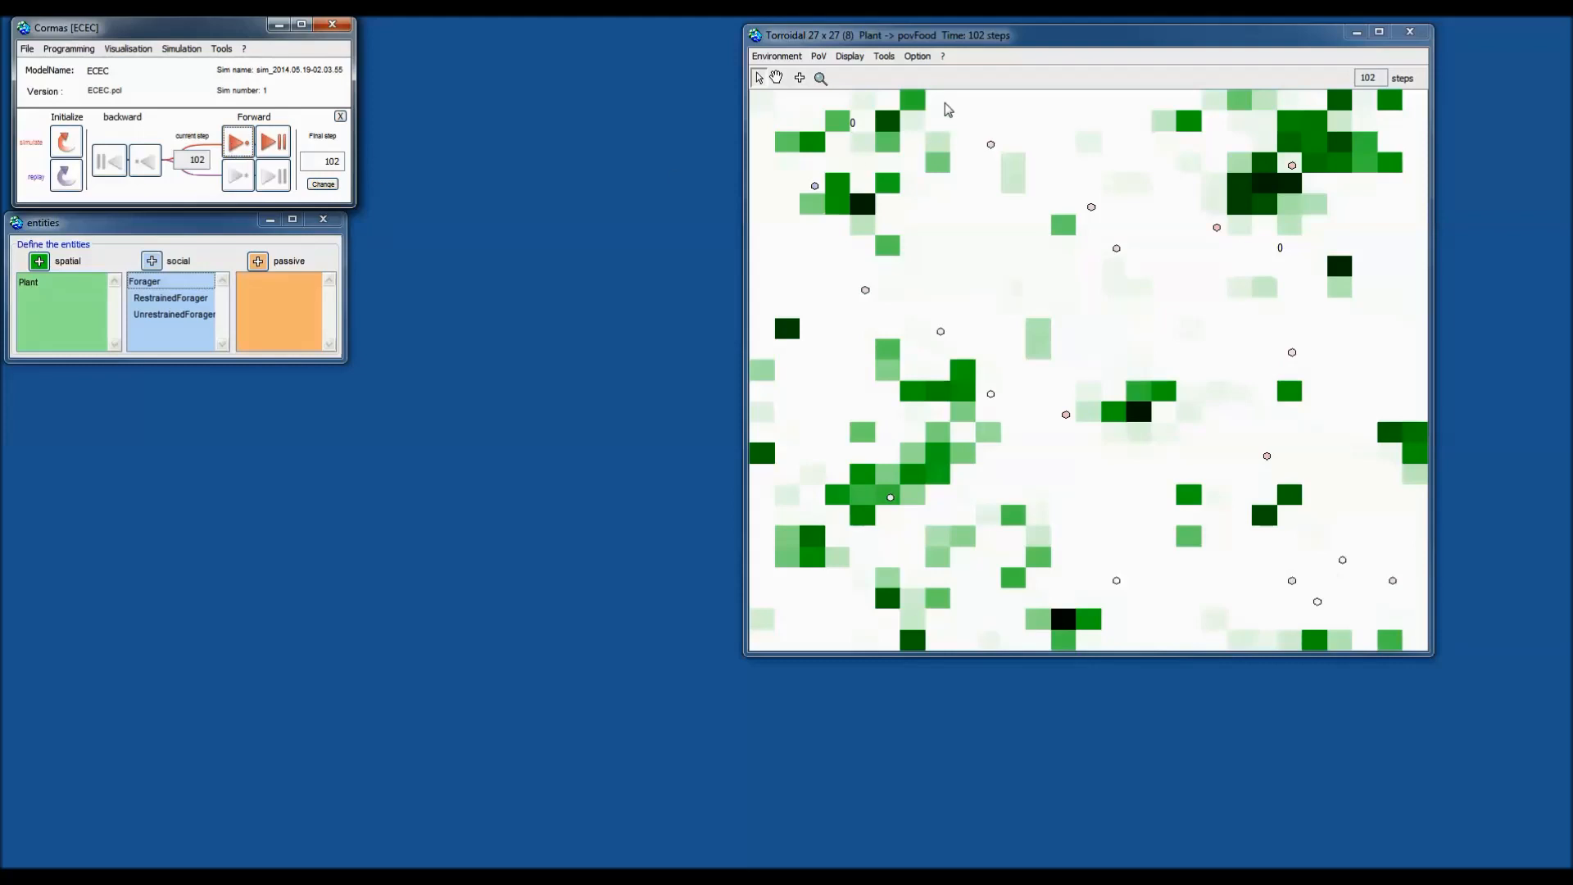
{"action": "left_click", "coordinate": [918, 57]}
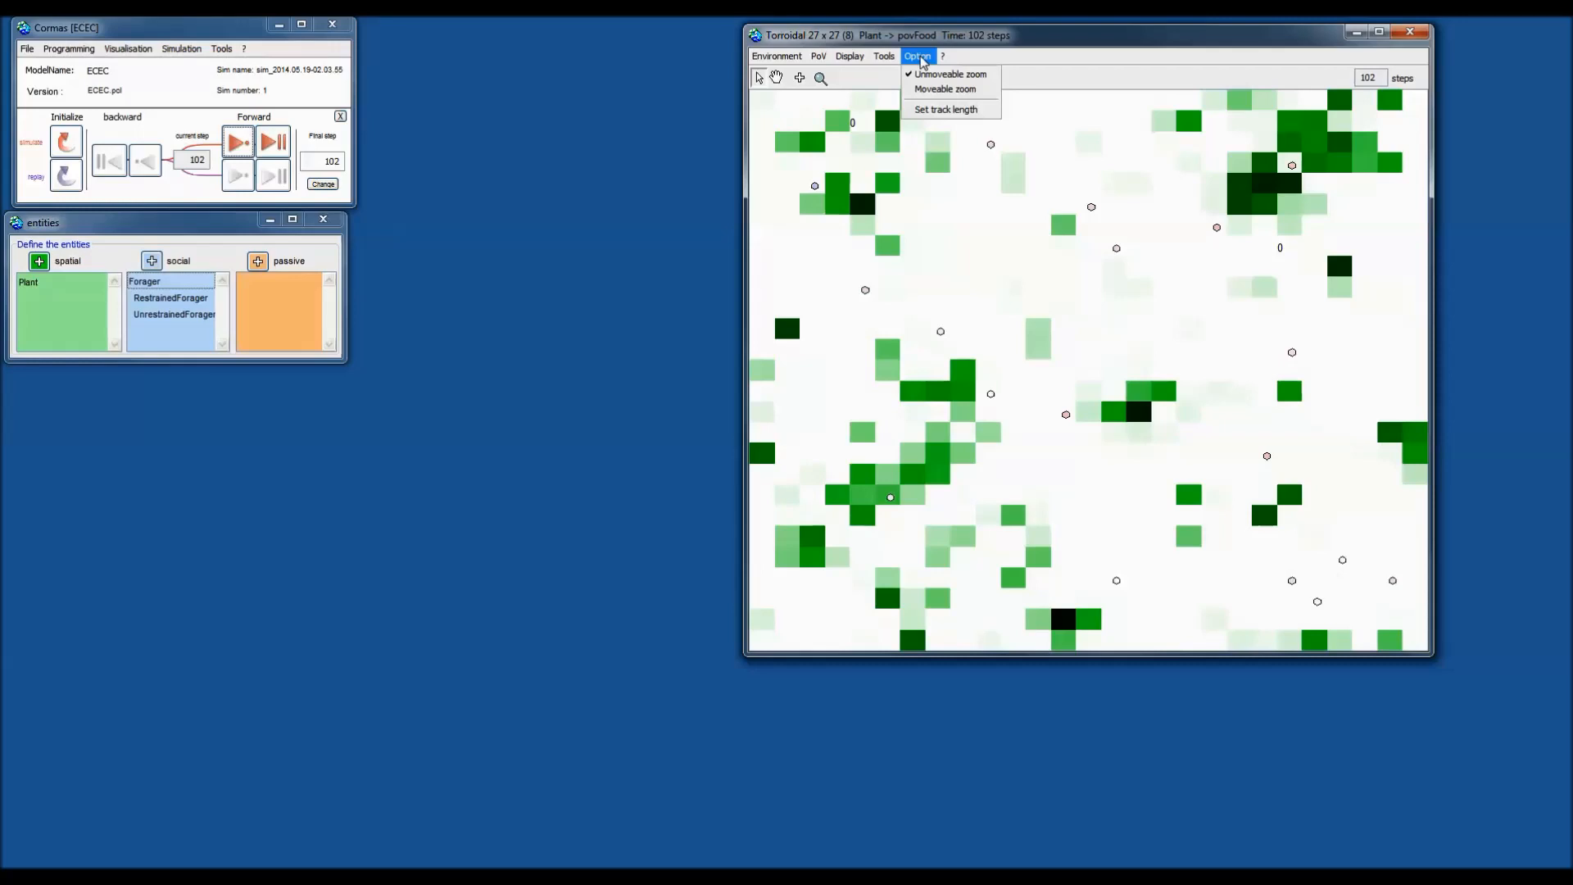
Label every plant cell with its info_energy value via Display > Info > Plant.
{"action": "mouse_move", "coordinate": [892, 63]}
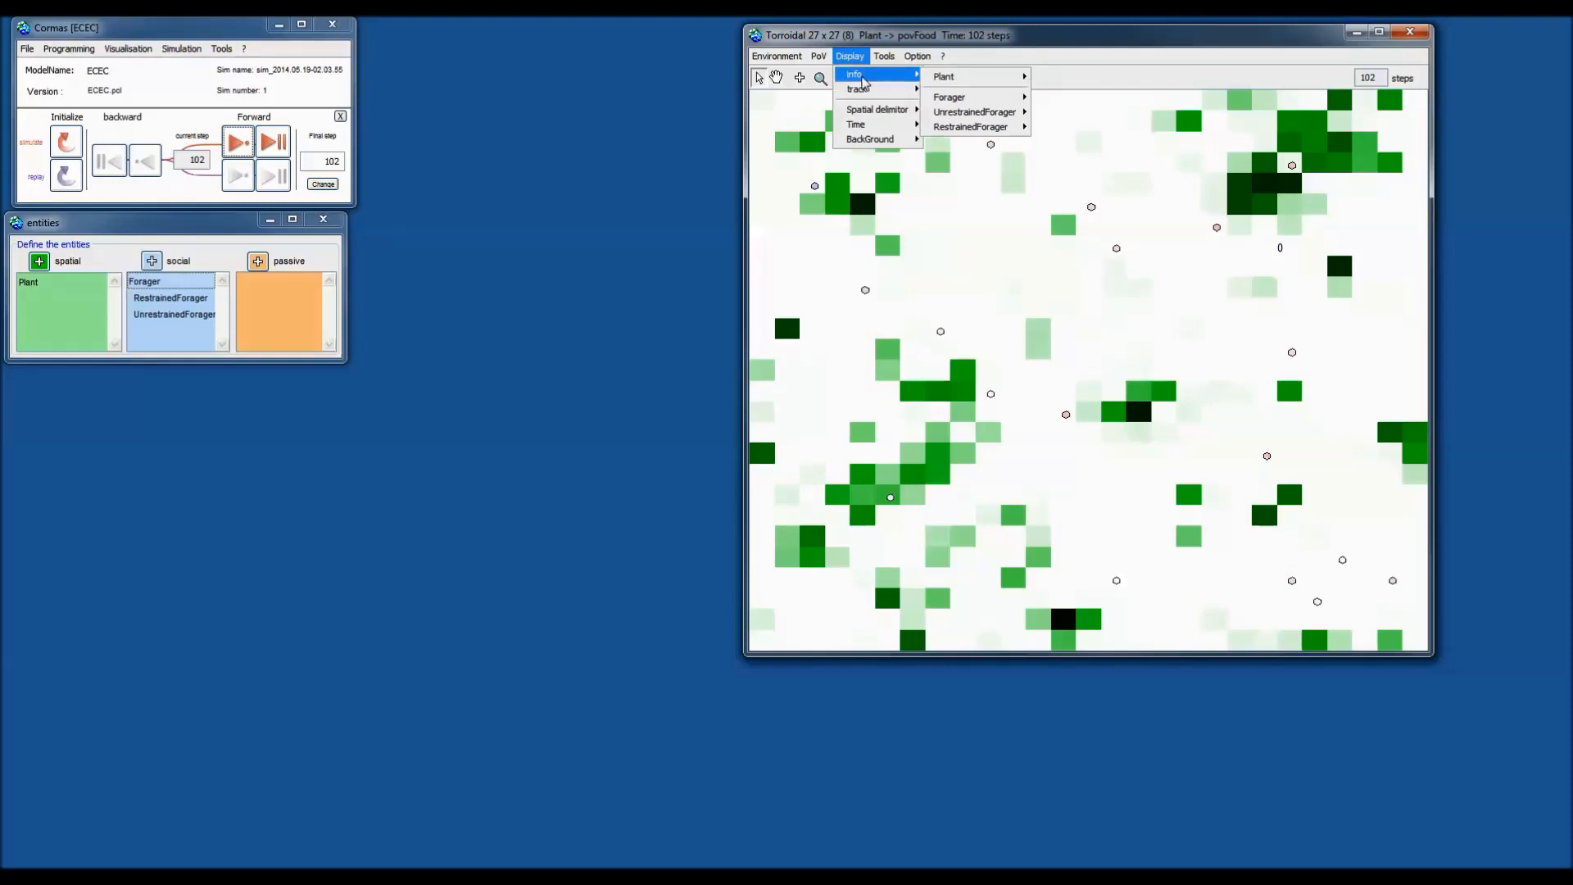
{"action": "mouse_move", "coordinate": [974, 77]}
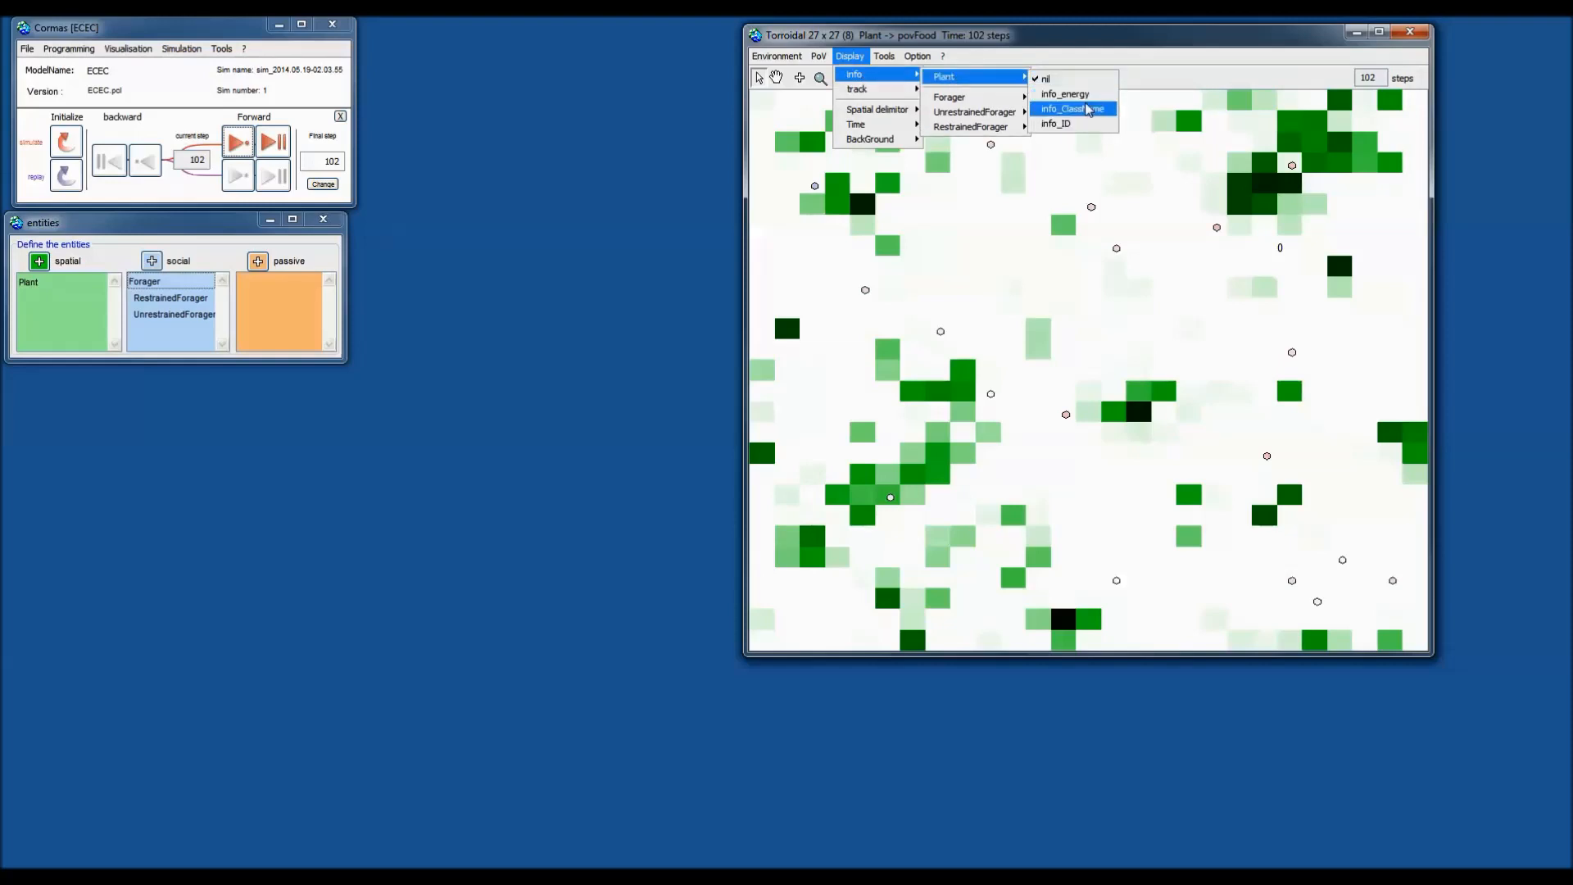
{"action": "left_click", "coordinate": [1081, 96]}
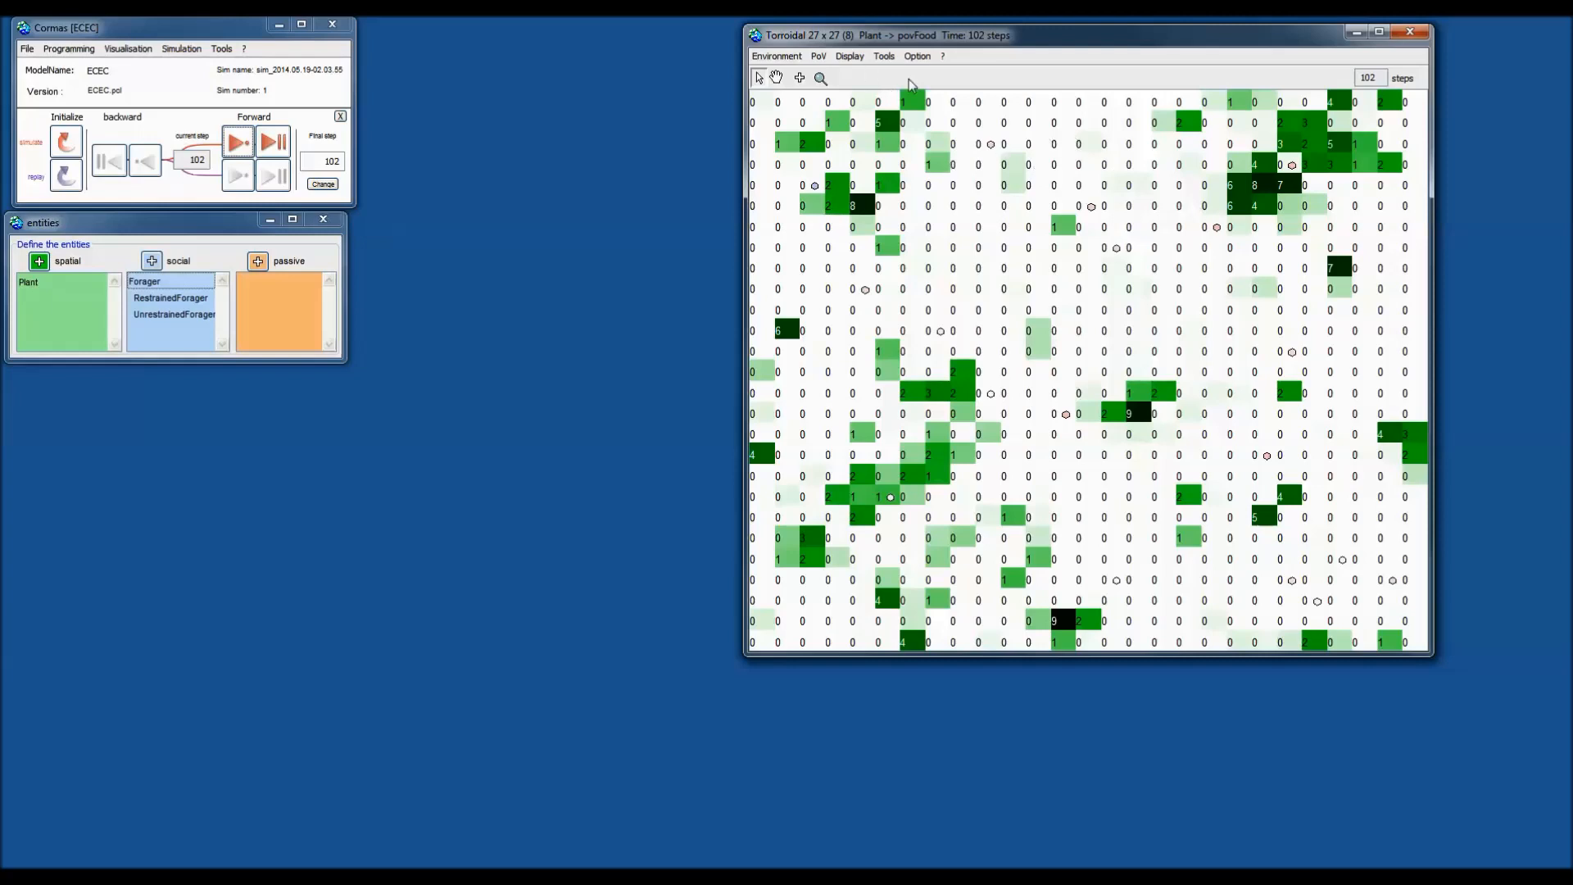
Set the Plant info display to nil to hide energy numbers, then re-initialize the simulation.
{"action": "left_click", "coordinate": [850, 56]}
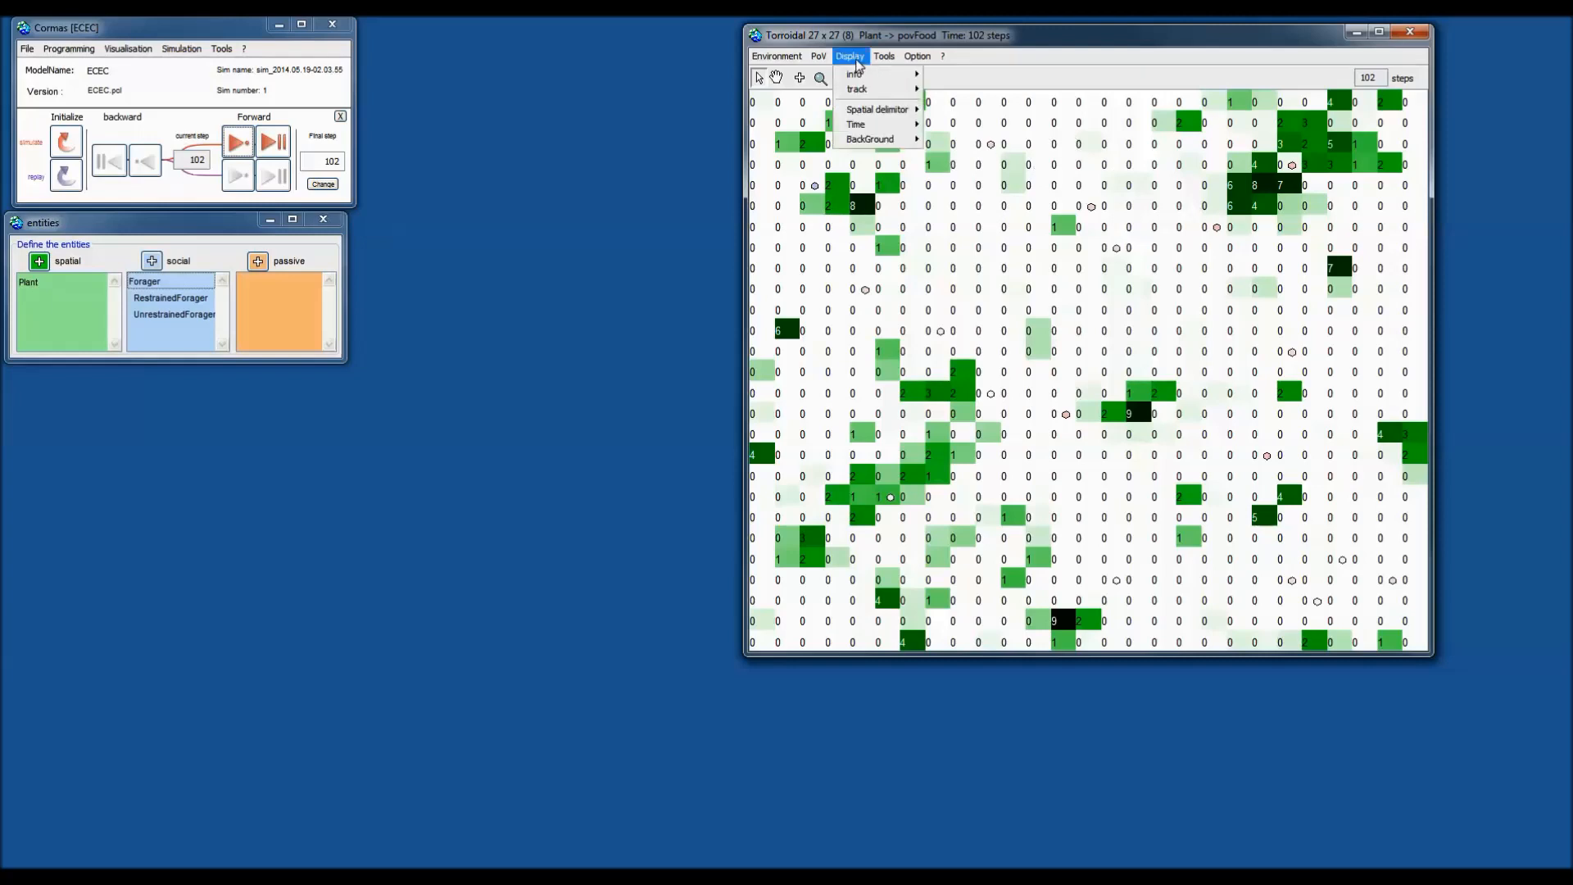
{"action": "mouse_move", "coordinate": [860, 77]}
{"action": "mouse_move", "coordinate": [950, 76]}
{"action": "left_click", "coordinate": [1062, 88]}
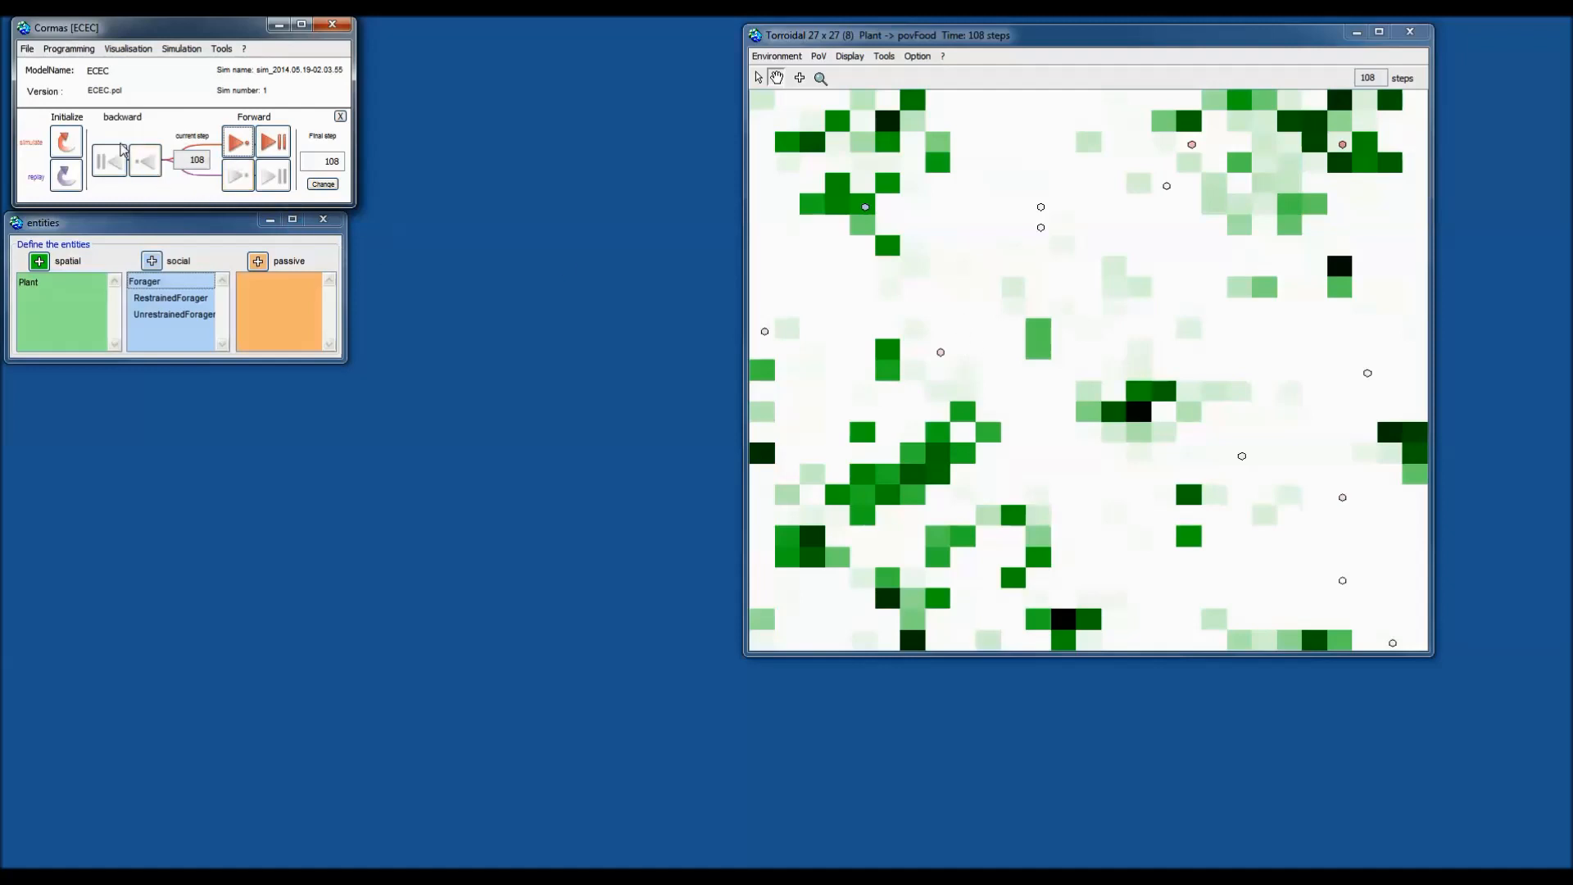
{"action": "left_click", "coordinate": [67, 142]}
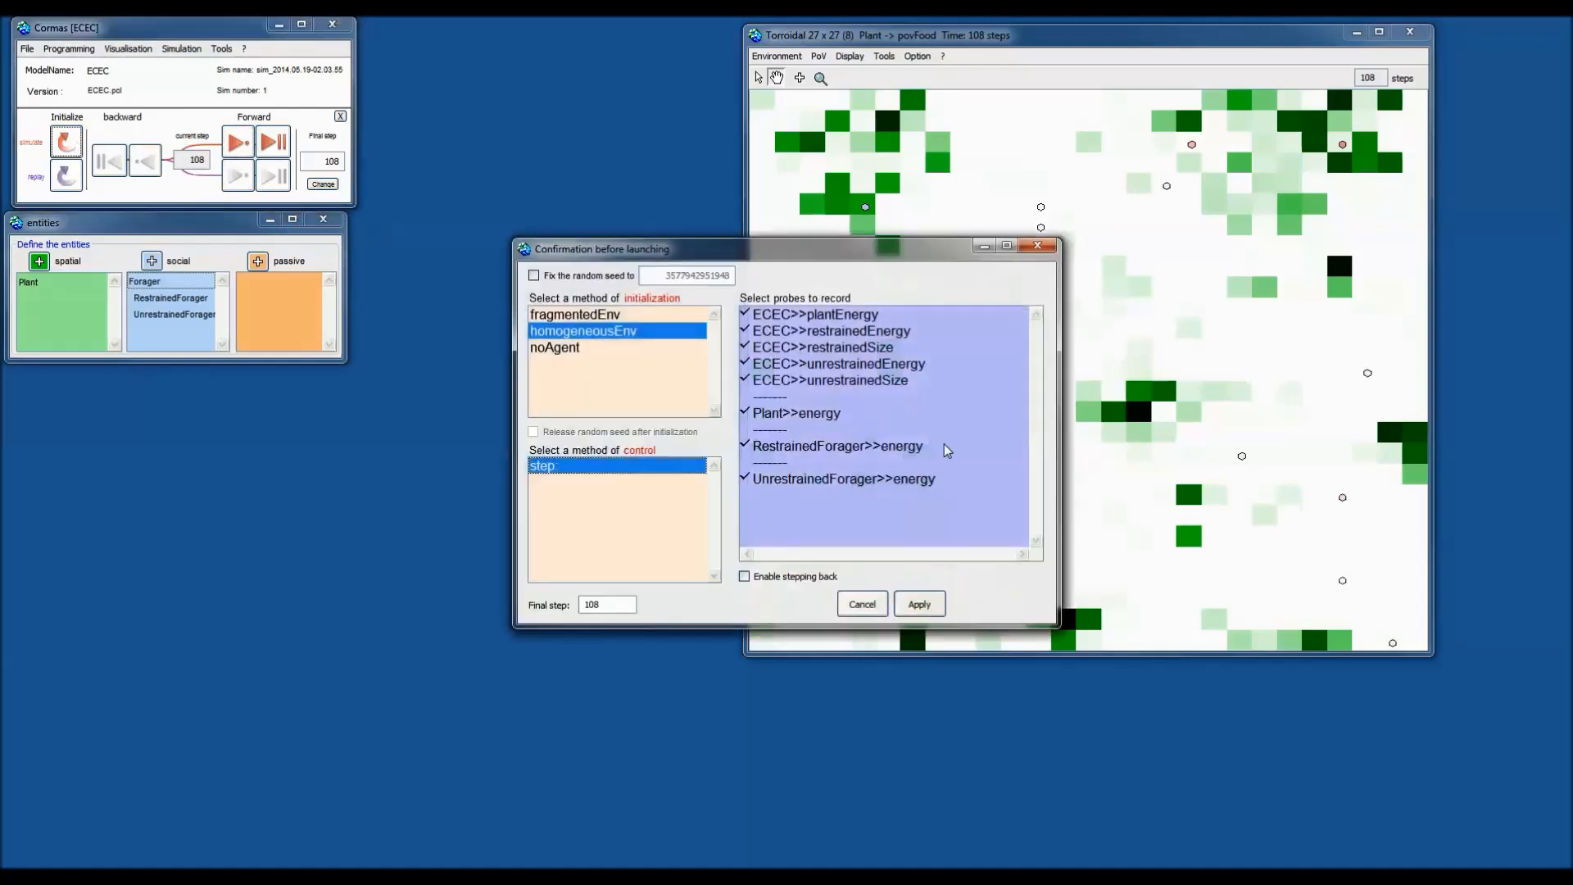
Launch simulation 2 with homogeneousEnv, reposition the grid window, and step it forward.
{"action": "left_click", "coordinate": [933, 611]}
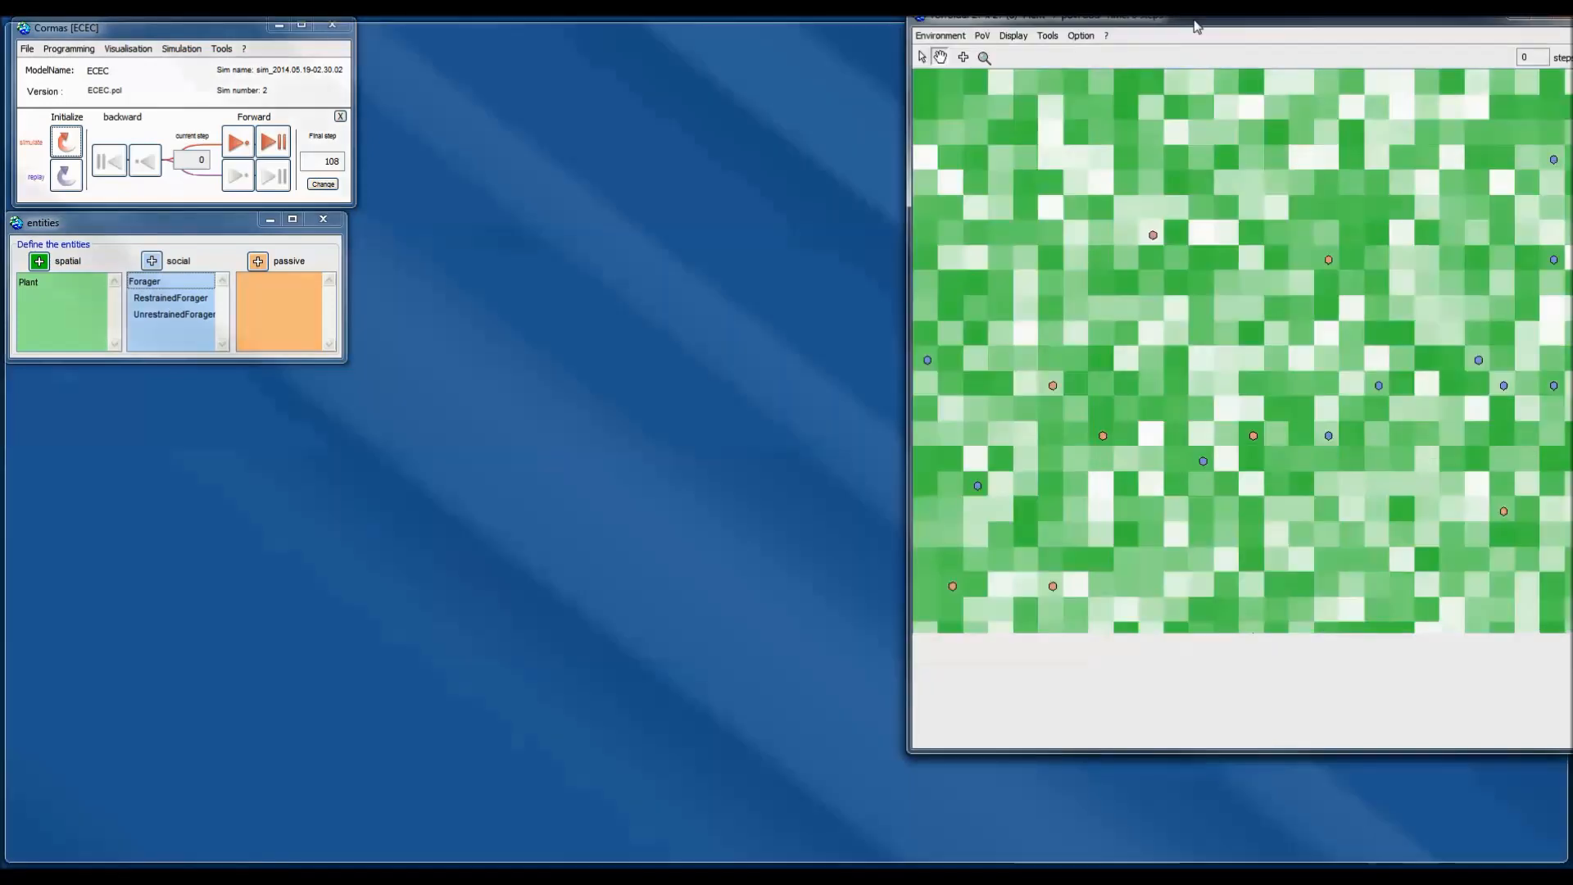
{"action": "left_click_drag", "start_coordinate": [1291, 20], "coordinate": [1127, 45]}
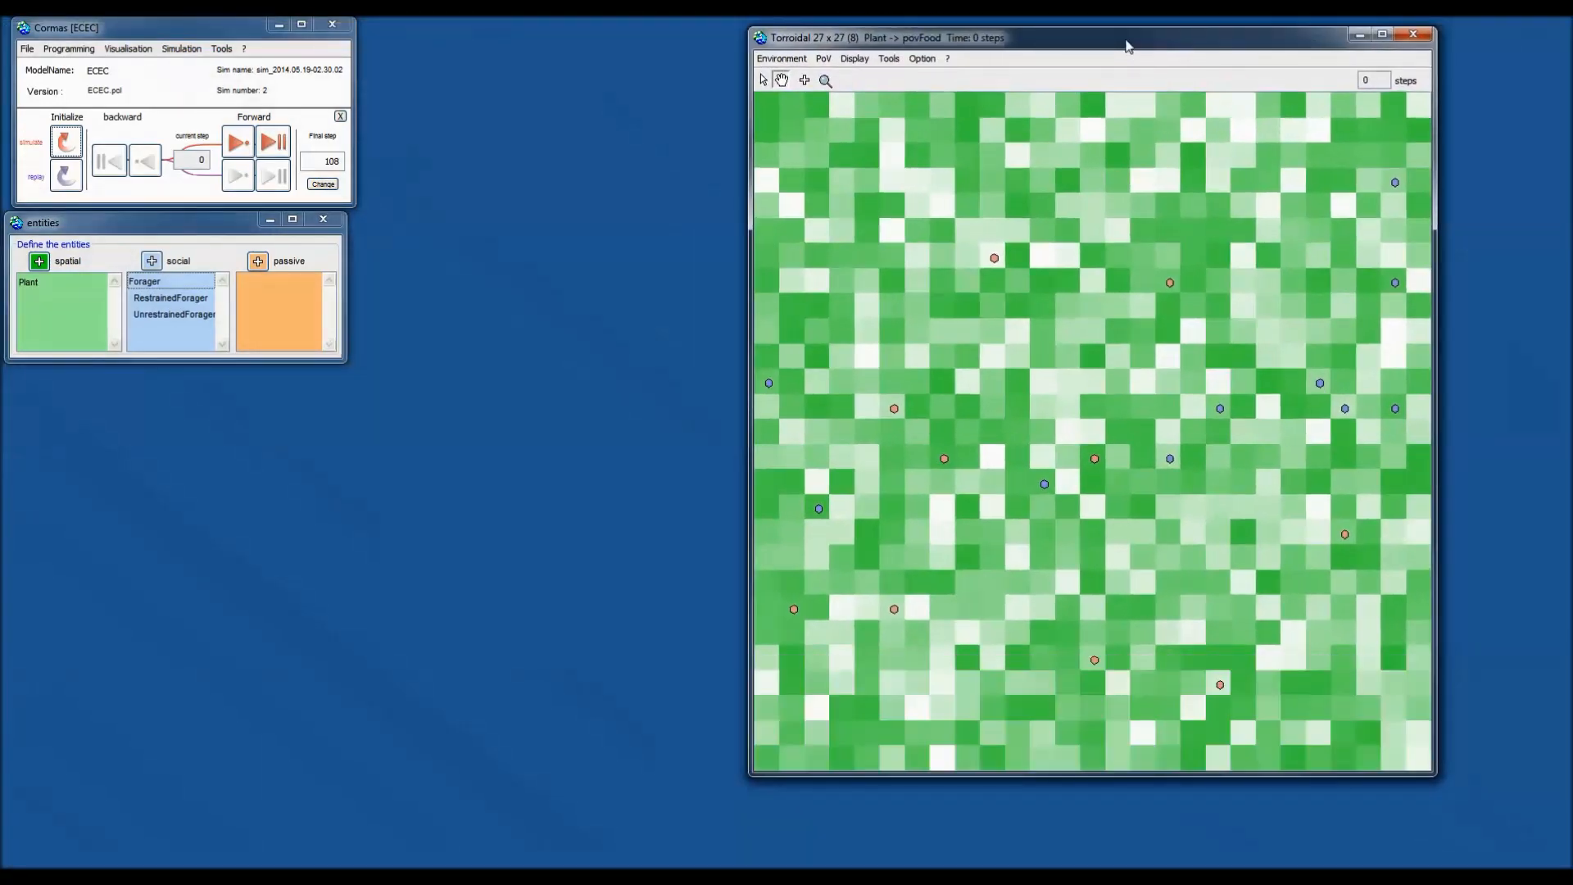
{"action": "left_click", "coordinate": [241, 142]}
{"action": "left_click", "coordinate": [241, 143]}
{"action": "left_click", "coordinate": [240, 143]}
{"action": "left_click", "coordinate": [241, 142]}
{"action": "left_click", "coordinate": [241, 143]}
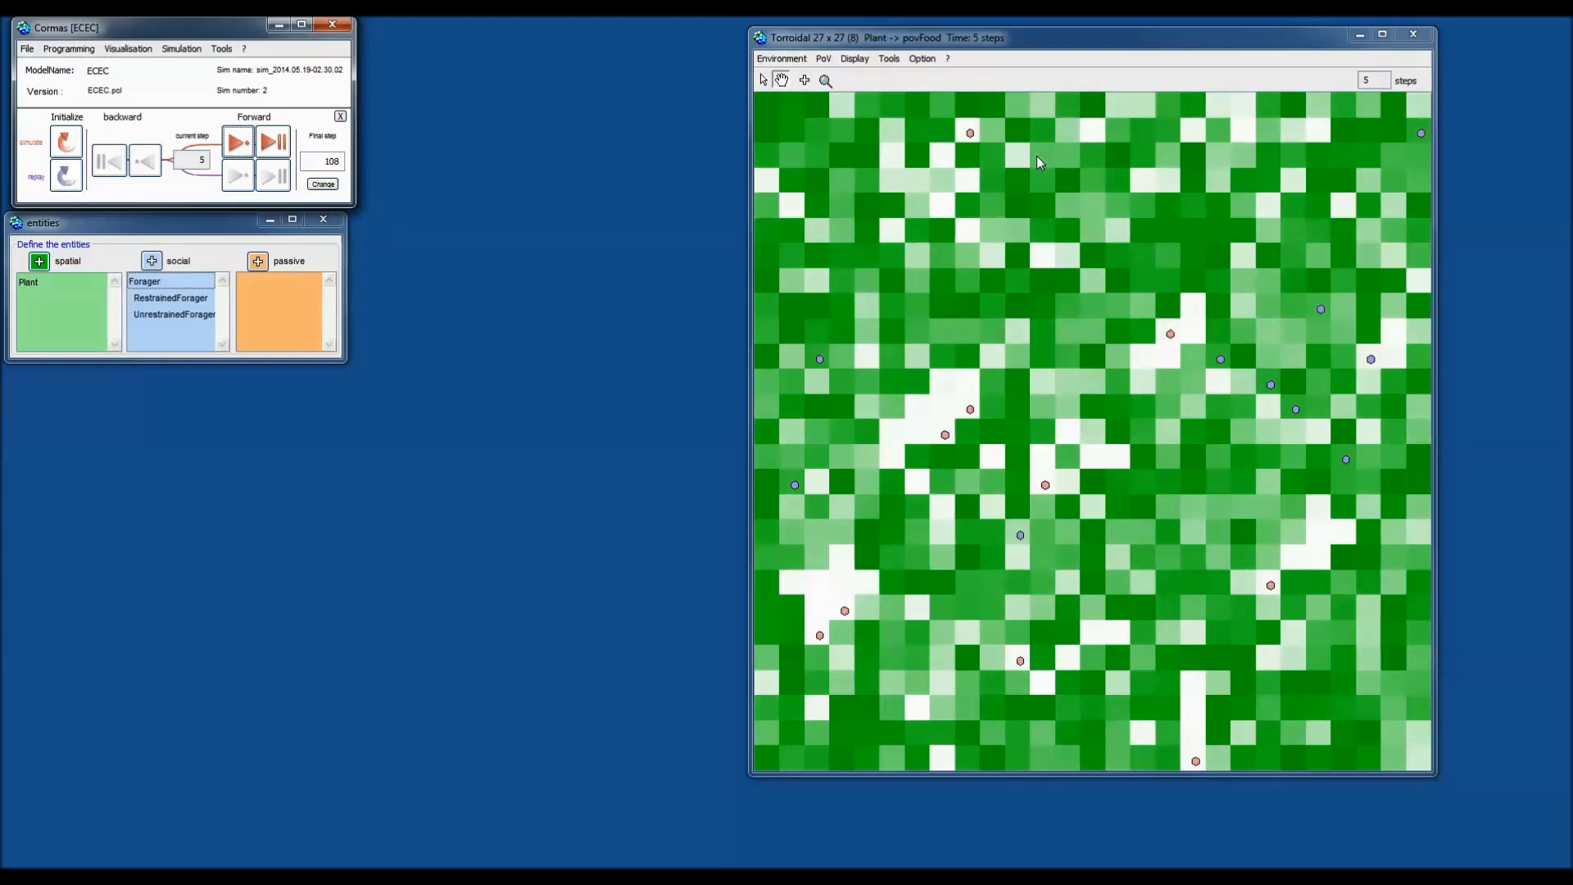
Select a forager and then several different plant cells on the grid.
{"action": "left_click", "coordinate": [969, 135]}
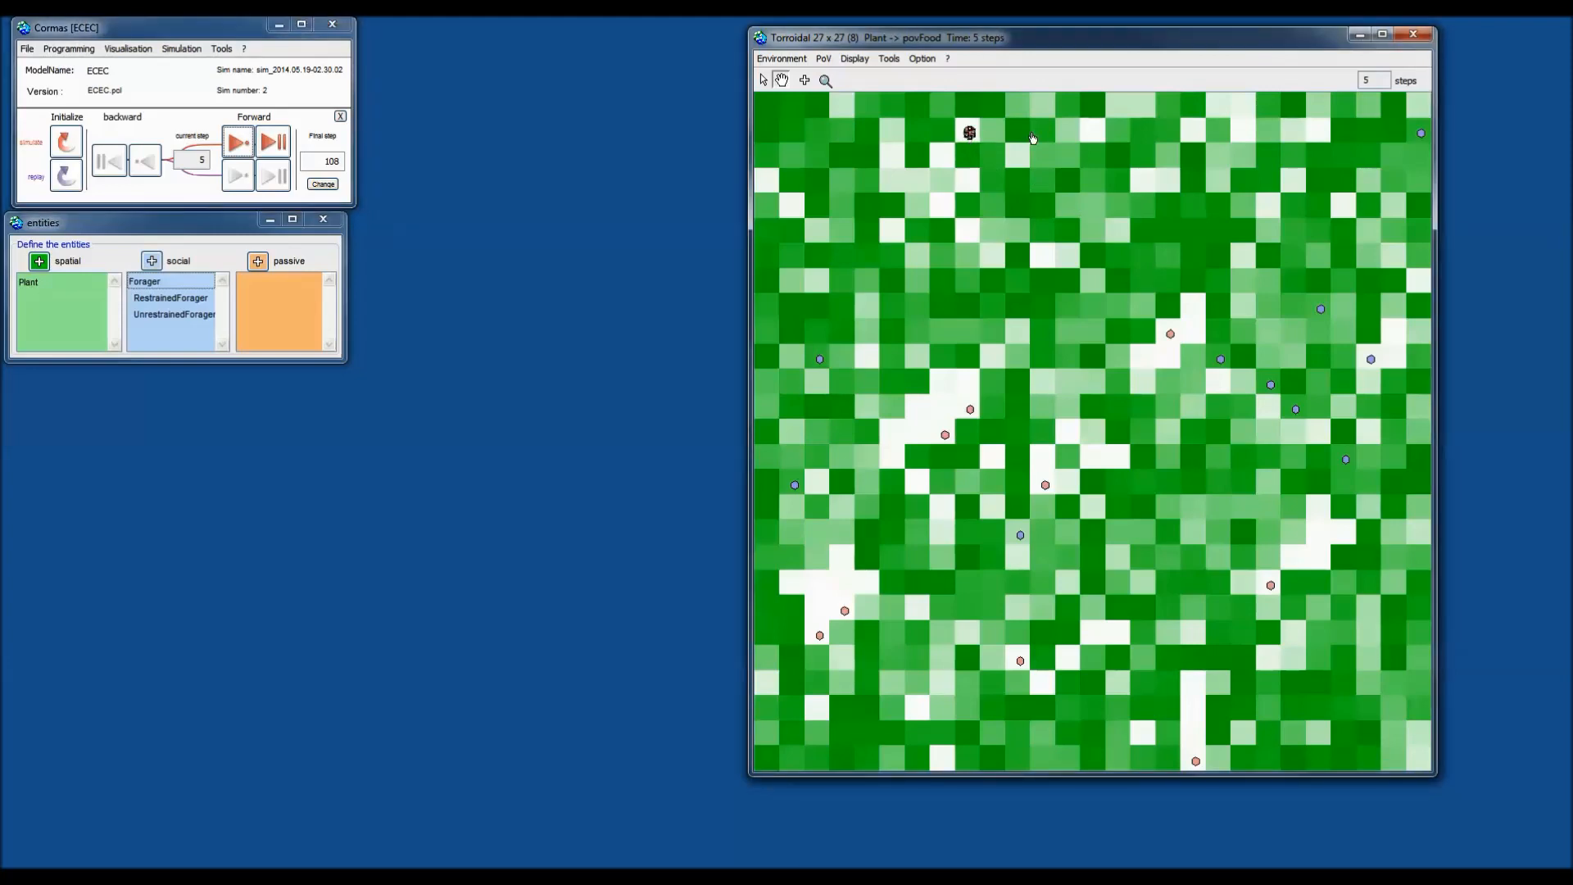
{"action": "left_click", "coordinate": [1162, 262]}
{"action": "left_click", "coordinate": [996, 210]}
{"action": "left_click", "coordinate": [963, 332]}
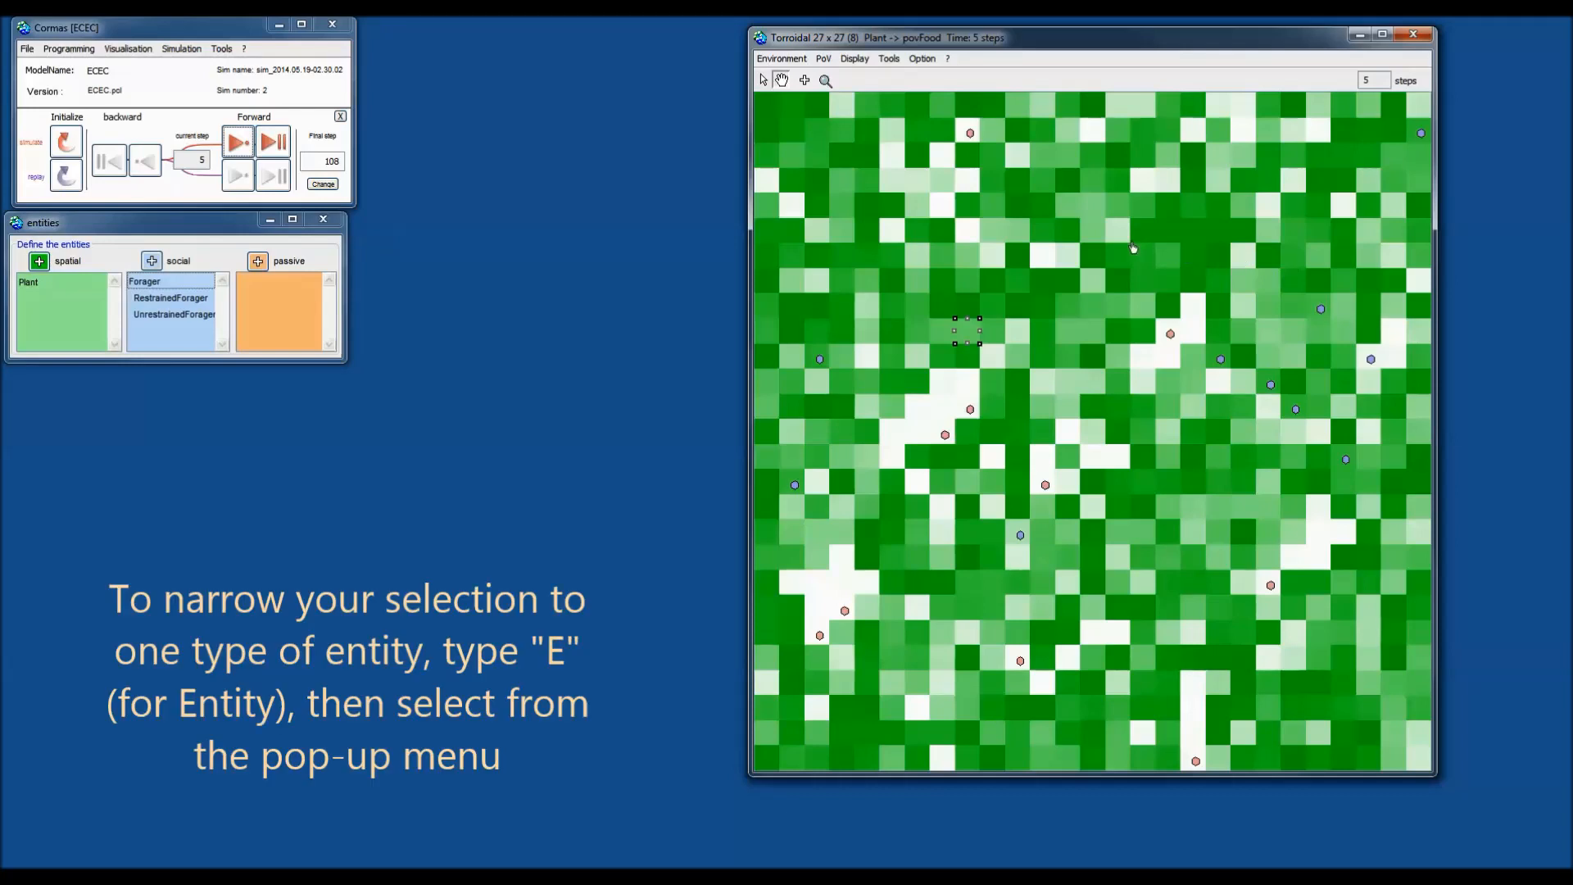
Drag-select plant cells in the upper-left grid and run logisticGrowth on them.
{"action": "left_click", "coordinate": [1091, 243]}
{"action": "mouse_move", "coordinate": [1091, 244]}
{"action": "left_mouse_down"}
{"action": "mouse_move", "coordinate": [917, 243]}
{"action": "mouse_move", "coordinate": [857, 200]}
{"action": "mouse_move", "coordinate": [823, 287]}
{"action": "mouse_move", "coordinate": [862, 312]}
{"action": "mouse_move", "coordinate": [848, 286]}
{"action": "mouse_move", "coordinate": [1110, 238]}
{"action": "mouse_move", "coordinate": [1083, 206]}
{"action": "mouse_move", "coordinate": [993, 211]}
{"action": "mouse_move", "coordinate": [1155, 216]}
{"action": "mouse_move", "coordinate": [1108, 293]}
{"action": "left_mouse_up"}
{"action": "key", "text": "e"}
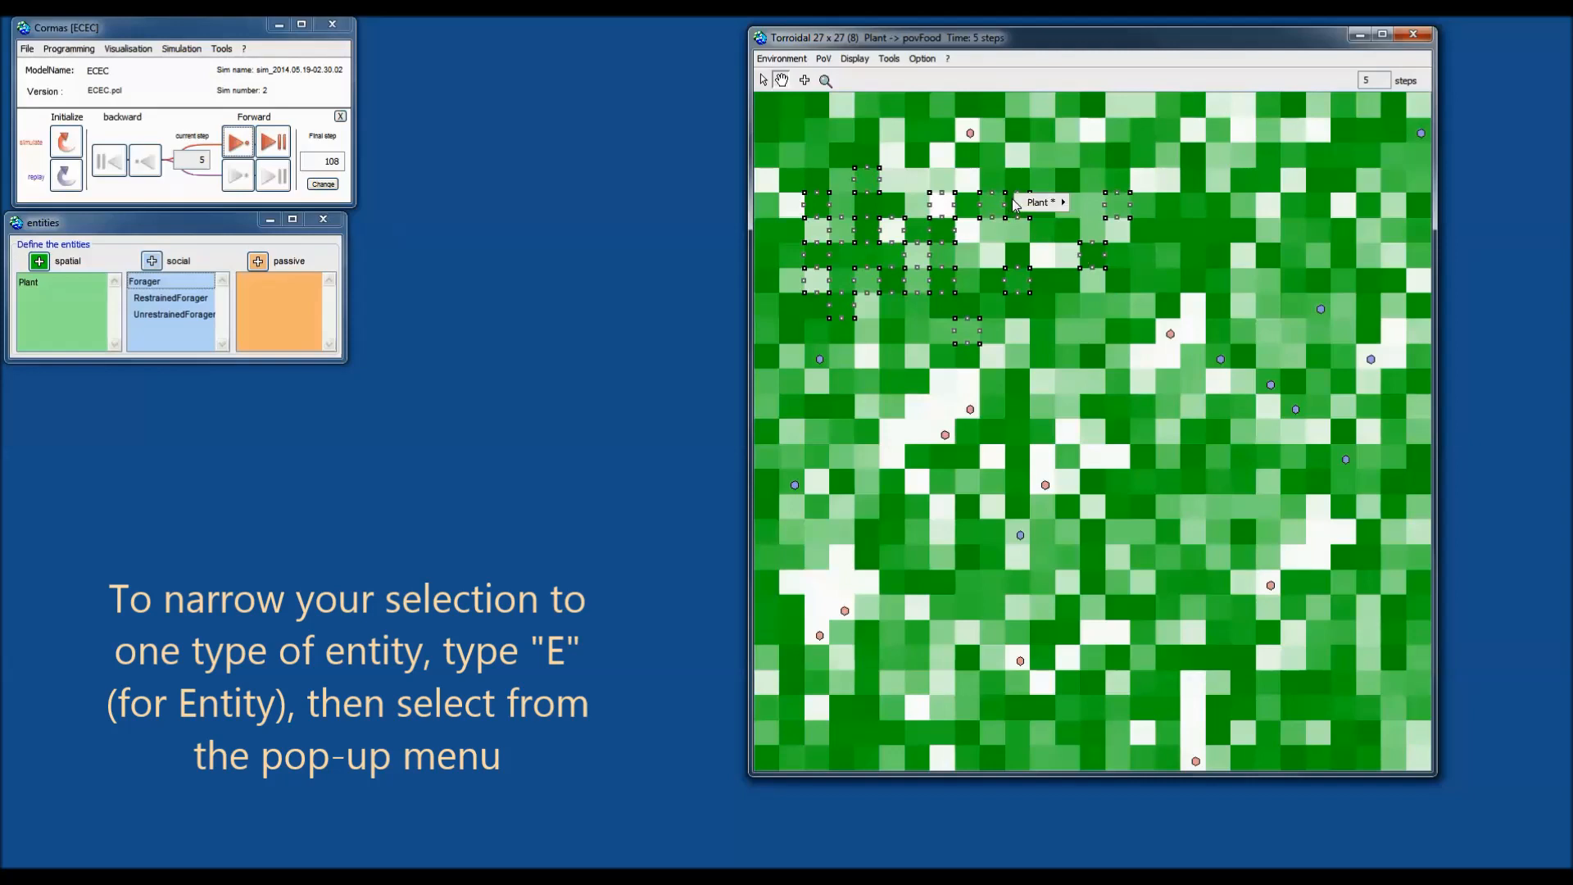
{"action": "mouse_move", "coordinate": [1024, 203]}
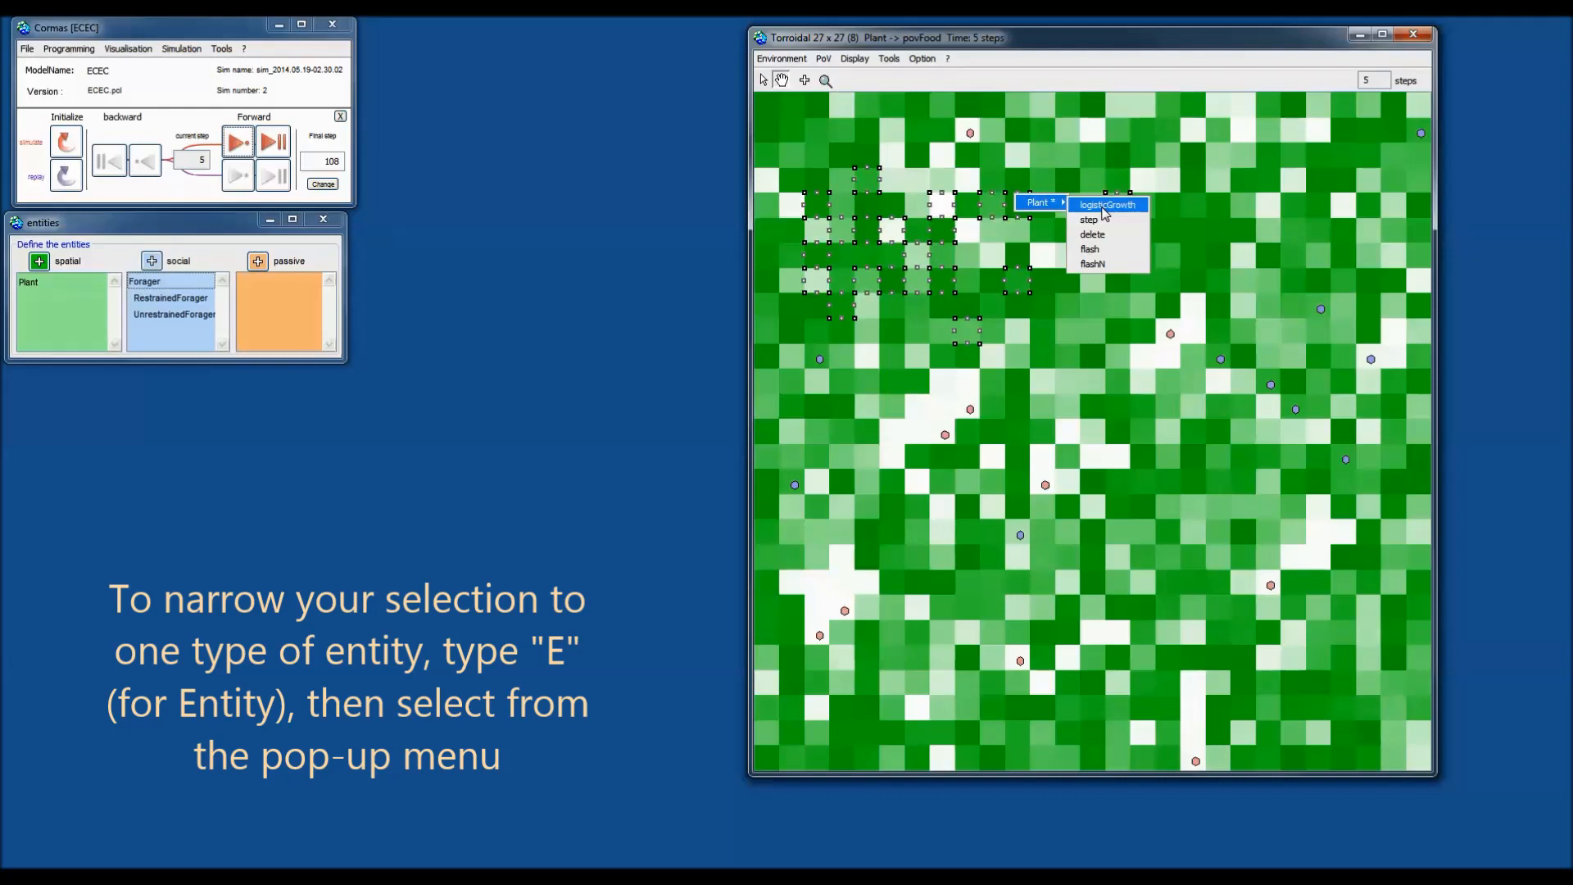
{"action": "left_click", "coordinate": [1103, 207]}
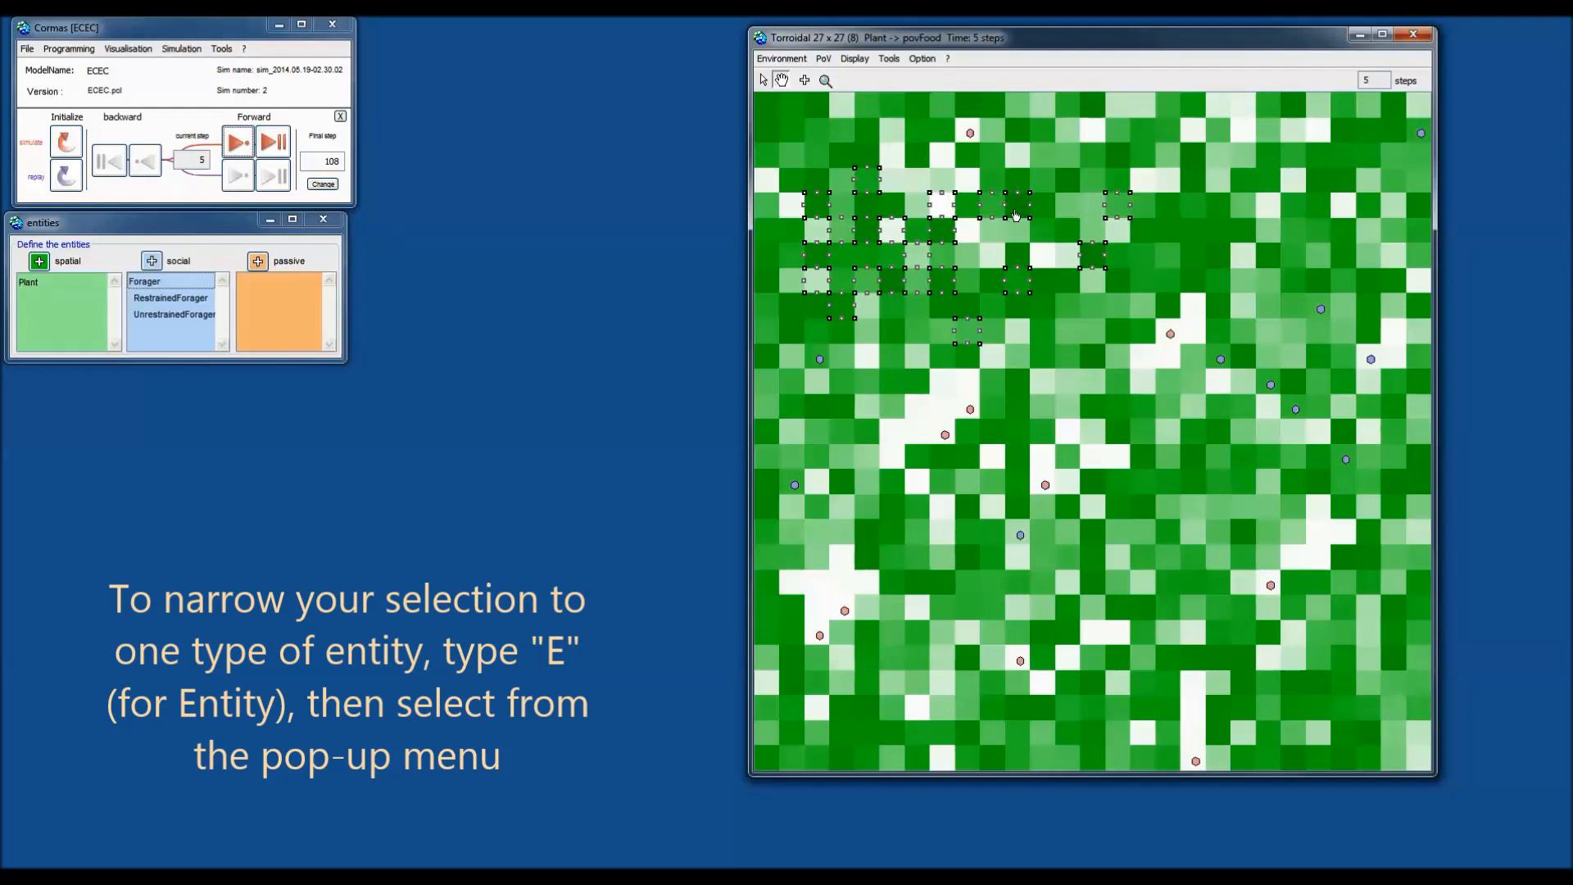
Run logisticGrowth on the selected plant cells several more times, darkening them.
{"action": "key", "text": "shift+e"}
{"action": "mouse_move", "coordinate": [1147, 266]}
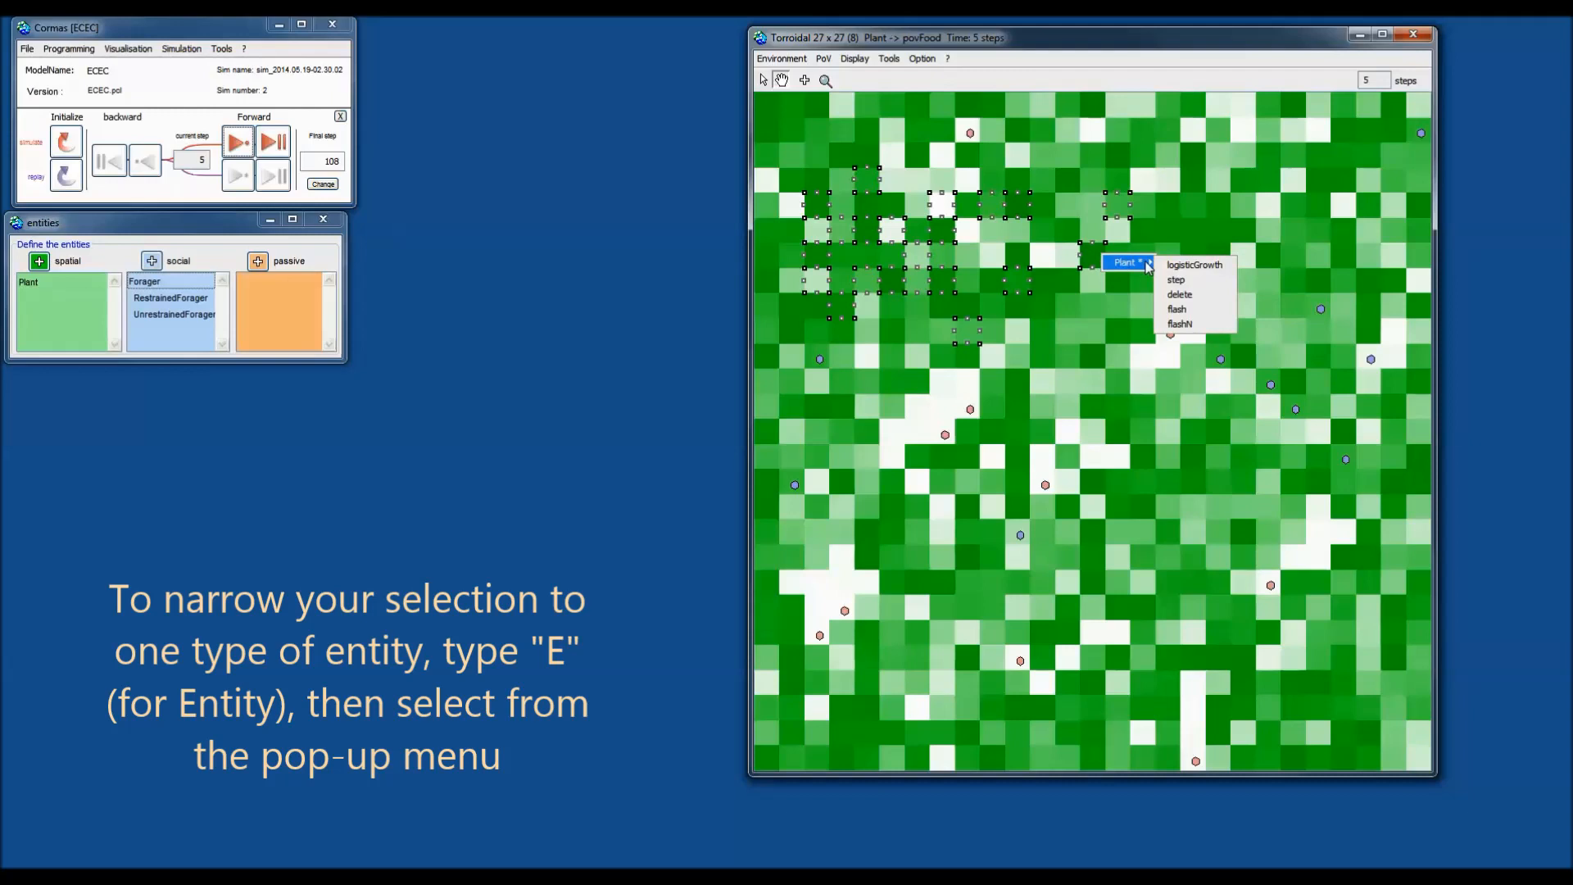
{"action": "left_click", "coordinate": [1197, 265]}
{"action": "right_click", "coordinate": [1099, 258]}
{"action": "left_click", "coordinate": [1192, 261]}
{"action": "key", "text": "shift+e"}
{"action": "left_click", "coordinate": [1179, 263]}
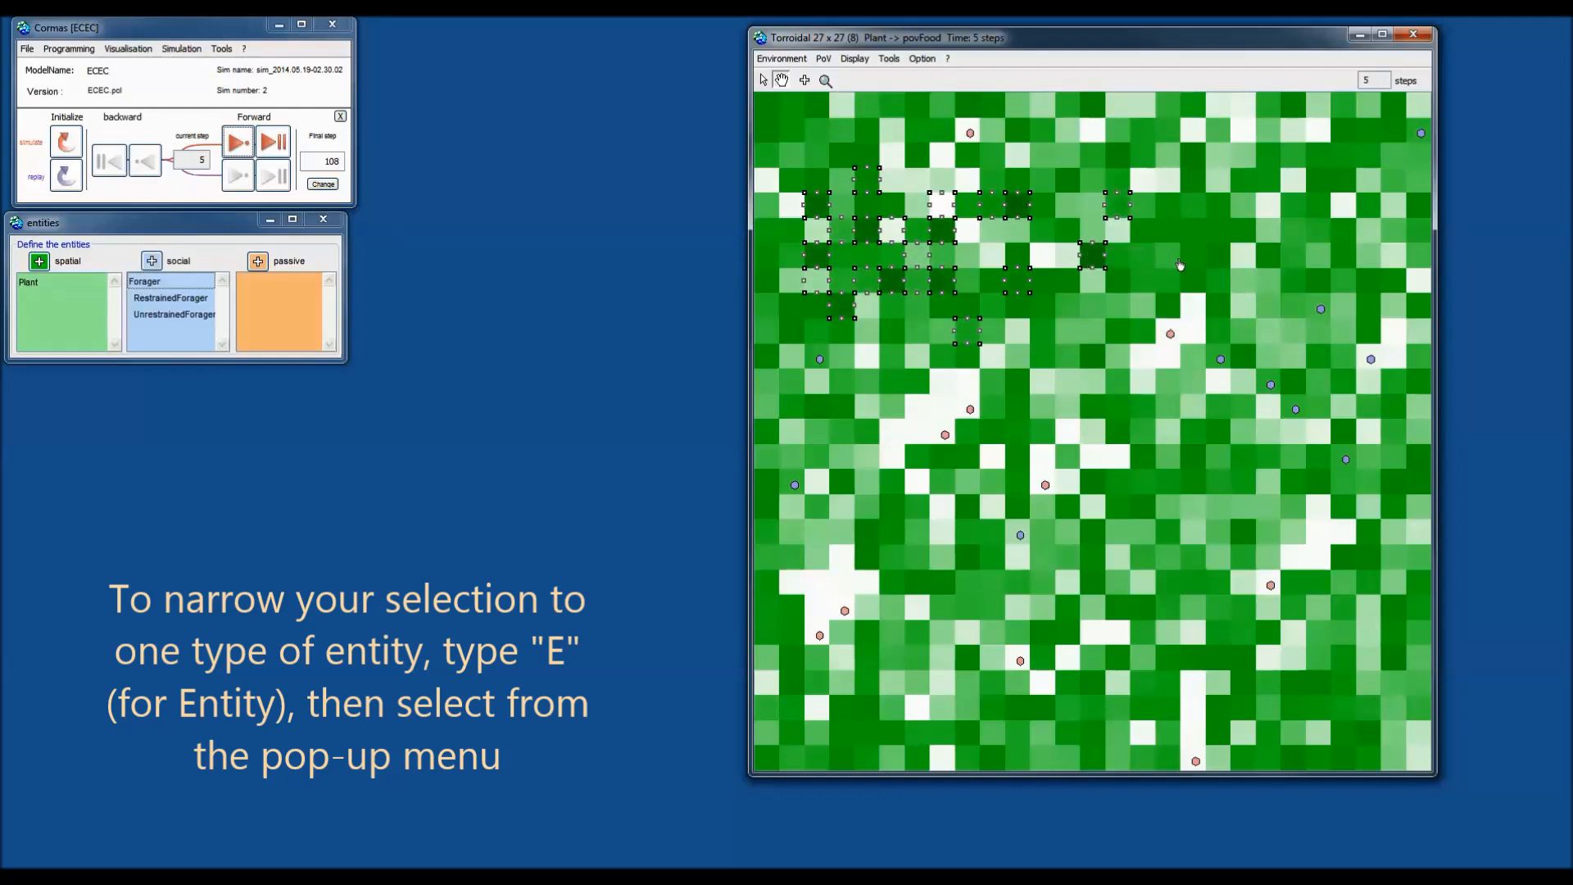
{"action": "right_click", "coordinate": [1088, 255]}
{"action": "left_click", "coordinate": [1182, 265]}
{"action": "right_click", "coordinate": [1090, 258]}
{"action": "left_click", "coordinate": [1178, 264]}
{"action": "right_click", "coordinate": [1096, 267]}
{"action": "left_click", "coordinate": [1180, 264]}
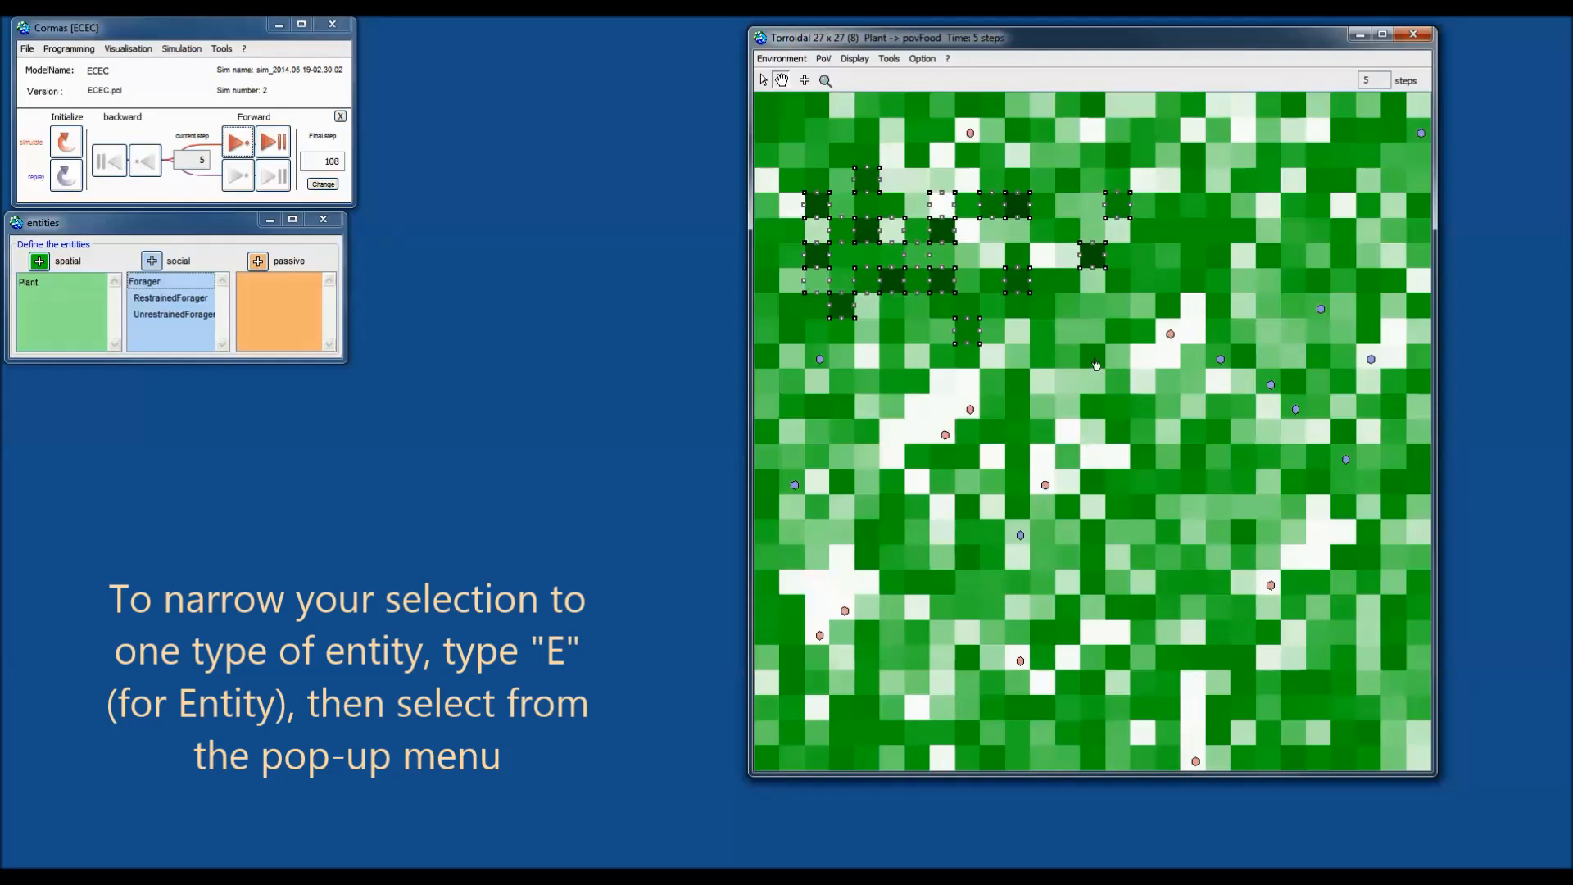
Bring up the Plant actions list for the selection and close it without choosing.
{"action": "key", "text": "e"}
{"action": "mouse_move", "coordinate": [1137, 370]}
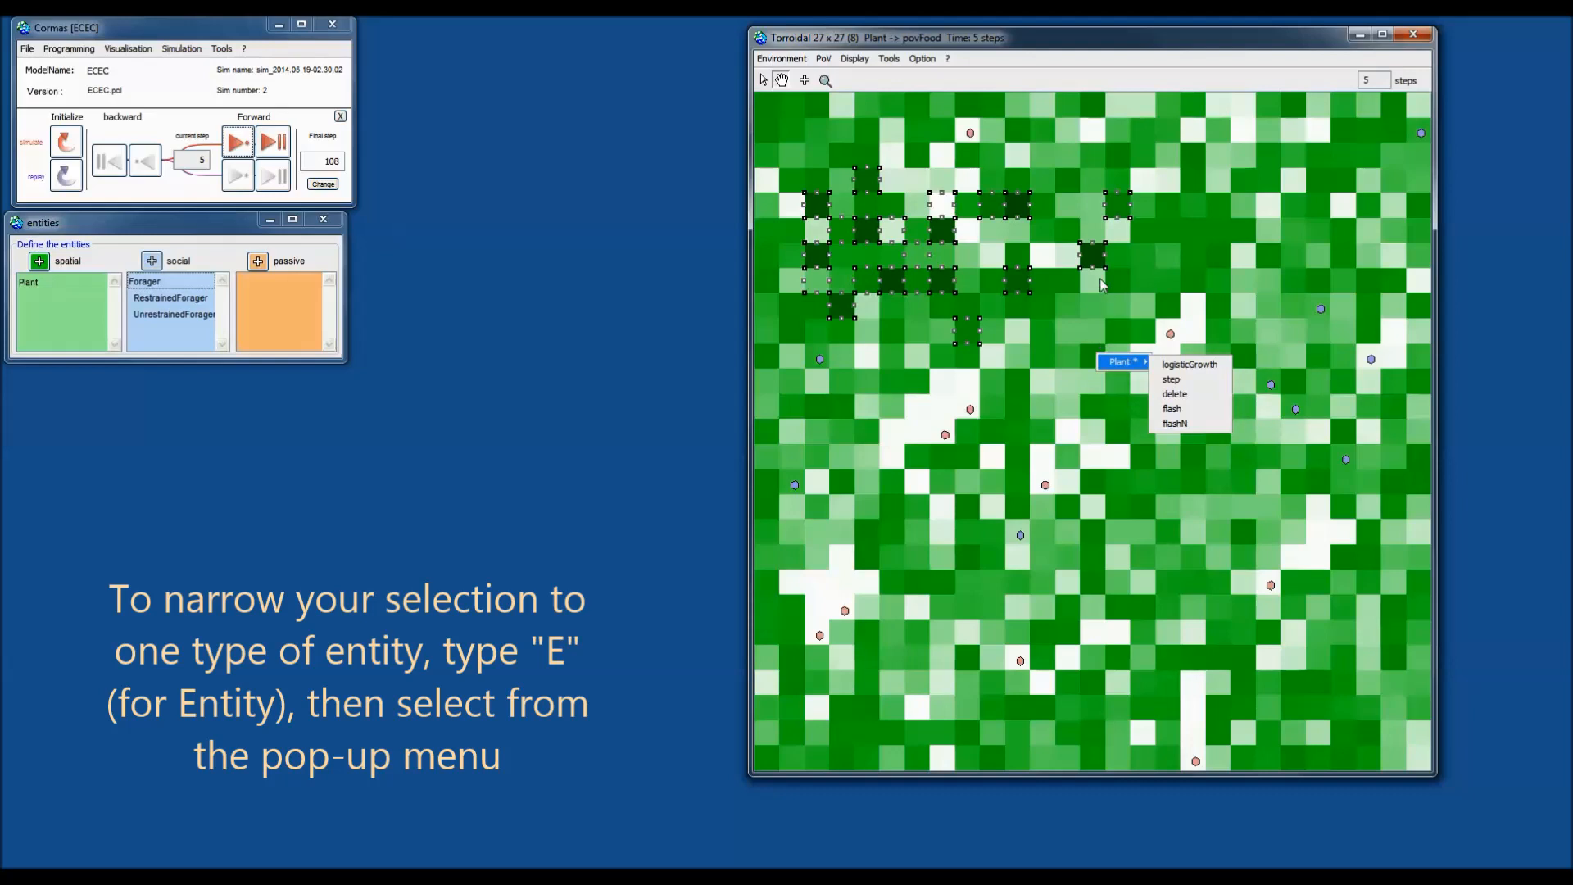
{"action": "left_click", "coordinate": [1357, 128]}
{"action": "key", "text": "e"}
{"action": "mouse_move", "coordinate": [1404, 125]}
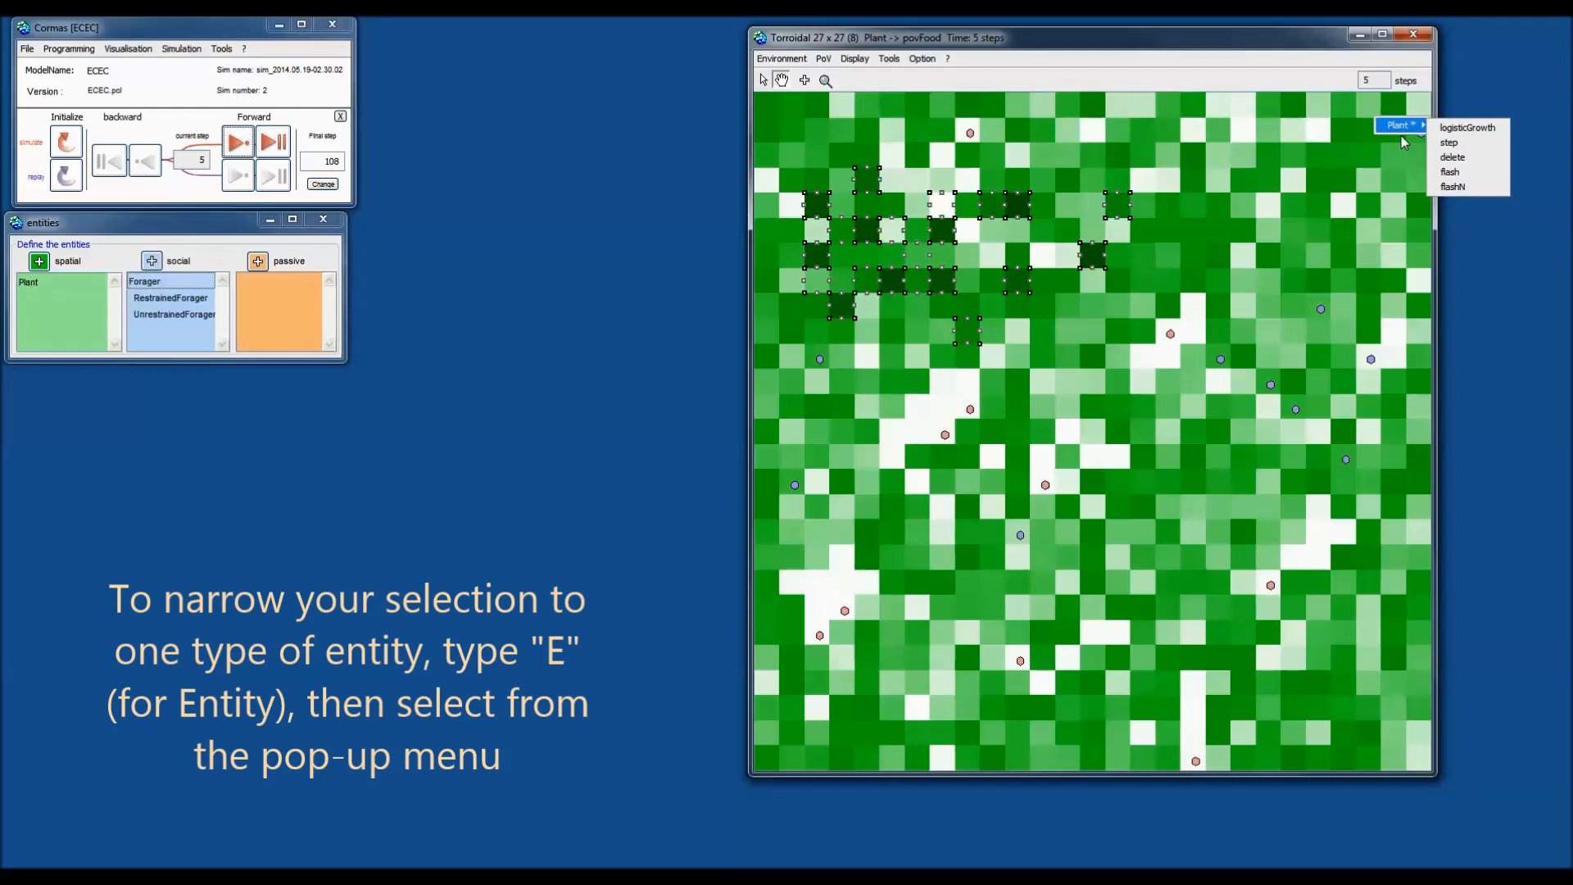
{"action": "left_click", "coordinate": [1094, 164]}
Select Plant-68 alone, run its step action, then clear the selection.
{"action": "left_click", "coordinate": [1095, 164]}
{"action": "key", "text": "e"}
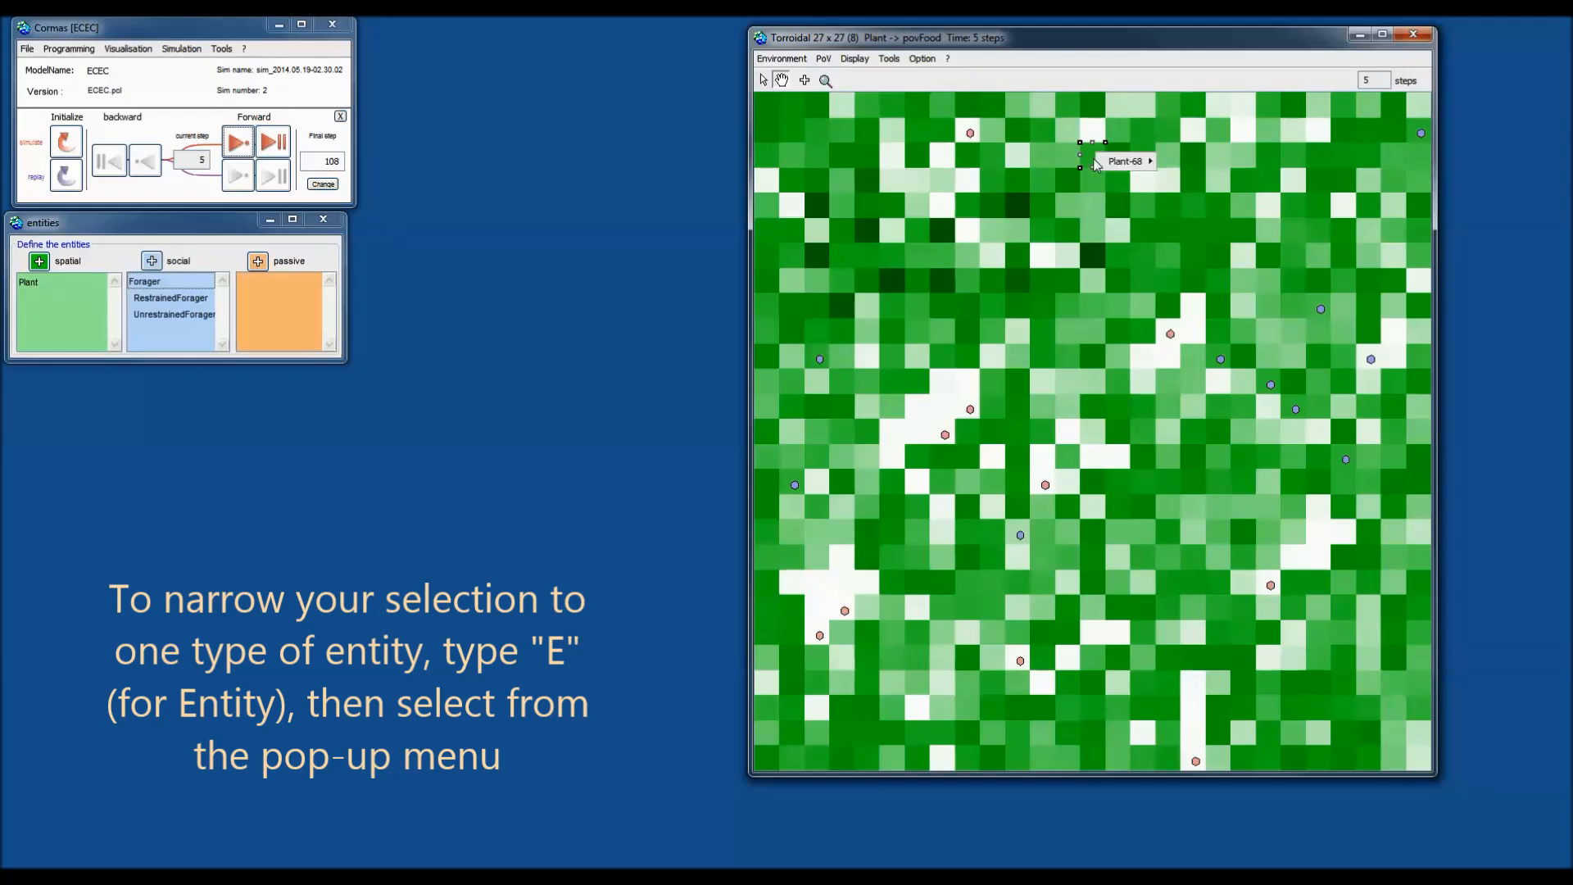
{"action": "mouse_move", "coordinate": [1101, 162]}
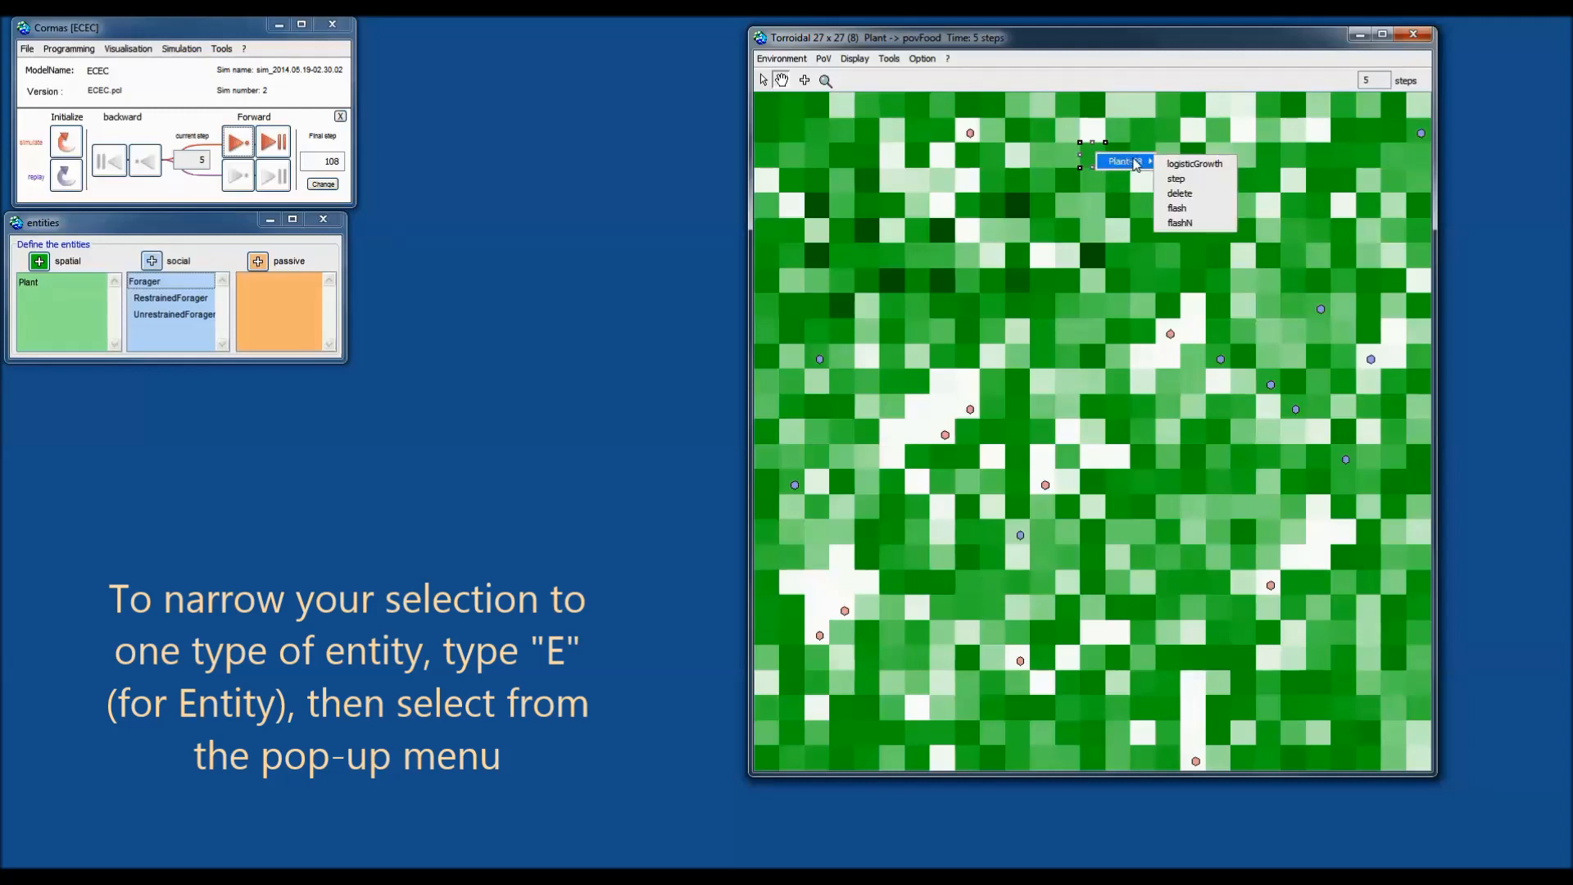
{"action": "left_click", "coordinate": [1192, 178]}
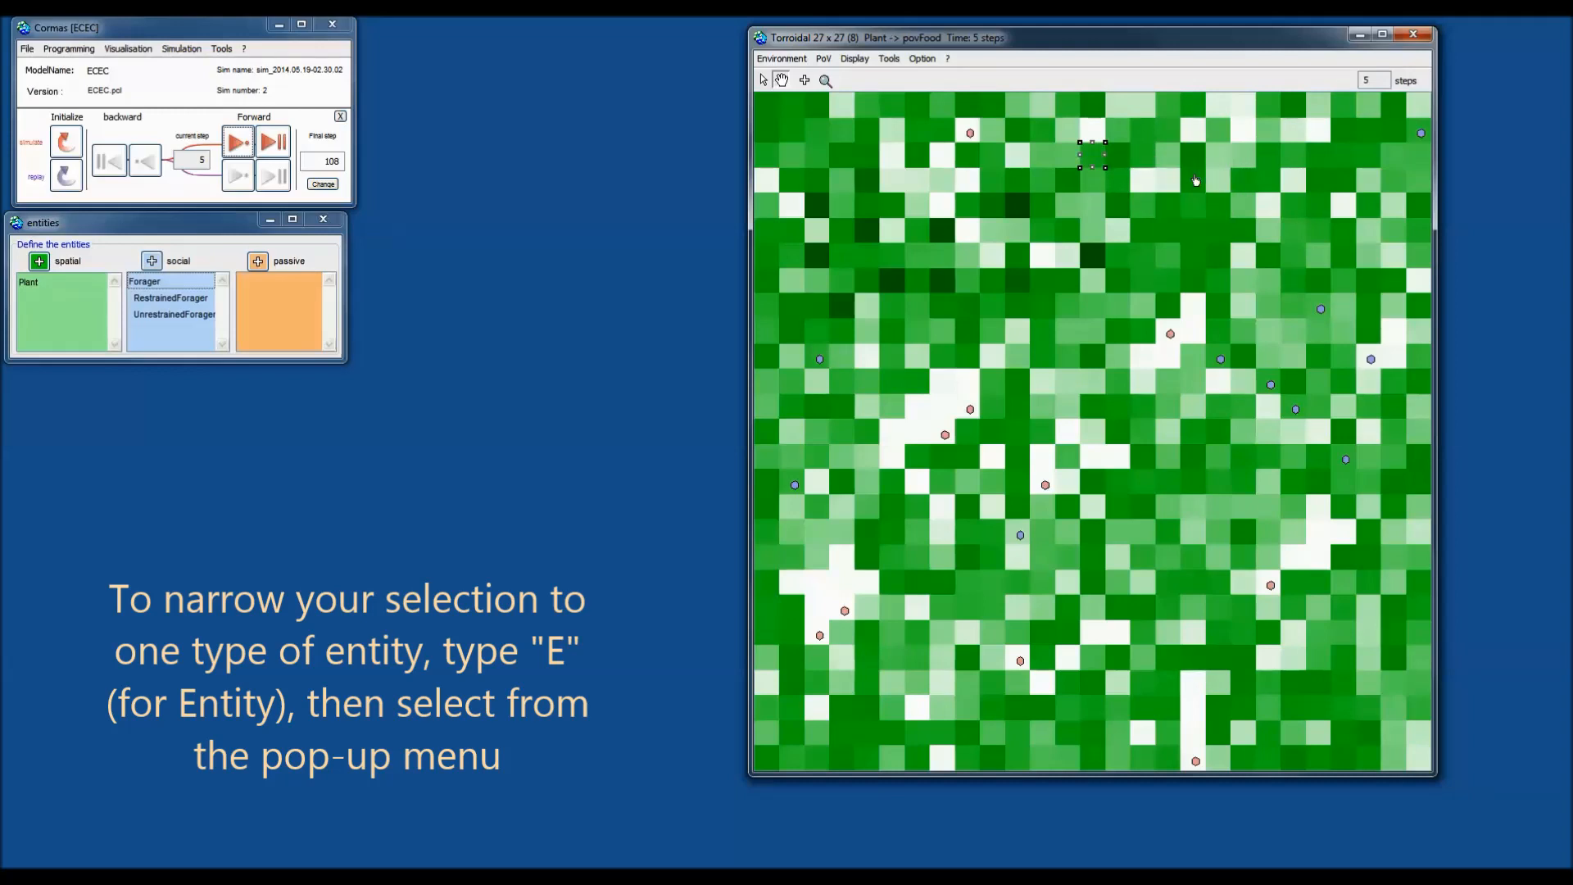
{"action": "left_click", "coordinate": [1102, 162]}
Make a pink forager reproduce from its actions menu.
{"action": "left_click", "coordinate": [1090, 161]}
{"action": "left_click", "coordinate": [970, 133]}
{"action": "mouse_move", "coordinate": [1020, 138]}
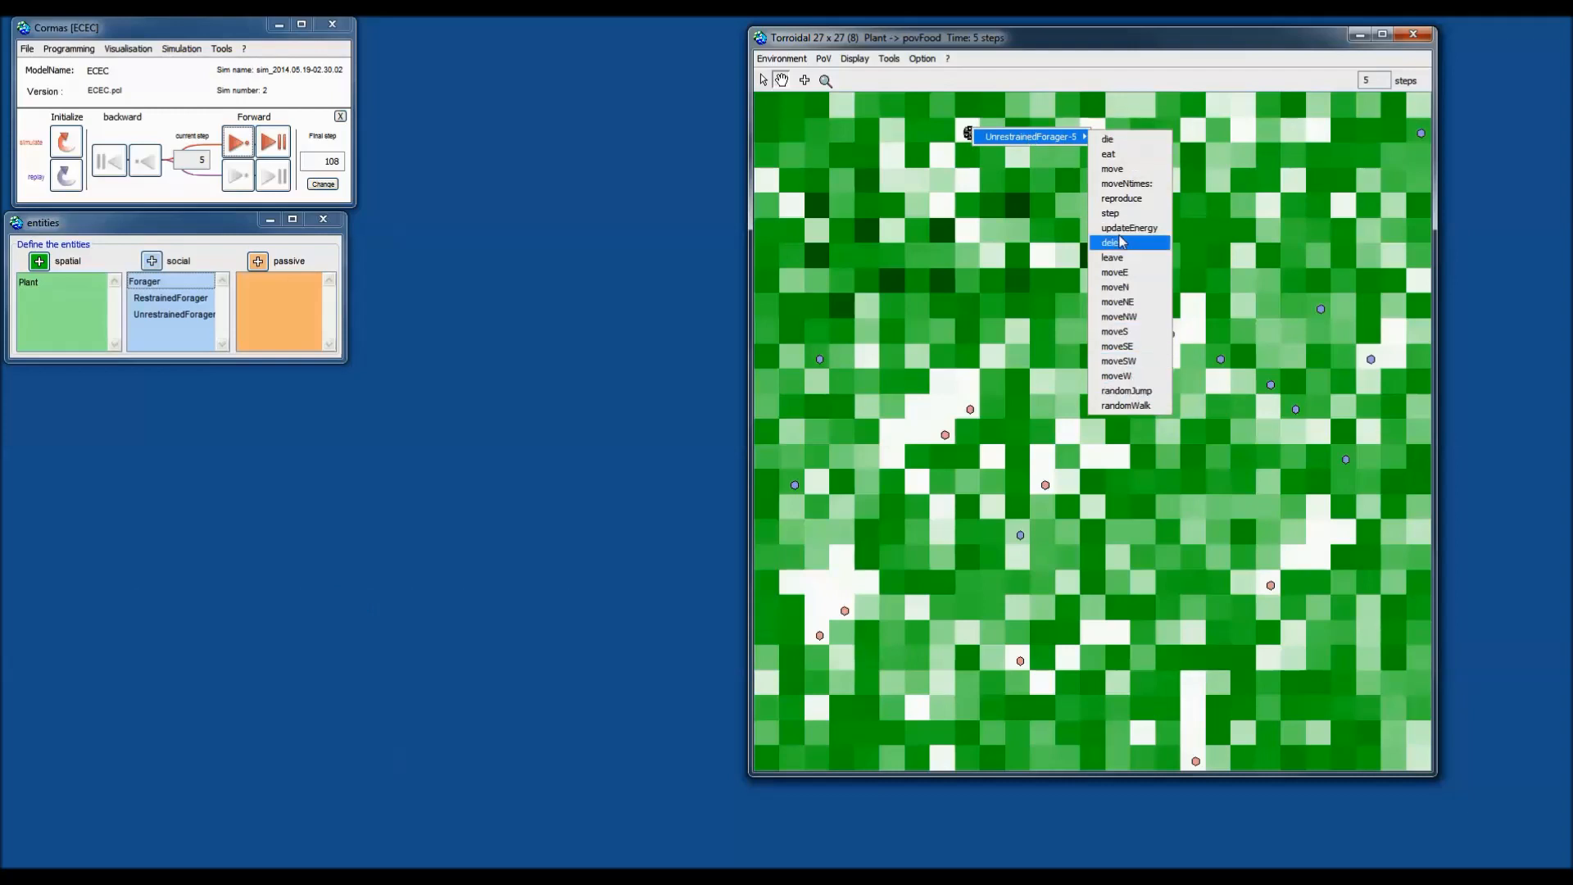
{"action": "left_click", "coordinate": [1130, 202]}
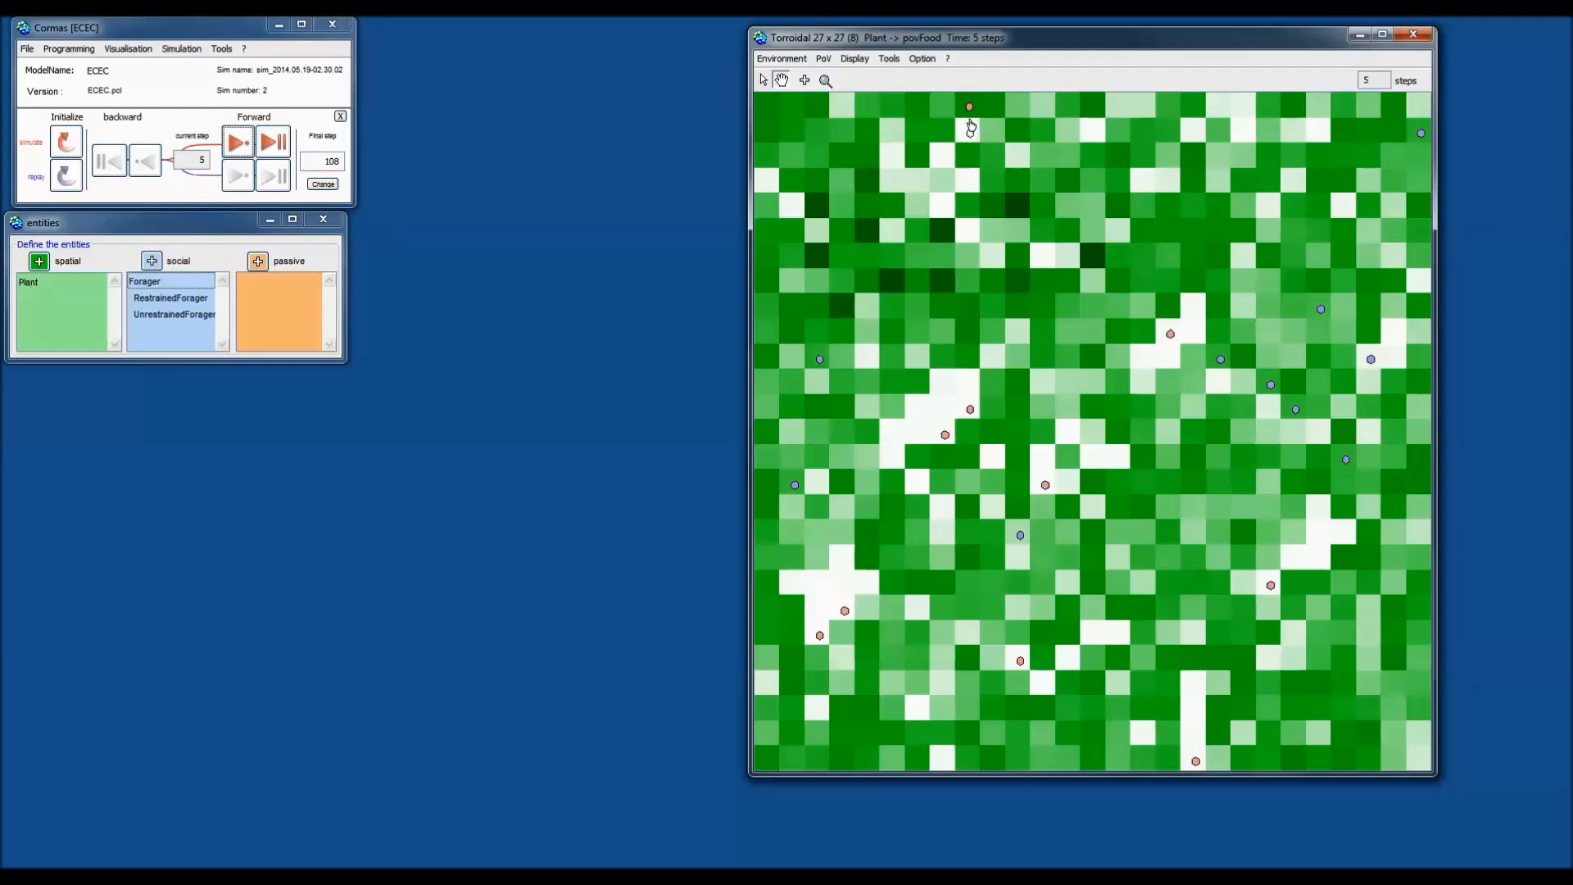
Move UnrestrainedForager-10 with move, then moveN, then moveNE.
{"action": "right_click", "coordinate": [1170, 335]}
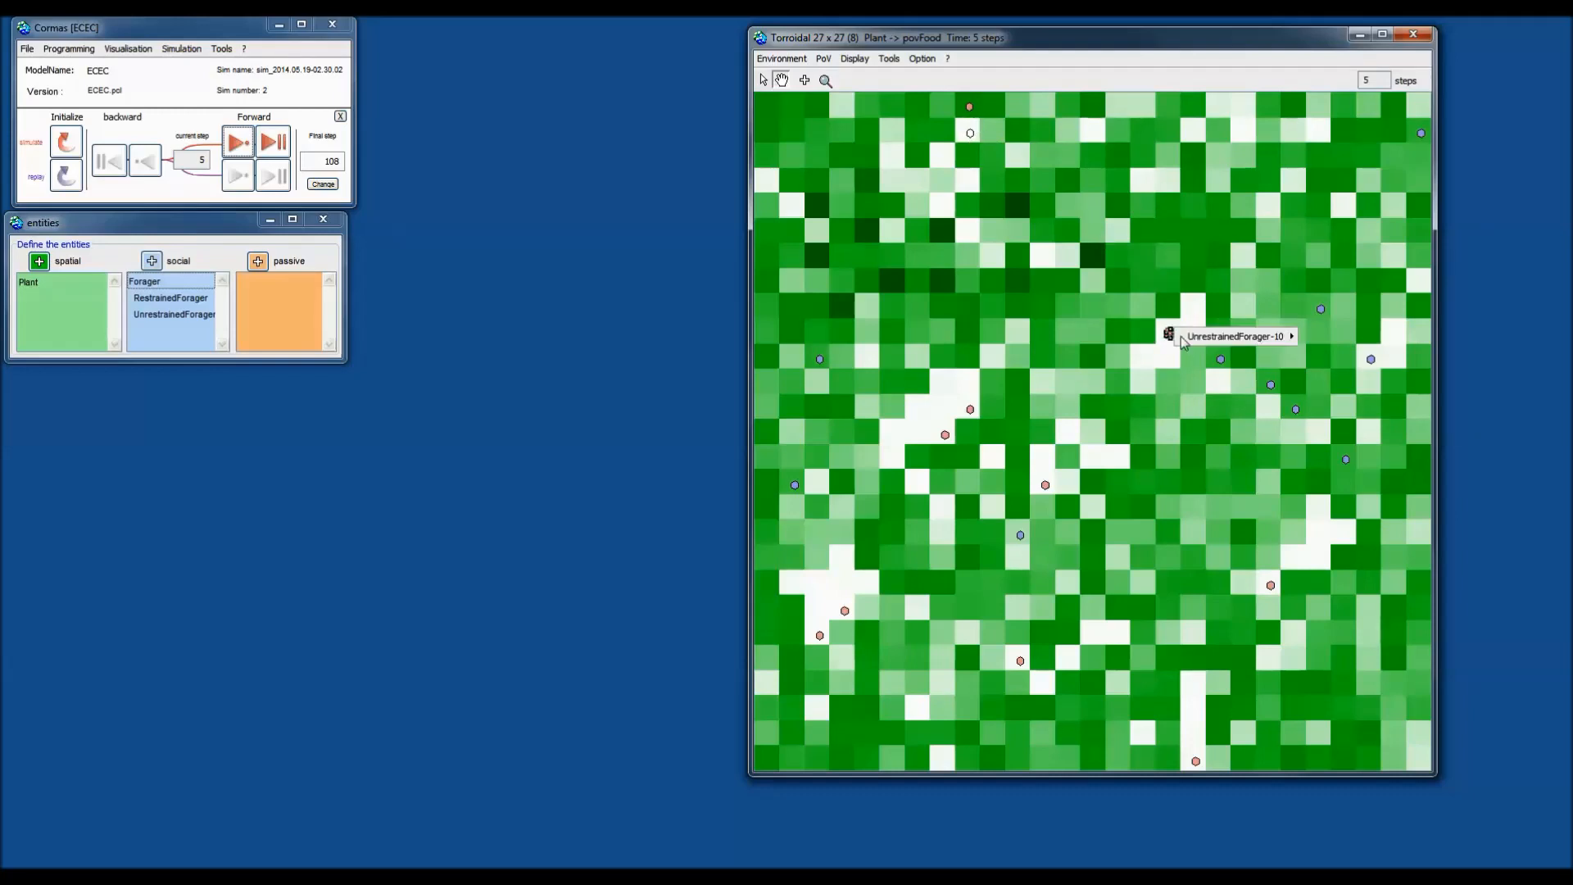
{"action": "mouse_move", "coordinate": [1272, 345]}
{"action": "left_click", "coordinate": [1352, 371]}
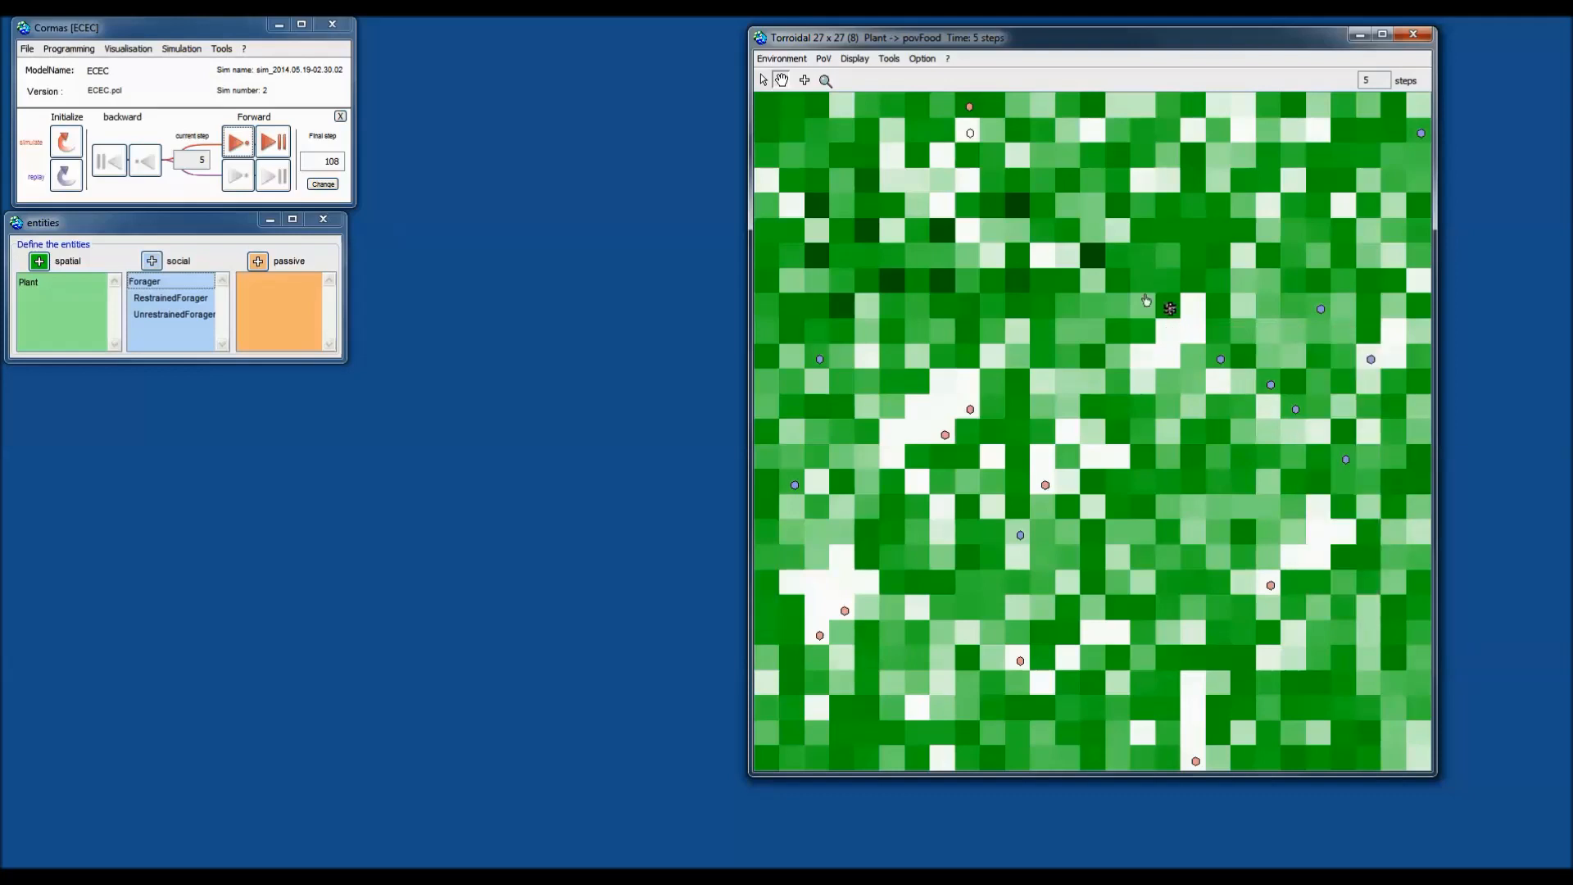
{"action": "right_click", "coordinate": [1167, 308]}
{"action": "mouse_move", "coordinate": [1222, 315]}
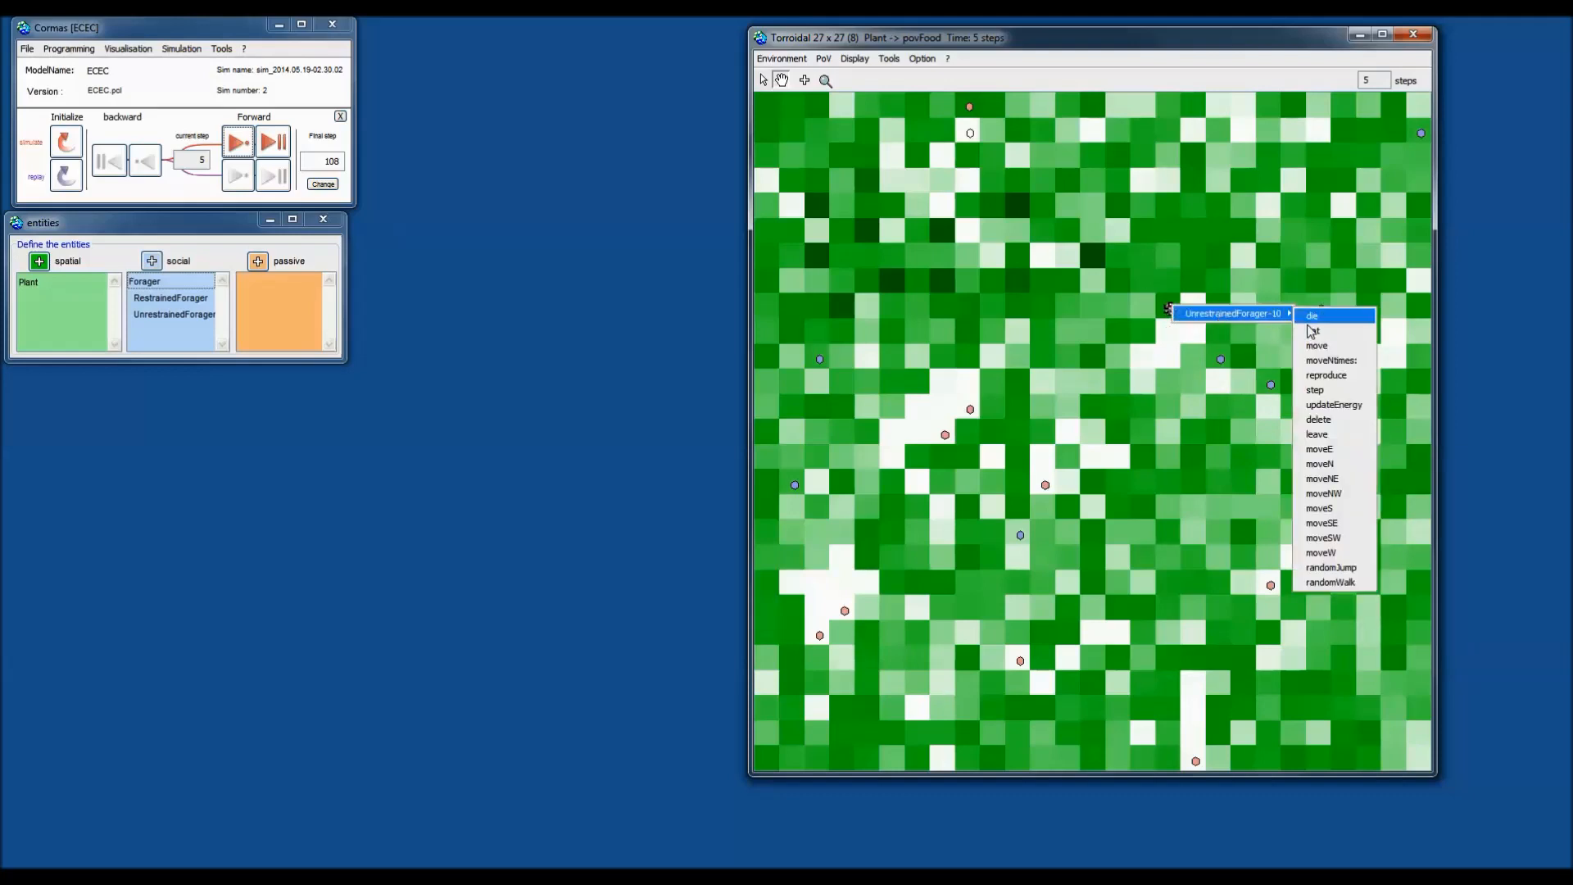
{"action": "left_click", "coordinate": [1342, 471]}
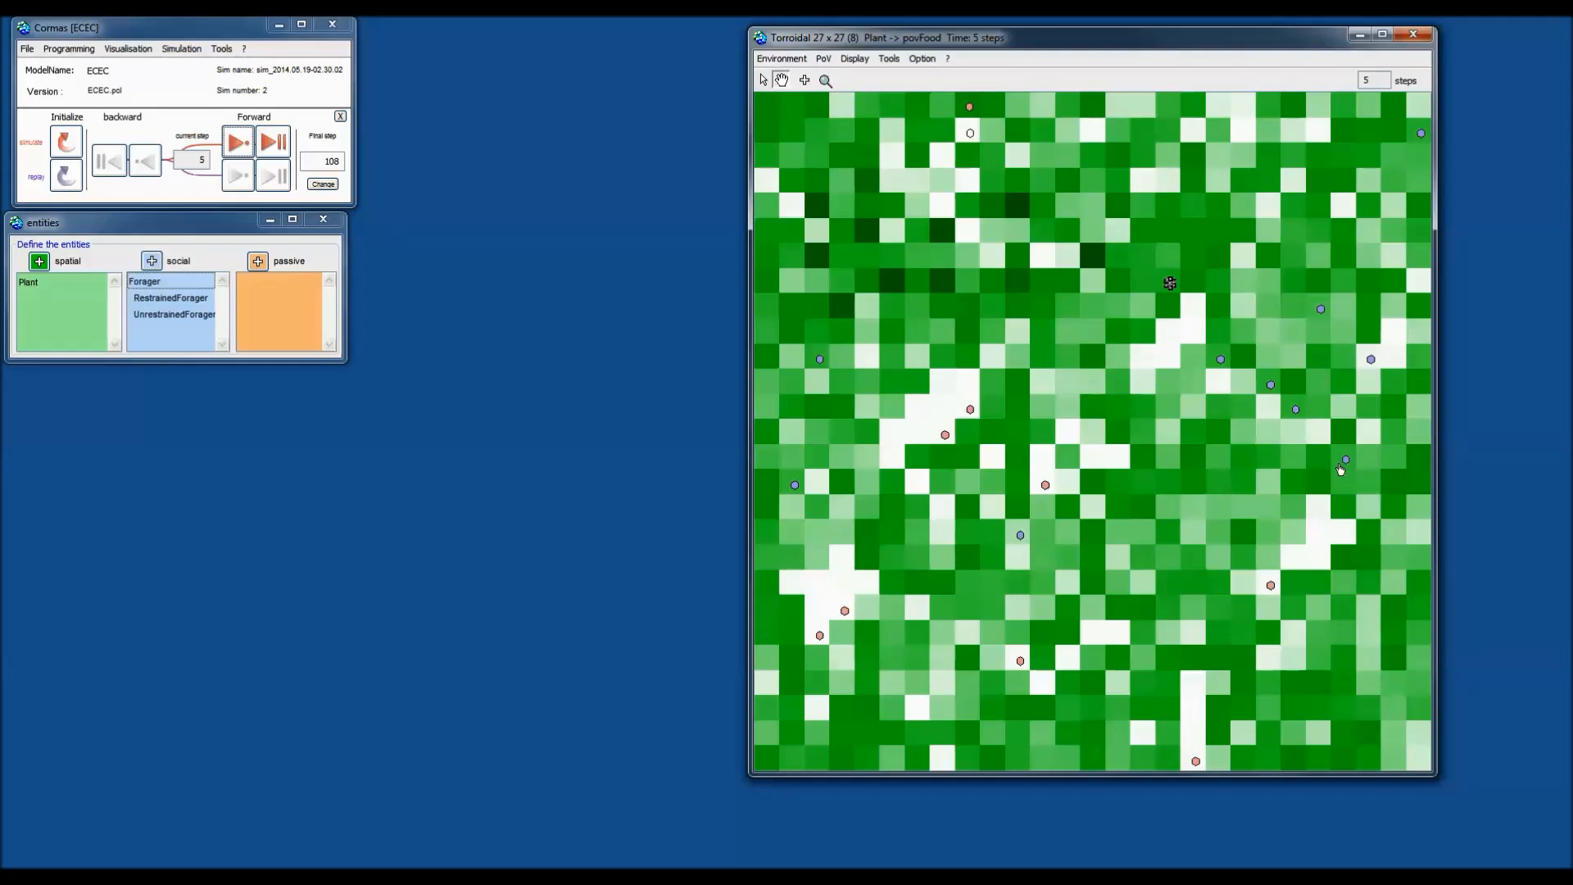
{"action": "right_click", "coordinate": [1169, 284]}
{"action": "mouse_move", "coordinate": [1284, 295]}
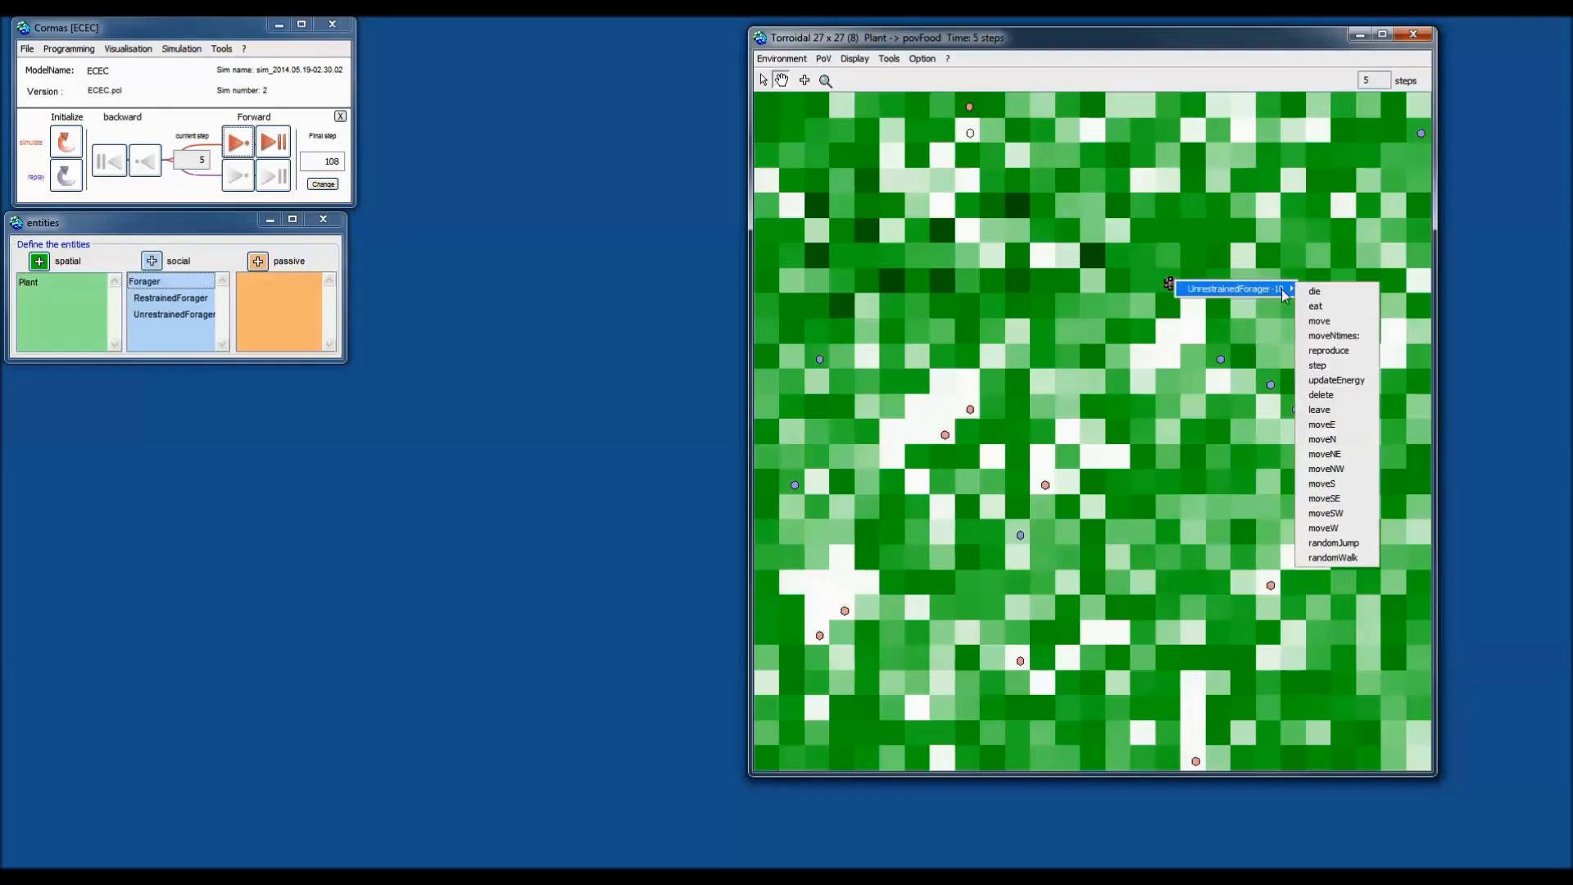
{"action": "left_click", "coordinate": [1340, 455]}
Run moveNtimes: on UnrestrainedForager-10 with an argument of 8.
{"action": "right_click", "coordinate": [1195, 259]}
{"action": "mouse_move", "coordinate": [1253, 263]}
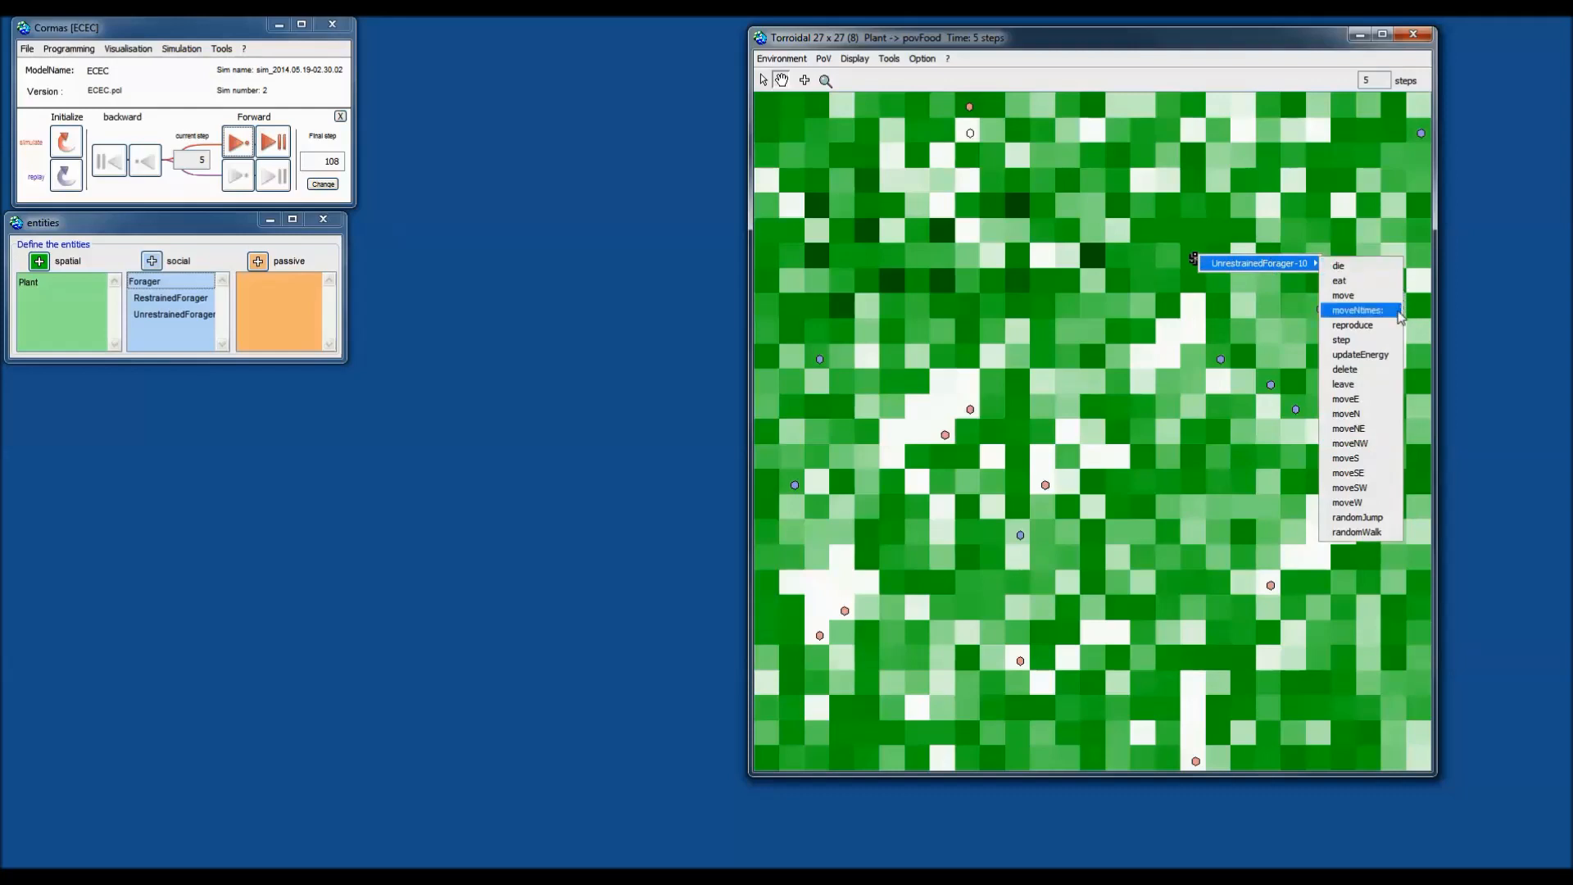
{"action": "left_click", "coordinate": [1356, 312]}
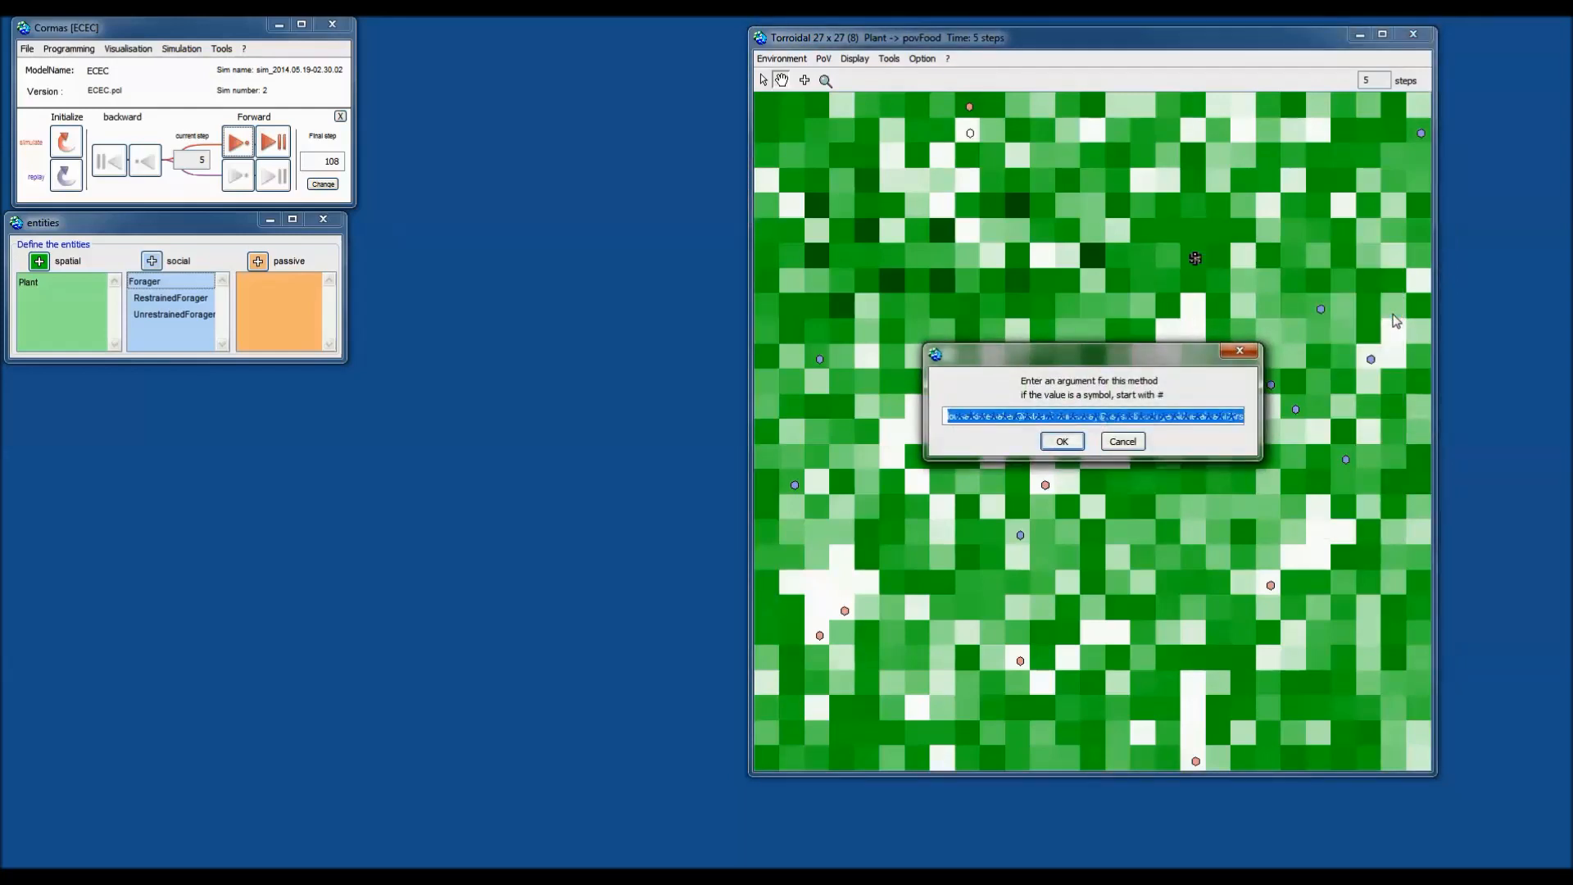
{"action": "type", "text": "8"}
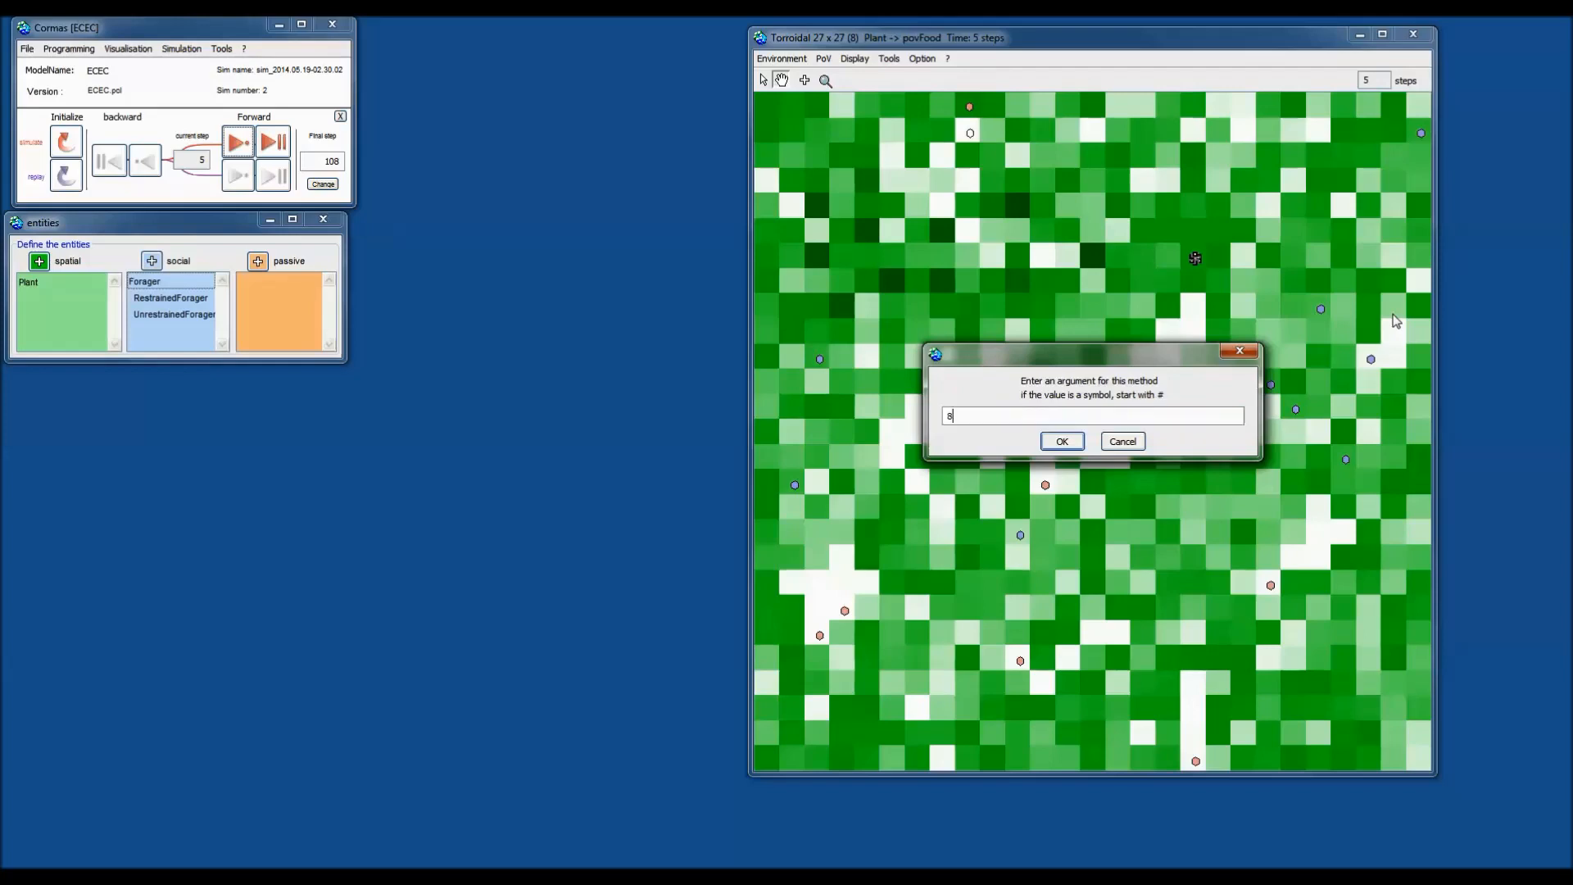
{"action": "key", "text": "Return"}
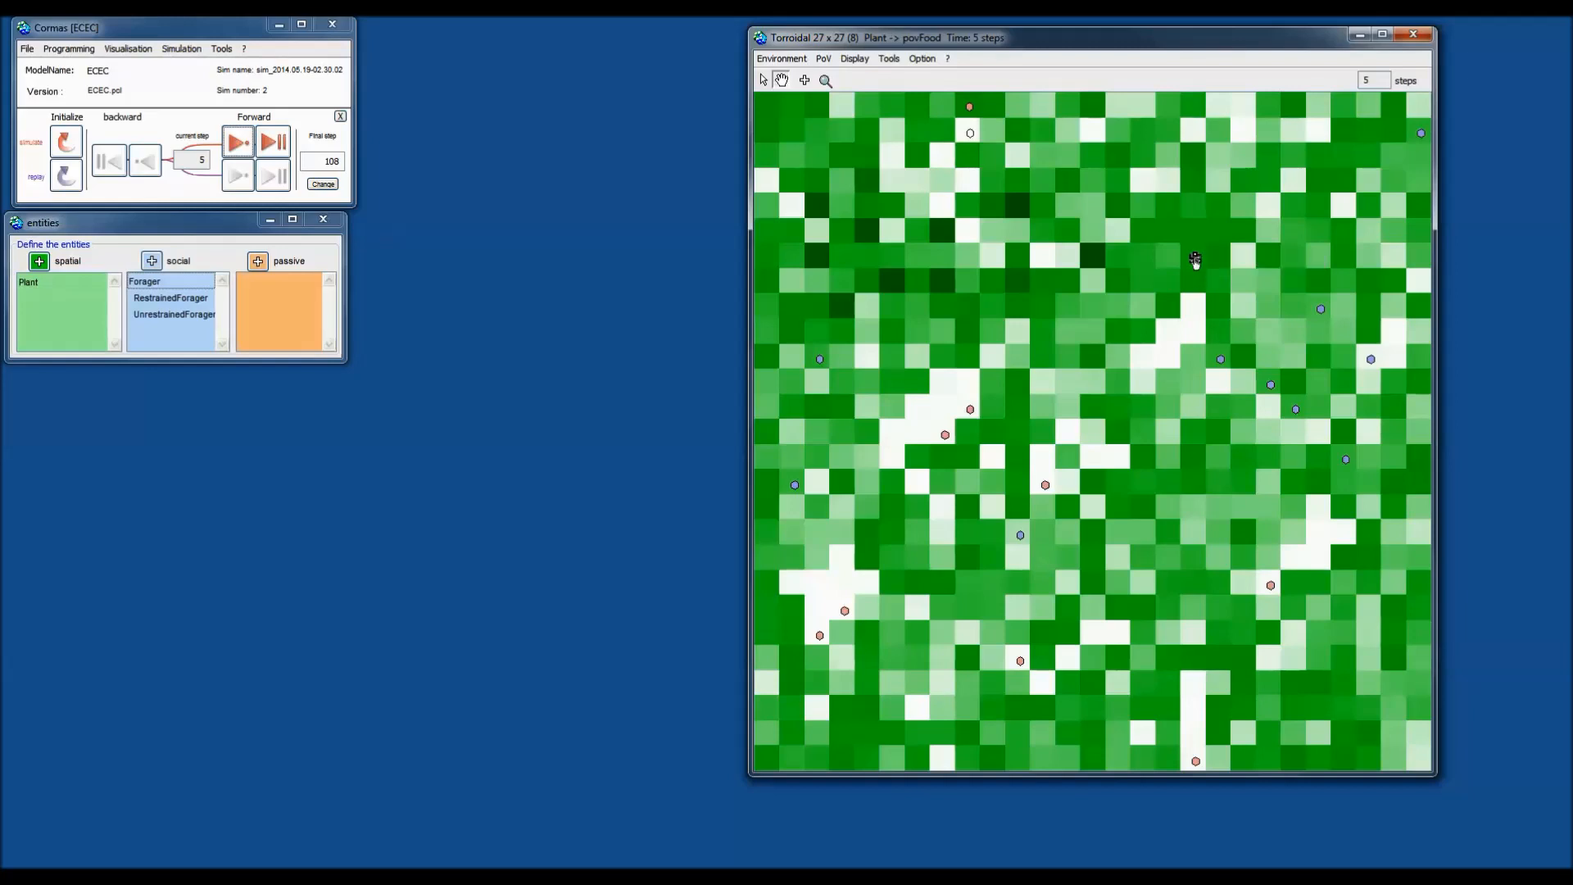
With the arrow tool, start tracking UnrestrainedForager-10's path.
{"action": "left_click", "coordinate": [764, 80]}
{"action": "right_click", "coordinate": [1194, 258]}
{"action": "mouse_move", "coordinate": [1308, 279]}
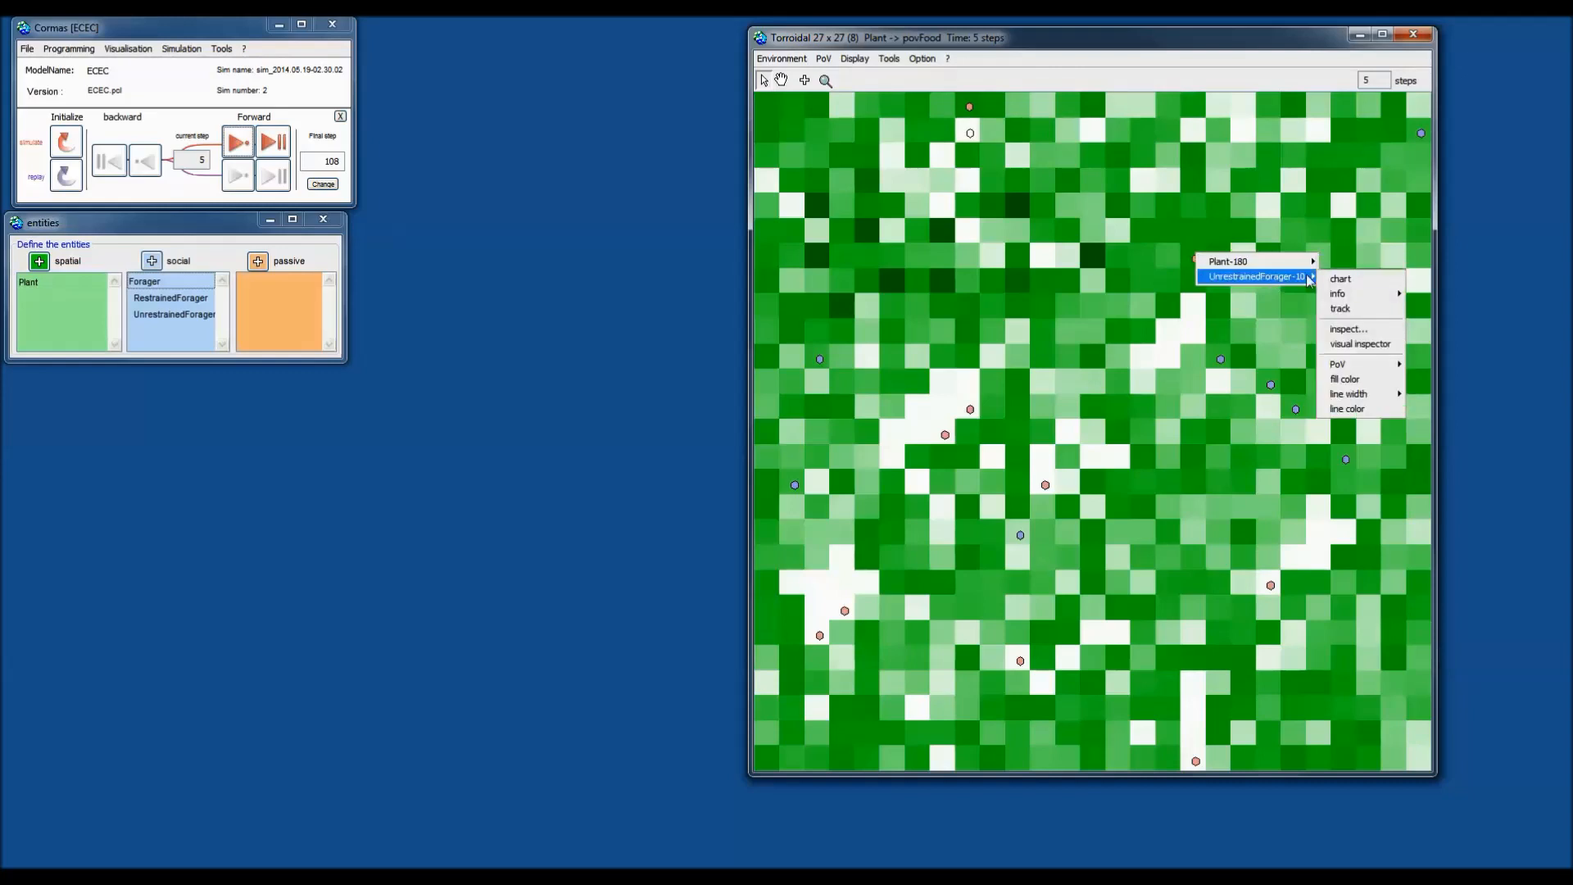
{"action": "left_click", "coordinate": [1346, 308]}
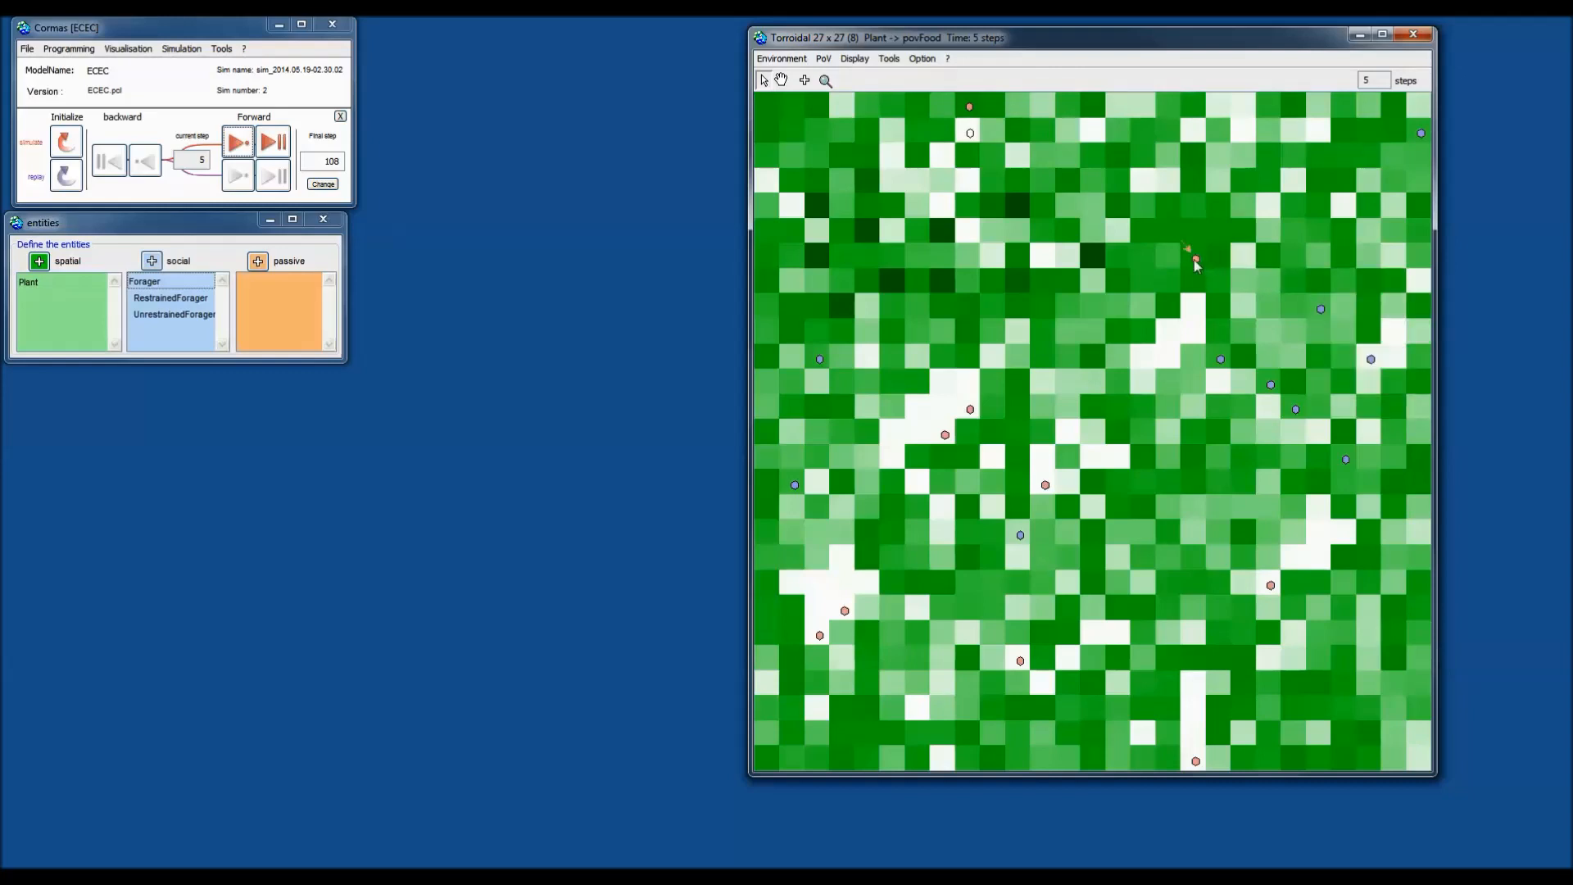
Switch back to the hand tool and choose moveNtimes: again for UnrestrainedForager-10.
{"action": "left_click", "coordinate": [782, 79]}
{"action": "right_click", "coordinate": [1194, 259]}
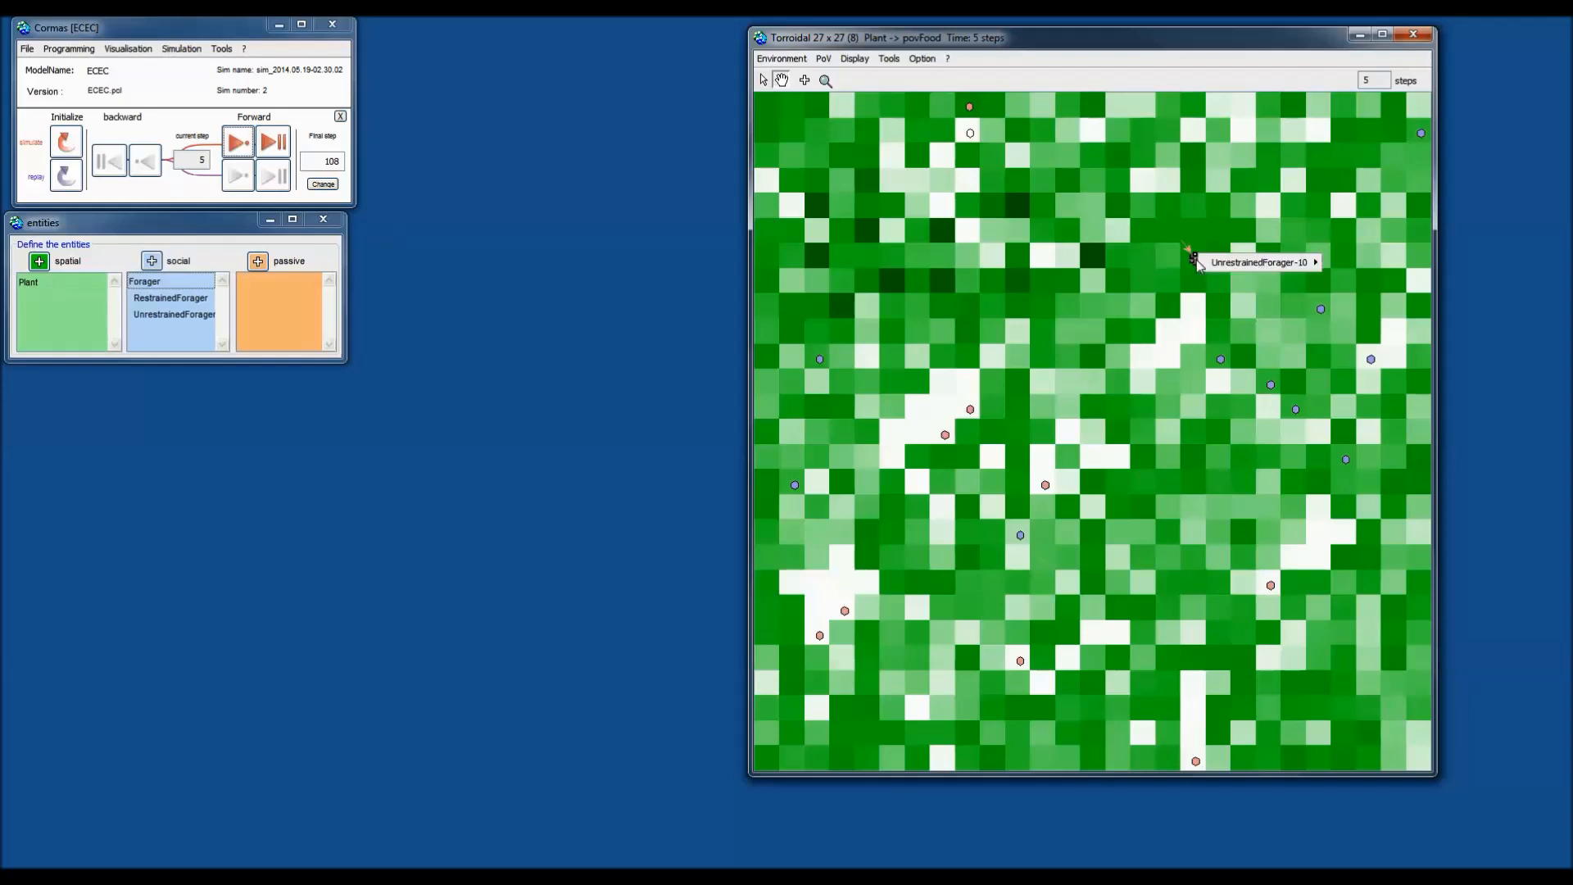
{"action": "mouse_move", "coordinate": [1263, 267]}
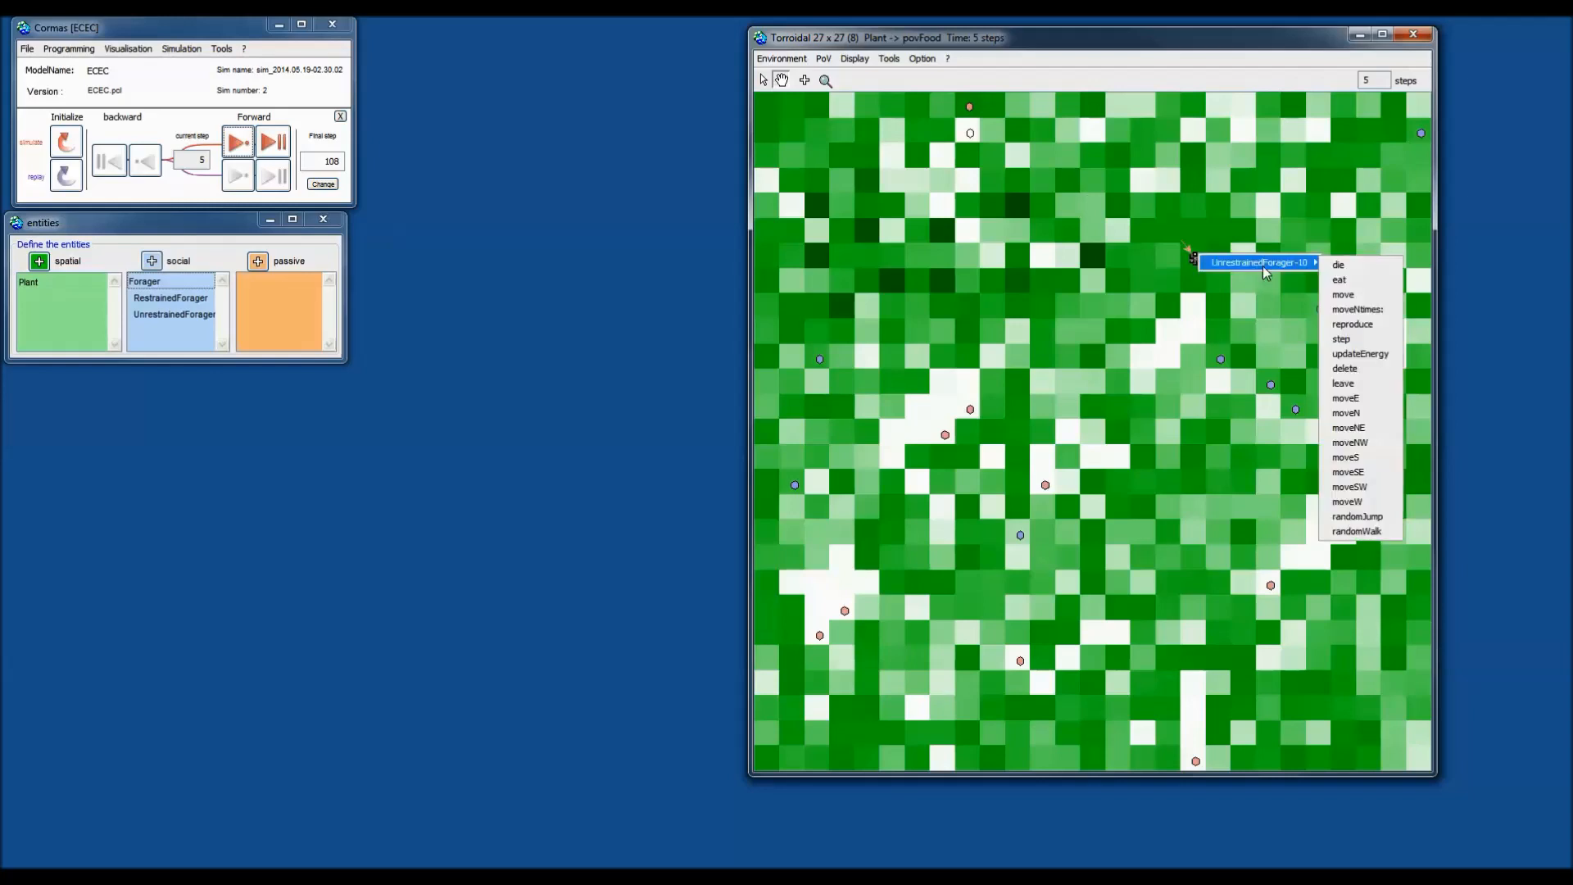
{"action": "left_click", "coordinate": [1363, 312]}
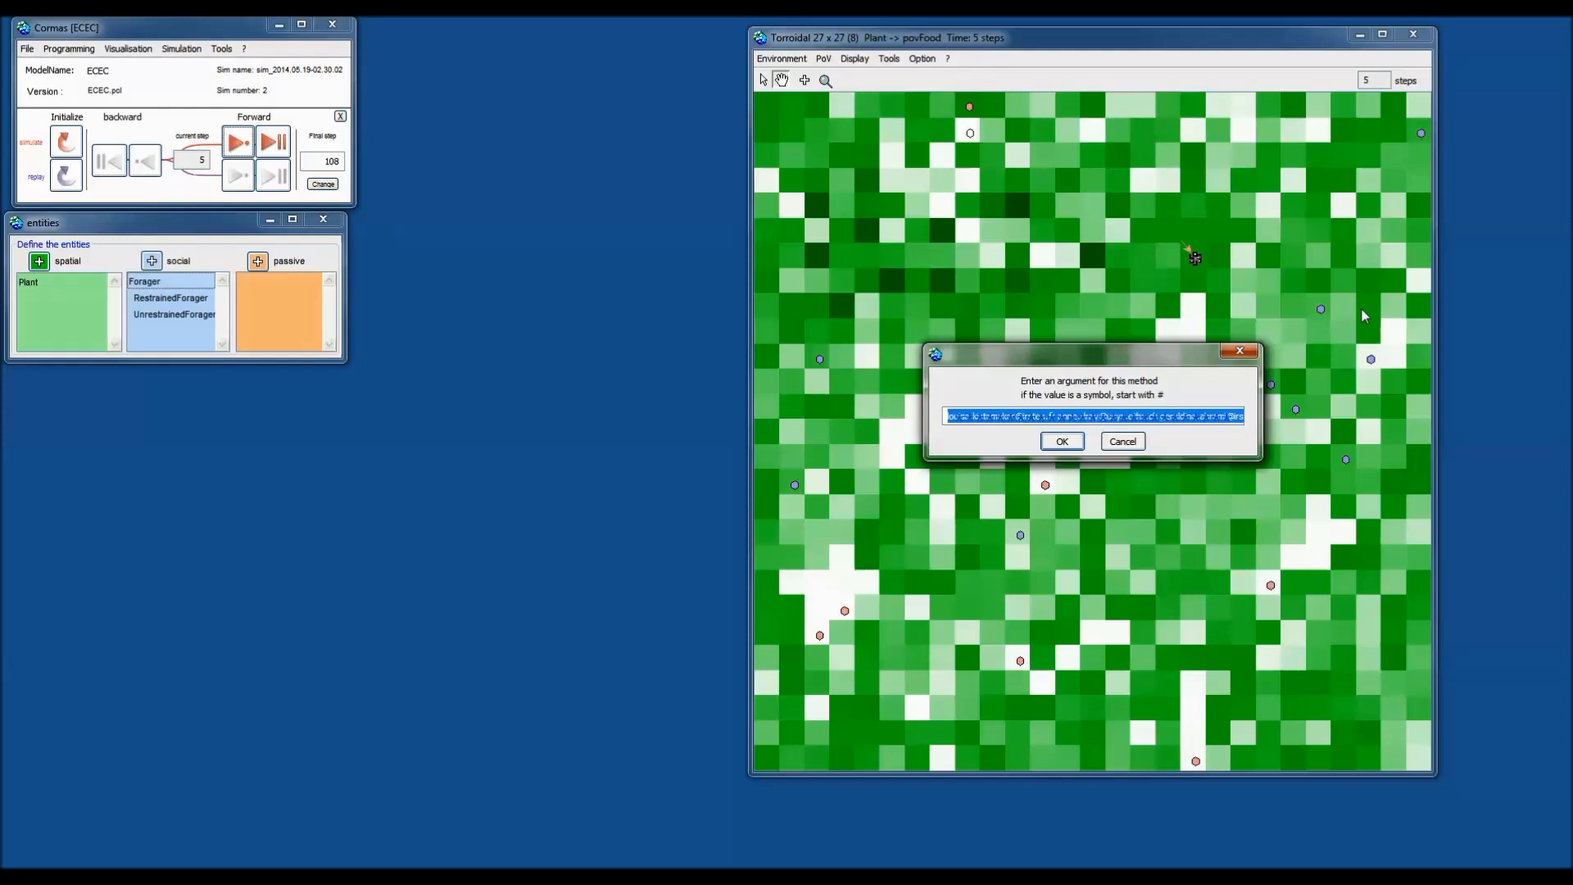
Run the method with argument 5 and move a forager to the upper-left of the grid.
{"action": "type", "text": "5"}
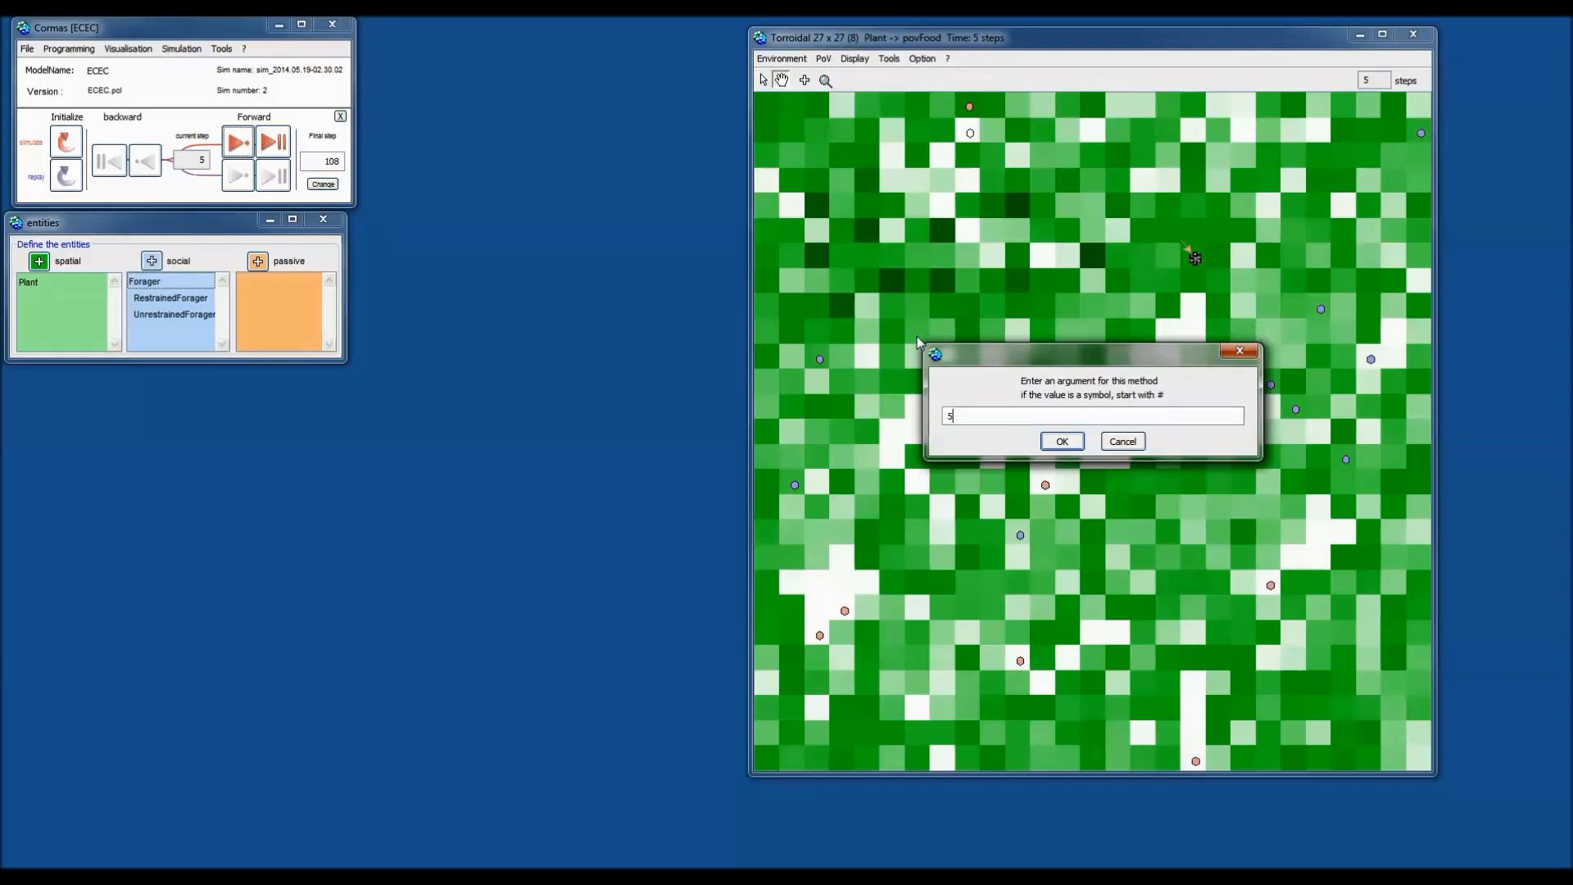
{"action": "left_click", "coordinate": [1058, 440]}
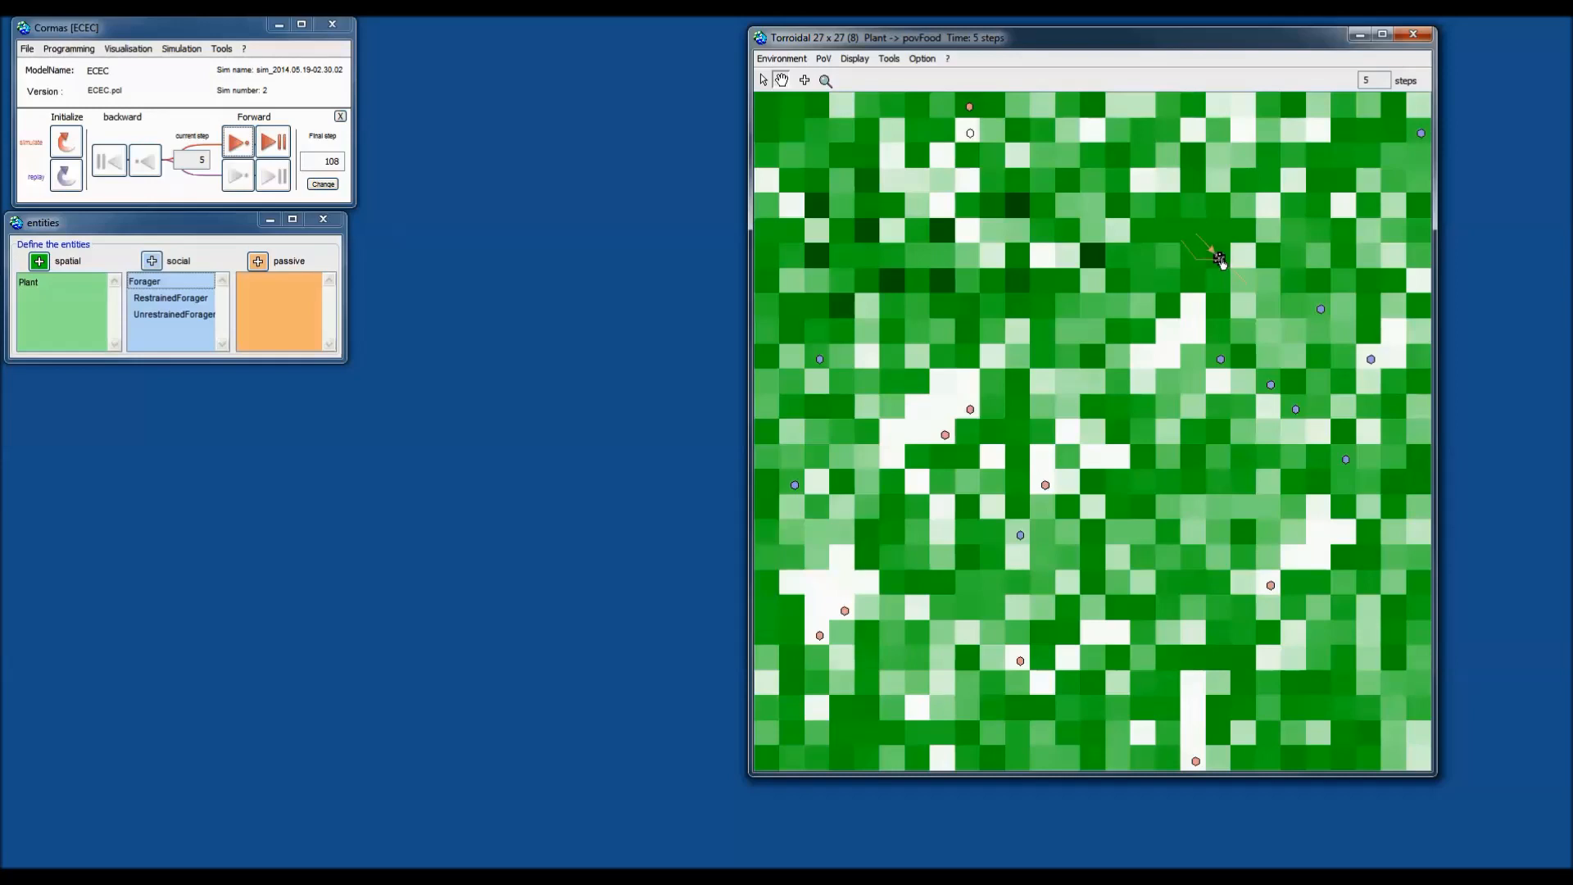
{"action": "left_click_drag", "start_coordinate": [1220, 259], "coordinate": [819, 234]}
Select a blue, a red and a third forager and move them together to a cell near the top.
{"action": "left_click", "coordinate": [819, 359]}
{"action": "left_click", "coordinate": [969, 409]}
{"action": "left_click", "coordinate": [948, 437]}
{"action": "left_click_drag", "start_coordinate": [948, 437], "coordinate": [1195, 190]}
{"action": "left_click_drag", "start_coordinate": [1195, 190], "coordinate": [1198, 212]}
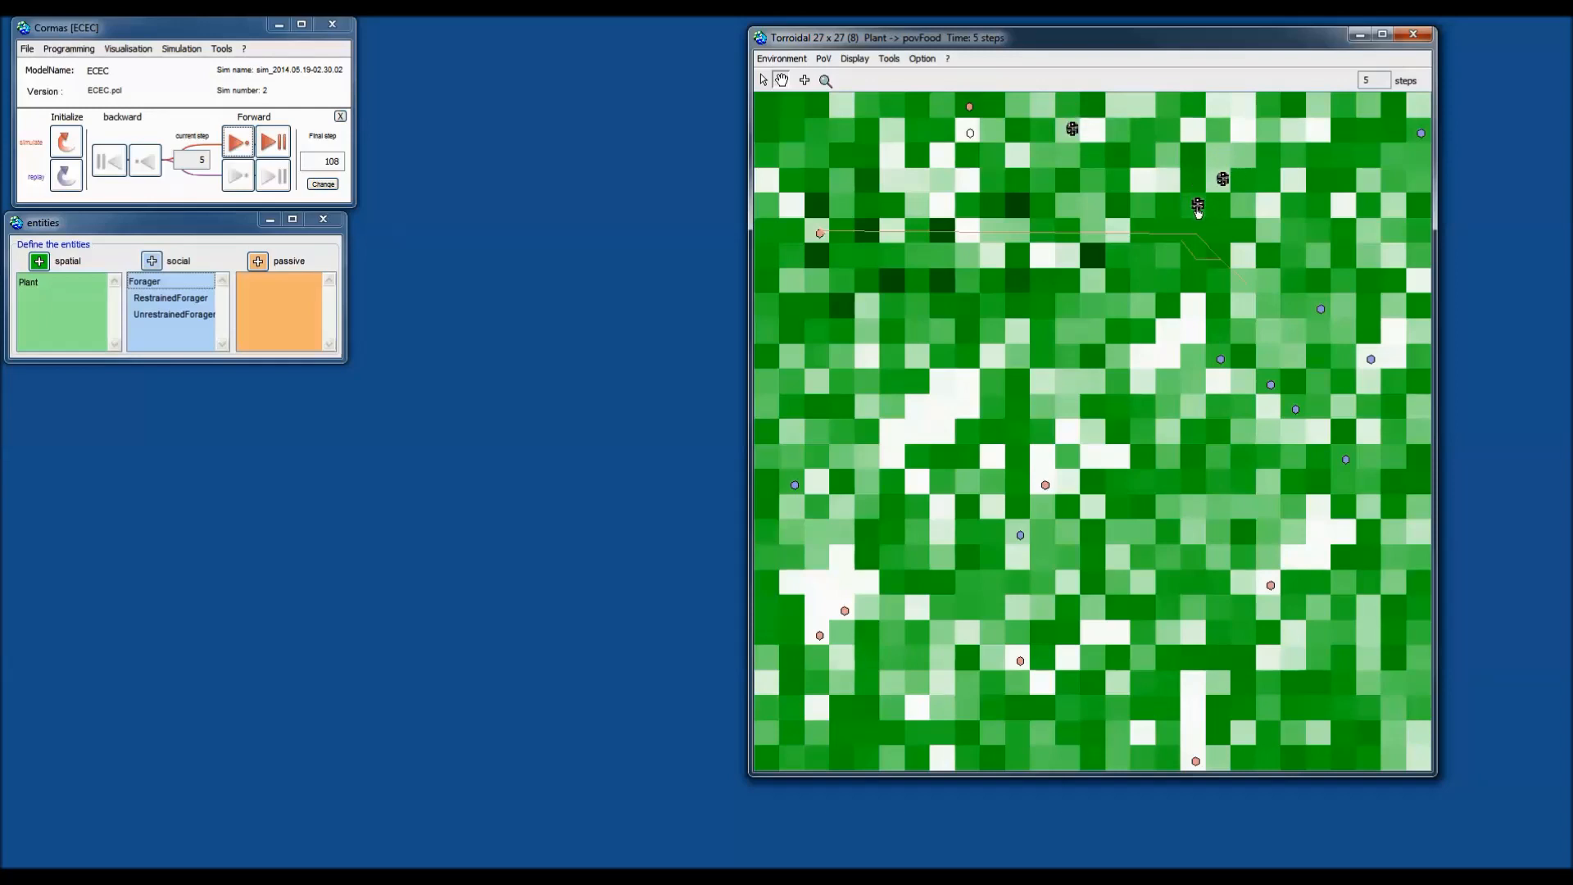
{"action": "left_click_drag", "start_coordinate": [1198, 212], "coordinate": [1198, 213]}
{"action": "left_click", "coordinate": [763, 81]}
{"action": "double_click", "coordinate": [1196, 211]}
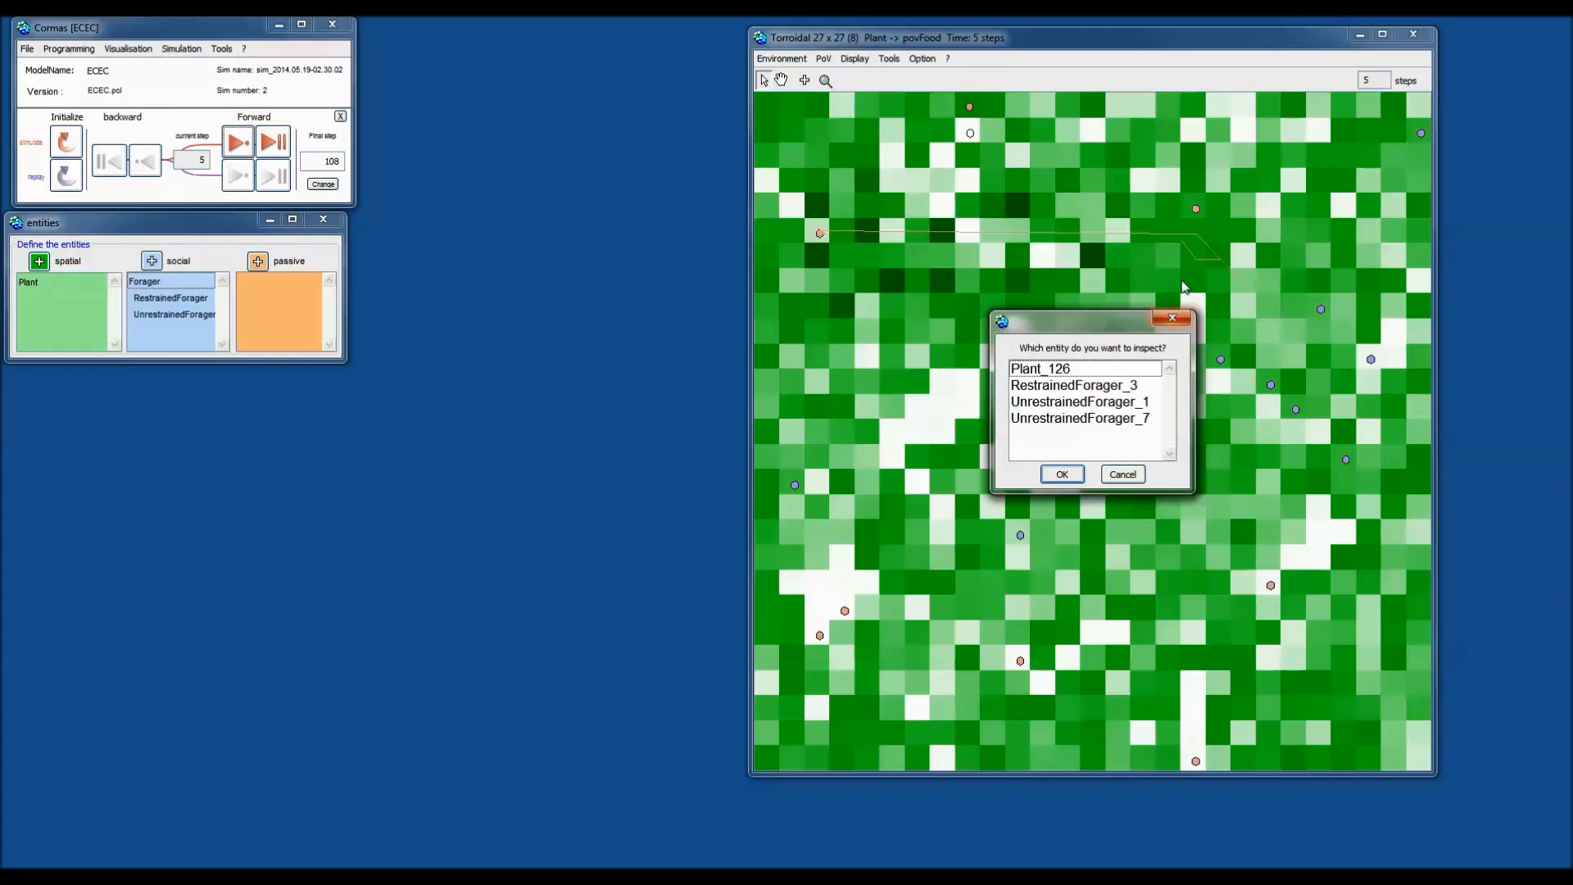
{"action": "left_click", "coordinate": [1173, 317]}
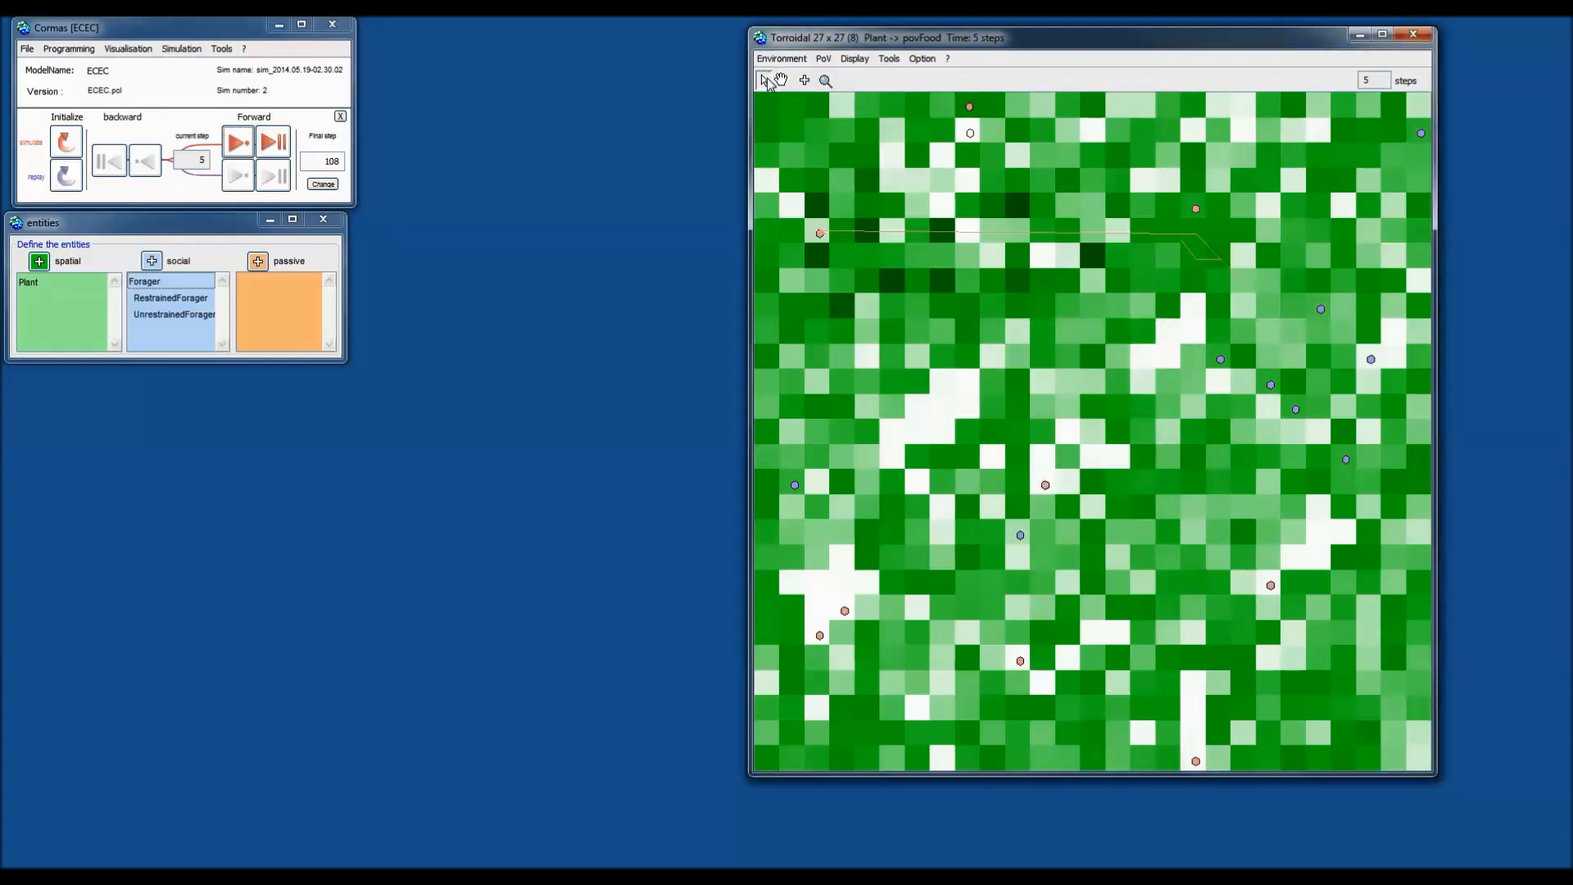
{"action": "double_click", "coordinate": [1196, 211]}
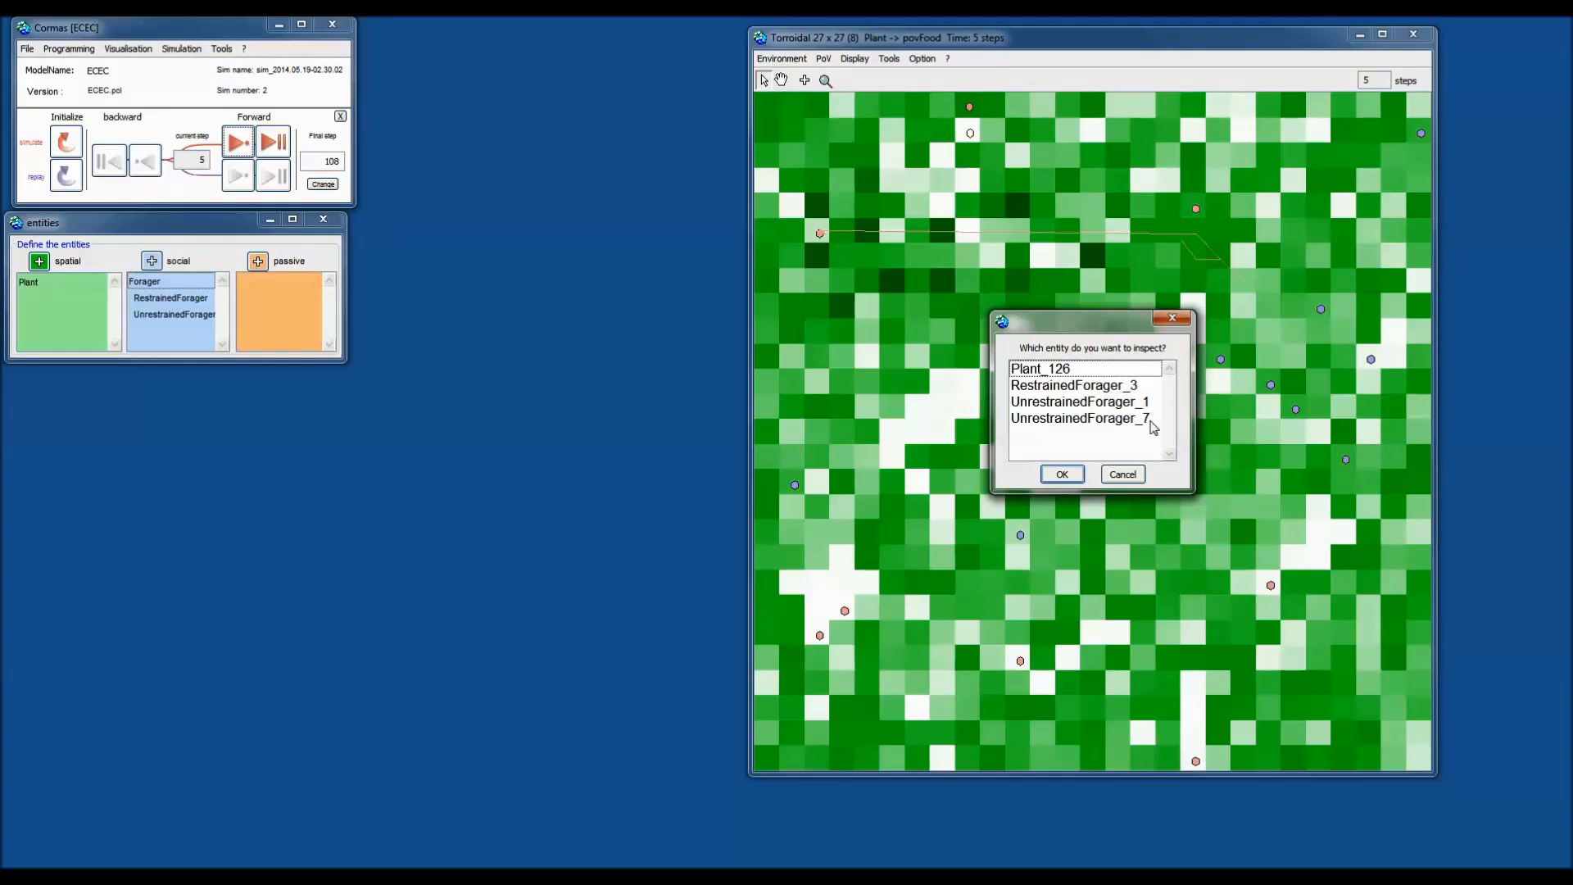
{"action": "left_click", "coordinate": [1122, 474]}
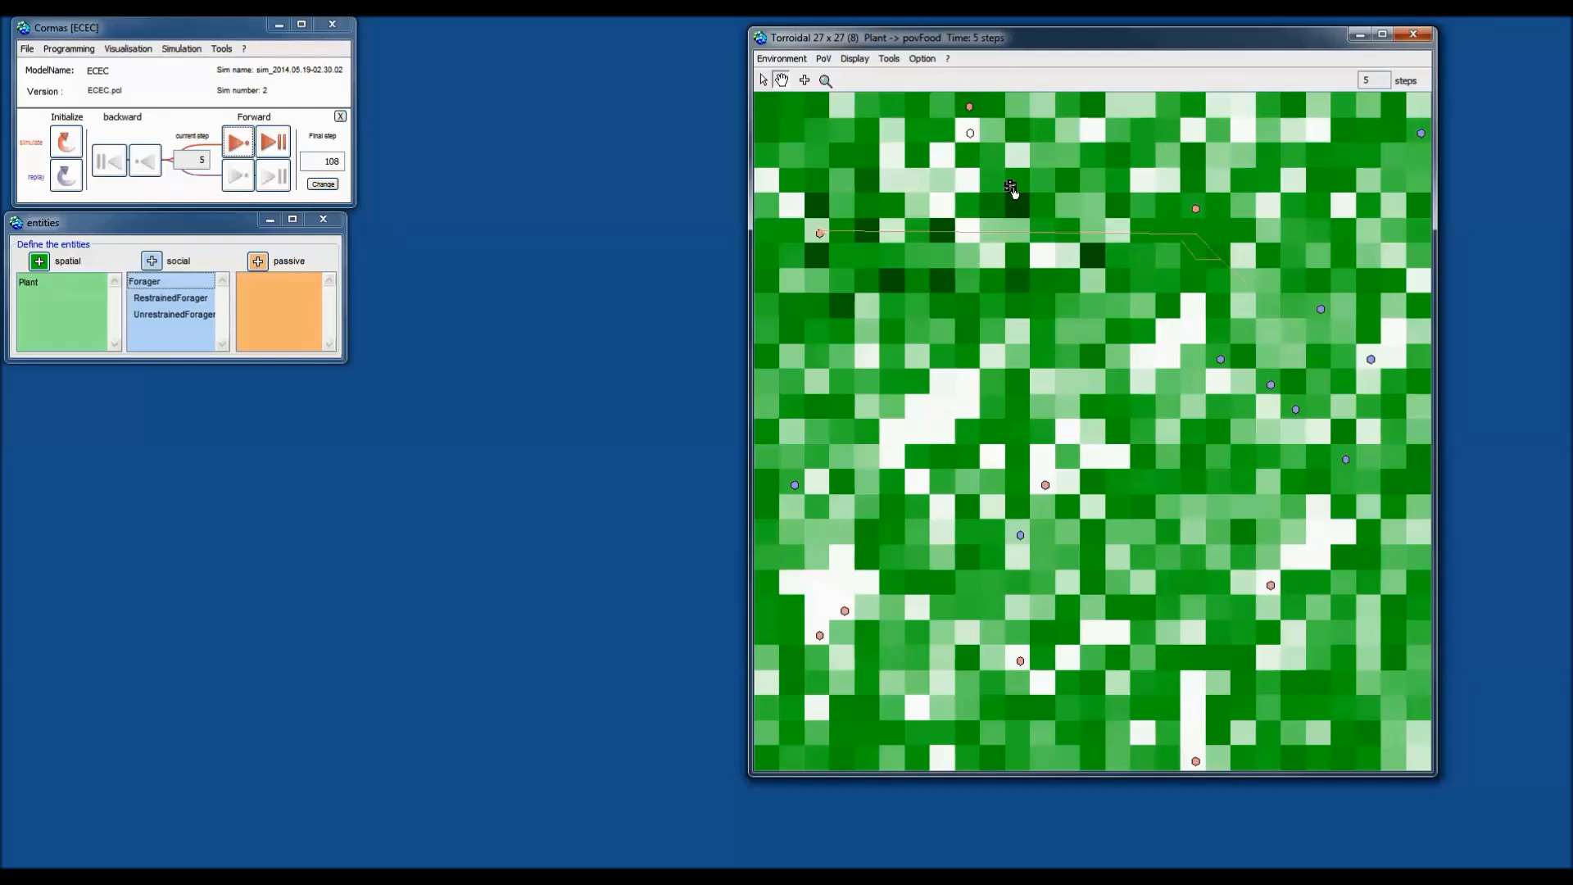
Move the orange forager, then colour foragers salmon and blue by type using the UnrestrainedForager point of view.
{"action": "left_click_drag", "start_coordinate": [1195, 210], "coordinate": [1065, 256]}
{"action": "left_click", "coordinate": [824, 58]}
{"action": "mouse_move", "coordinate": [856, 97]}
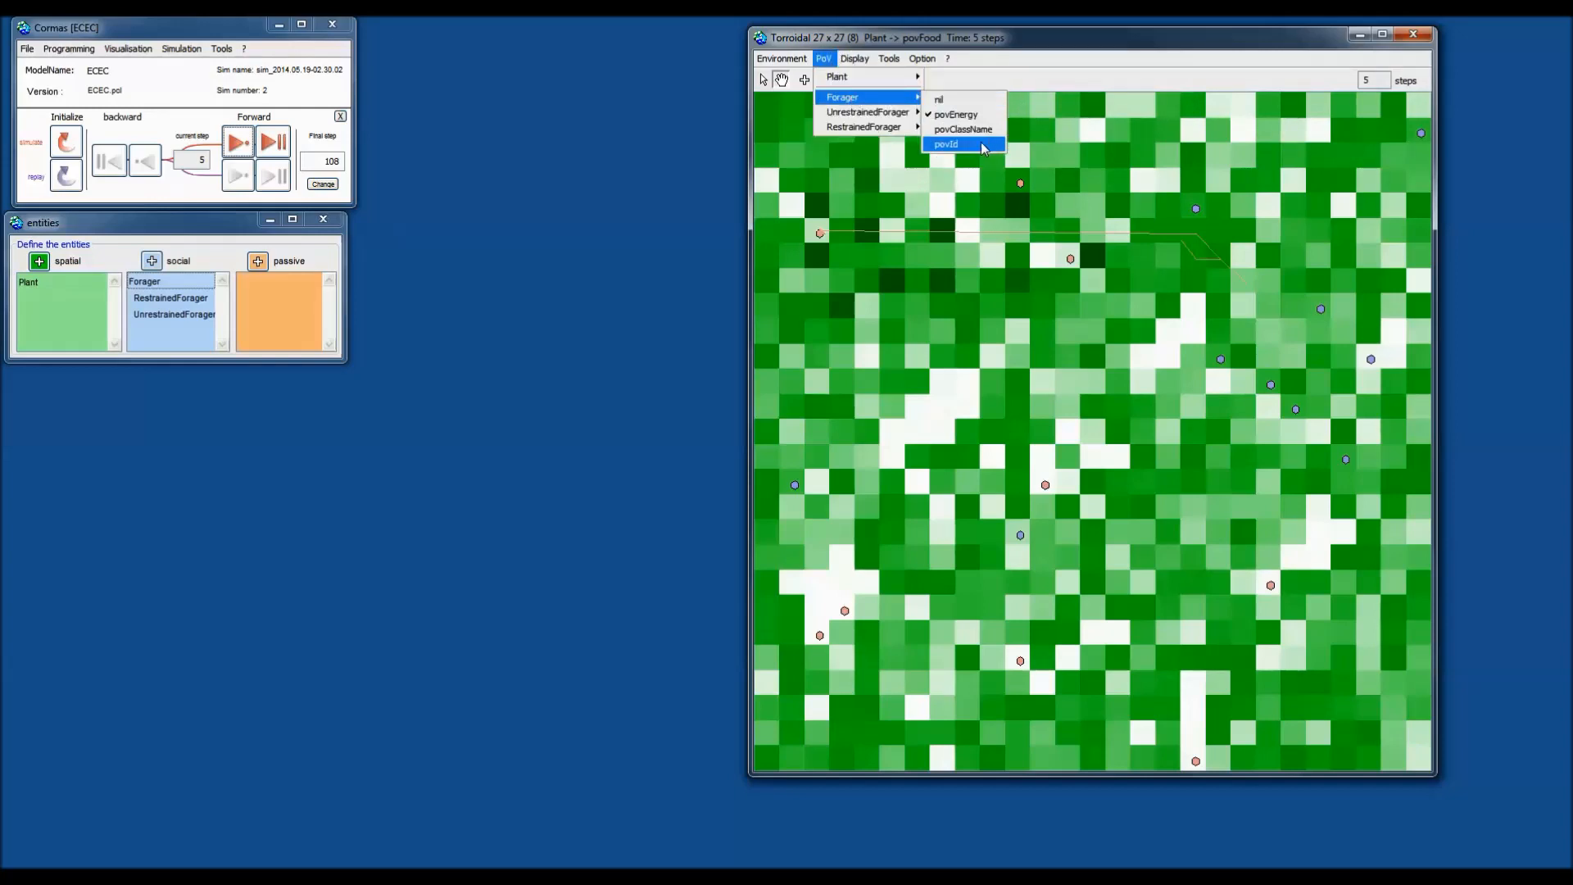
{"action": "left_click", "coordinate": [985, 146]}
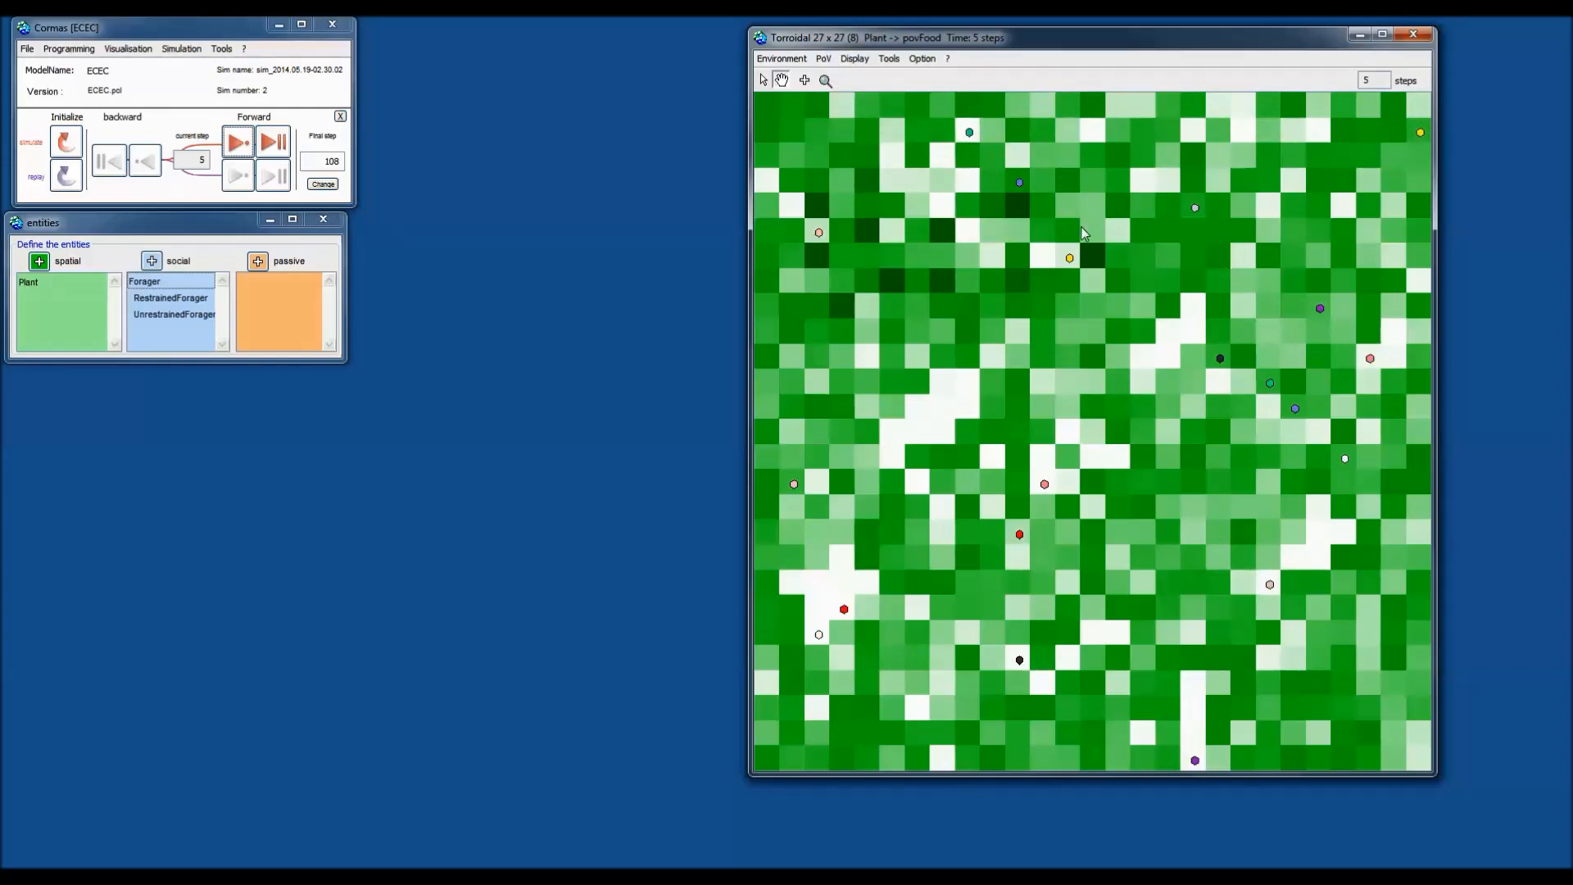
{"action": "left_click", "coordinate": [832, 63]}
{"action": "mouse_move", "coordinate": [875, 107]}
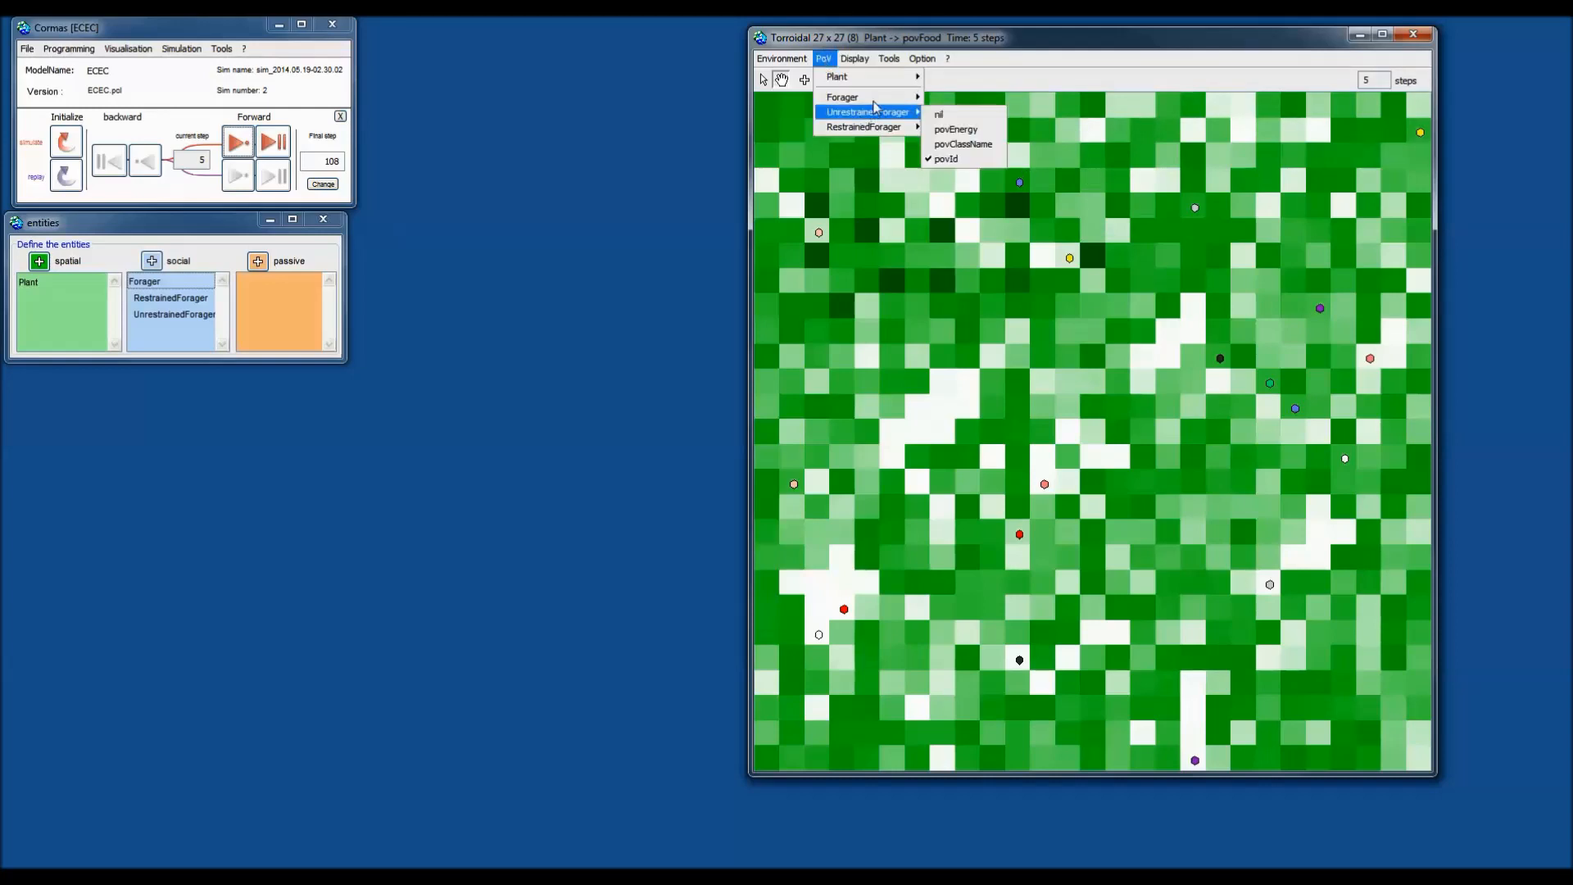
{"action": "left_click", "coordinate": [957, 130]}
Label each forager on the grid with its info_energy value.
{"action": "left_click", "coordinate": [856, 59]}
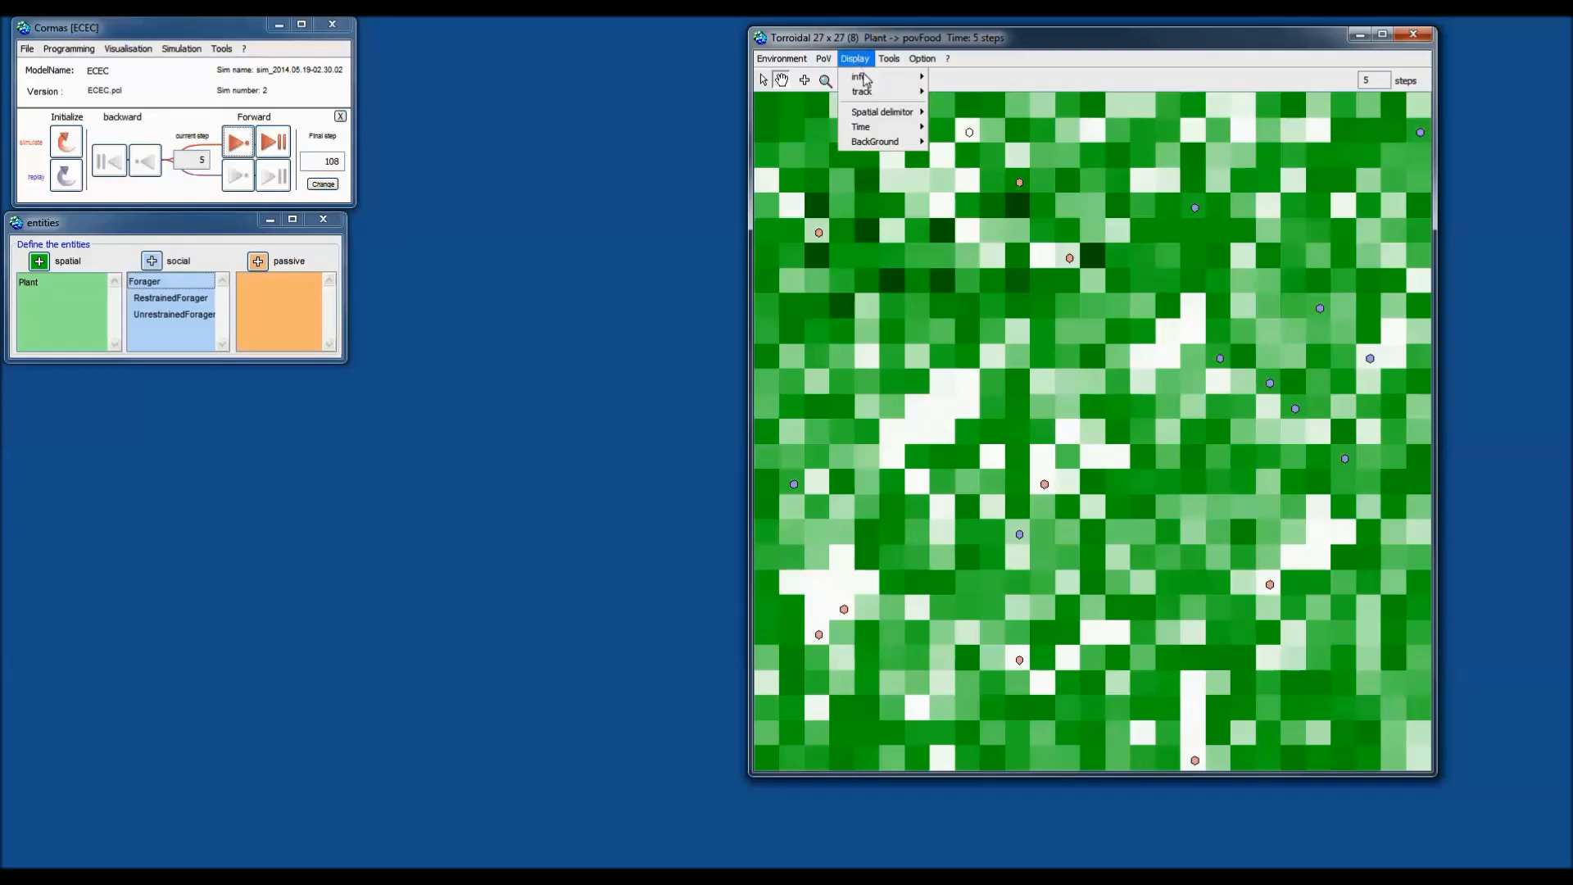
{"action": "mouse_move", "coordinate": [869, 77]}
{"action": "mouse_move", "coordinate": [967, 99]}
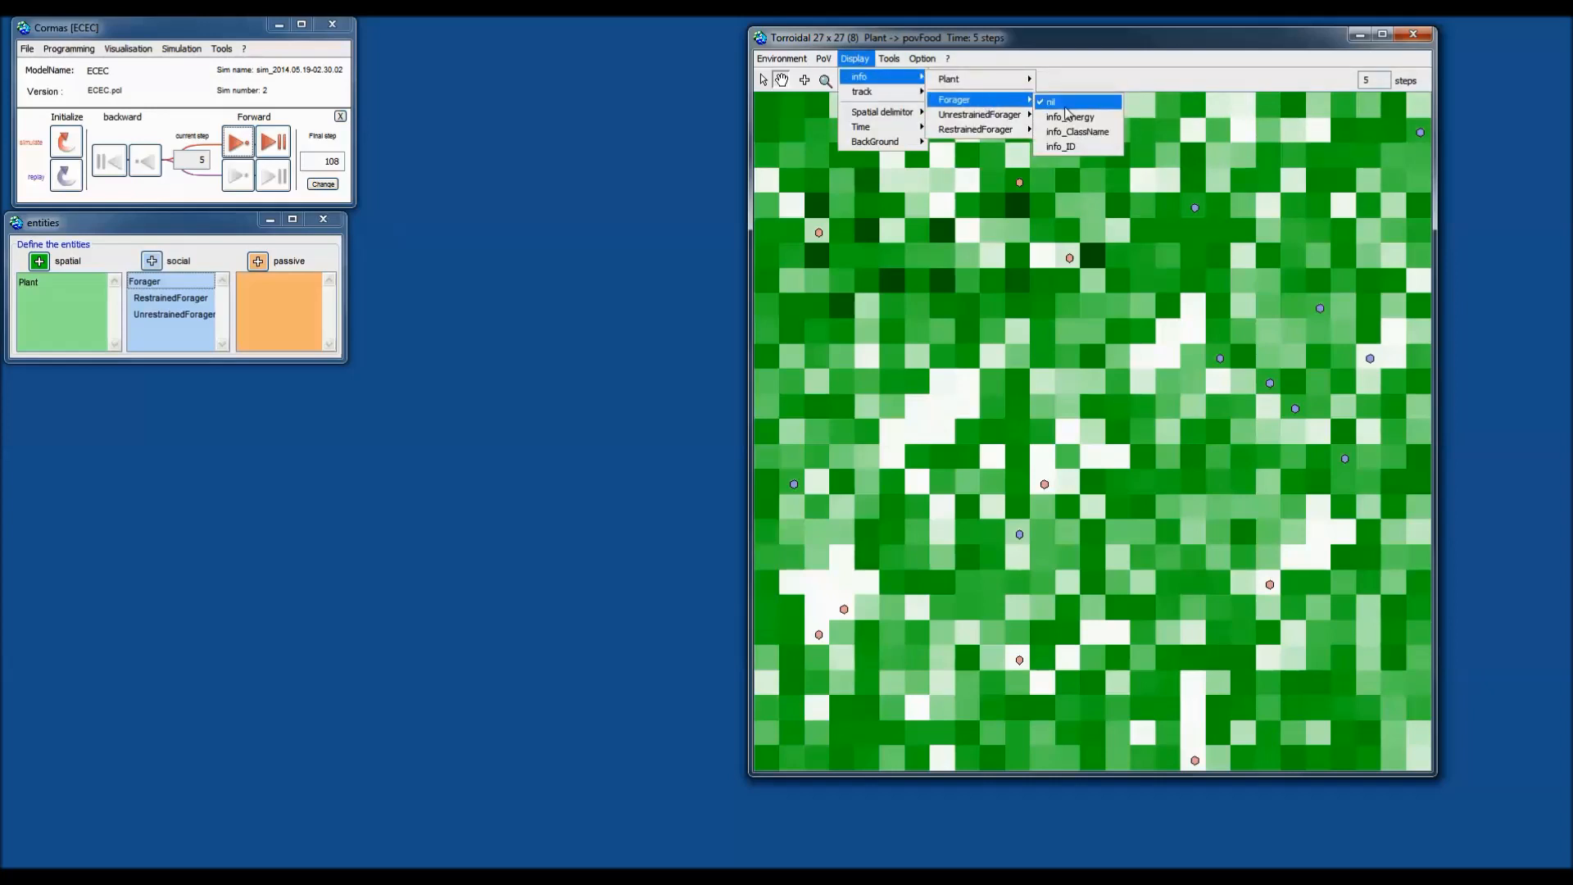
{"action": "left_click", "coordinate": [1069, 117]}
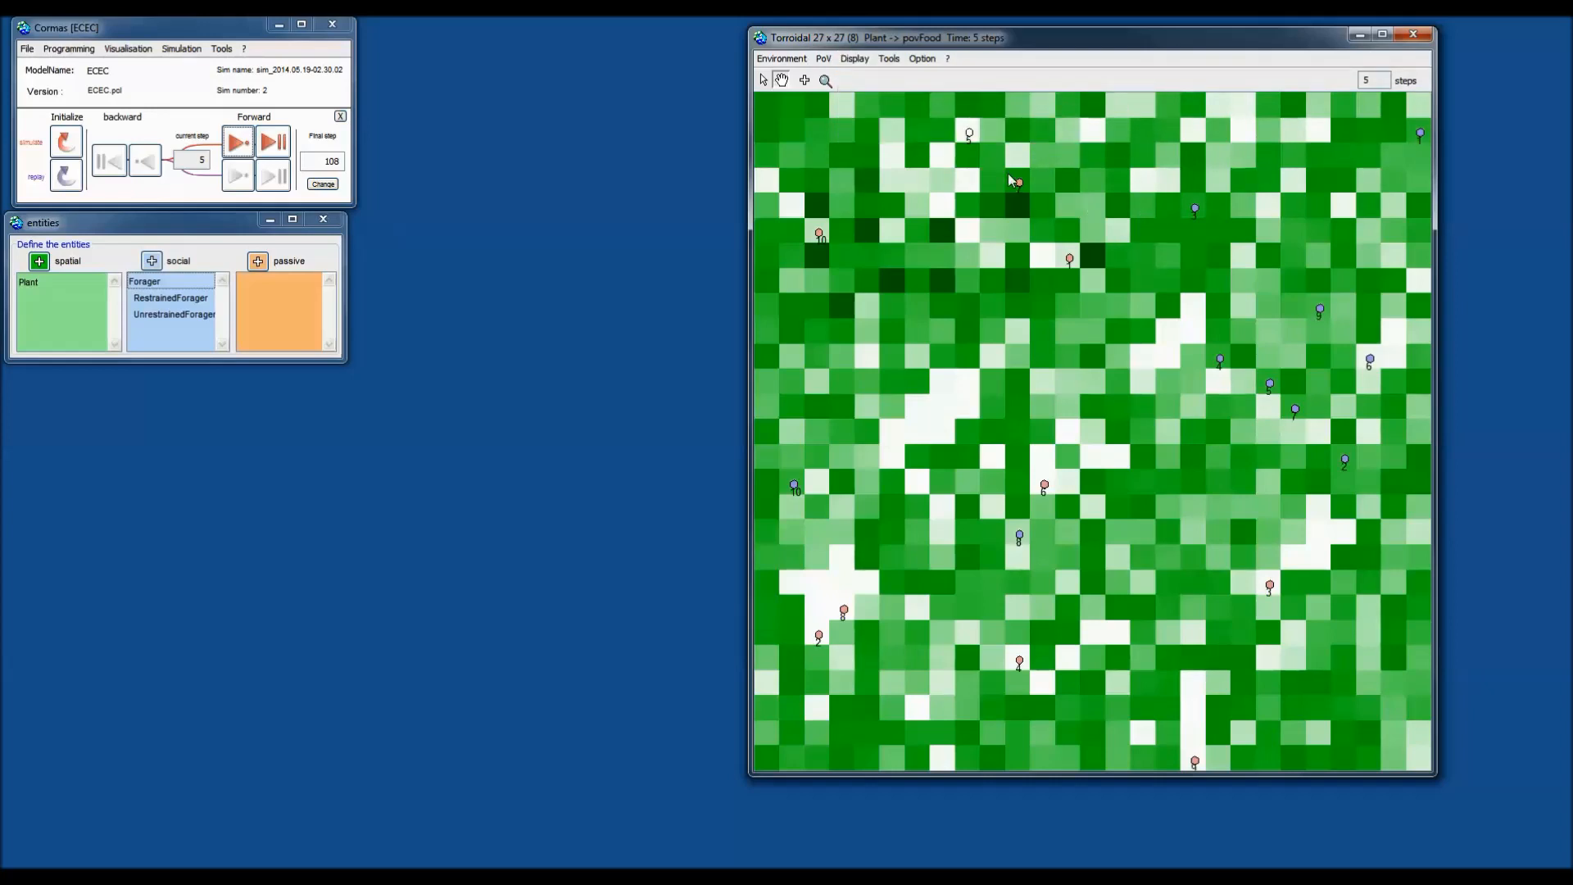
Move the salmon forager beside another agent and shift the two red foragers further down the grid.
{"action": "left_click_drag", "start_coordinate": [1019, 182], "coordinate": [1120, 184]}
{"action": "left_click_drag", "start_coordinate": [1120, 182], "coordinate": [1045, 258]}
{"action": "left_click", "coordinate": [1220, 362]}
{"action": "left_click", "coordinate": [1218, 367]}
{"action": "mouse_move", "coordinate": [1194, 322]}
{"action": "left_mouse_down"}
{"action": "mouse_move", "coordinate": [1215, 373]}
{"action": "mouse_move", "coordinate": [1279, 429]}
{"action": "mouse_move", "coordinate": [1188, 345]}
{"action": "mouse_move", "coordinate": [1233, 393]}
{"action": "left_mouse_up"}
{"action": "left_click", "coordinate": [1196, 313]}
{"action": "left_click_drag", "start_coordinate": [1063, 260], "coordinate": [1119, 386]}
{"action": "left_click", "coordinate": [1219, 359]}
{"action": "left_click", "coordinate": [970, 133]}
{"action": "right_click", "coordinate": [1199, 217]}
{"action": "mouse_move", "coordinate": [1265, 211]}
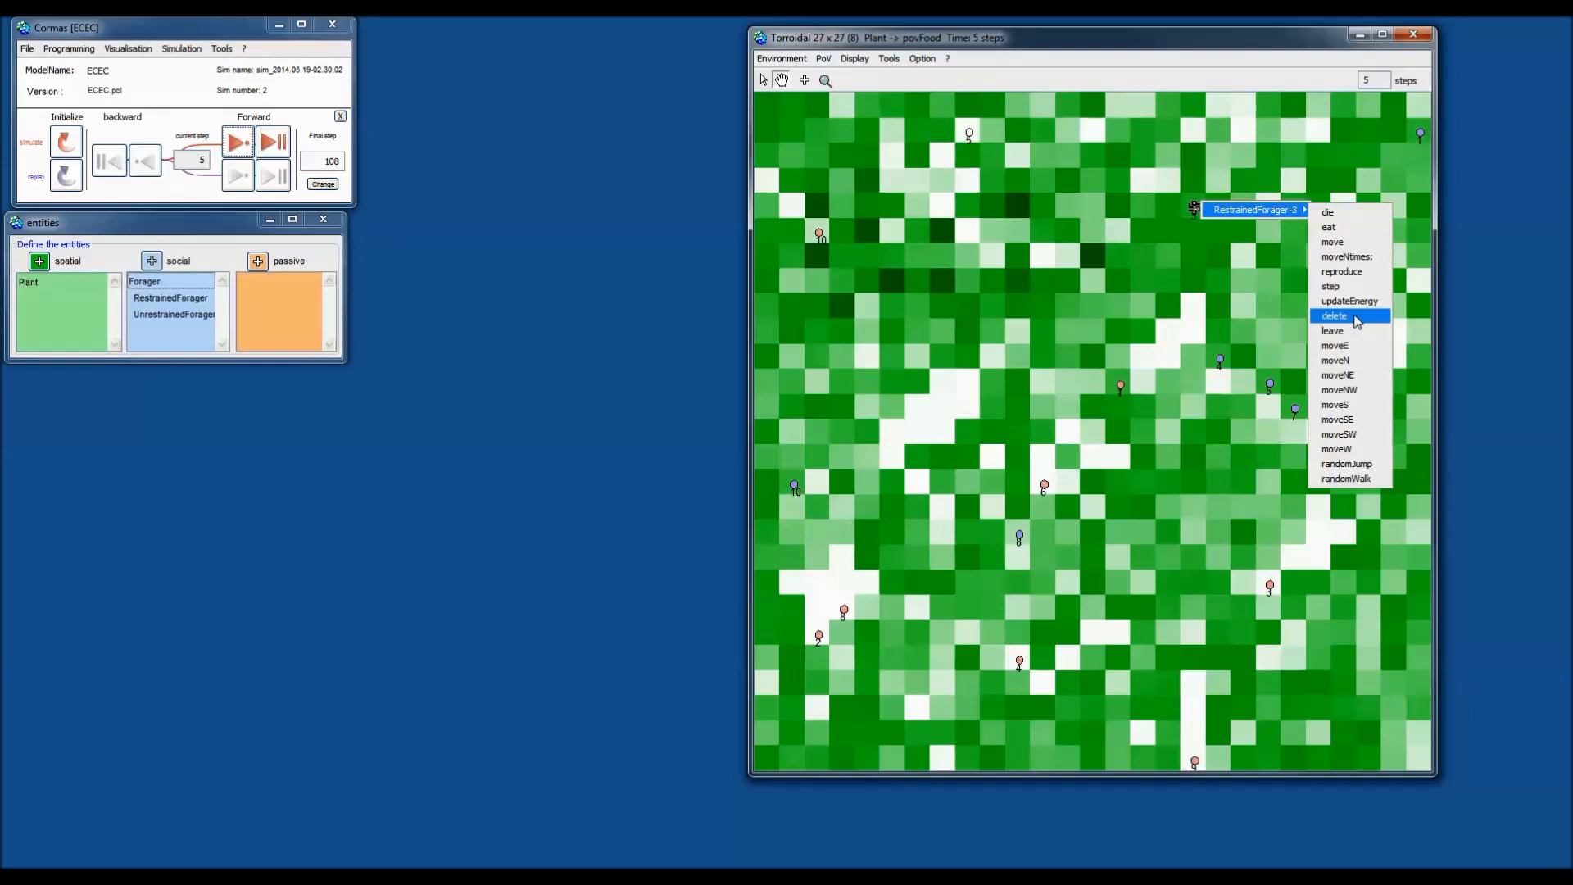
{"action": "left_click", "coordinate": [1181, 271]}
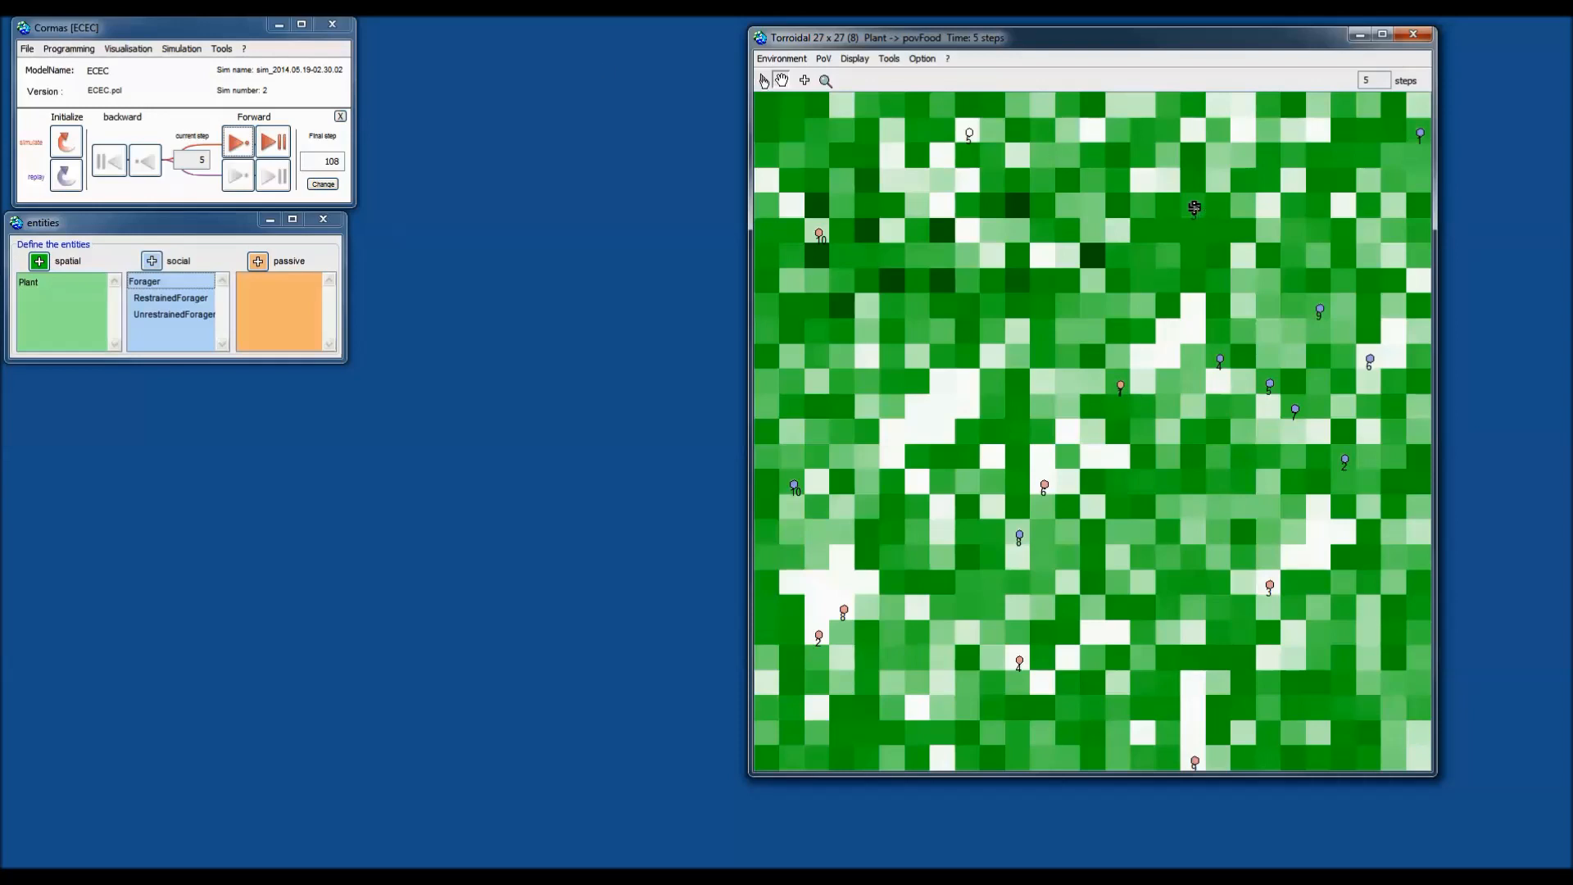
{"action": "left_click_drag", "start_coordinate": [127, 227], "coordinate": [132, 223]}
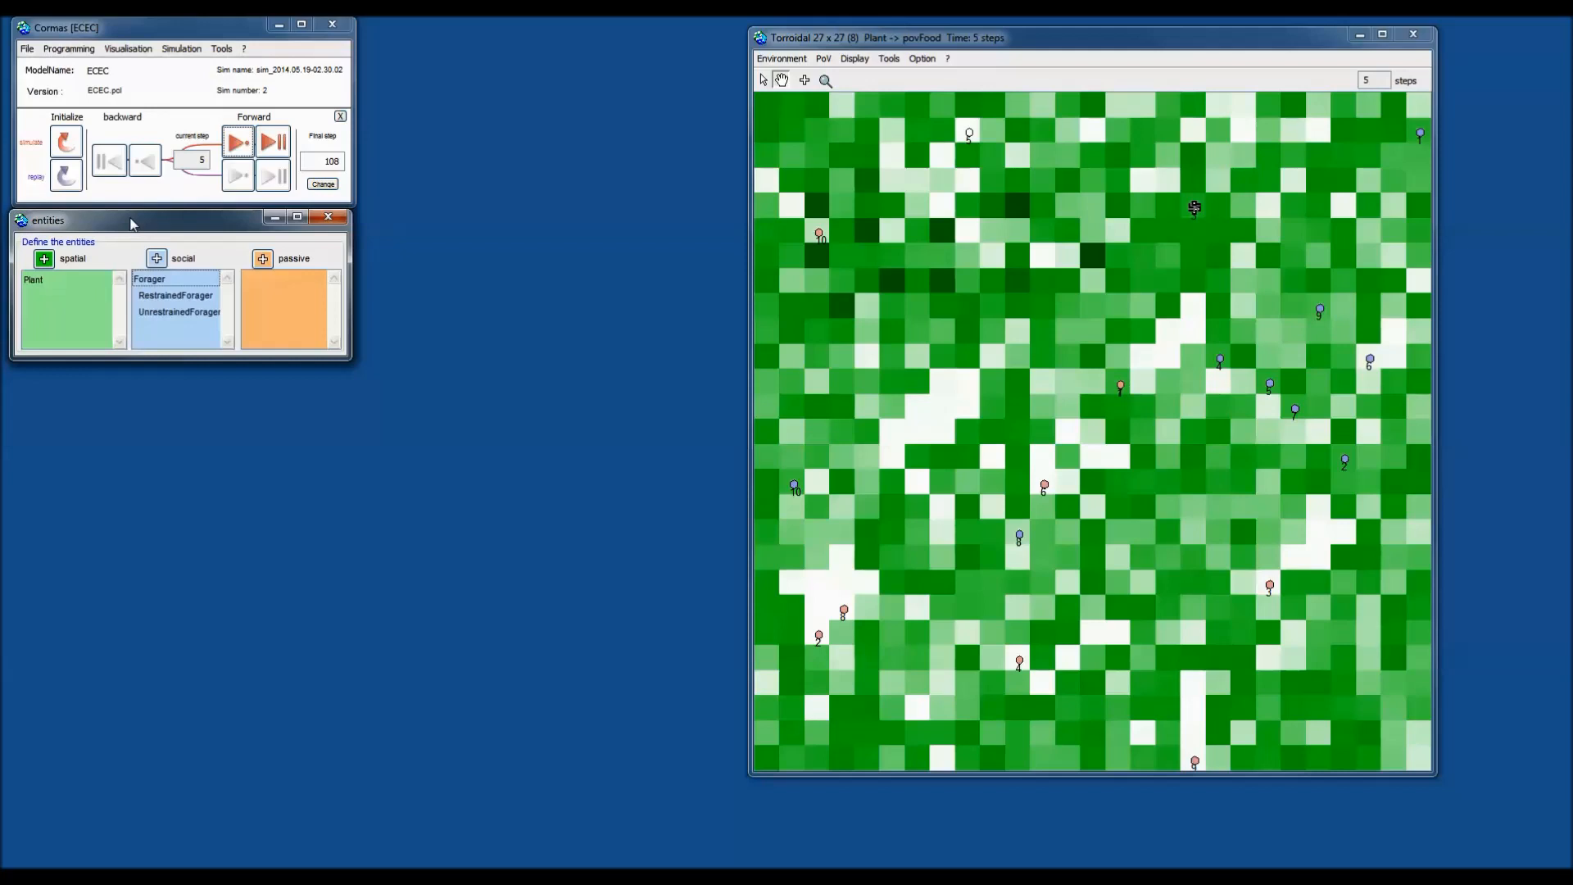
Open the Forager class in a code browser on the upper left, showing its class-side methods.
{"action": "left_click_drag", "start_coordinate": [188, 236], "coordinate": [555, 61]}
{"action": "left_click", "coordinate": [520, 109]}
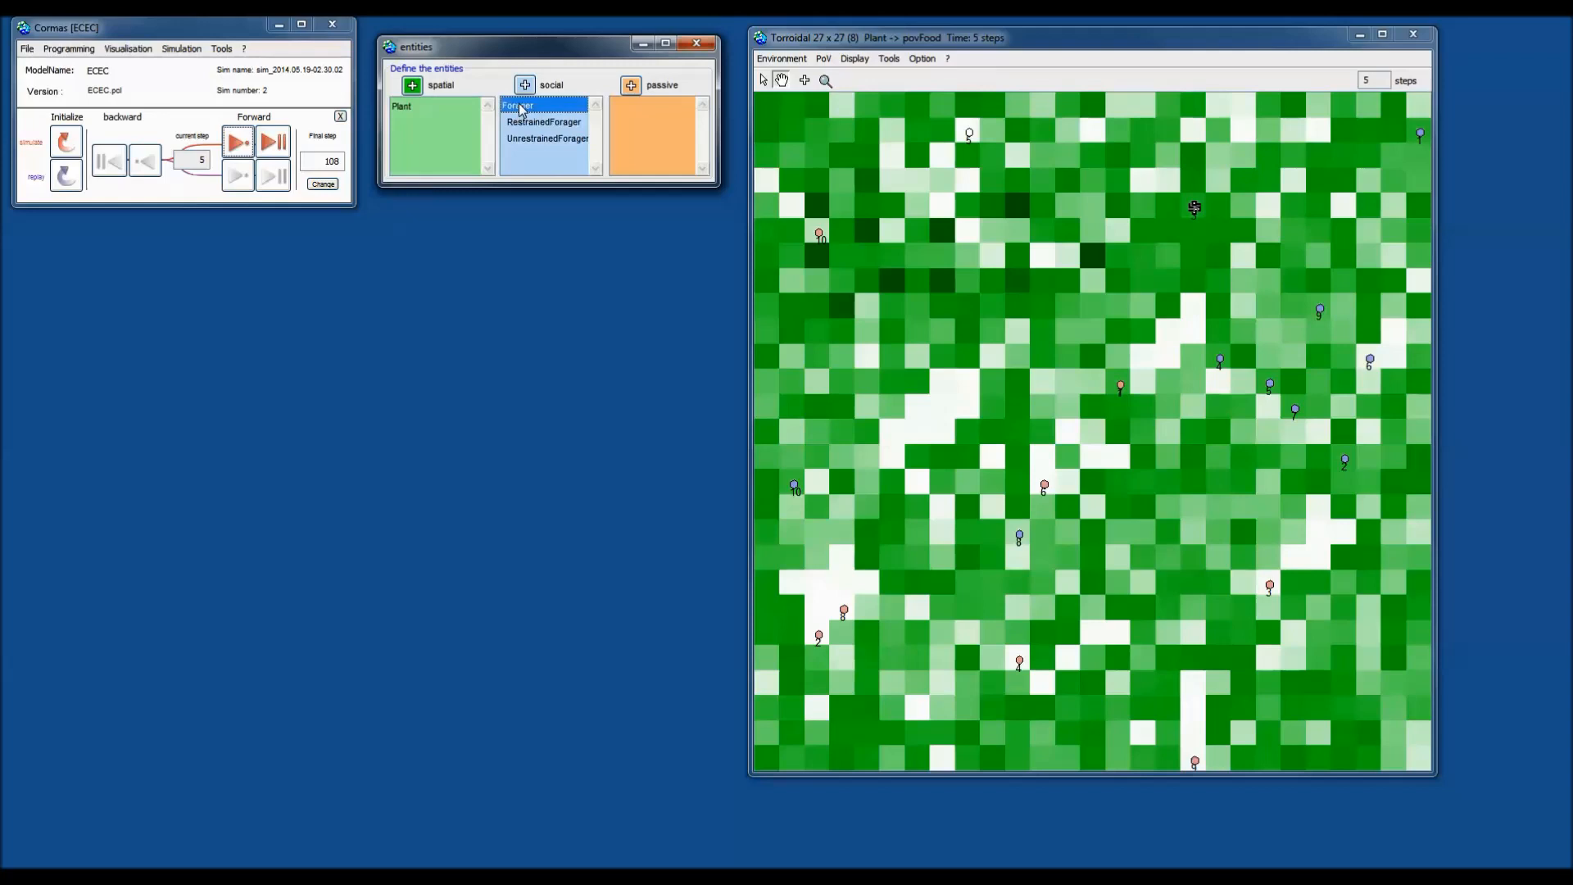
{"action": "left_click", "coordinate": [568, 112]}
{"action": "left_click", "coordinate": [567, 113]}
{"action": "left_click_drag", "start_coordinate": [1100, 191], "coordinate": [456, 95]}
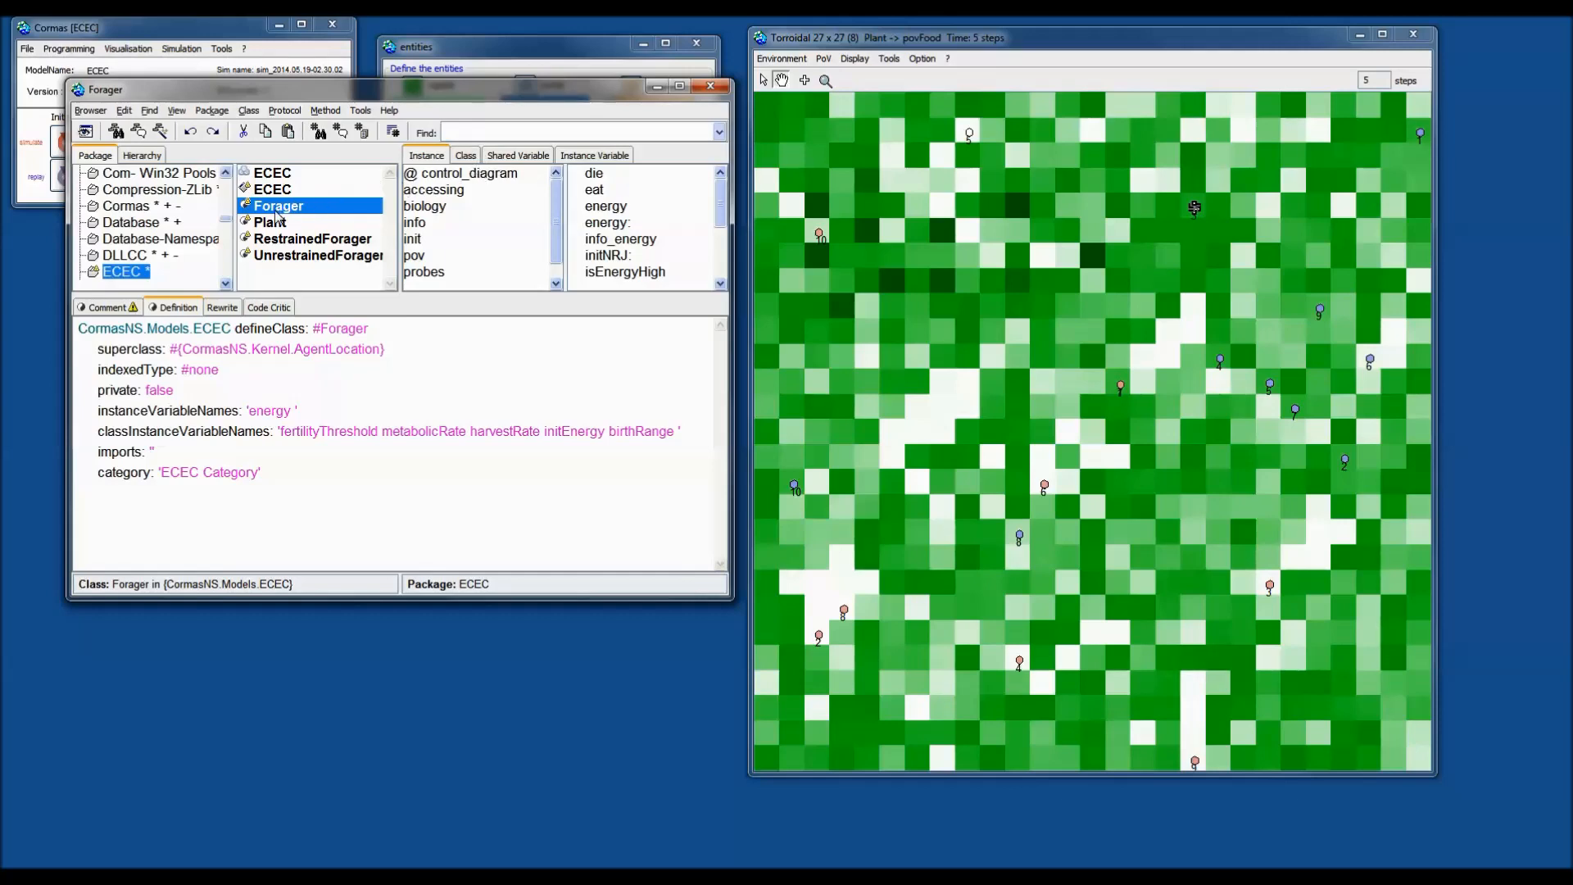
{"action": "left_click", "coordinate": [465, 159]}
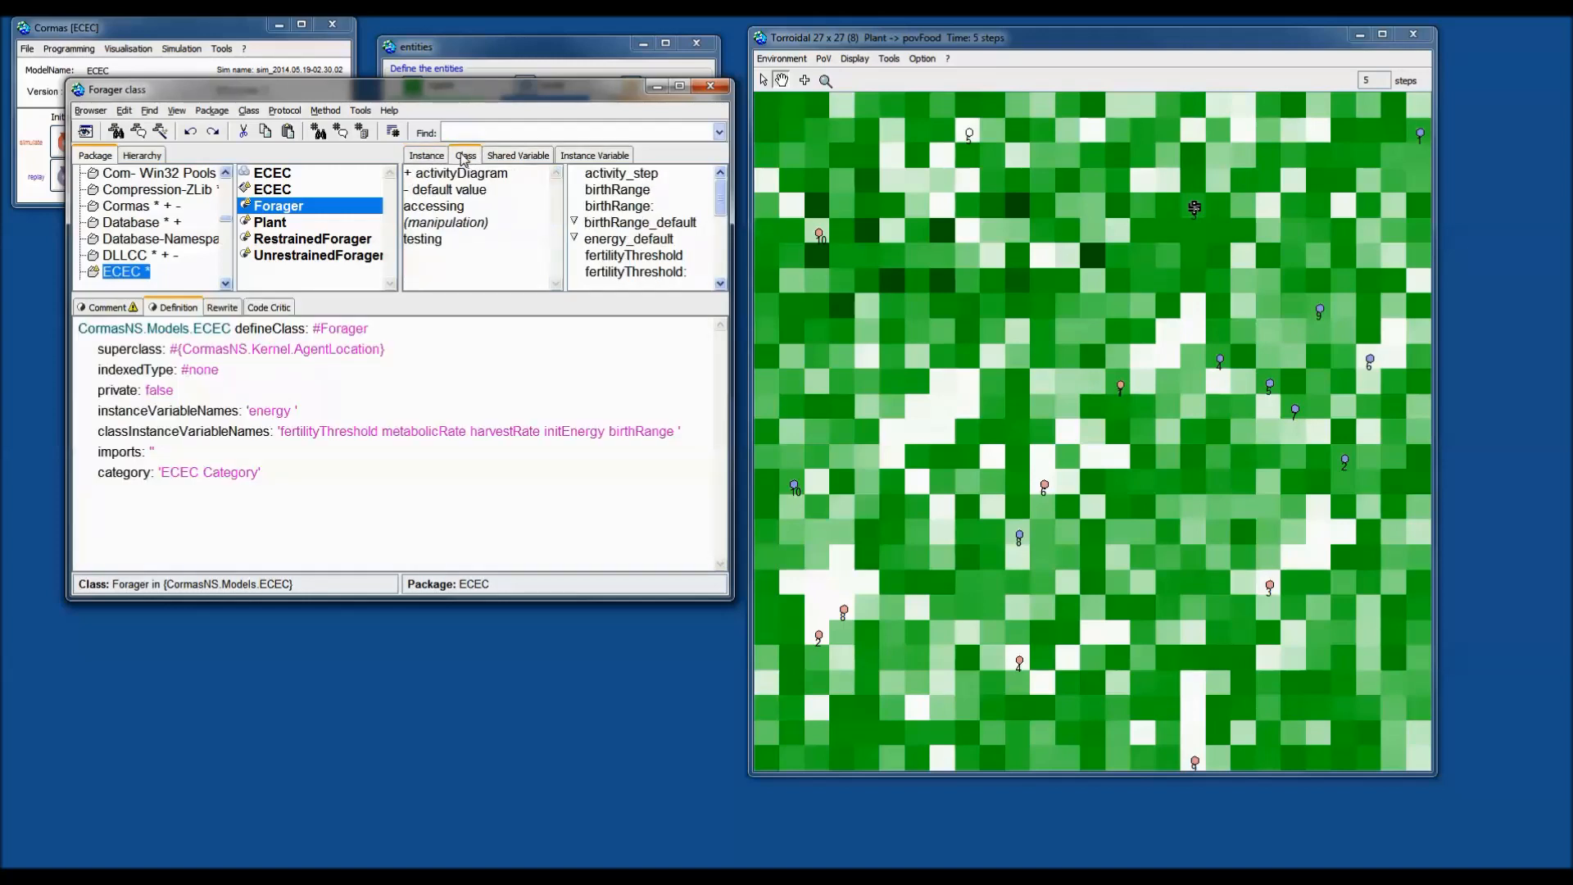
Draft a class-side manipulation method methodsForControl whose body reads ^ #(#).
{"action": "left_click", "coordinate": [451, 227]}
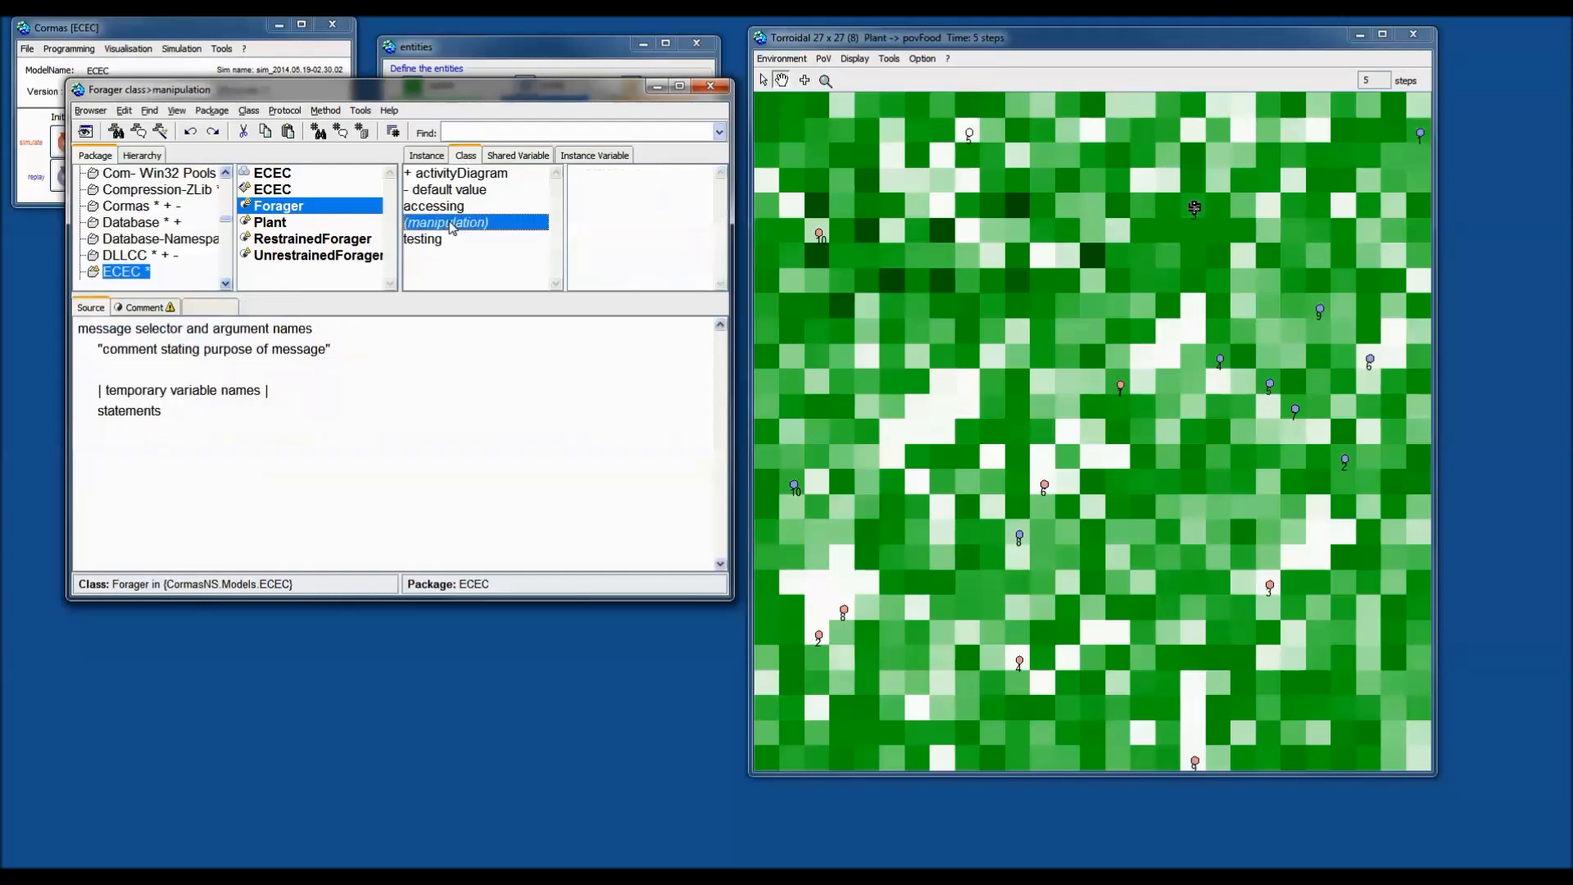
{"action": "left_click_drag", "start_coordinate": [206, 519], "coordinate": [2, 212]}
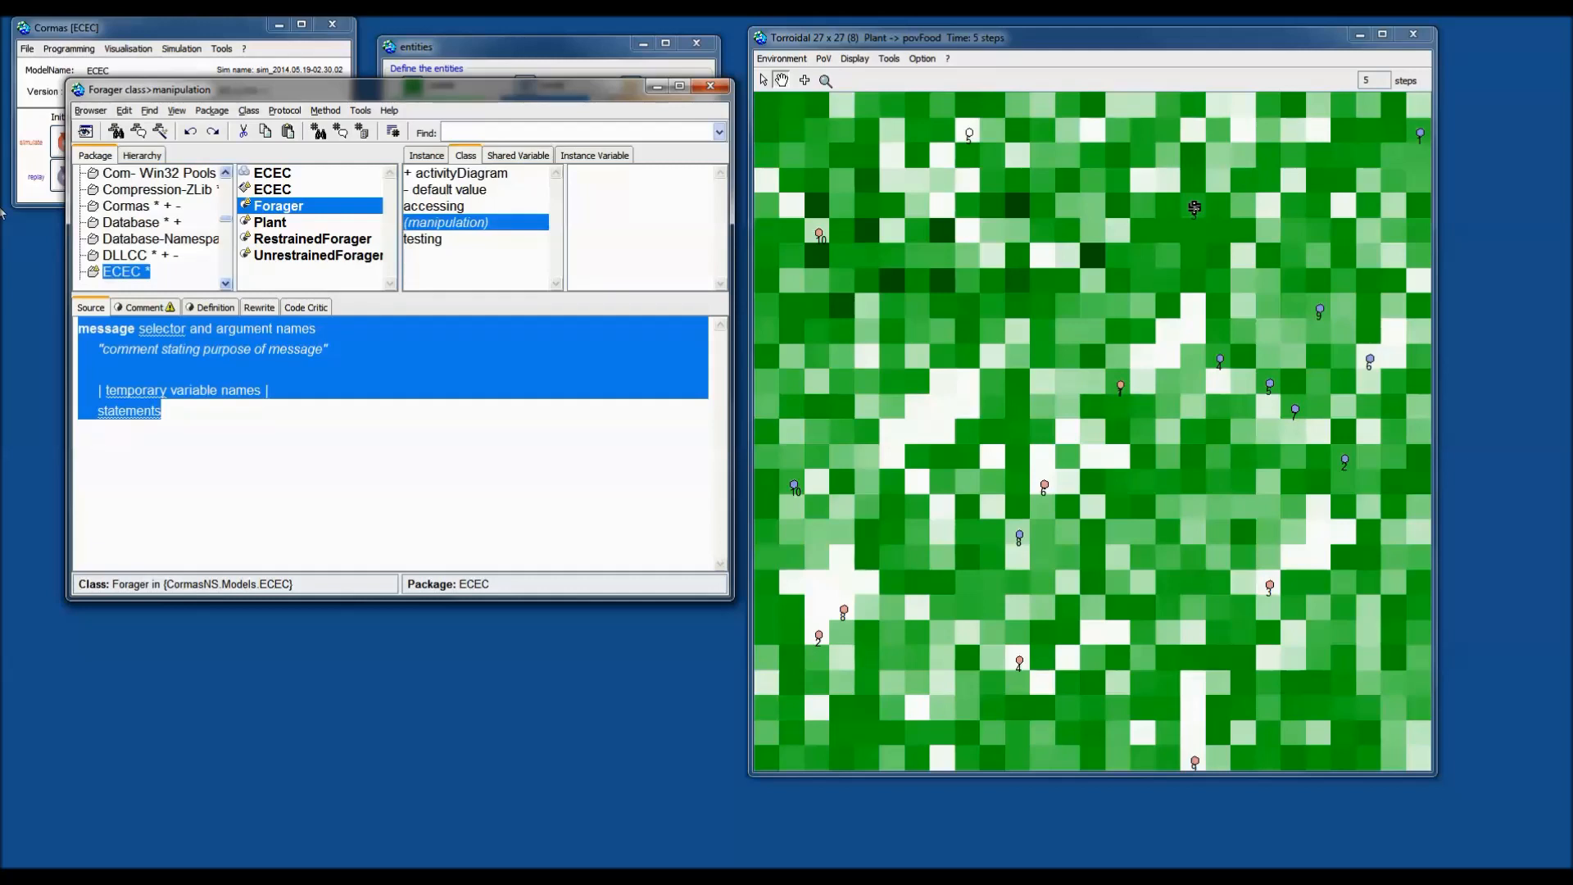
{"action": "type", "text": "methods"}
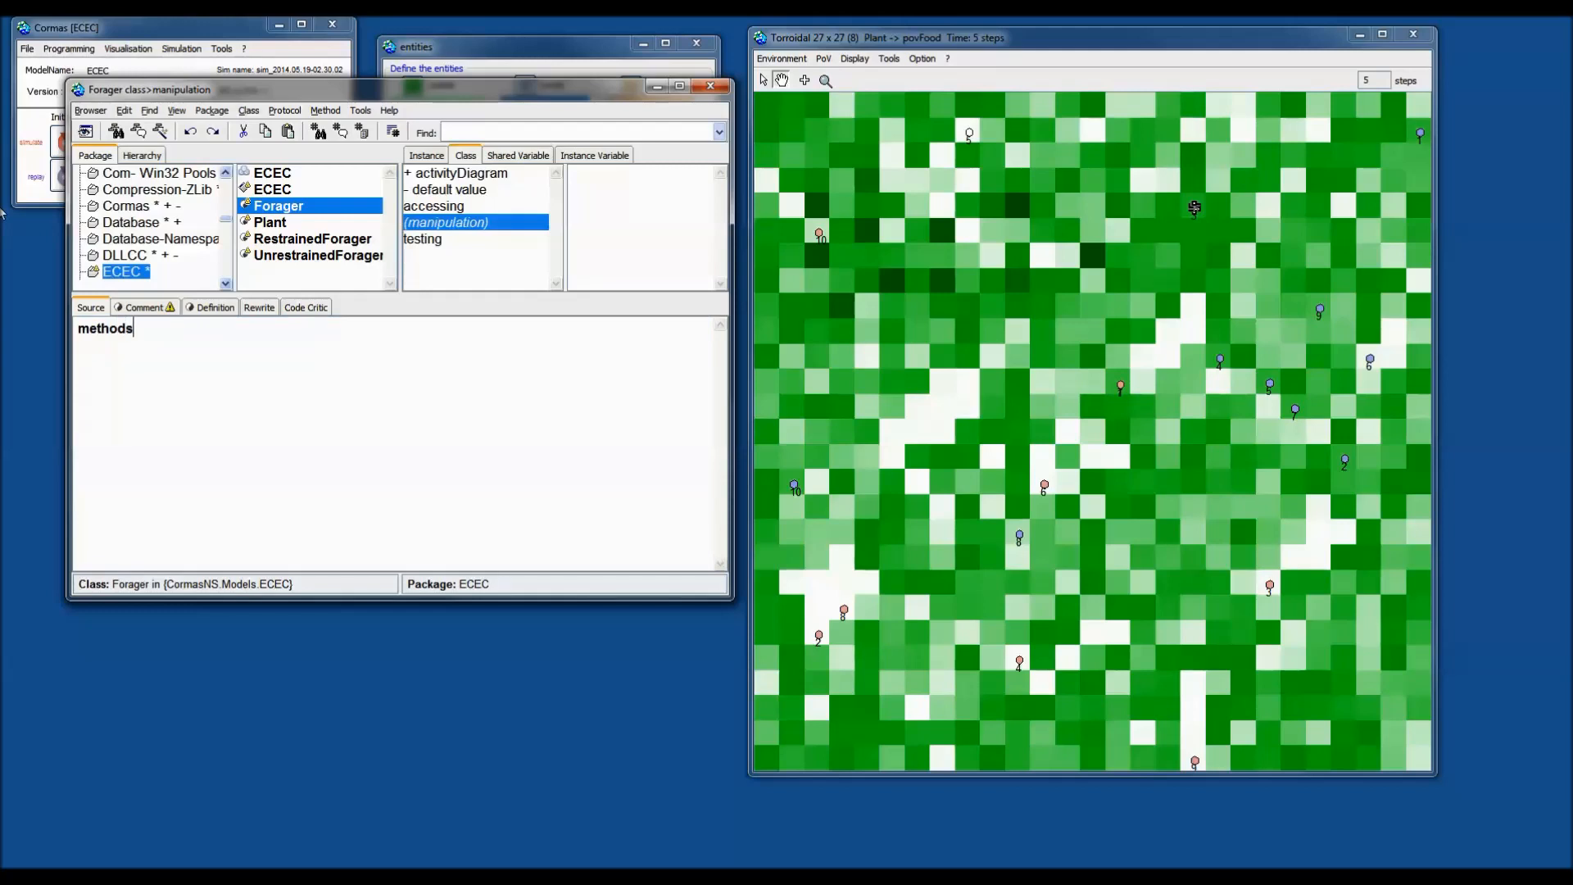
{"action": "type", "text": "ForControl"}
{"action": "key", "text": "Return"}
{"action": "key", "text": "Return"}
{"action": "type", "text": "^ #()"}
{"action": "key", "text": "Right"}
{"action": "key", "text": "Right"}
{"action": "type", "text": "#"}
{"action": "left_click", "coordinate": [1198, 210]}
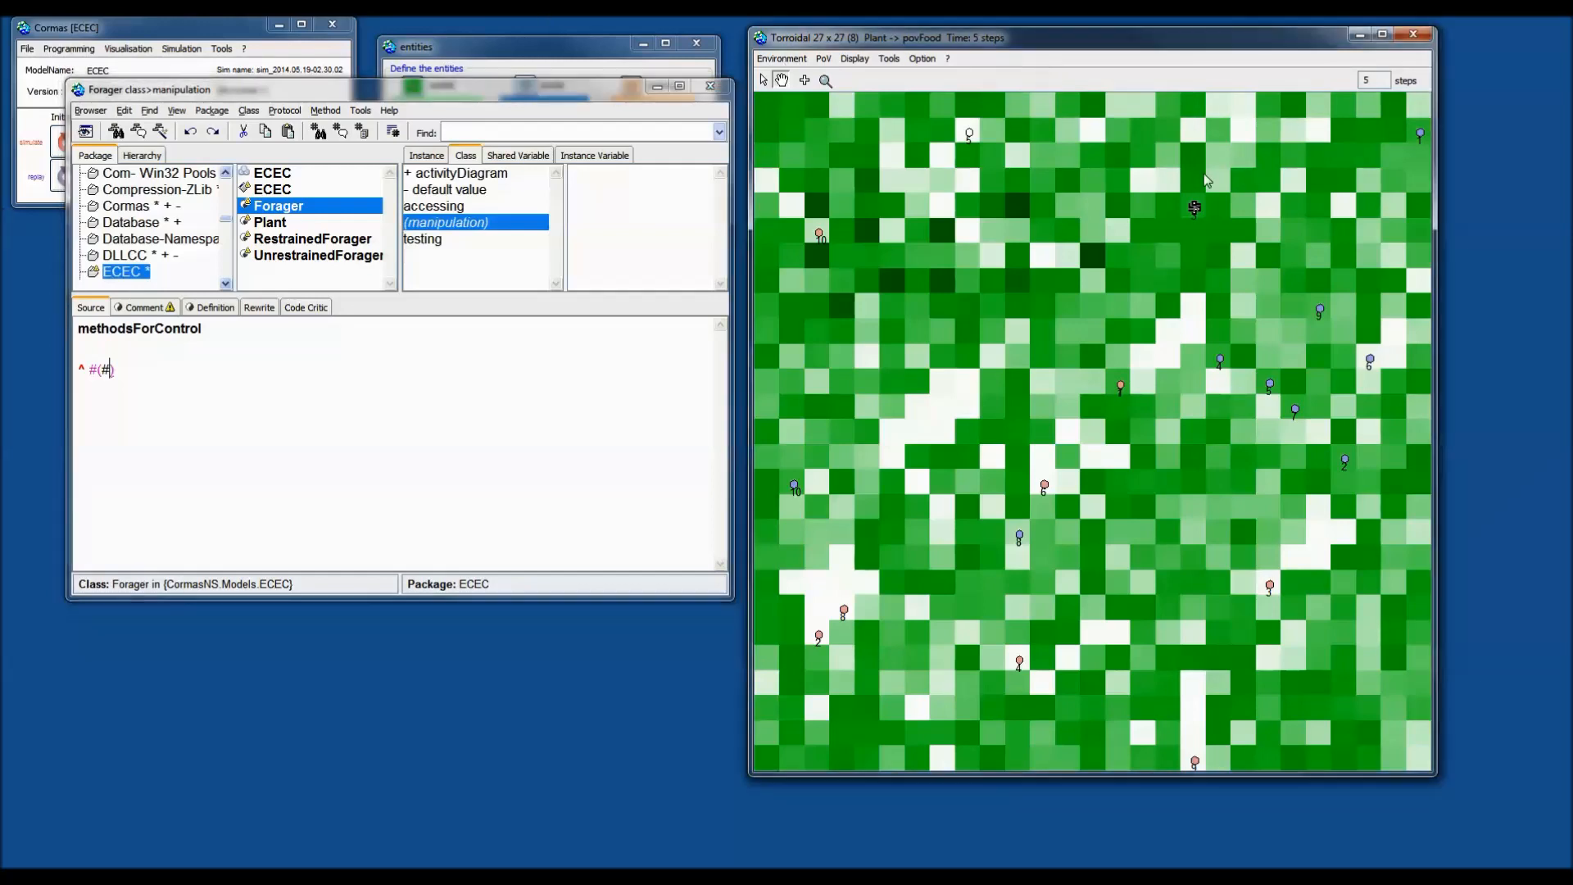
{"action": "right_click", "coordinate": [1198, 210]}
{"action": "mouse_move", "coordinate": [1233, 210]}
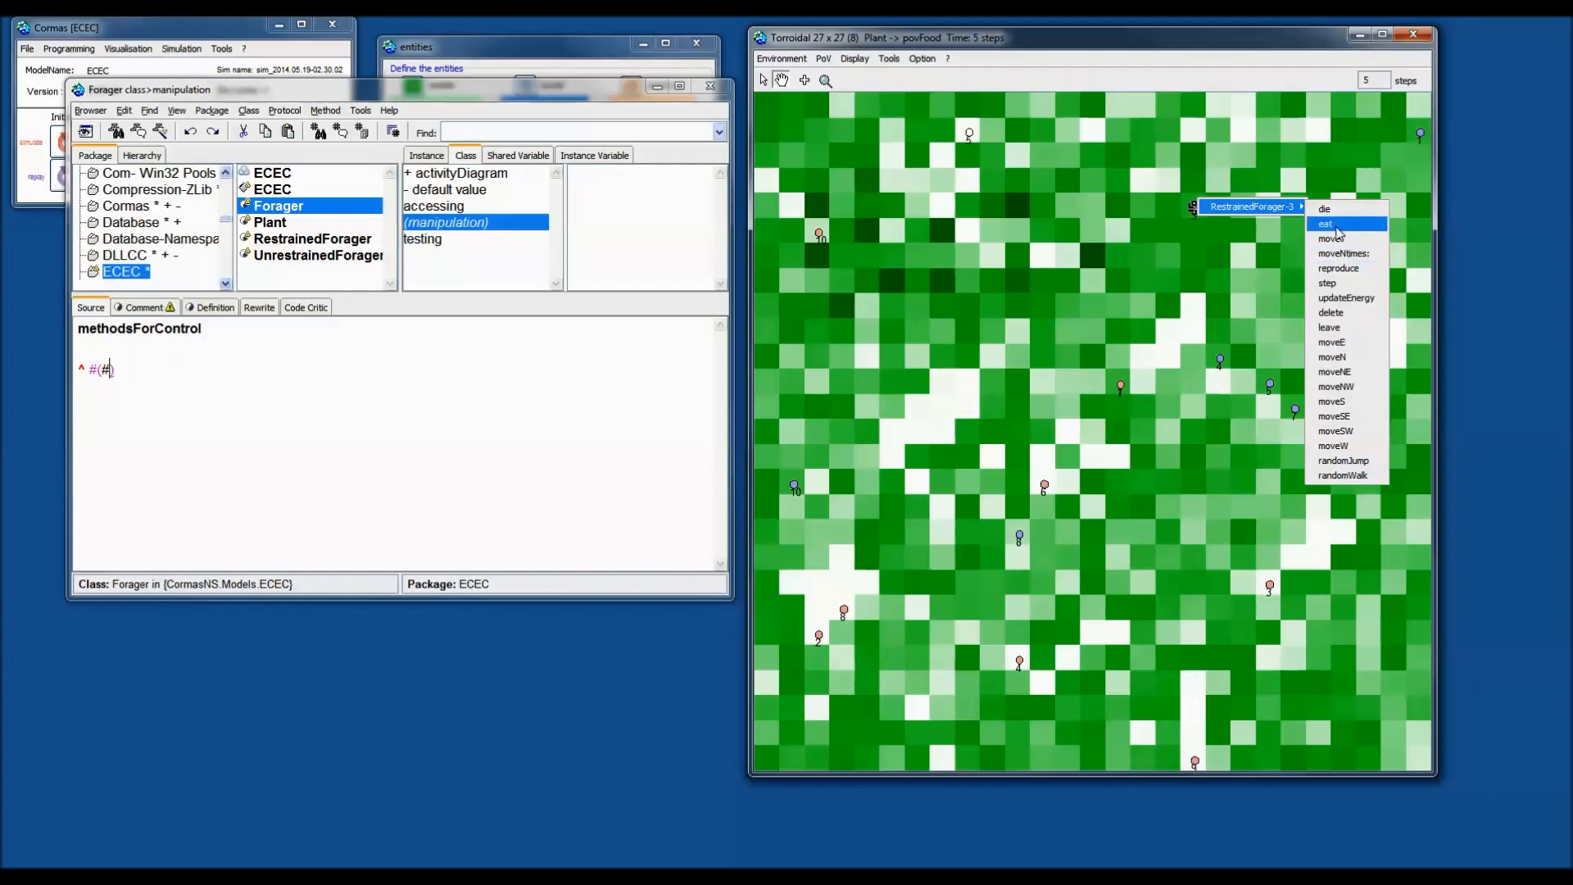
{"action": "left_click", "coordinate": [461, 91]}
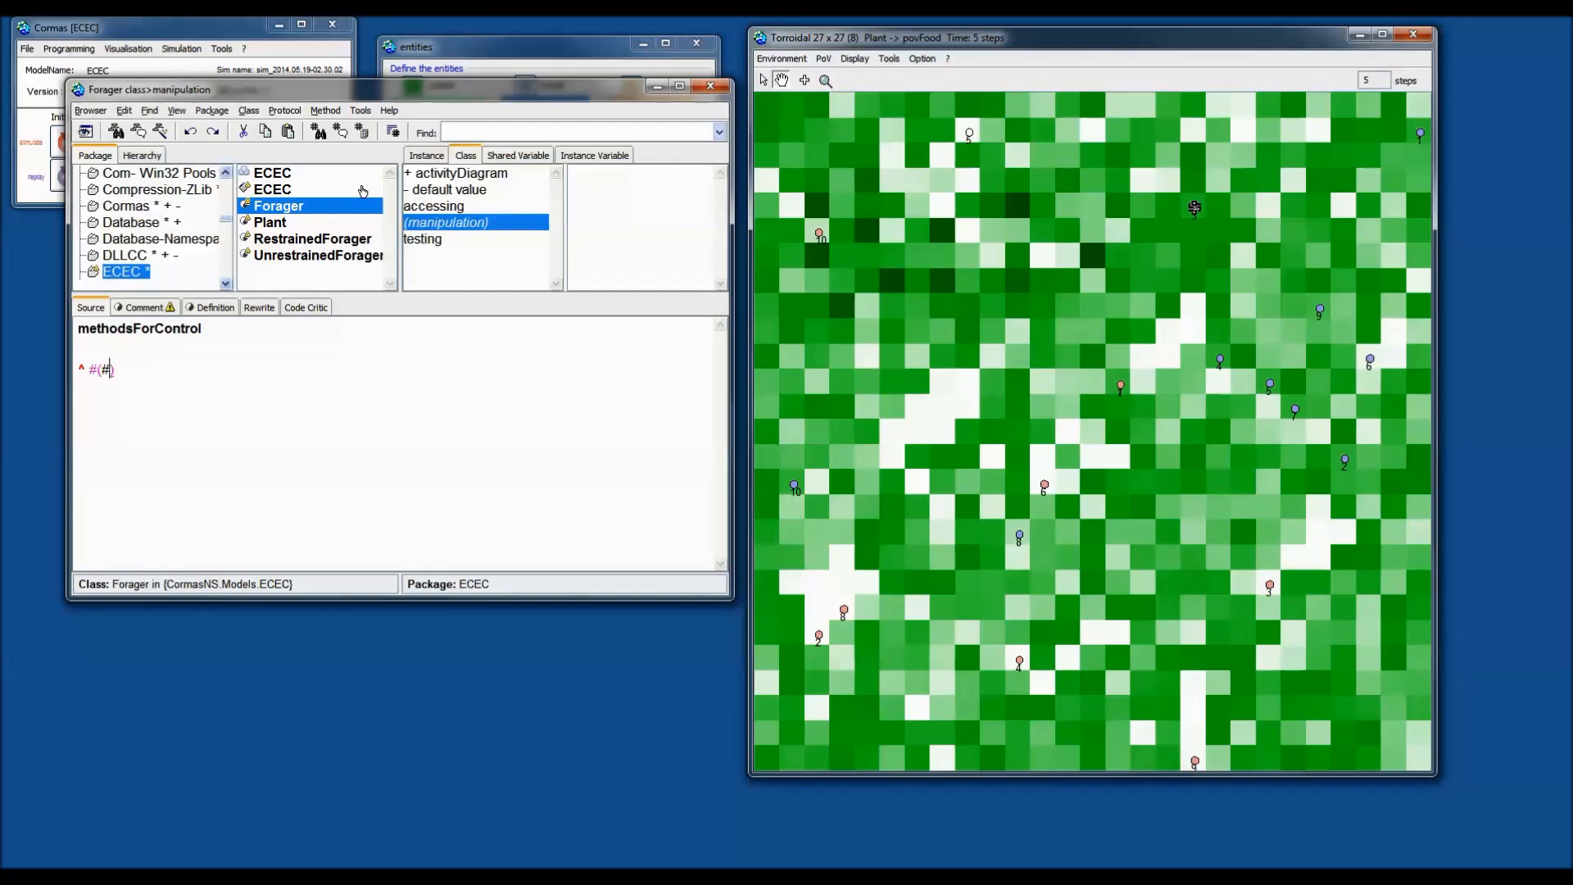
Complete methodsForControl to return #(#eat #reproduce) and save it with Ctrl+S.
{"action": "type", "text": "eat #r"}
{"action": "key", "text": "Left"}
{"action": "type", "text": "eproduce"}
{"action": "double_click", "coordinate": [237, 387]}
{"action": "left_click", "coordinate": [237, 387]}
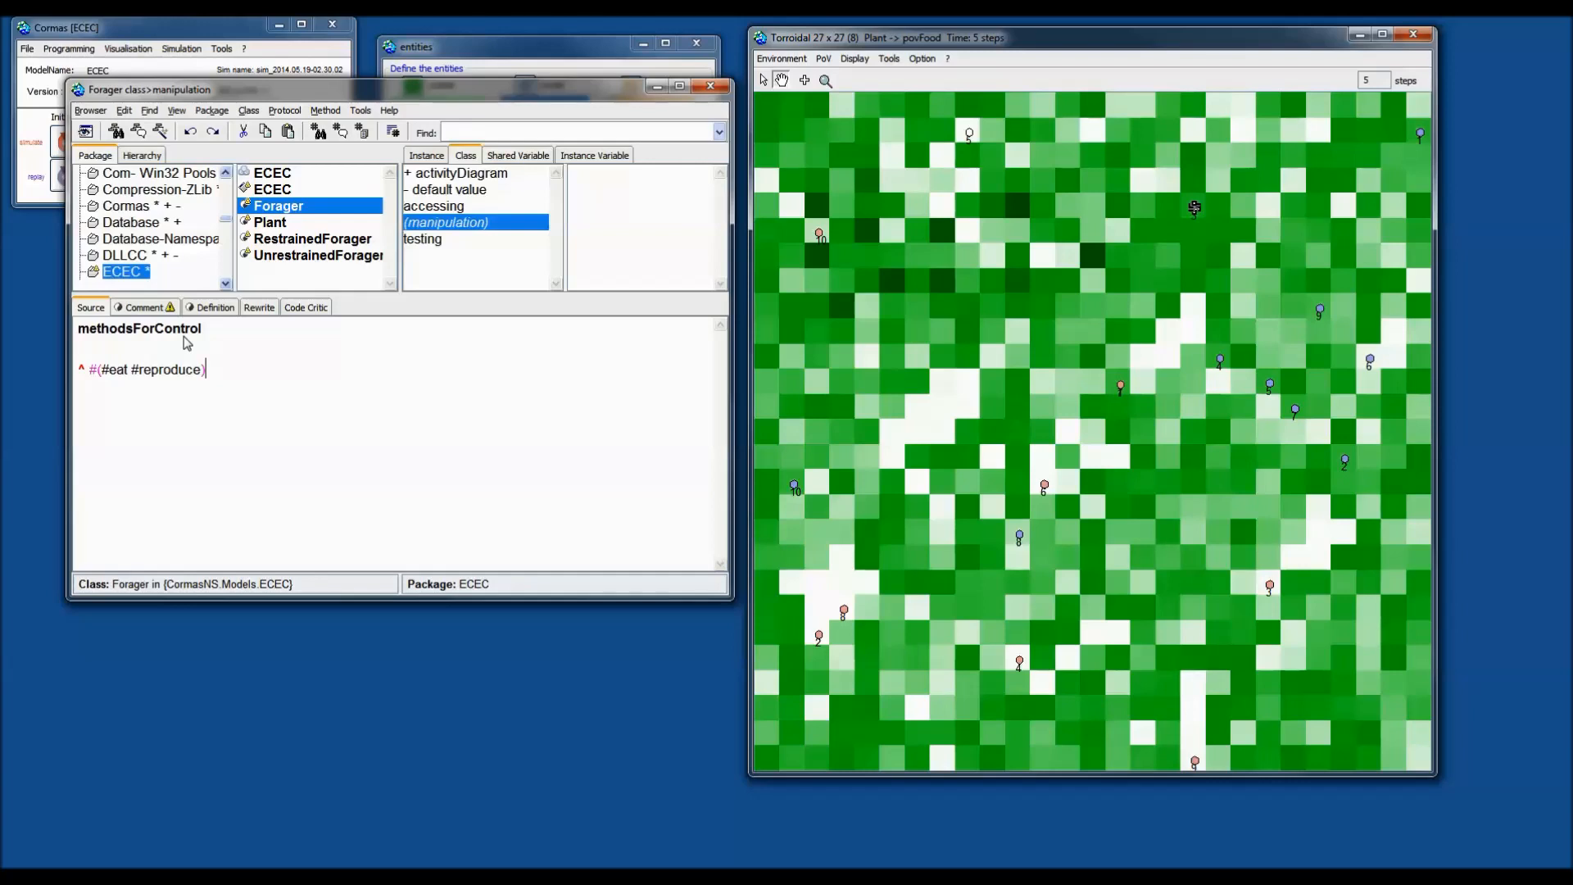
{"action": "key", "text": "ctrl+s"}
{"action": "right_click", "coordinate": [302, 405]}
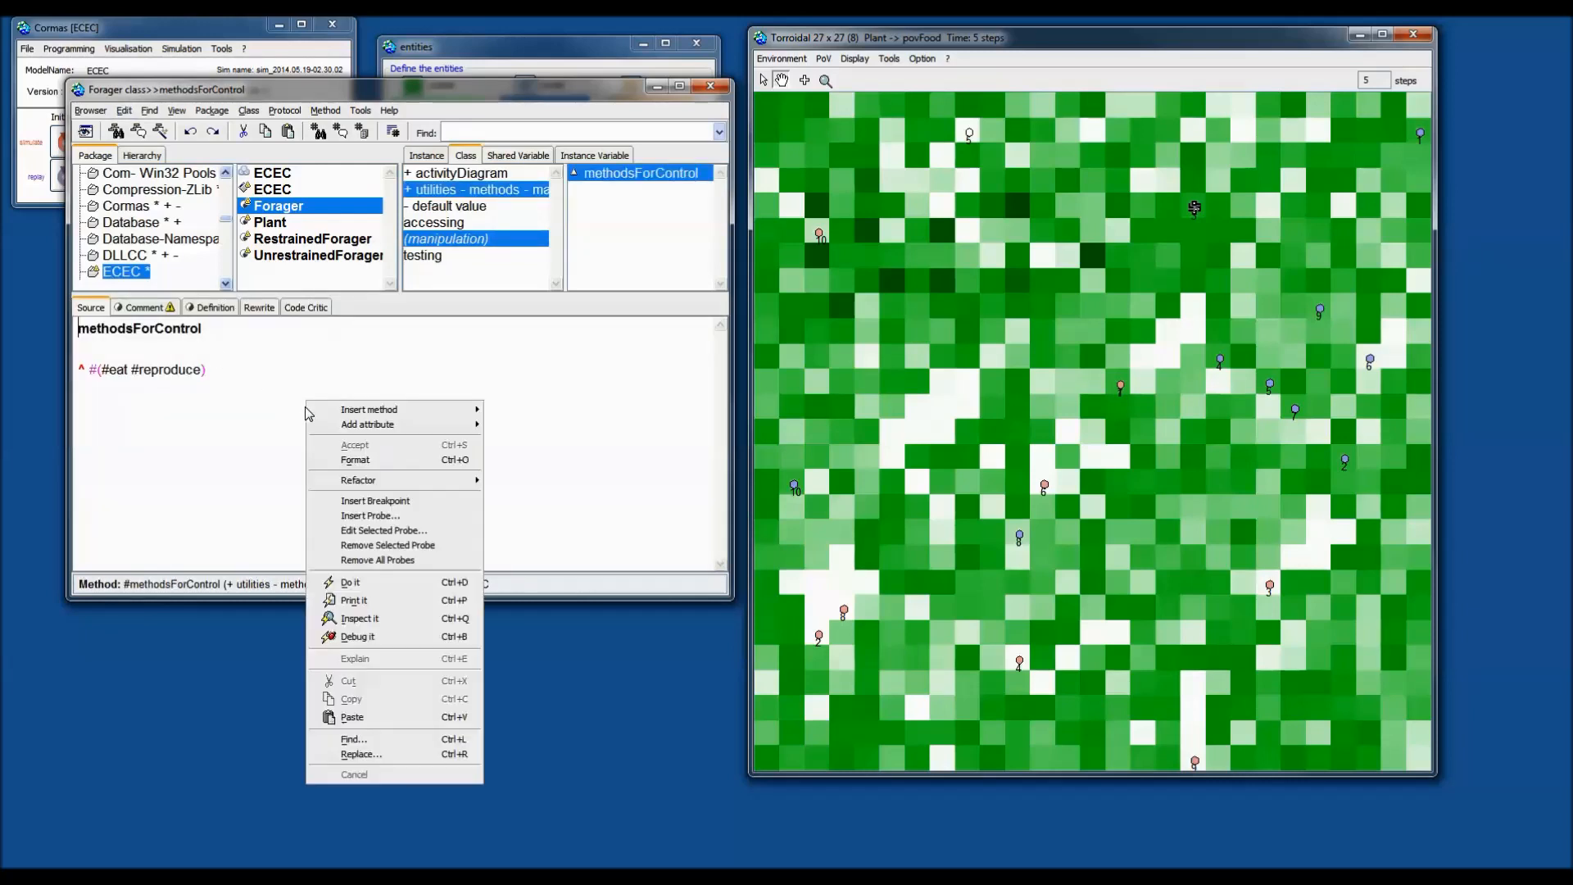
{"action": "mouse_move", "coordinate": [419, 427]}
{"action": "left_click", "coordinate": [245, 442]}
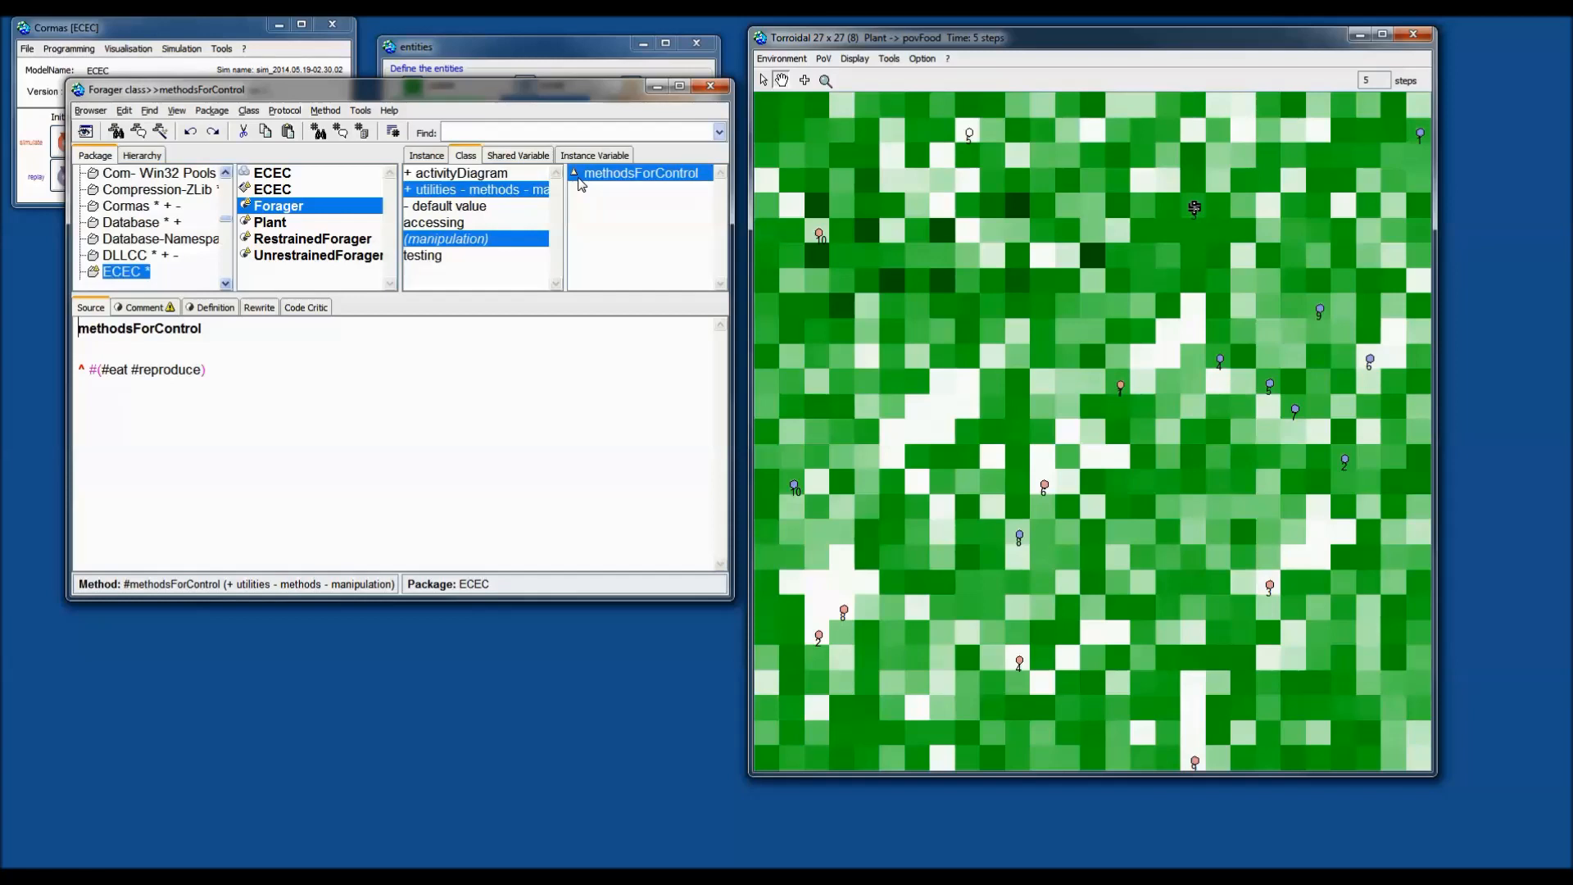
Show Forager in the class hierarchy under Object > Entity > Agent > AgentLocation.
{"action": "left_click", "coordinate": [152, 155]}
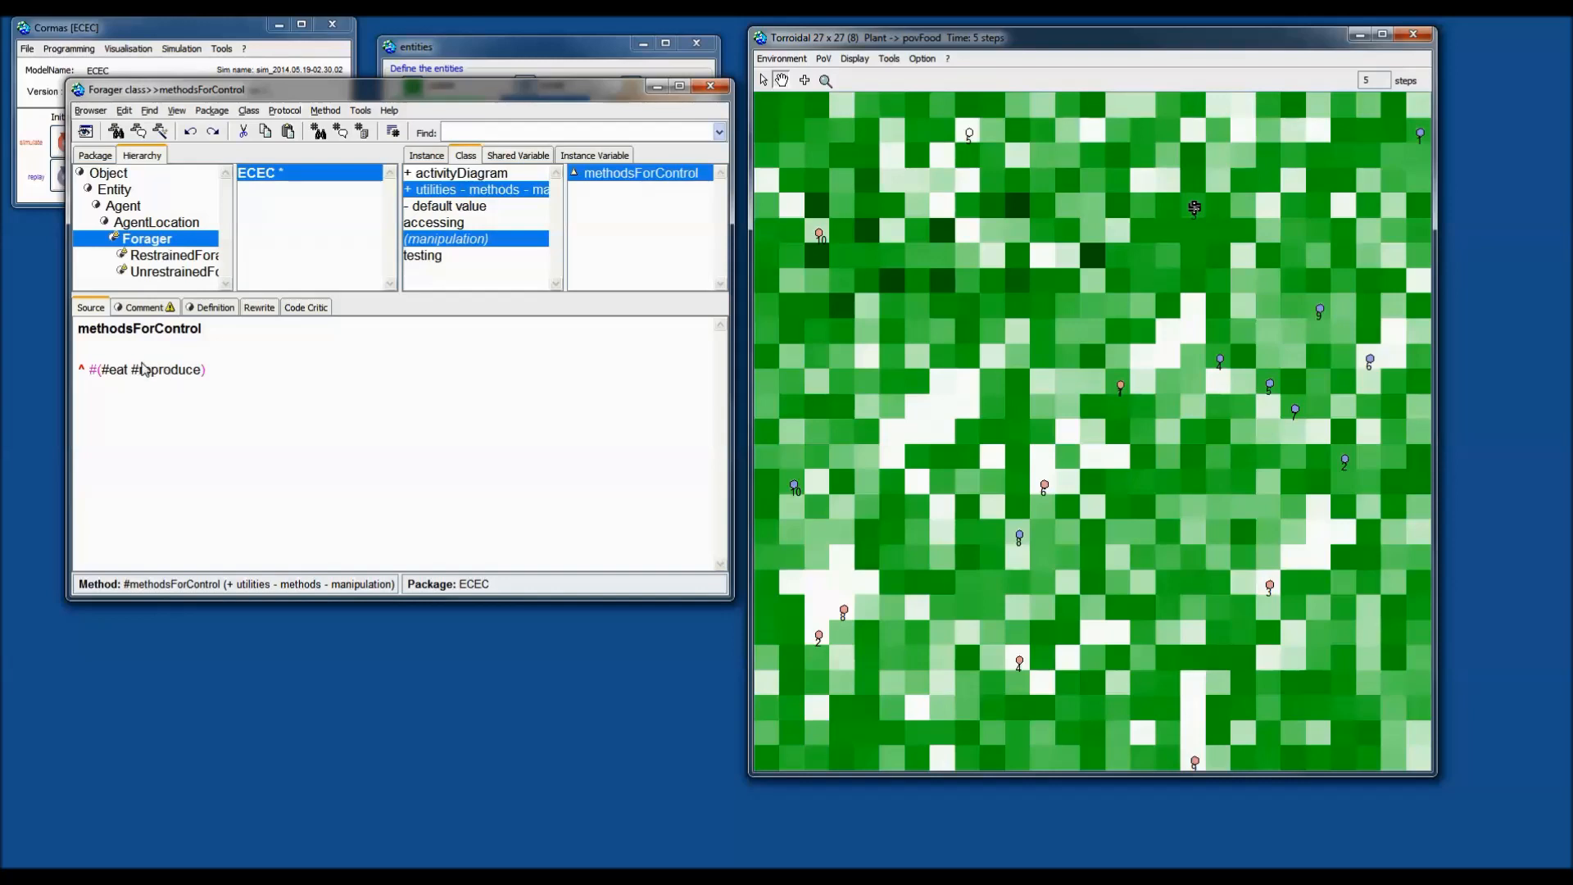
Make restrained forager 3 eat three times on demand, then deselect it.
{"action": "right_click", "coordinate": [1200, 211]}
{"action": "mouse_move", "coordinate": [1268, 214]}
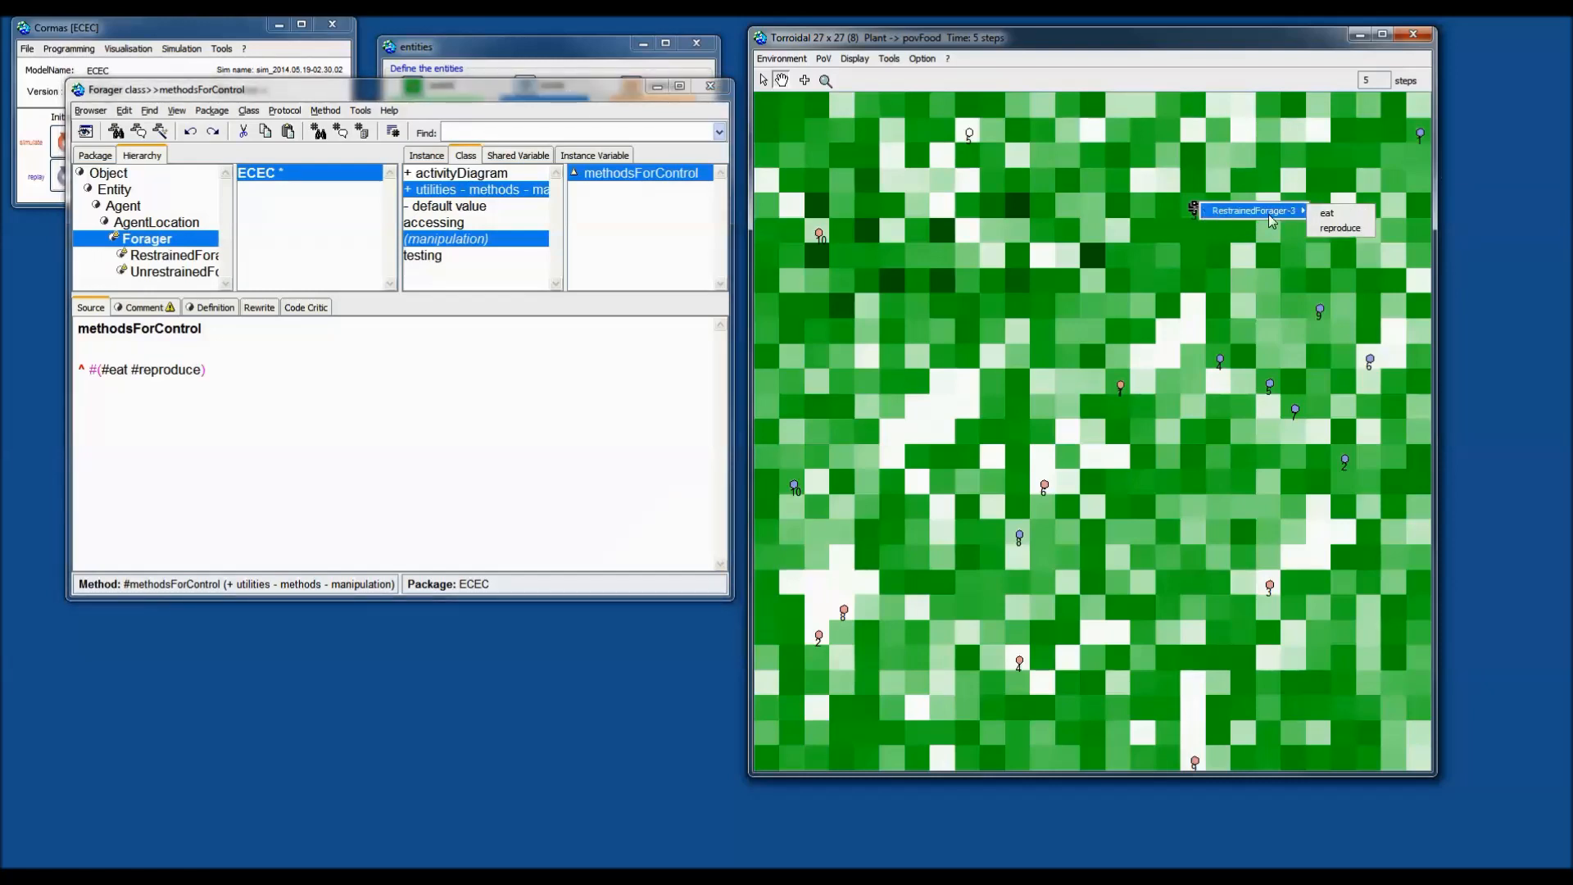
{"action": "left_click", "coordinate": [1341, 216]}
{"action": "right_click", "coordinate": [1197, 210]}
{"action": "mouse_move", "coordinate": [1269, 212]}
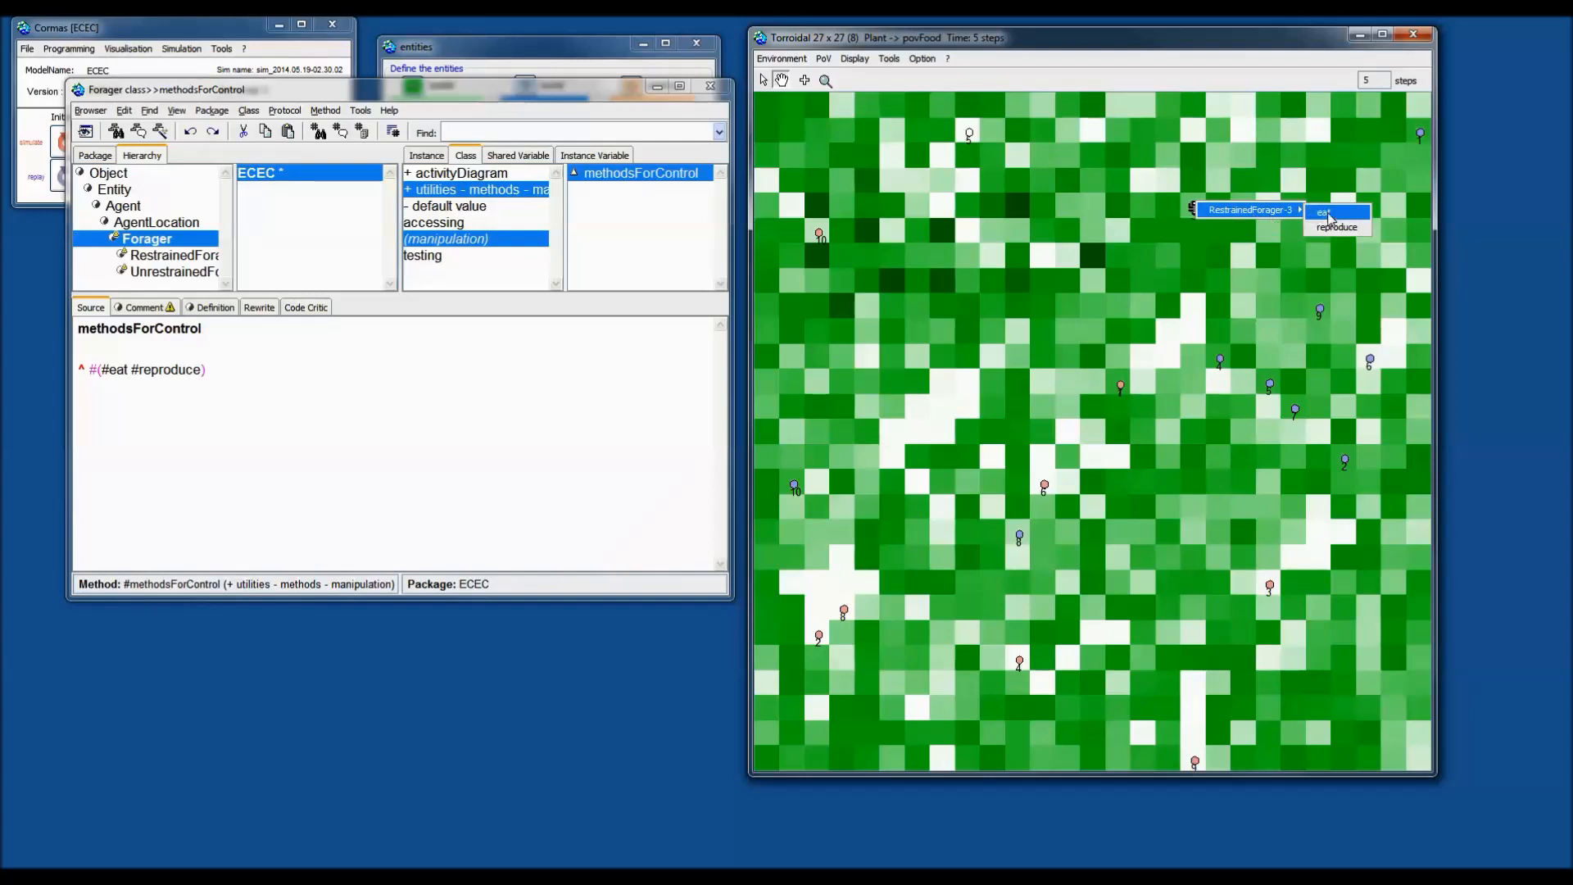
{"action": "left_click", "coordinate": [1342, 214]}
{"action": "right_click", "coordinate": [1213, 215]}
{"action": "left_click", "coordinate": [1335, 215]}
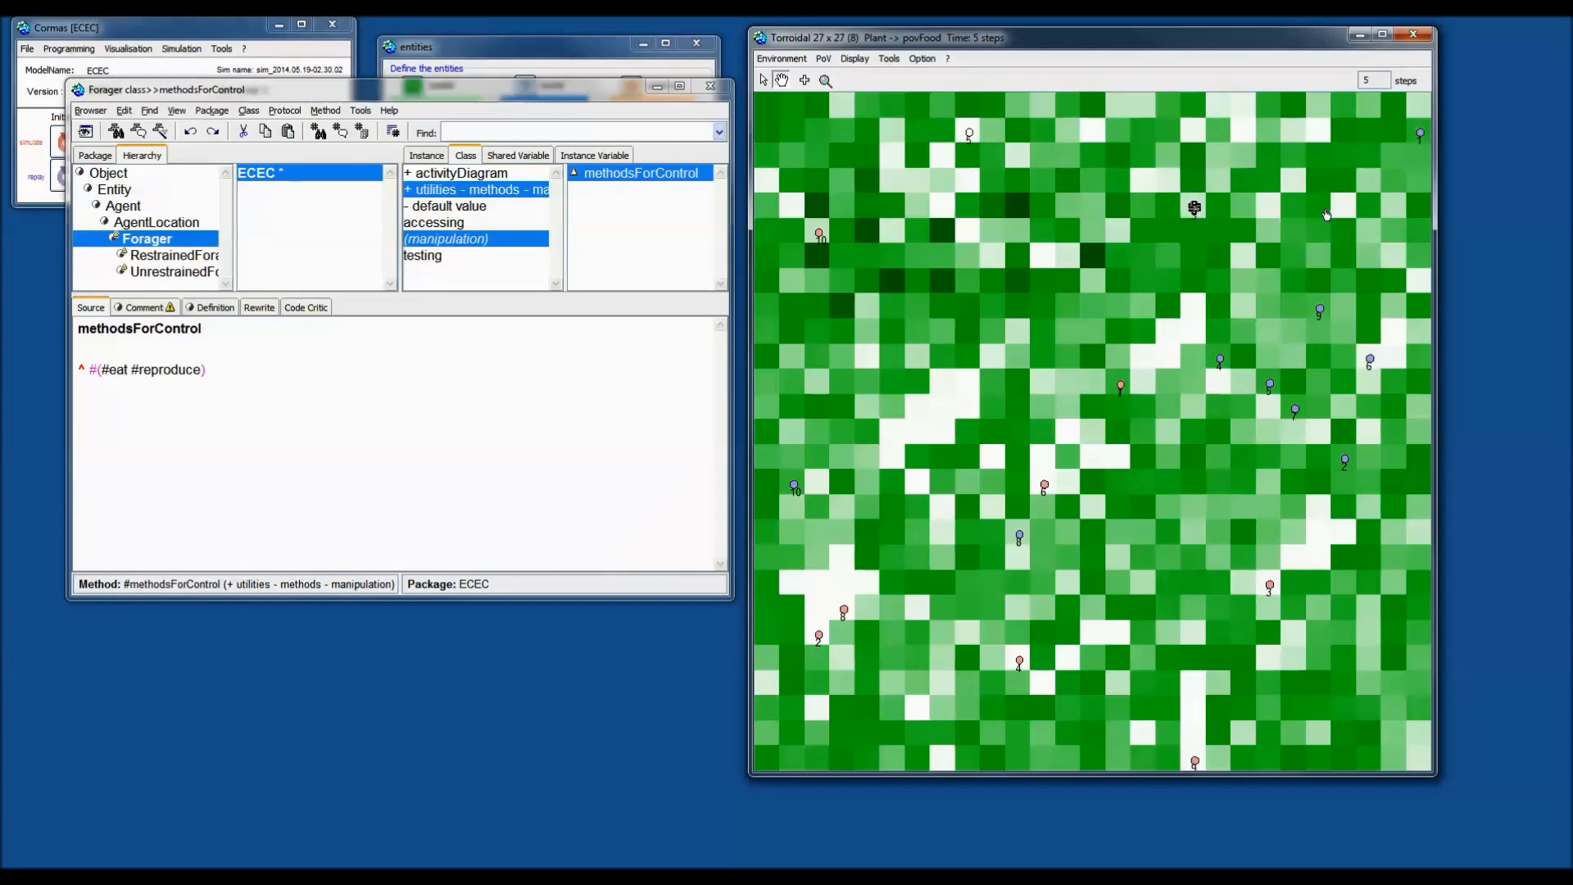
{"action": "left_click", "coordinate": [1176, 267]}
Make a forager reproduce on demand, adding forager 11 to the grid.
{"action": "left_click", "coordinate": [1197, 208]}
{"action": "mouse_move", "coordinate": [1290, 211]}
{"action": "left_click", "coordinate": [1339, 228]}
{"action": "left_click", "coordinate": [1052, 315]}
Make forager 4 reproduce on demand, adding forager 12.
{"action": "left_click", "coordinate": [1218, 359]}
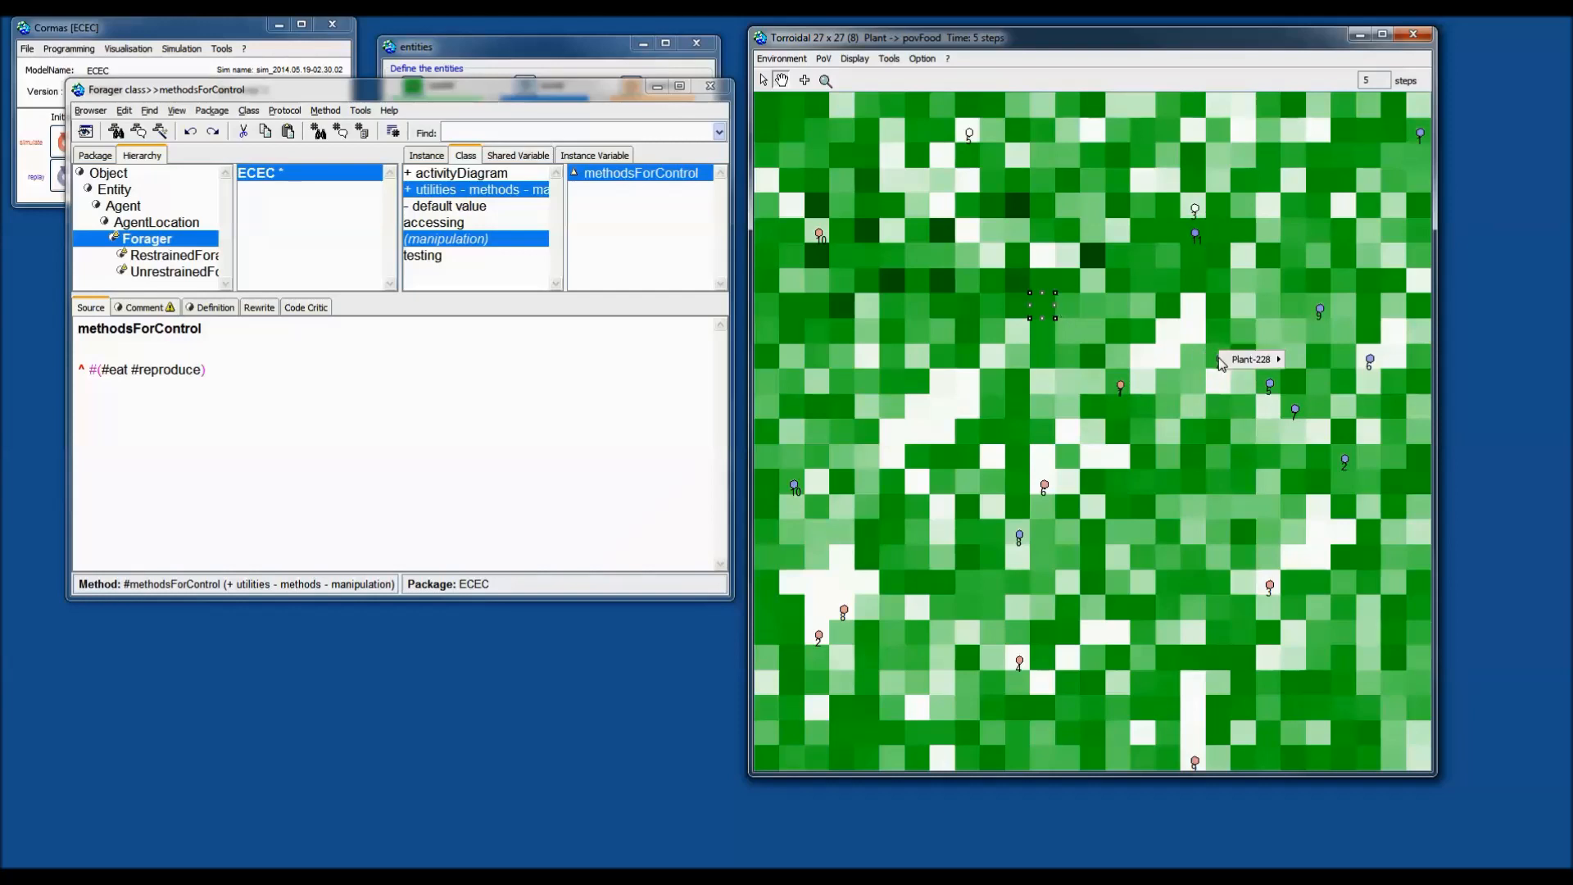
{"action": "left_click", "coordinate": [1206, 358]}
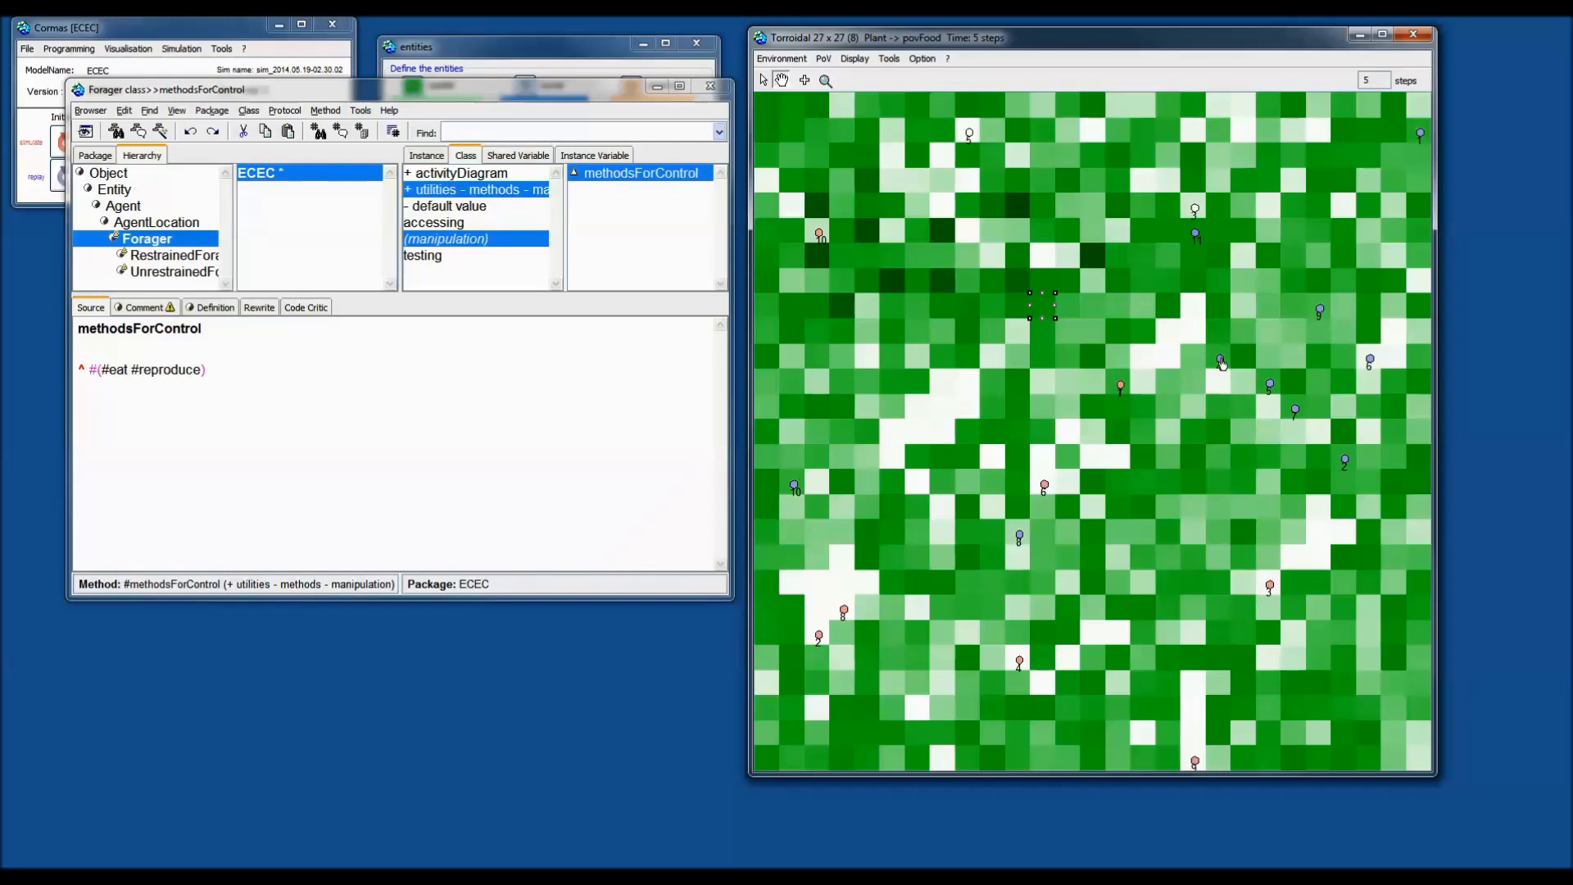
{"action": "left_click", "coordinate": [1221, 361]}
{"action": "right_click", "coordinate": [1220, 360]}
{"action": "mouse_move", "coordinate": [1310, 362]}
{"action": "left_click", "coordinate": [1369, 383]}
{"action": "left_click", "coordinate": [1224, 361]}
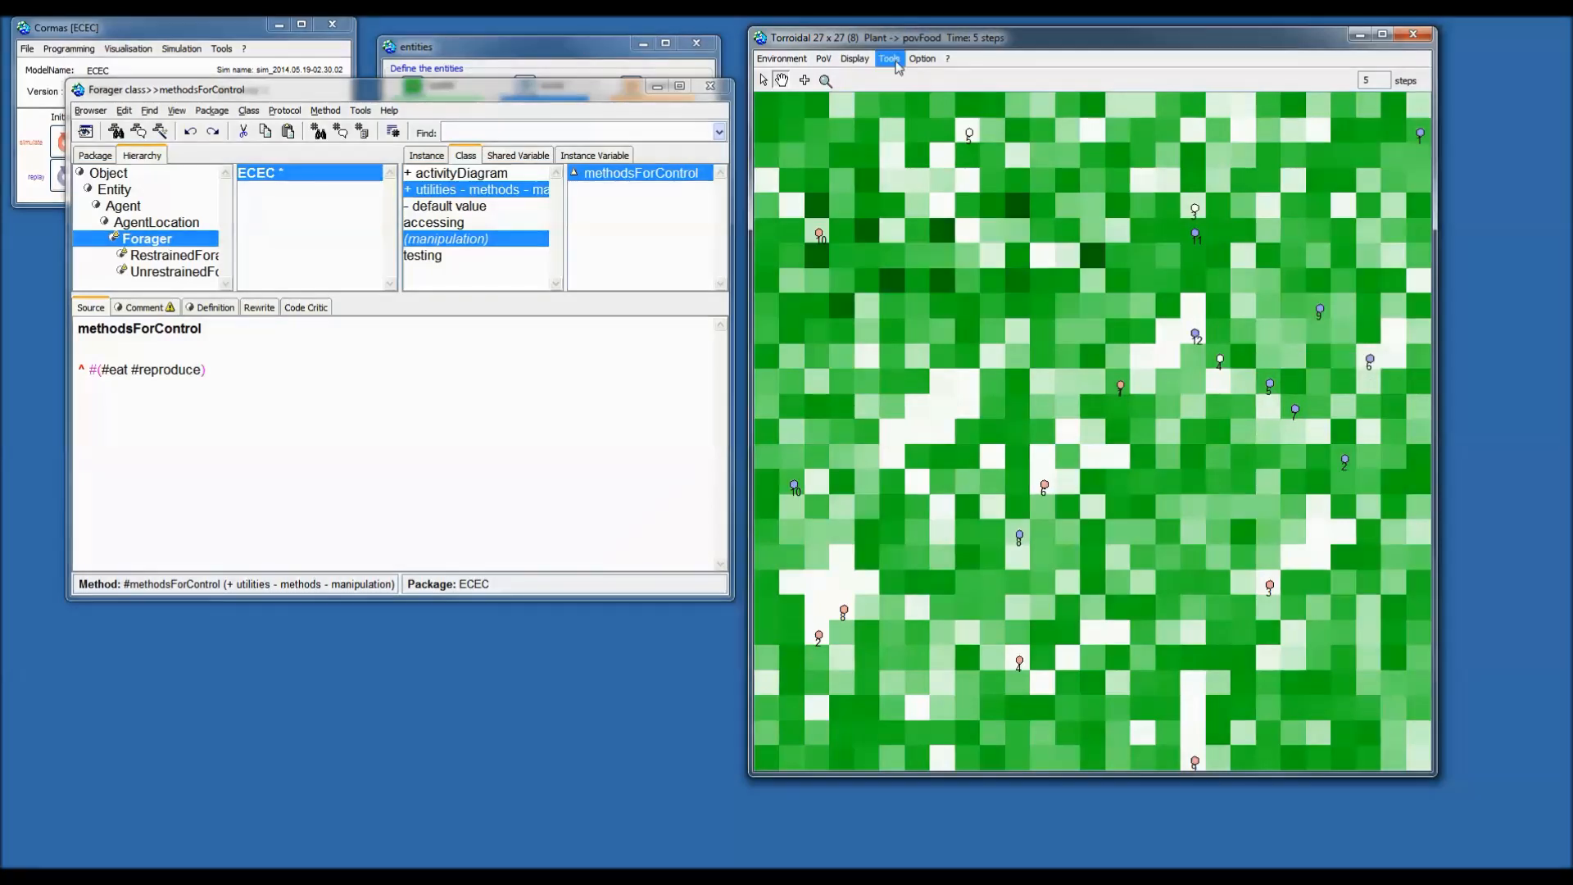
{"action": "left_click", "coordinate": [891, 59]}
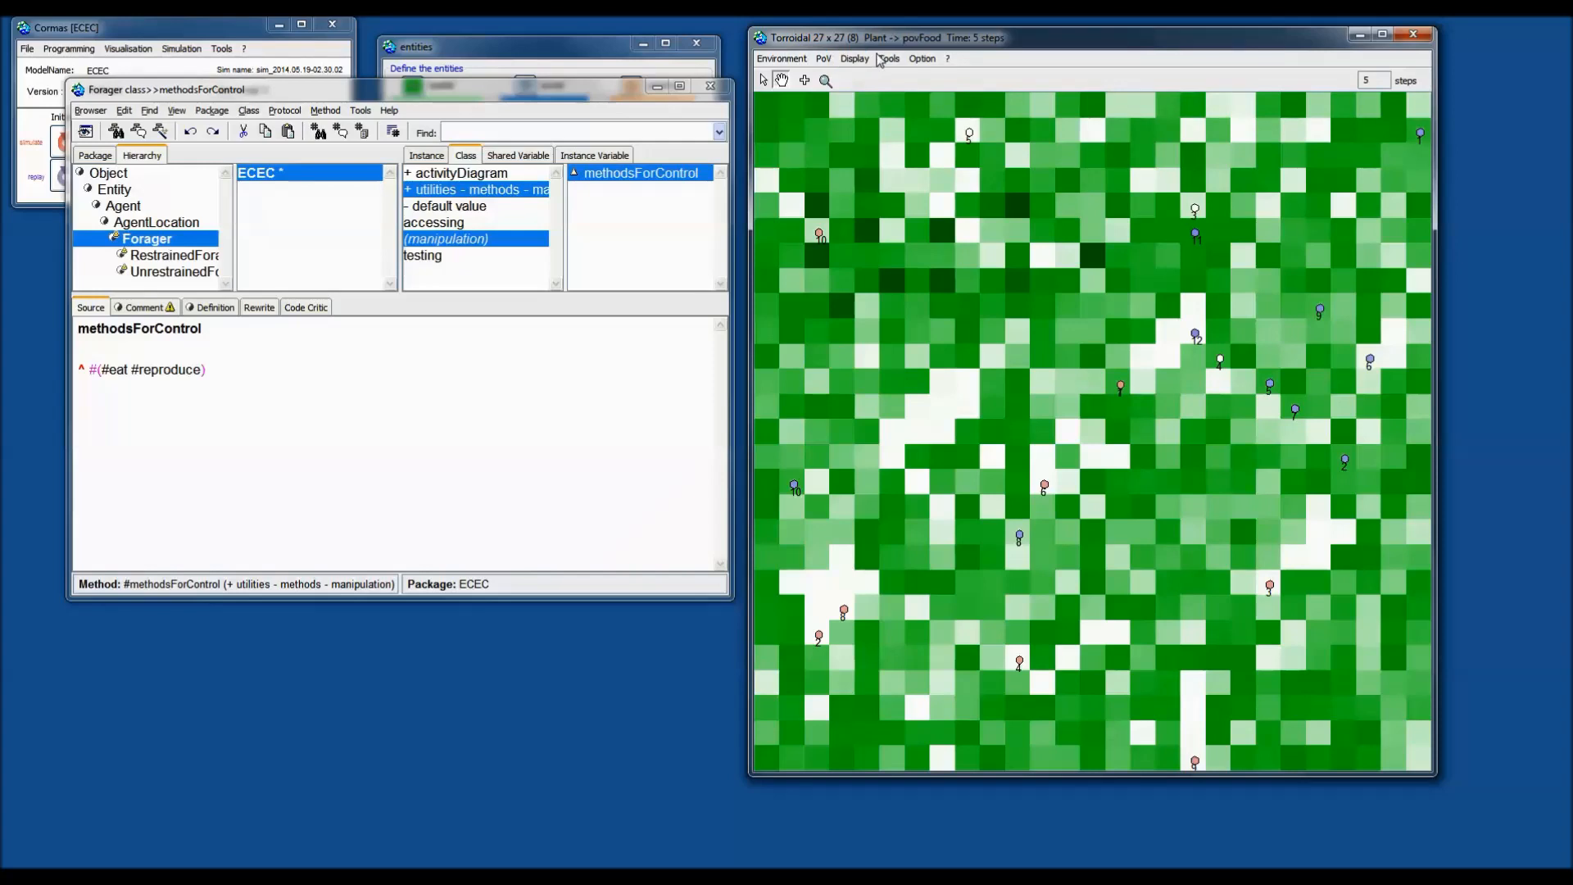
{"action": "left_click", "coordinate": [894, 64]}
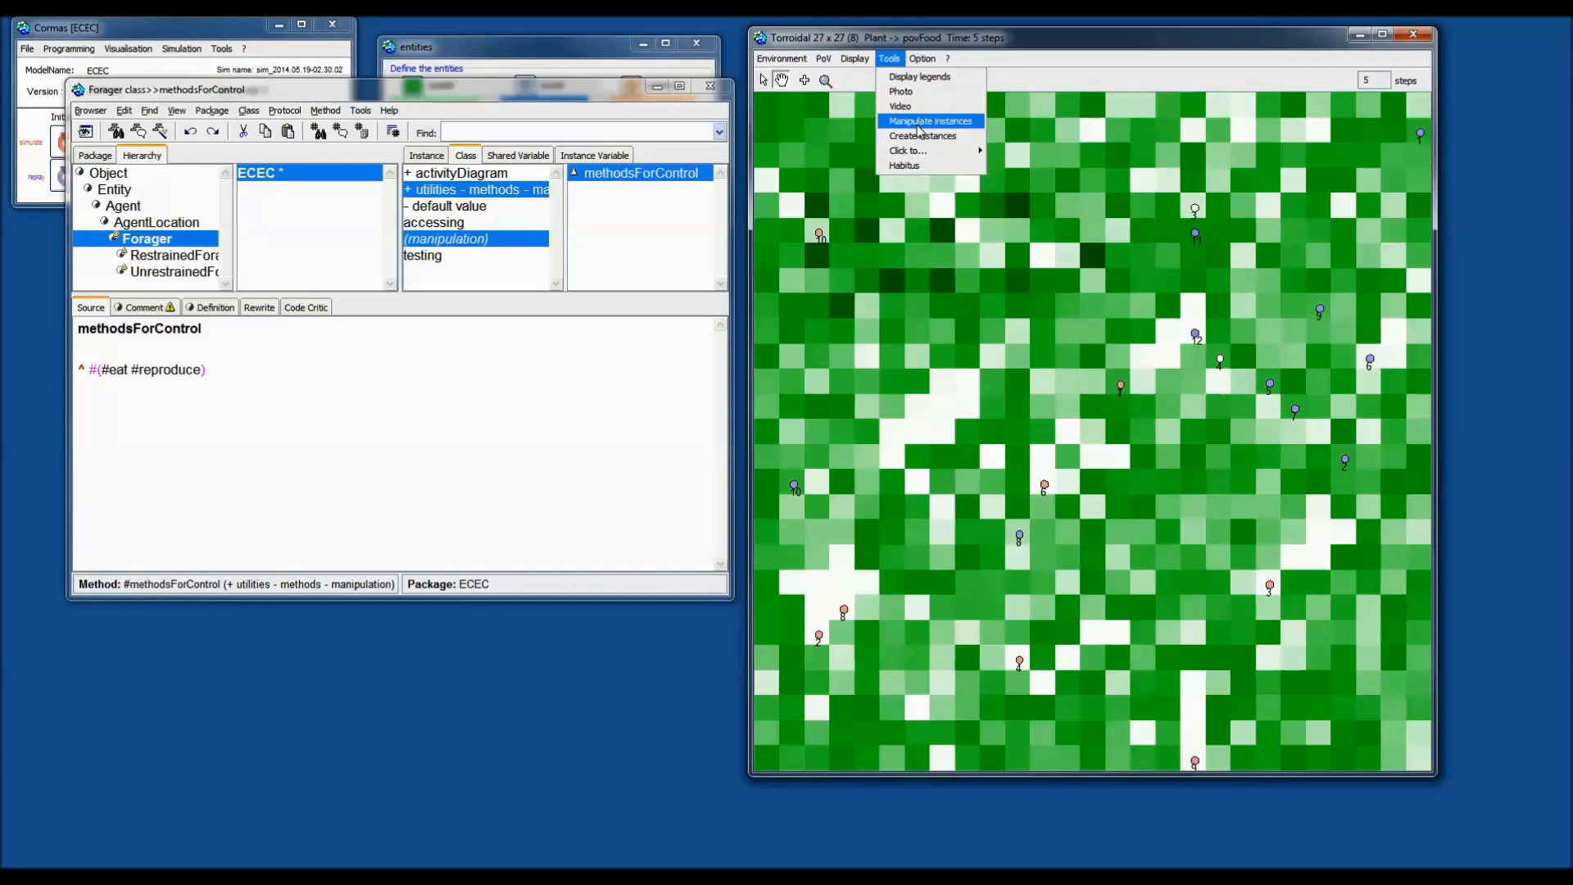
Open Manipulate instances for Plant (729 instances) and shift both windows slightly right.
{"action": "left_click", "coordinate": [919, 122]}
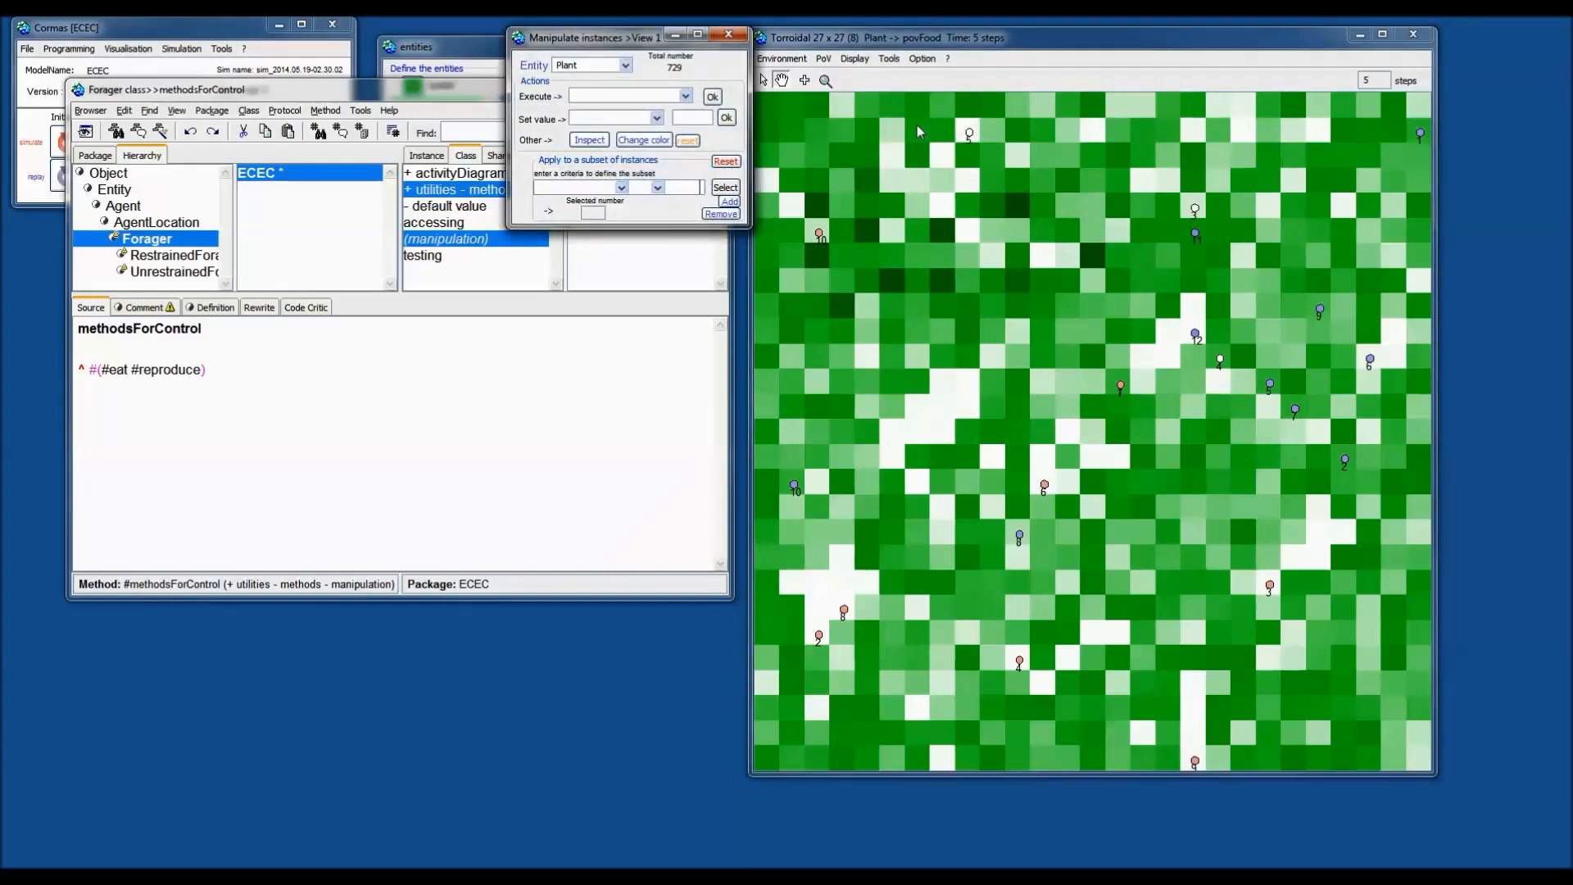
{"action": "left_click_drag", "start_coordinate": [951, 41], "coordinate": [972, 42]}
{"action": "left_click_drag", "start_coordinate": [638, 41], "coordinate": [654, 39]}
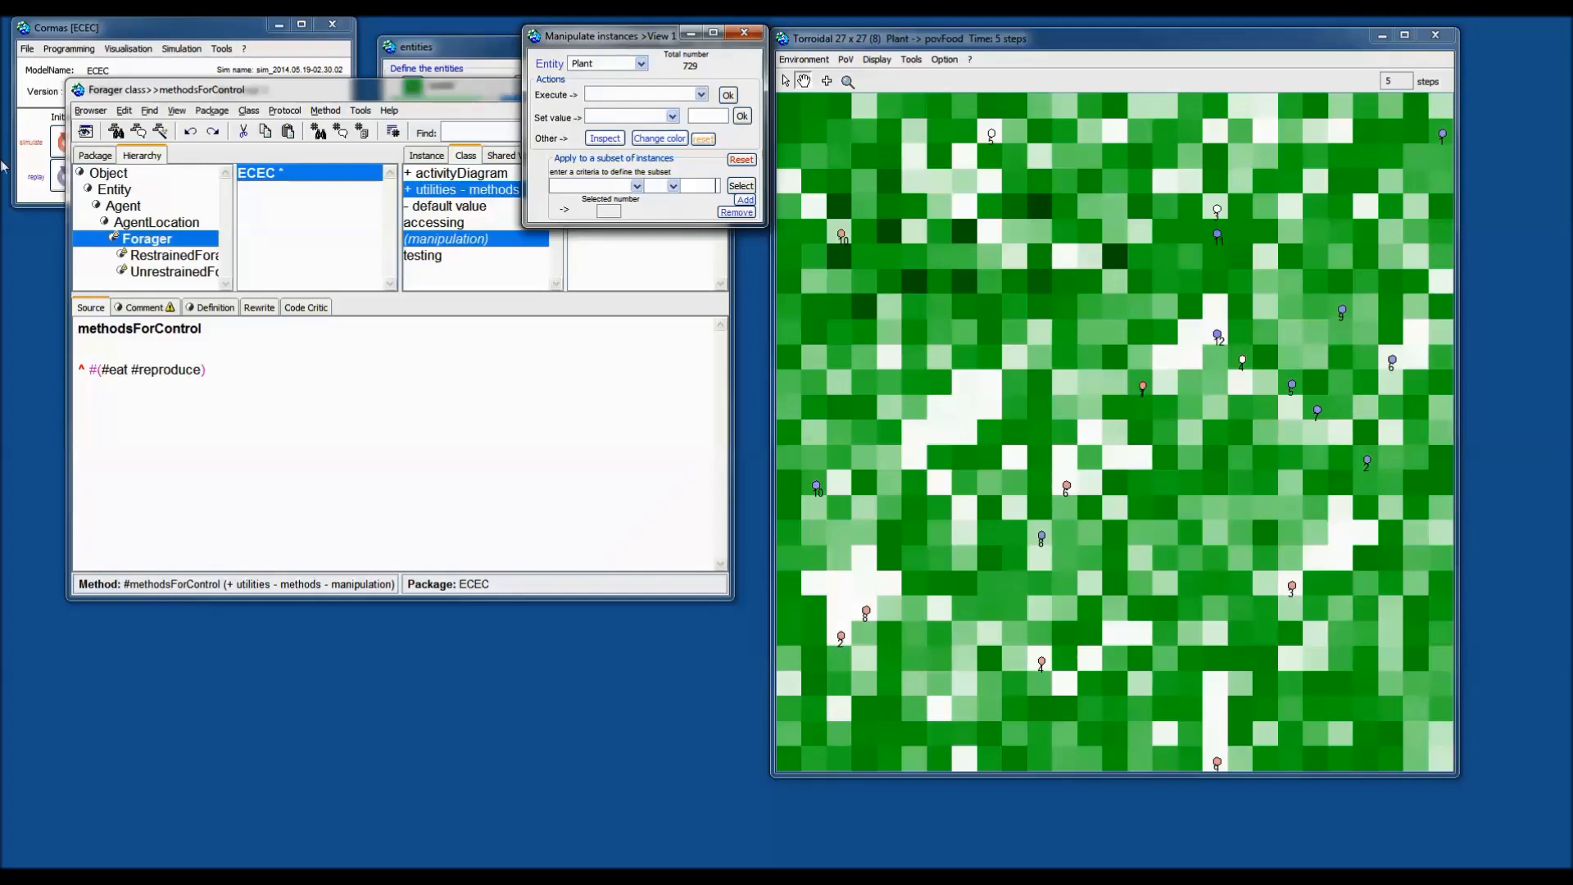
Single-step the simulation forward to step 9, then nudge the Manipulate instances window right.
{"action": "left_click", "coordinate": [25, 168]}
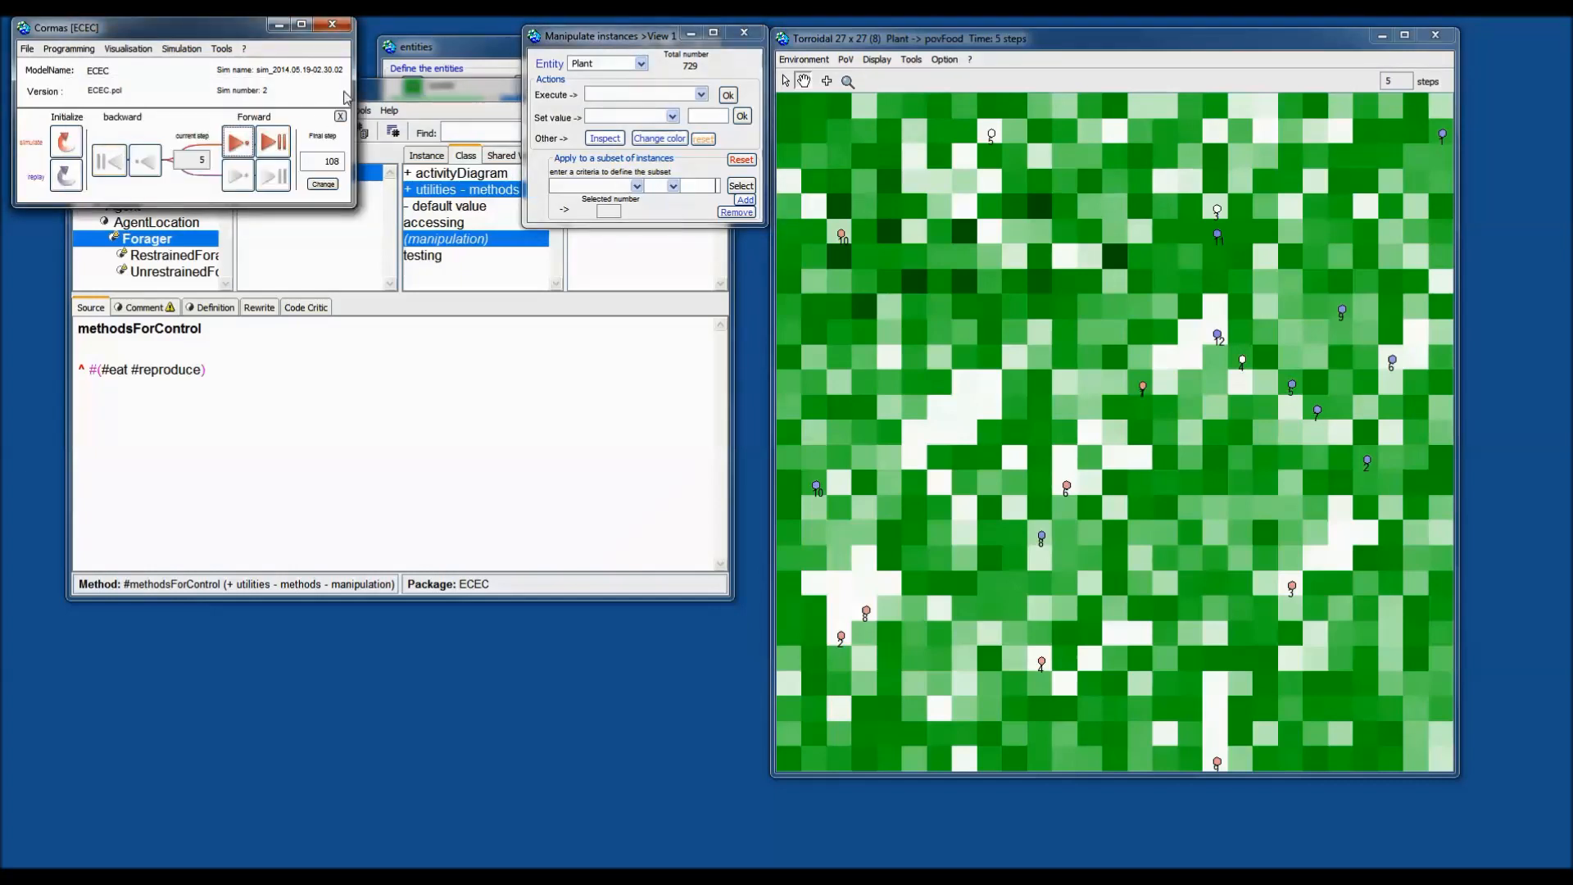
{"action": "left_click", "coordinate": [245, 145]}
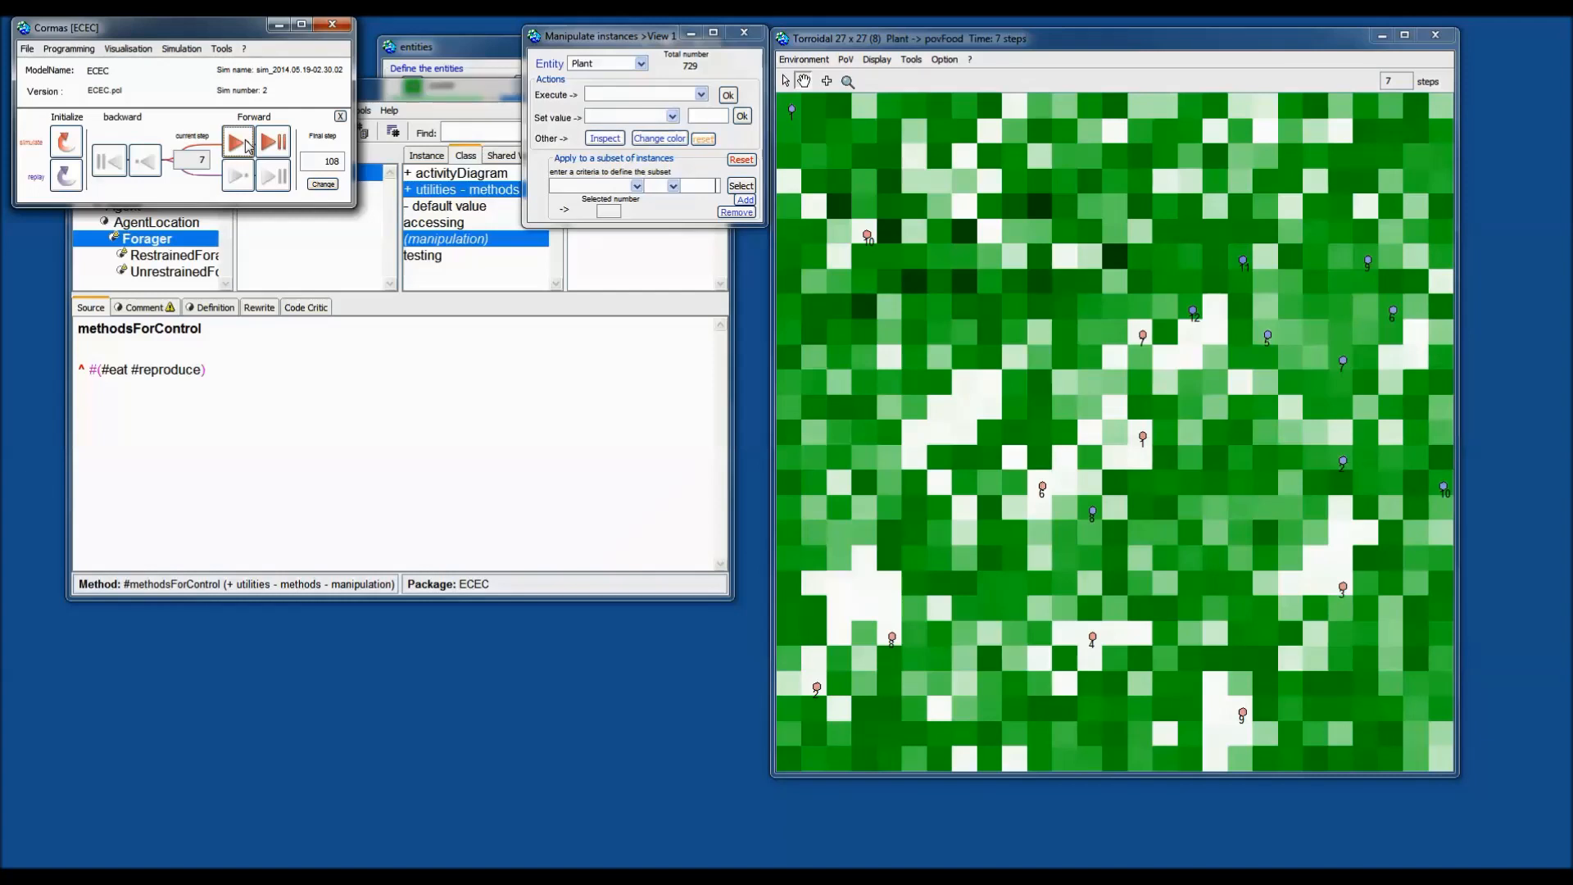
{"action": "left_click", "coordinate": [246, 148]}
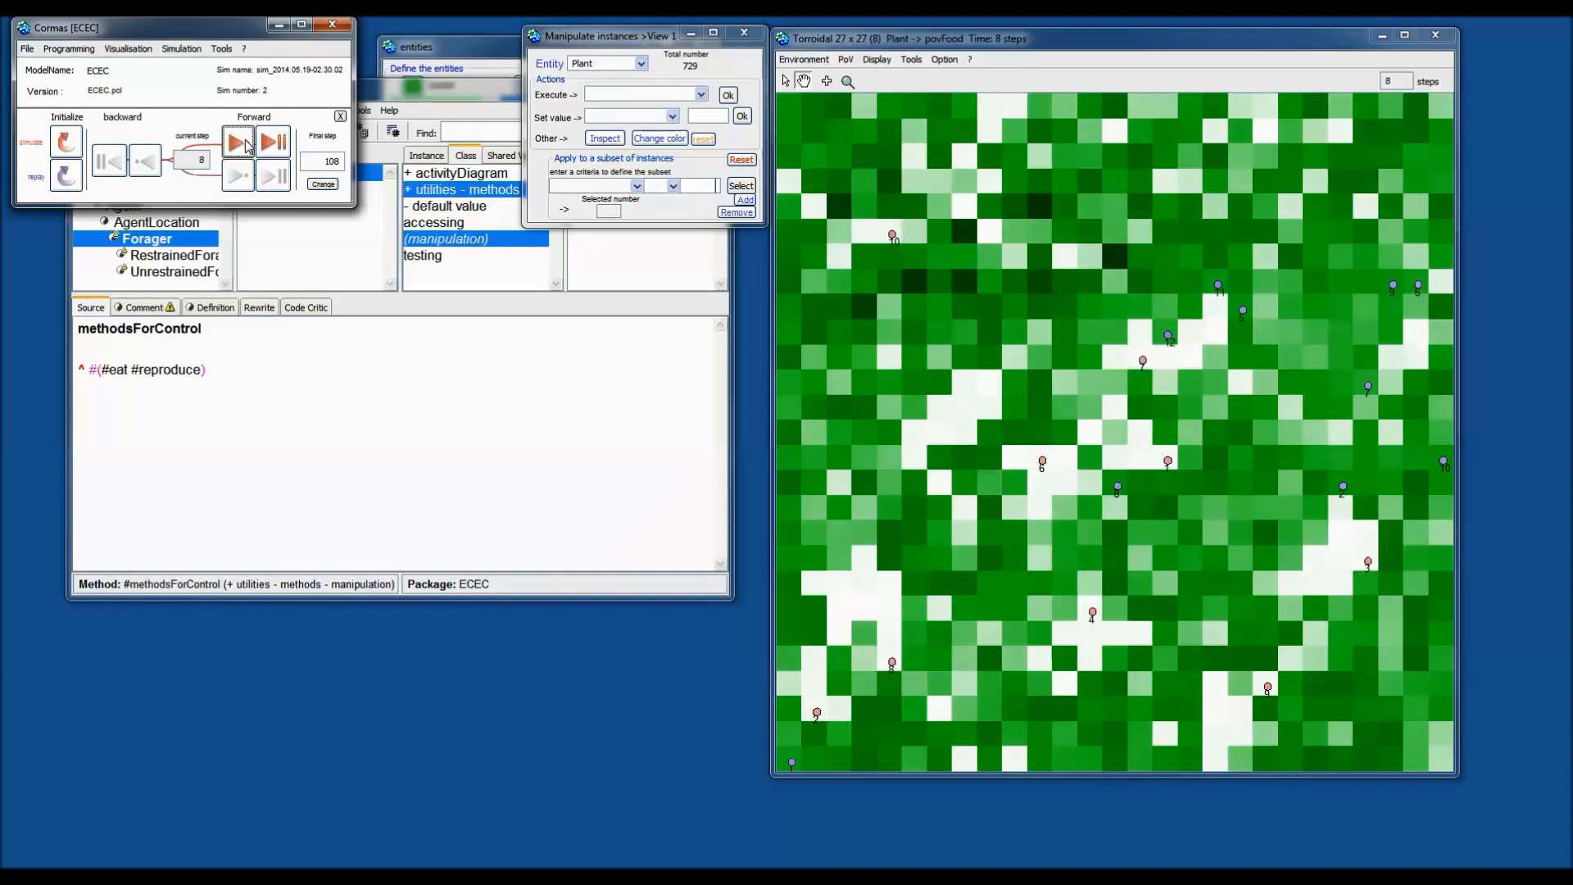
{"action": "left_click", "coordinate": [246, 148]}
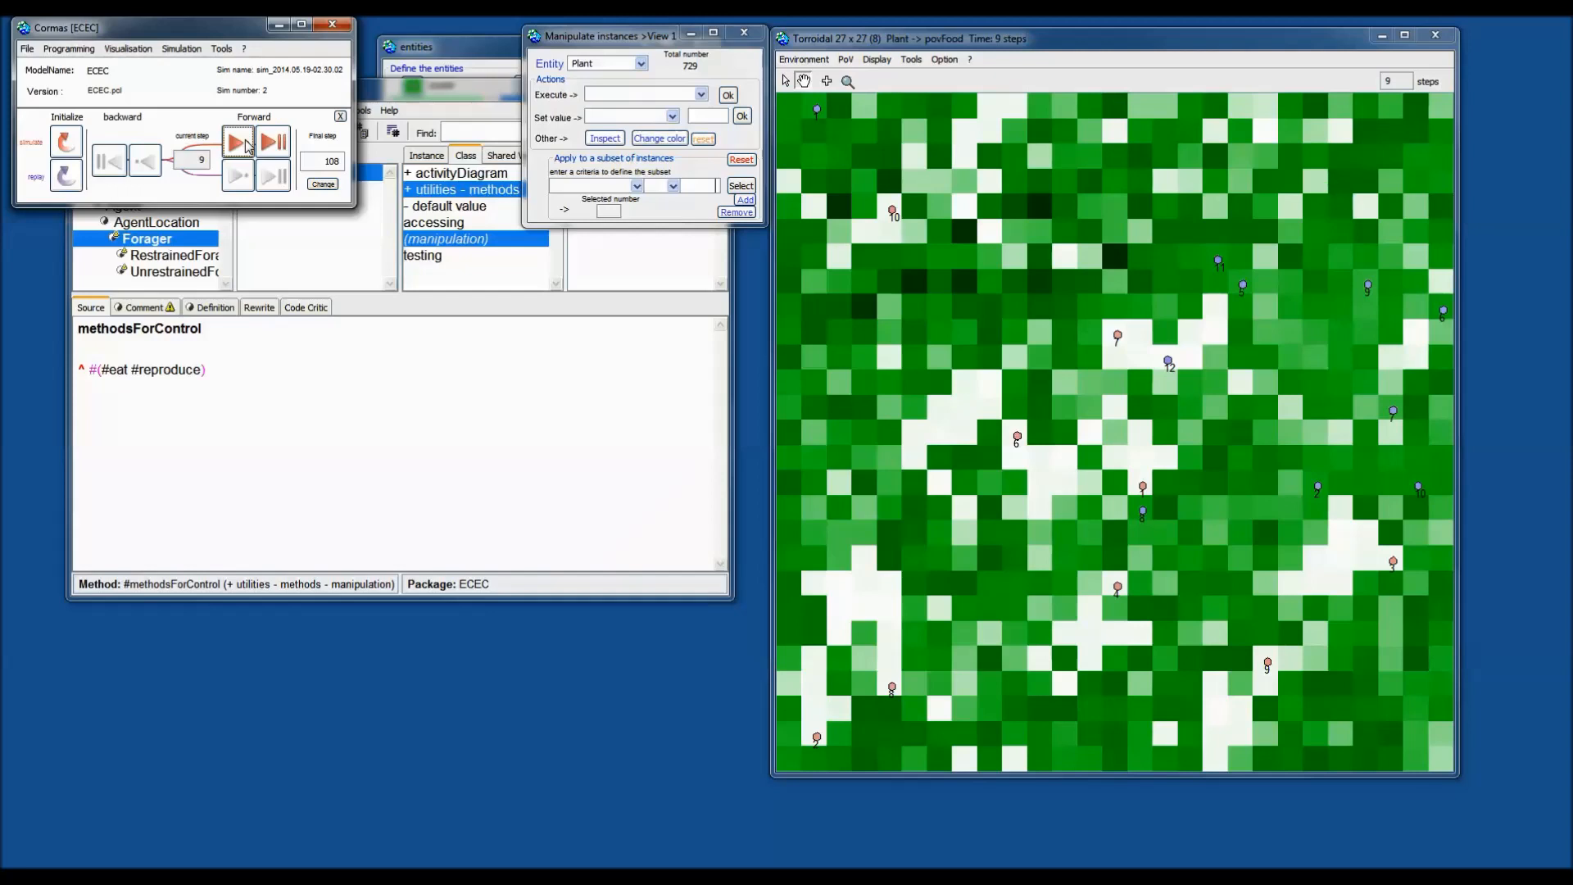
{"action": "mouse_move", "coordinate": [635, 43]}
{"action": "left_mouse_down"}
{"action": "mouse_move", "coordinate": [709, 42]}
{"action": "mouse_move", "coordinate": [631, 44]}
{"action": "left_mouse_up"}
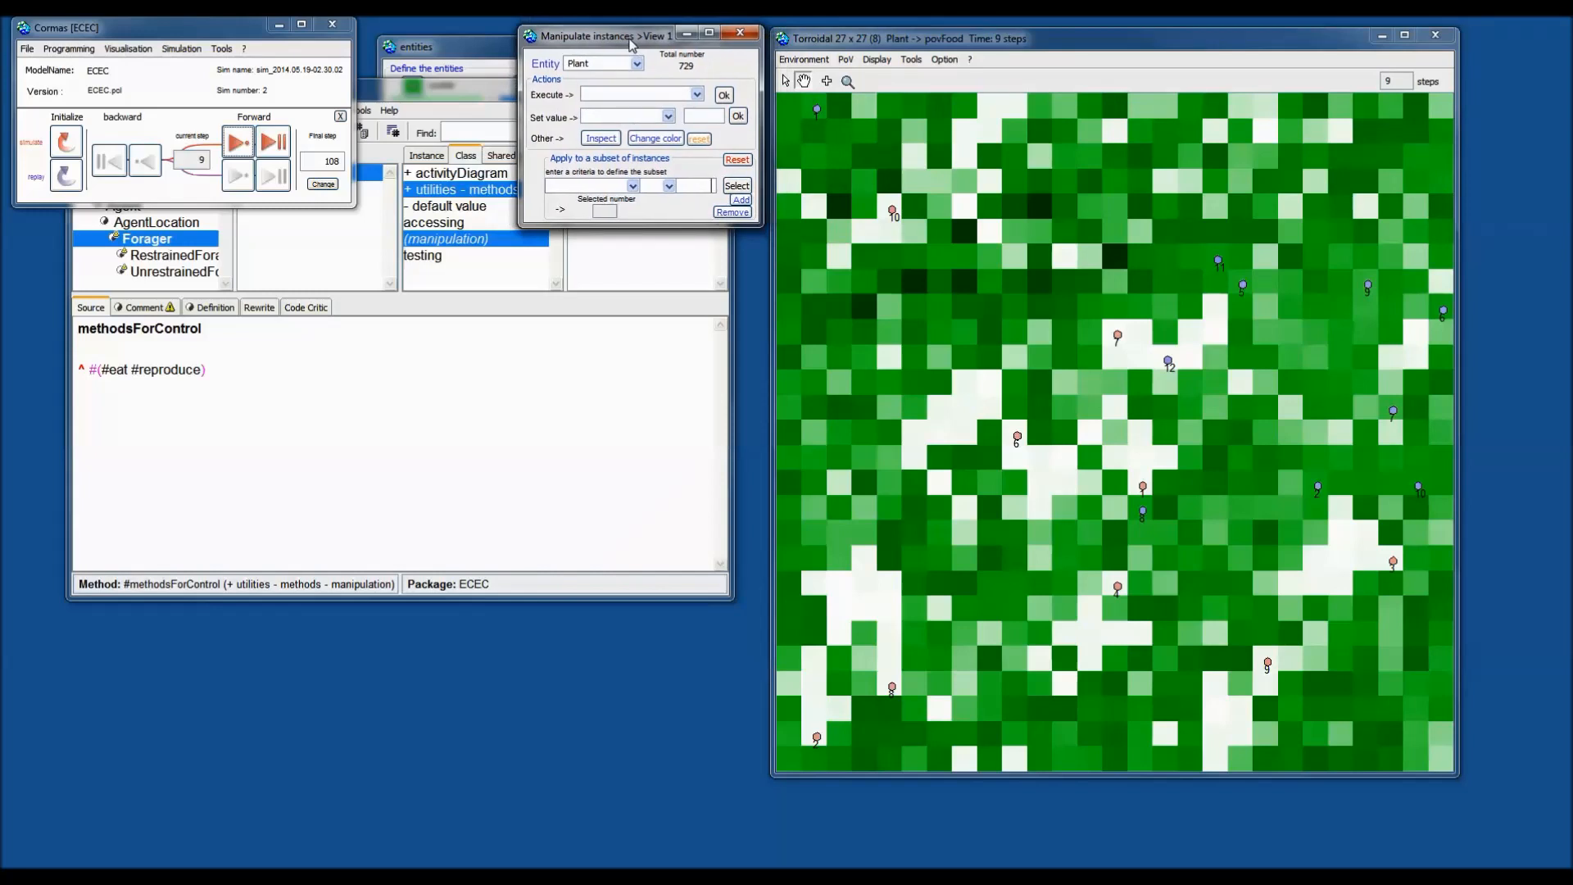
Make all 20 foragers execute eat at once, briefly trying reproduce first.
{"action": "left_click", "coordinate": [636, 63]}
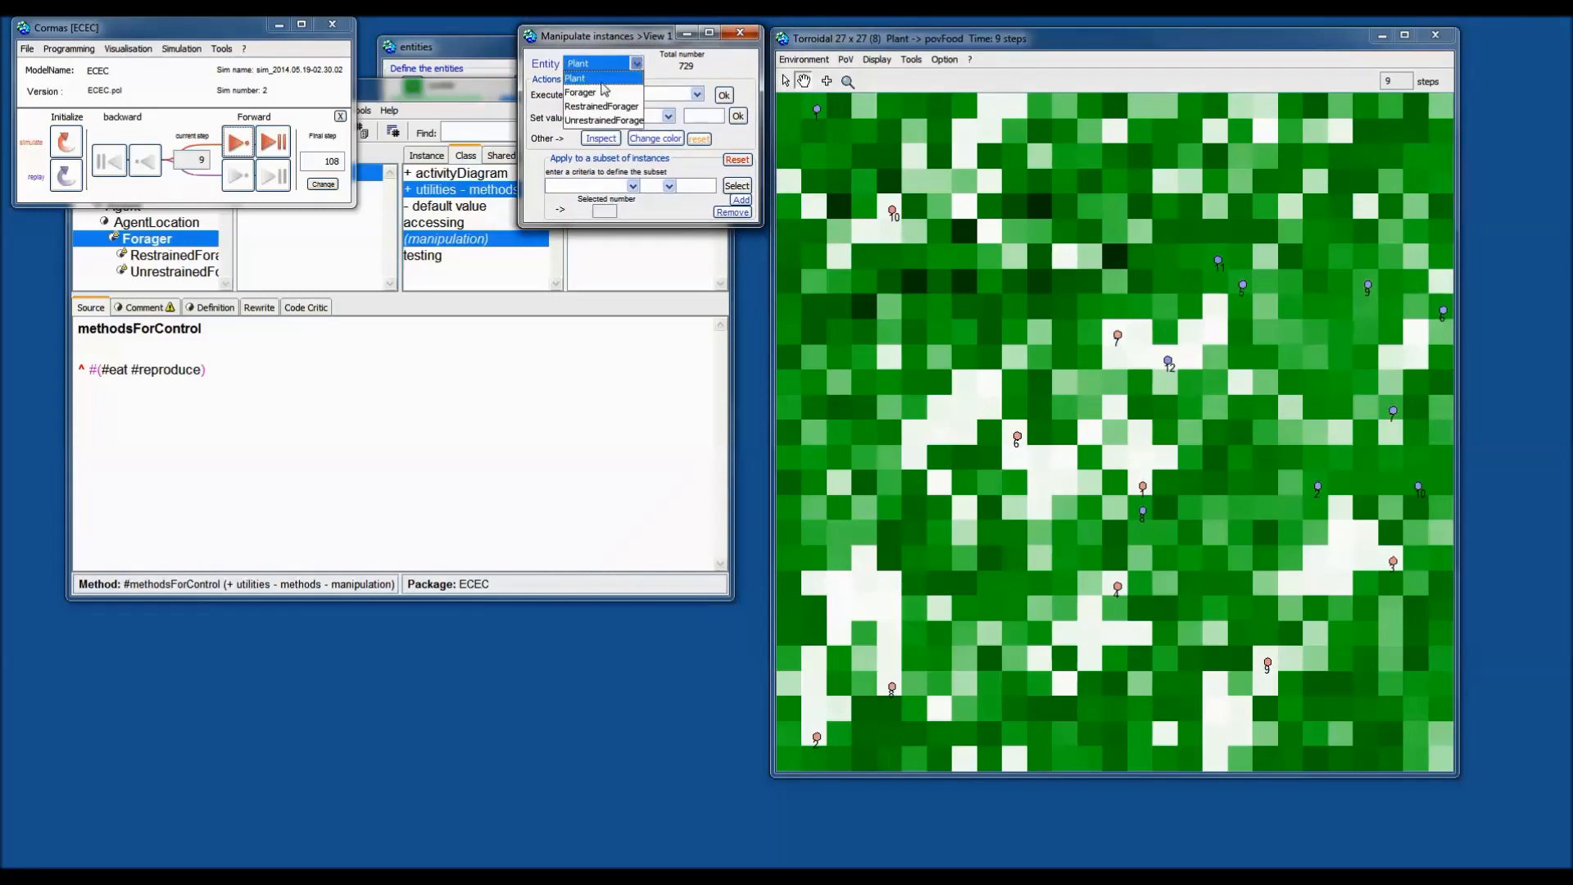
{"action": "left_click", "coordinate": [604, 91]}
{"action": "left_click", "coordinate": [640, 97]}
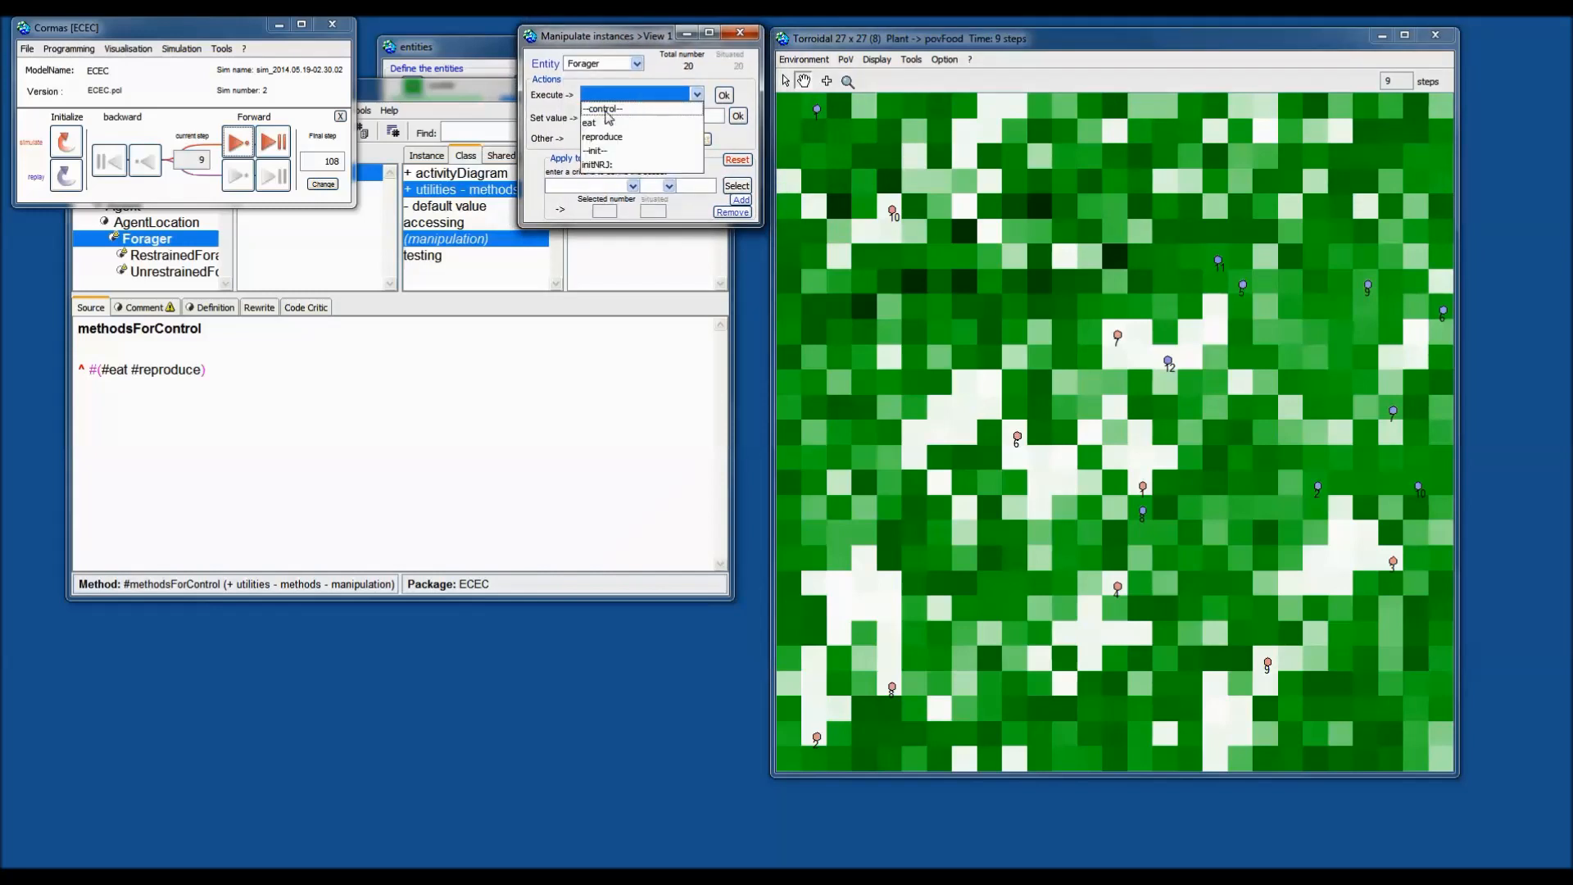
{"action": "left_click", "coordinate": [593, 123]}
{"action": "left_click", "coordinate": [625, 97]}
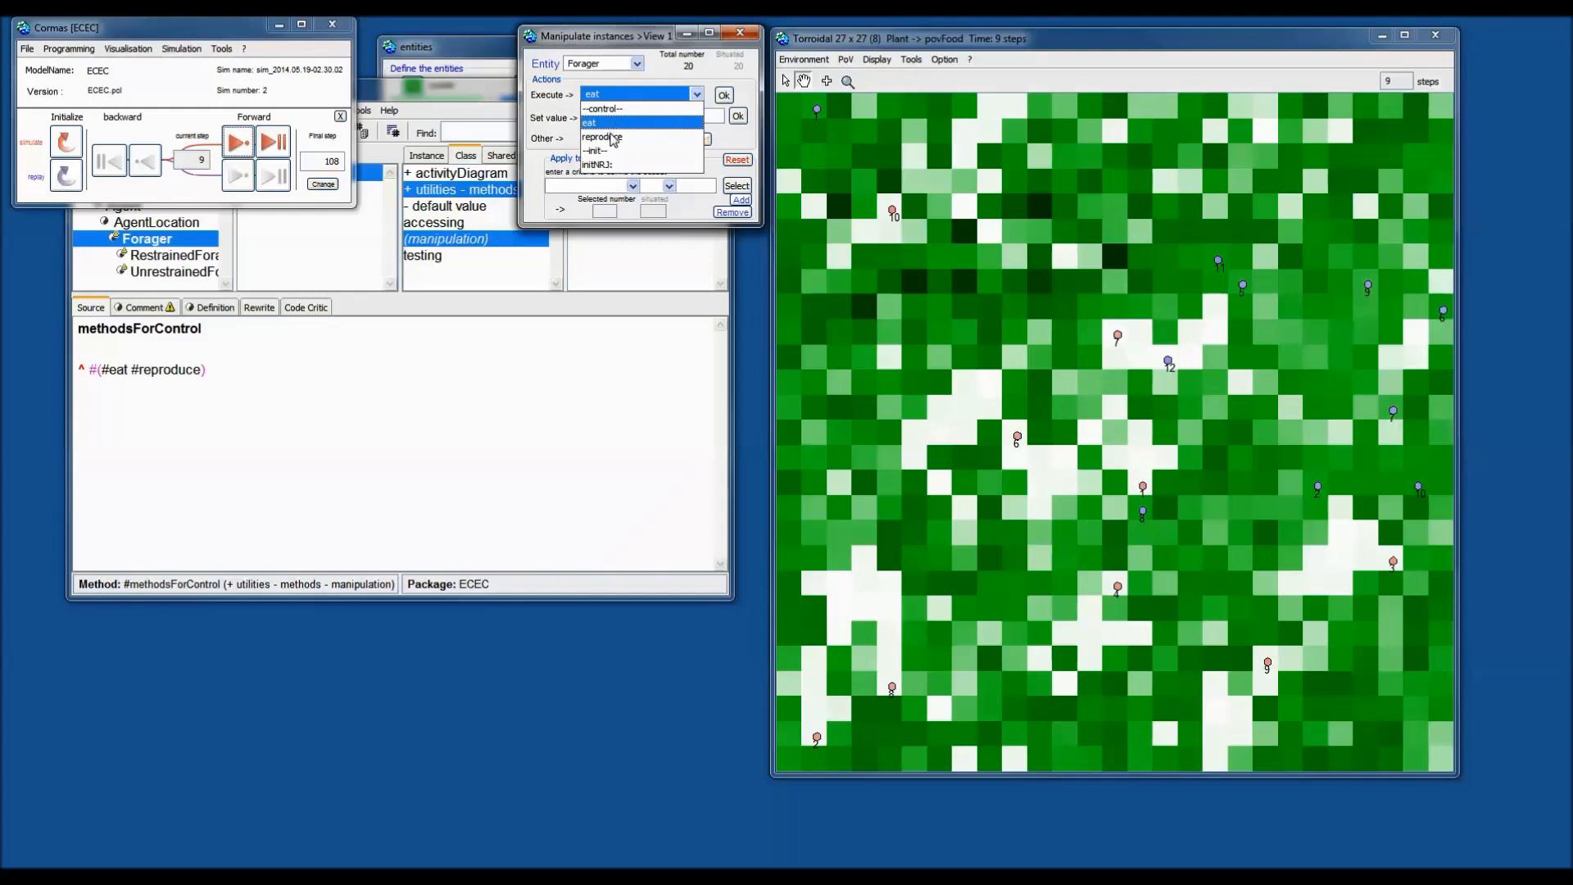
{"action": "left_click", "coordinate": [611, 136]}
{"action": "left_click", "coordinate": [615, 94]}
{"action": "left_click", "coordinate": [611, 127]}
{"action": "left_click", "coordinate": [724, 95]}
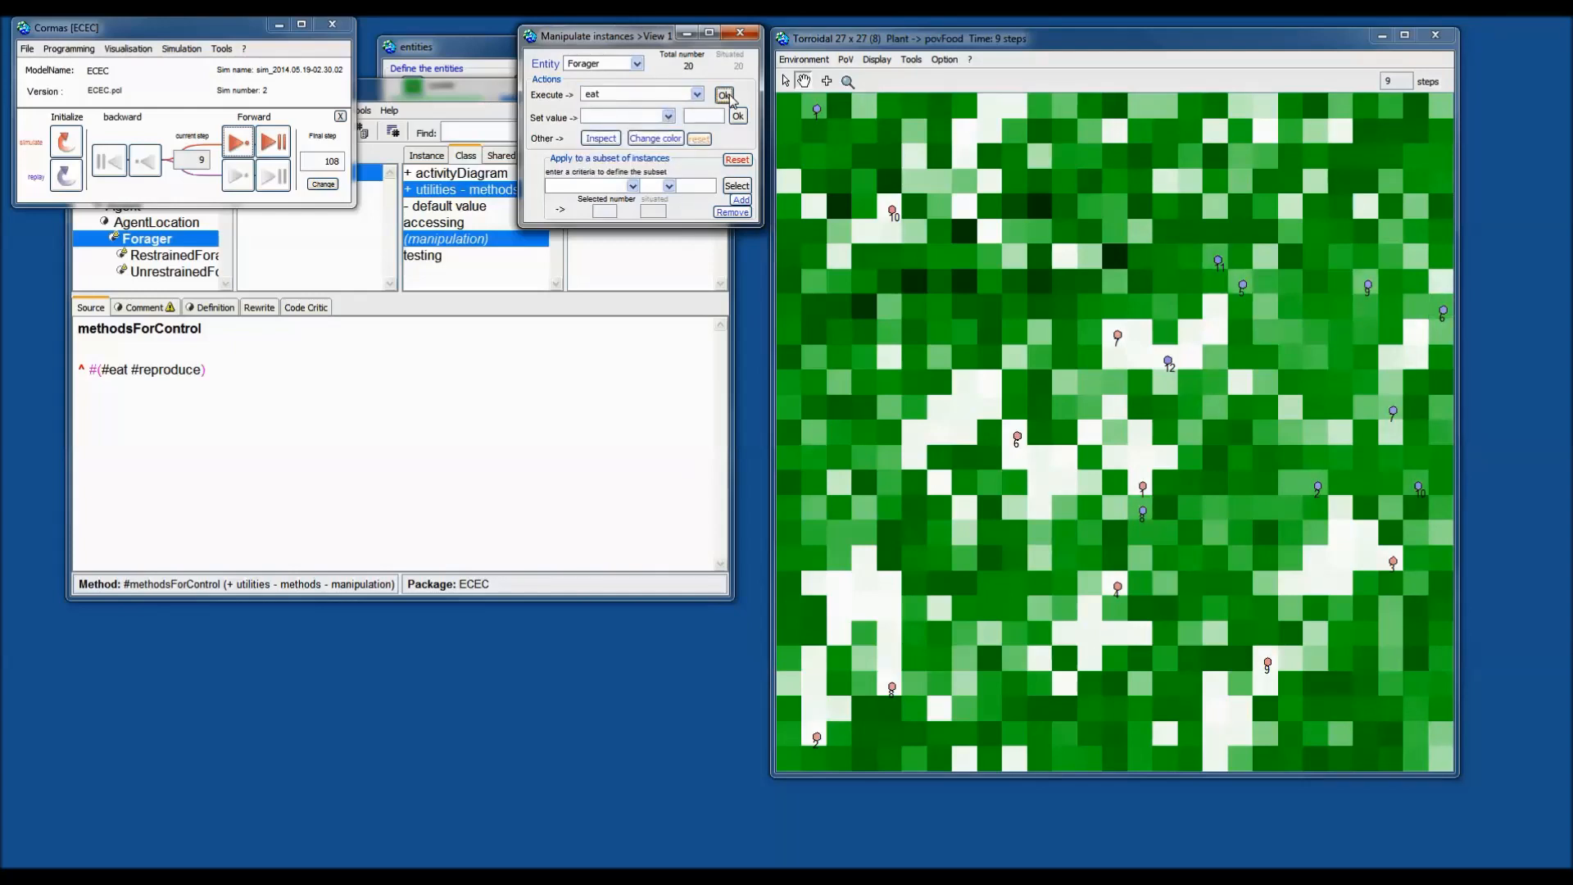
Switch the manipulated entity to Plant and open its action list.
{"action": "left_click", "coordinate": [591, 66]}
{"action": "left_click", "coordinate": [599, 90]}
{"action": "left_click", "coordinate": [600, 93]}
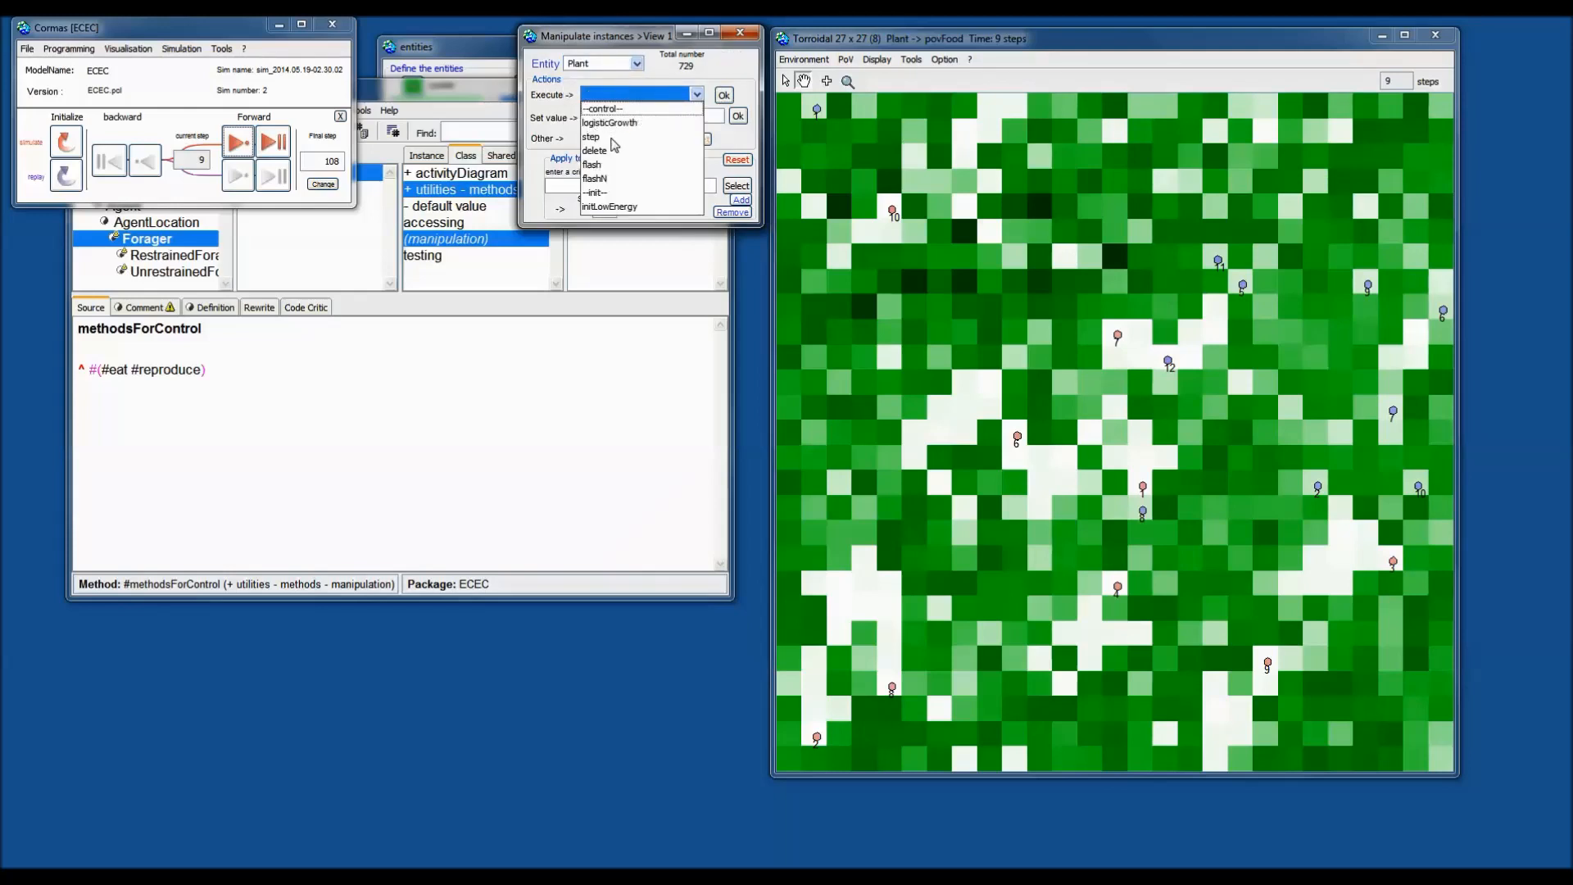
Run the step action on all plants four times.
{"action": "left_click", "coordinate": [609, 143]}
{"action": "left_click", "coordinate": [724, 95]}
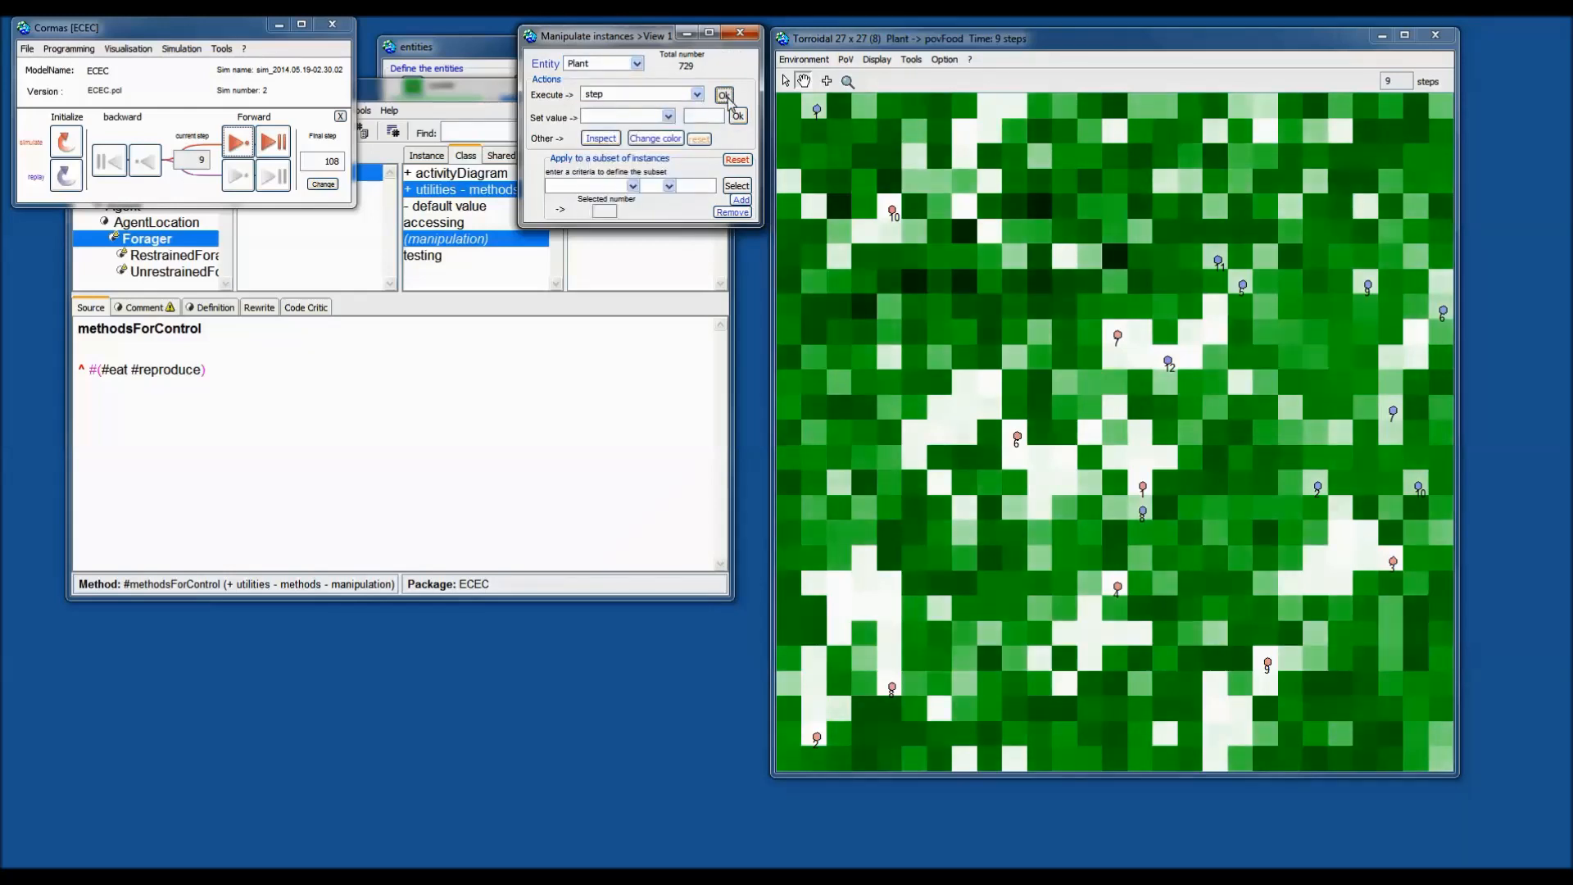
{"action": "left_click", "coordinate": [726, 97]}
{"action": "left_click", "coordinate": [726, 98]}
{"action": "left_click", "coordinate": [725, 98]}
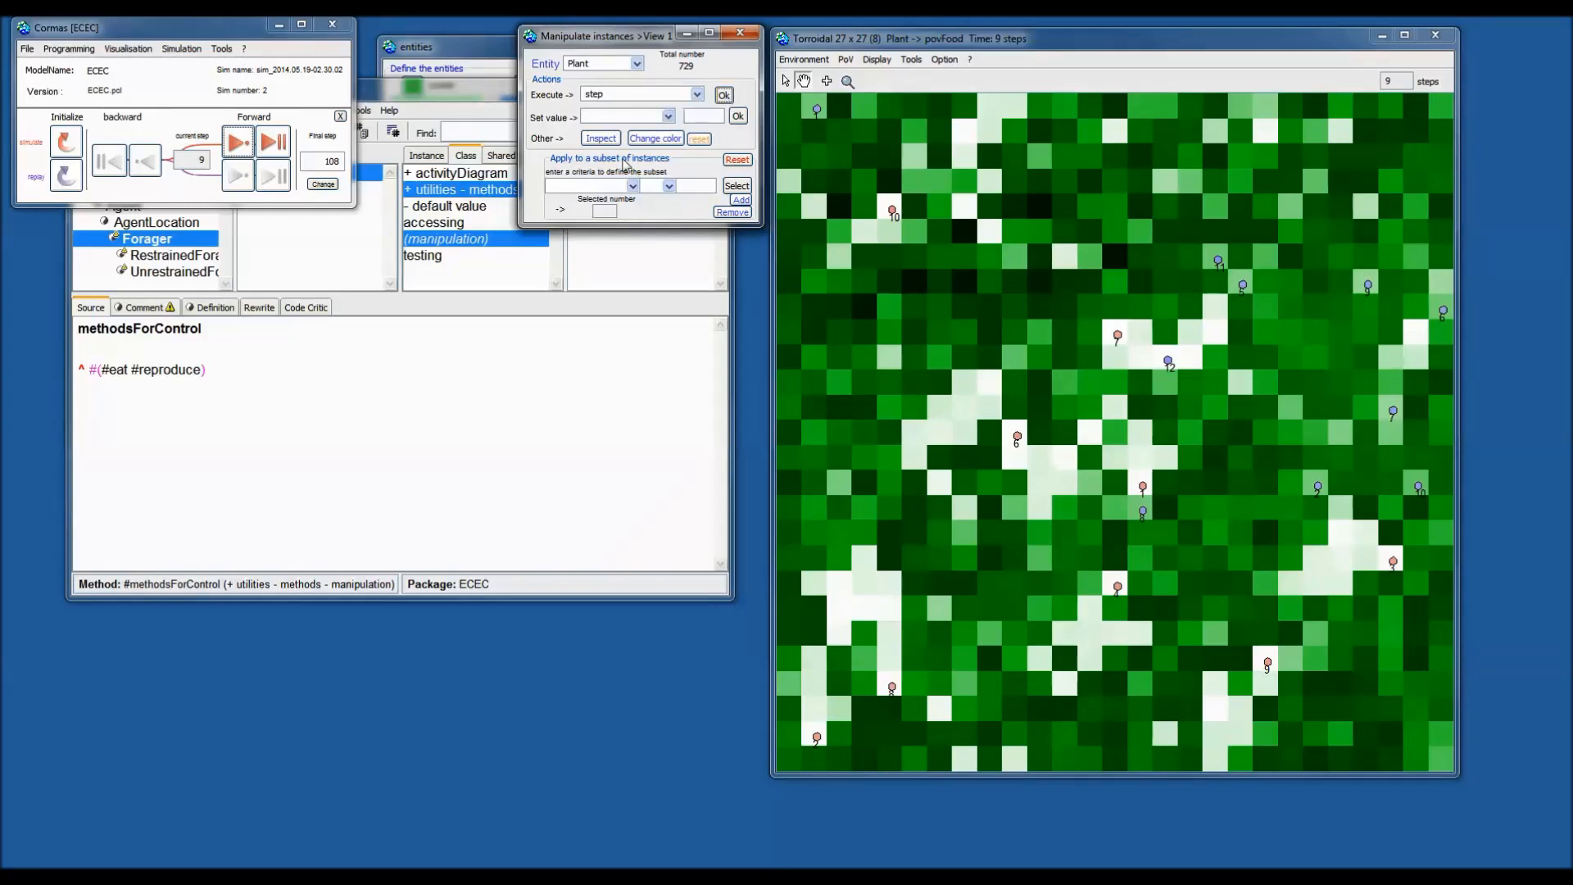
Inspect a plant cell, view and close the plant energy histogram, then open subset criteria.
{"action": "left_click", "coordinate": [632, 187]}
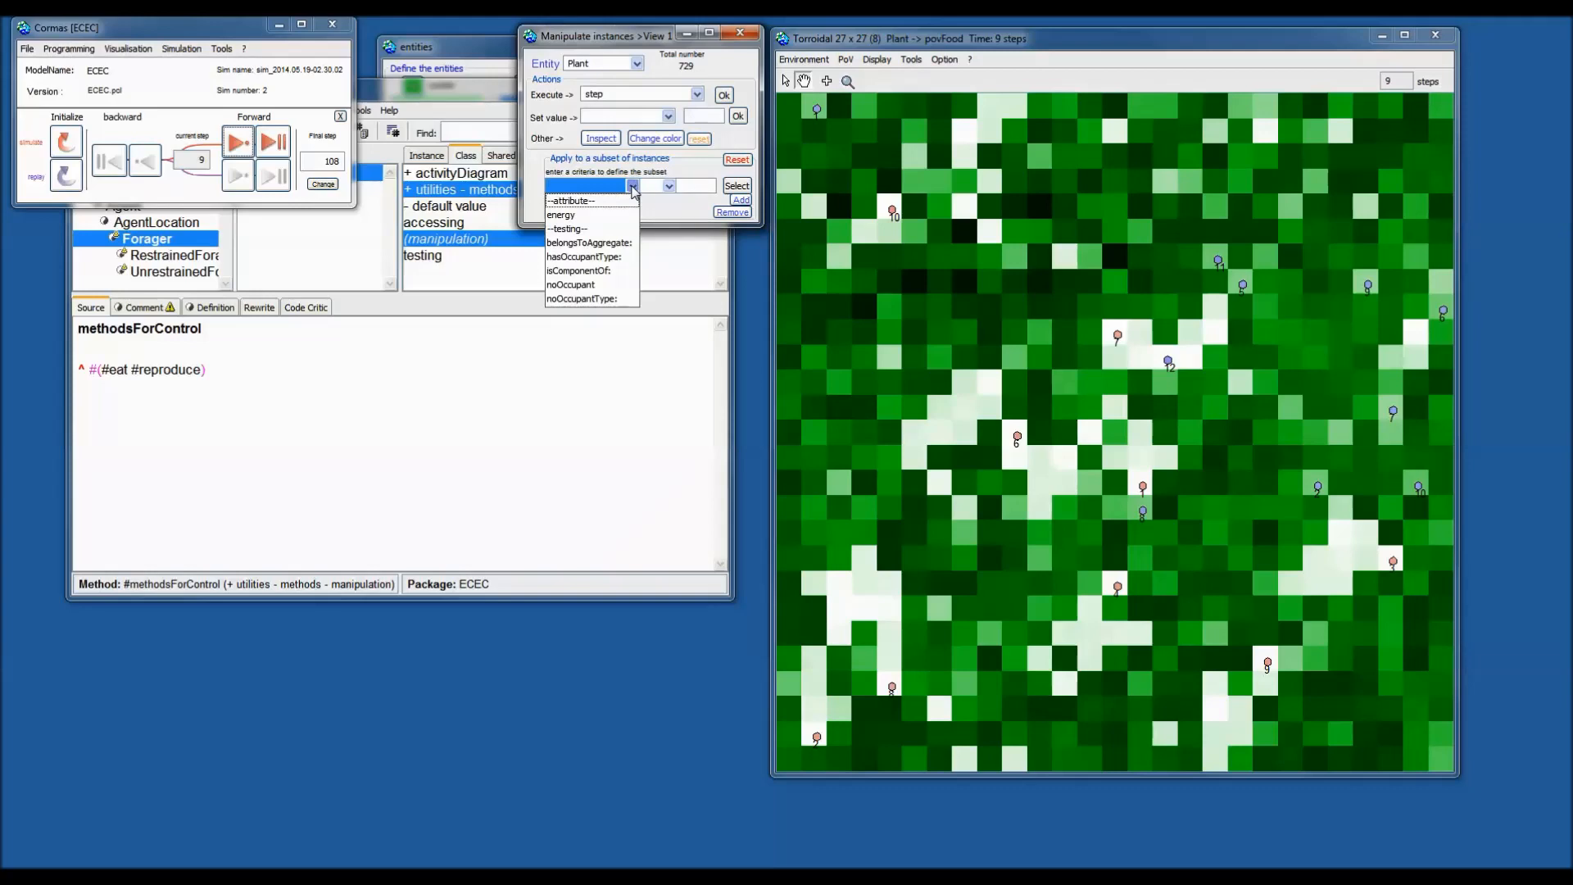
{"action": "left_click", "coordinate": [633, 187]}
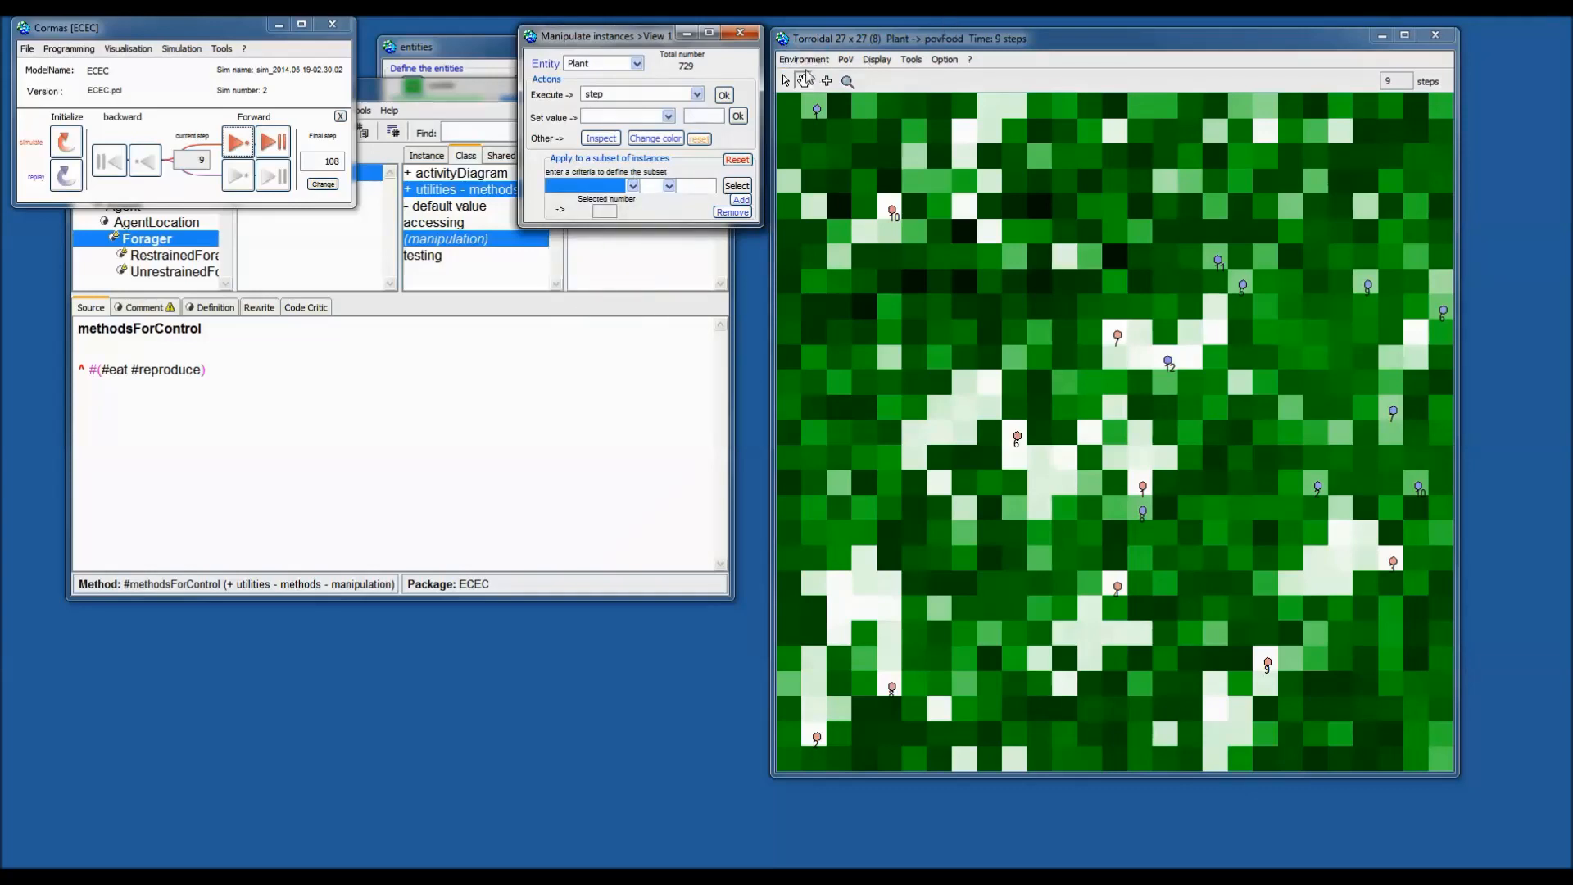
{"action": "left_click", "coordinate": [805, 79]}
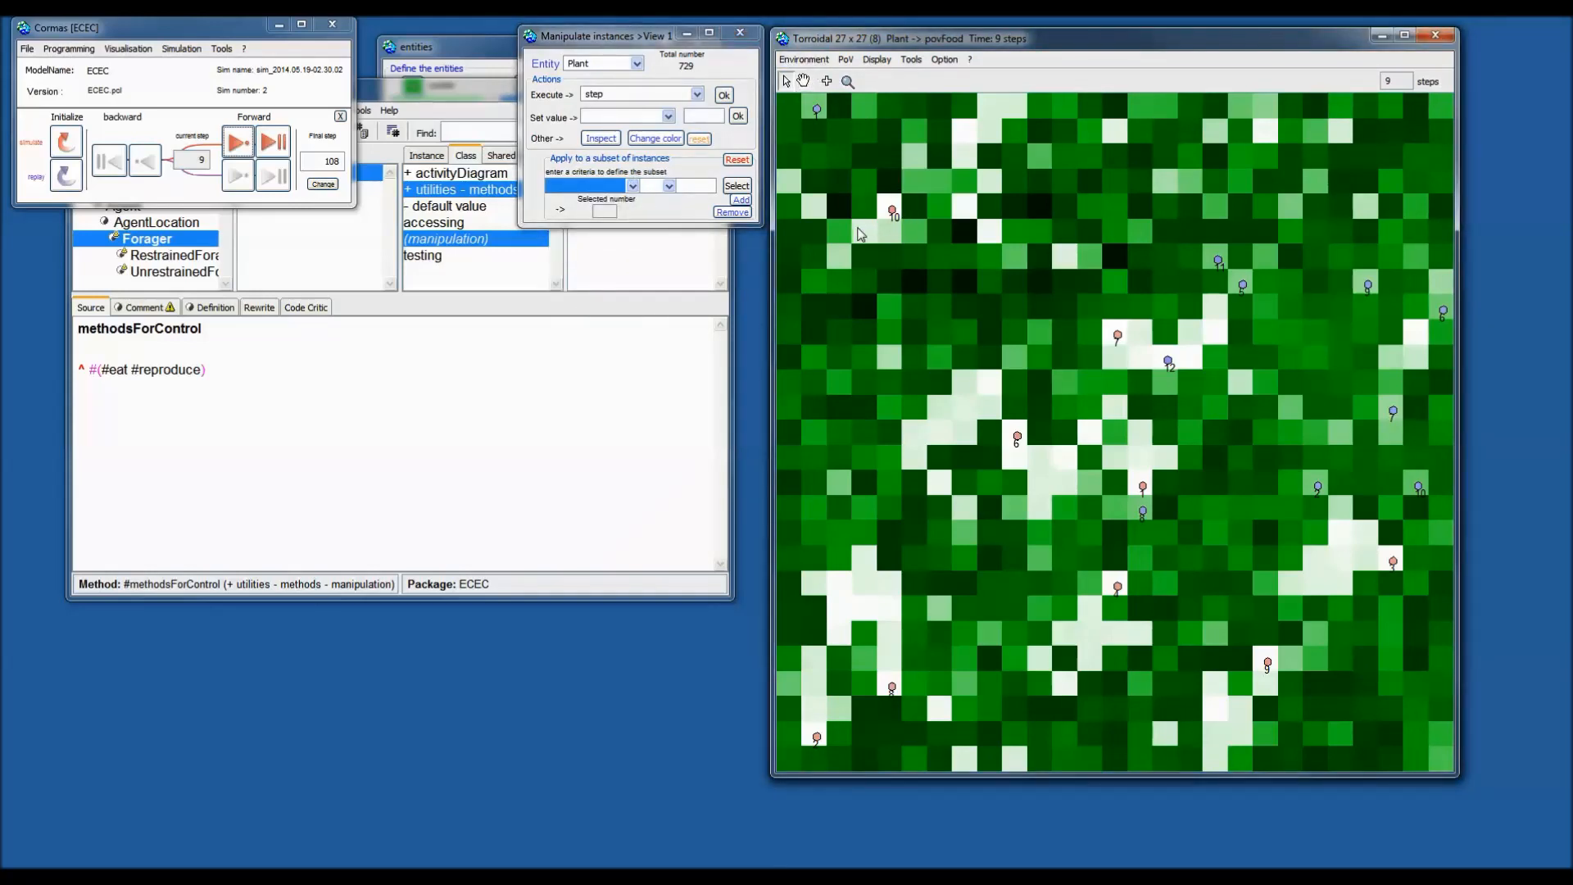
{"action": "double_click", "coordinate": [871, 237]}
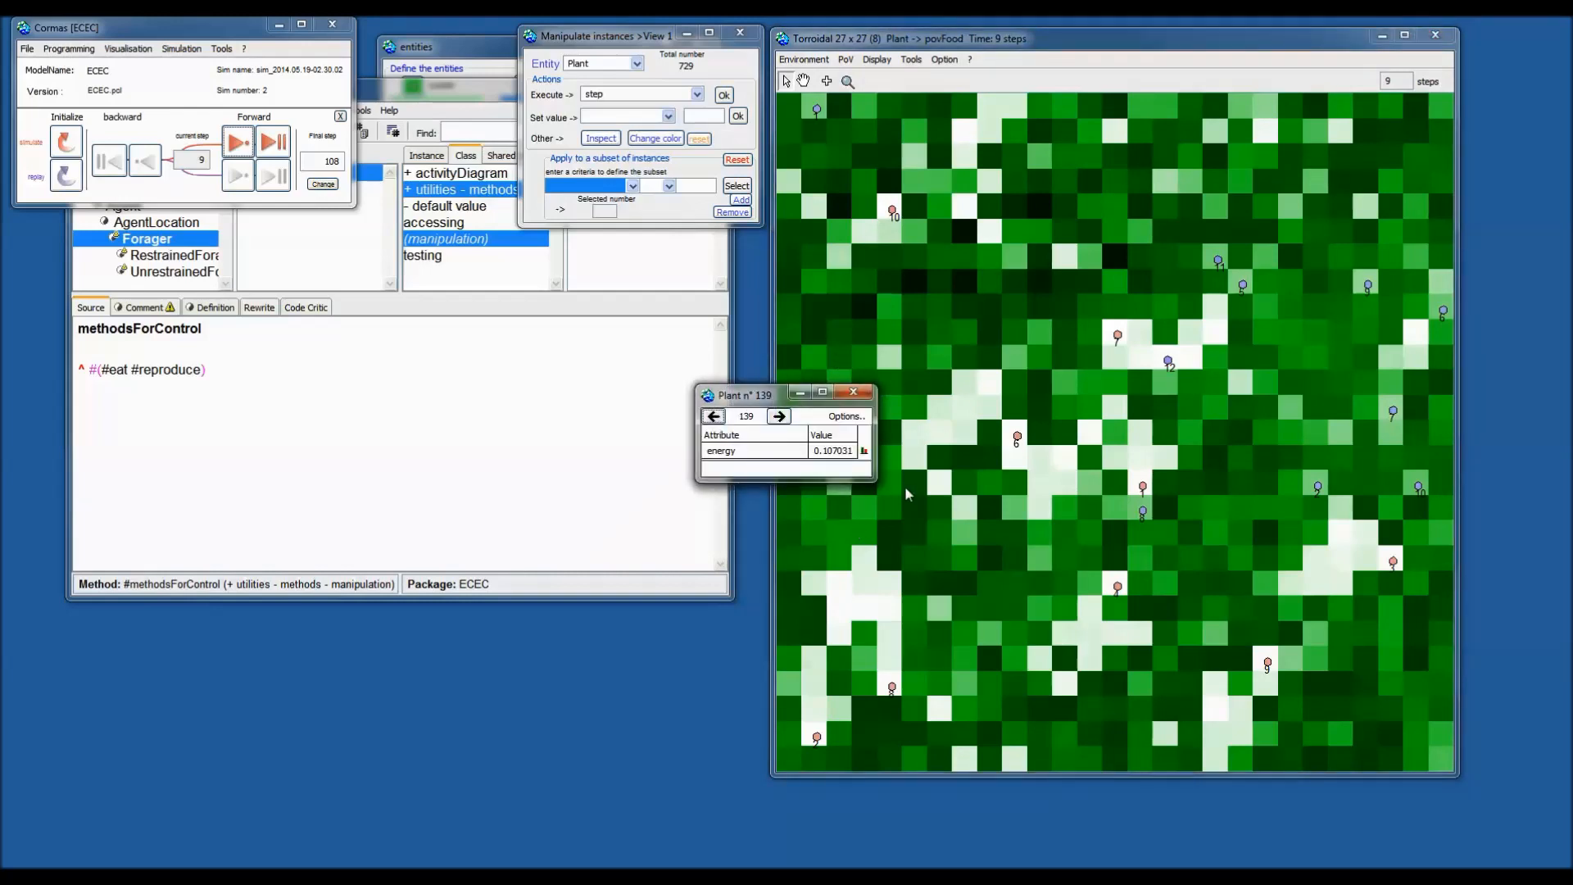
{"action": "left_click", "coordinate": [863, 450]}
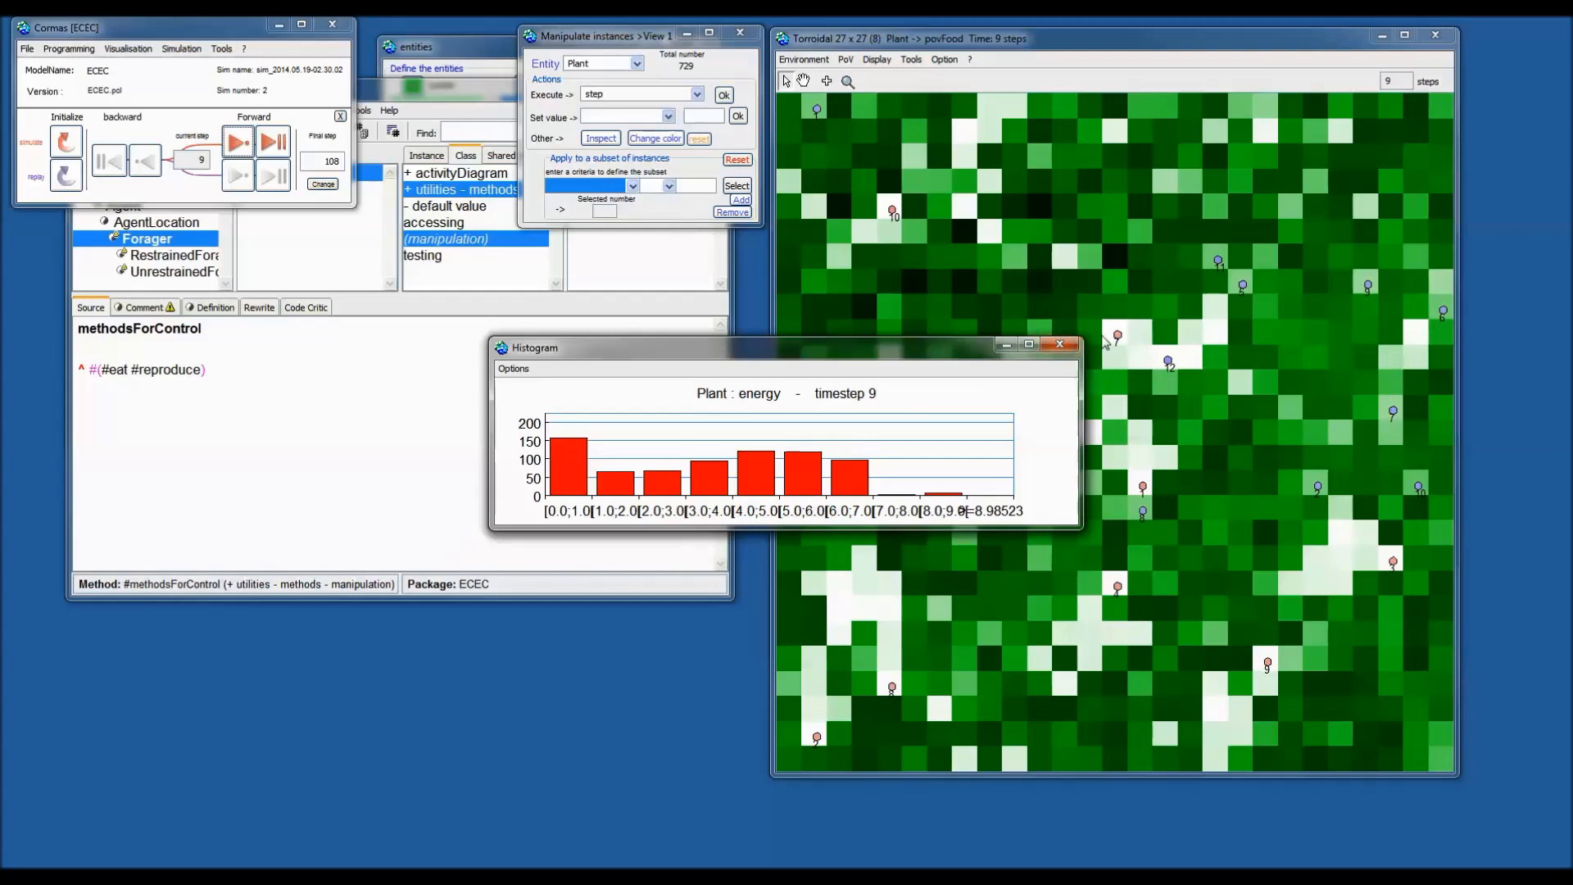
{"action": "left_click", "coordinate": [1060, 344]}
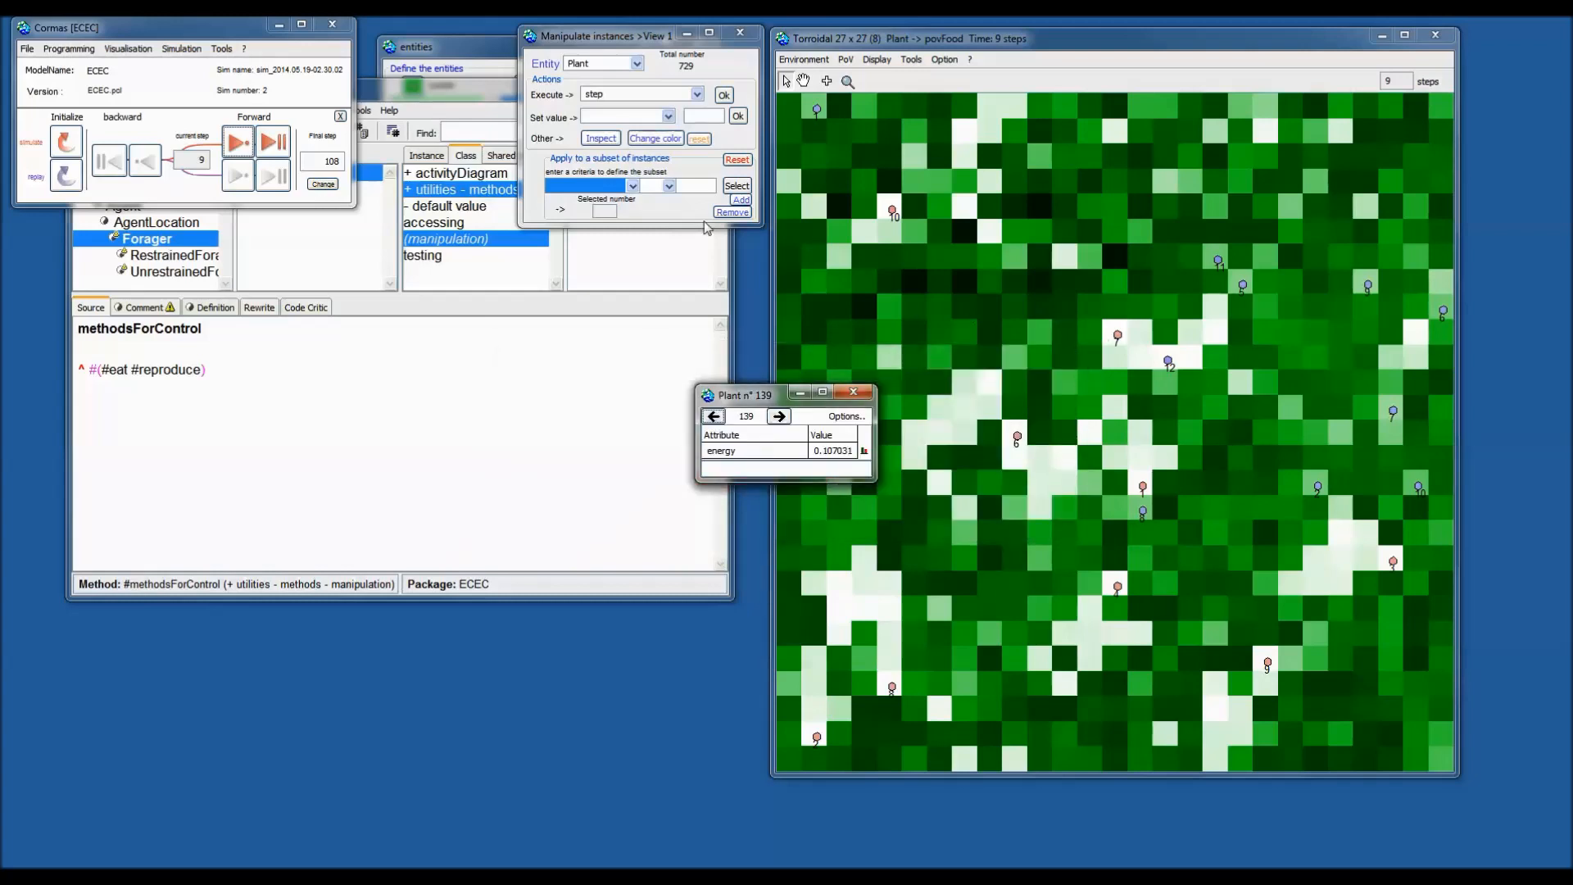
{"action": "left_click", "coordinate": [621, 189]}
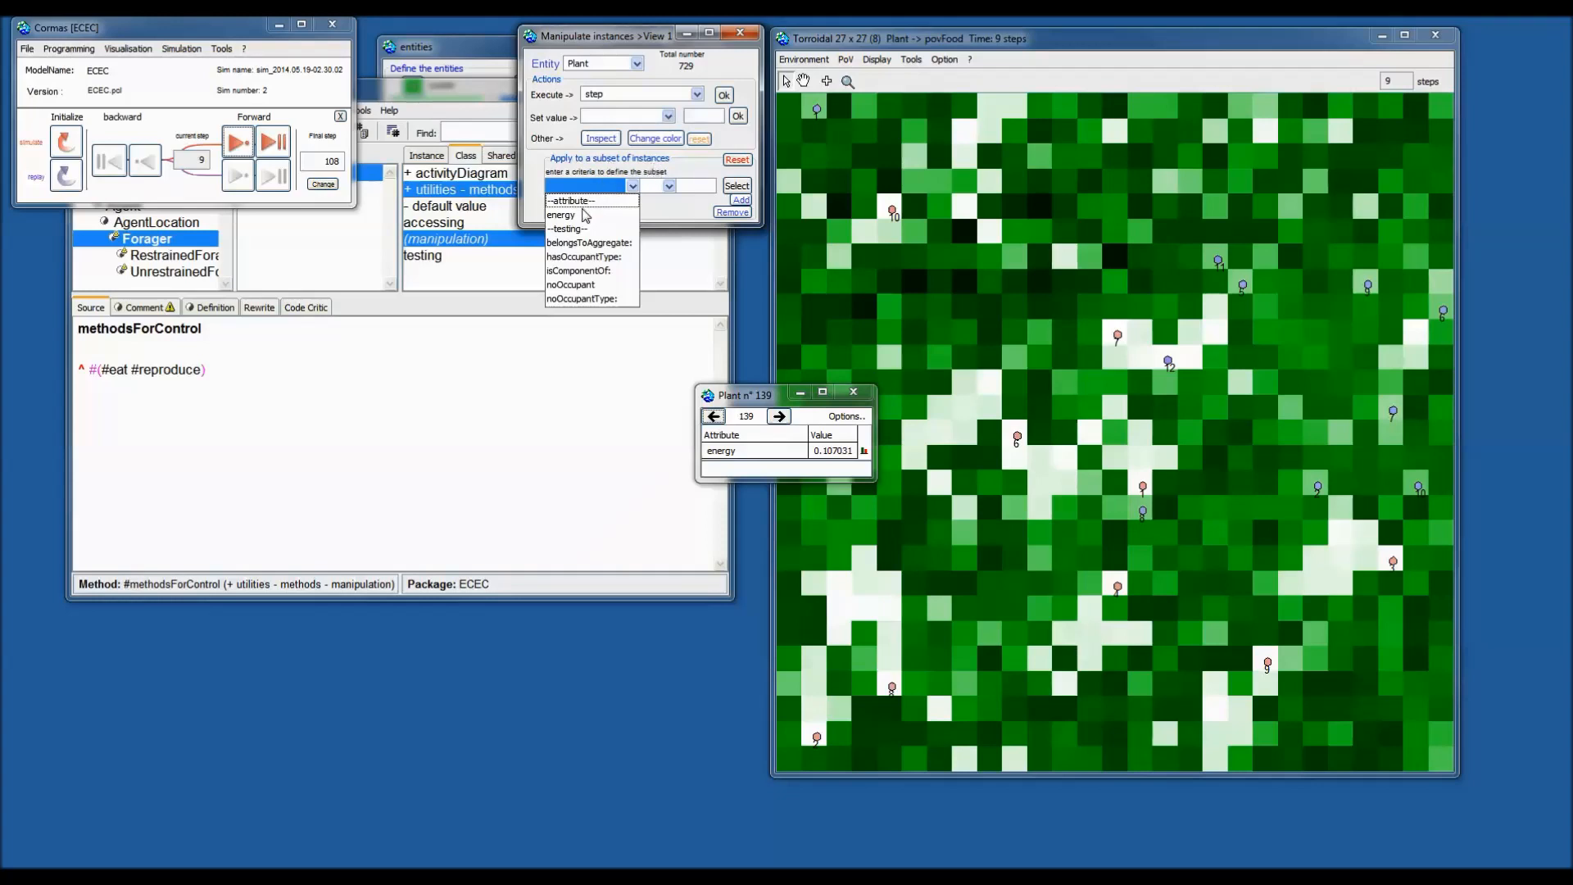
Select the plants with energy > 4.
{"action": "left_click", "coordinate": [565, 215]}
{"action": "left_click", "coordinate": [660, 187]}
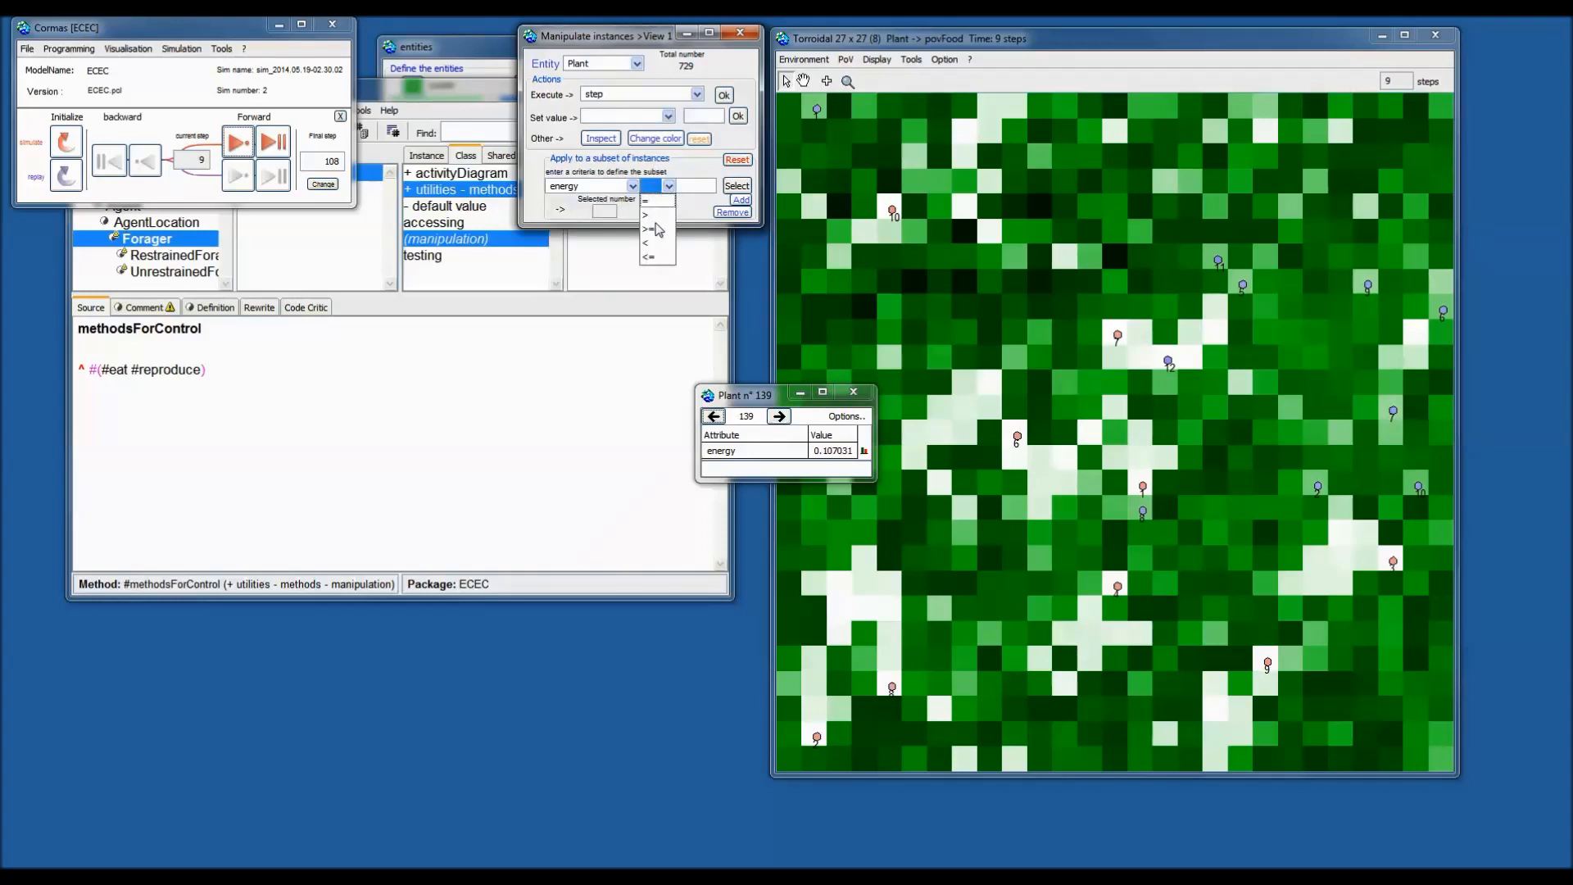
{"action": "left_click", "coordinate": [652, 216]}
{"action": "left_click", "coordinate": [689, 188]}
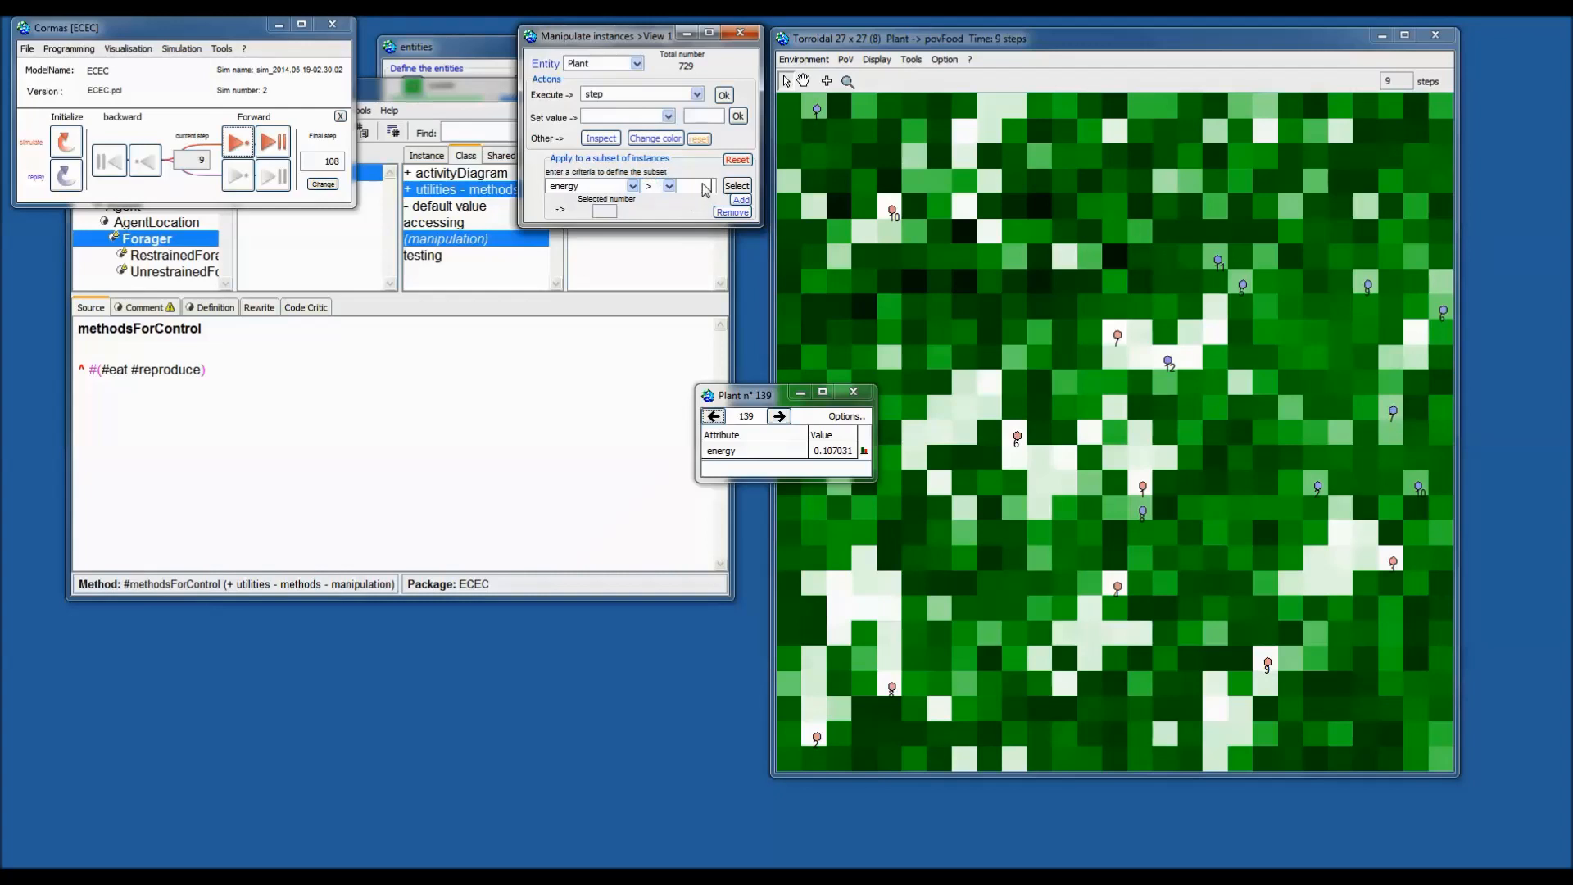
{"action": "type", "text": "4"}
{"action": "left_click", "coordinate": [737, 187]}
Run step five times on the selected plants, then reset the selection.
{"action": "left_click", "coordinate": [726, 96]}
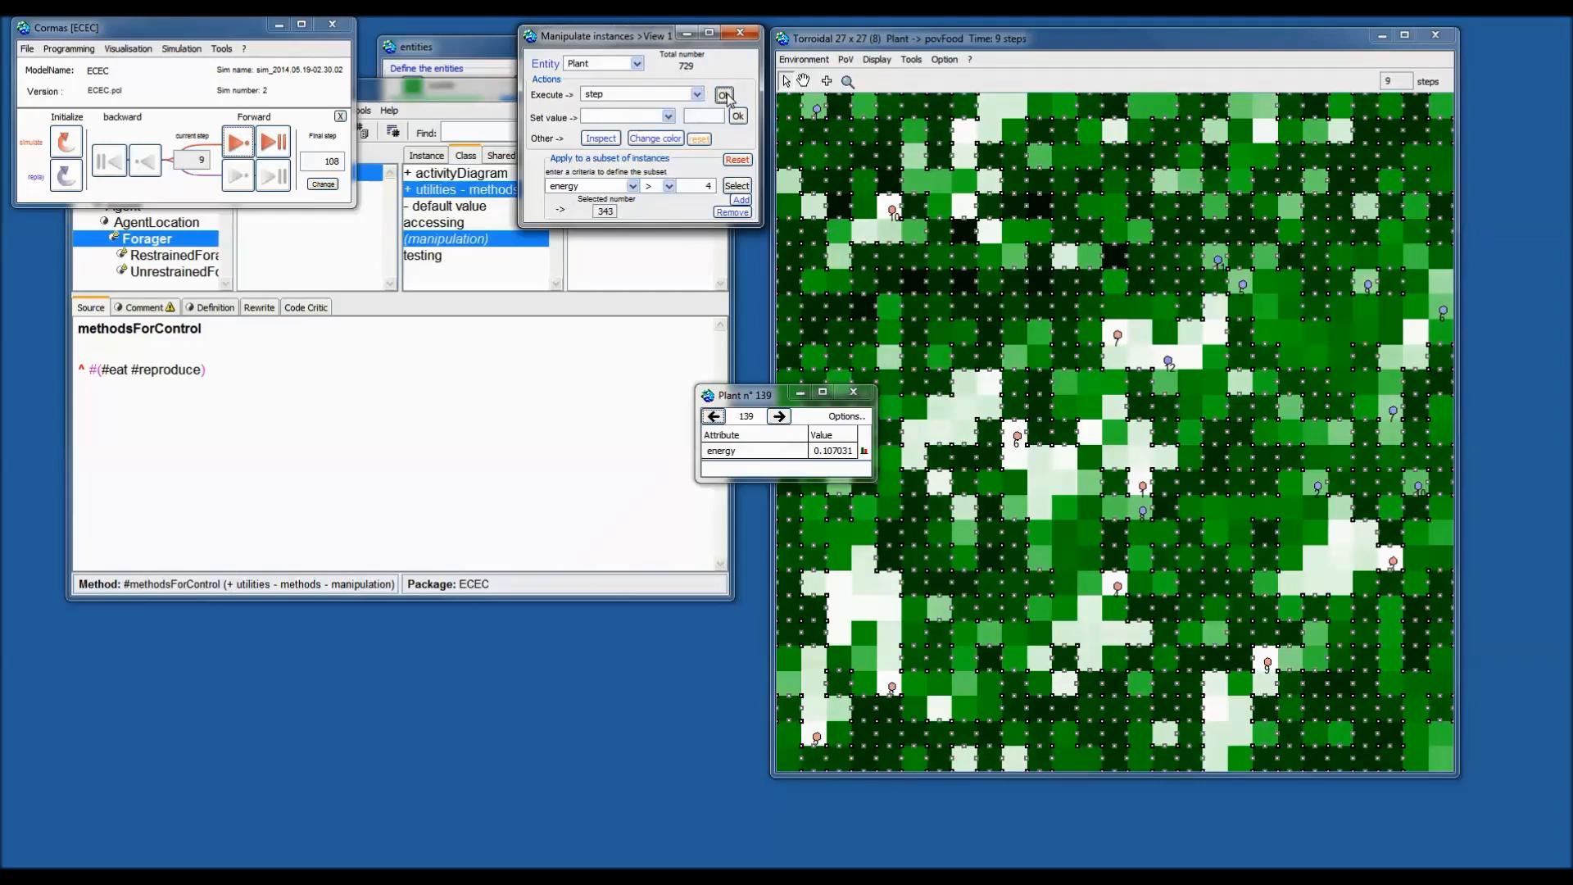
{"action": "left_click", "coordinate": [727, 95]}
{"action": "left_click", "coordinate": [726, 95]}
{"action": "left_click", "coordinate": [727, 95]}
{"action": "left_click", "coordinate": [727, 95]}
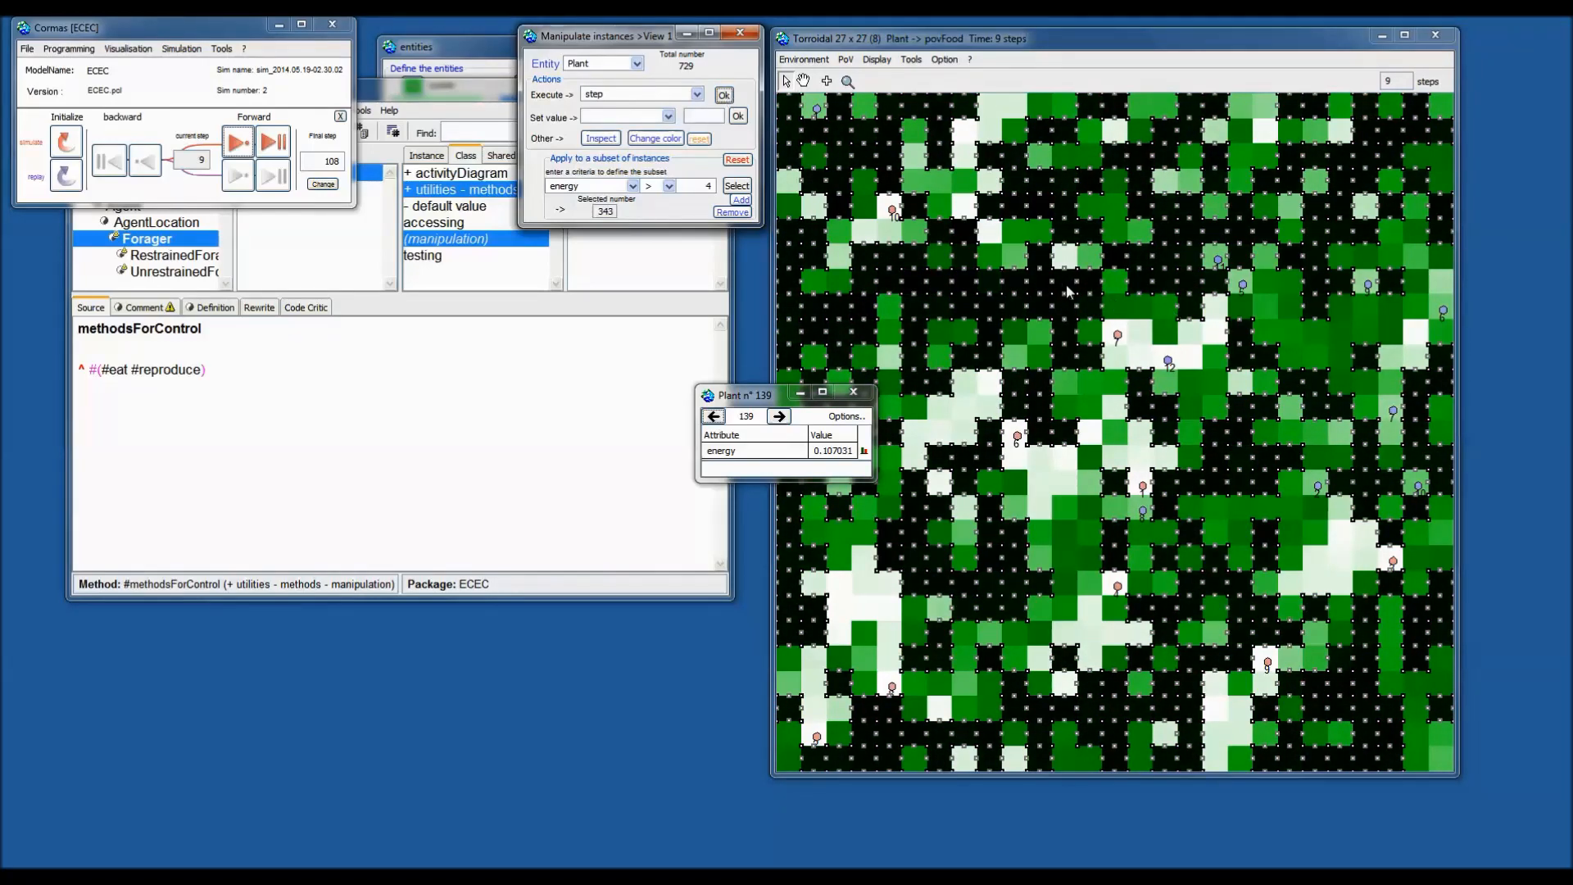
{"action": "left_click", "coordinate": [736, 159]}
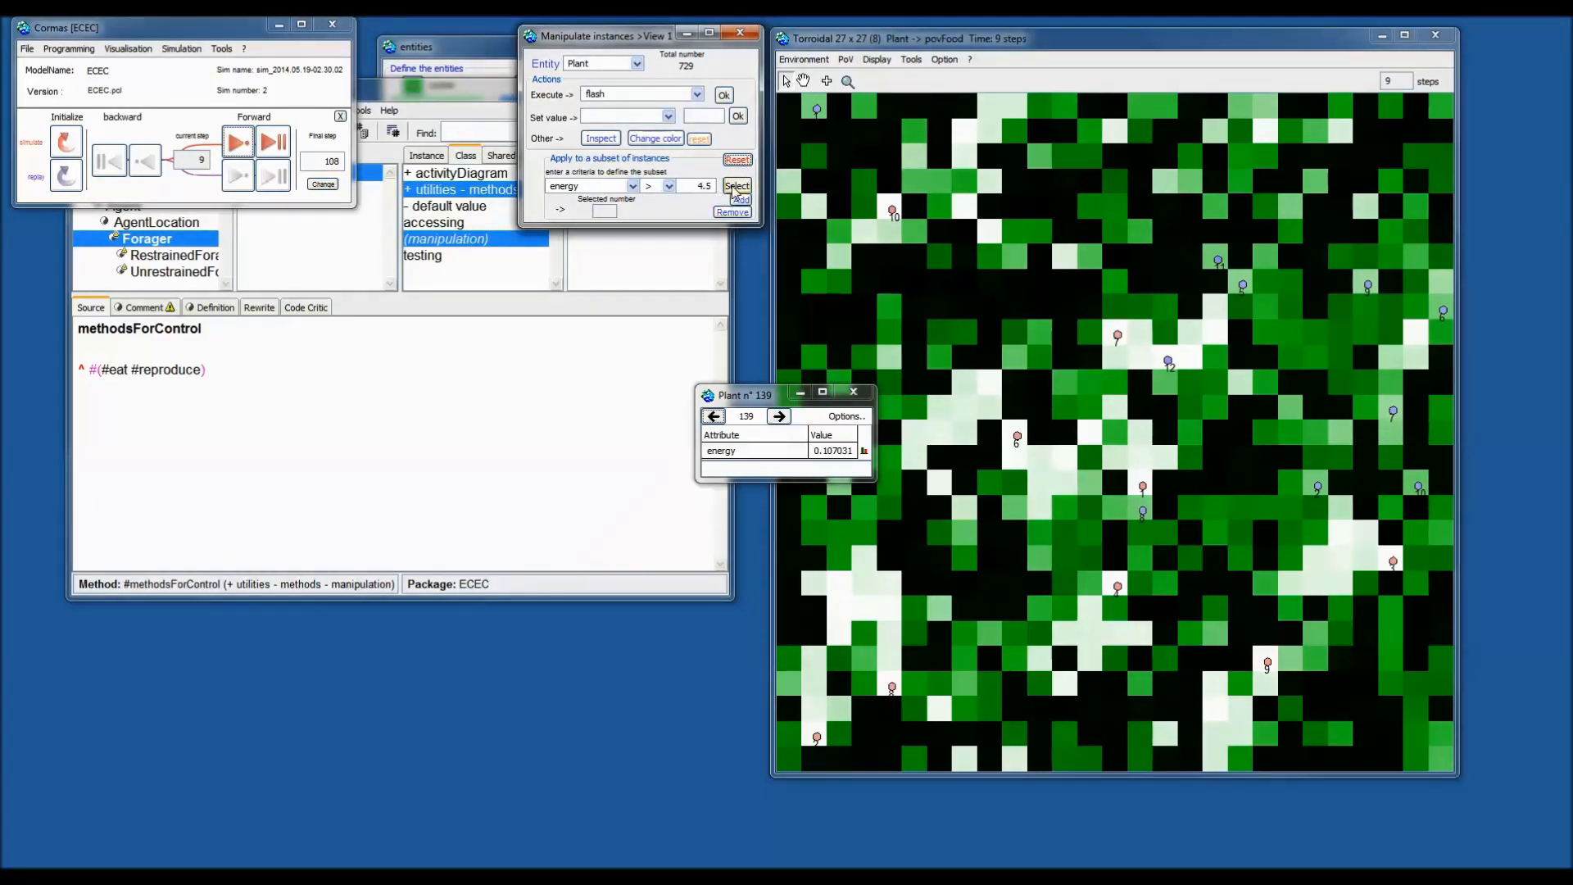
Change the criterion to energy < 0.5 and select those plants.
{"action": "left_click", "coordinate": [735, 186]}
{"action": "left_click", "coordinate": [669, 186]}
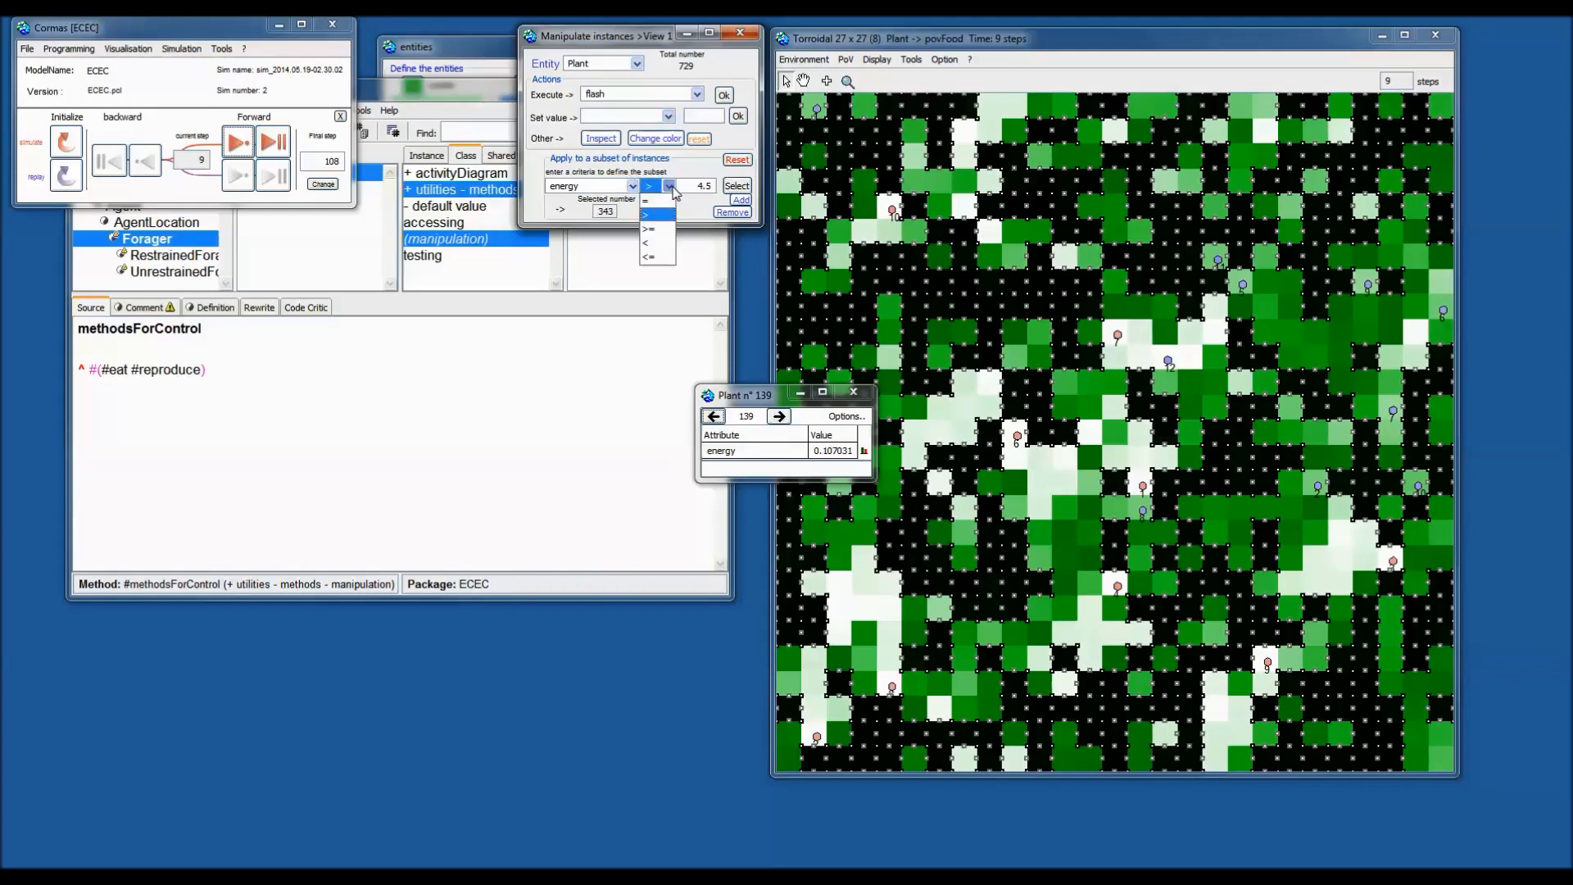
{"action": "left_click", "coordinate": [656, 243]}
{"action": "left_click_drag", "start_coordinate": [704, 189], "coordinate": [675, 187]}
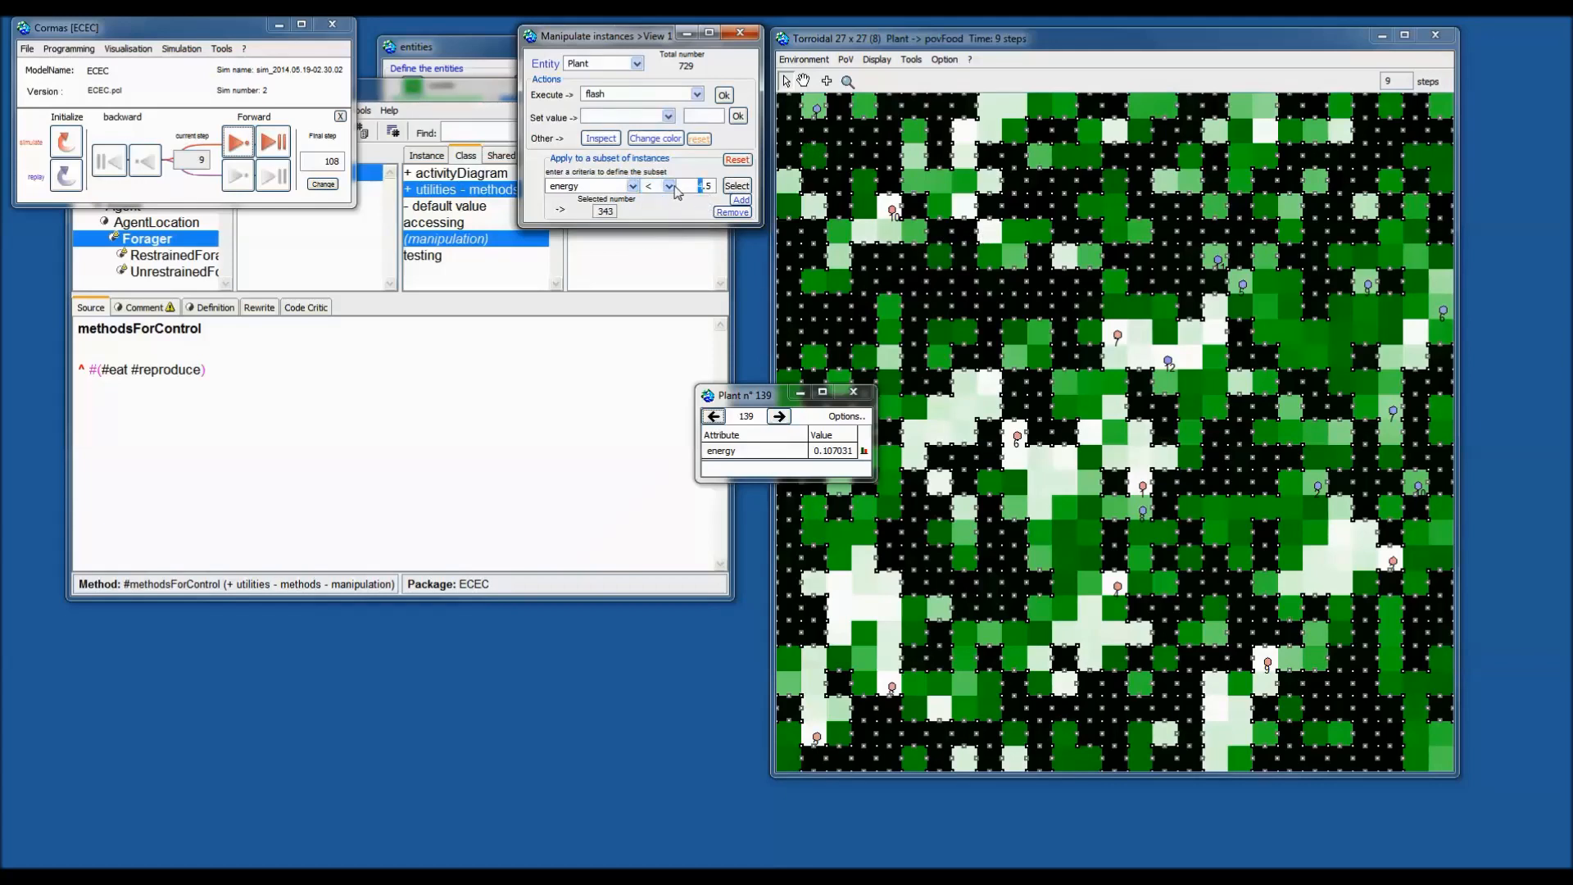
{"action": "type", "text": "0"}
{"action": "left_click", "coordinate": [738, 187]}
Raise the threshold to energy < 1 and run step repeatedly on the 156 selected plants.
{"action": "double_click", "coordinate": [702, 187]}
{"action": "type", "text": "1"}
{"action": "left_click", "coordinate": [723, 96]}
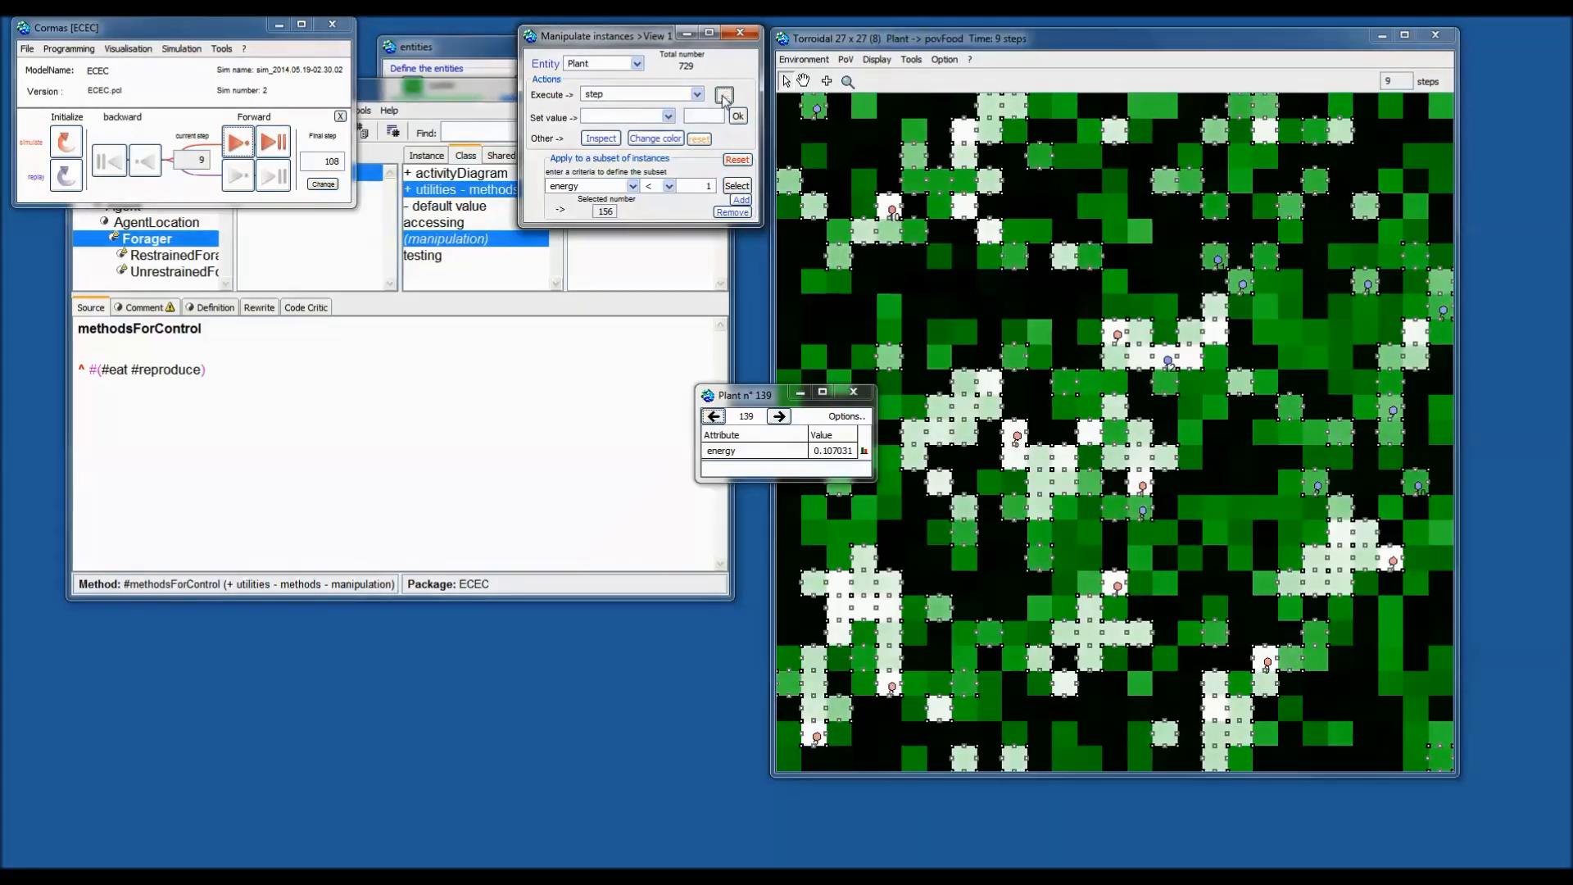
{"action": "left_click", "coordinate": [723, 96]}
{"action": "left_click", "coordinate": [723, 97]}
{"action": "left_click", "coordinate": [724, 97]}
{"action": "left_click", "coordinate": [723, 97]}
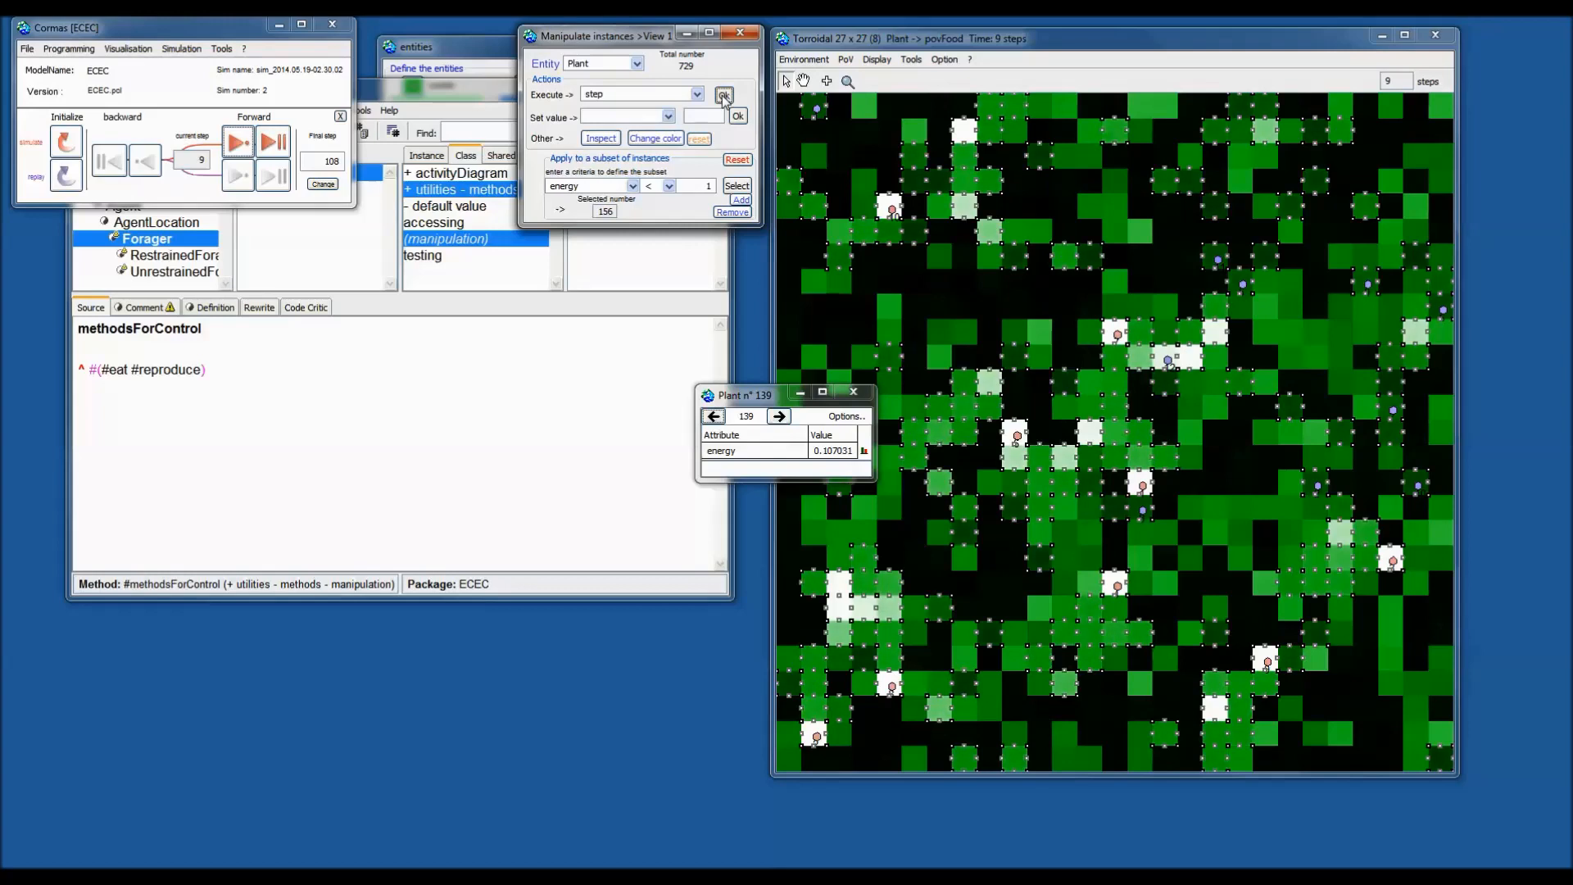
{"action": "left_click", "coordinate": [723, 96]}
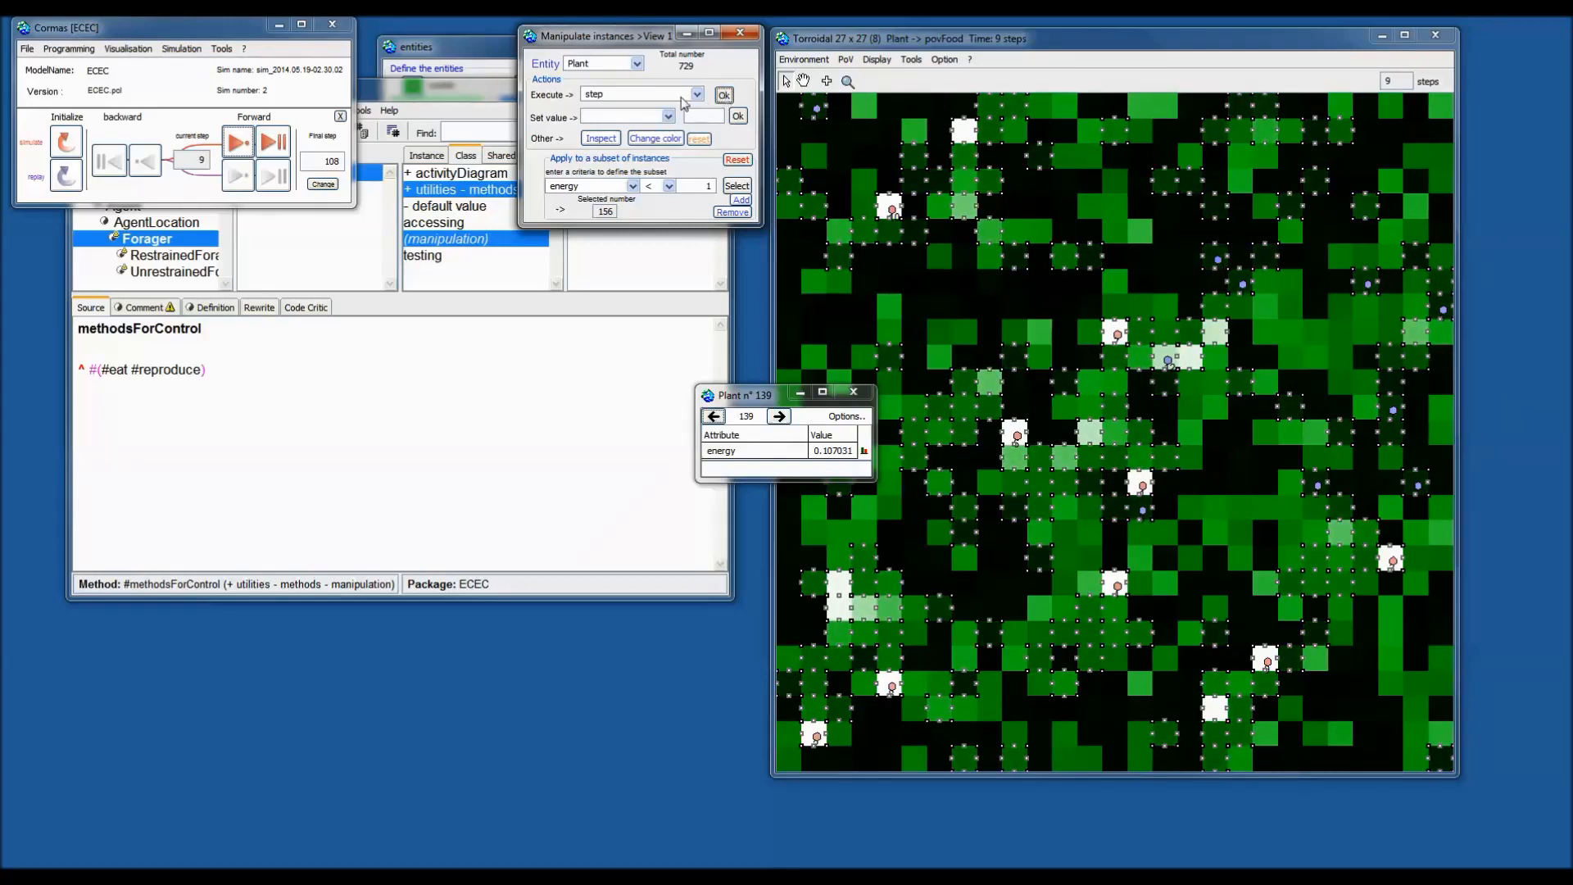
{"action": "left_click", "coordinate": [672, 121]}
{"action": "left_click", "coordinate": [671, 119]}
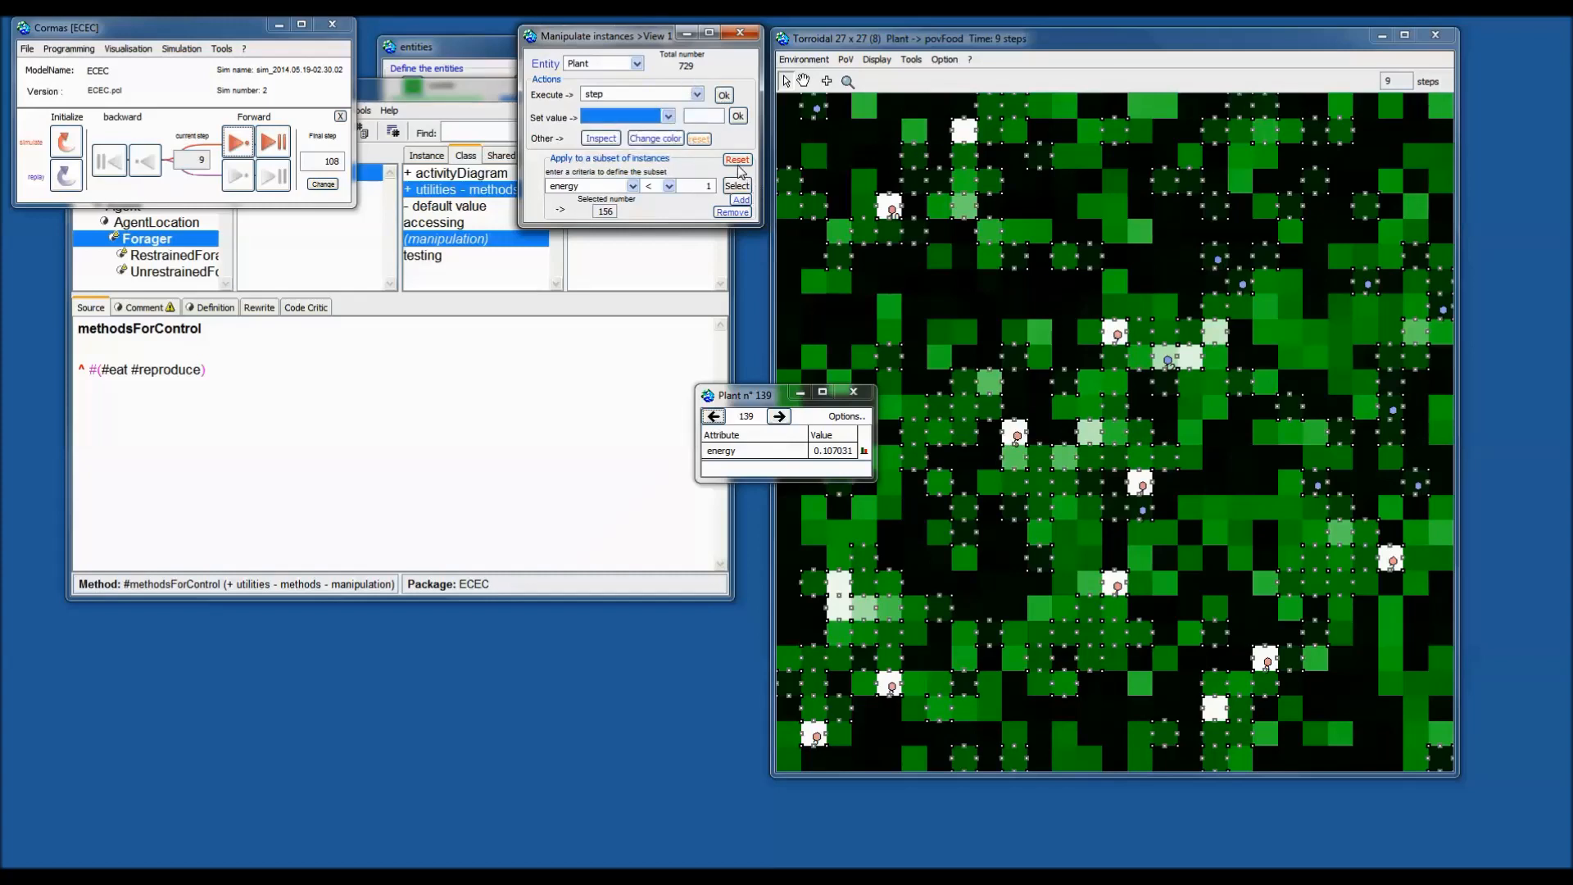
Clear the selection and set every plant's energy to 1, applying it to all.
{"action": "left_click", "coordinate": [736, 160]}
{"action": "left_click", "coordinate": [669, 117]}
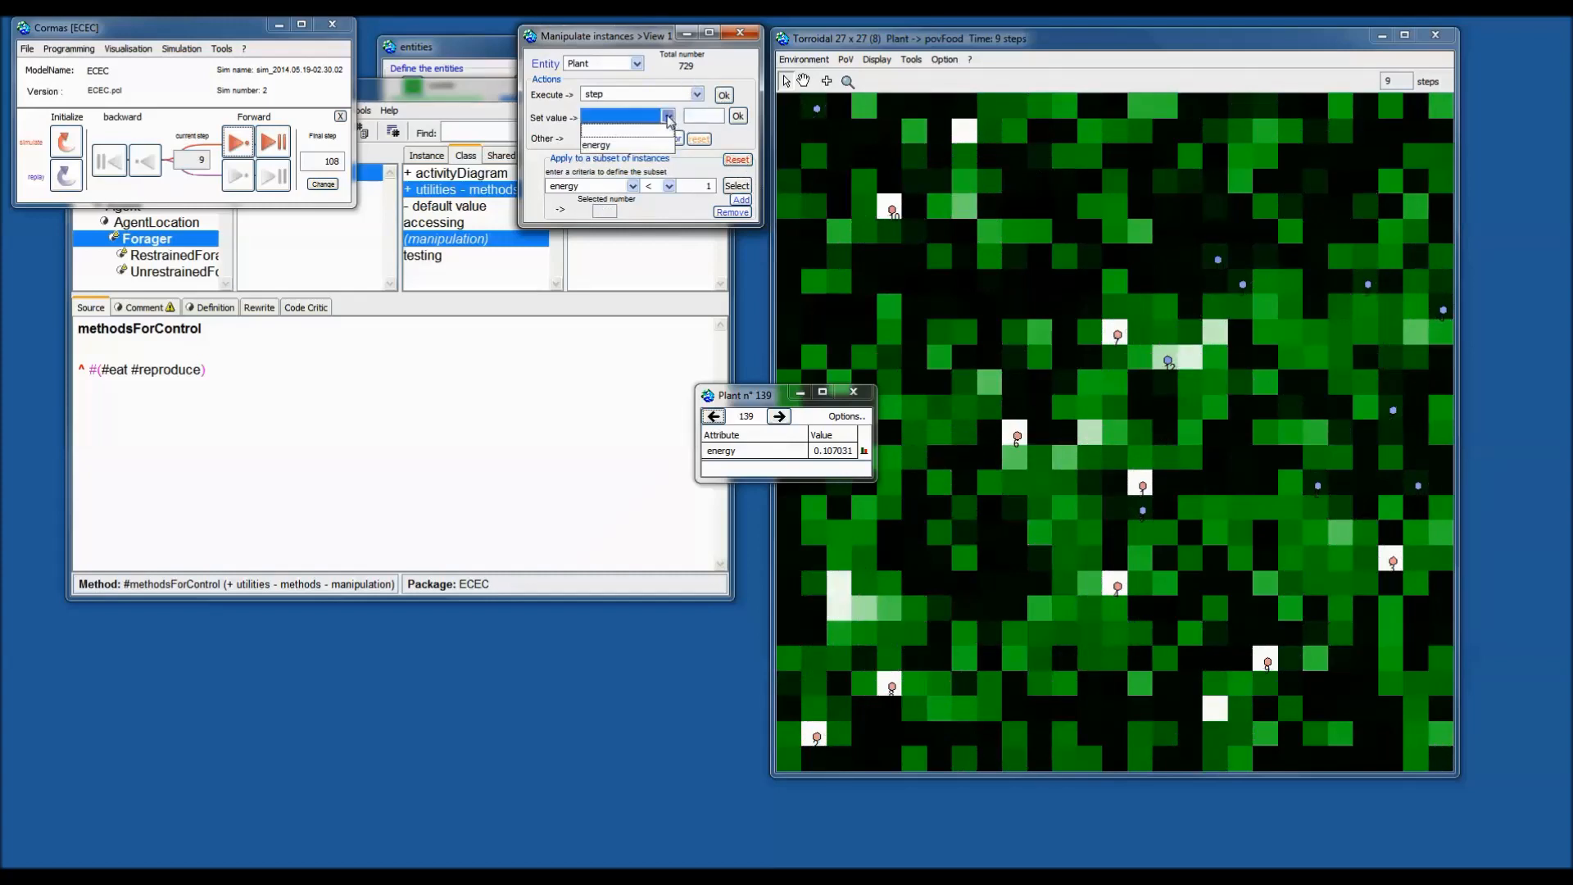
{"action": "left_click", "coordinate": [604, 145]}
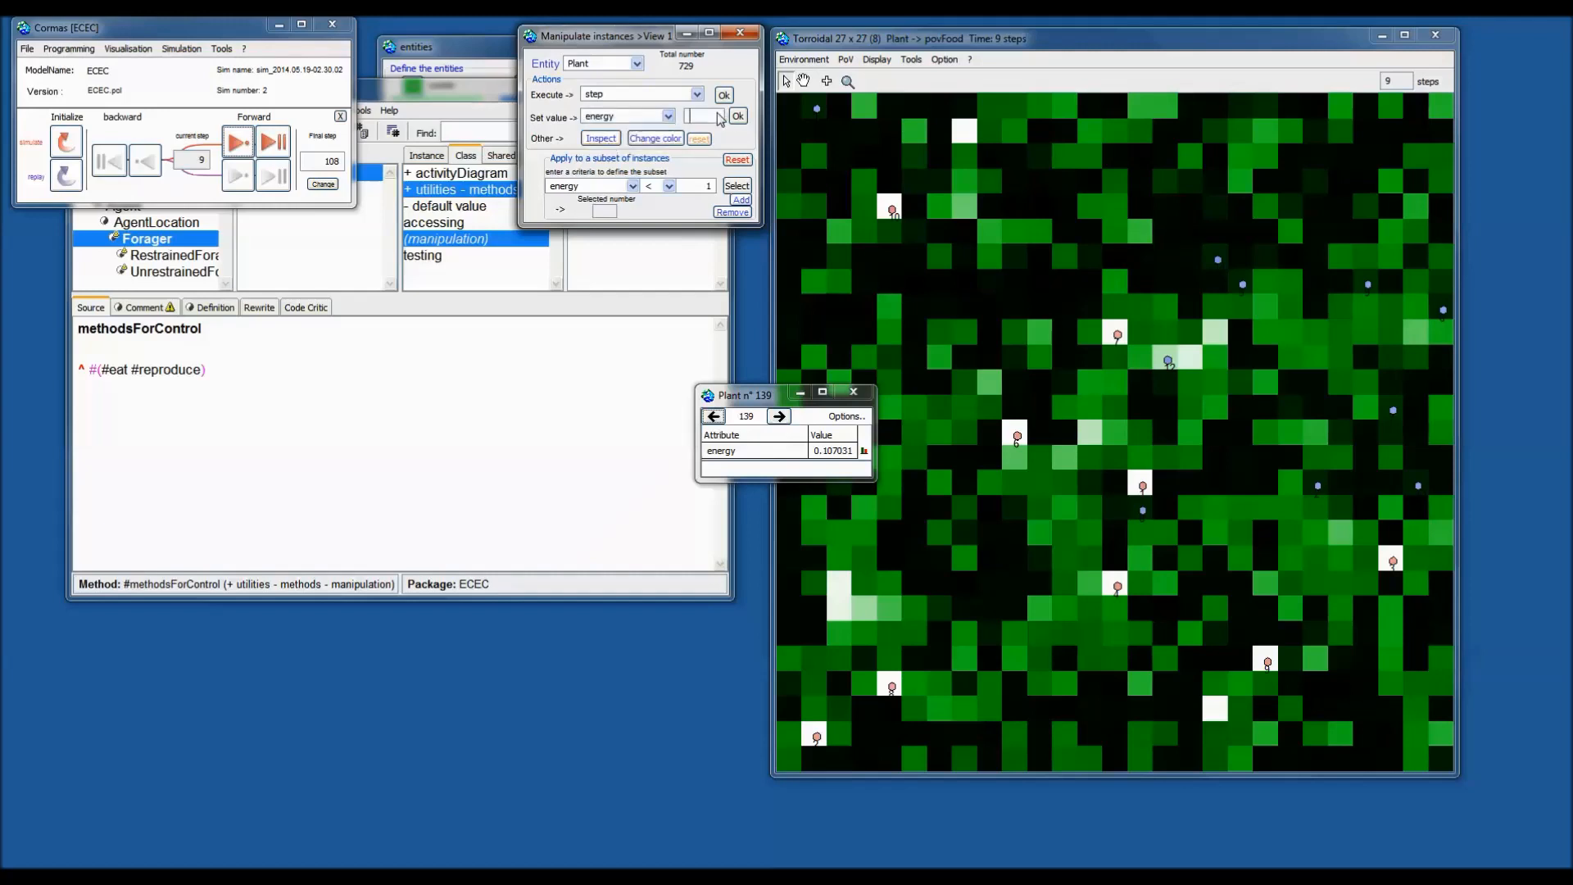
{"action": "type", "text": "1"}
{"action": "left_click", "coordinate": [738, 117]}
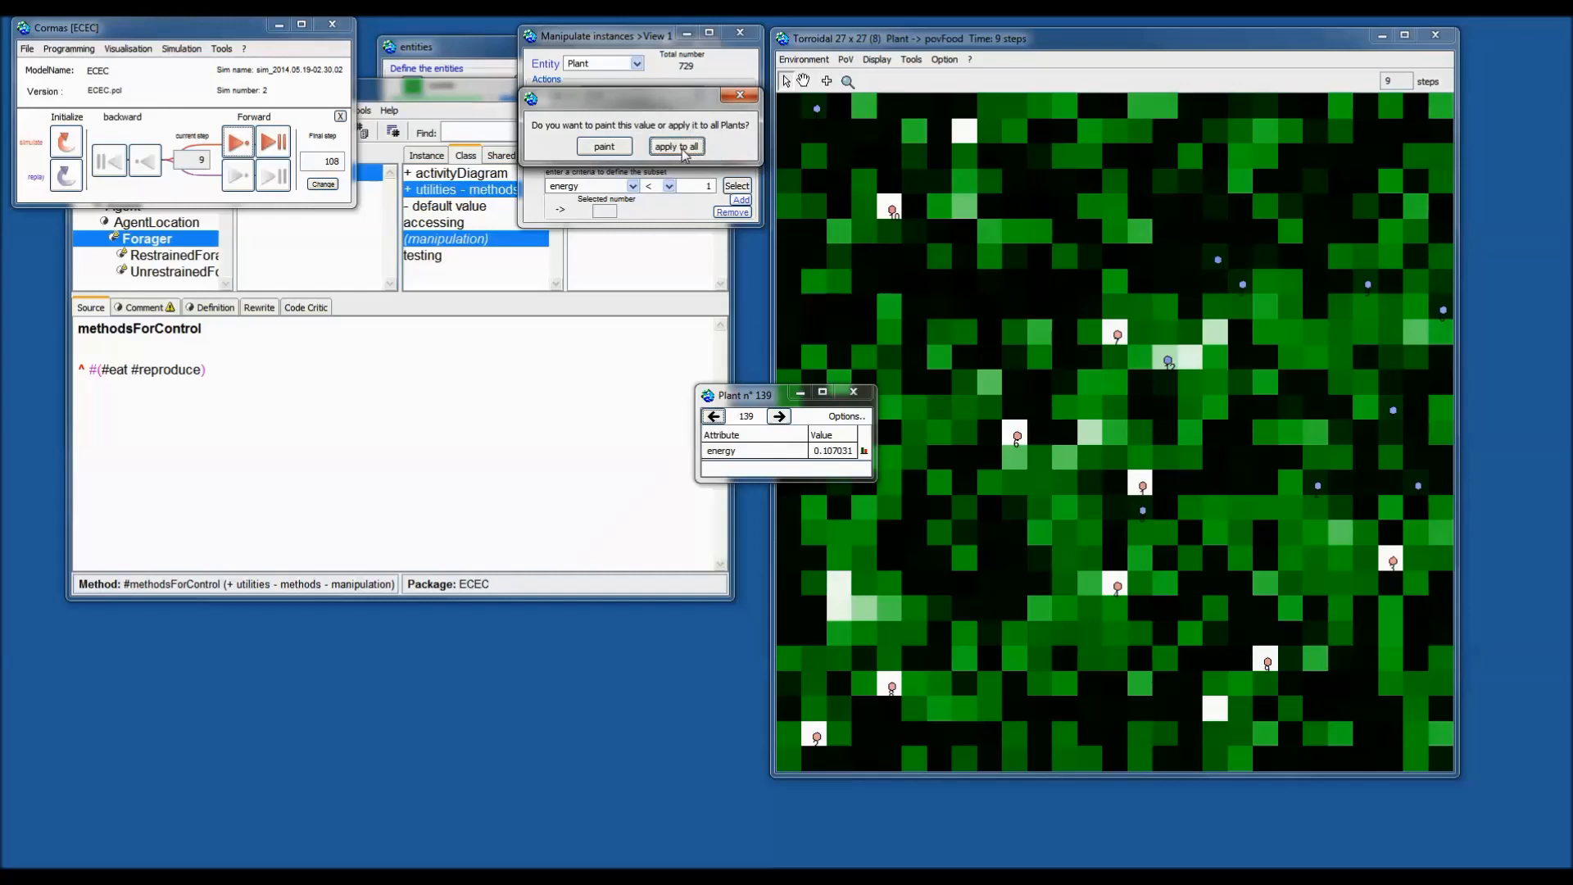
{"action": "left_click", "coordinate": [684, 147]}
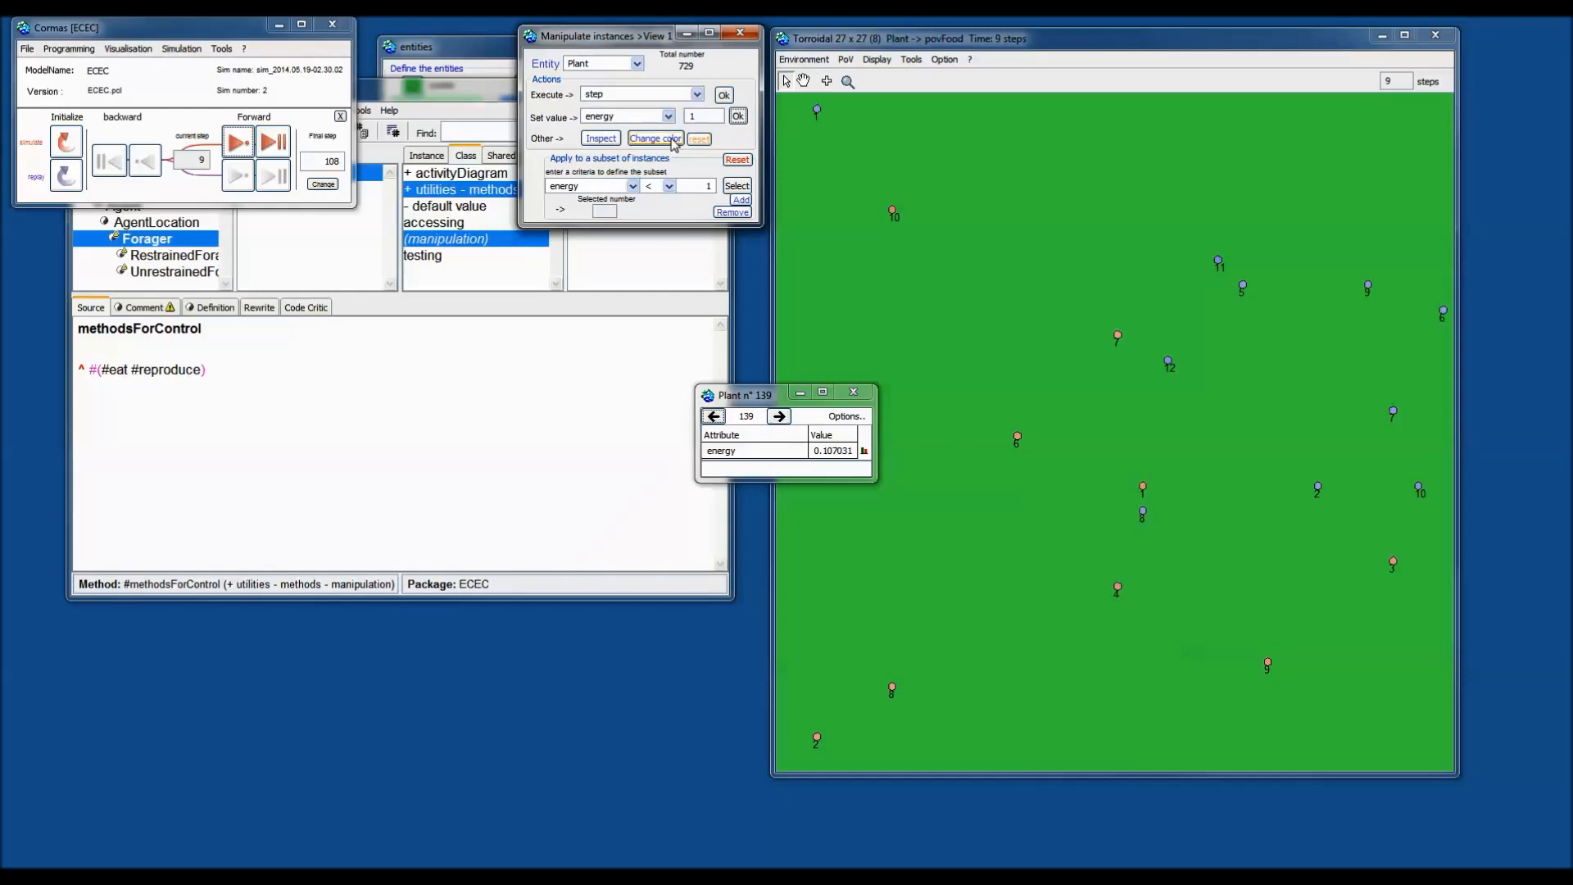
Inspect the set of plant instances, then close that inspector.
{"action": "left_click", "coordinate": [600, 138]}
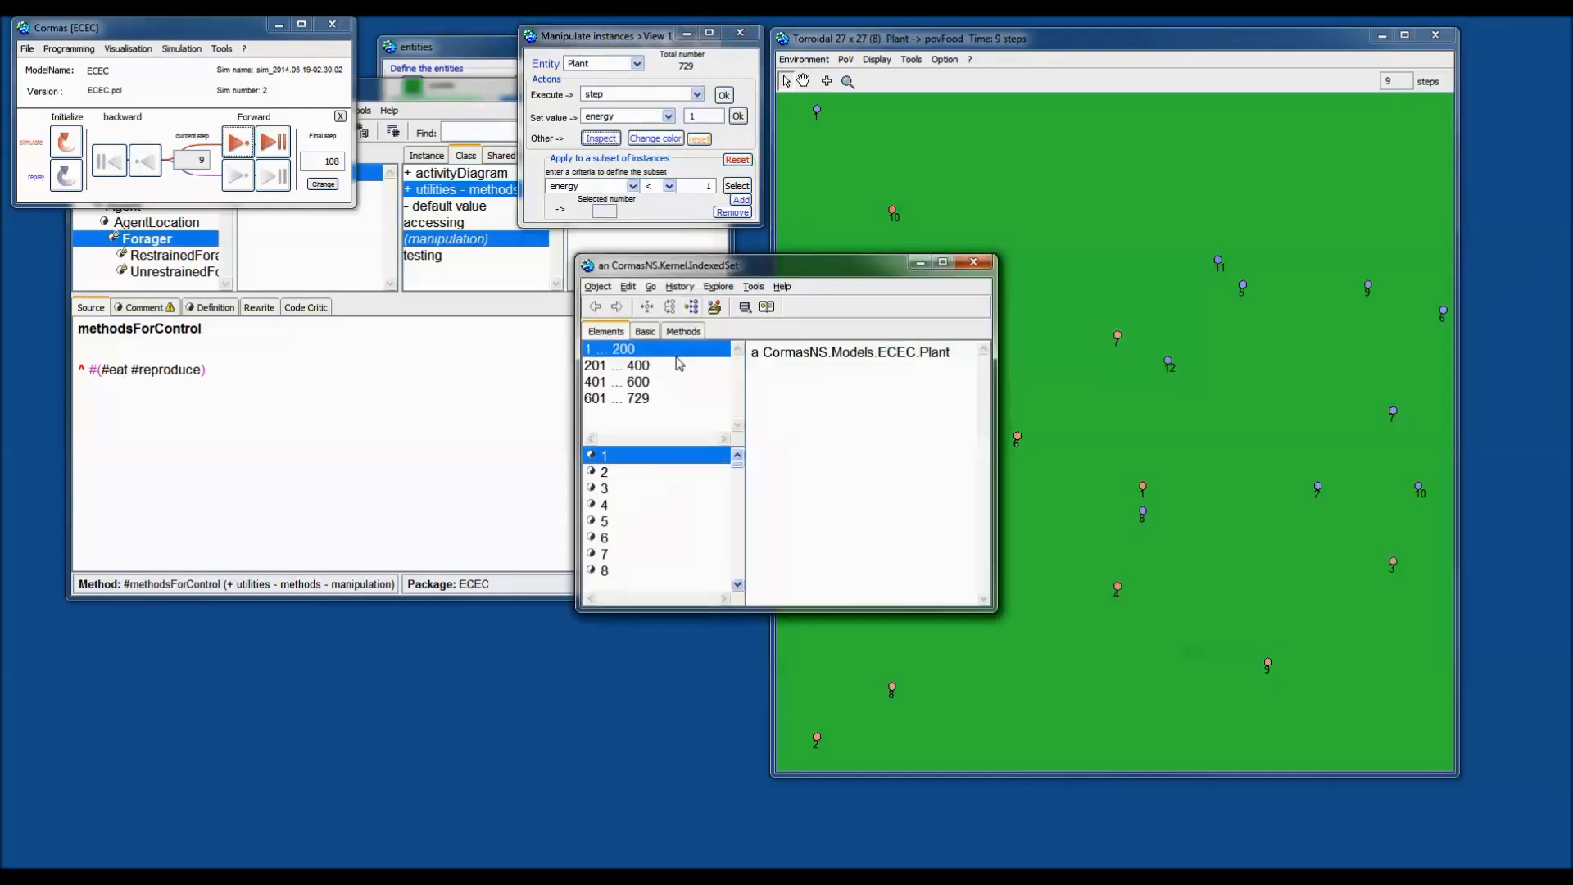
{"action": "left_click_drag", "start_coordinate": [777, 274], "coordinate": [865, 236]}
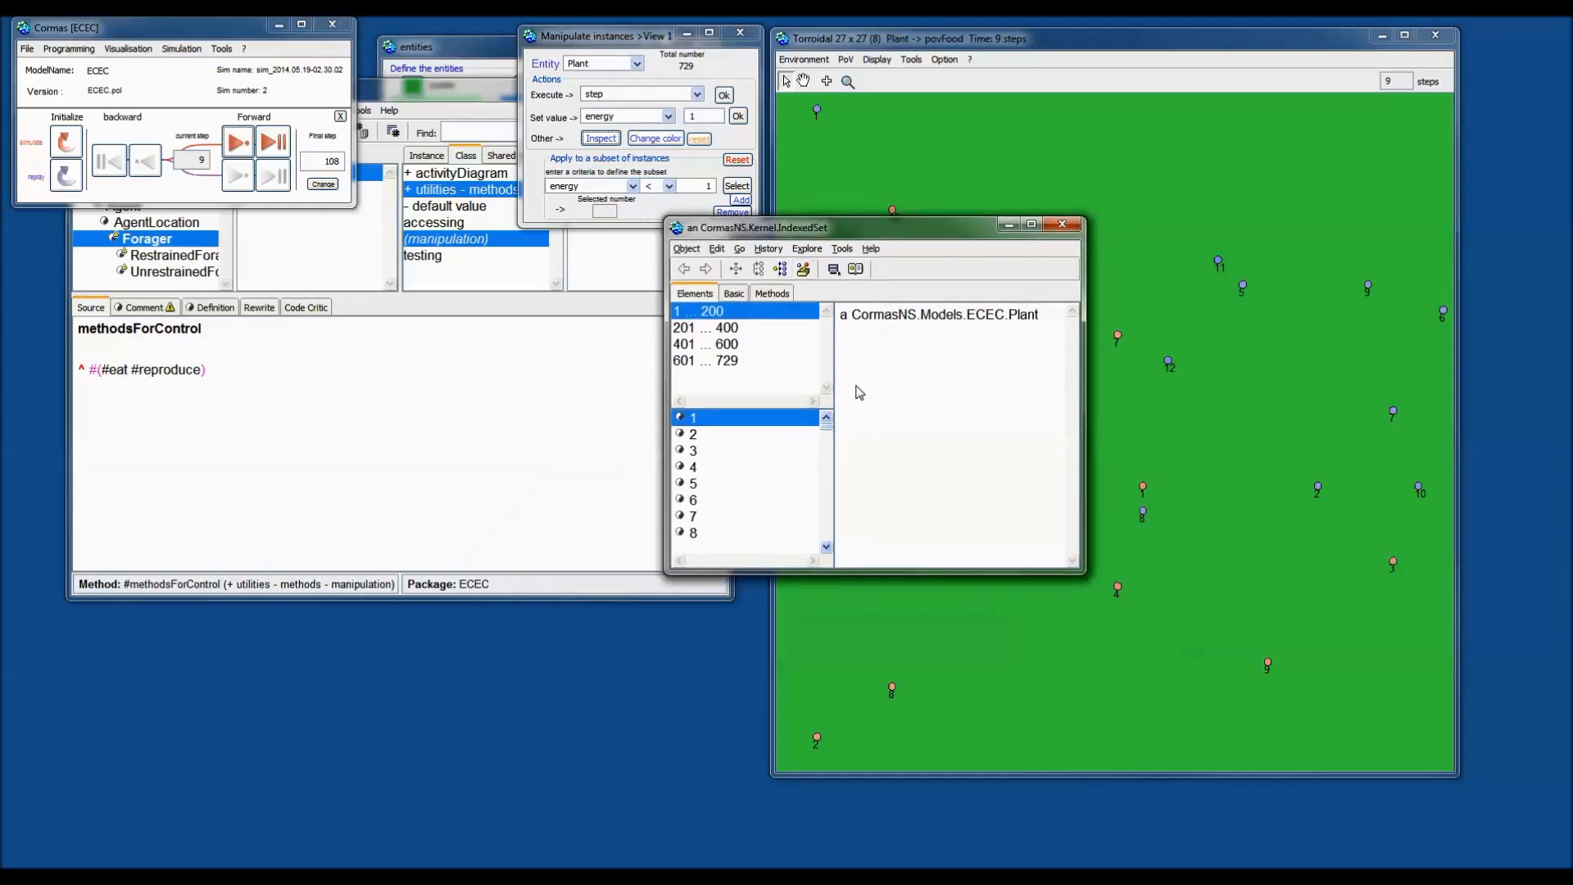
{"action": "left_click", "coordinate": [1069, 229]}
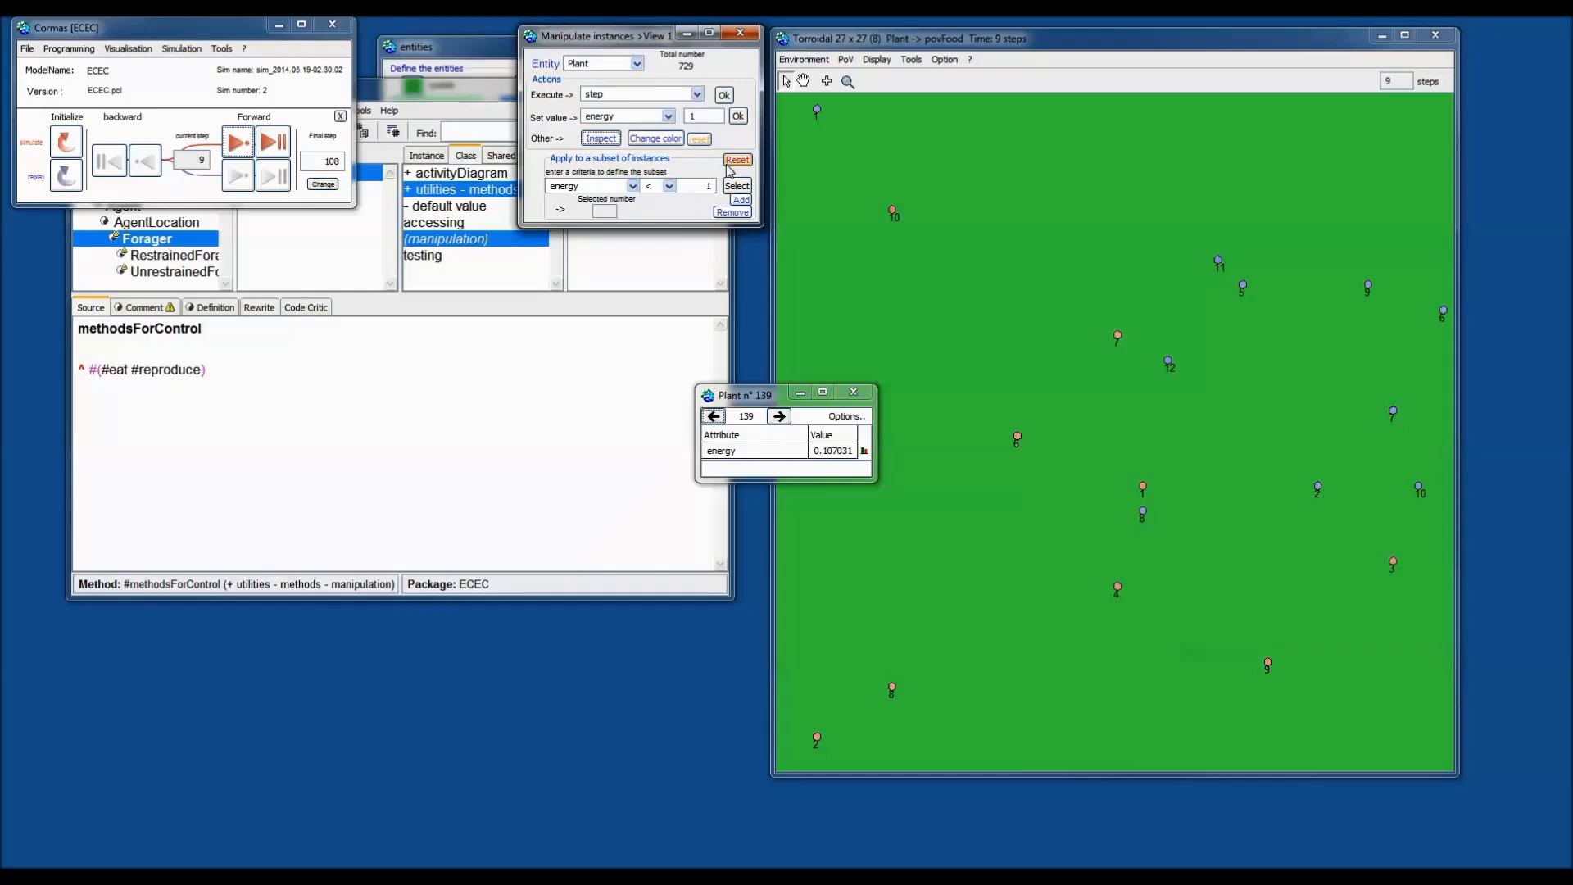
Reinitialize the simulation, advance five steps, and close the Plant 139 inspector and Forager browser.
{"action": "left_click", "coordinate": [66, 141]}
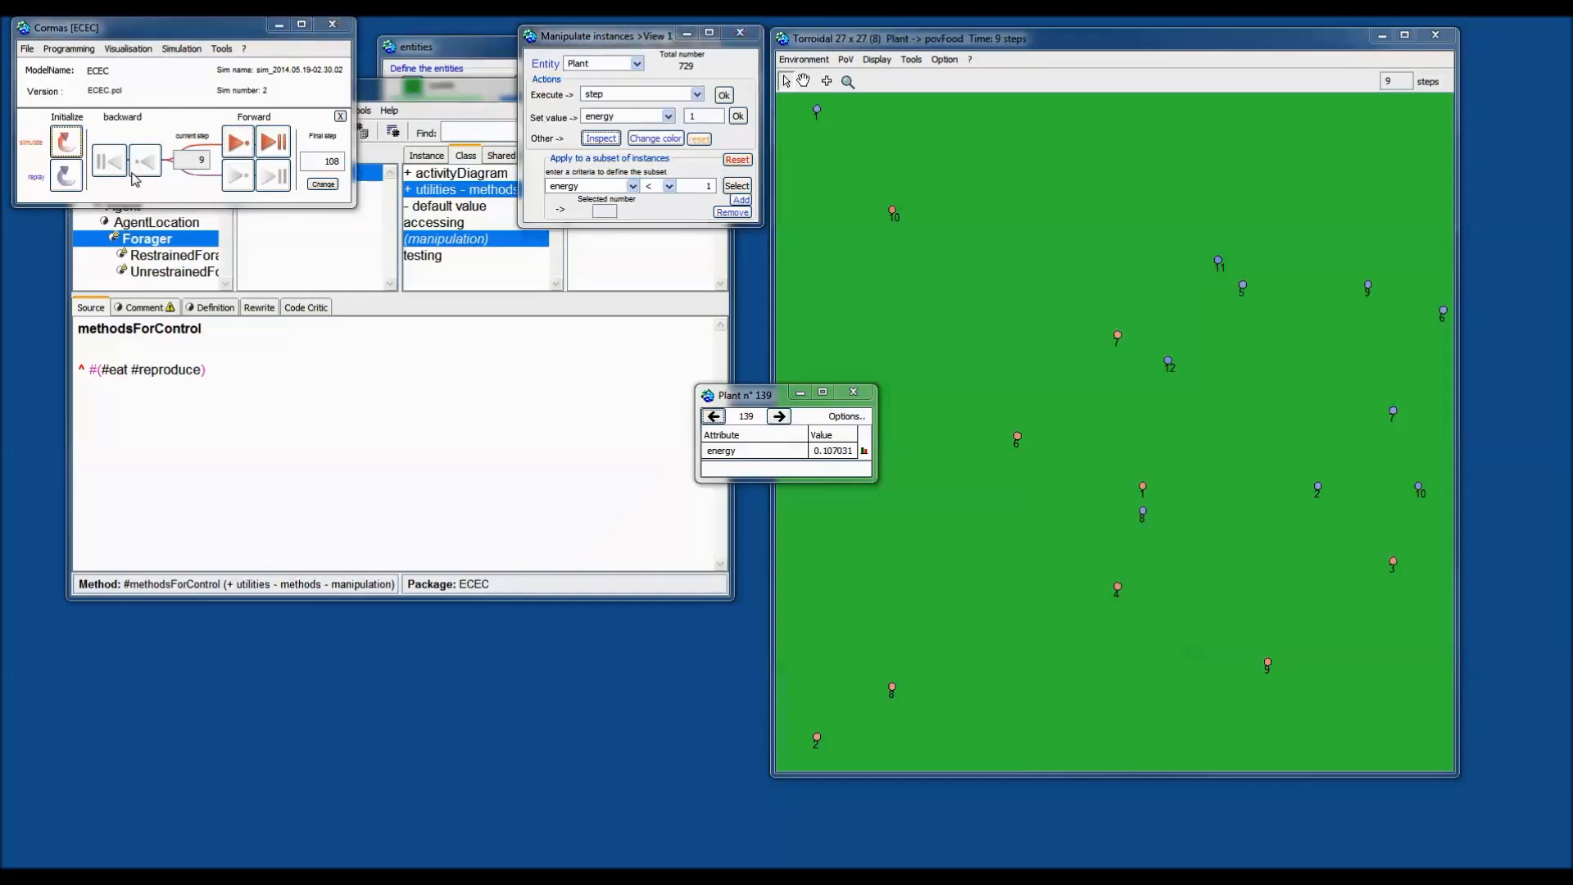
{"action": "left_click", "coordinate": [913, 604]}
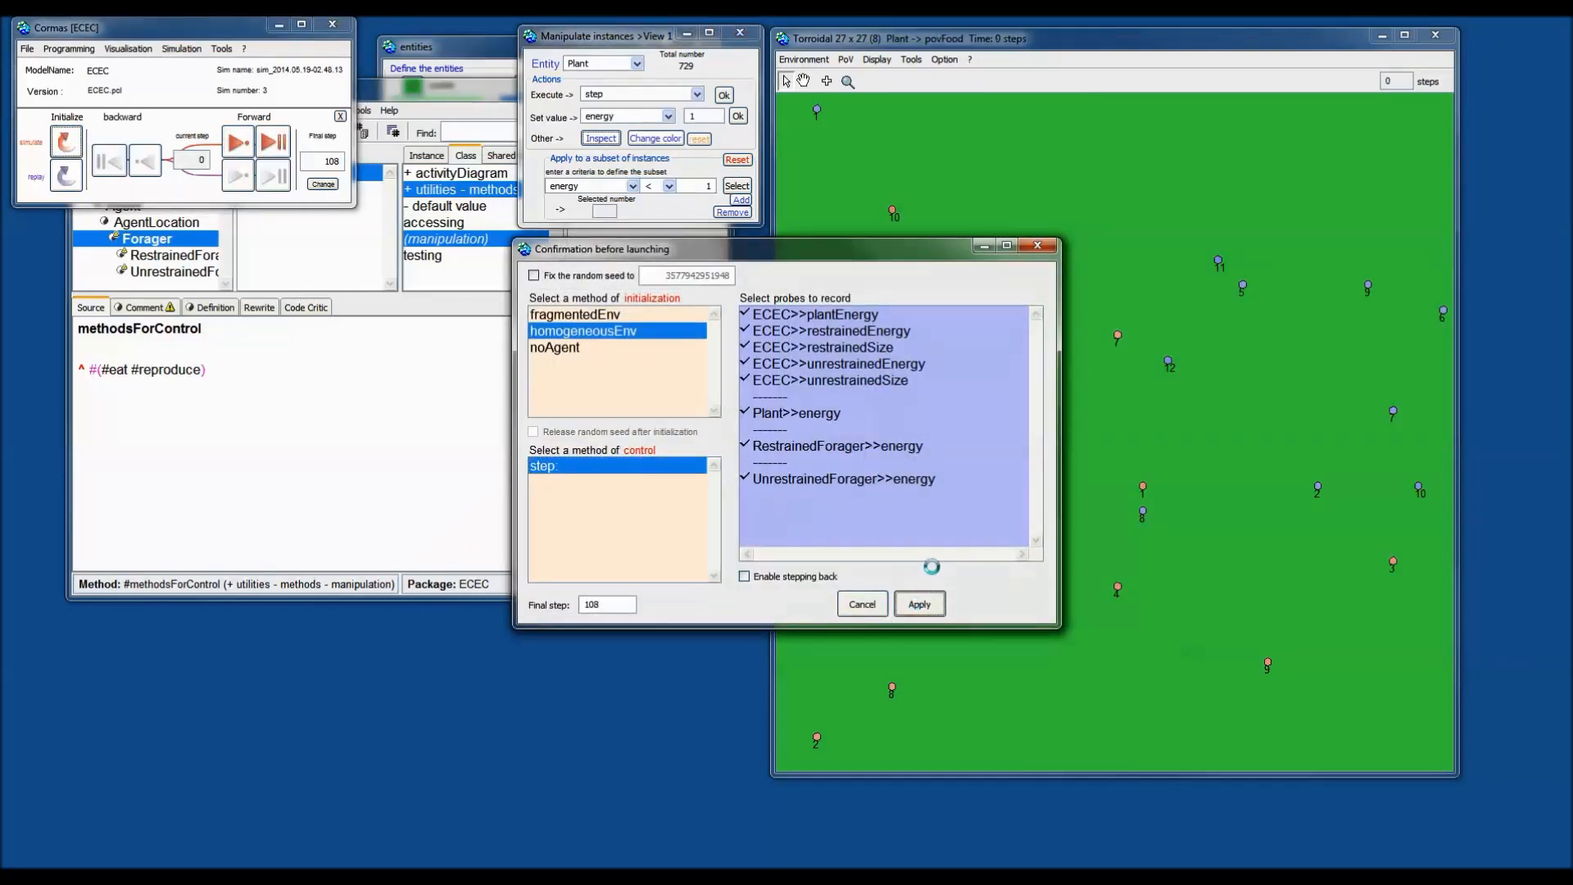
{"action": "left_click", "coordinate": [235, 143]}
{"action": "left_click", "coordinate": [235, 144]}
{"action": "left_click", "coordinate": [235, 144]}
{"action": "left_click", "coordinate": [235, 143]}
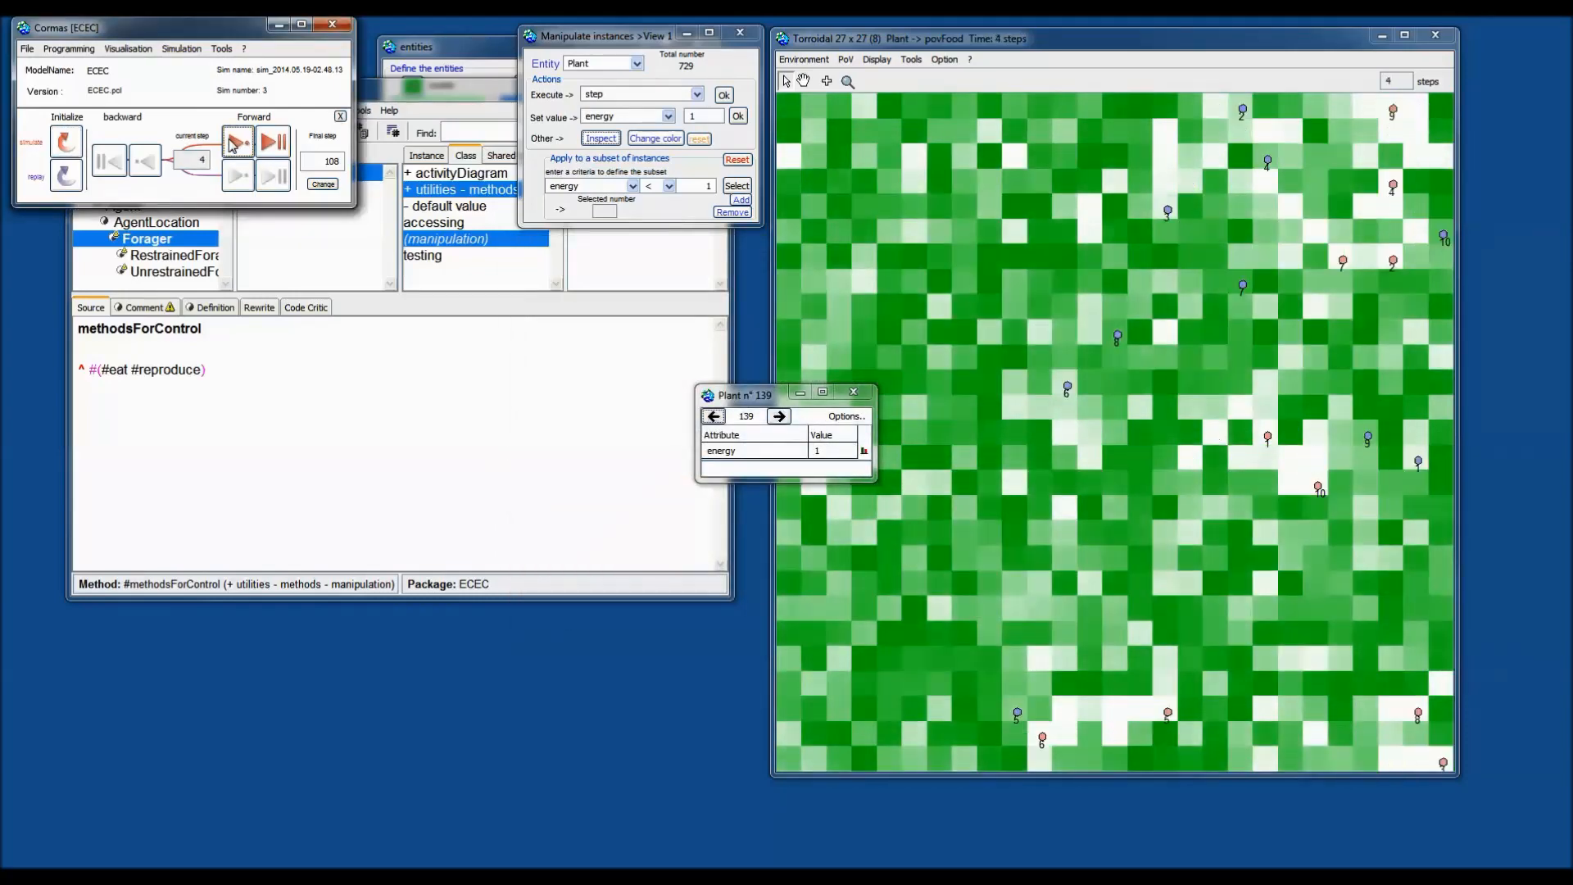
{"action": "left_click", "coordinate": [235, 143]}
{"action": "left_click", "coordinate": [853, 392]}
{"action": "left_click", "coordinate": [615, 342]}
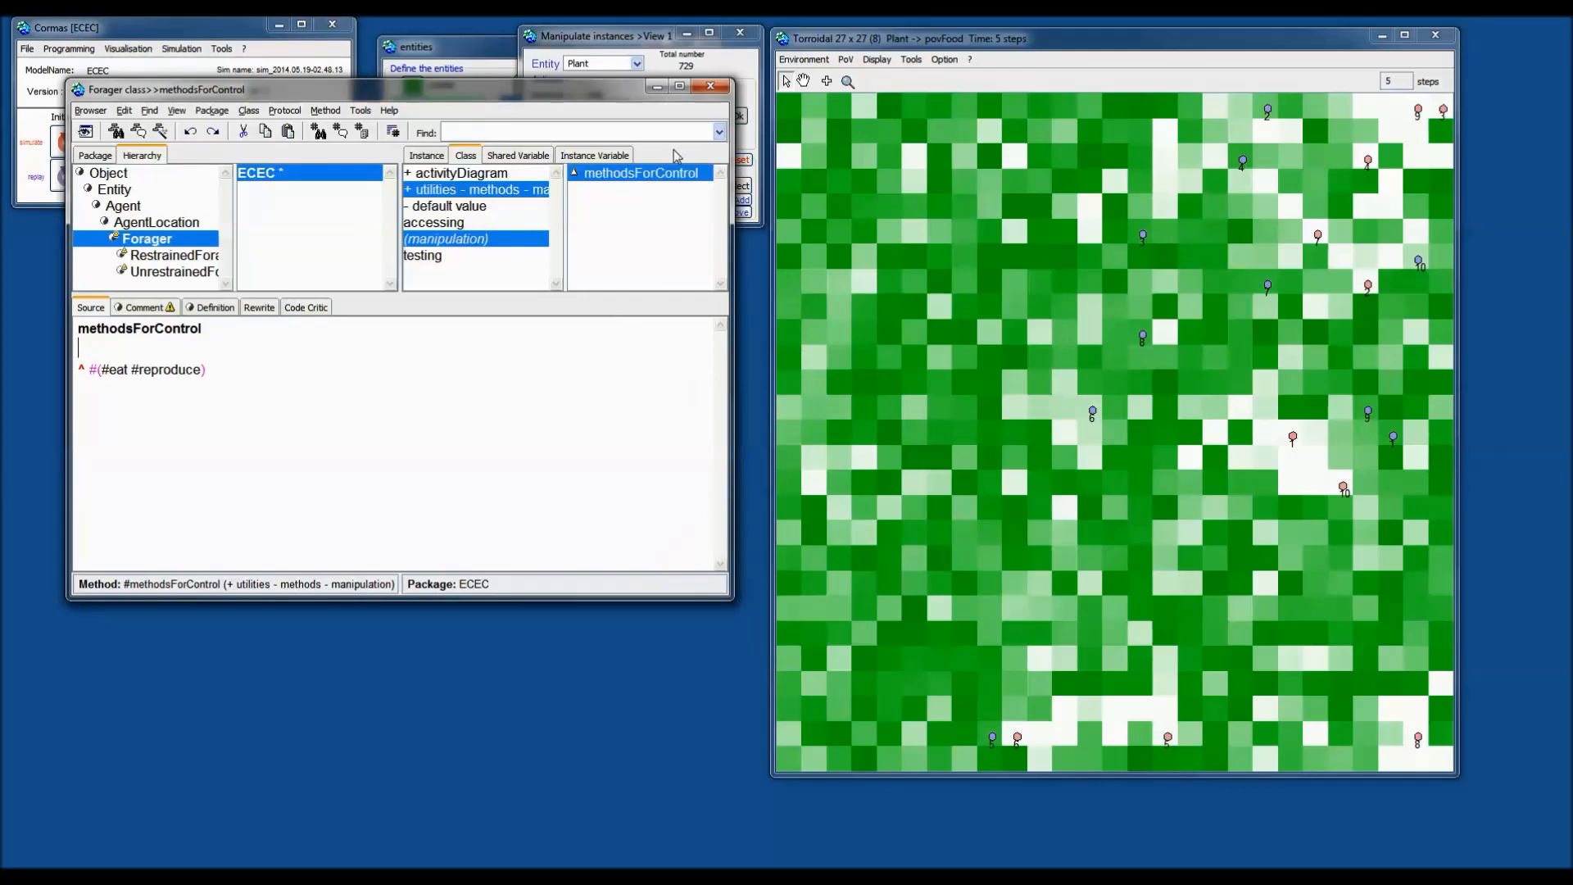
{"action": "left_click", "coordinate": [719, 83]}
Select the 12 foragers with id > 4, after first trying id > 50.
{"action": "left_click", "coordinate": [600, 48]}
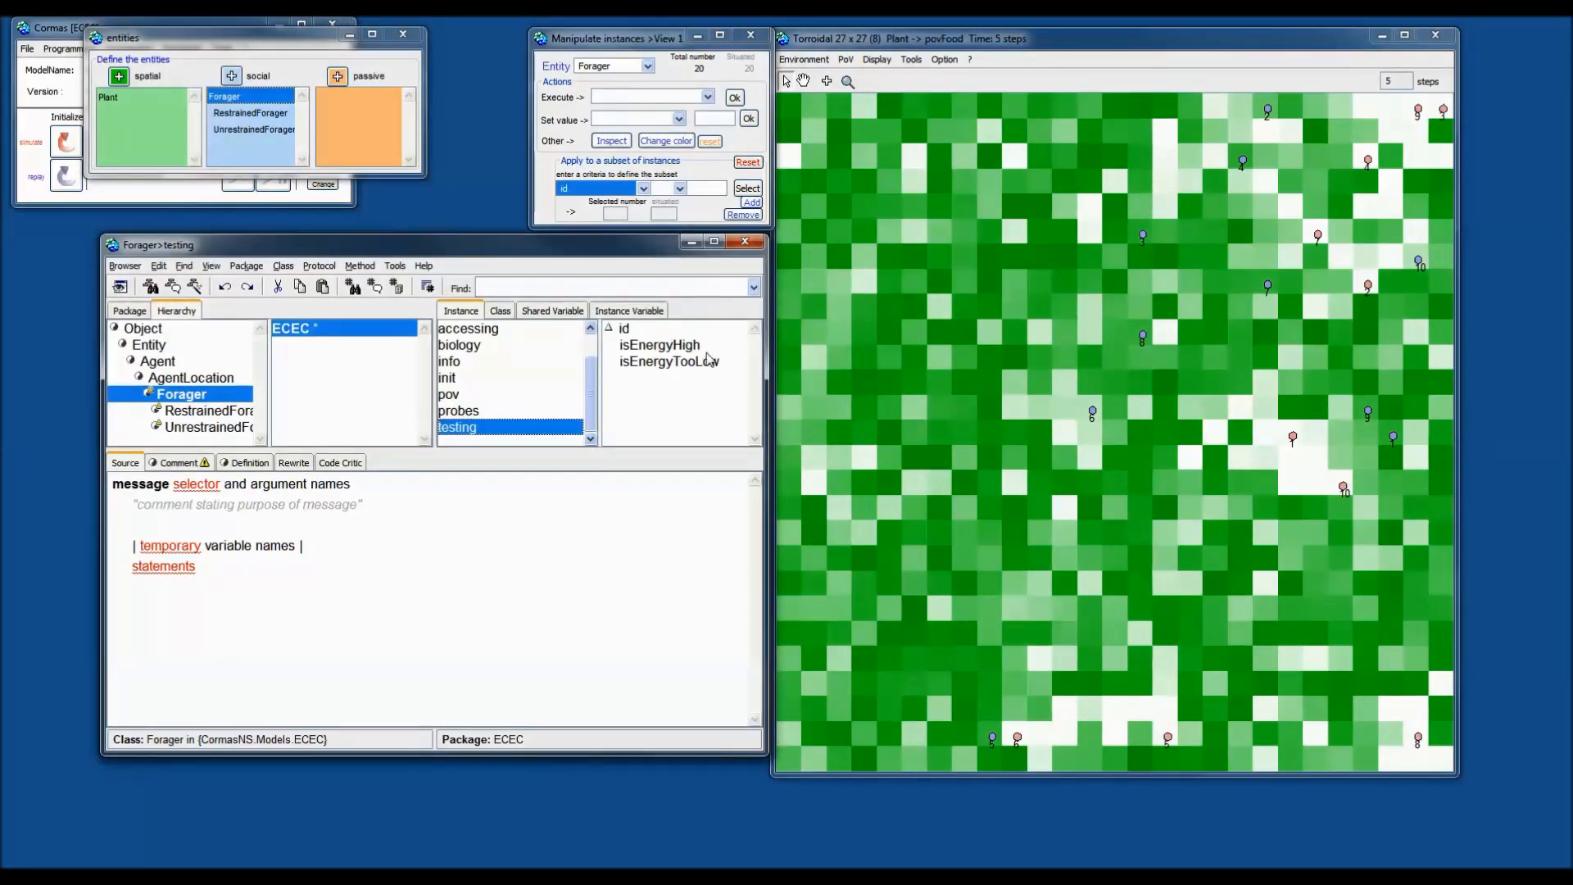
{"action": "left_click", "coordinate": [666, 191]}
{"action": "left_click", "coordinate": [659, 217]}
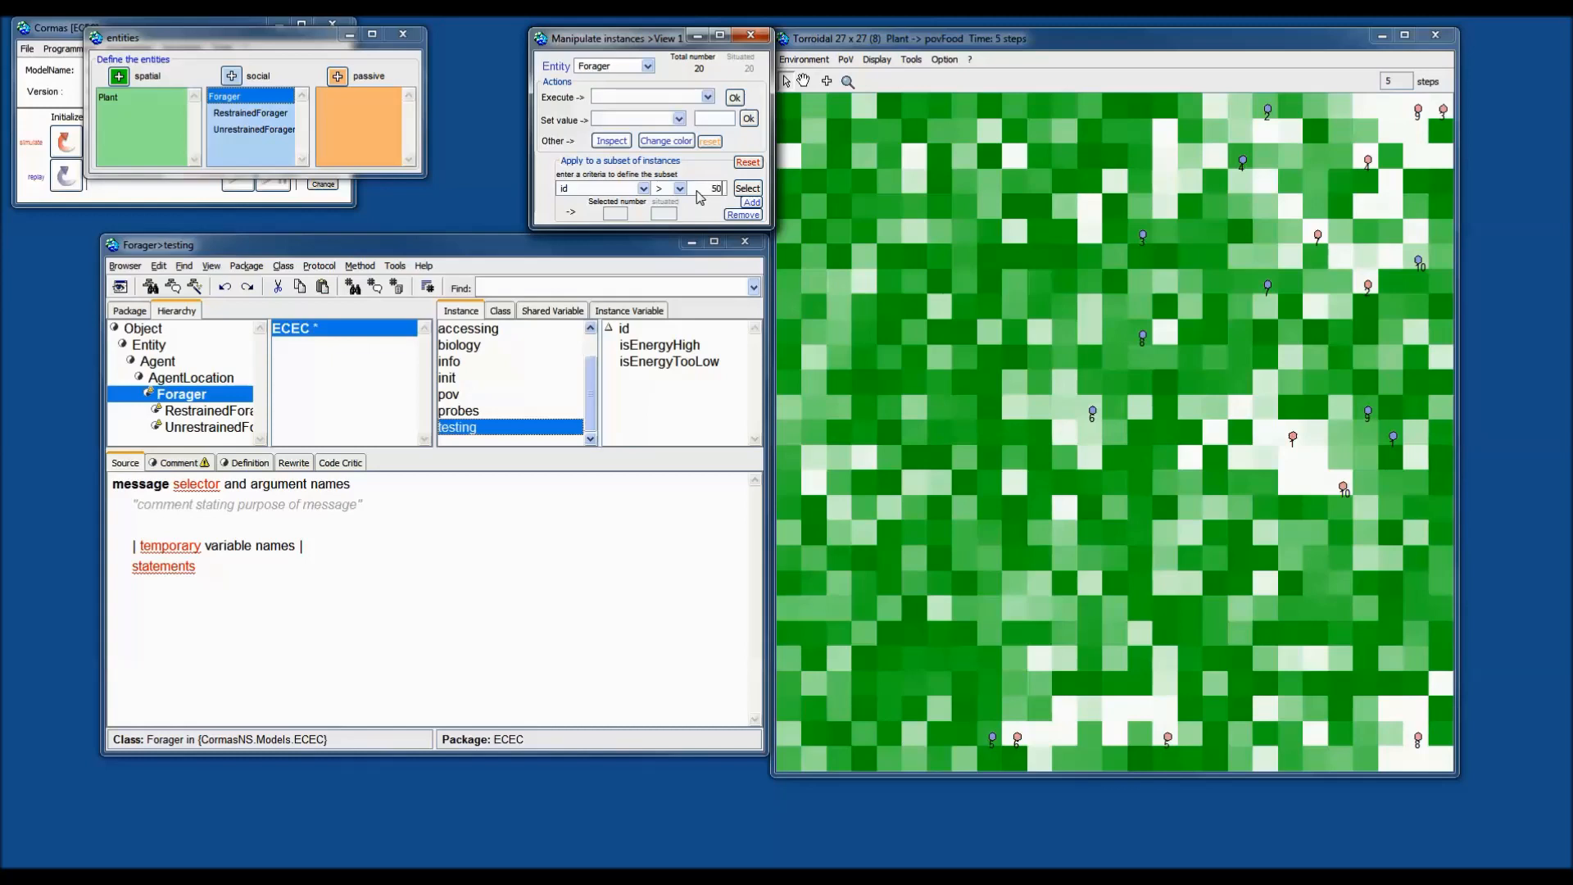
{"action": "left_click", "coordinate": [749, 189]}
{"action": "left_click_drag", "start_coordinate": [982, 41], "coordinate": [997, 36]}
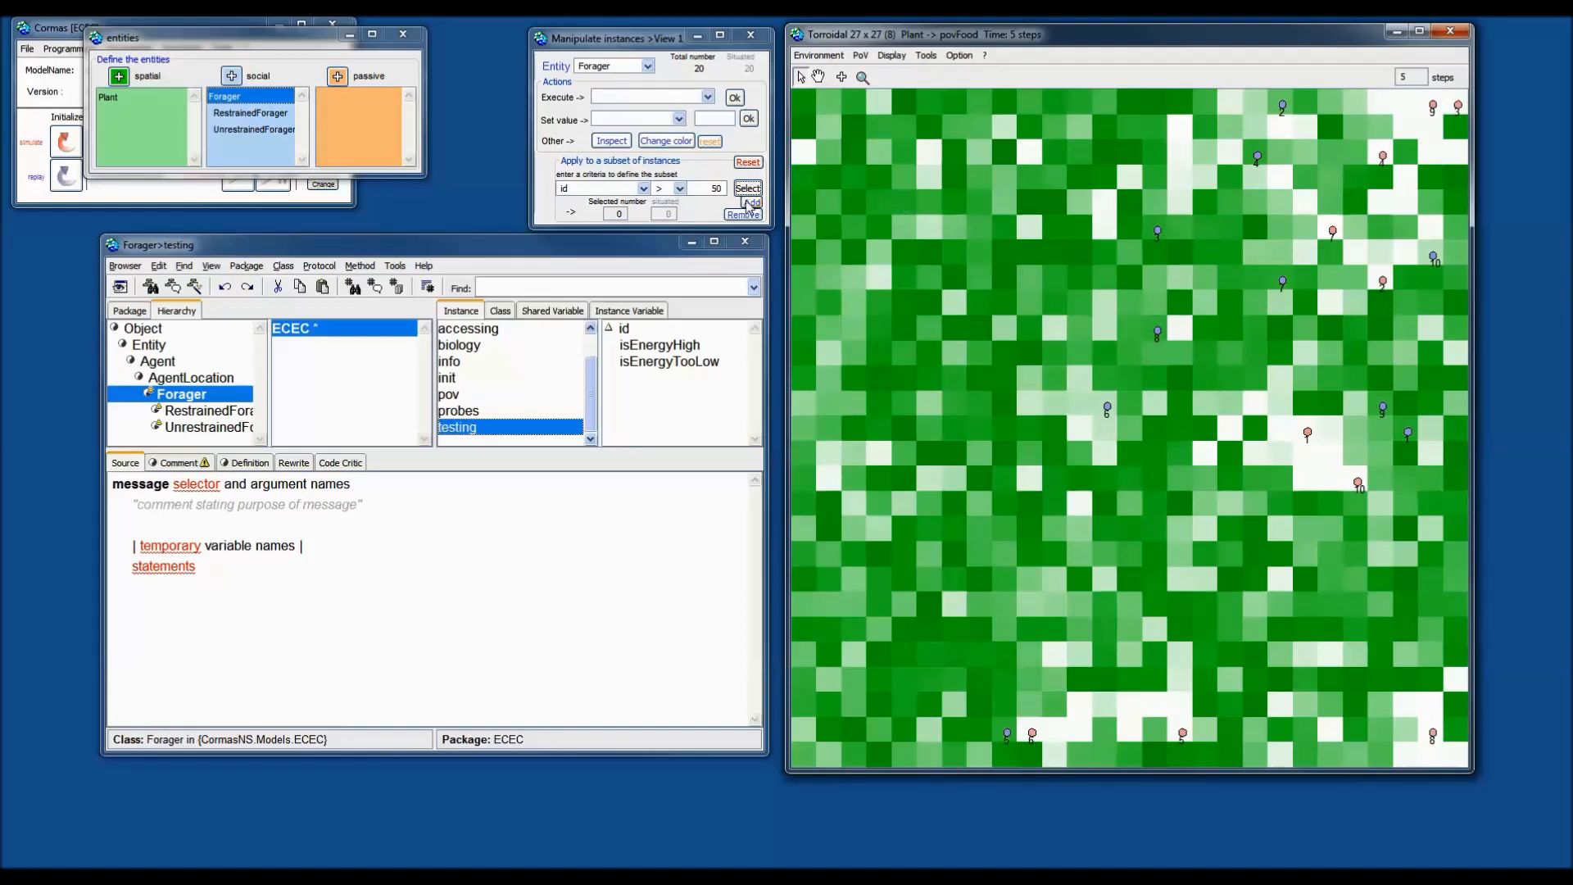
{"action": "double_click", "coordinate": [716, 190]}
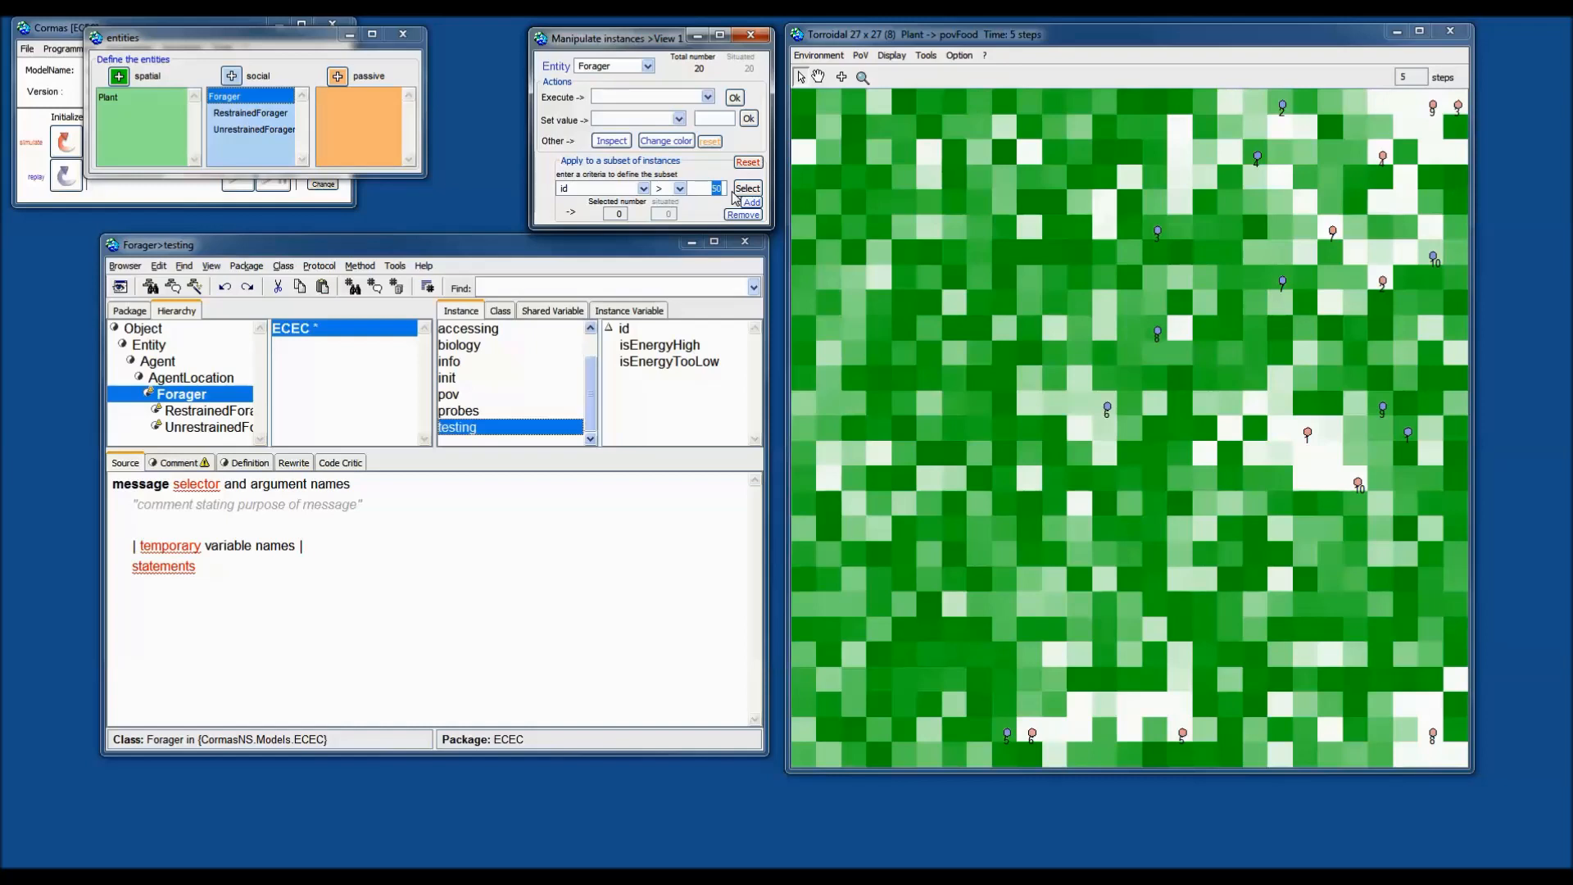
{"action": "type", "text": "4"}
{"action": "left_click", "coordinate": [742, 190]}
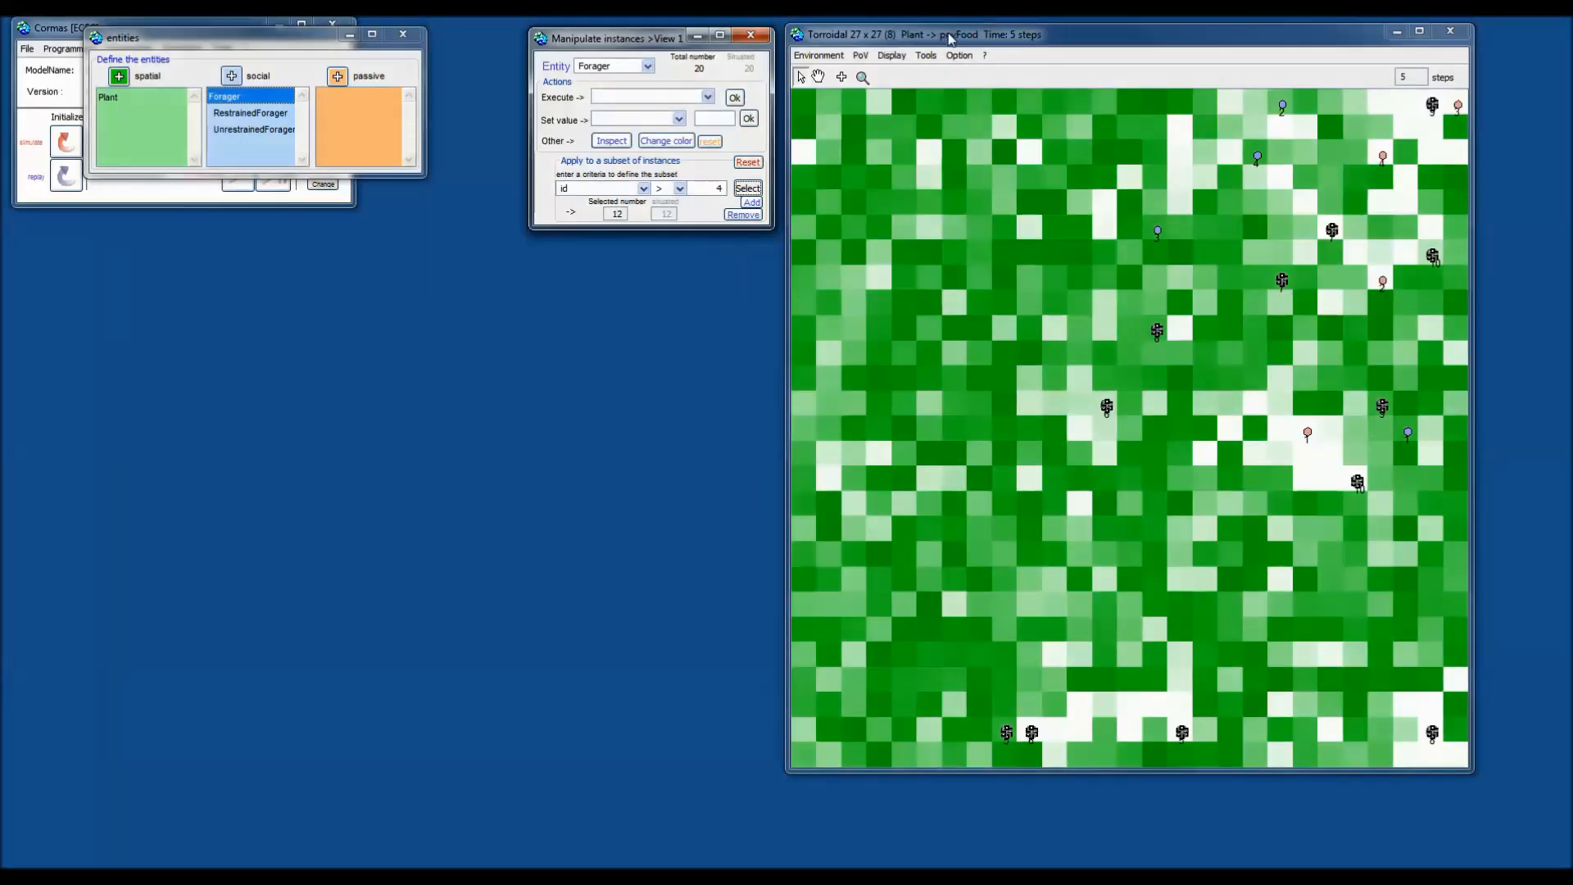
Bring the Torroidal grid window to the front.
{"action": "left_click", "coordinate": [819, 74]}
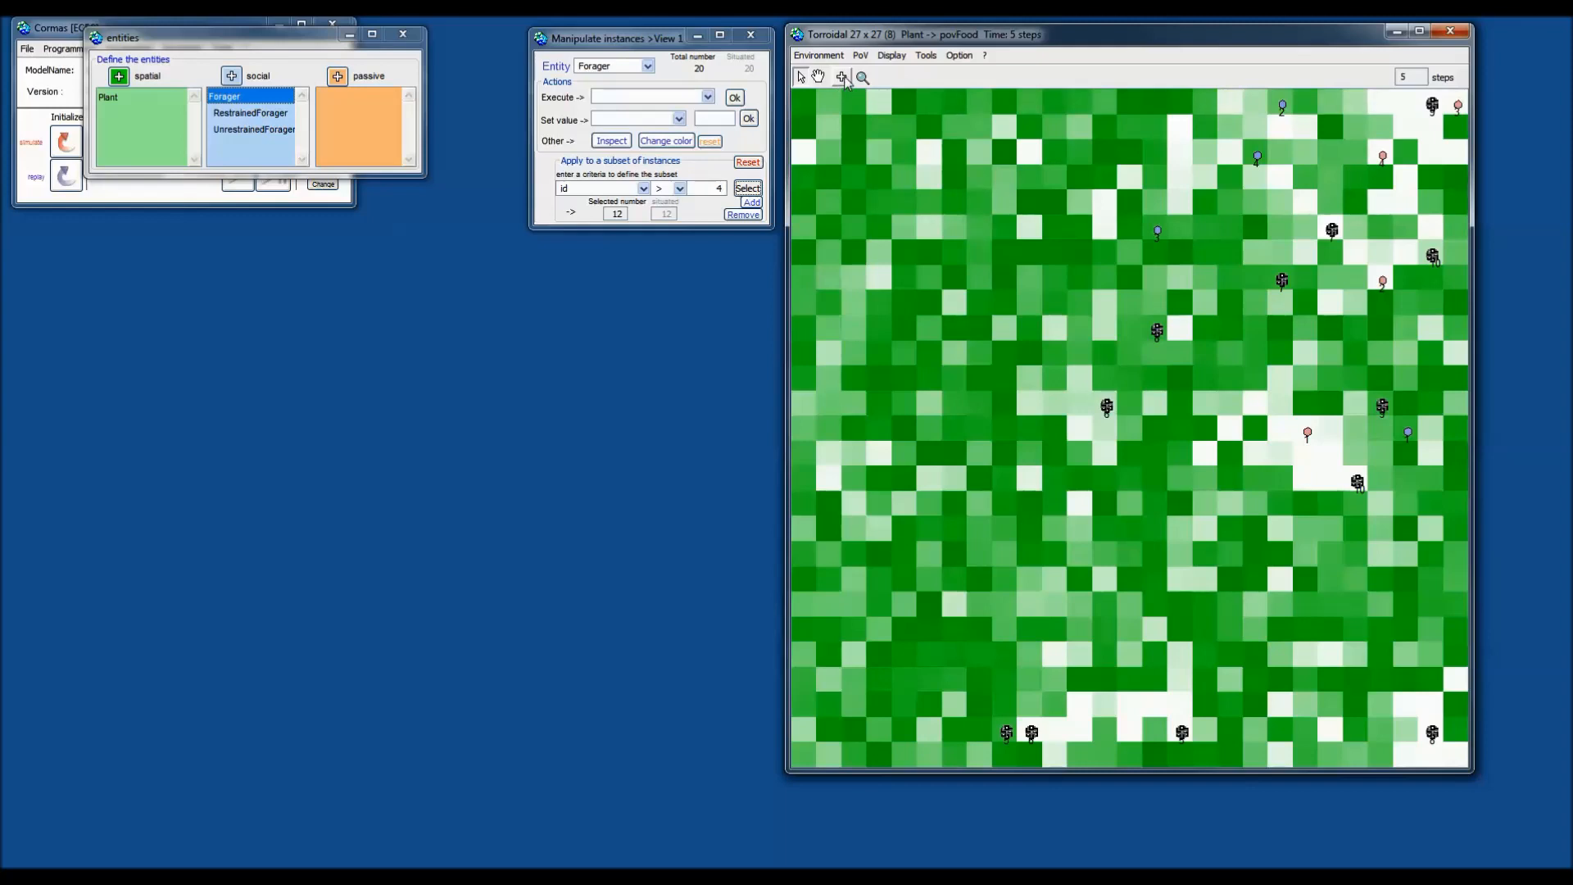
Start adding entities and choose UnrestrainedForager, after comparing RestrainedForager's icon.
{"action": "left_click", "coordinate": [842, 78]}
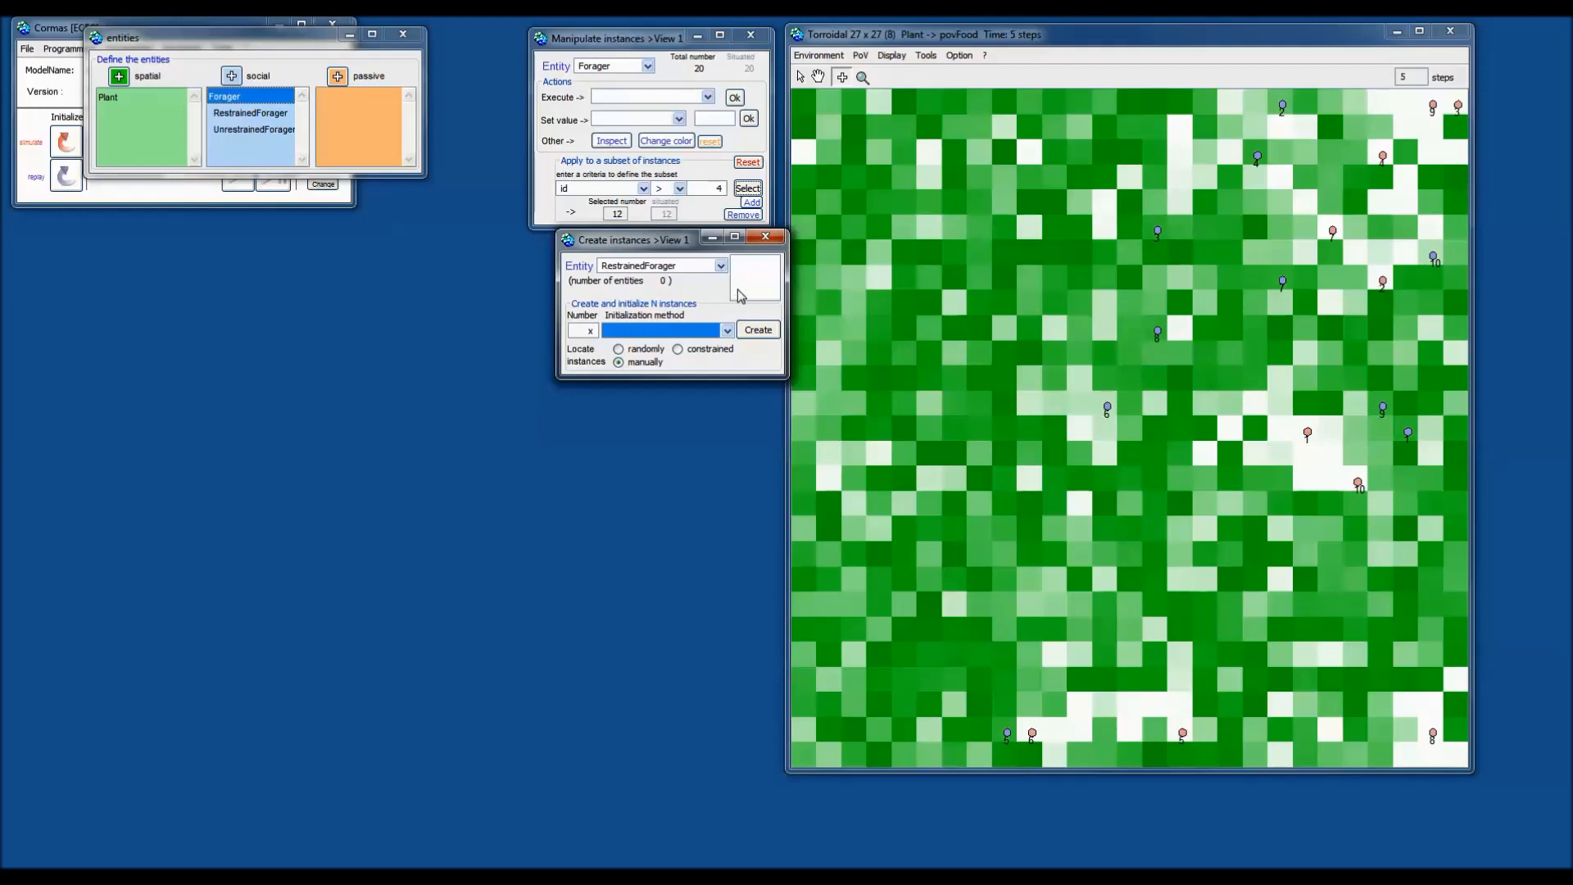
{"action": "left_click", "coordinate": [720, 267]}
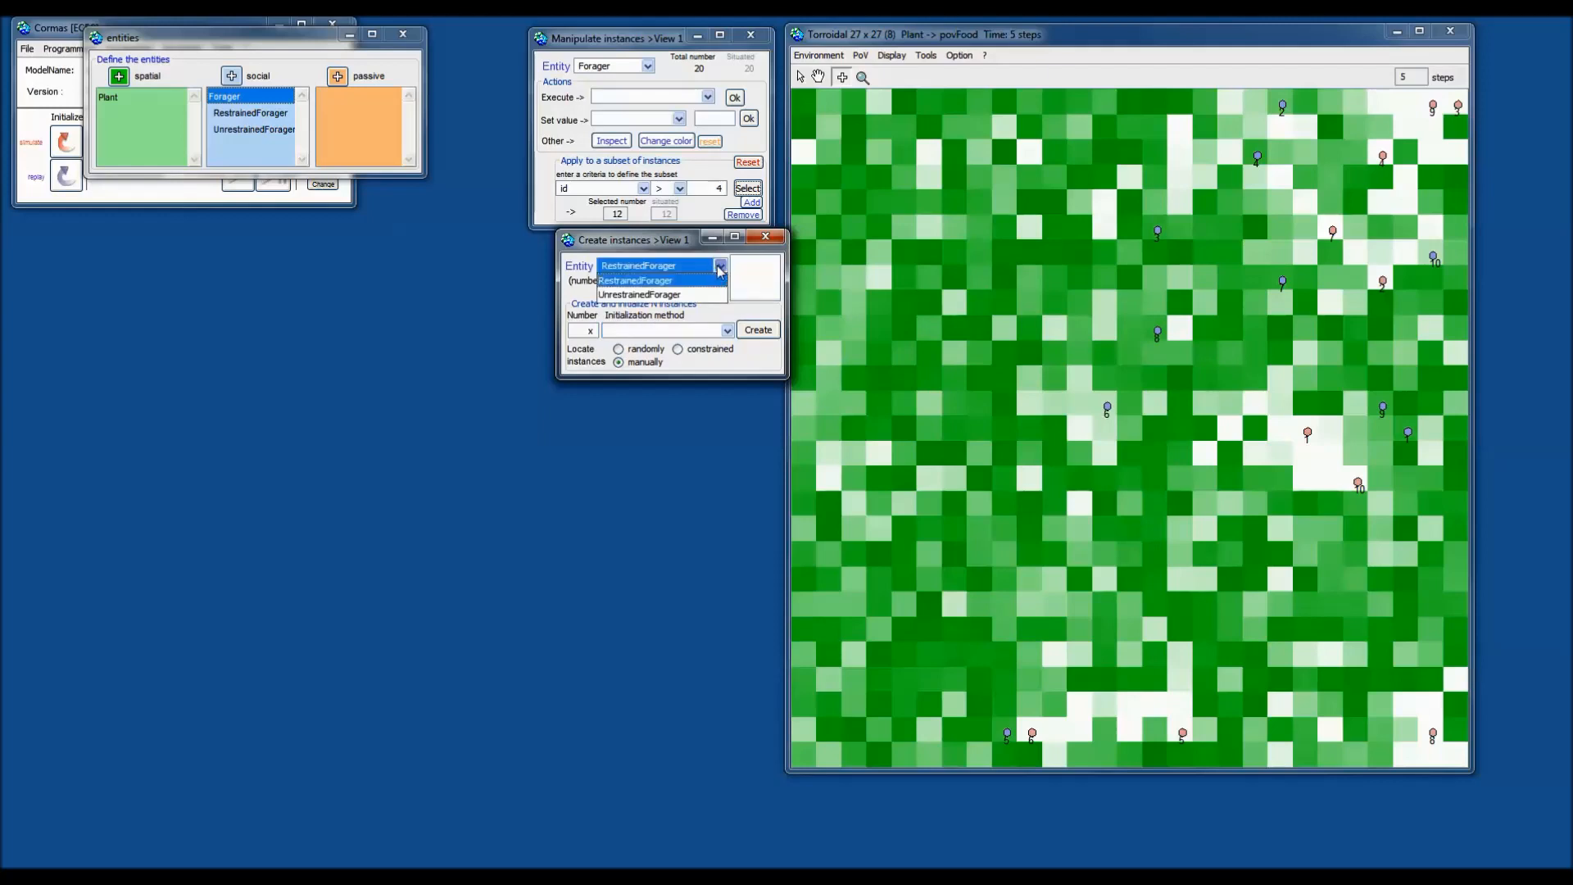
{"action": "left_click", "coordinate": [692, 294]}
{"action": "left_click", "coordinate": [720, 267]}
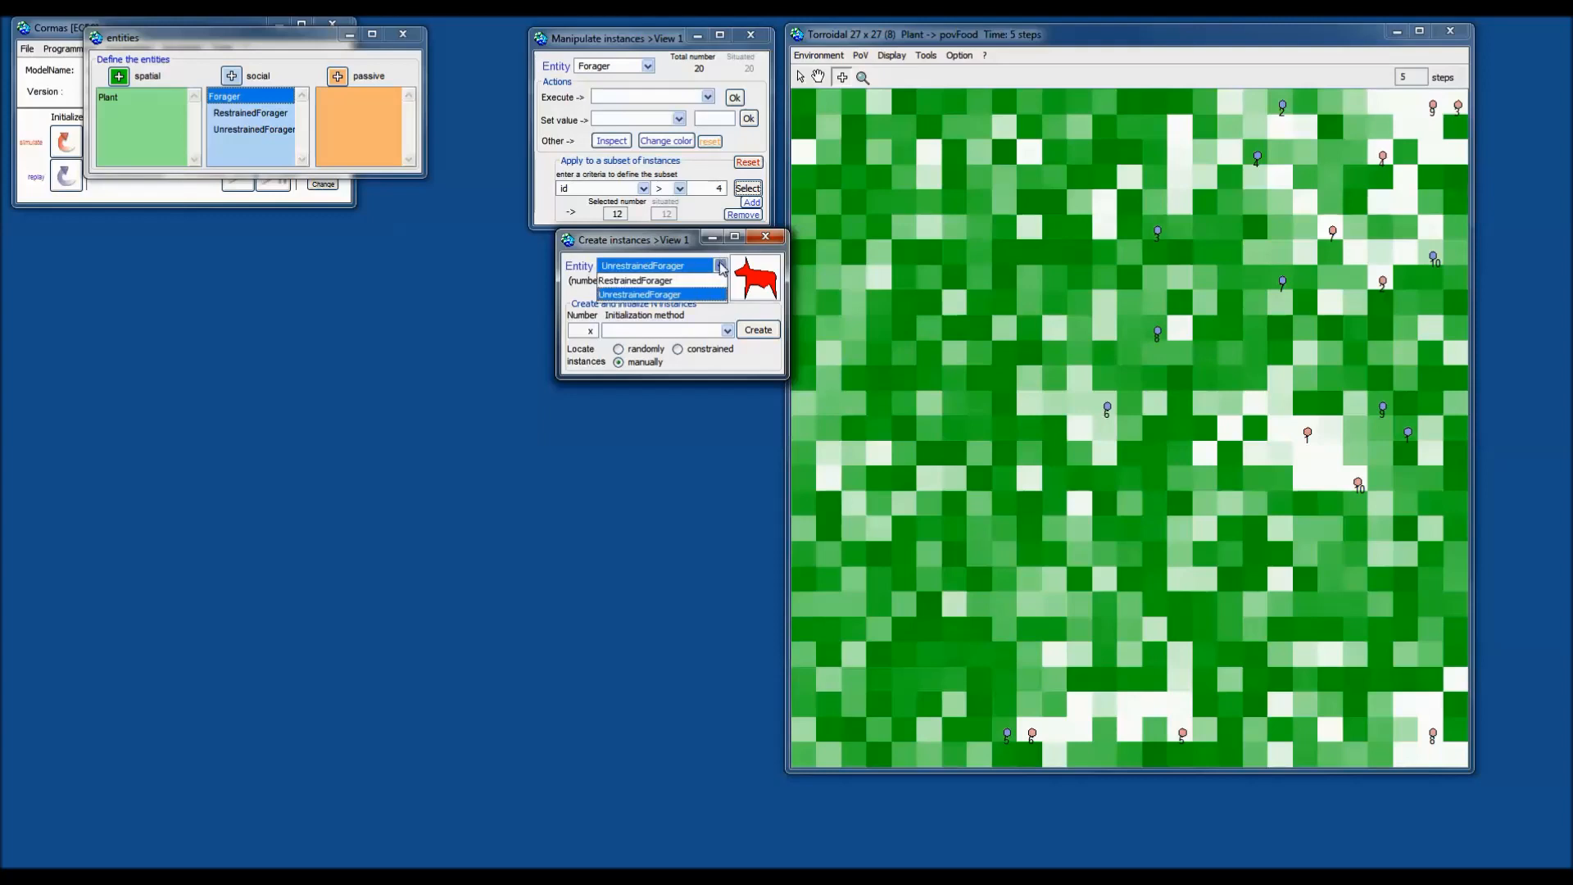
{"action": "left_click", "coordinate": [704, 279]}
{"action": "left_click", "coordinate": [720, 267]}
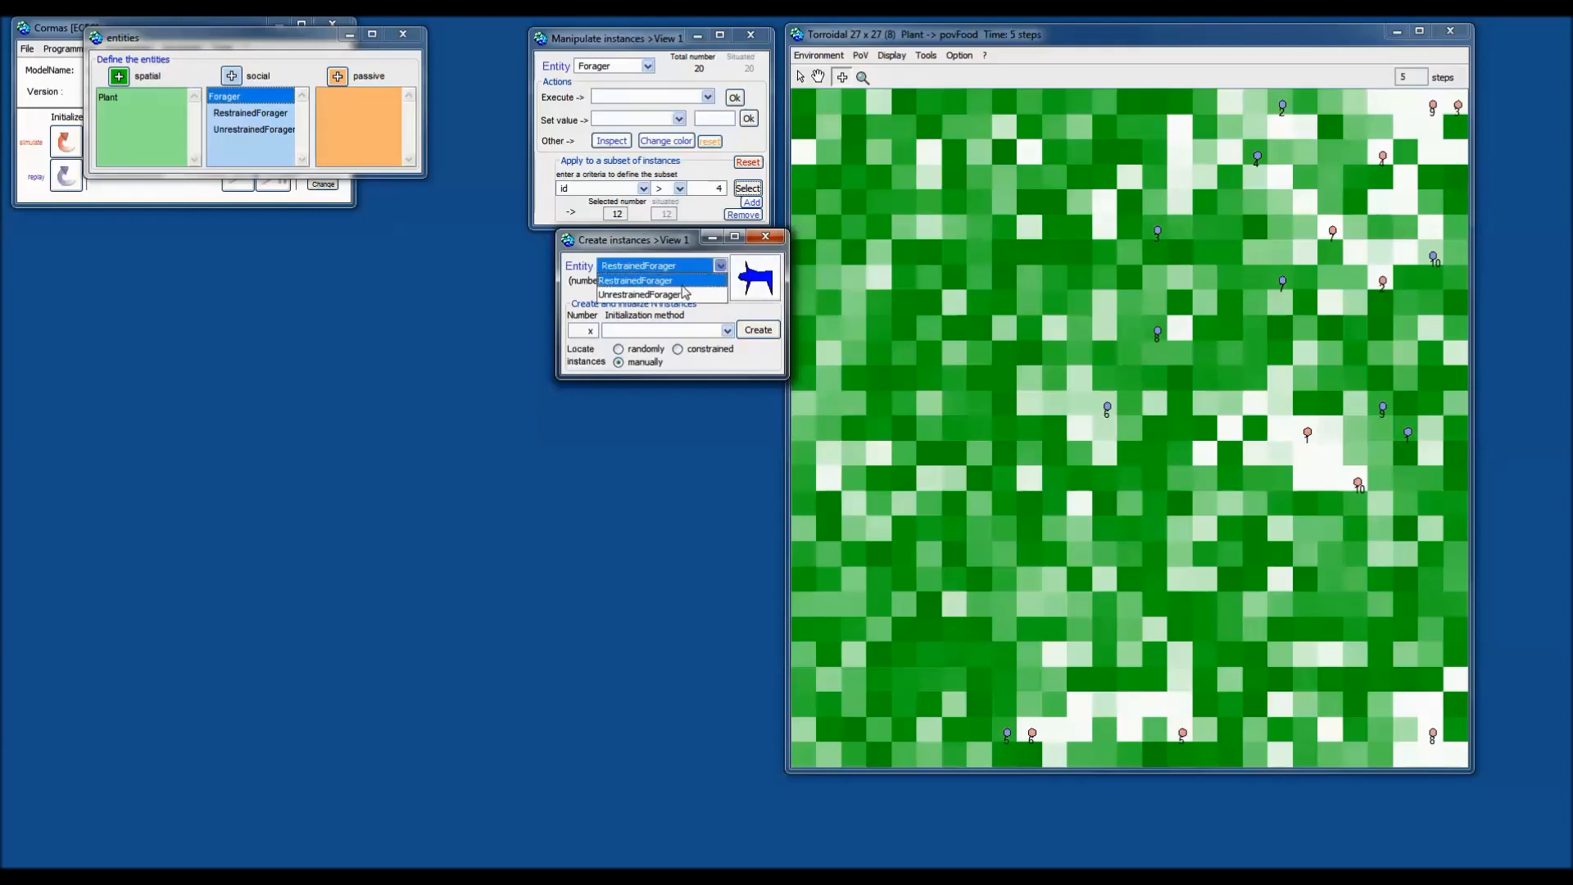
{"action": "left_click", "coordinate": [687, 295]}
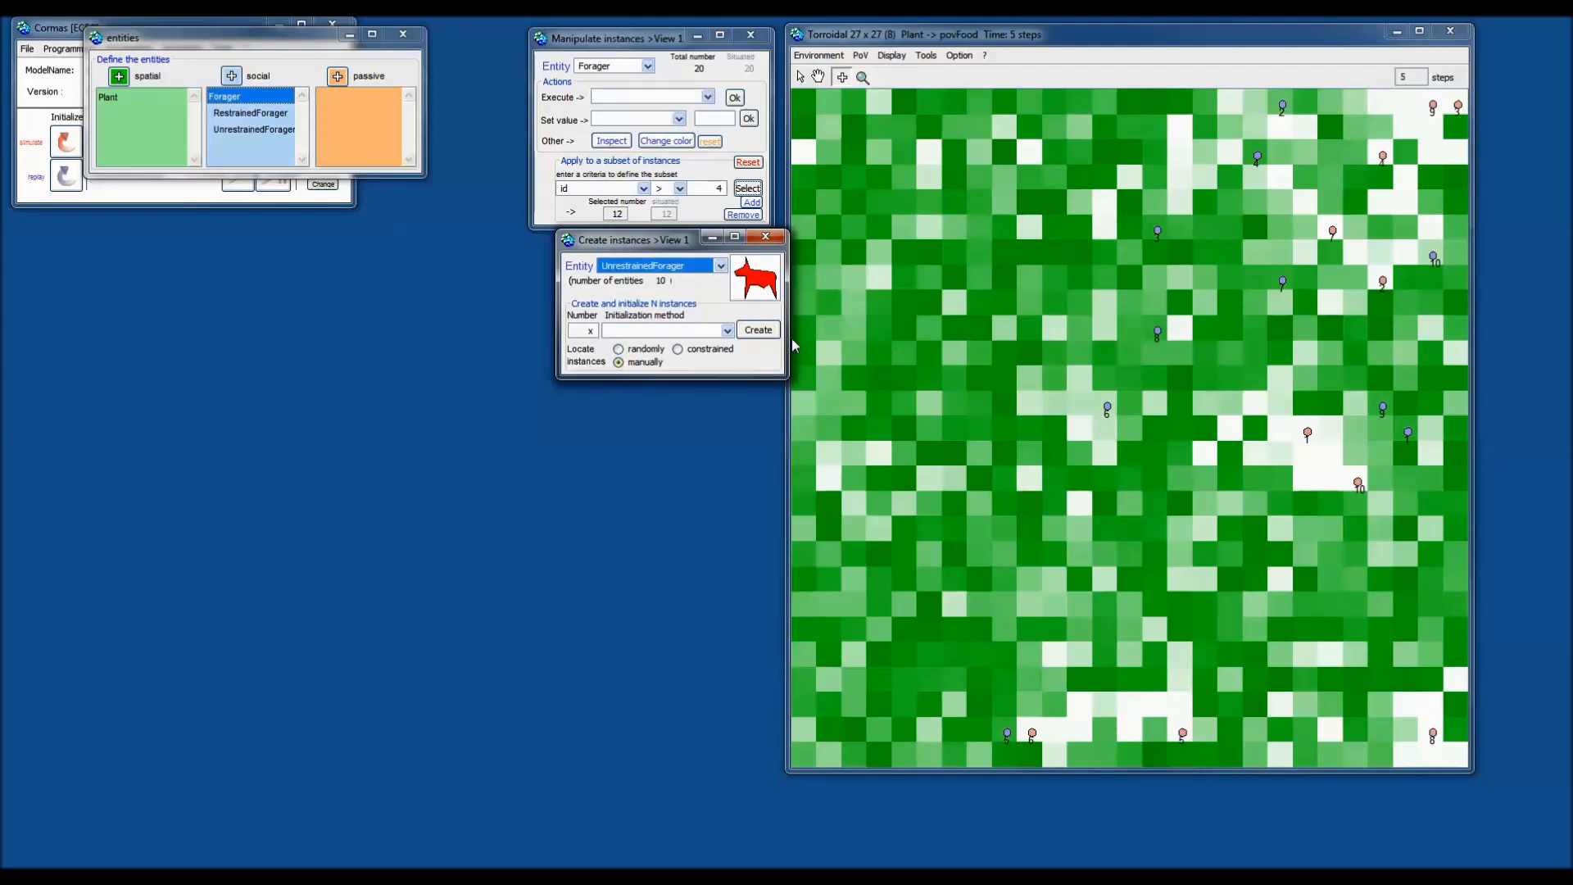
Place the first UnrestrainedForagers by hand on several grid cells.
{"action": "left_click", "coordinate": [754, 327]}
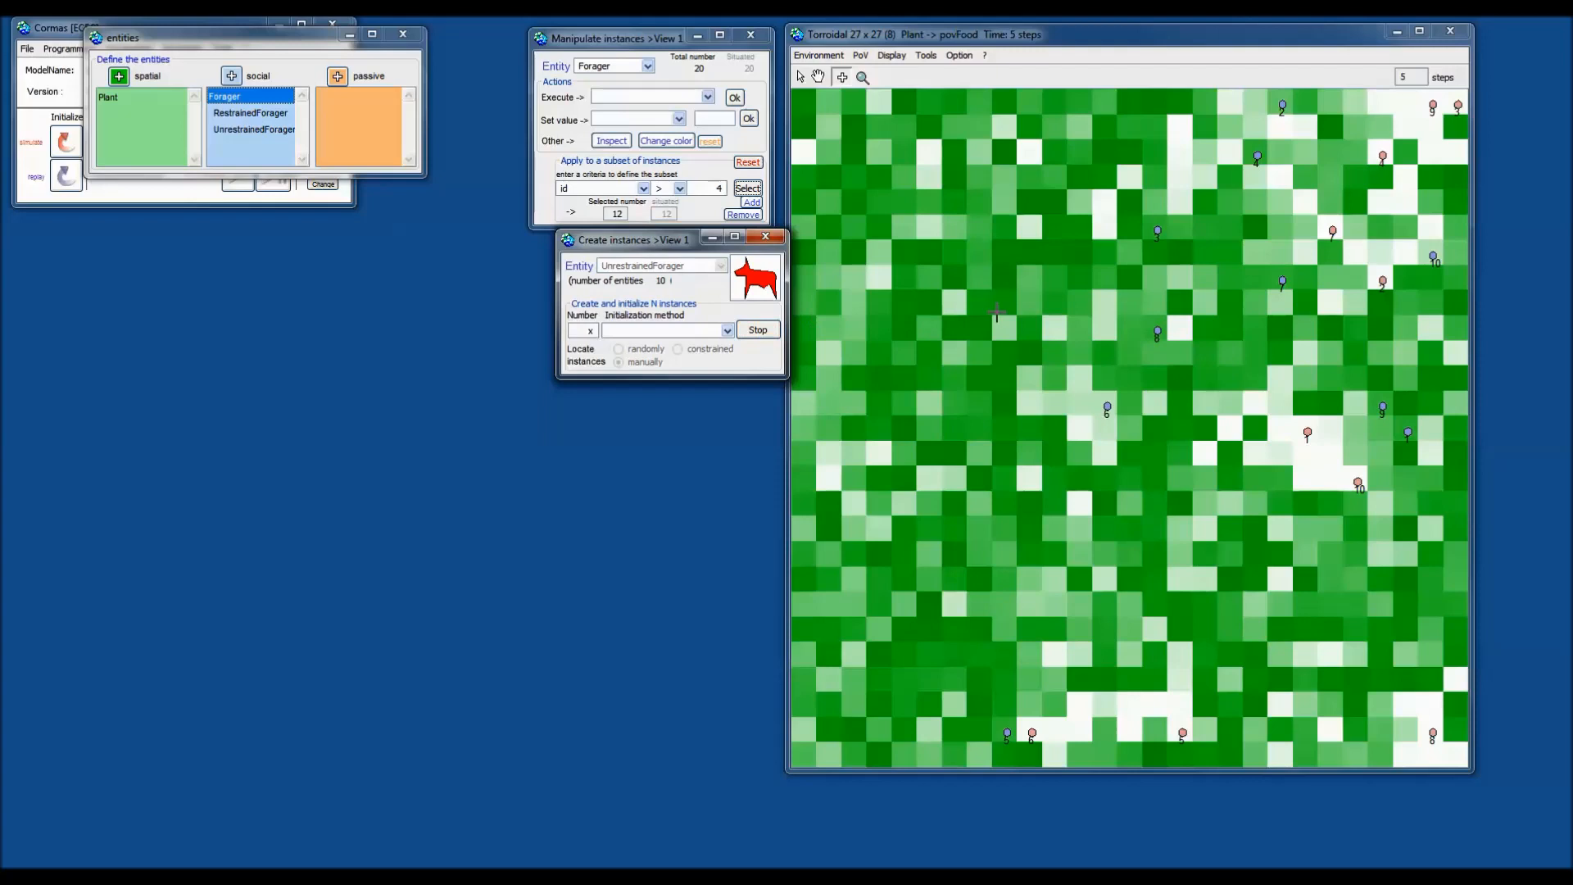
{"action": "left_click", "coordinate": [980, 226]}
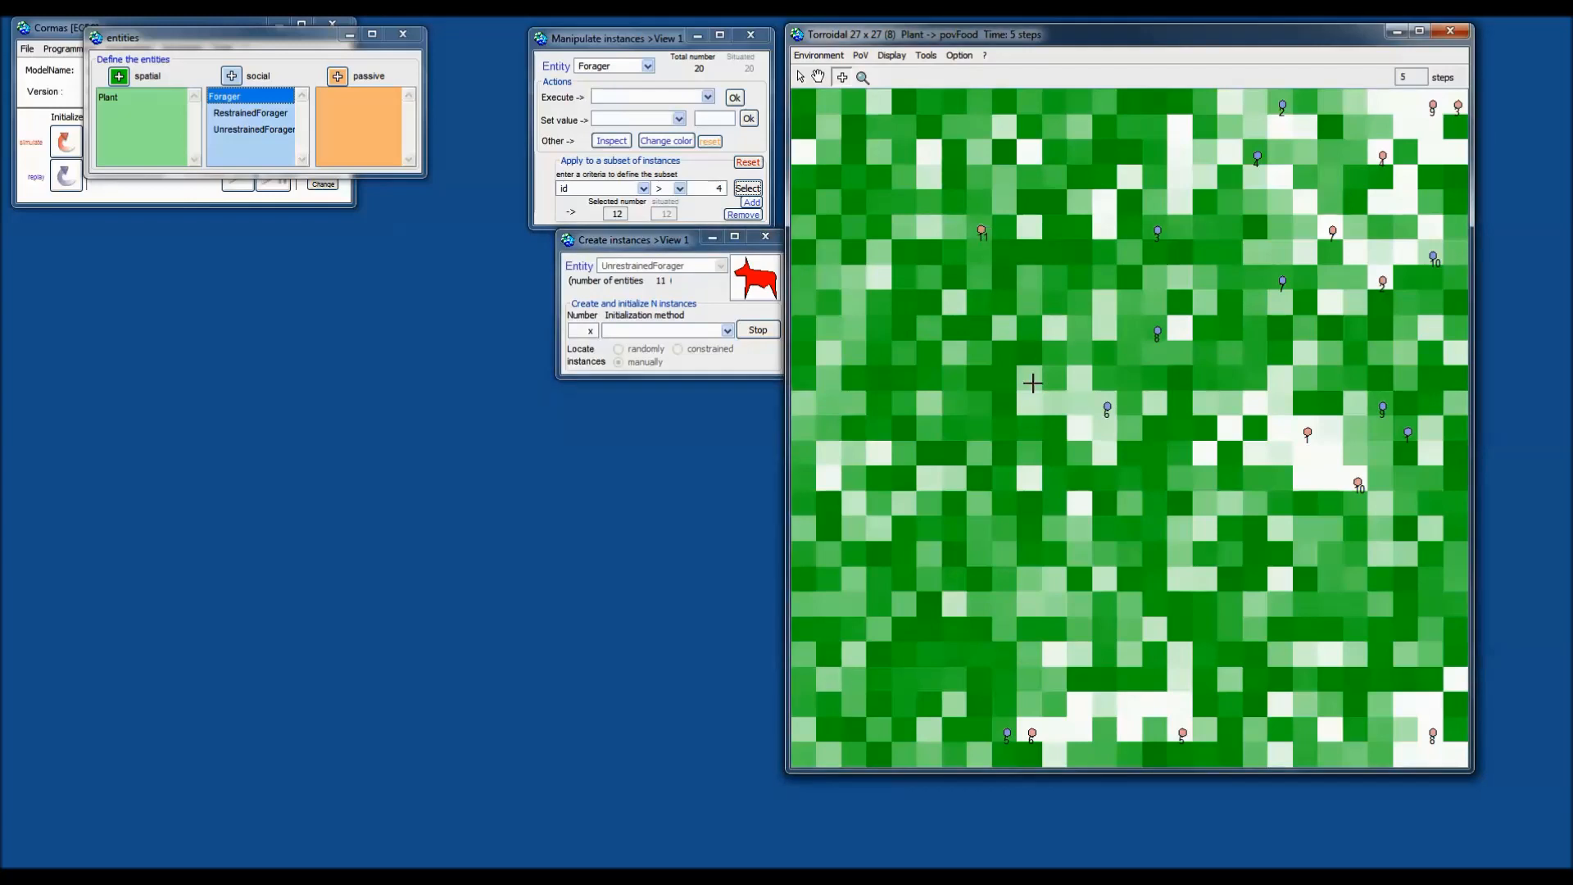
{"action": "left_click", "coordinate": [906, 459]}
{"action": "left_click", "coordinate": [1082, 228]}
{"action": "left_click", "coordinate": [768, 332]}
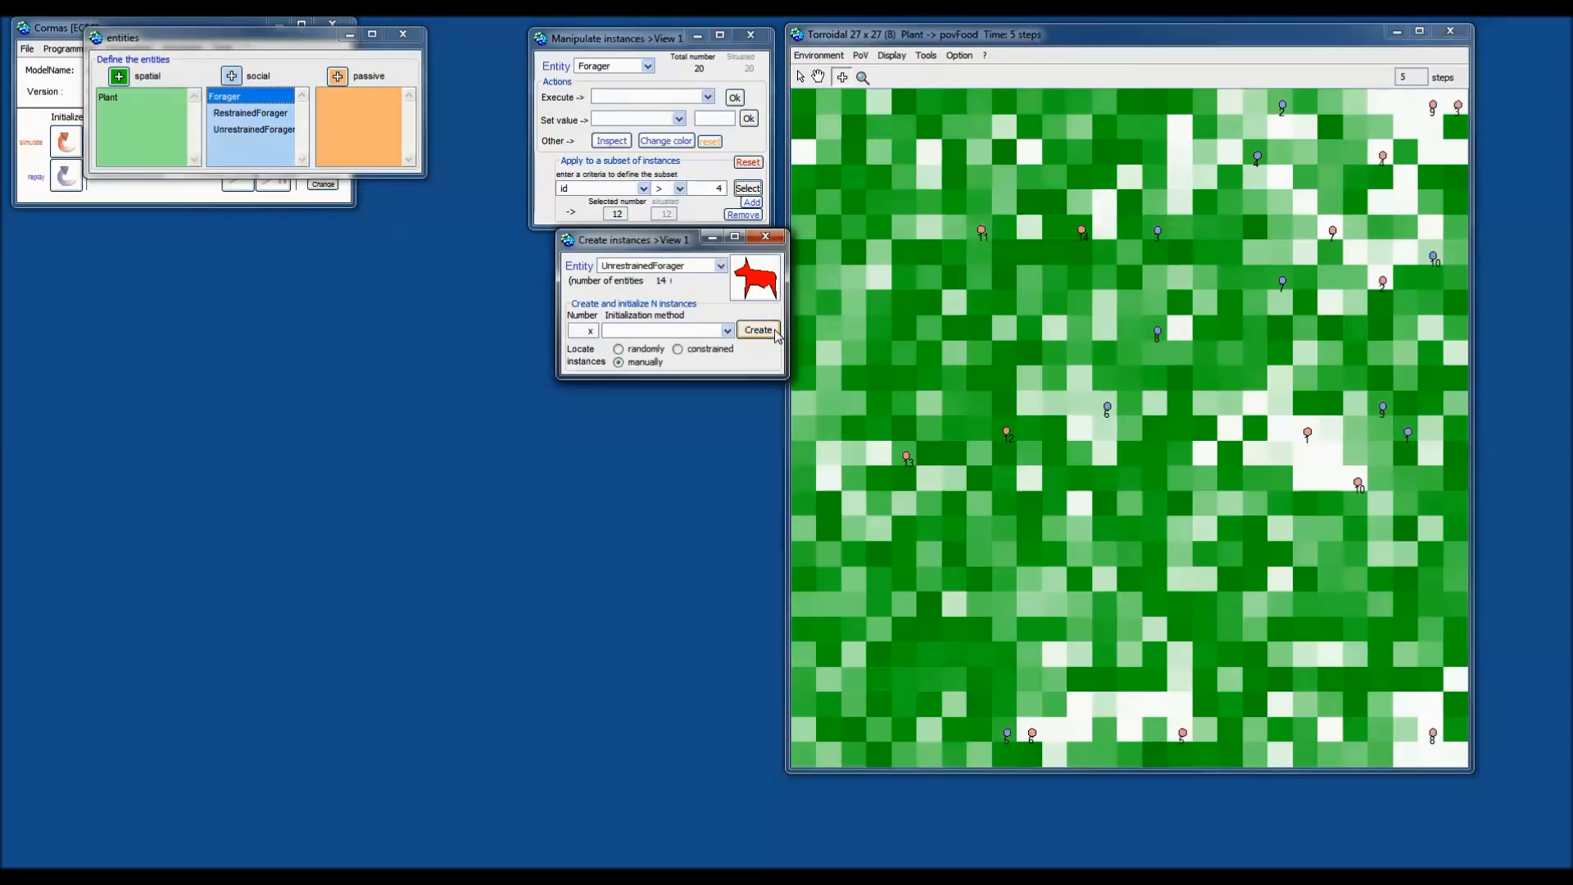
Set Number to 5 and hand-place five more foragers, bringing the count to 19.
{"action": "double_click", "coordinate": [590, 331]}
{"action": "type", "text": "5"}
{"action": "left_click", "coordinate": [758, 329]}
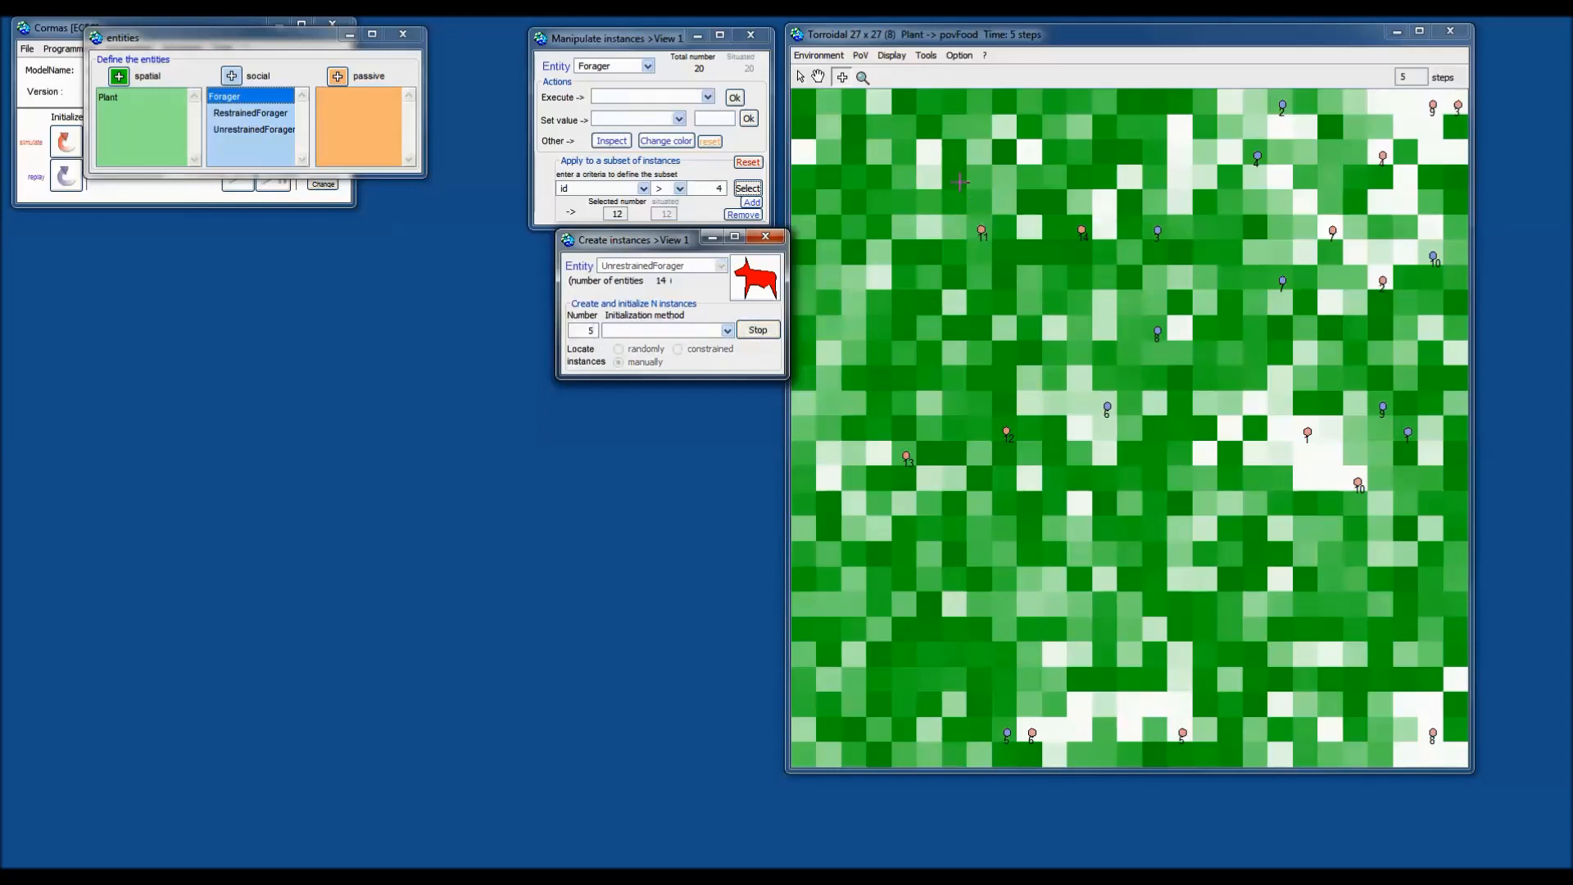
{"action": "left_click", "coordinate": [955, 177]}
{"action": "left_click", "coordinate": [1031, 152]}
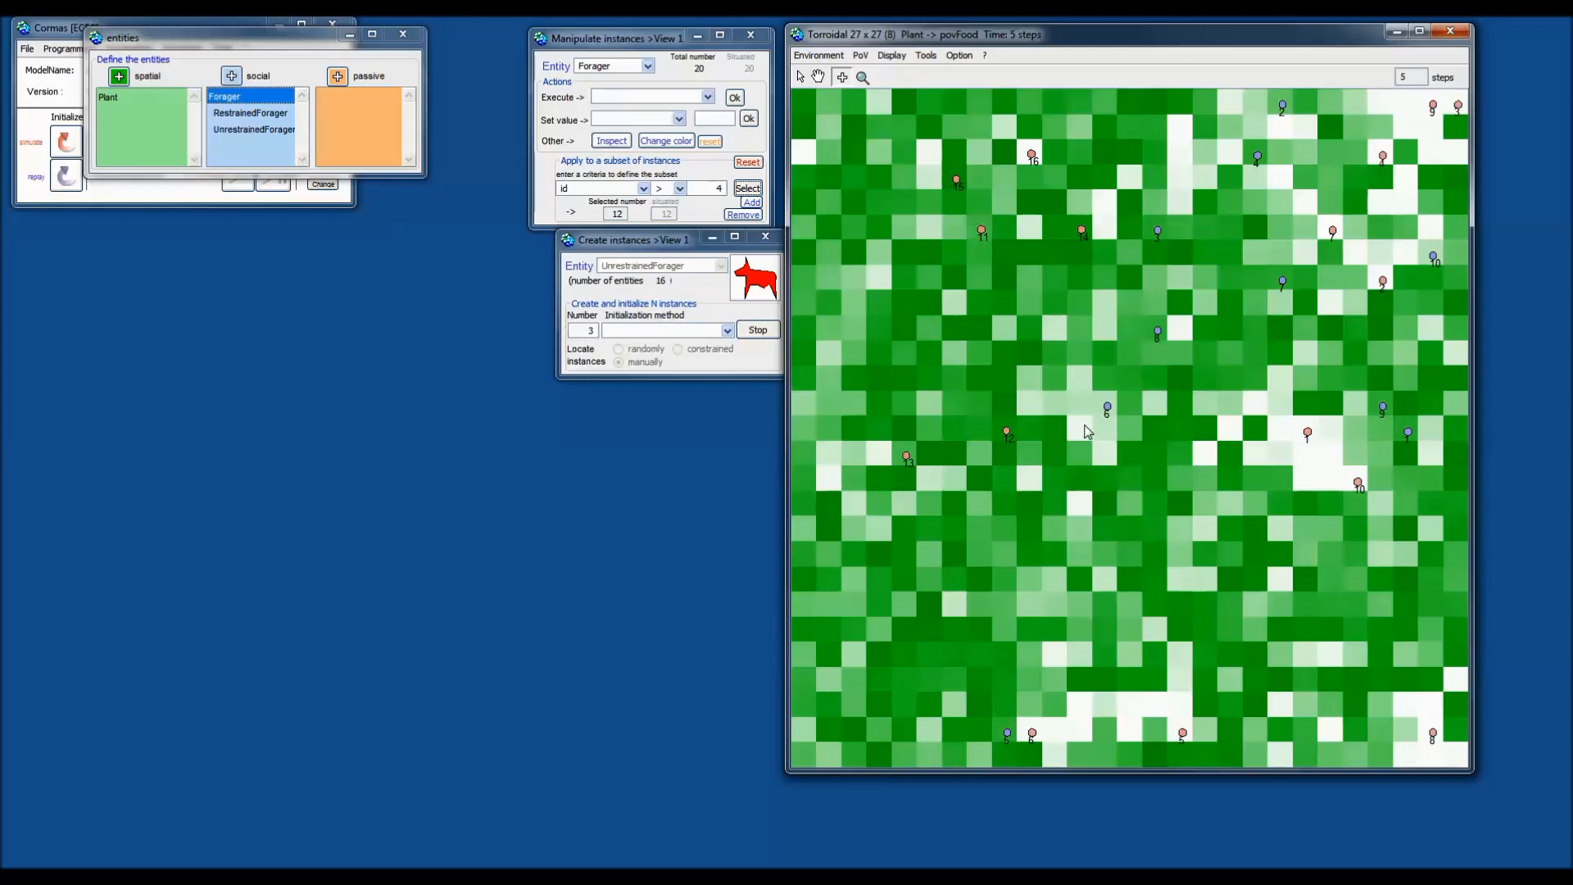
{"action": "left_click", "coordinate": [1030, 404]}
{"action": "left_click", "coordinate": [907, 327]}
{"action": "left_click", "coordinate": [856, 279]}
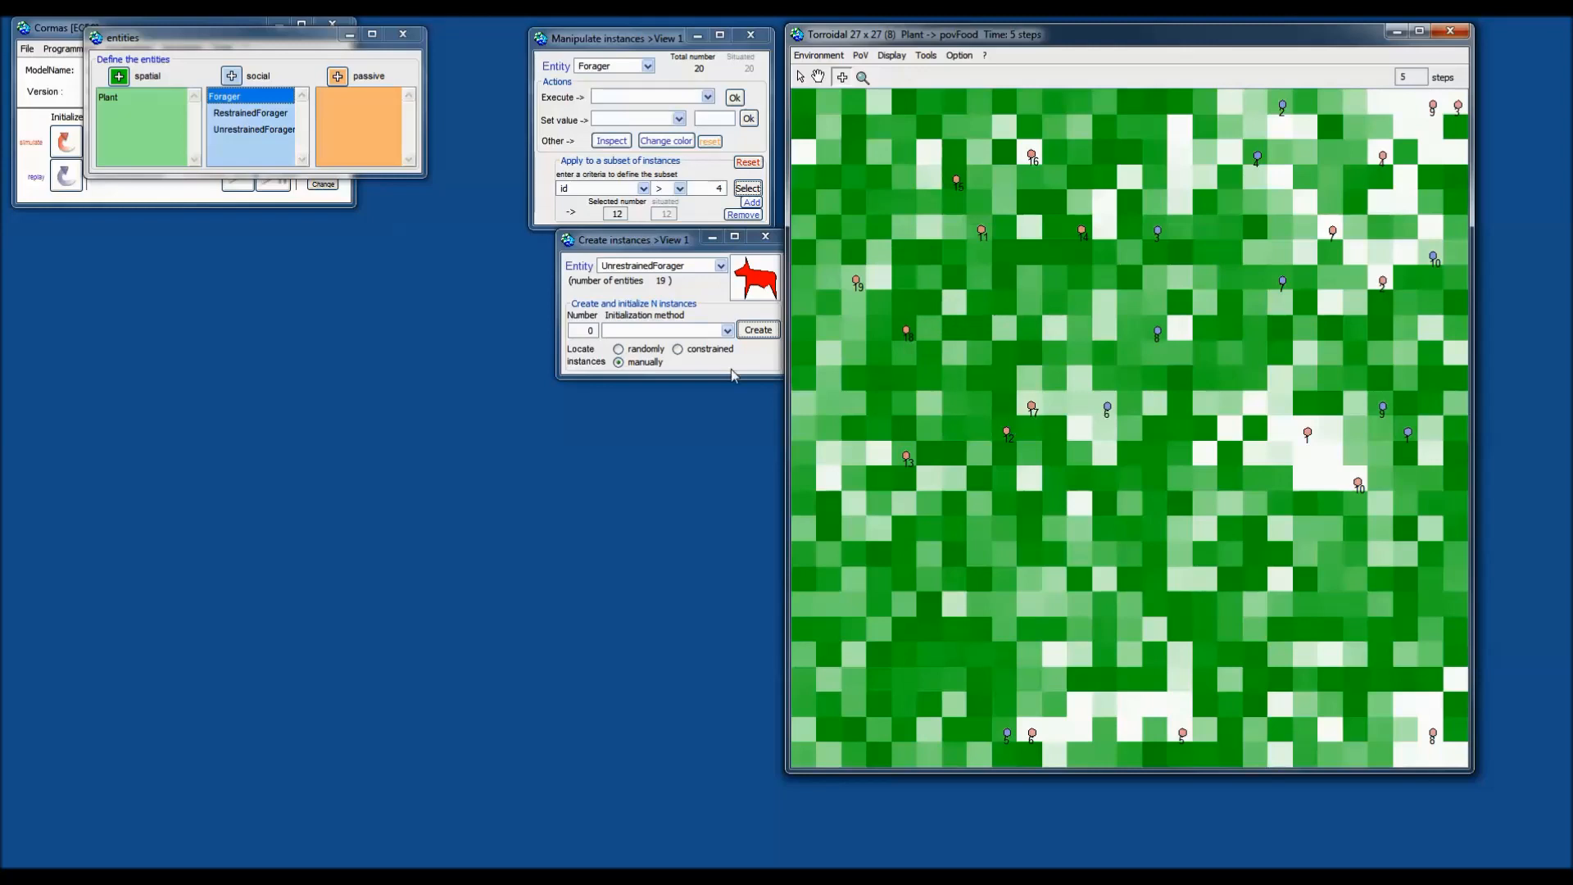
Create 20 UnrestrainedForagers at random grid positions, raising the count to 39.
{"action": "left_click", "coordinate": [634, 354]}
{"action": "left_click_drag", "start_coordinate": [585, 332], "coordinate": [612, 335]}
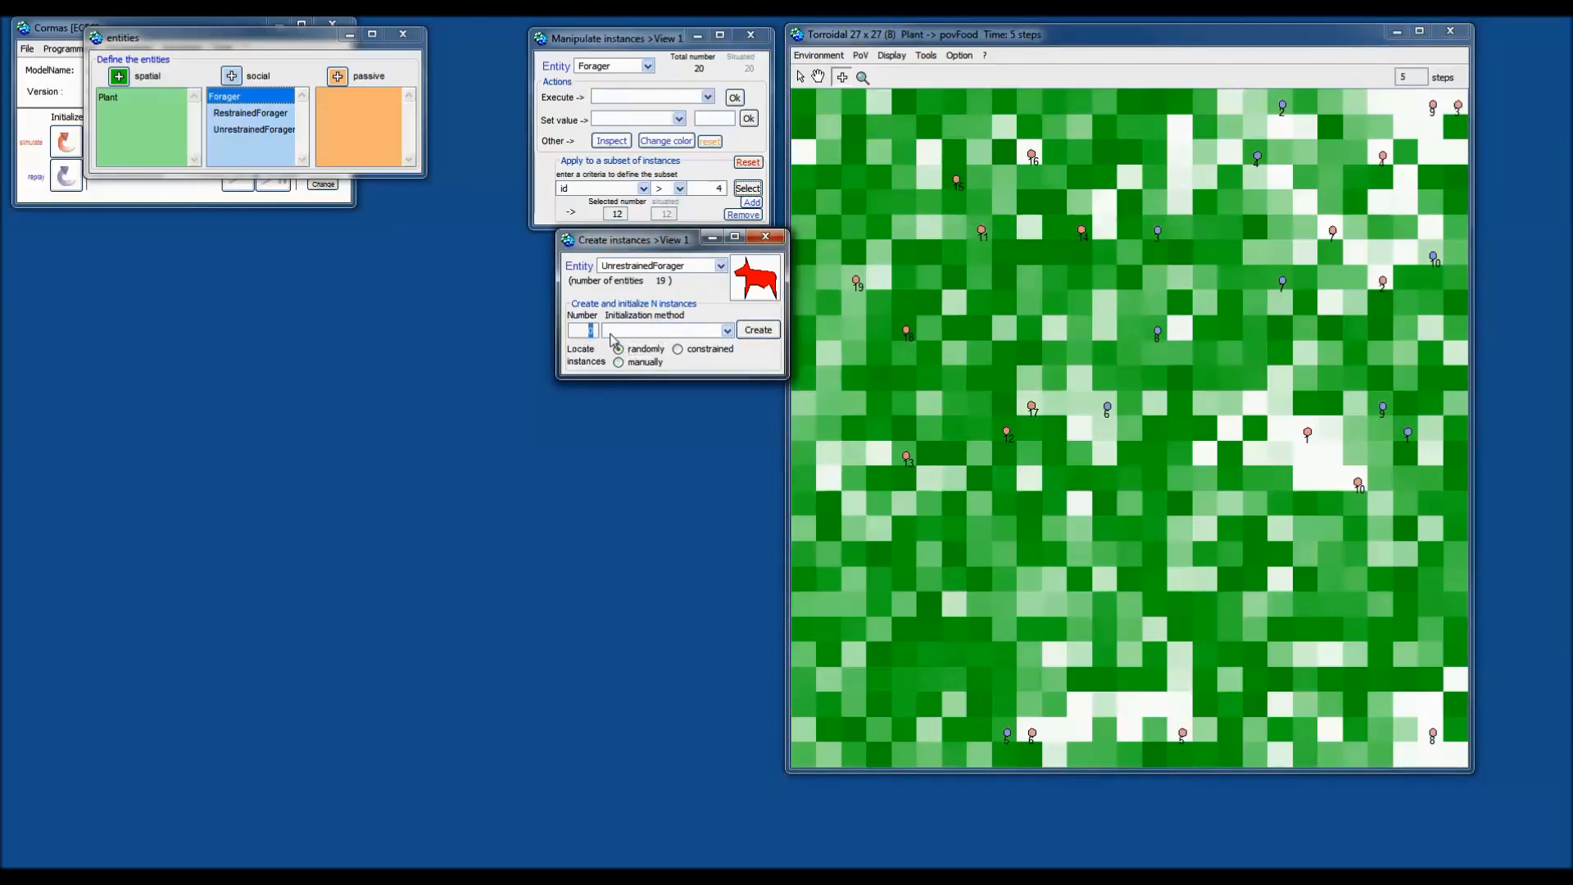
{"action": "type", "text": "20"}
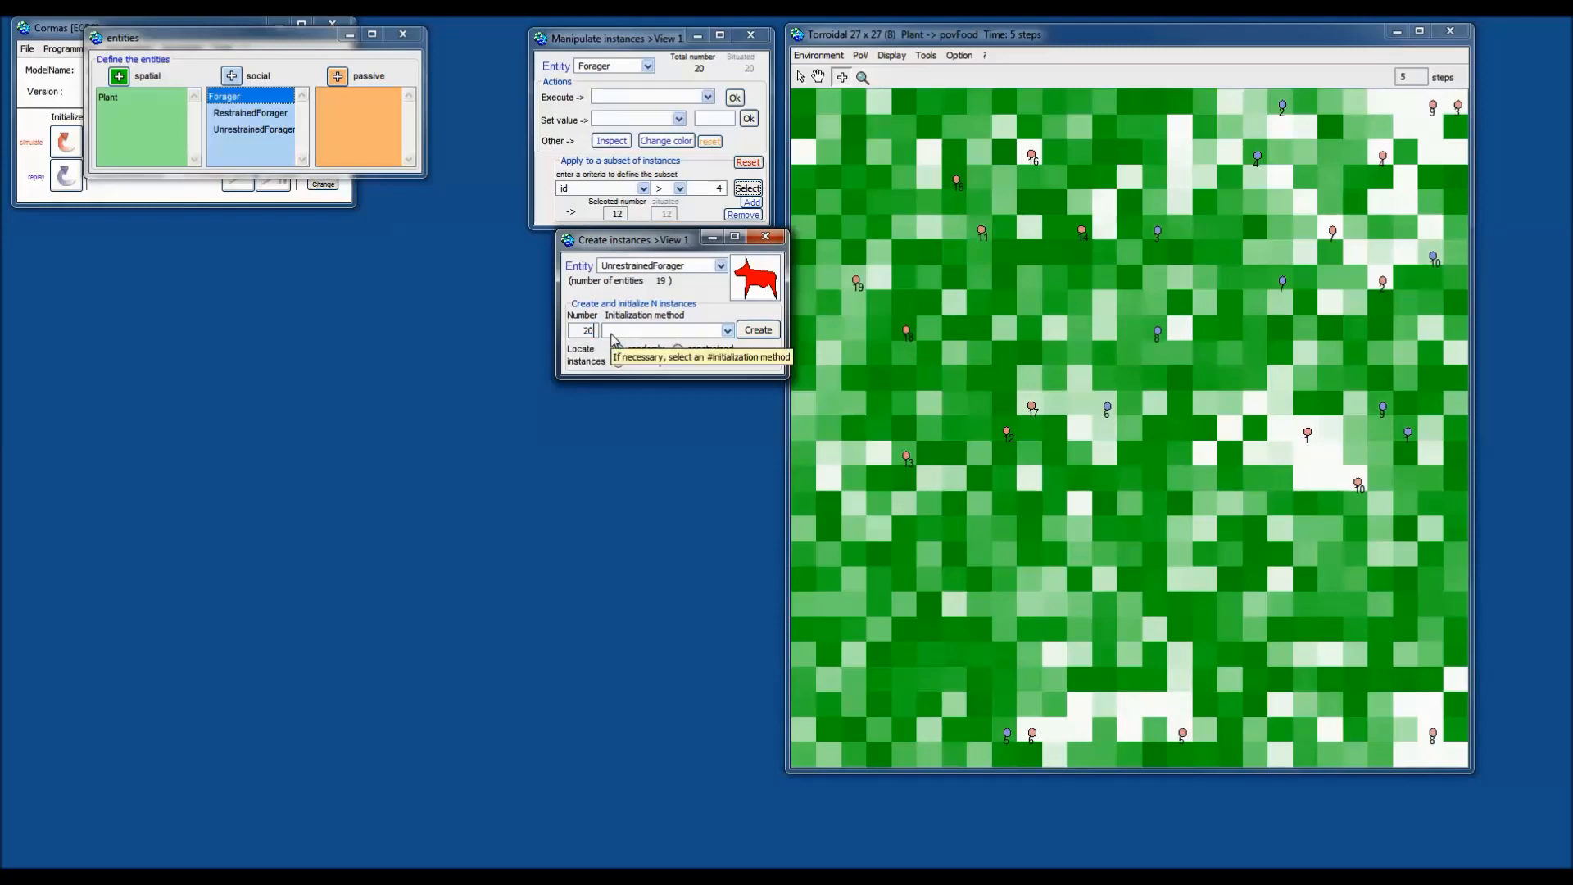
{"action": "left_click", "coordinate": [766, 334]}
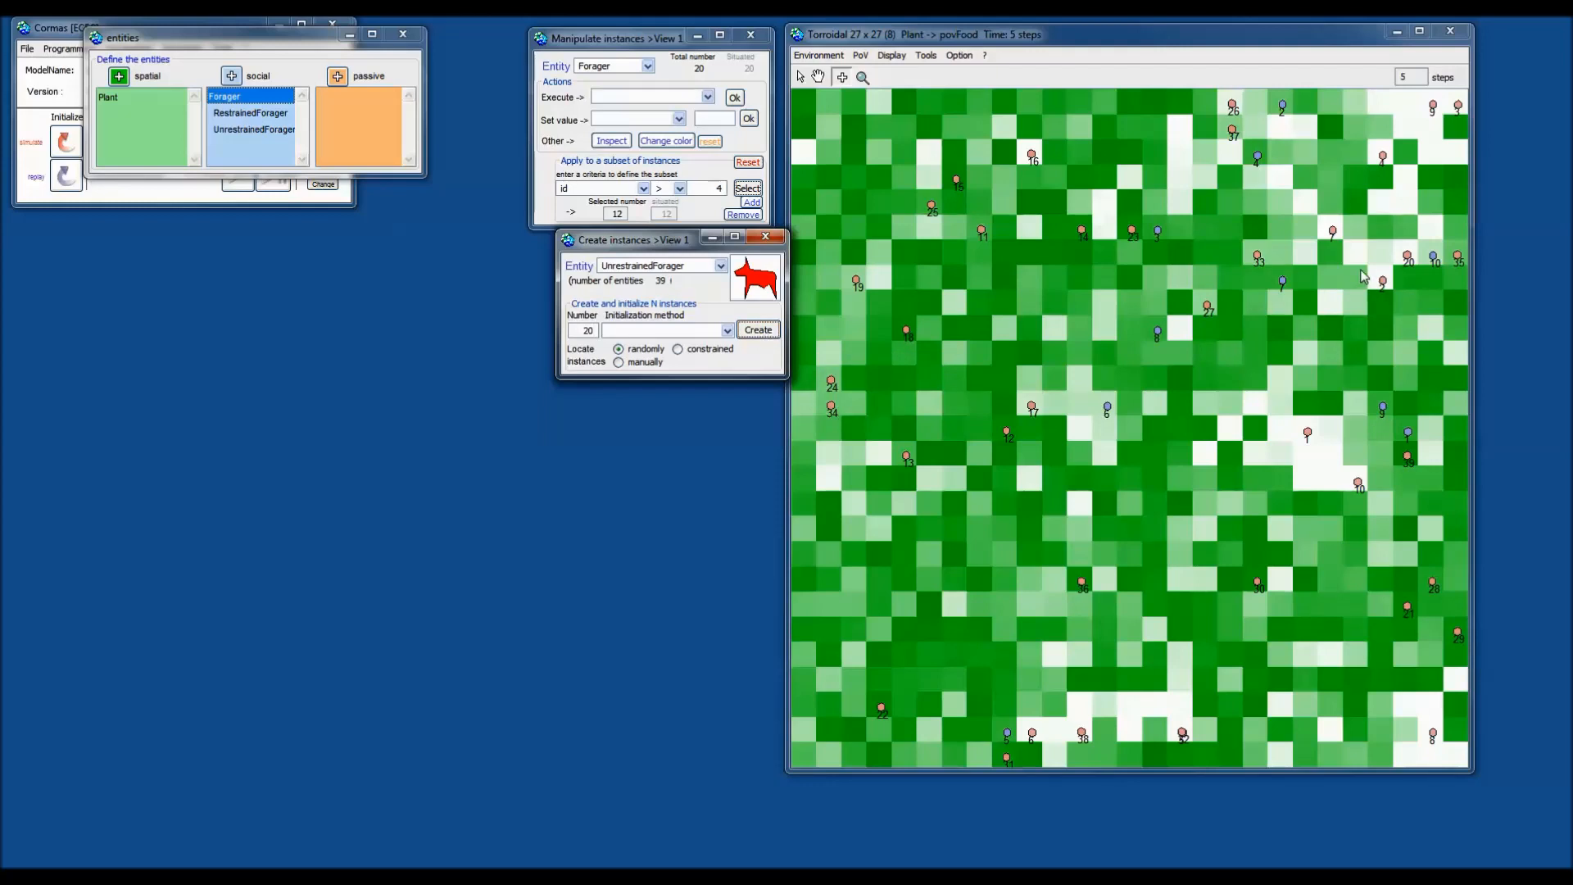
{"action": "left_click", "coordinate": [699, 350]}
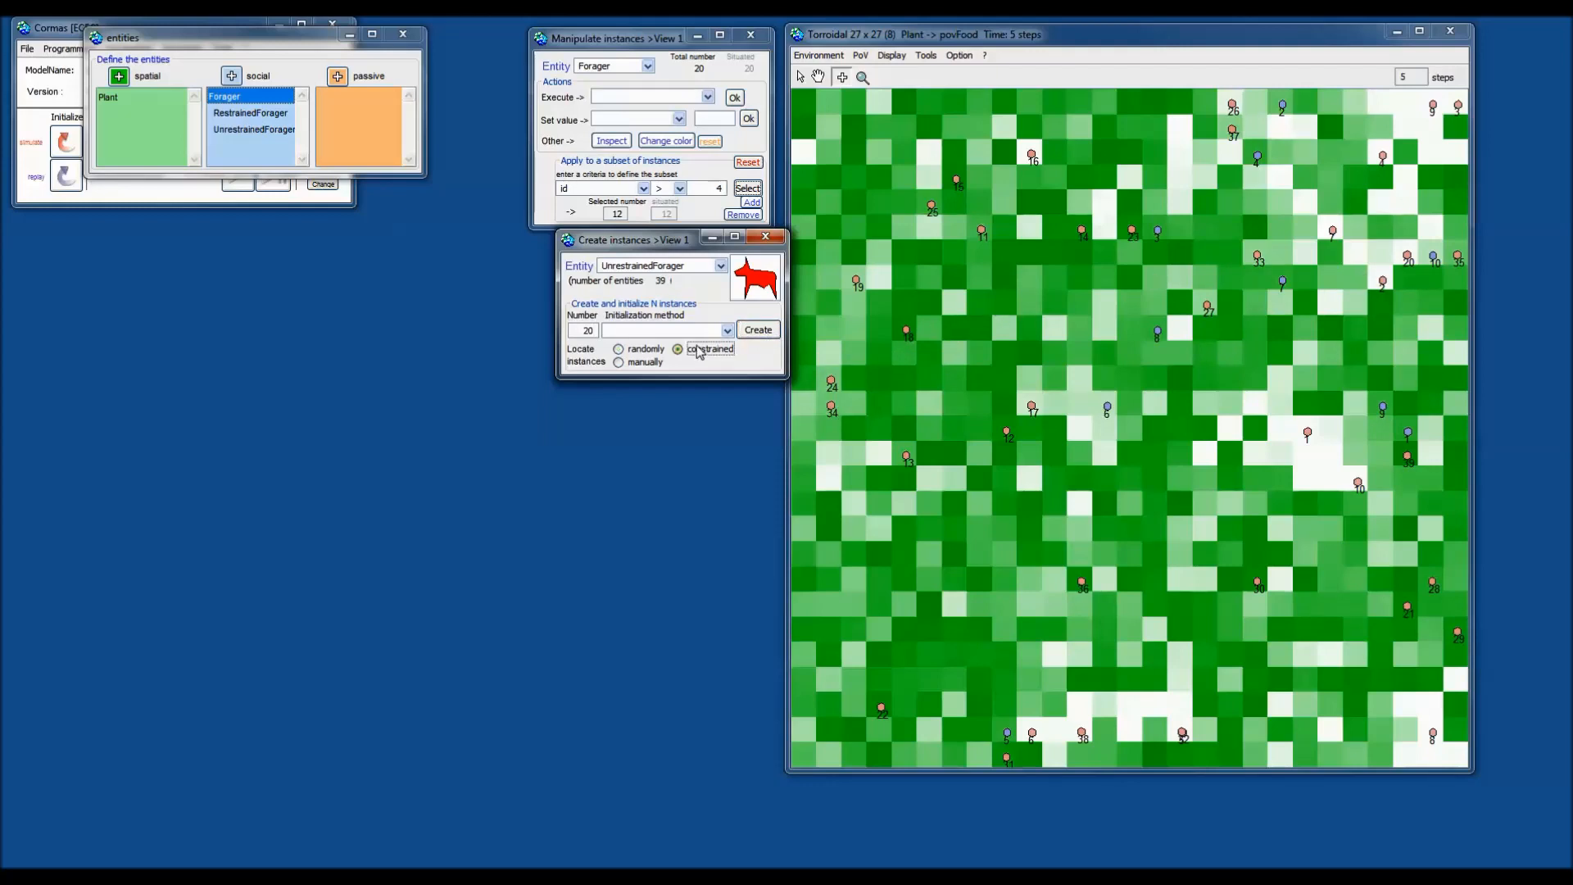
Constrain placement to patches with energy < 5 and create 20 foragers there.
{"action": "left_click", "coordinate": [757, 331]}
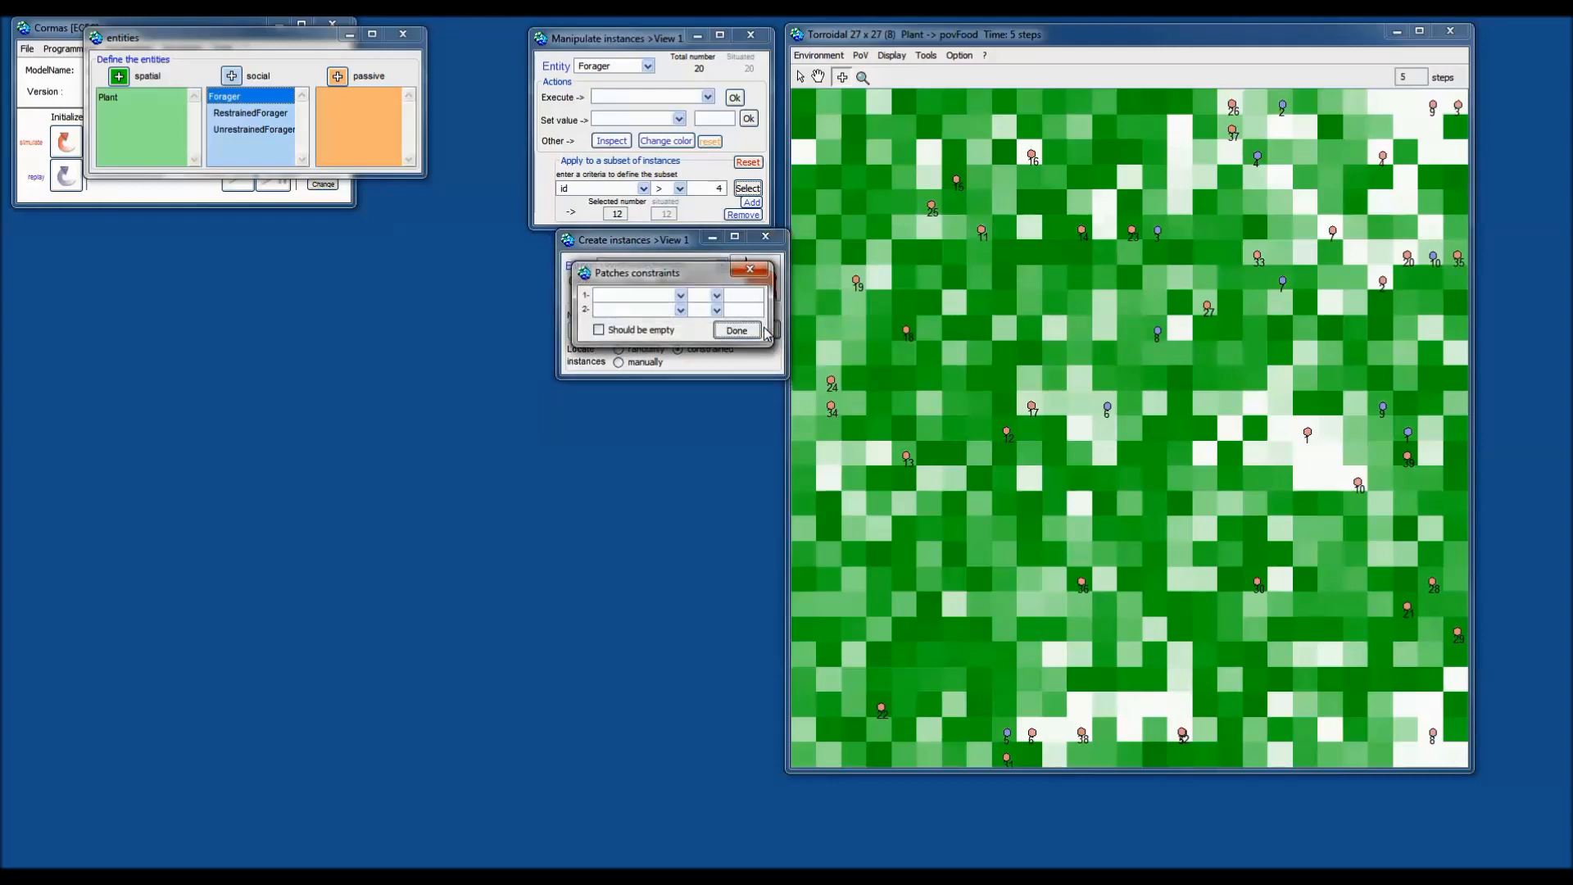
{"action": "left_click_drag", "start_coordinate": [697, 283], "coordinate": [710, 231]}
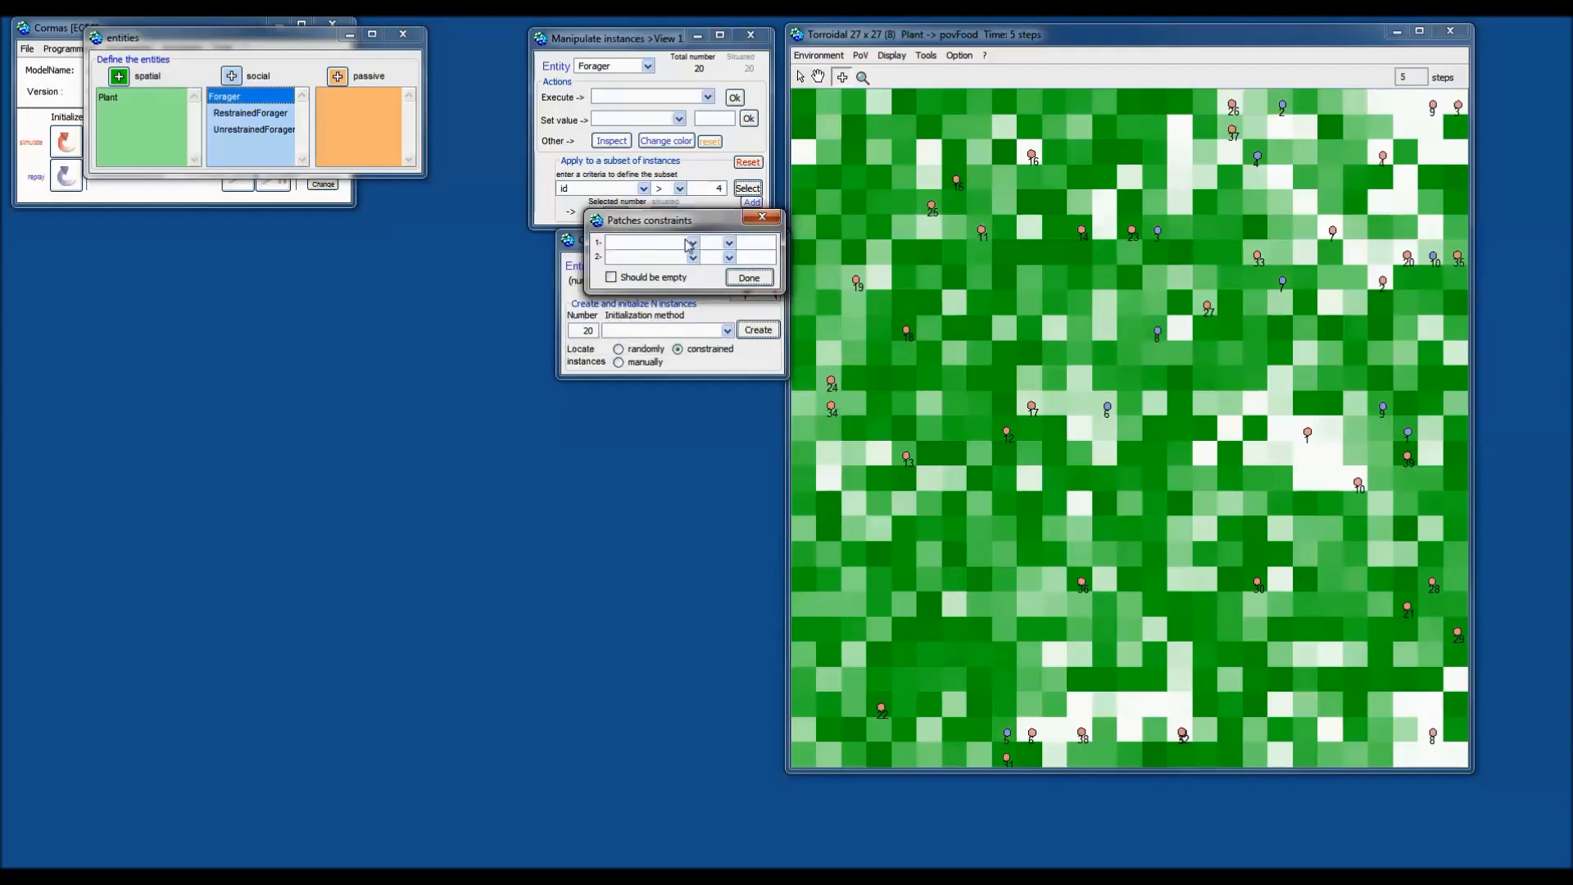
{"action": "left_click", "coordinate": [692, 242]}
{"action": "left_click", "coordinate": [660, 257]}
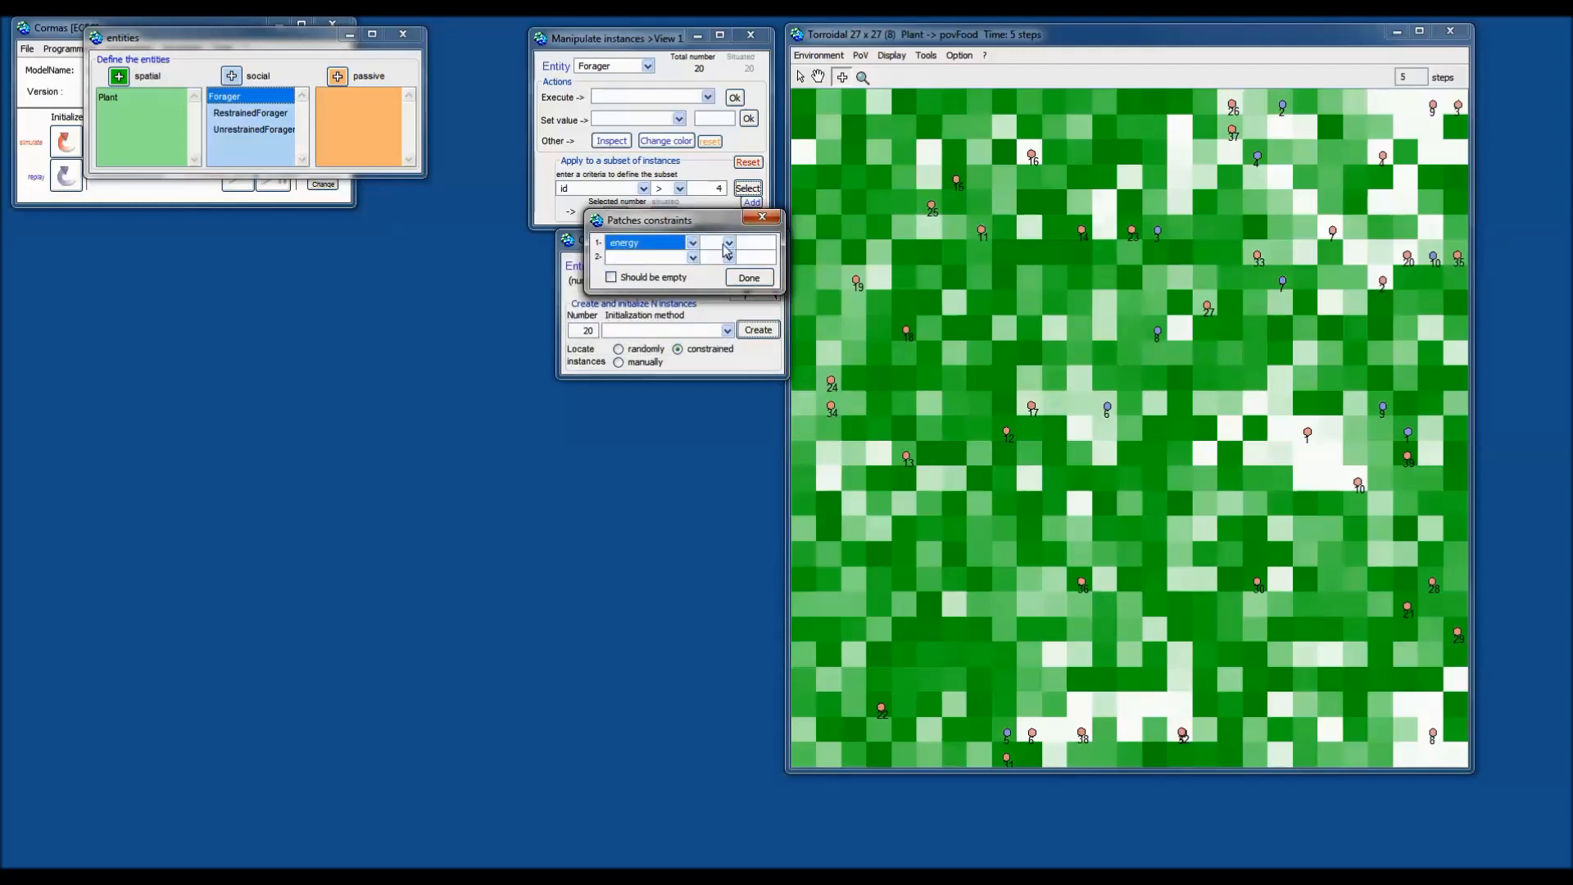
{"action": "left_click", "coordinate": [728, 242]}
{"action": "left_click", "coordinate": [721, 300]}
{"action": "left_click", "coordinate": [755, 248]}
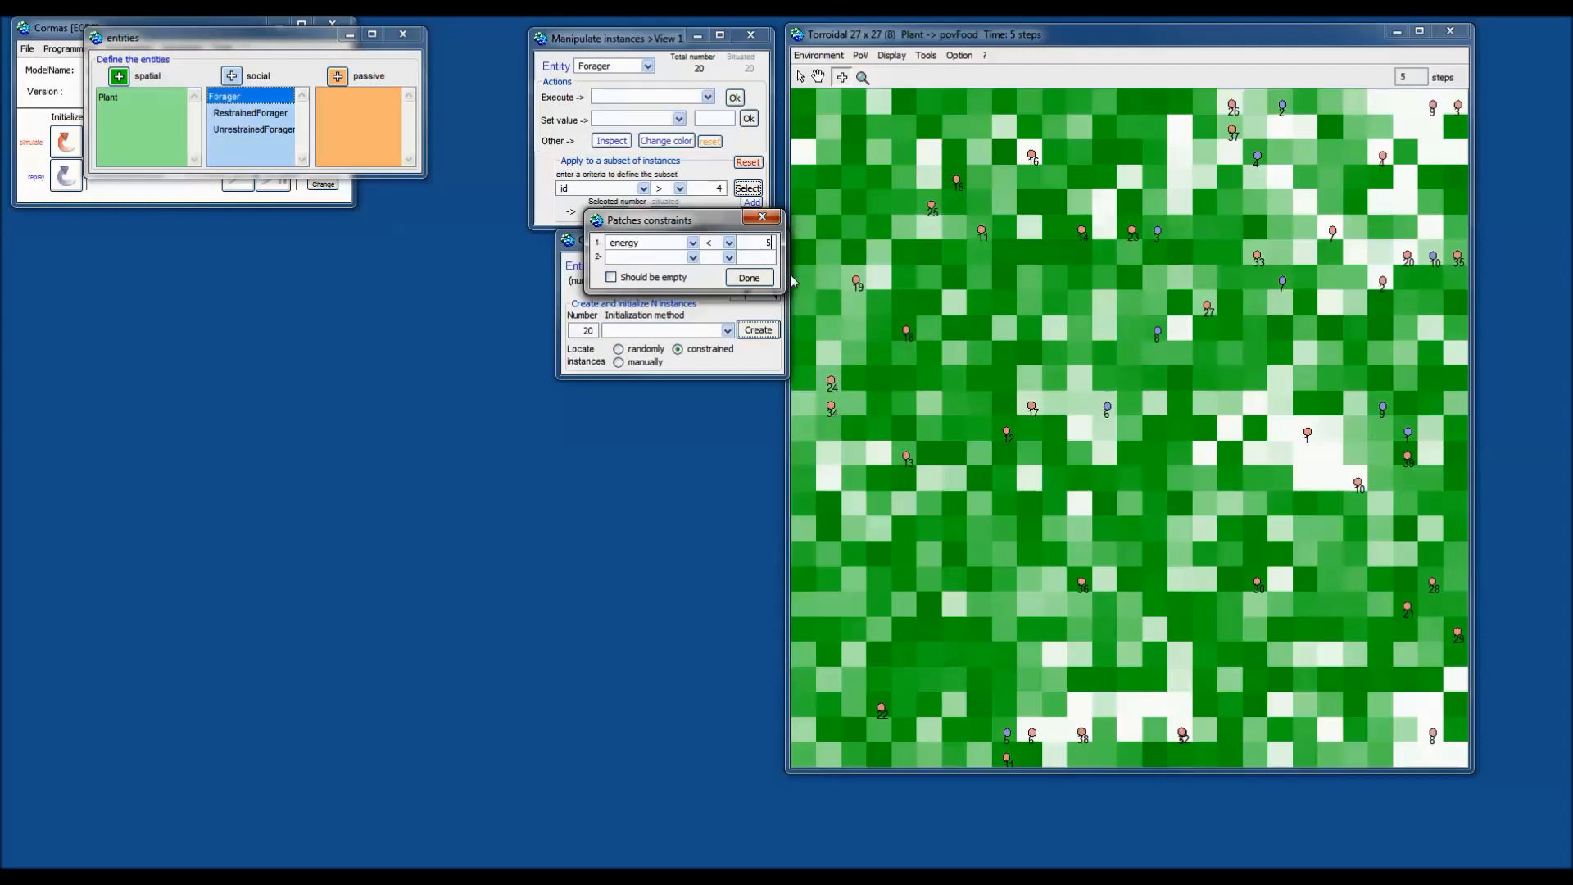
{"action": "left_click", "coordinate": [733, 280]}
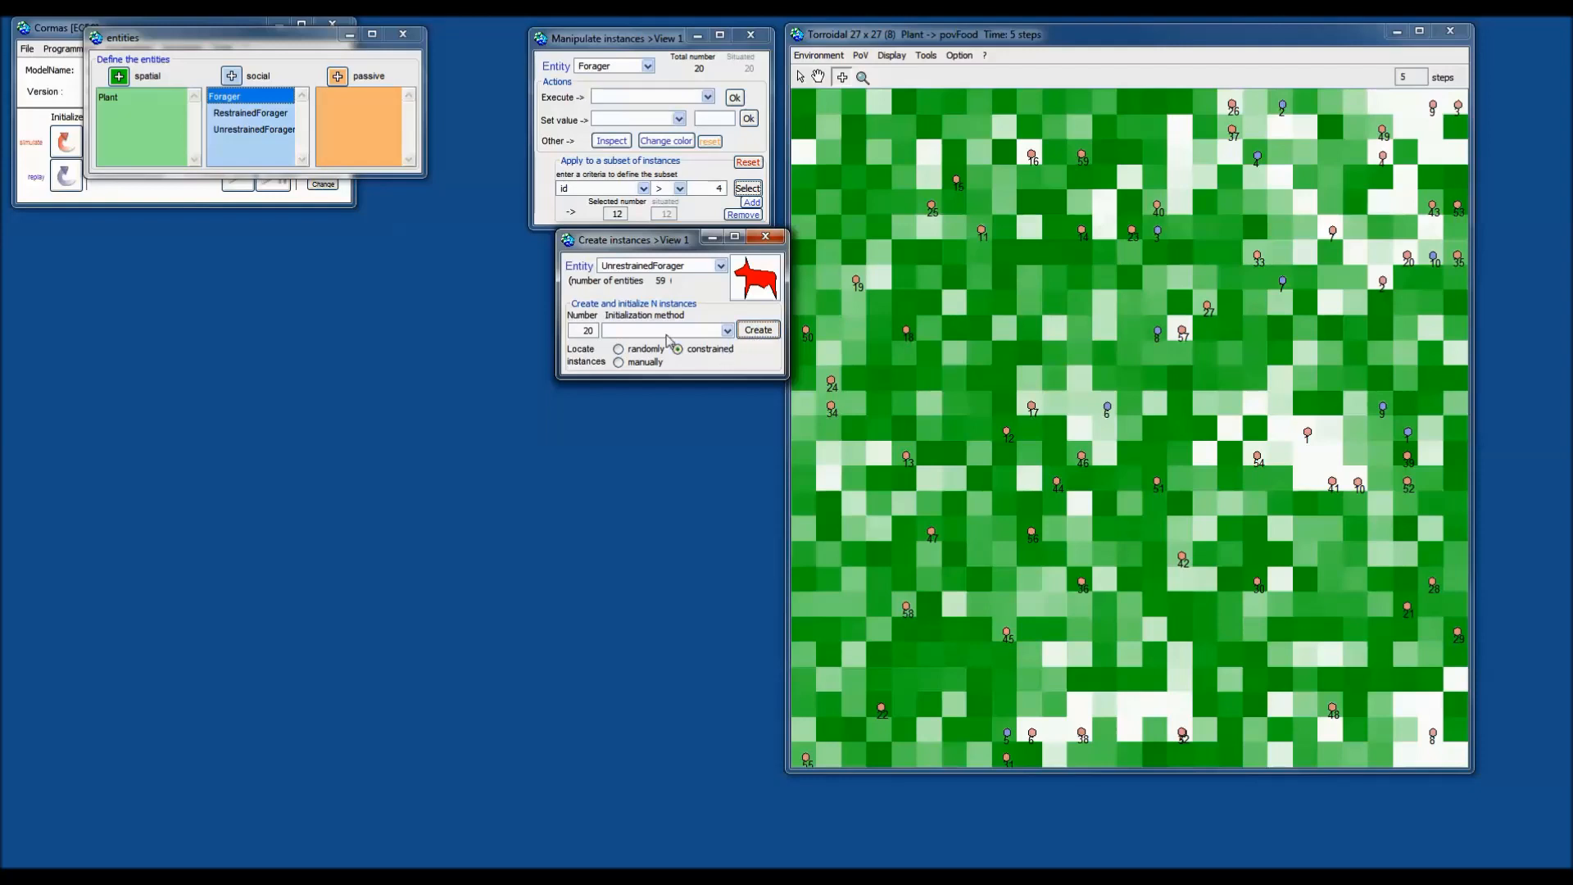
Change the creation number to 4 and start another constrained creation.
{"action": "double_click", "coordinate": [585, 332]}
{"action": "type", "text": "4"}
{"action": "left_click", "coordinate": [758, 331]}
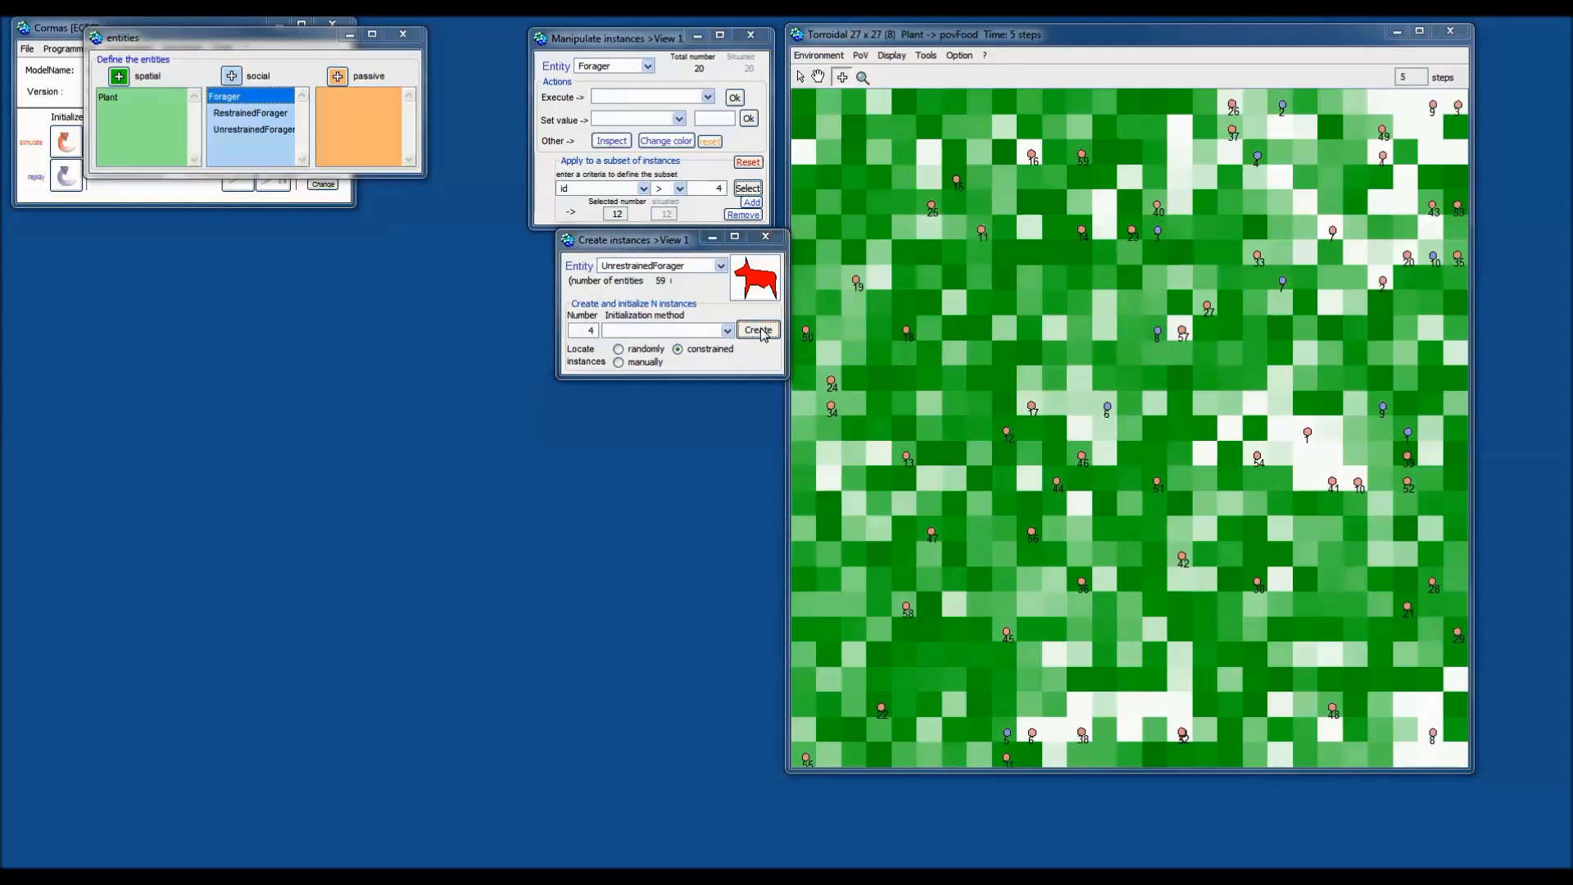
Create four foragers on empty patches, then start four more using the initNRJ: method.
{"action": "left_click", "coordinate": [626, 331]}
{"action": "left_click", "coordinate": [737, 330]}
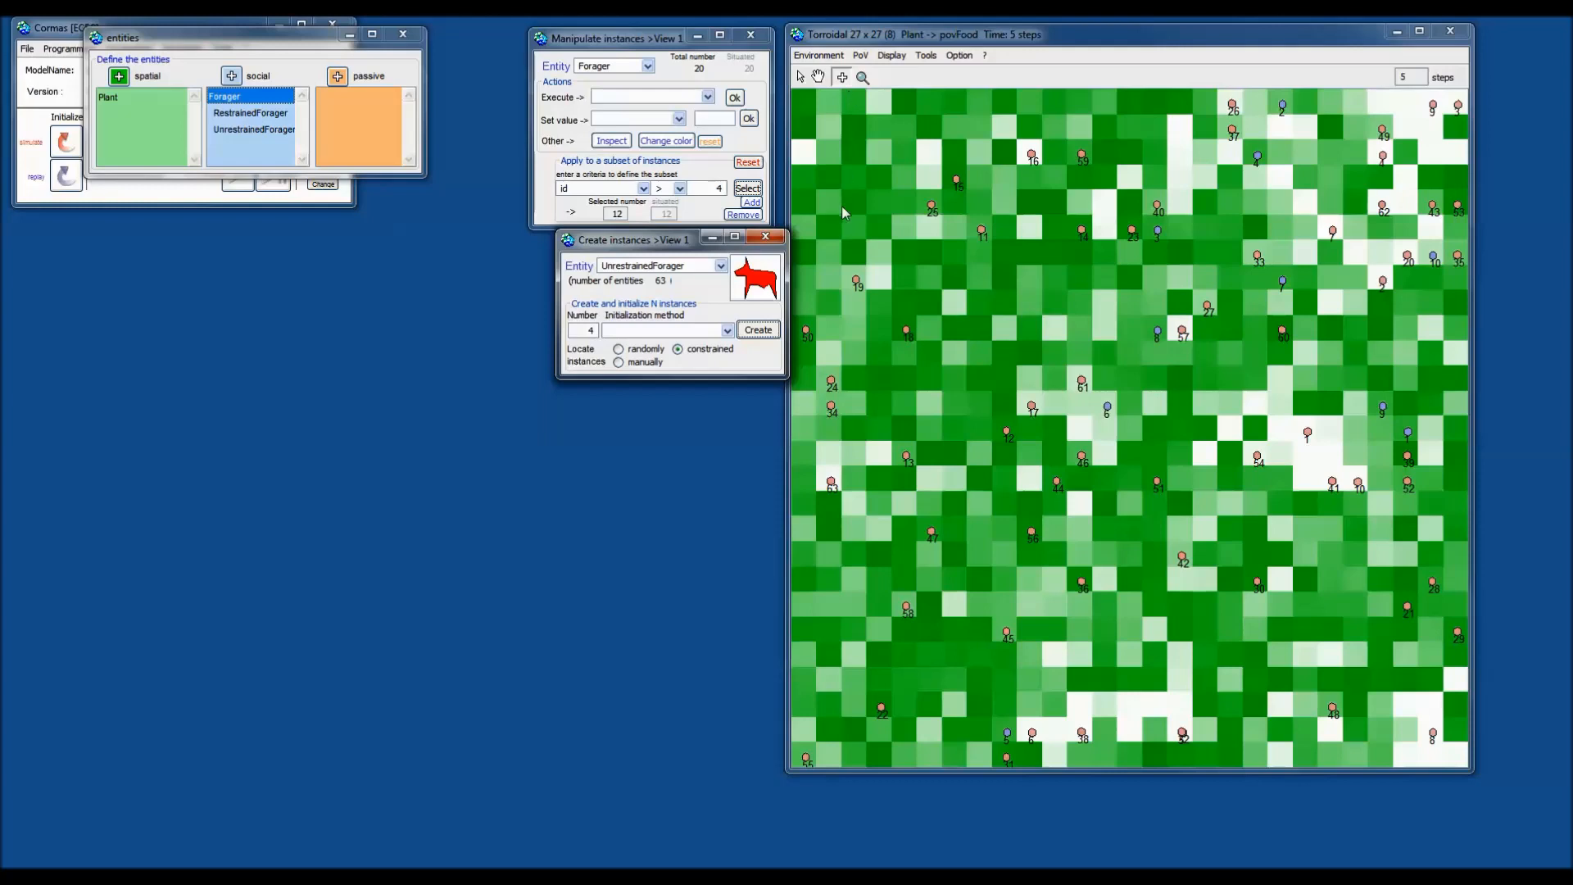
{"action": "left_click", "coordinate": [726, 331]}
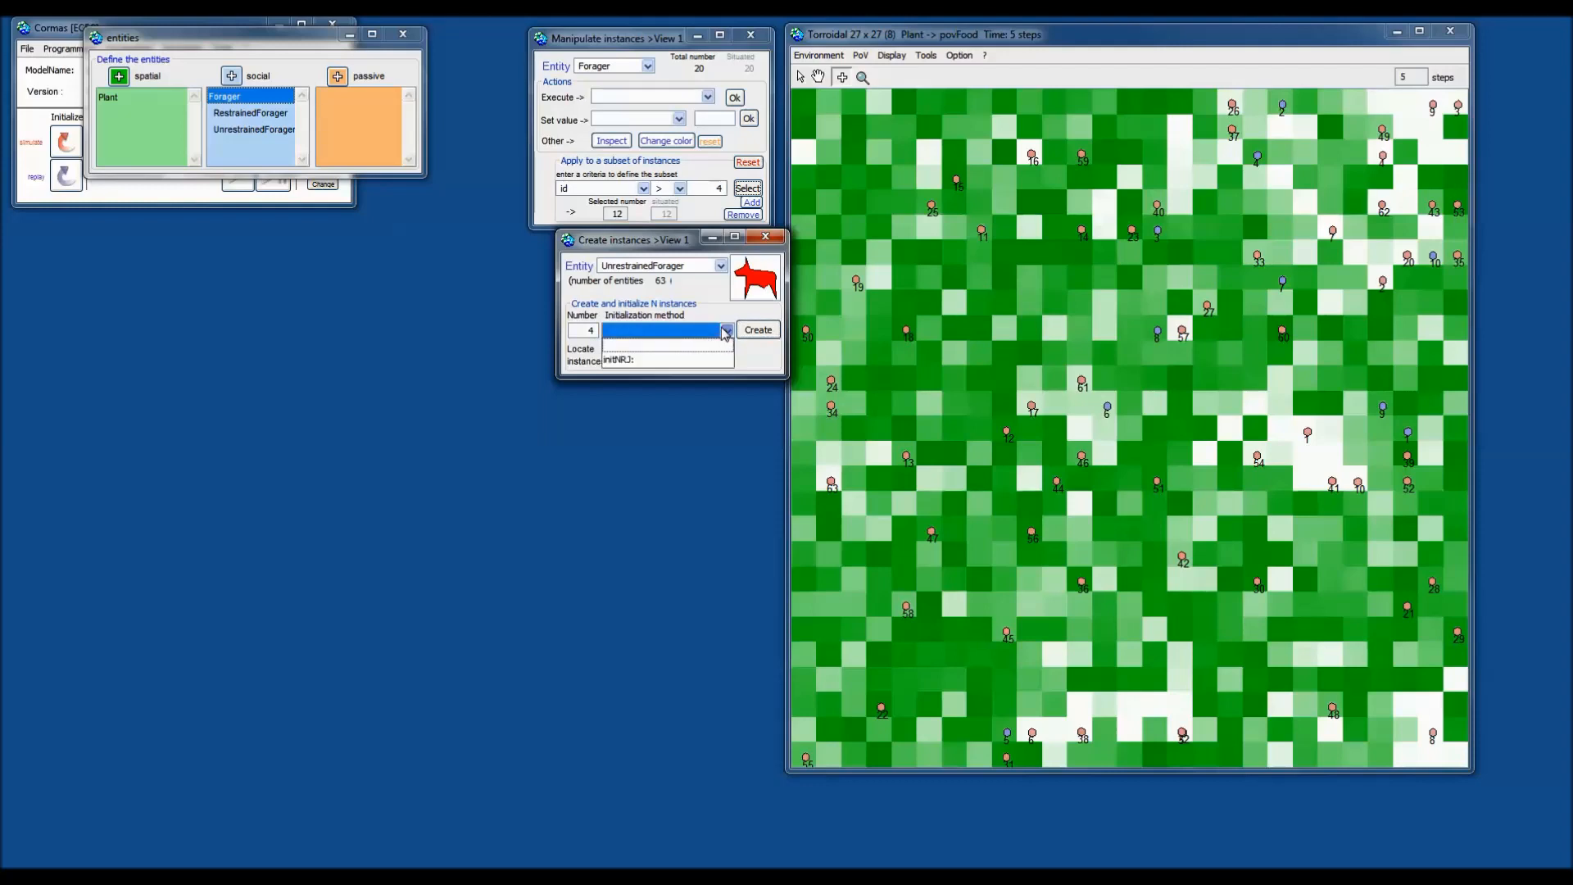
{"action": "left_click", "coordinate": [677, 360]}
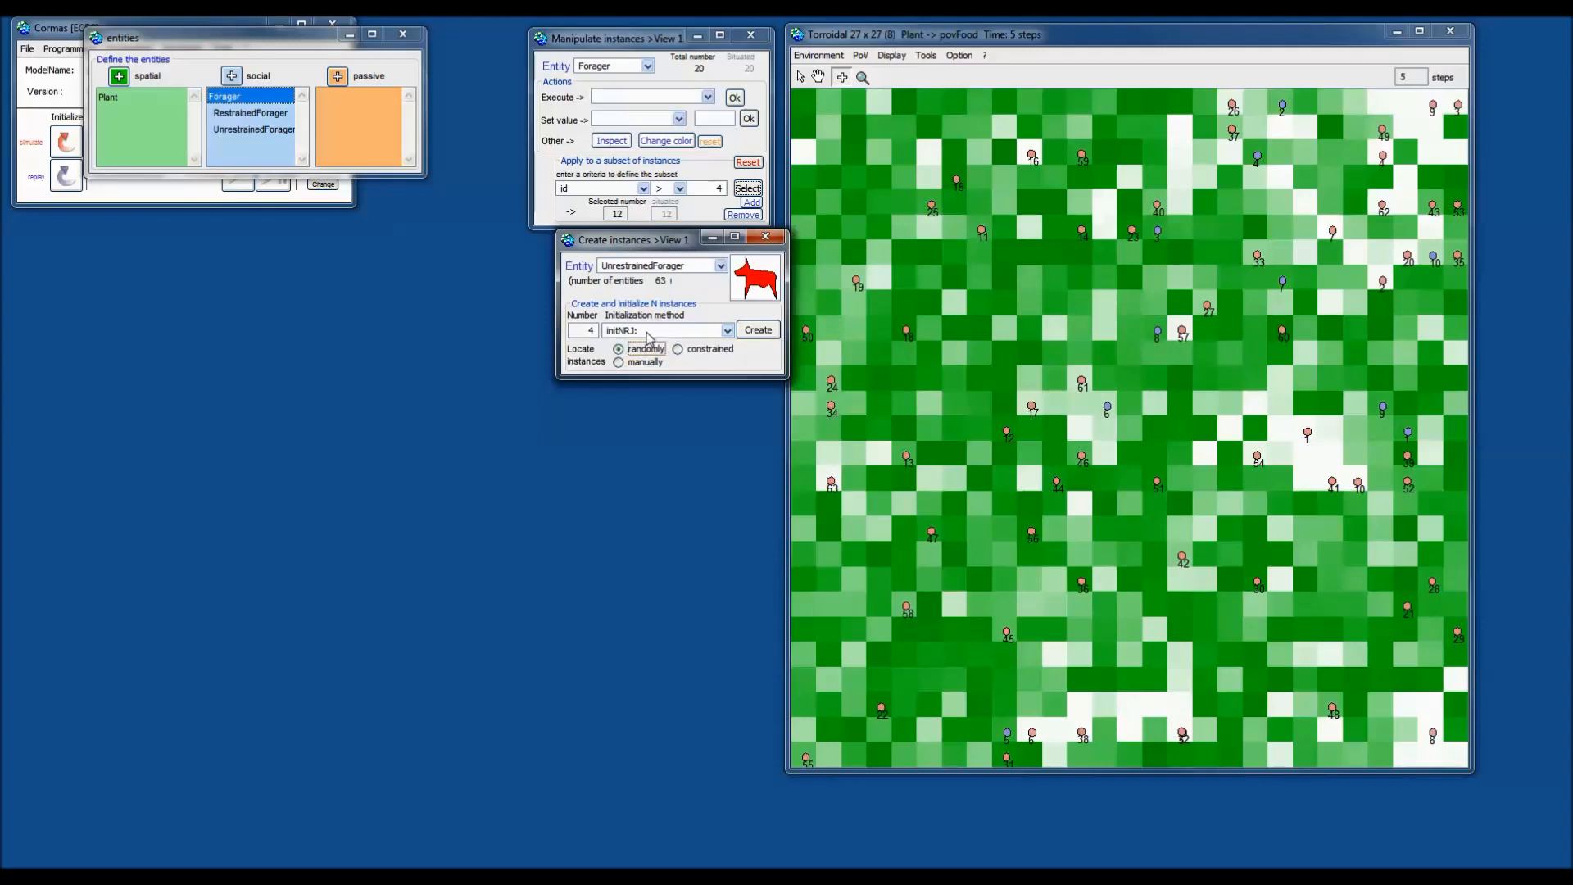
{"action": "left_click", "coordinate": [758, 330]}
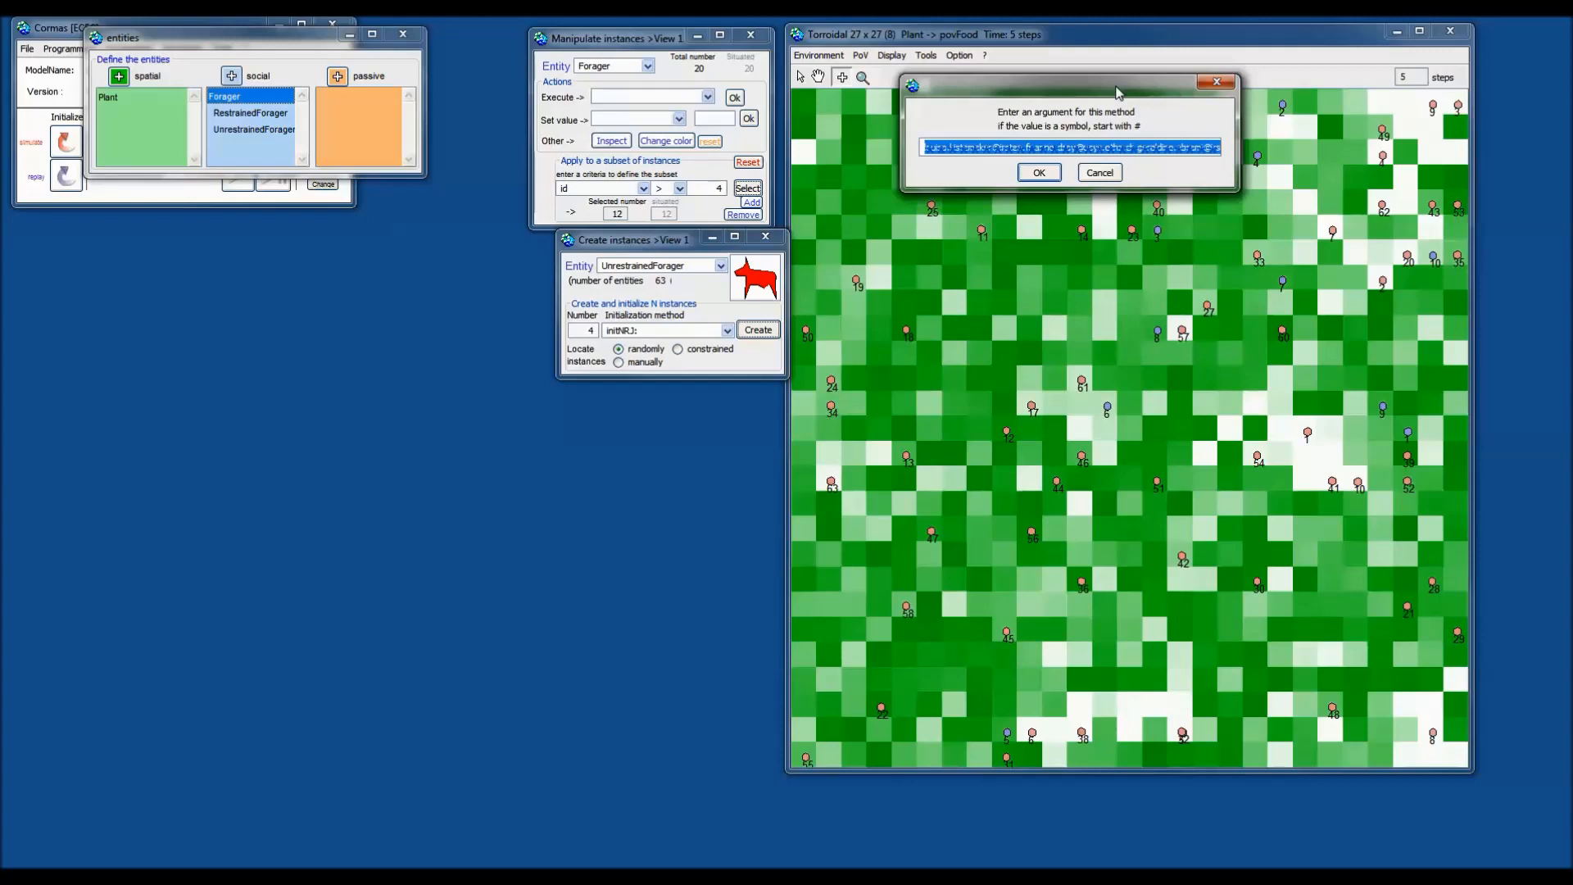
Enter 10 as the initNRJ: argument, bringing the forager count to 67.
{"action": "type", "text": "10"}
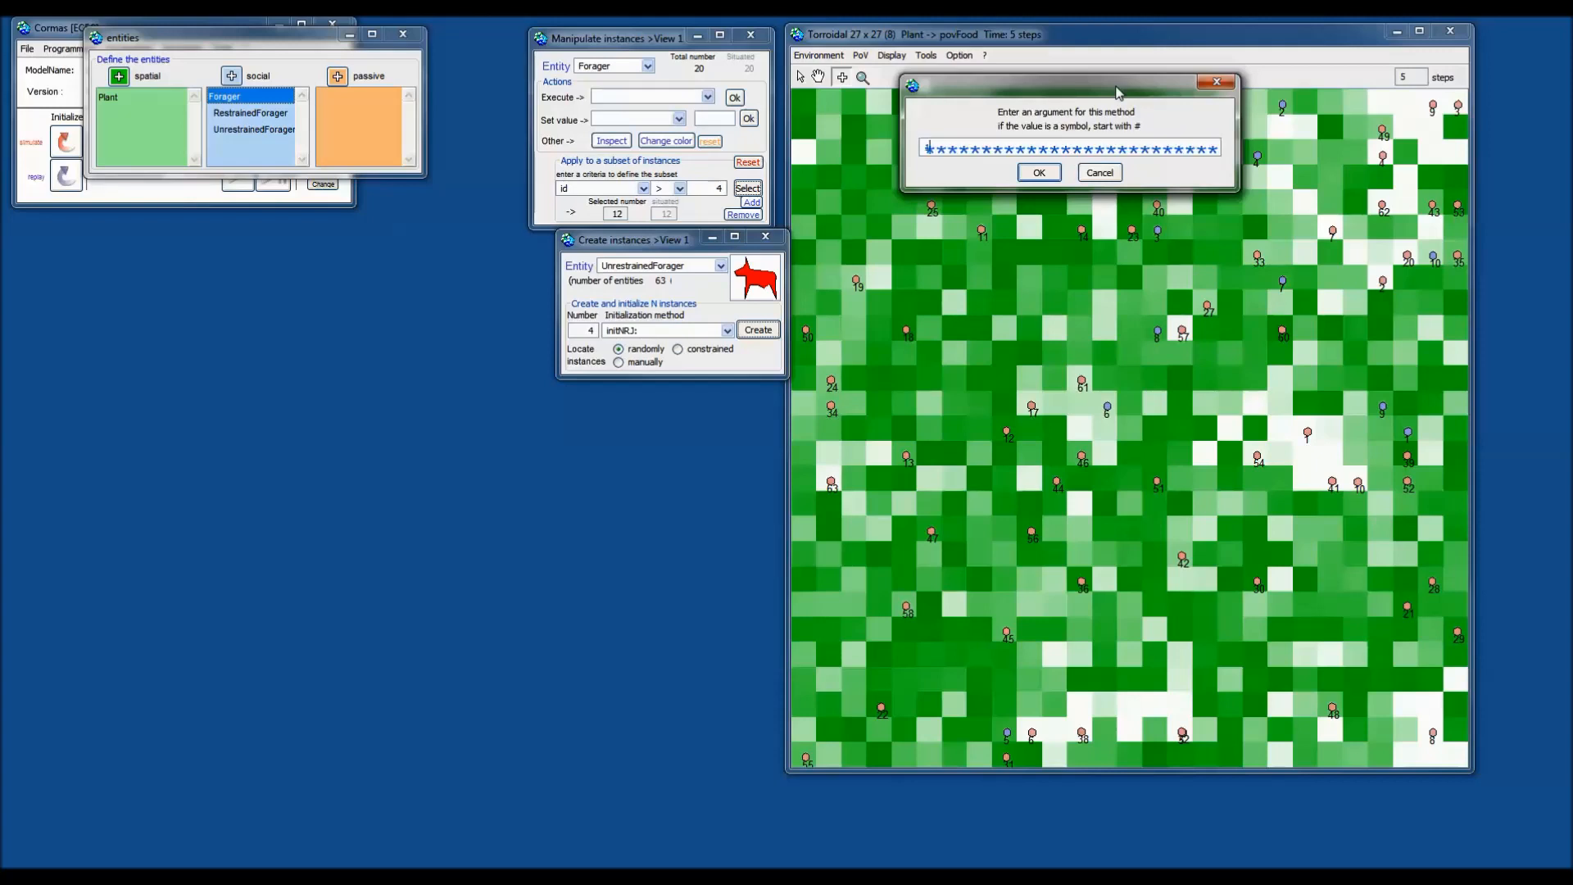
{"action": "left_click", "coordinate": [1037, 173]}
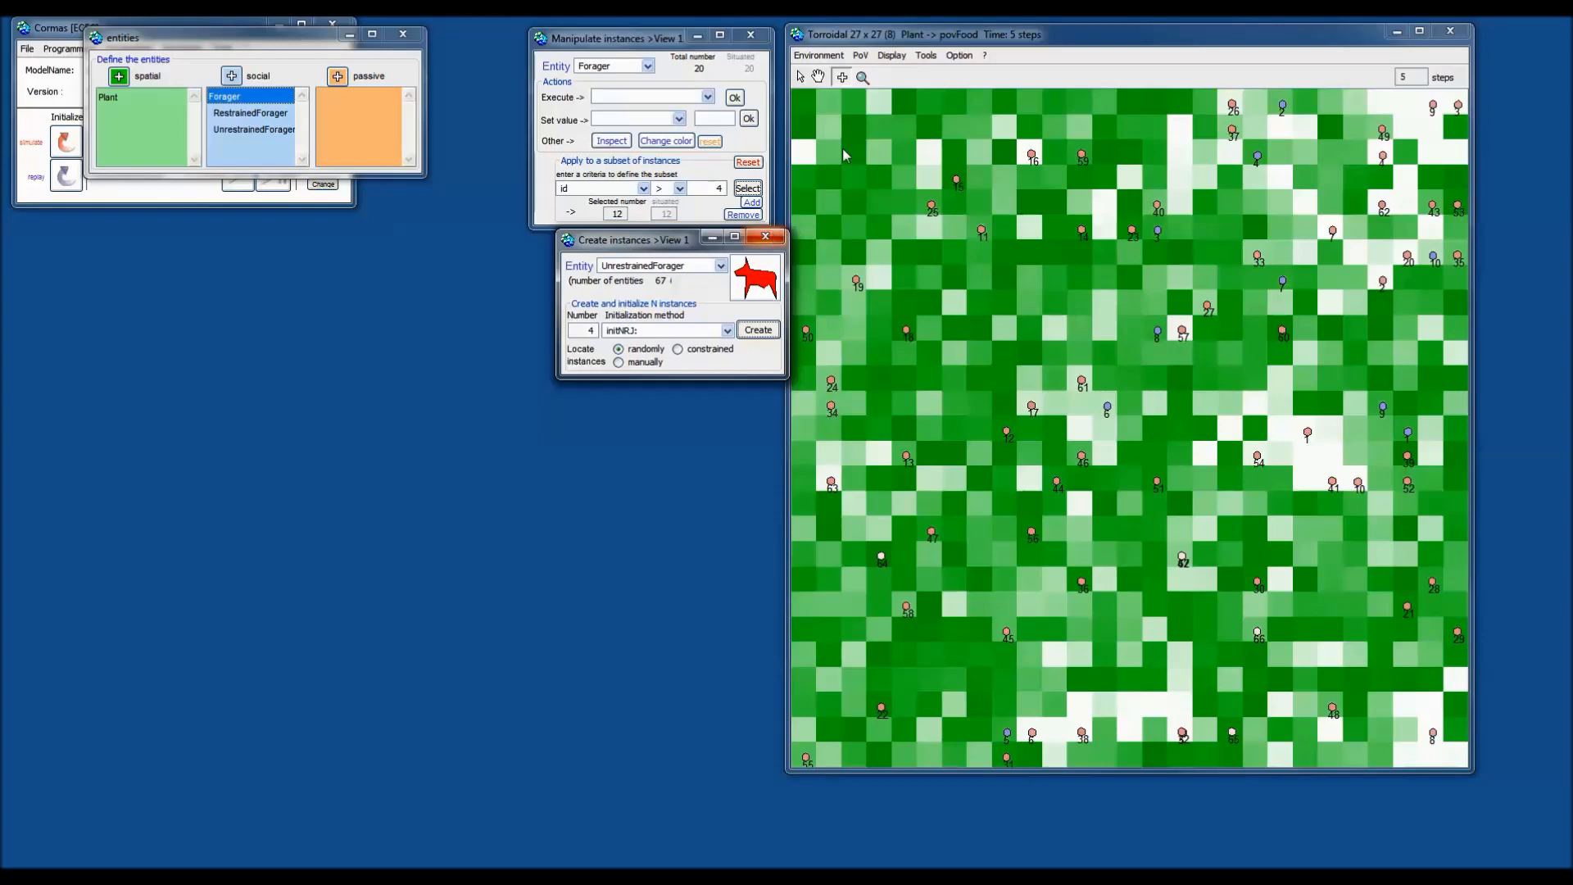
{"action": "left_click", "coordinate": [927, 56]}
{"action": "left_click", "coordinate": [817, 82]}
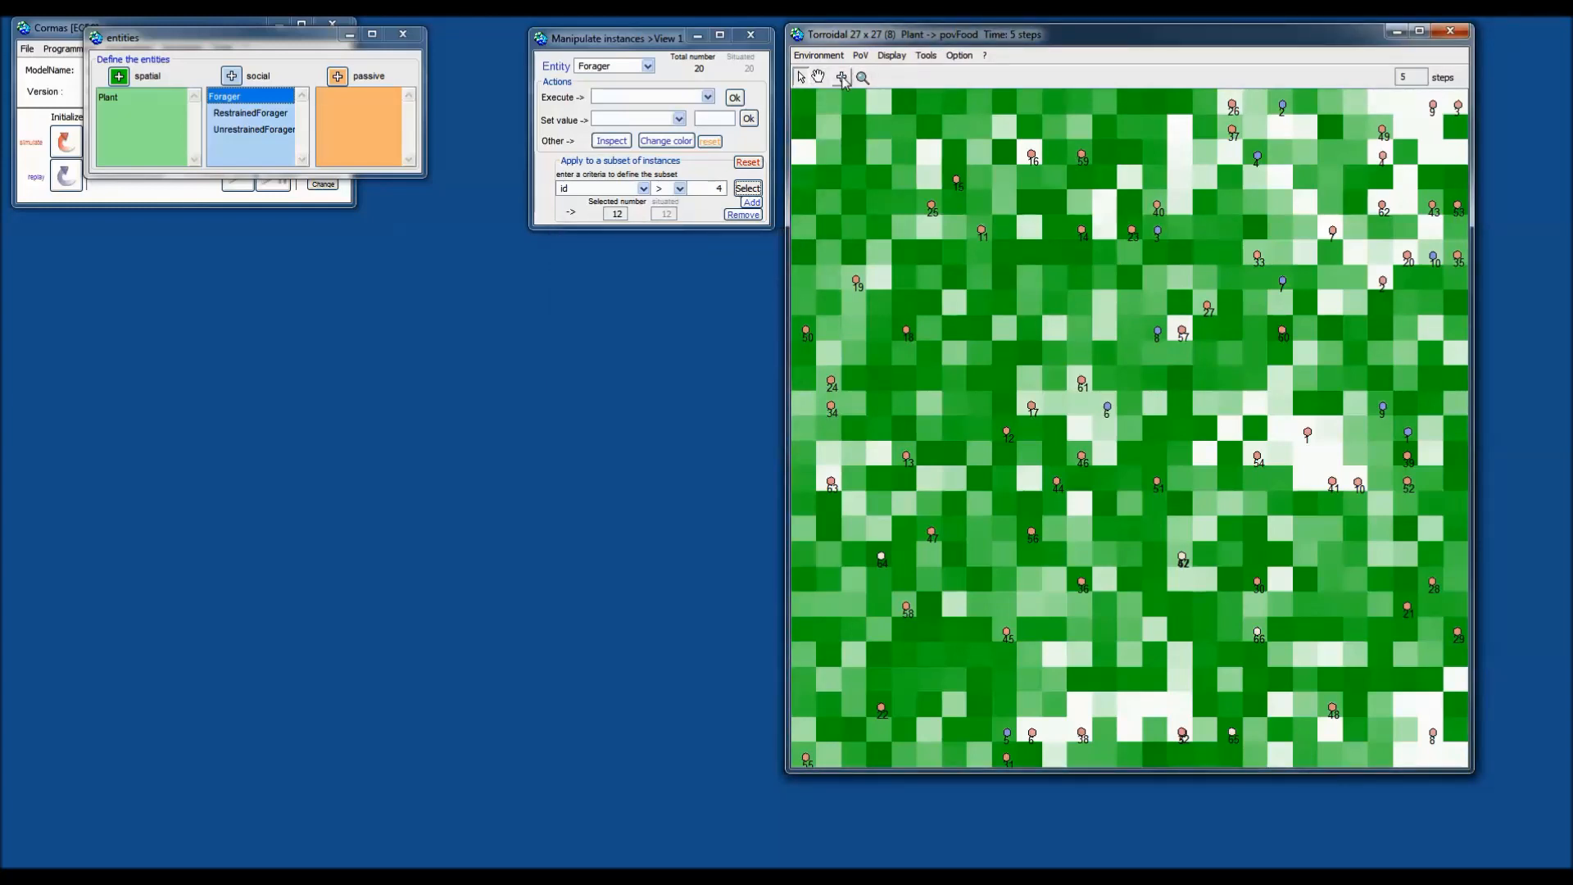
{"action": "left_click", "coordinate": [842, 78]}
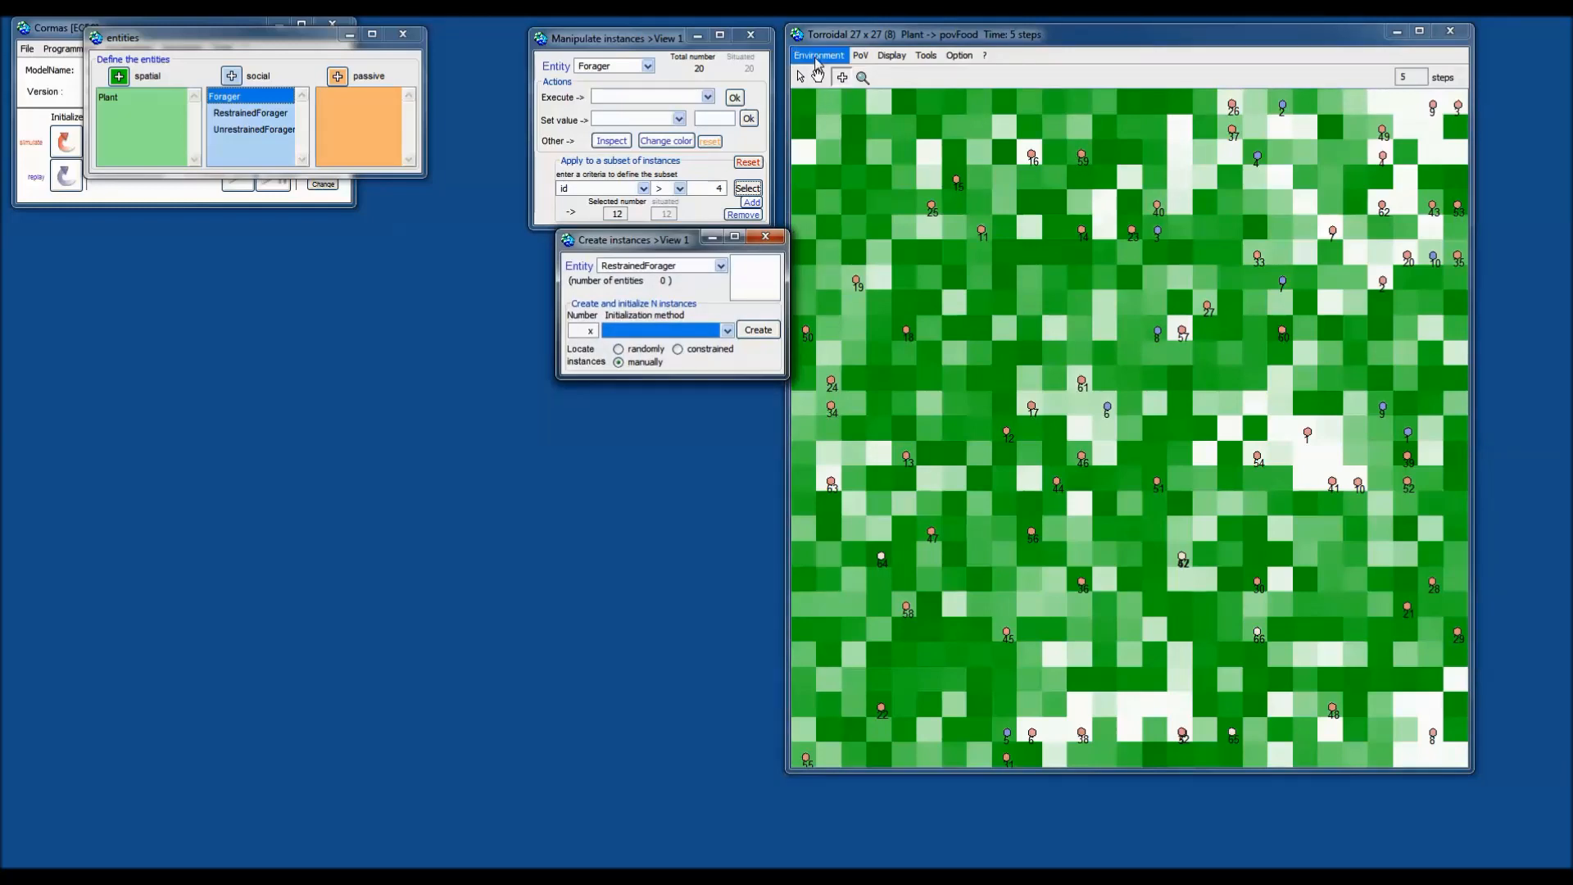
{"action": "left_click", "coordinate": [802, 78]}
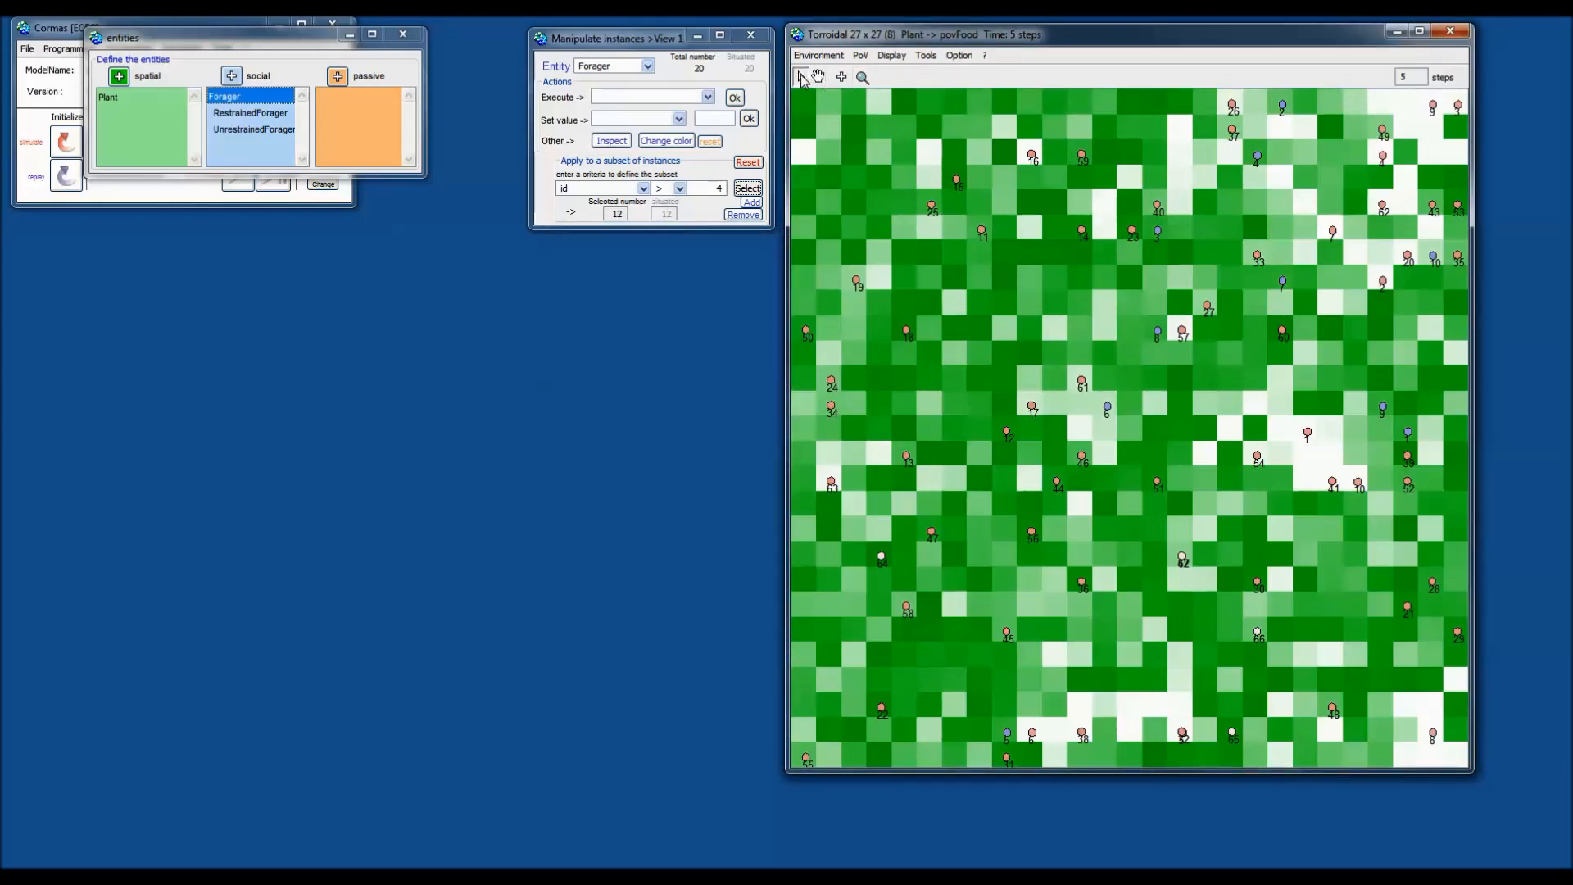
{"action": "left_click", "coordinate": [842, 77]}
{"action": "left_click", "coordinate": [800, 79]}
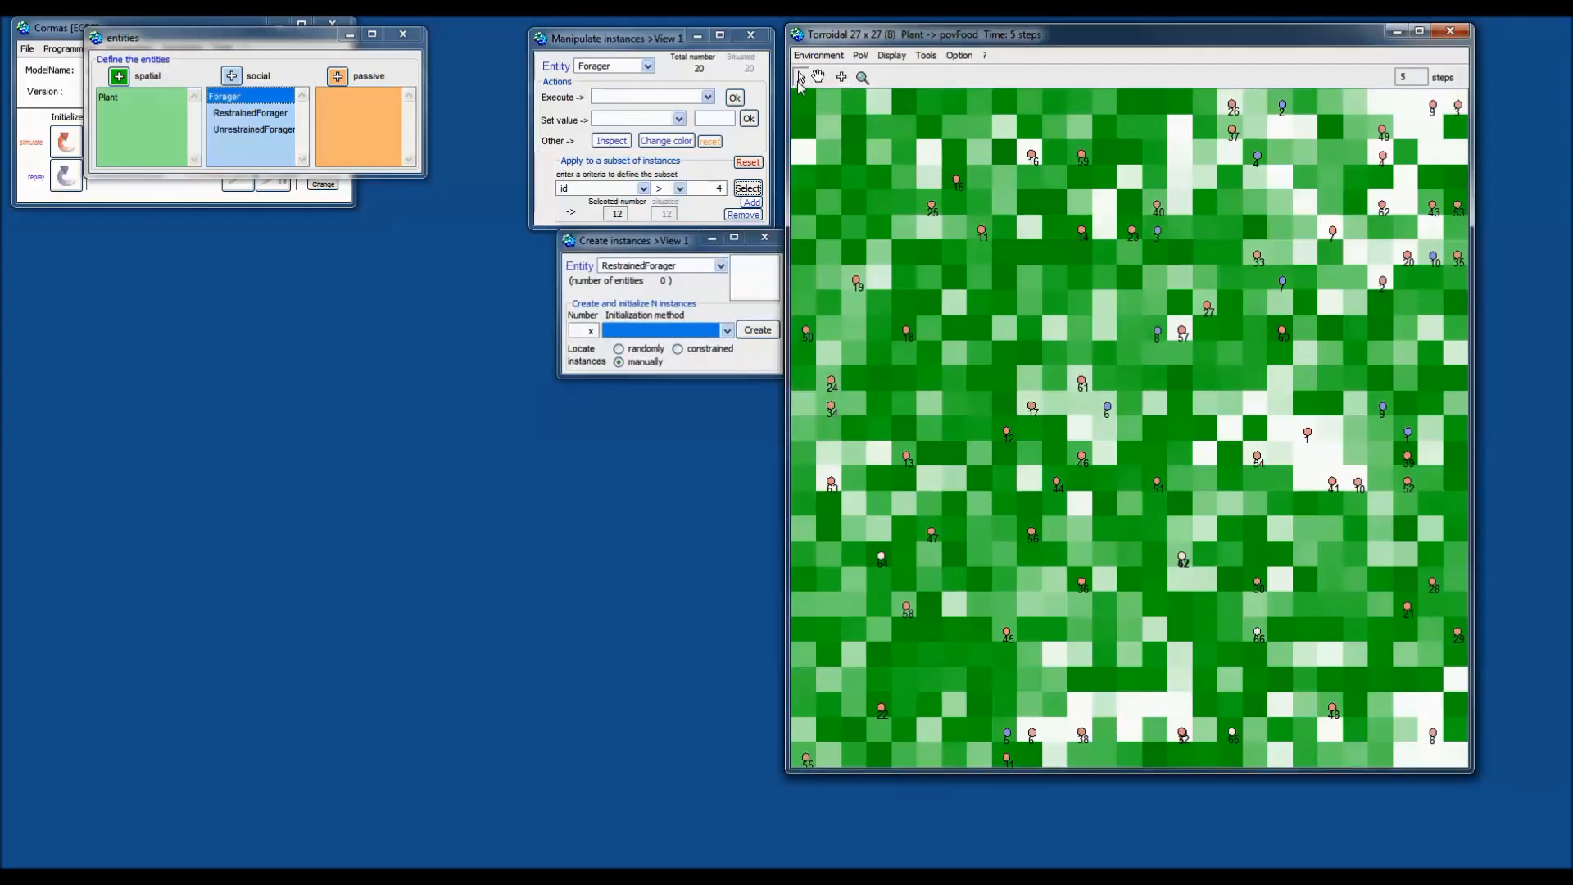
{"action": "left_click", "coordinate": [932, 58]}
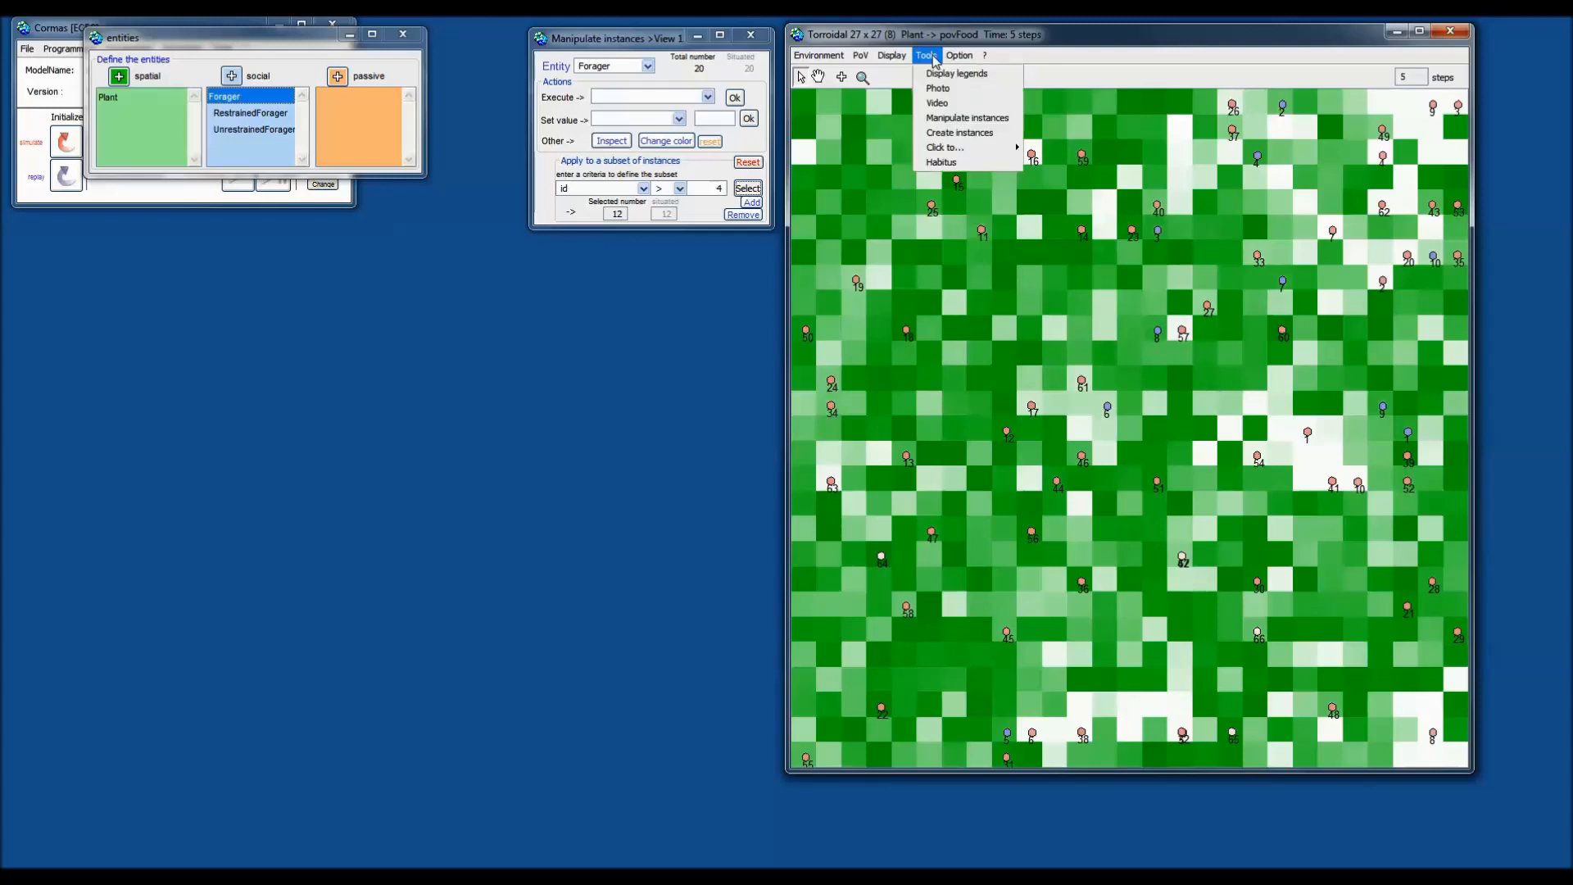
{"action": "left_click", "coordinate": [960, 132]}
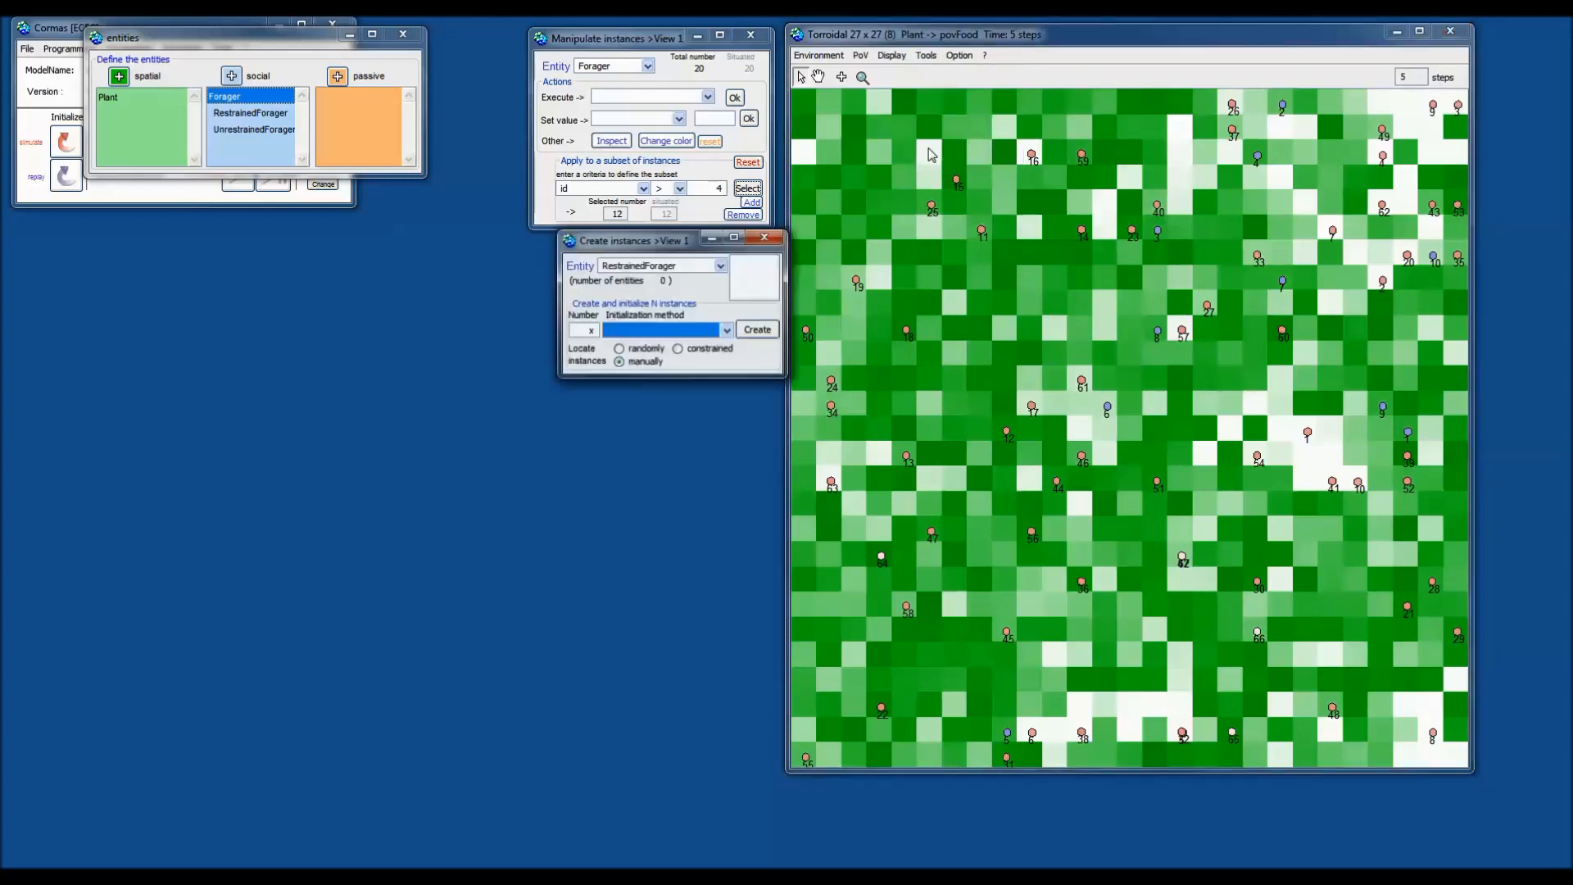
{"action": "left_click", "coordinate": [700, 268]}
{"action": "left_click", "coordinate": [662, 294]}
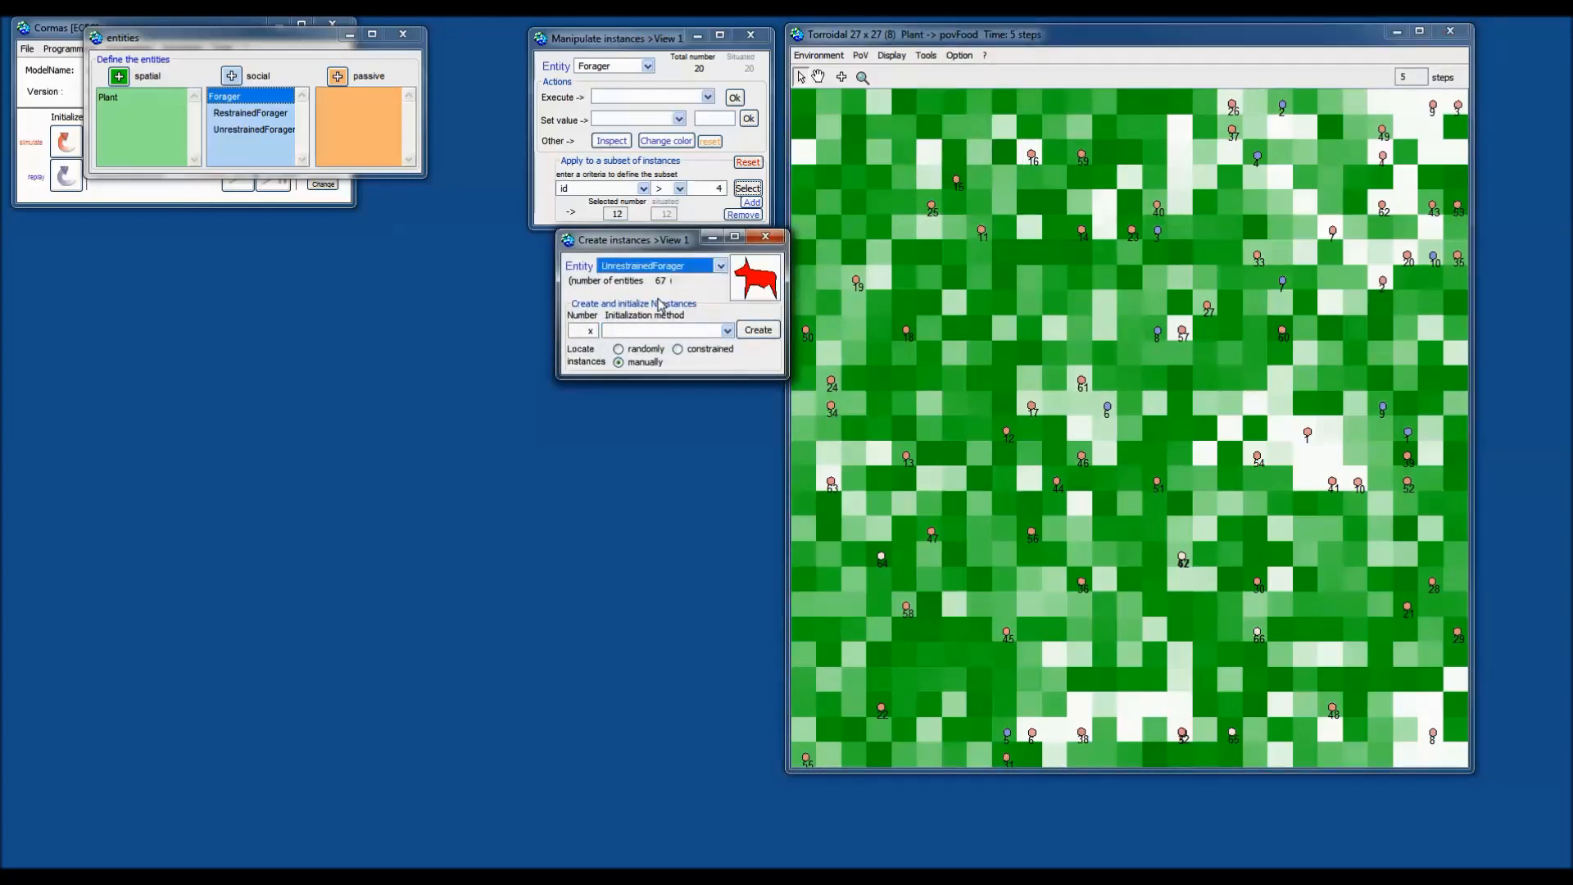
{"action": "left_click", "coordinate": [706, 267]}
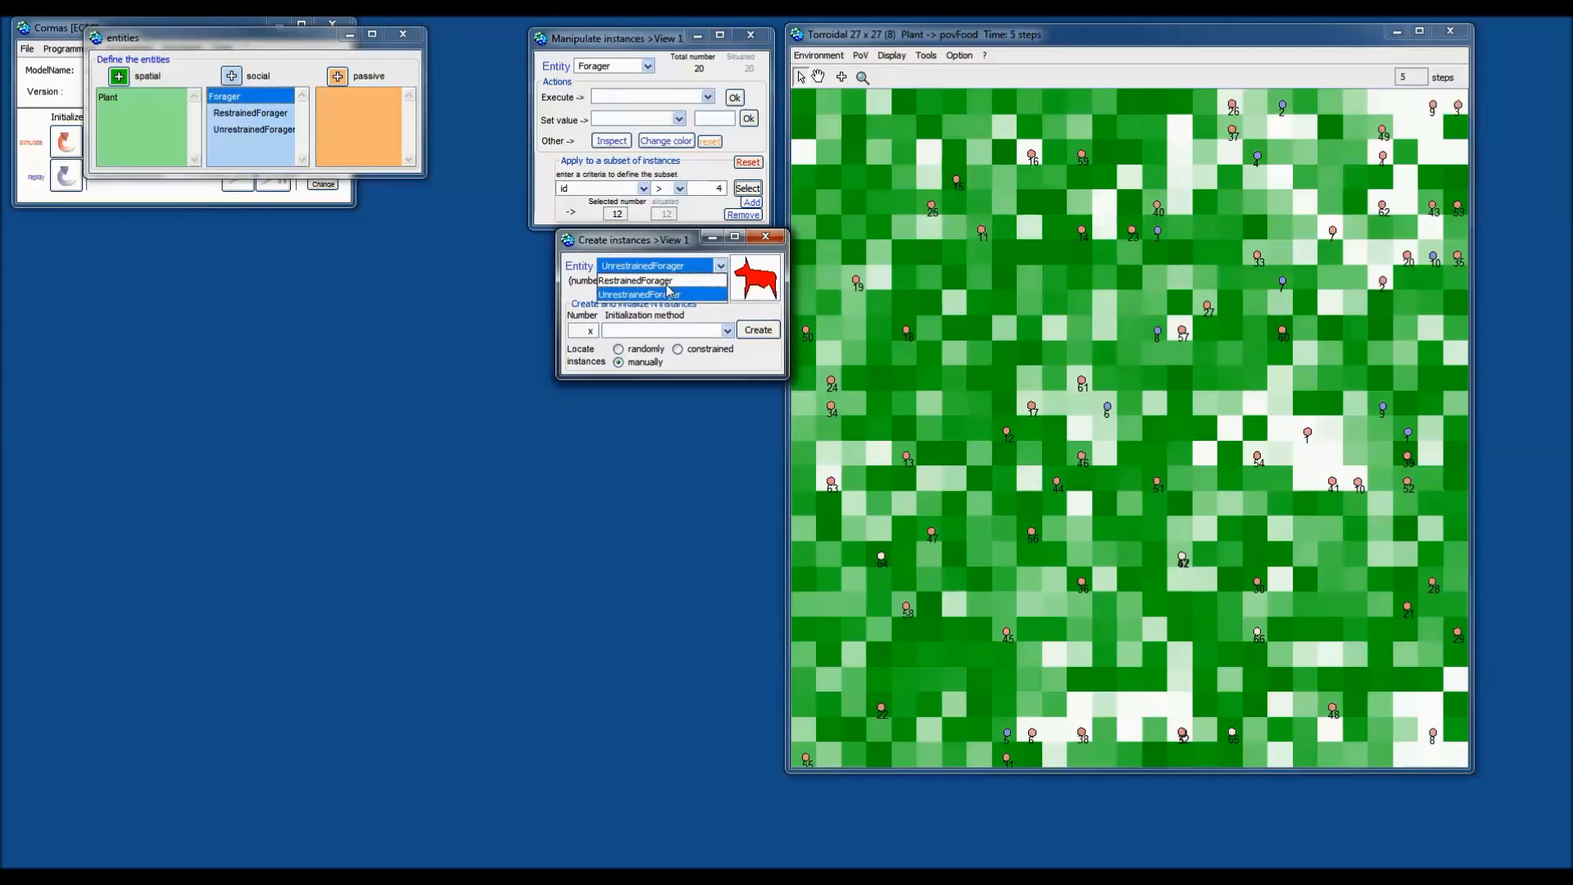
{"action": "left_click", "coordinate": [667, 283]}
{"action": "left_click", "coordinate": [705, 266]}
{"action": "left_click", "coordinate": [681, 292]}
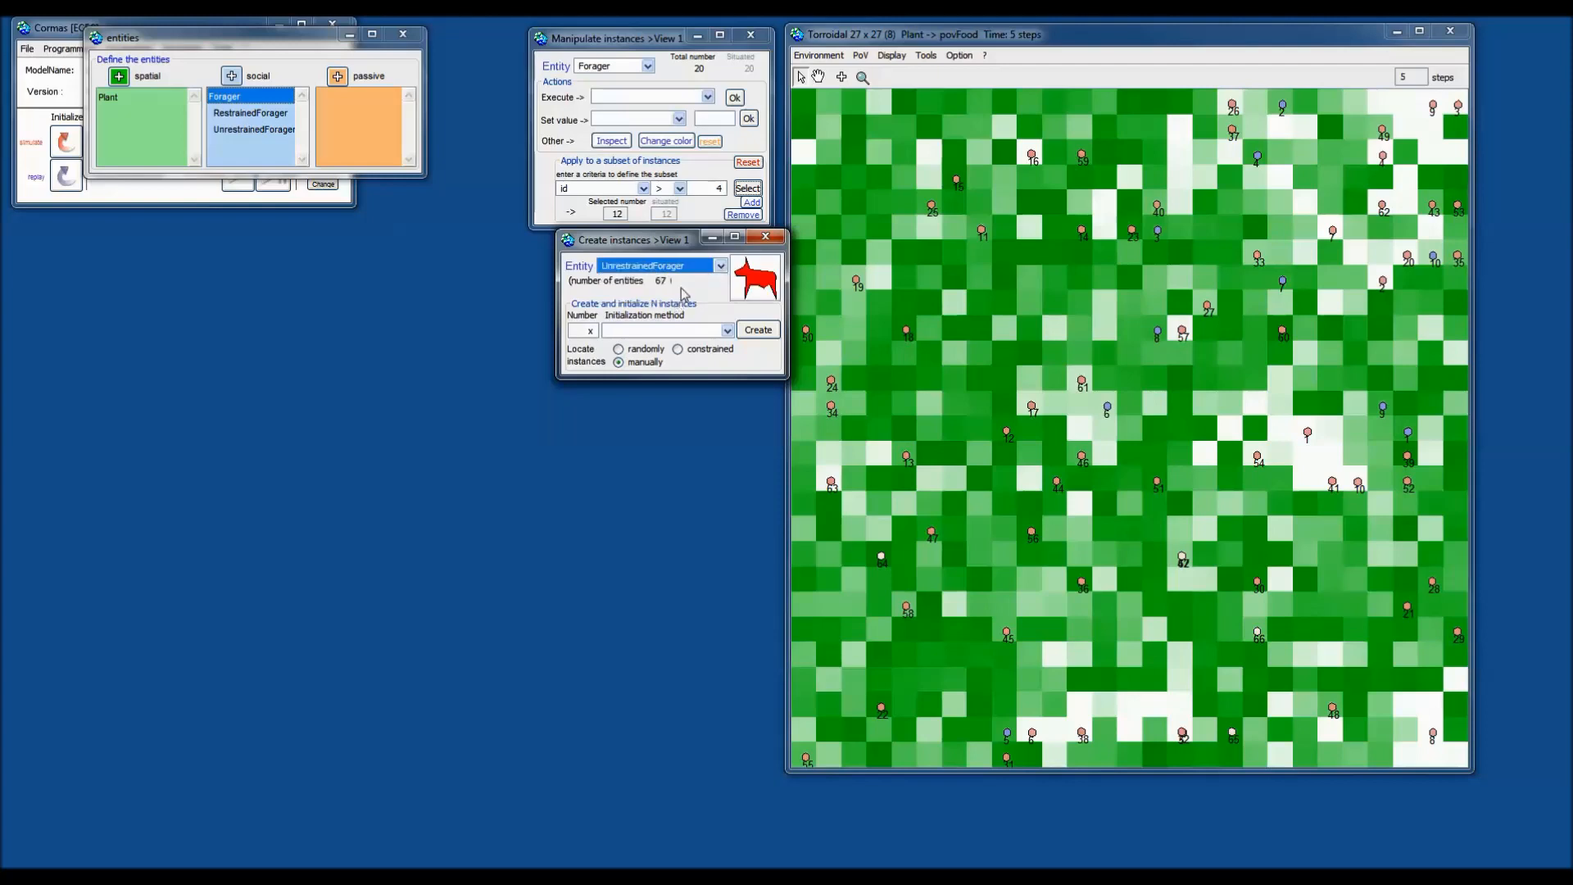
{"action": "left_click", "coordinate": [777, 246]}
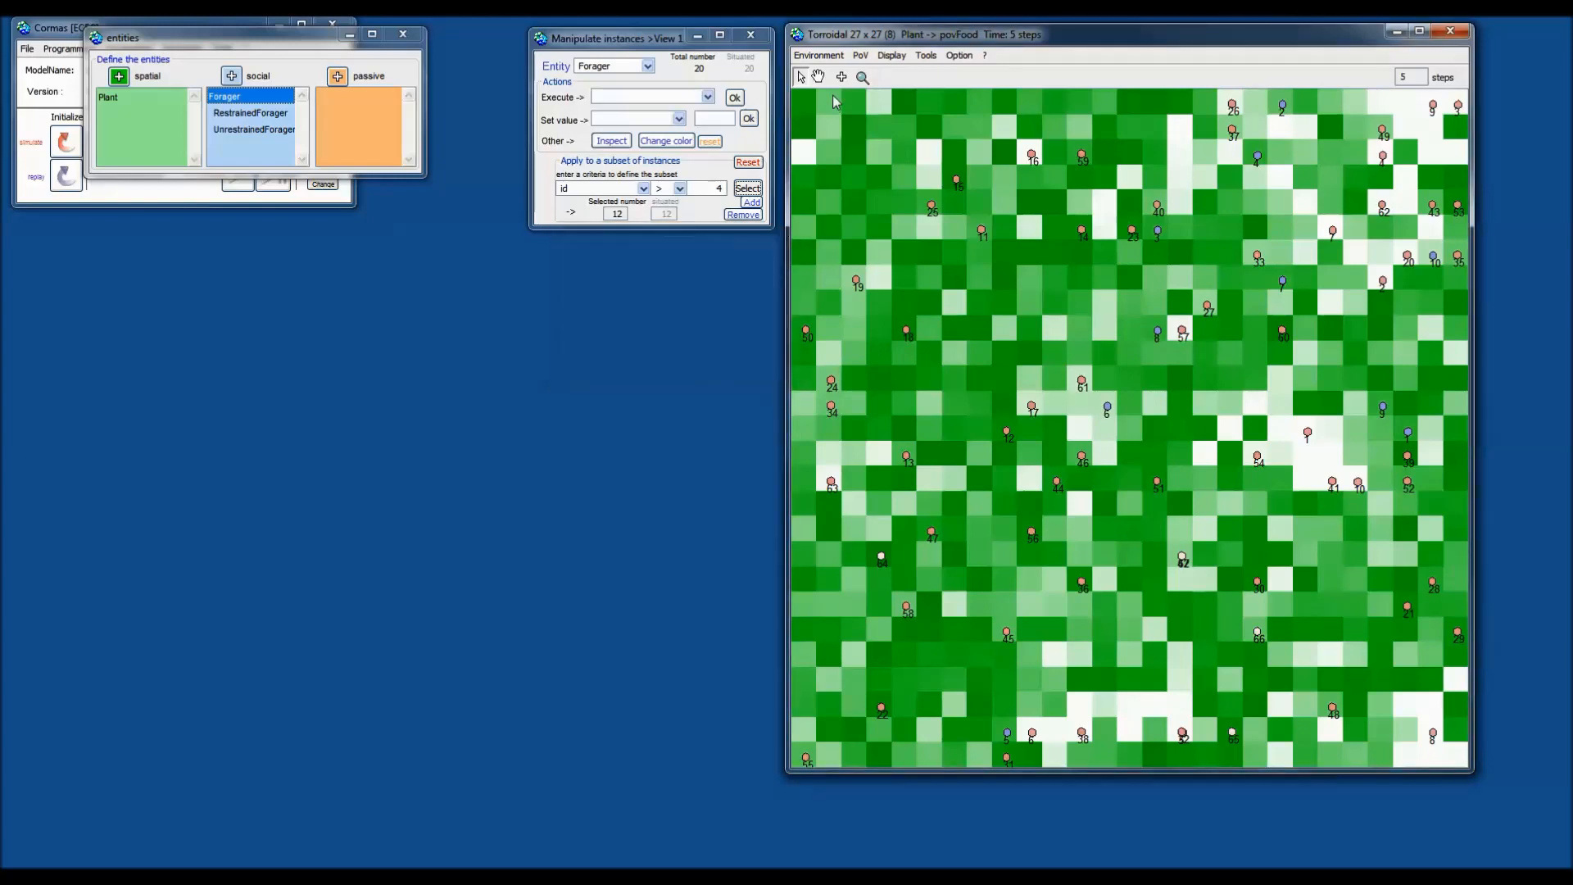
{"action": "left_click", "coordinate": [841, 77]}
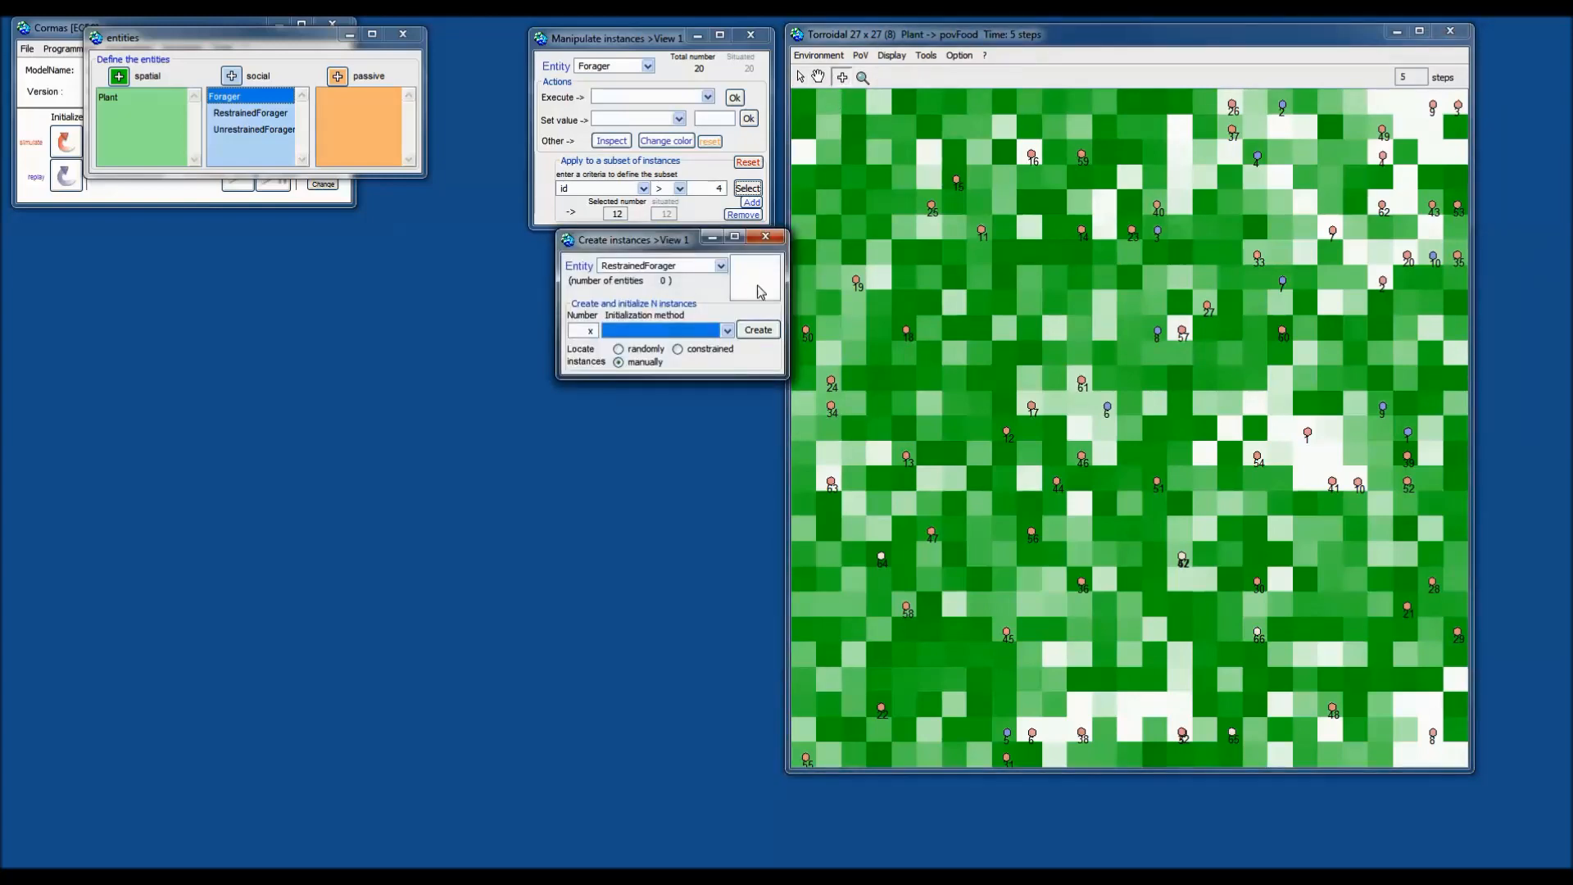
{"action": "left_click", "coordinate": [713, 269]}
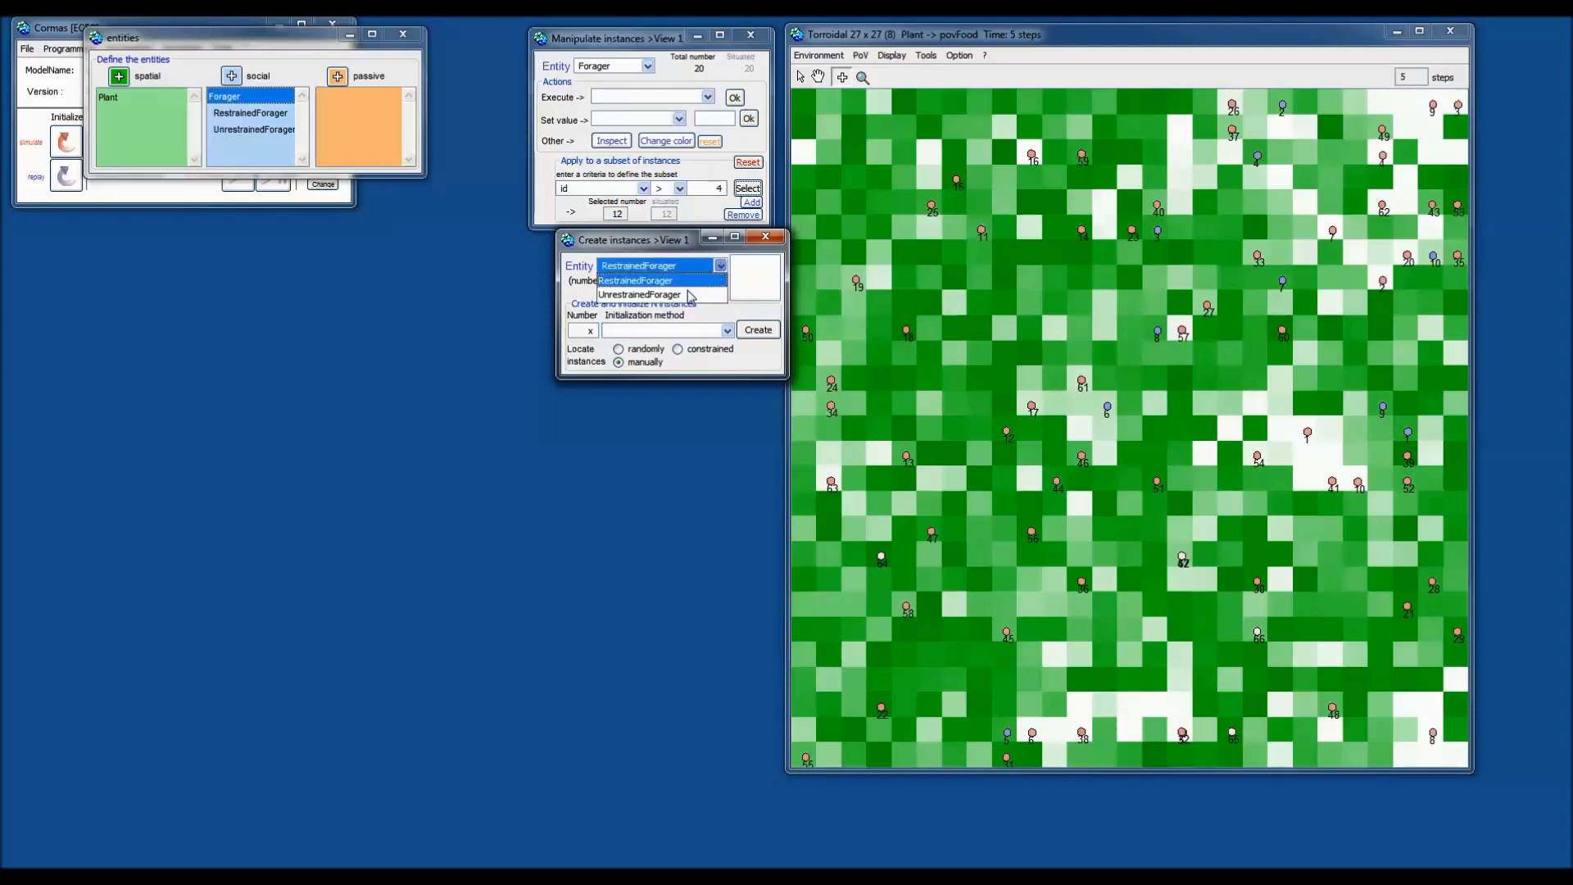
{"action": "left_click", "coordinate": [691, 295]}
{"action": "left_click", "coordinate": [699, 269]}
{"action": "left_click", "coordinate": [690, 282]}
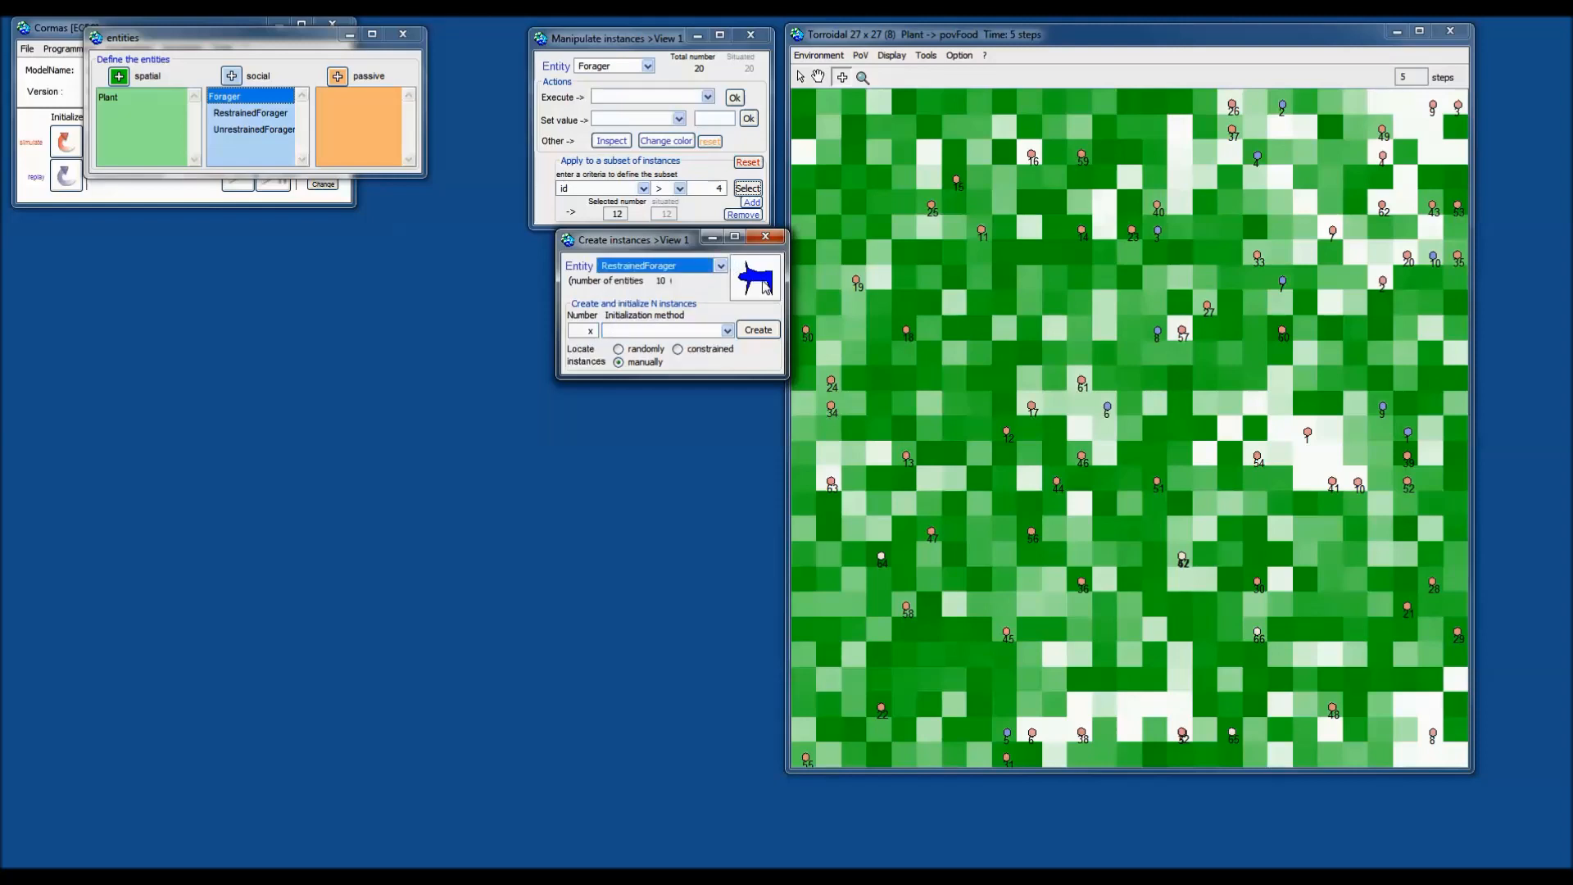
{"action": "left_click", "coordinate": [690, 265]}
{"action": "left_click", "coordinate": [670, 301]}
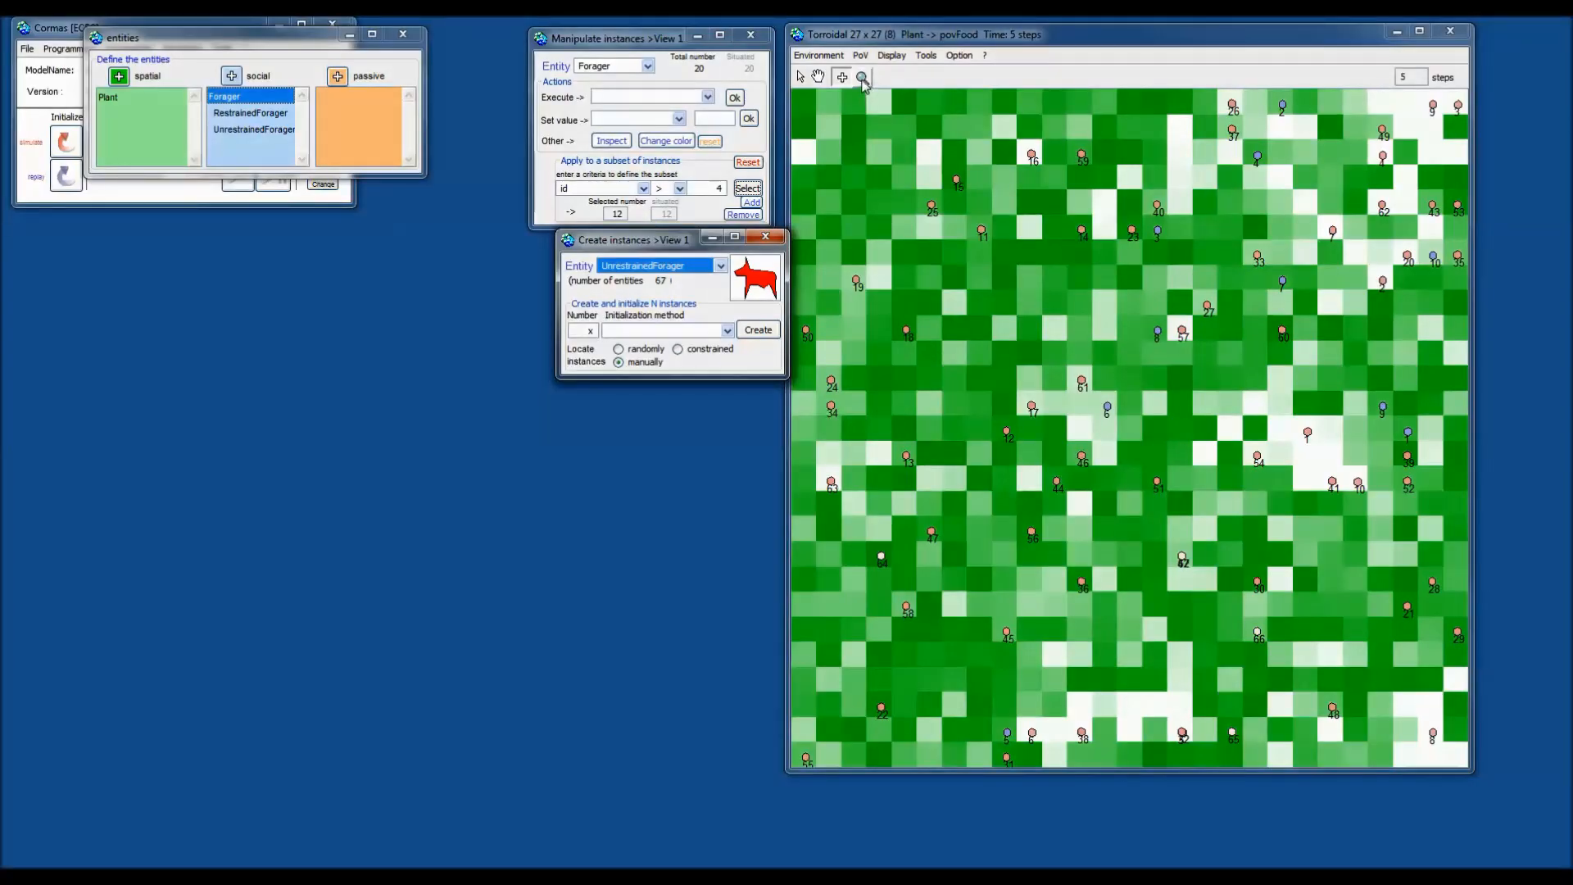
{"action": "left_click", "coordinate": [862, 78]}
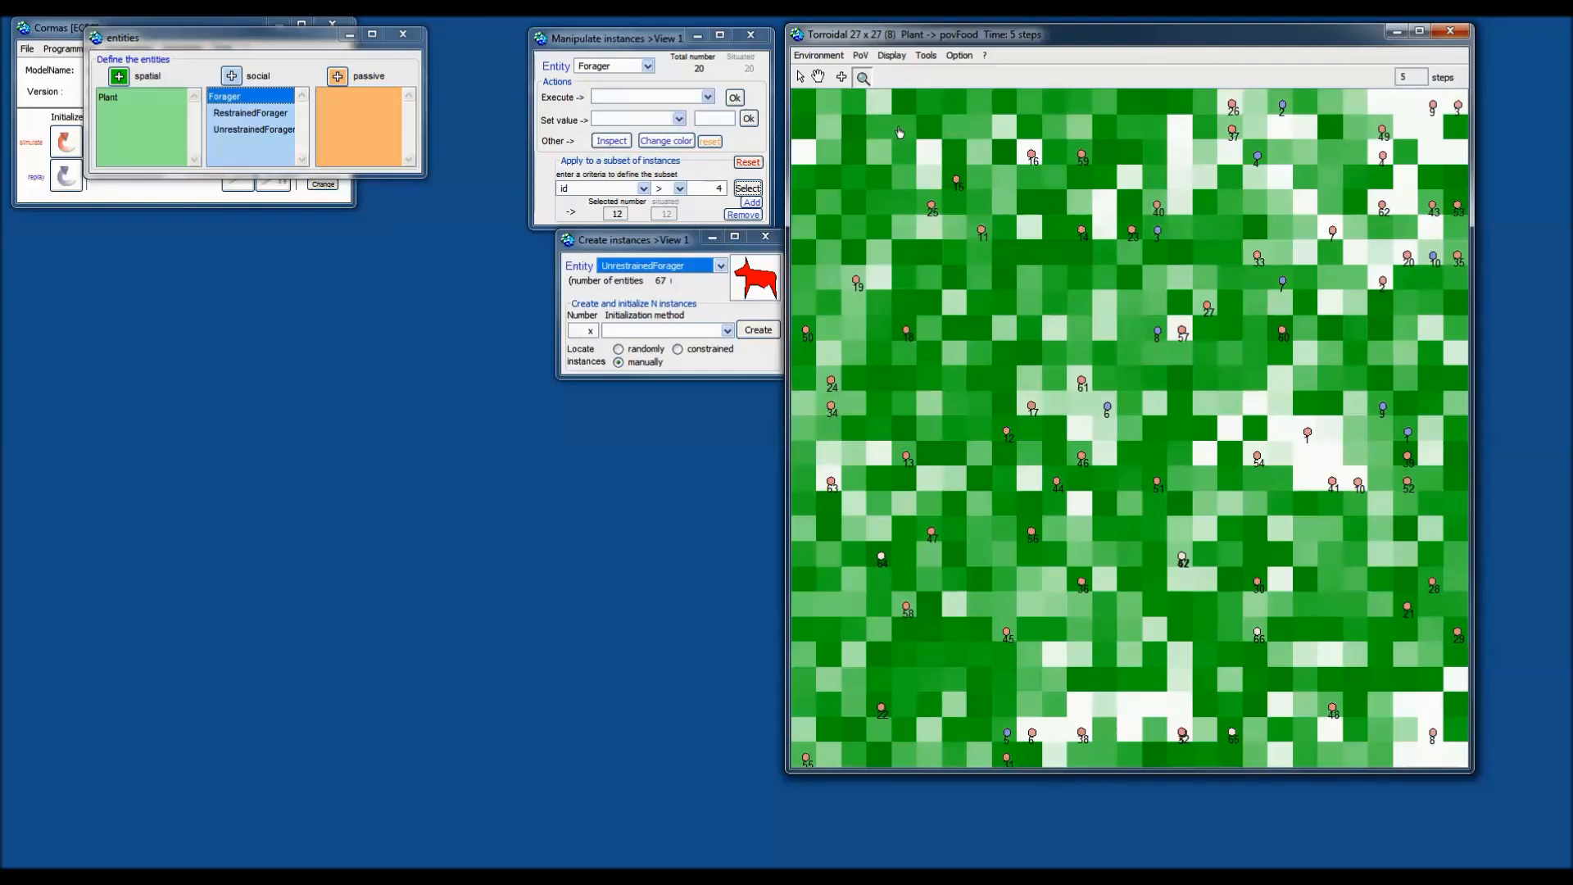
Open a zoom view of the central grid area, then bring the ECEC control window forward.
{"action": "left_click_drag", "start_coordinate": [867, 141], "coordinate": [1330, 628]}
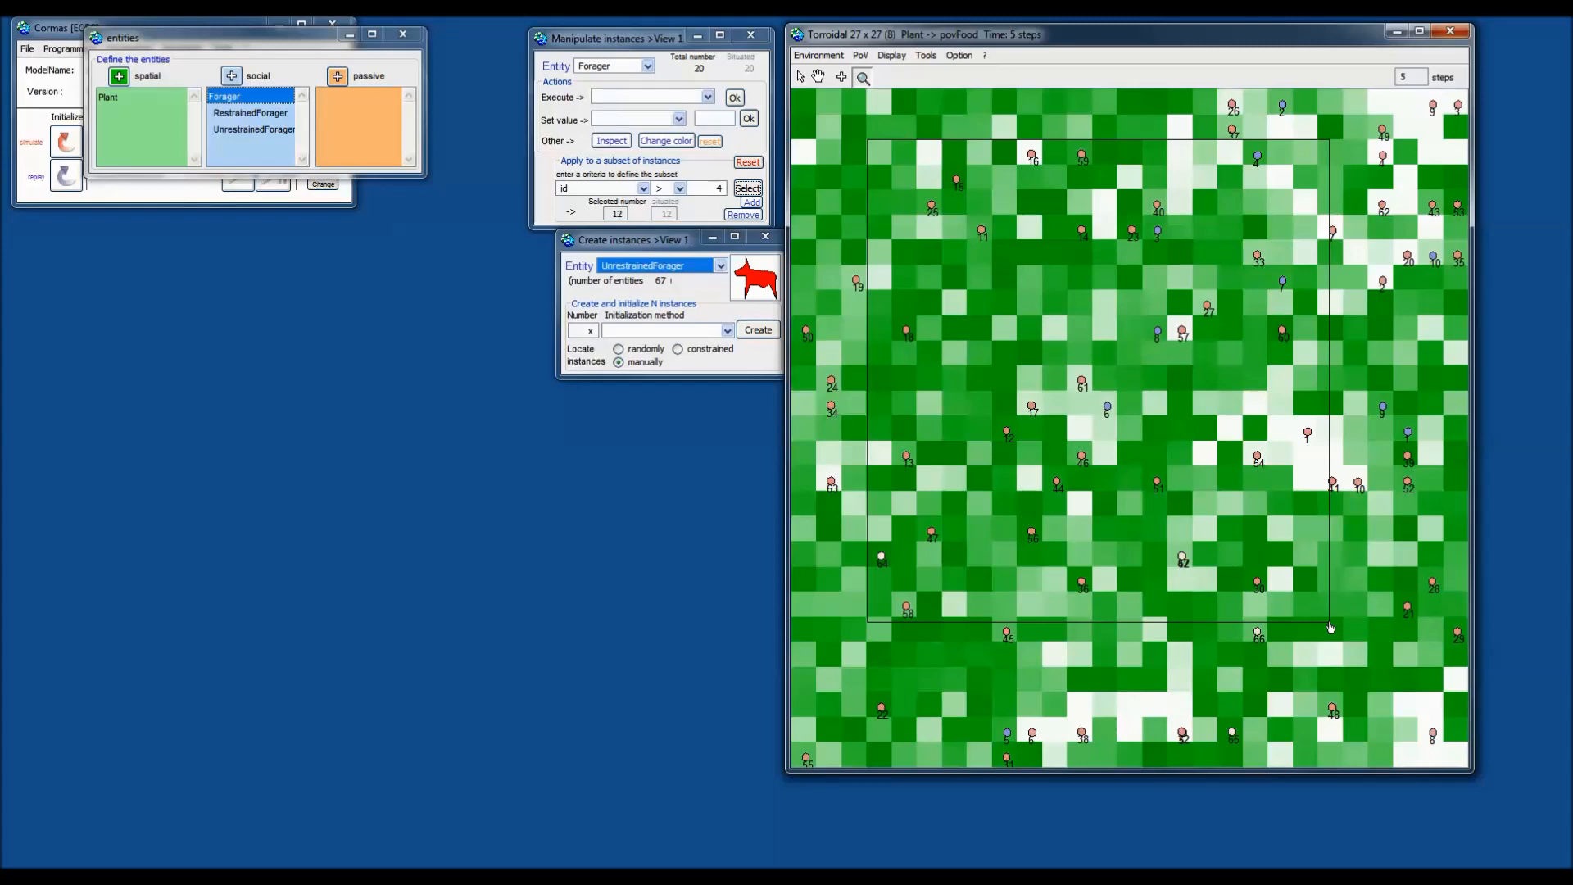
{"action": "left_click_drag", "start_coordinate": [1331, 627], "coordinate": [1330, 626]}
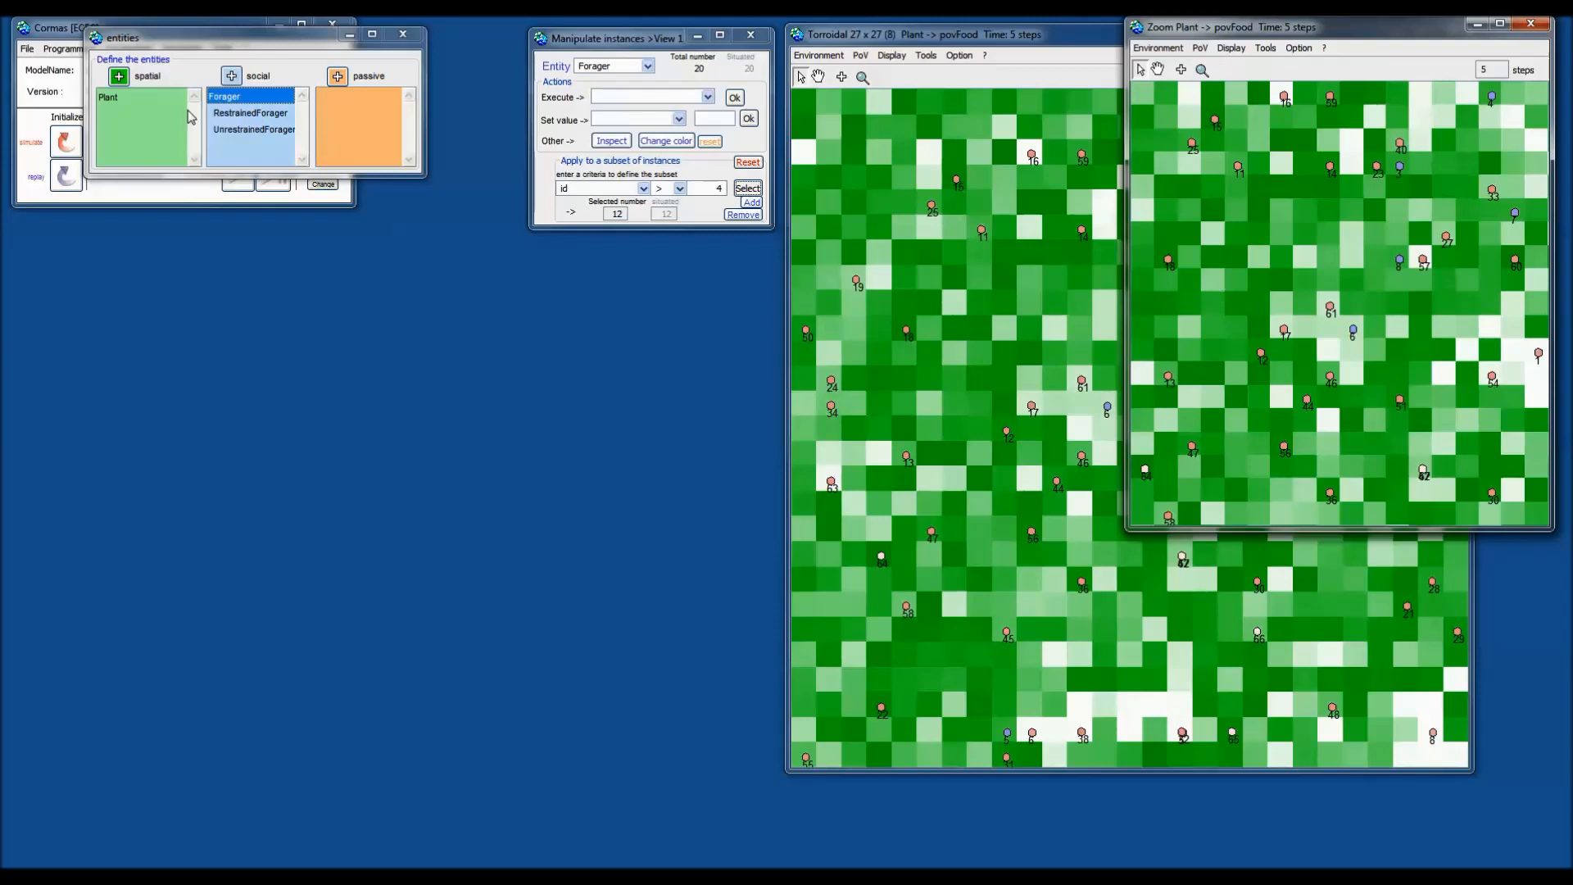
{"action": "left_click", "coordinate": [90, 203]}
{"action": "left_click_drag", "start_coordinate": [140, 28], "coordinate": [507, 267]}
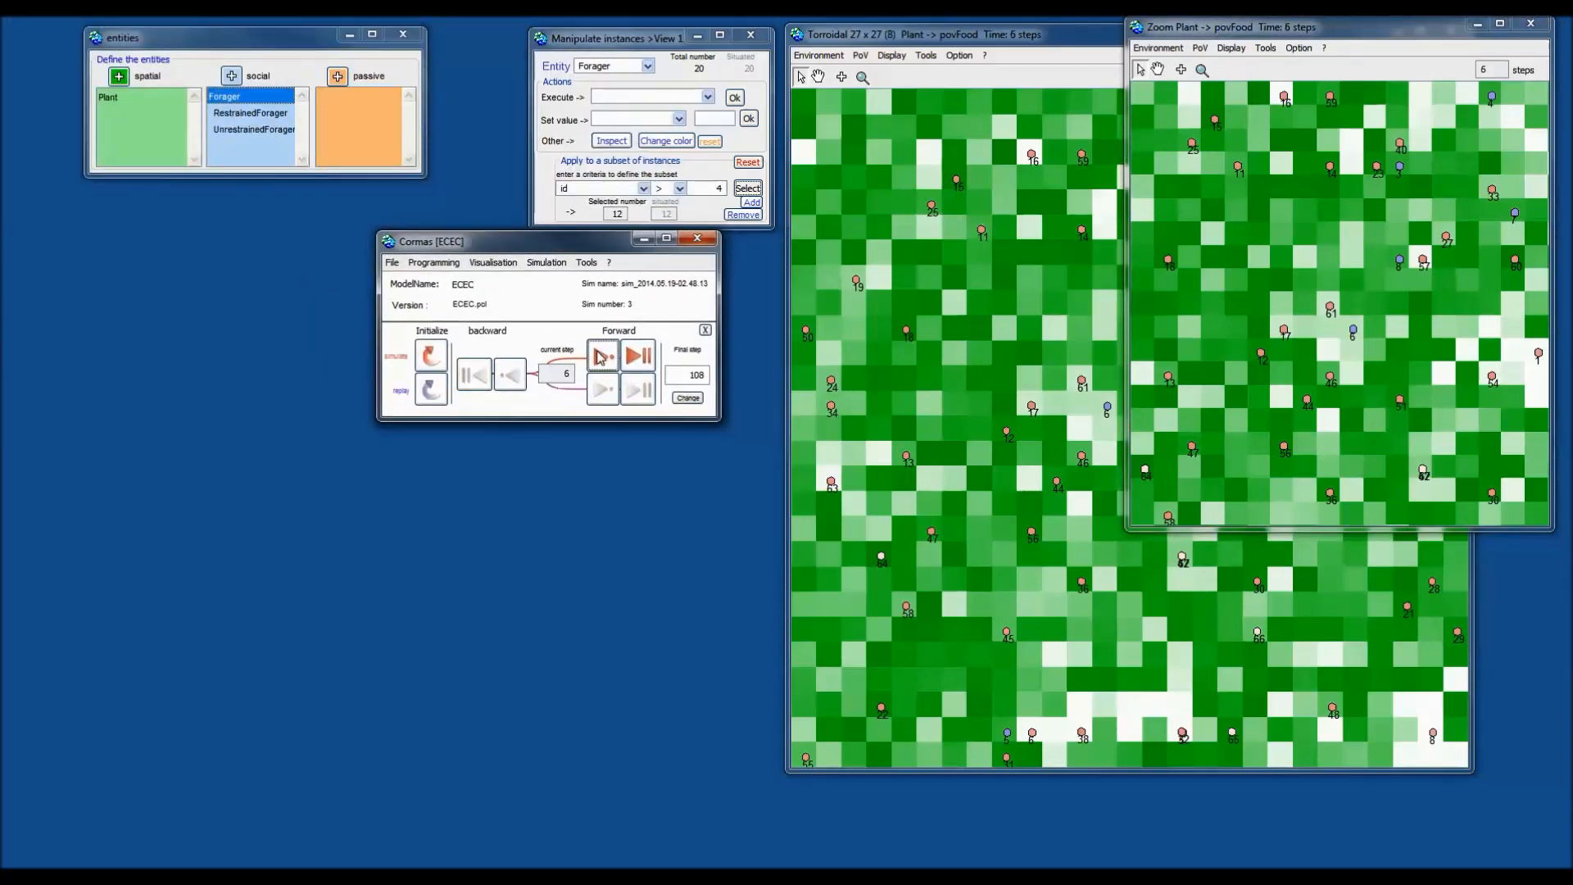
Step the simulation forward seven times.
{"action": "left_click", "coordinate": [603, 357]}
{"action": "left_click", "coordinate": [603, 357]}
{"action": "left_click", "coordinate": [603, 357]}
{"action": "left_click", "coordinate": [603, 357]}
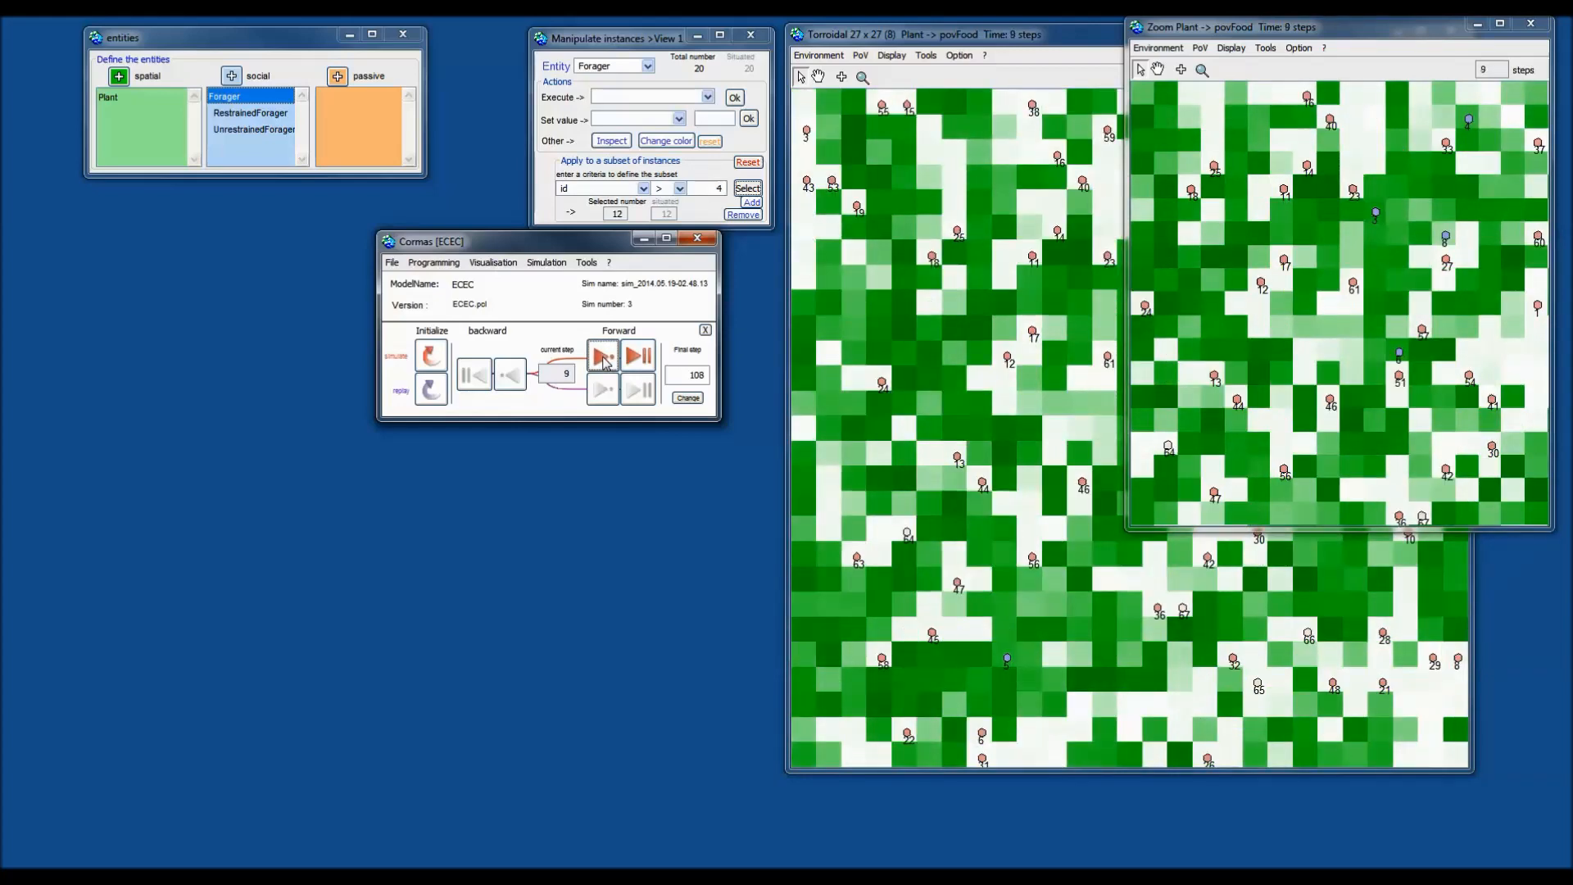
{"action": "left_click", "coordinate": [603, 357]}
{"action": "left_click", "coordinate": [603, 357]}
{"action": "left_click", "coordinate": [1157, 47]}
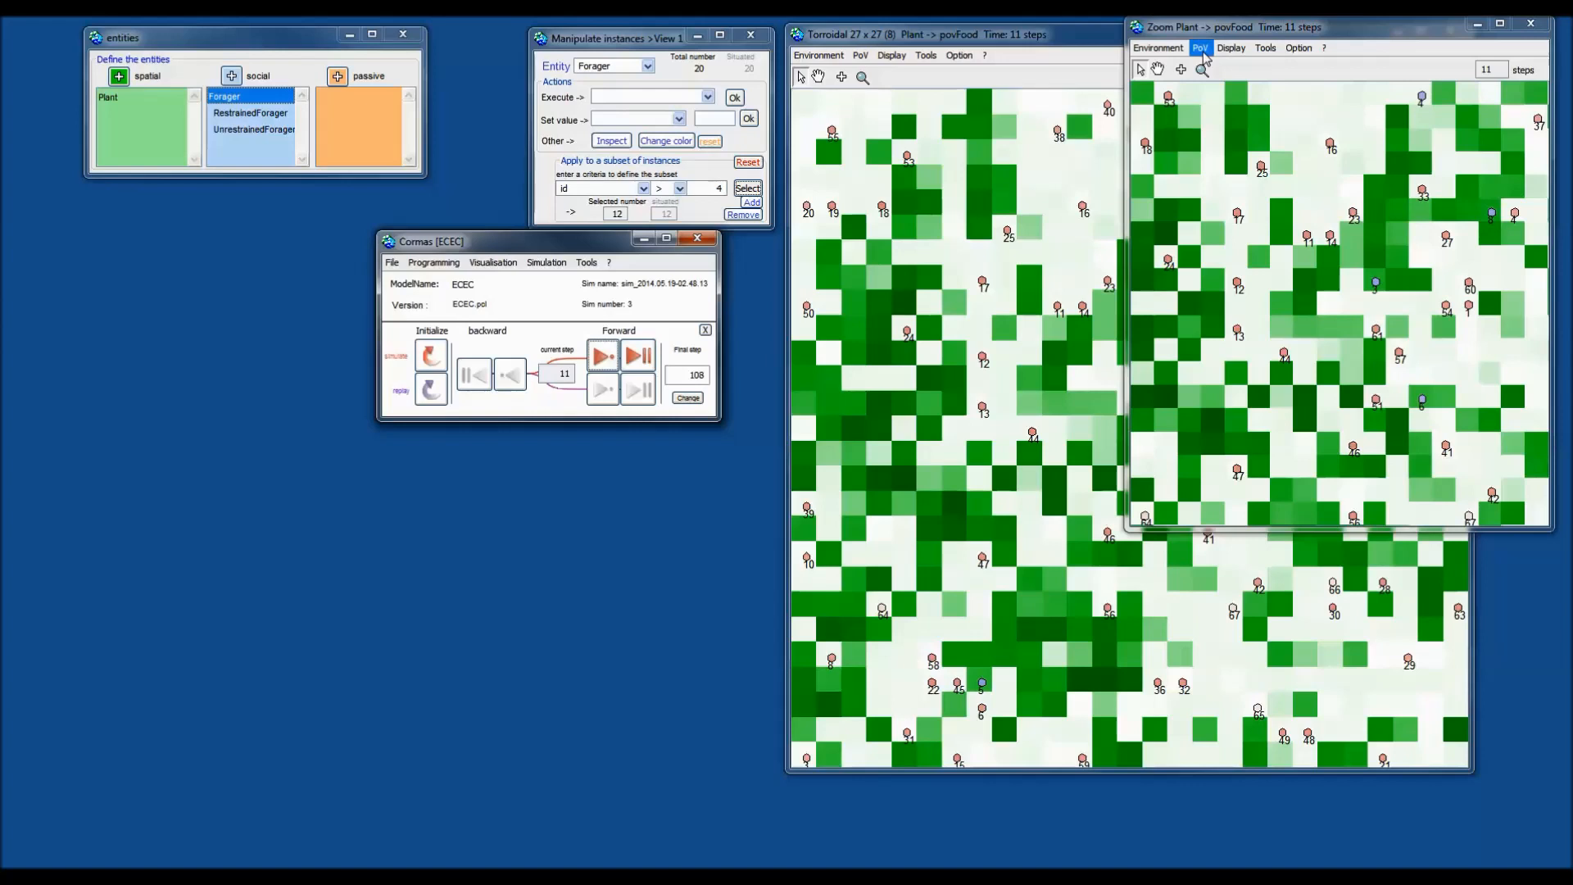
Colour the zoom view's plants by vegetation class.
{"action": "left_click", "coordinate": [1203, 51]}
{"action": "mouse_move", "coordinate": [1207, 67]}
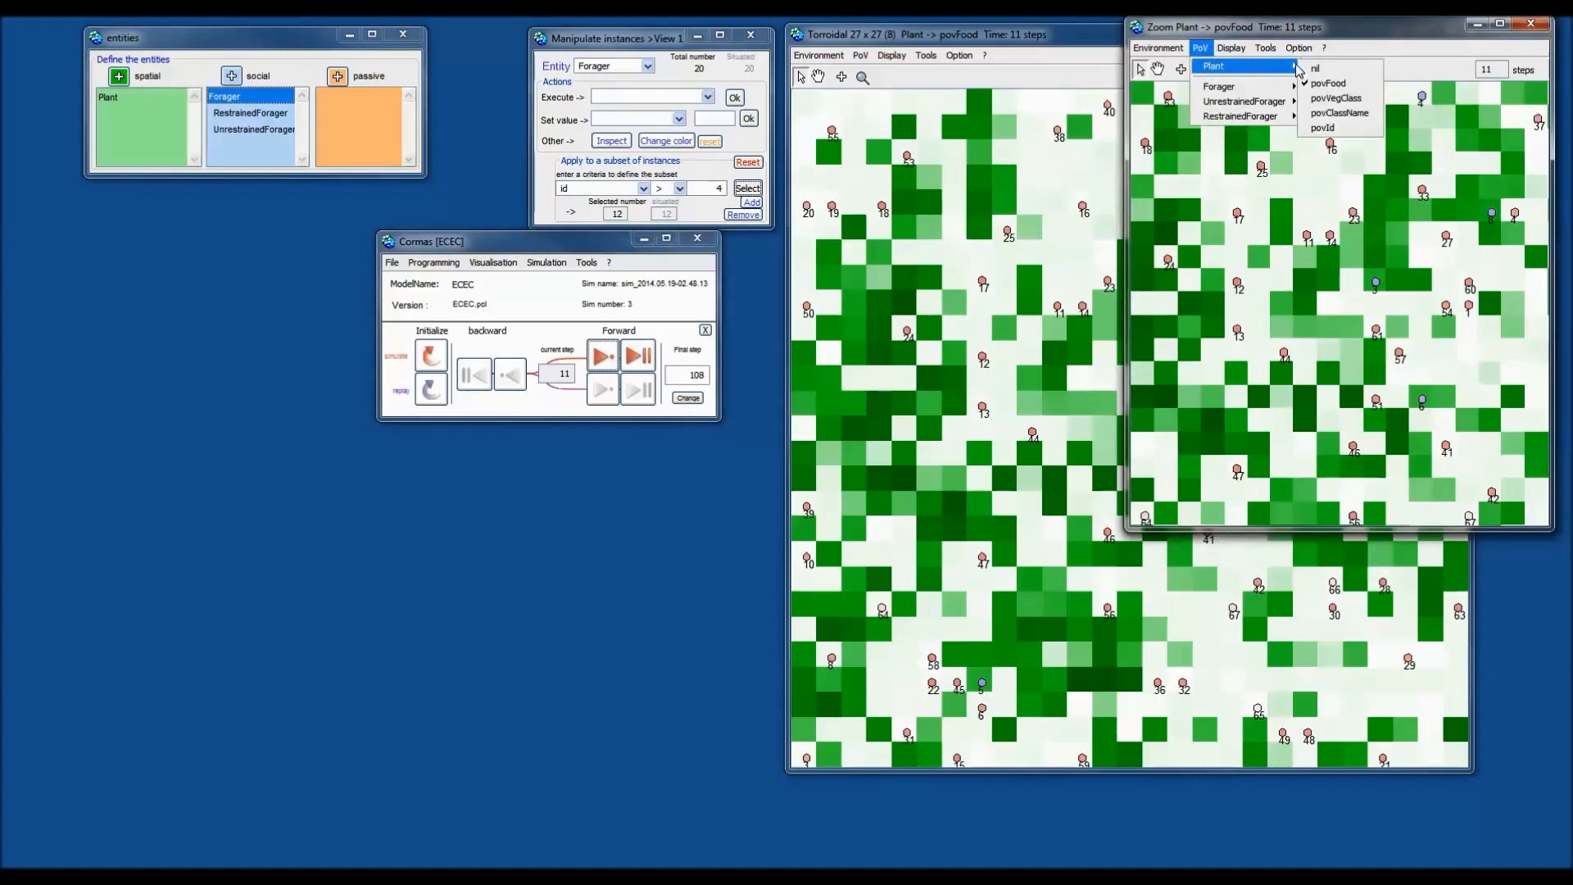
{"action": "left_click", "coordinate": [1343, 99]}
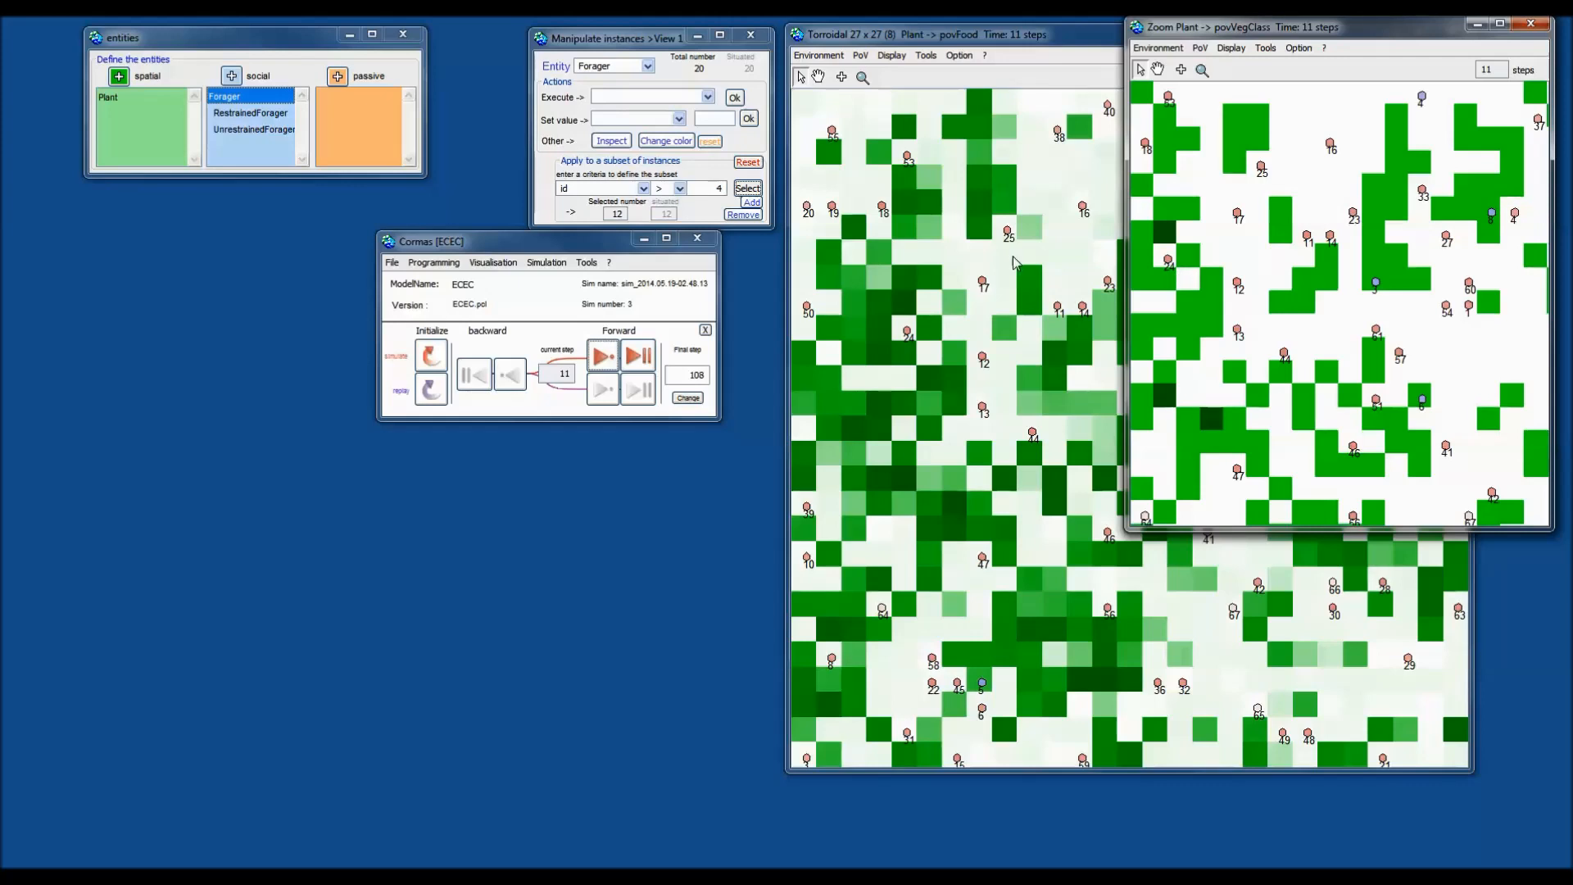
Keep stepping the simulation forward until it reaches step 20.
{"action": "left_click", "coordinate": [587, 244]}
{"action": "left_click", "coordinate": [601, 356]}
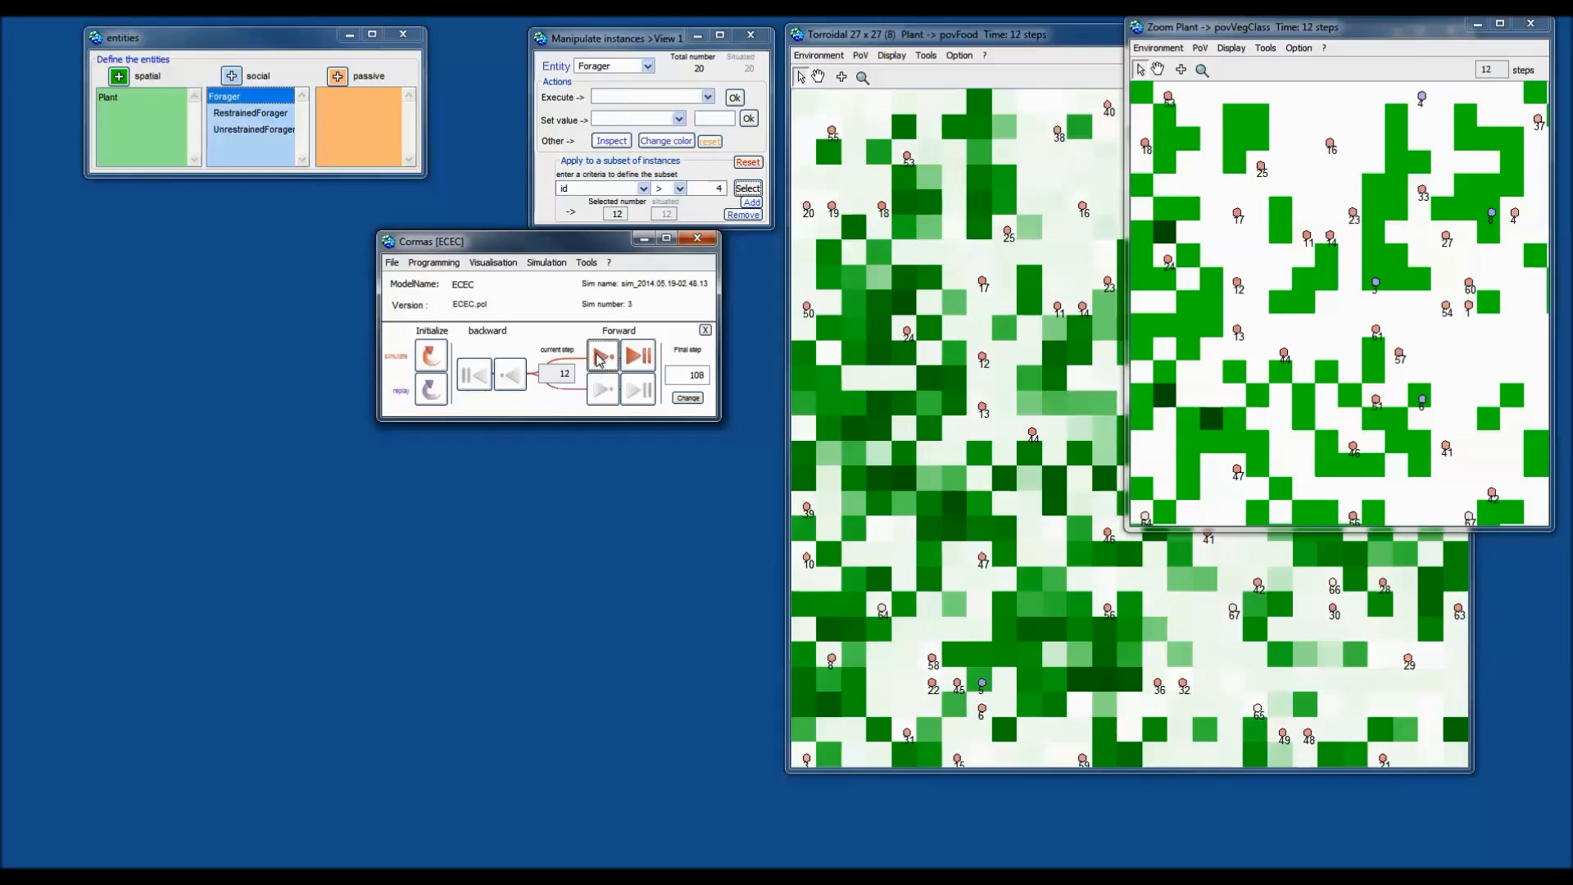
{"action": "left_click", "coordinate": [600, 355]}
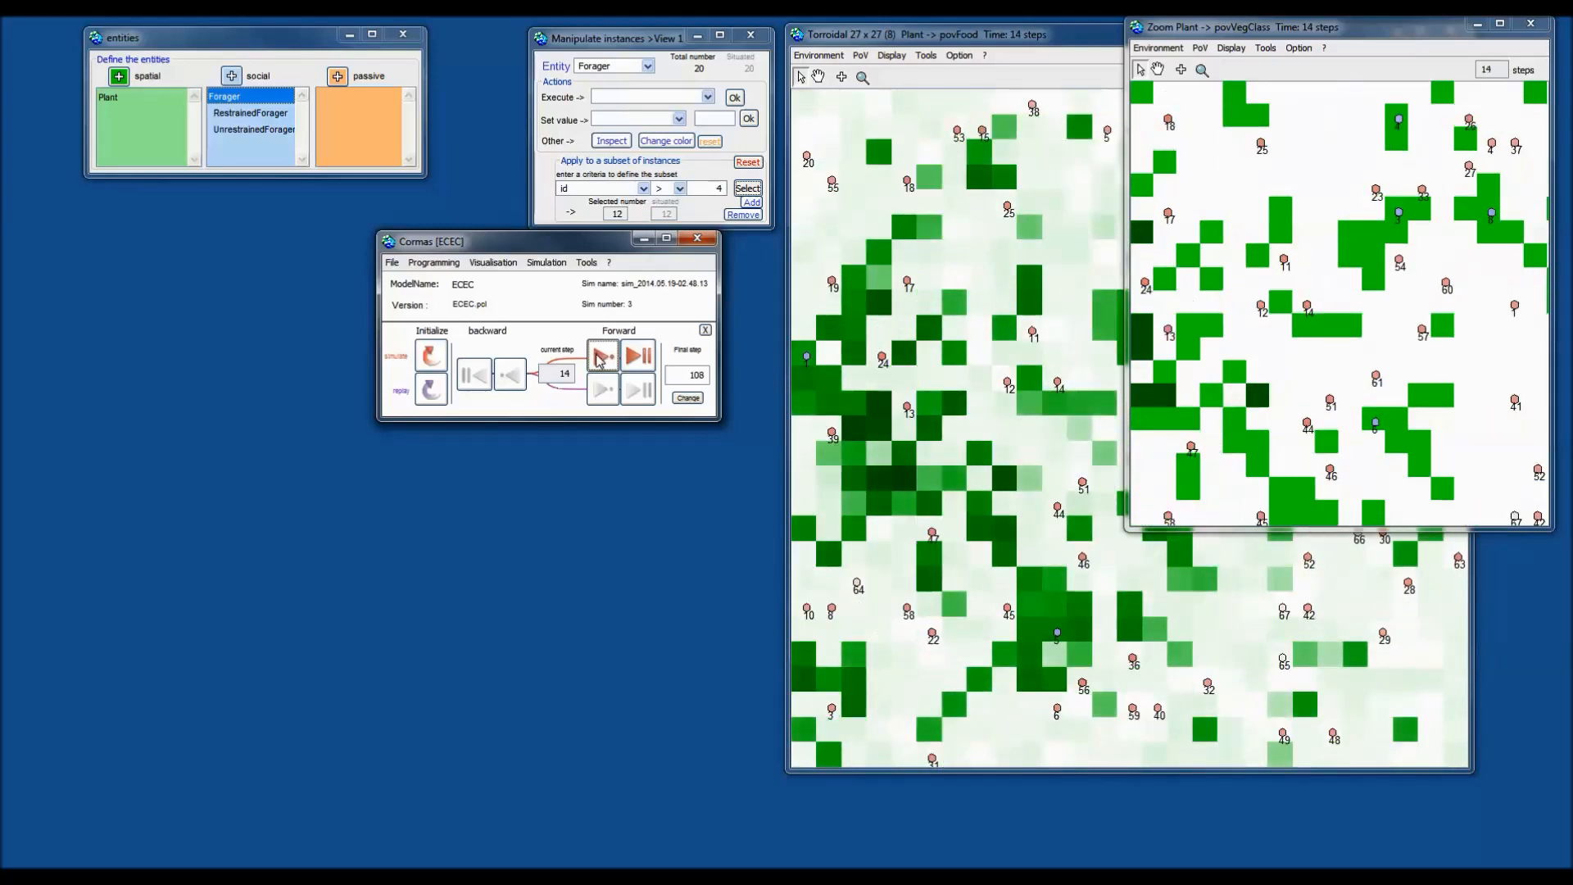
{"action": "left_click", "coordinate": [601, 355]}
{"action": "left_click", "coordinate": [600, 355]}
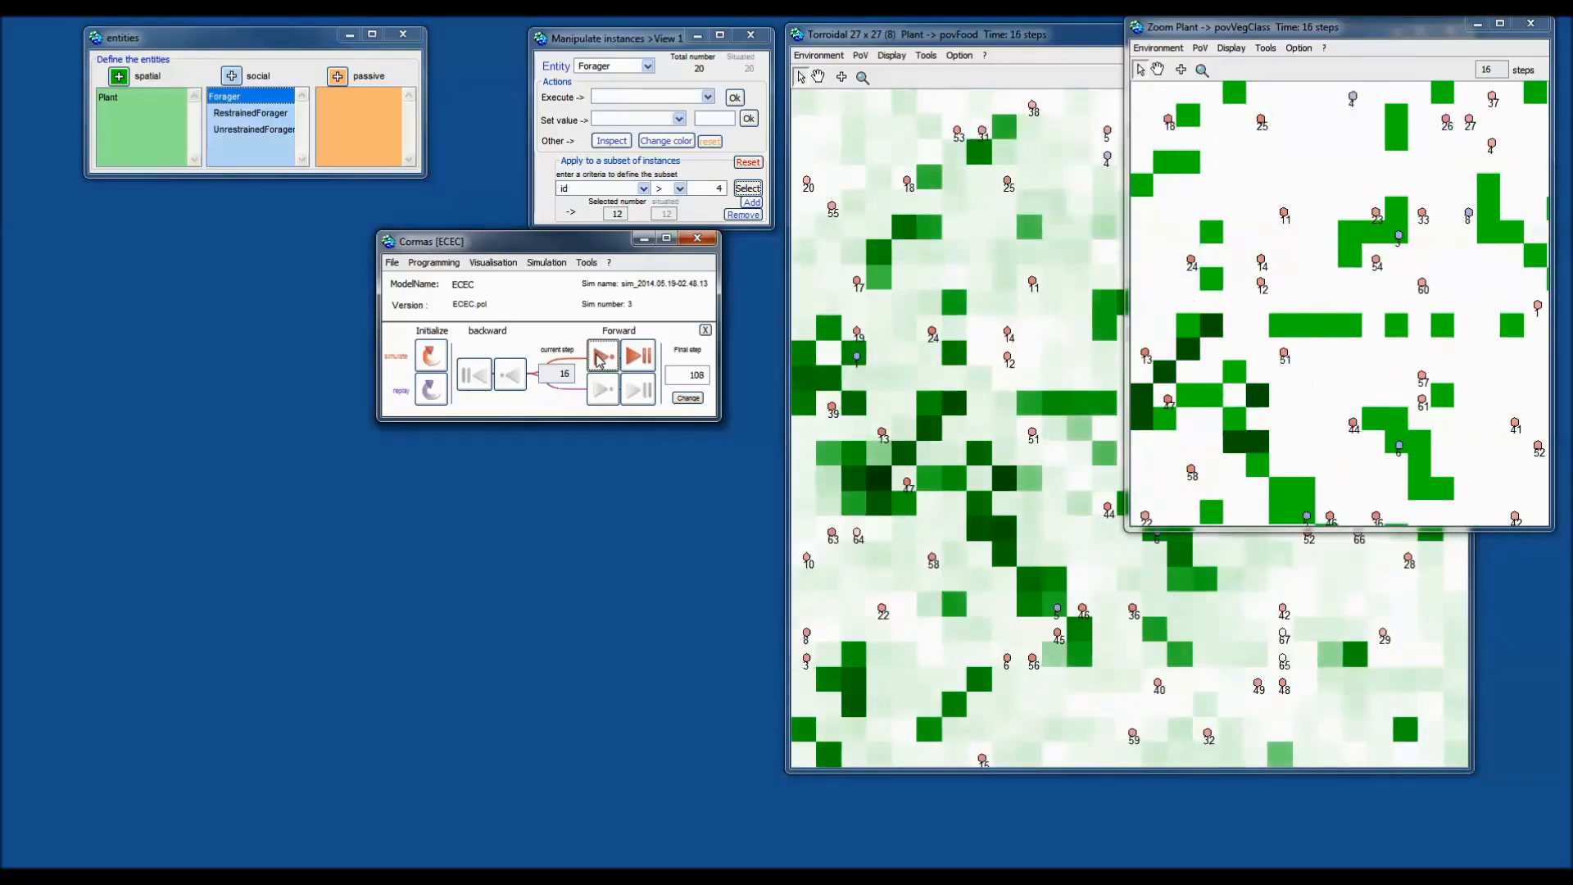
{"action": "left_click", "coordinate": [601, 356]}
{"action": "left_click", "coordinate": [601, 355]}
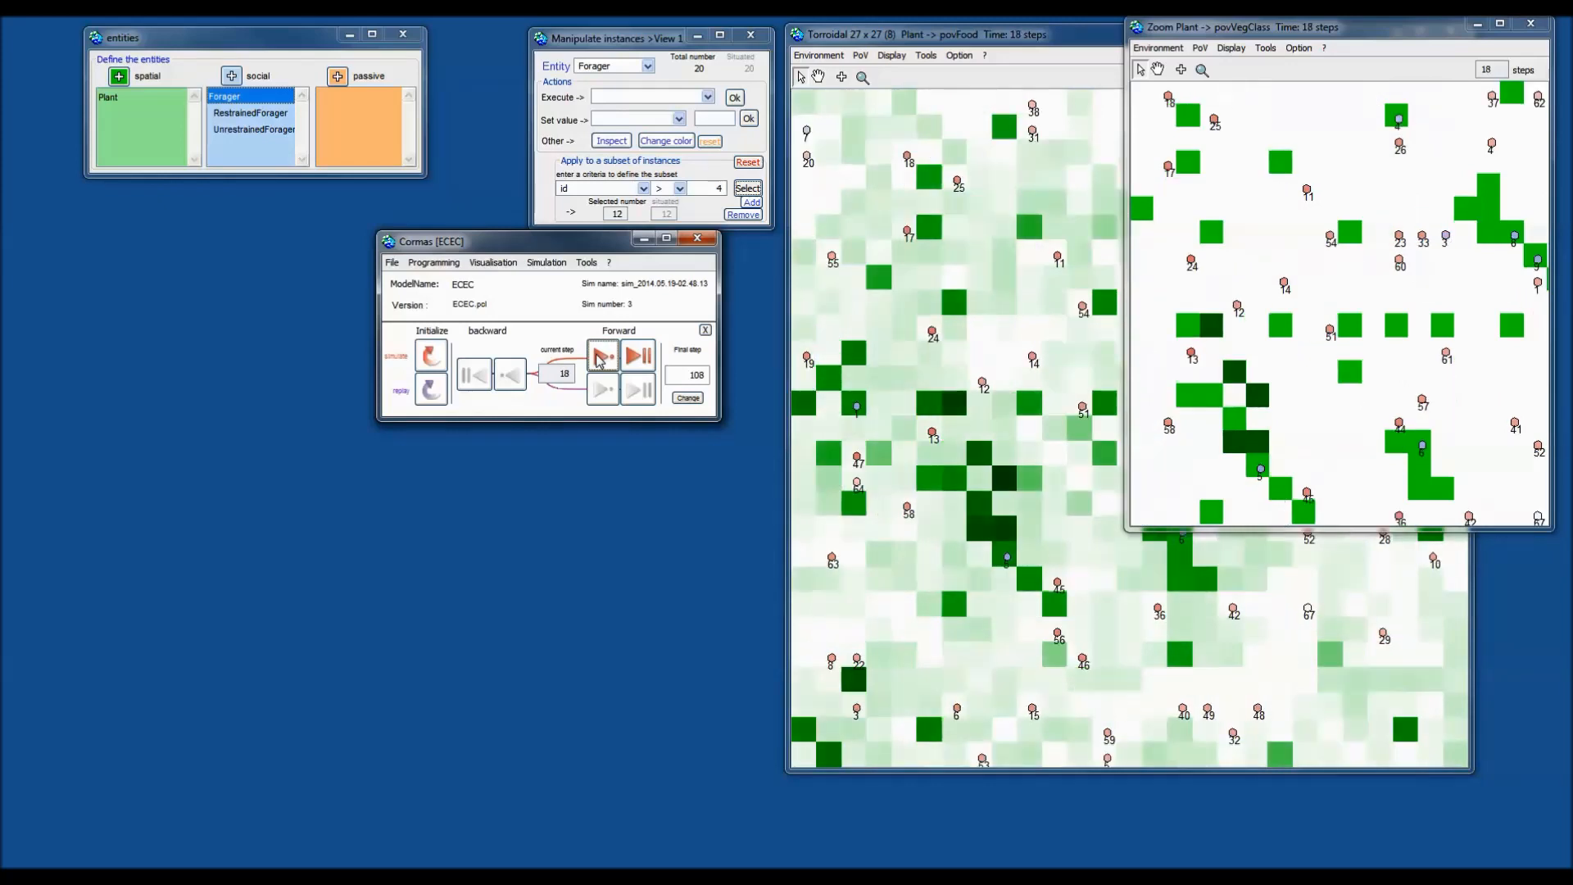
{"action": "left_click", "coordinate": [600, 355]}
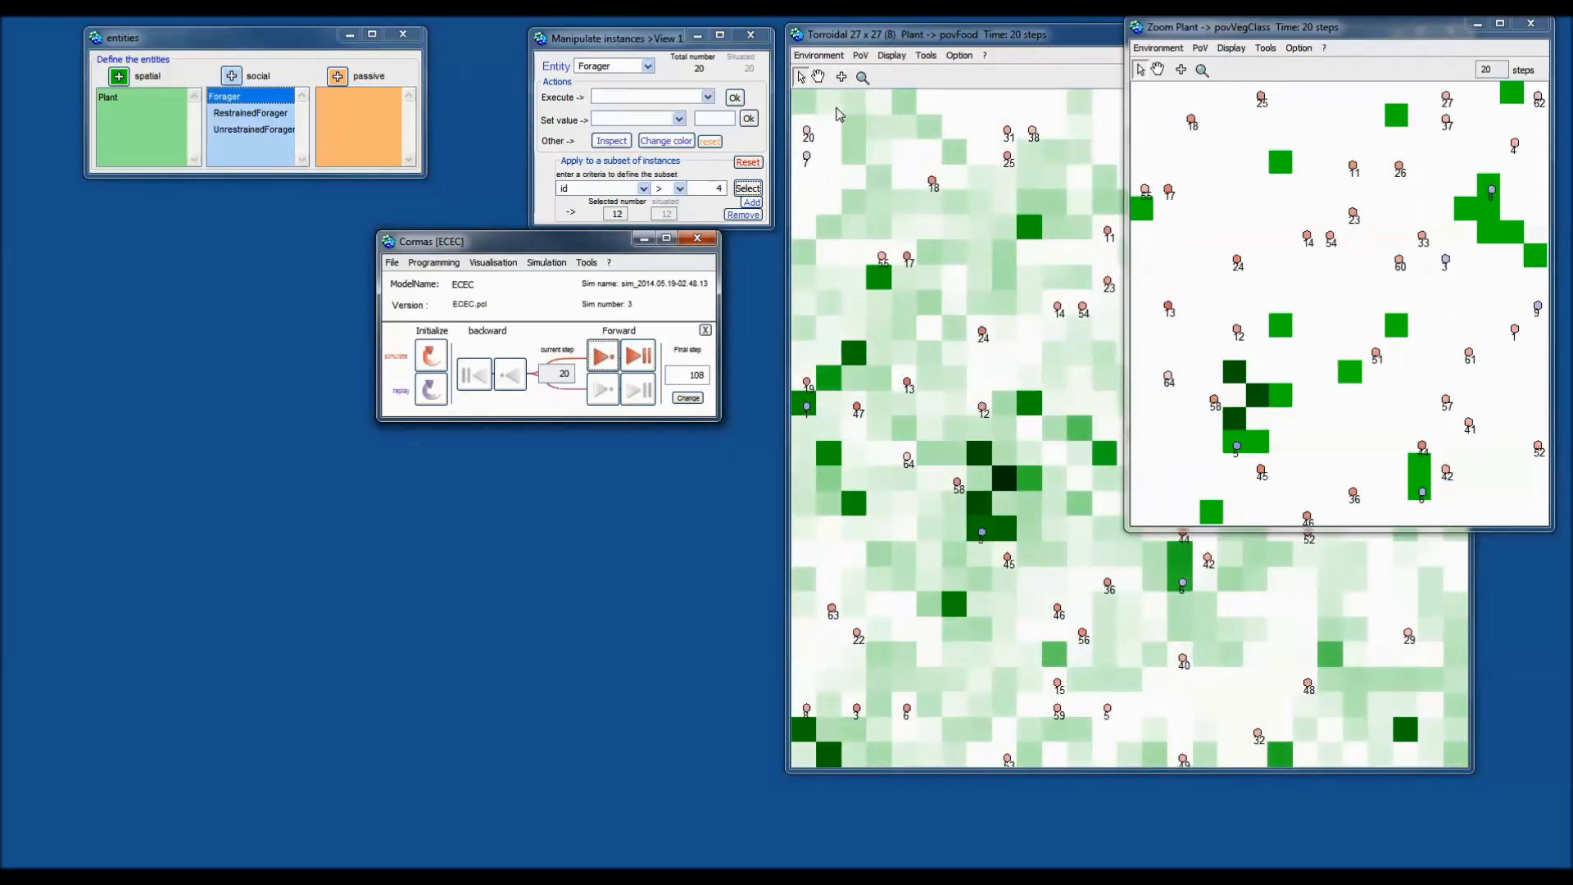
{"action": "left_click", "coordinate": [862, 77]}
Zoom onto the grid's top-left area and show its plants by povVegClass while stepping forward.
{"action": "left_click_drag", "start_coordinate": [814, 121], "coordinate": [1043, 329]}
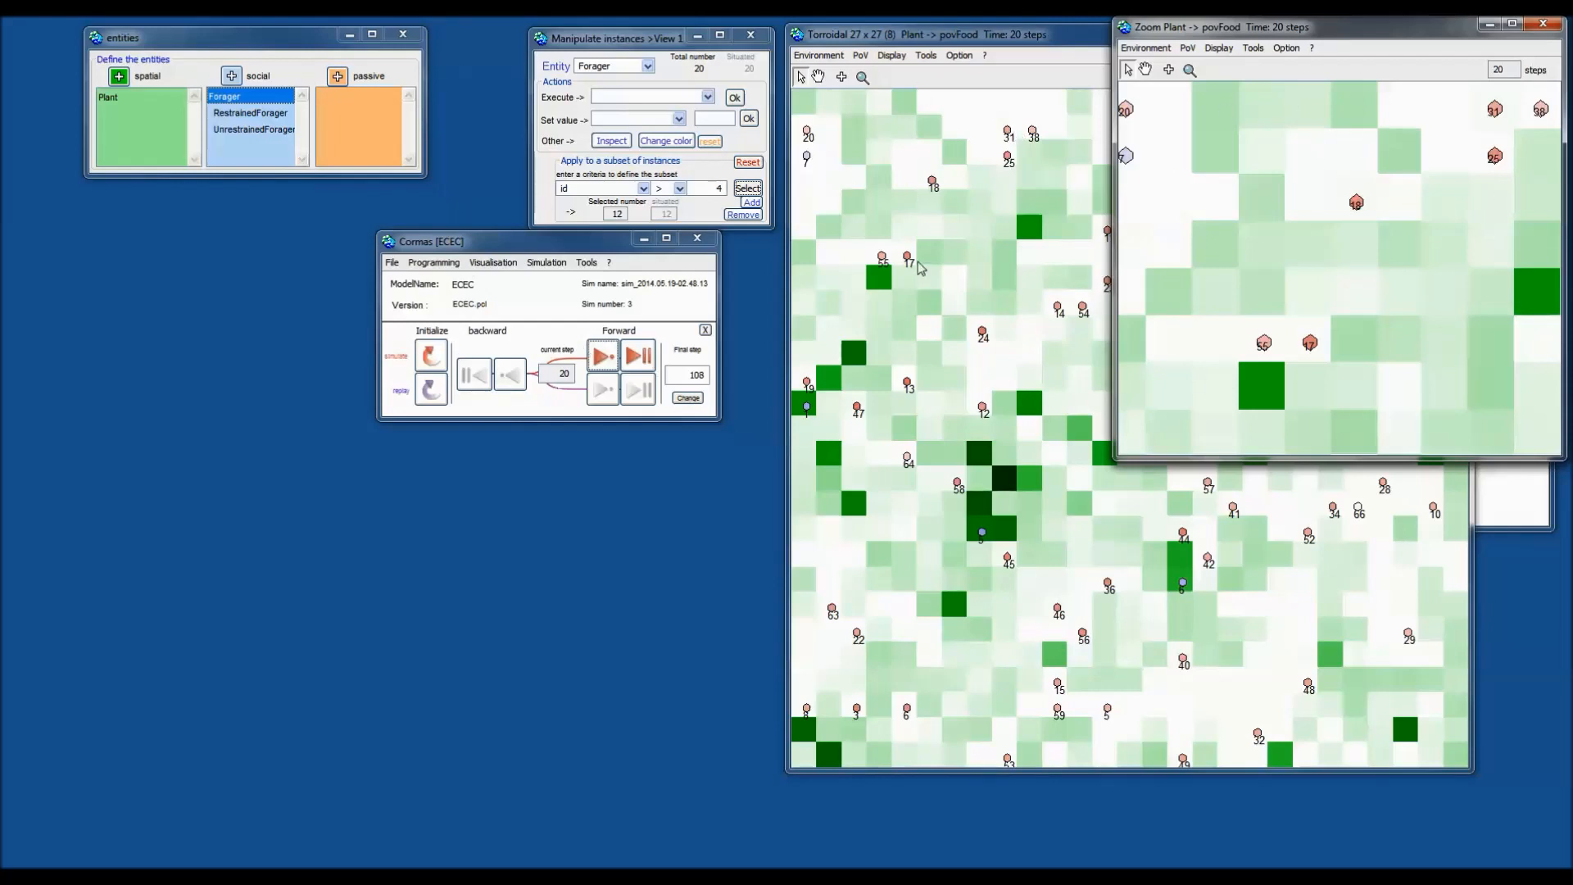
{"action": "left_click", "coordinate": [602, 357]}
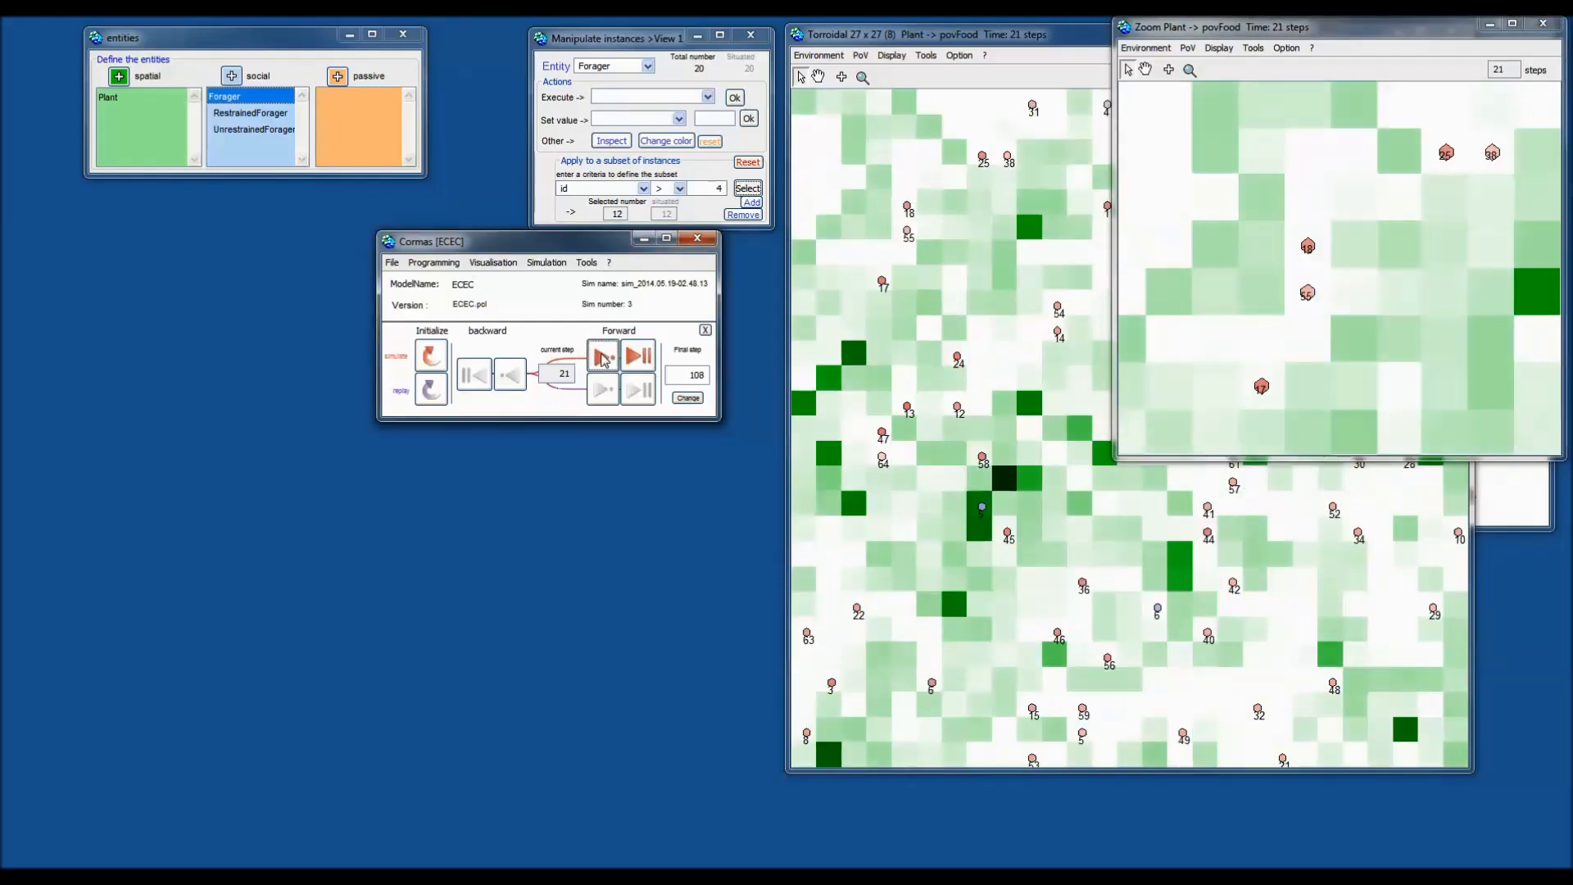
{"action": "left_click", "coordinate": [602, 357]}
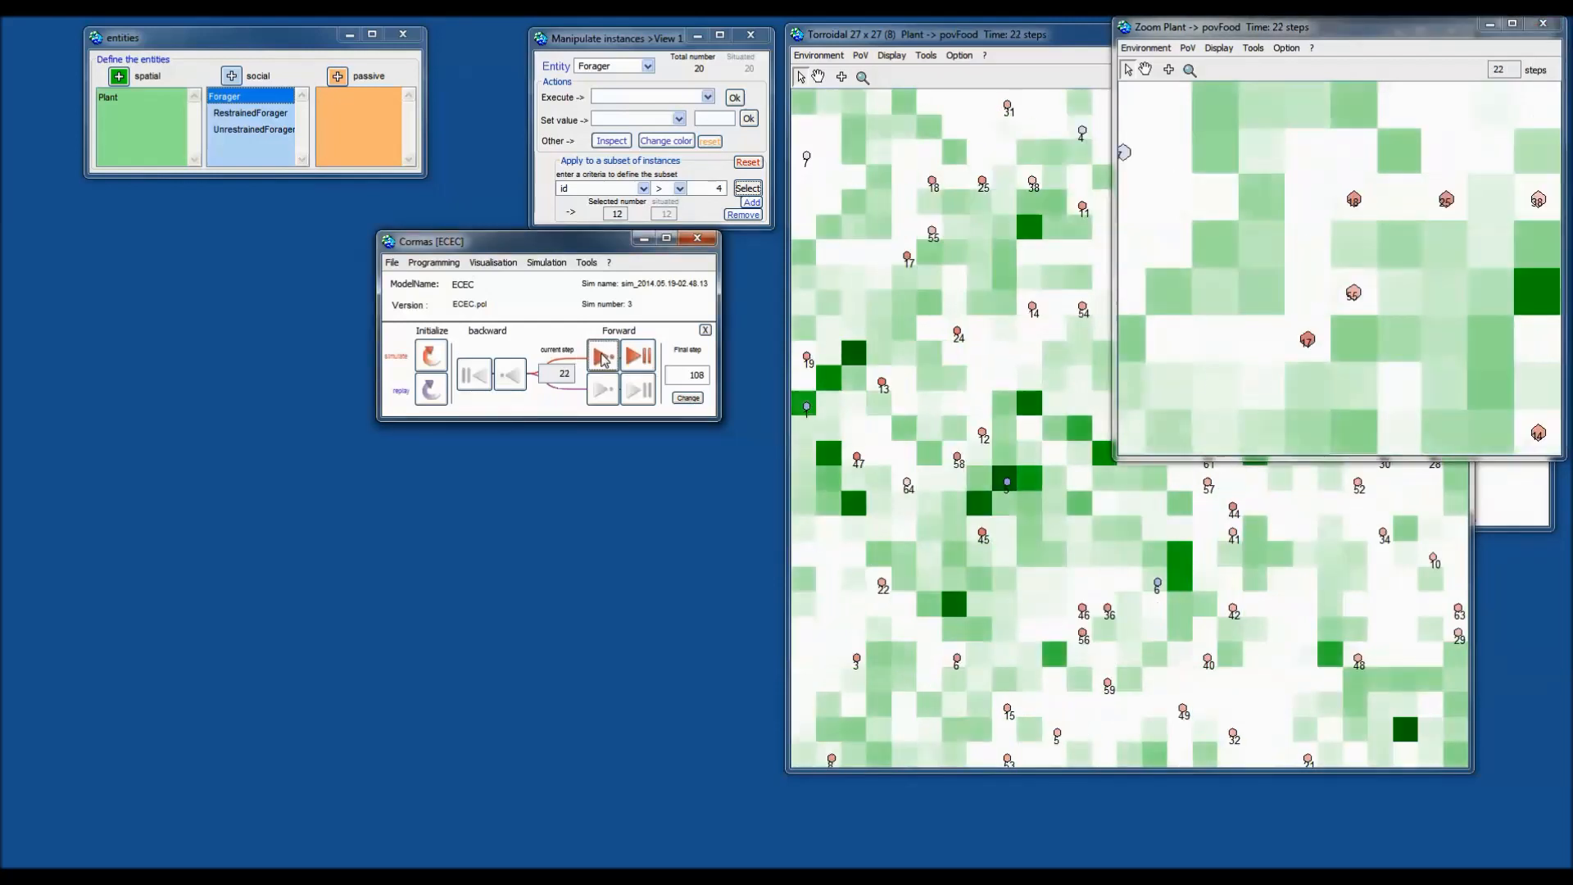
{"action": "left_click", "coordinate": [1188, 48]}
{"action": "mouse_move", "coordinate": [1202, 66]}
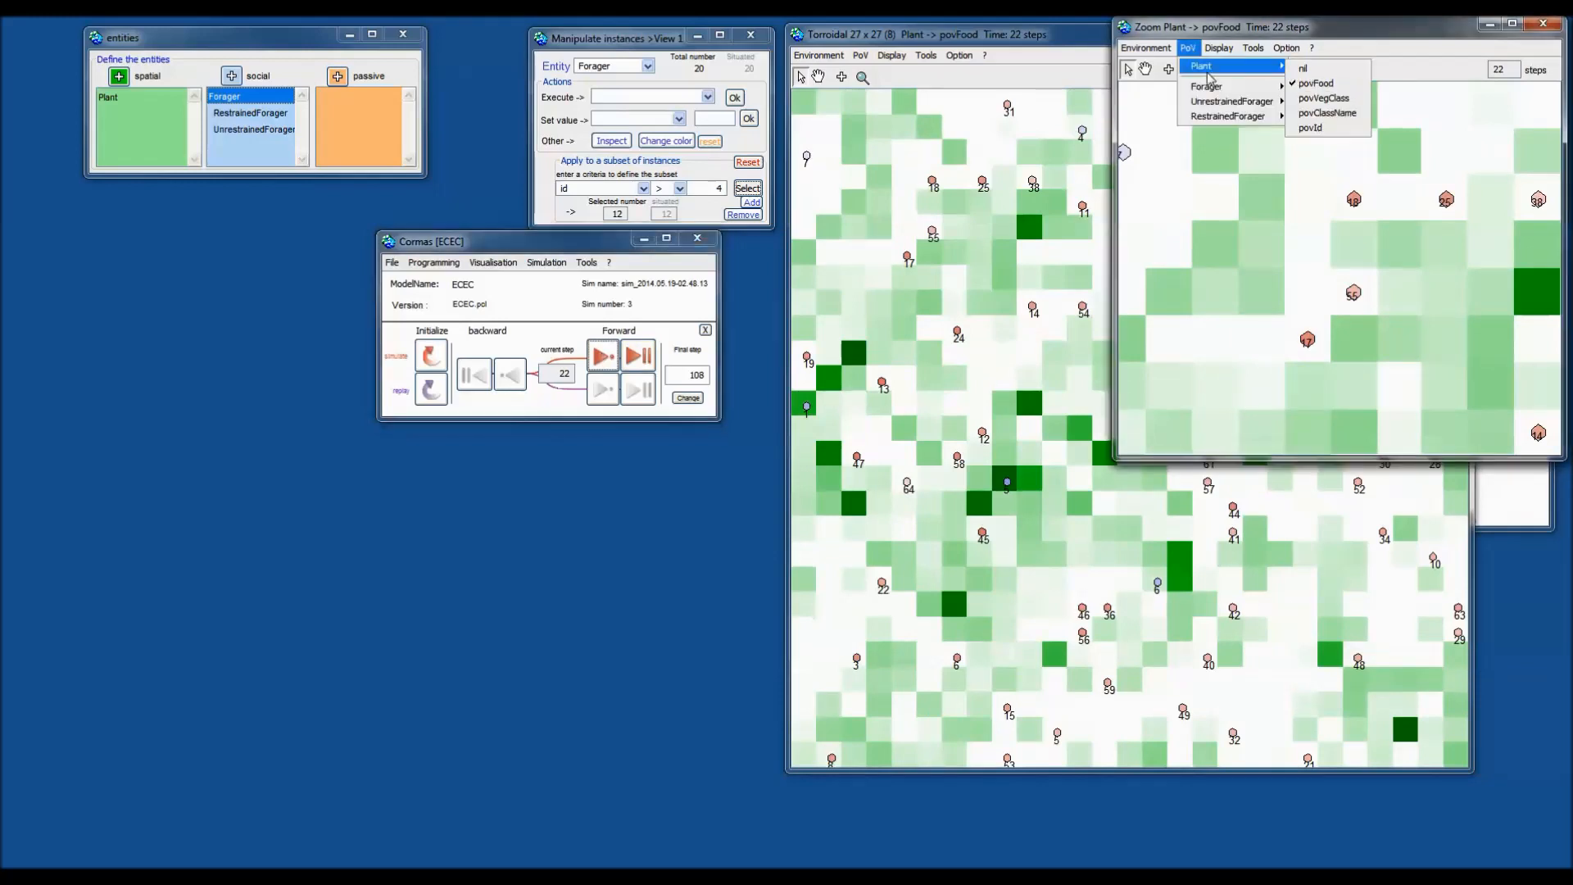
{"action": "left_click", "coordinate": [1340, 101]}
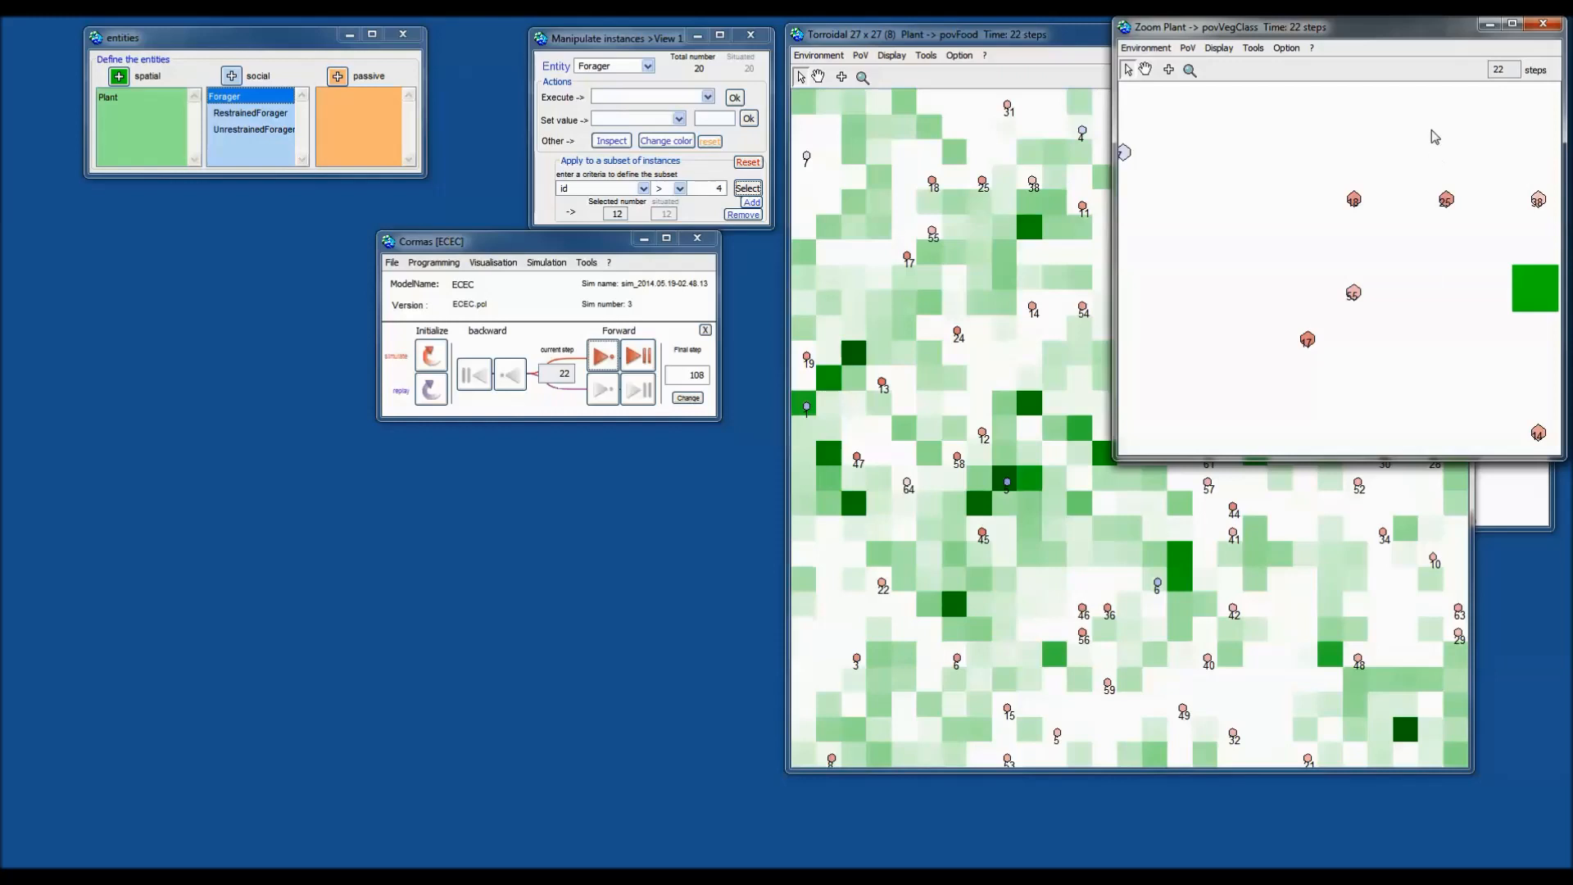
{"action": "left_click", "coordinate": [602, 356]}
Set the close-up's Forager point of view to nil and step forward twice.
{"action": "left_click", "coordinate": [1189, 51]}
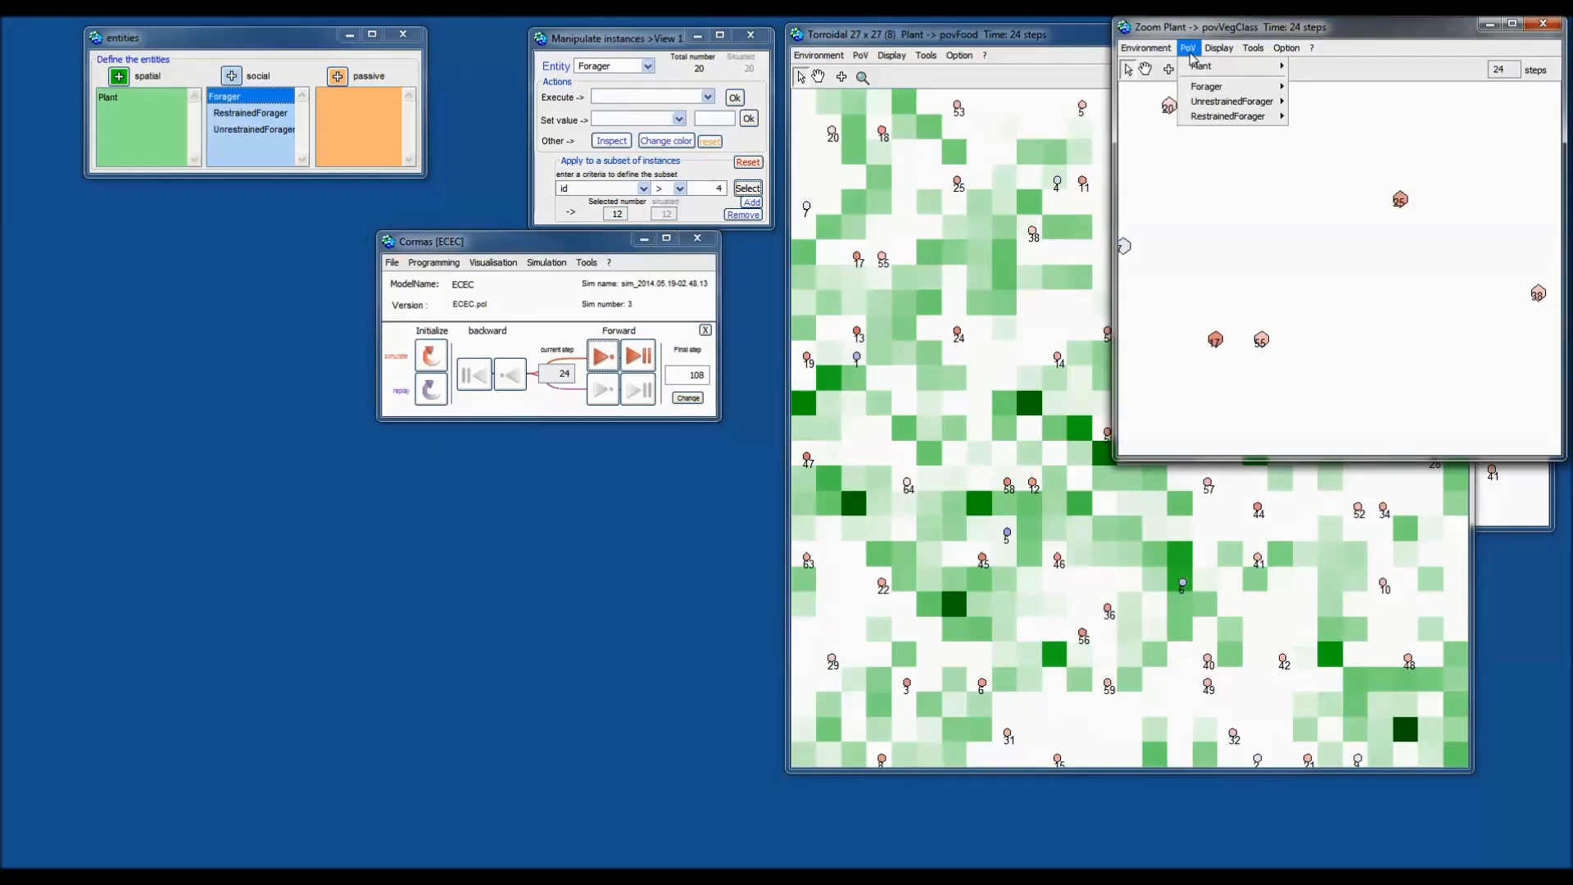
{"action": "mouse_move", "coordinate": [1205, 87]}
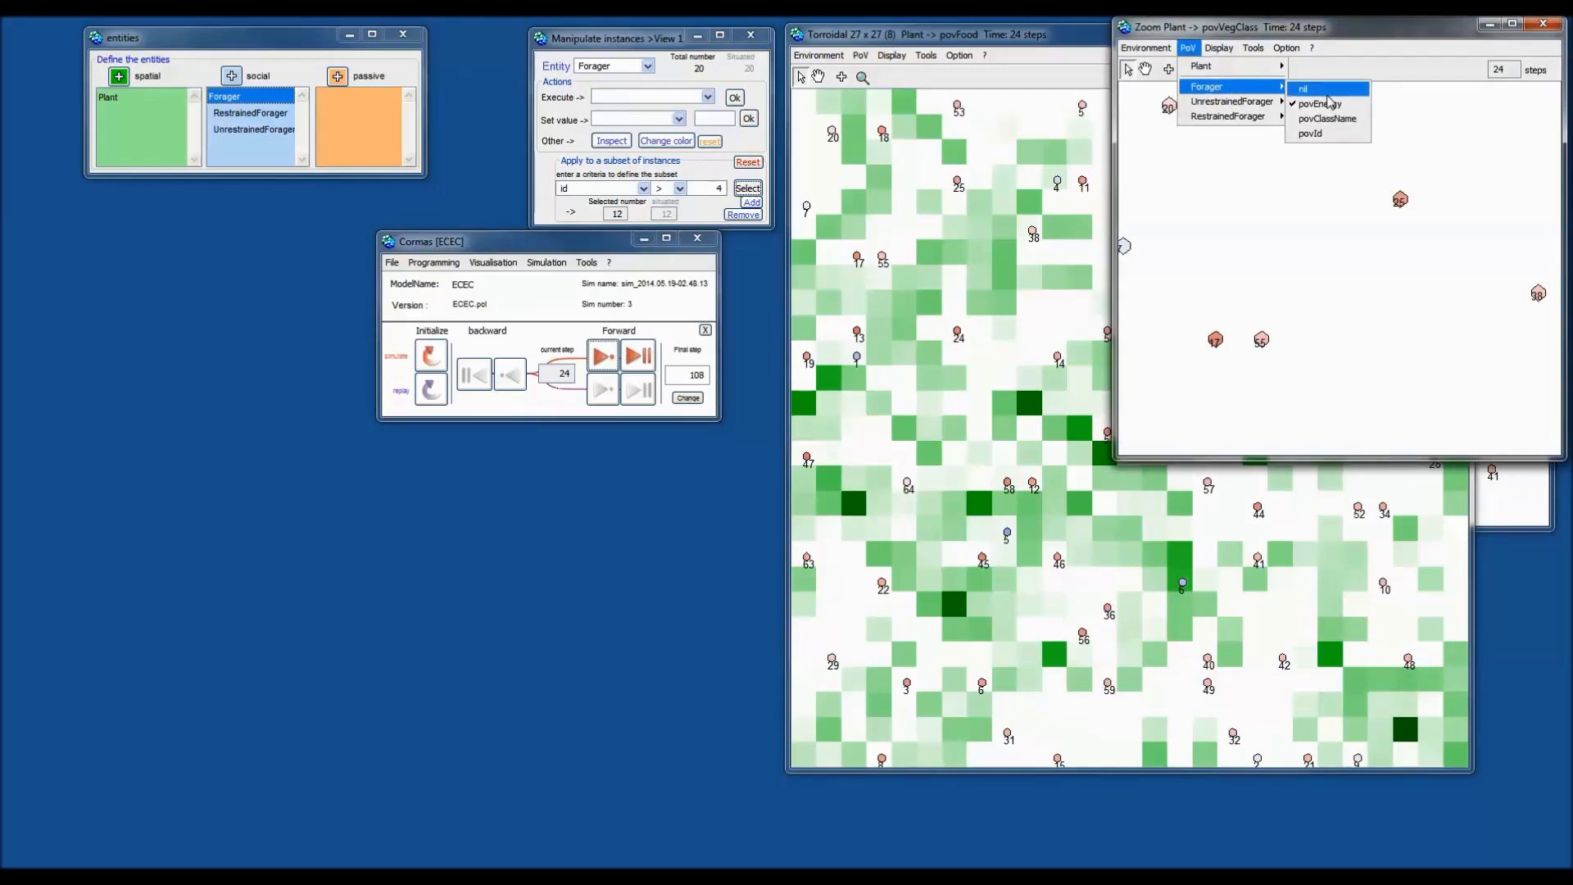
{"action": "left_click", "coordinate": [1326, 90]}
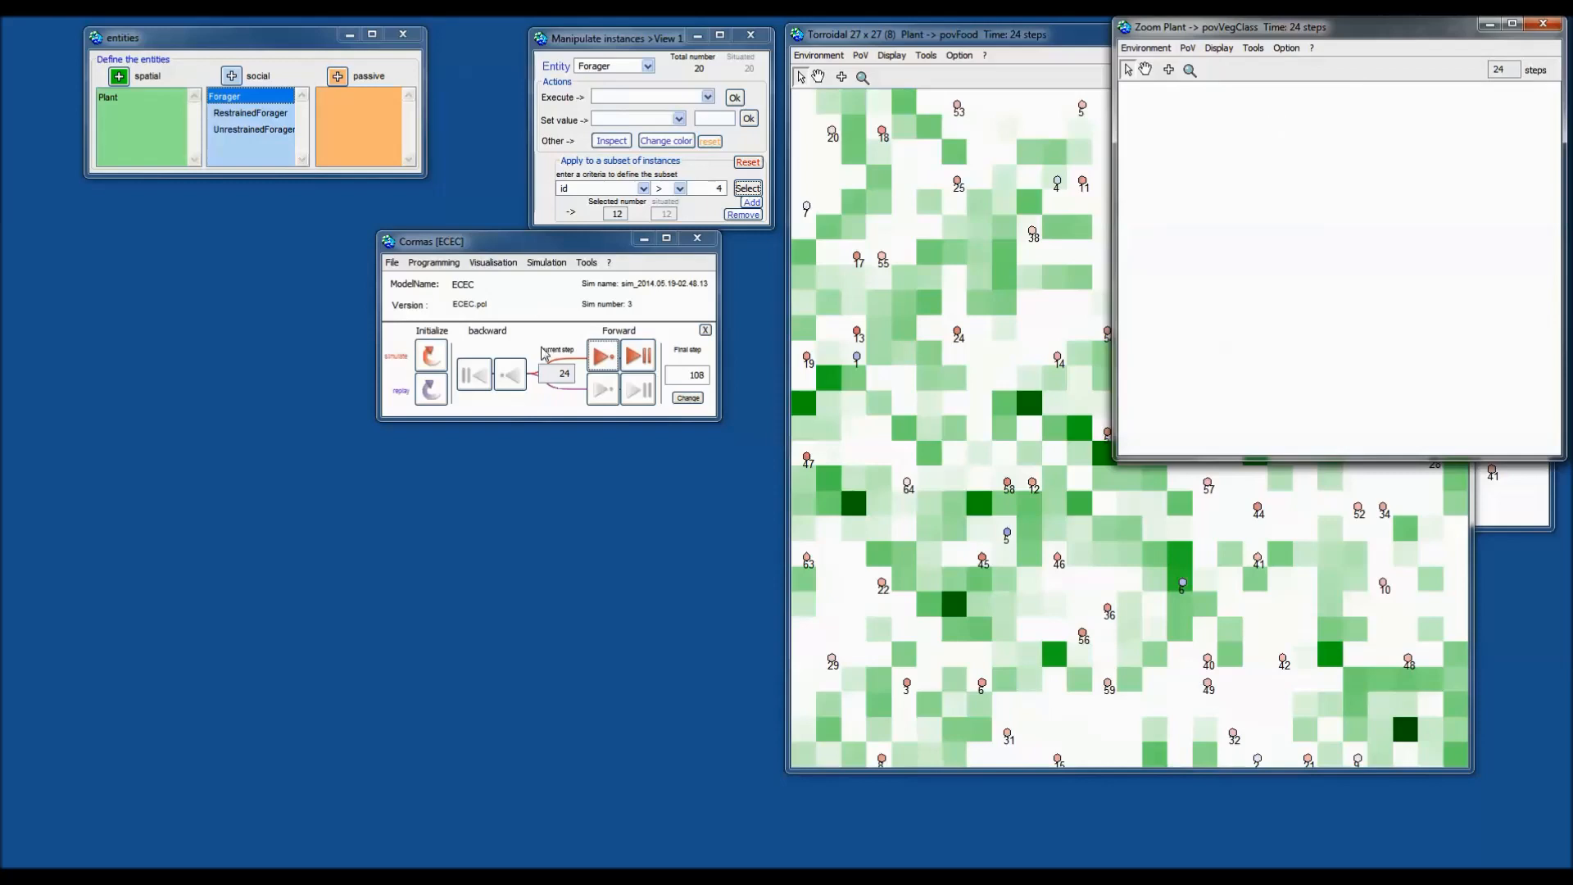
{"action": "left_click", "coordinate": [605, 360]}
{"action": "left_click", "coordinate": [610, 366]}
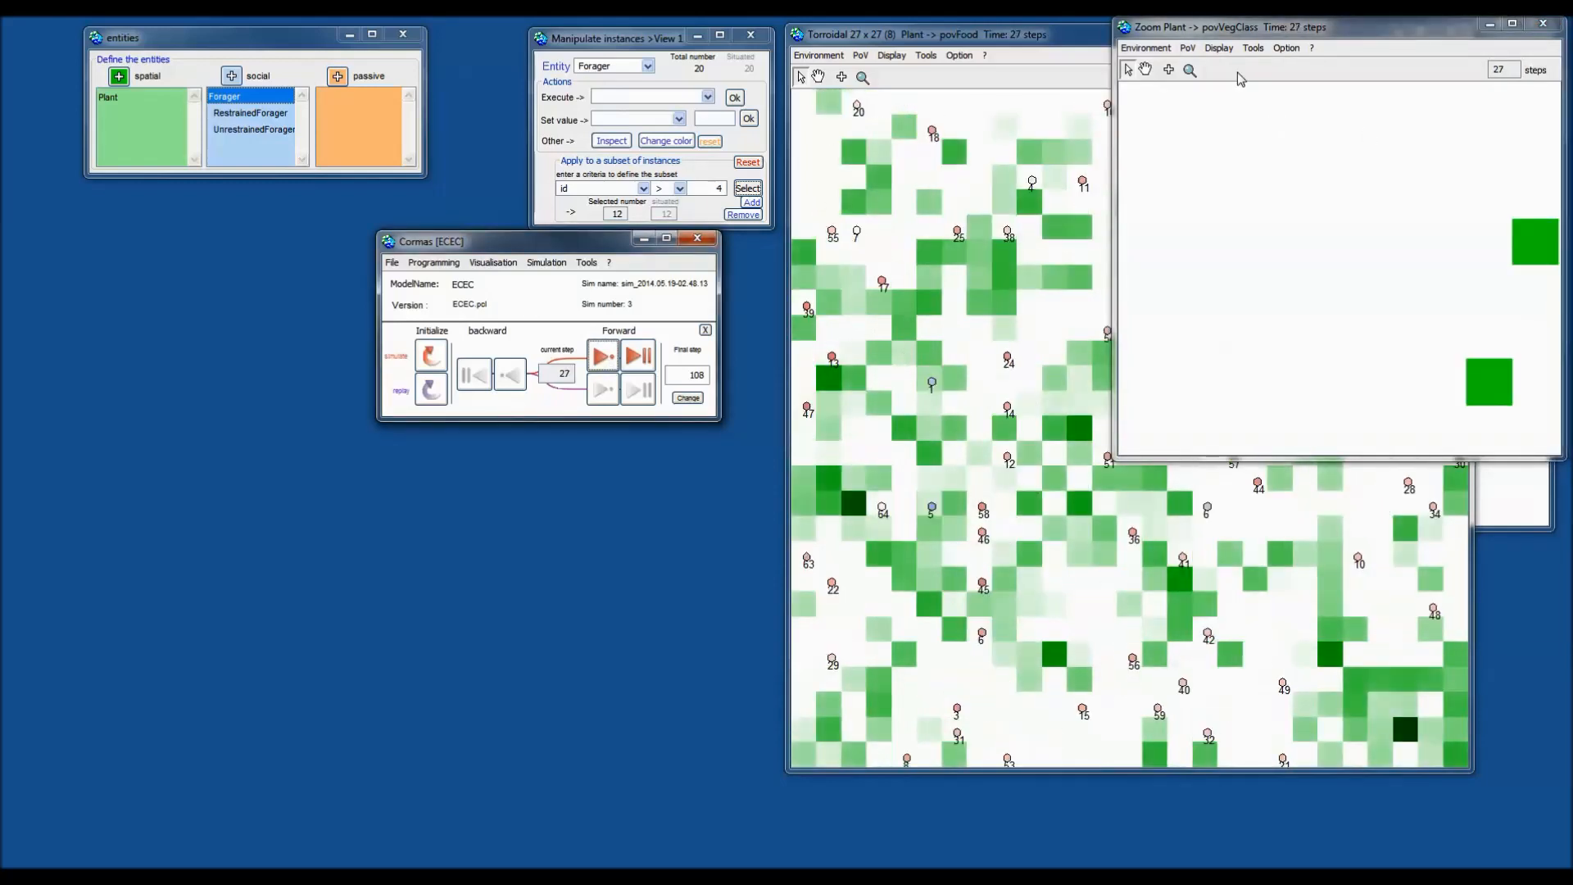
Show foragers as red and blue animal icons and advance to step 31.
{"action": "left_click", "coordinate": [1188, 50]}
{"action": "mouse_move", "coordinate": [1205, 104]}
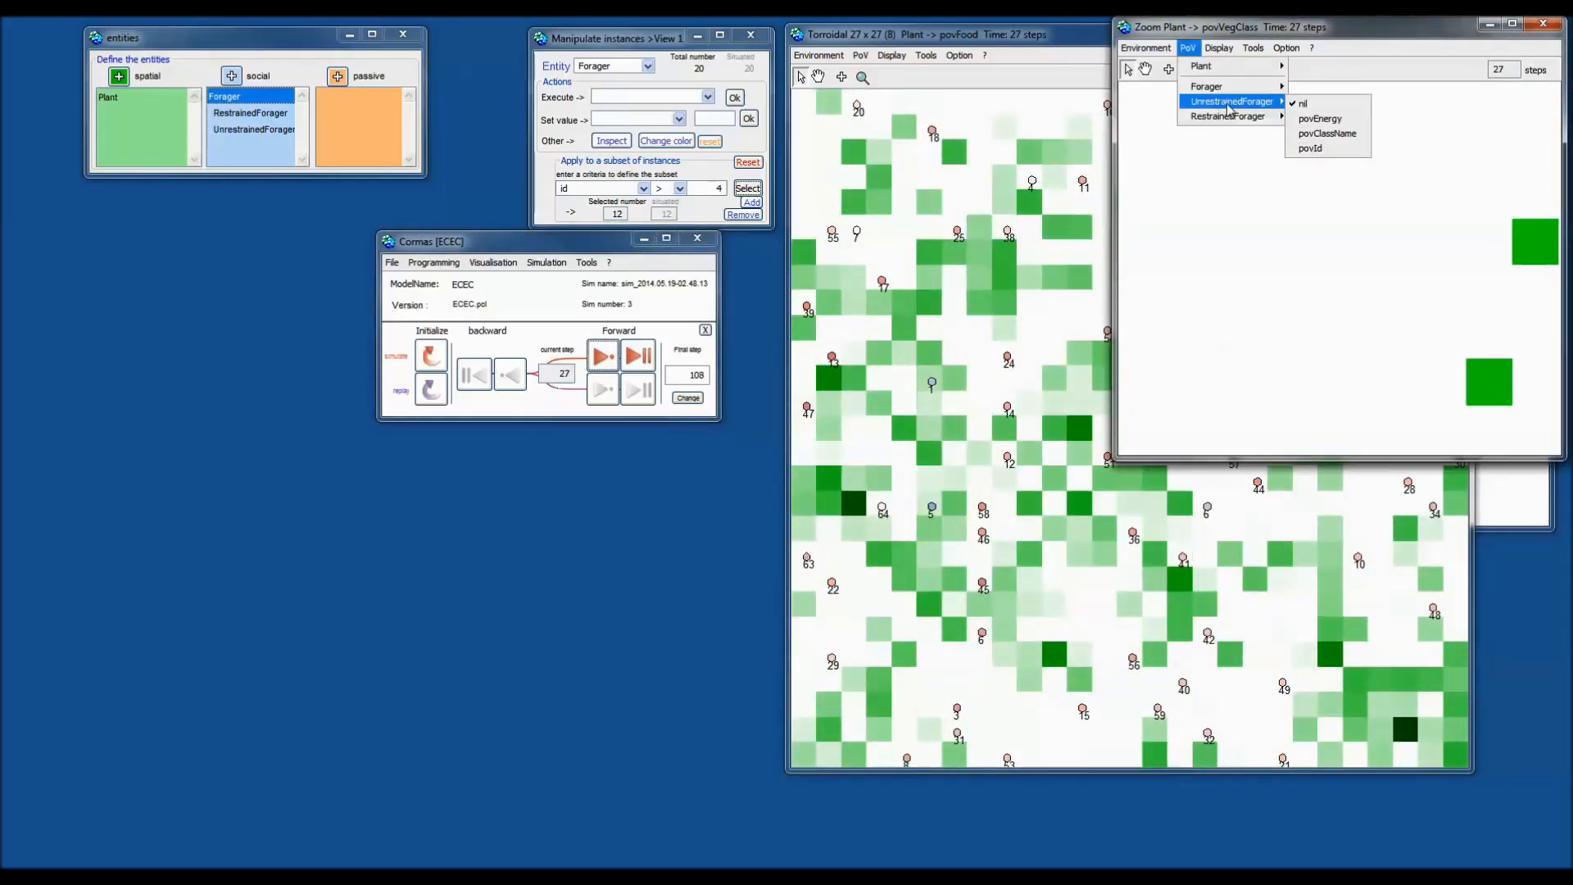
{"action": "mouse_move", "coordinate": [1262, 89]}
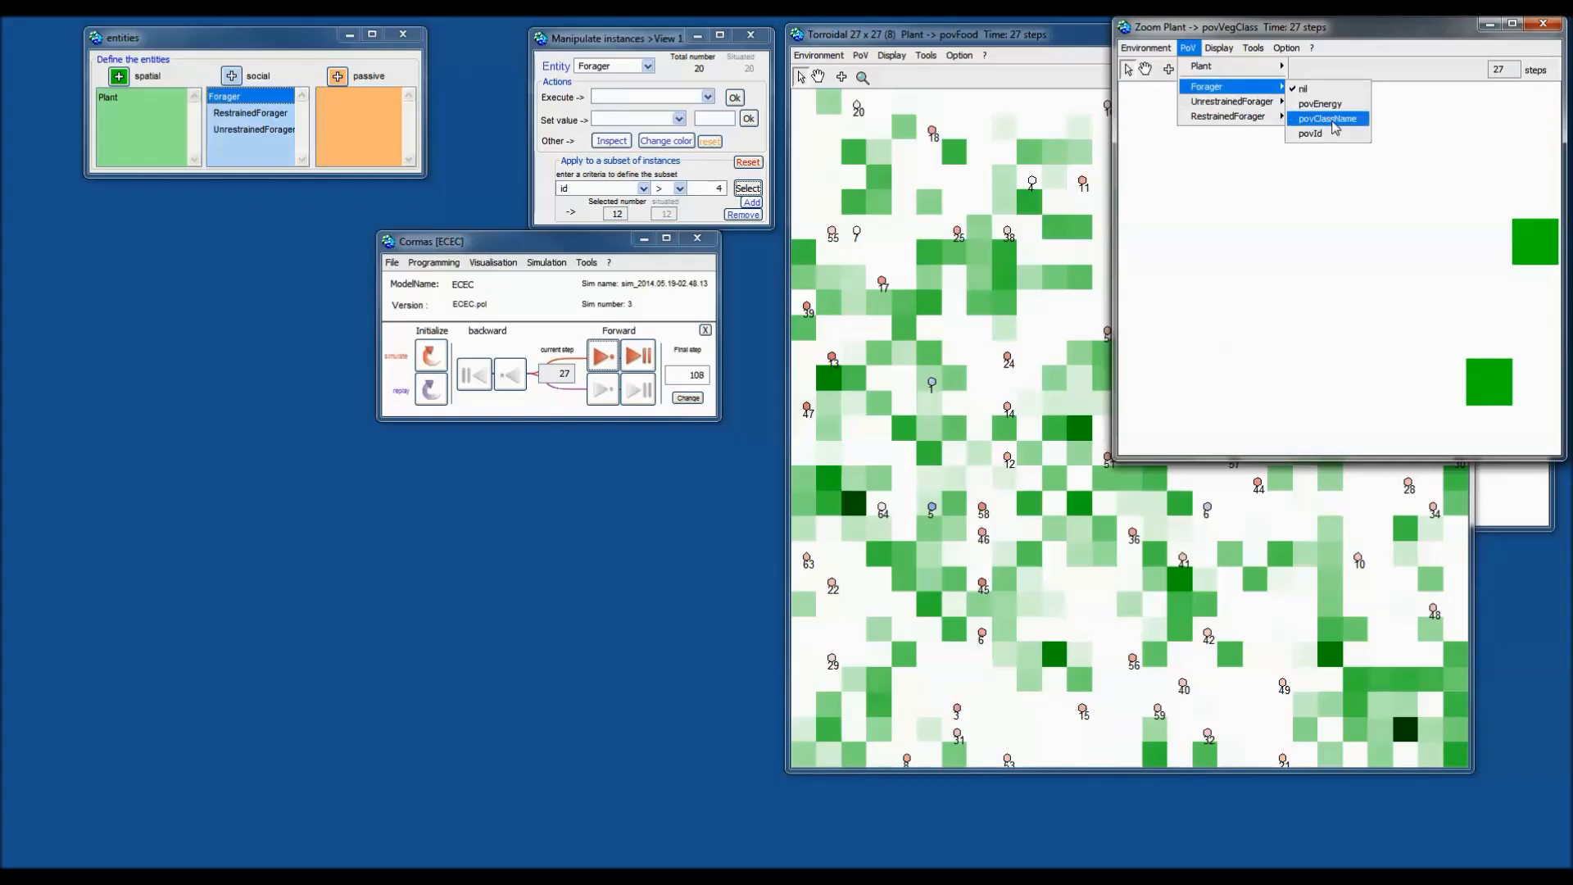
{"action": "left_click", "coordinate": [1327, 104]}
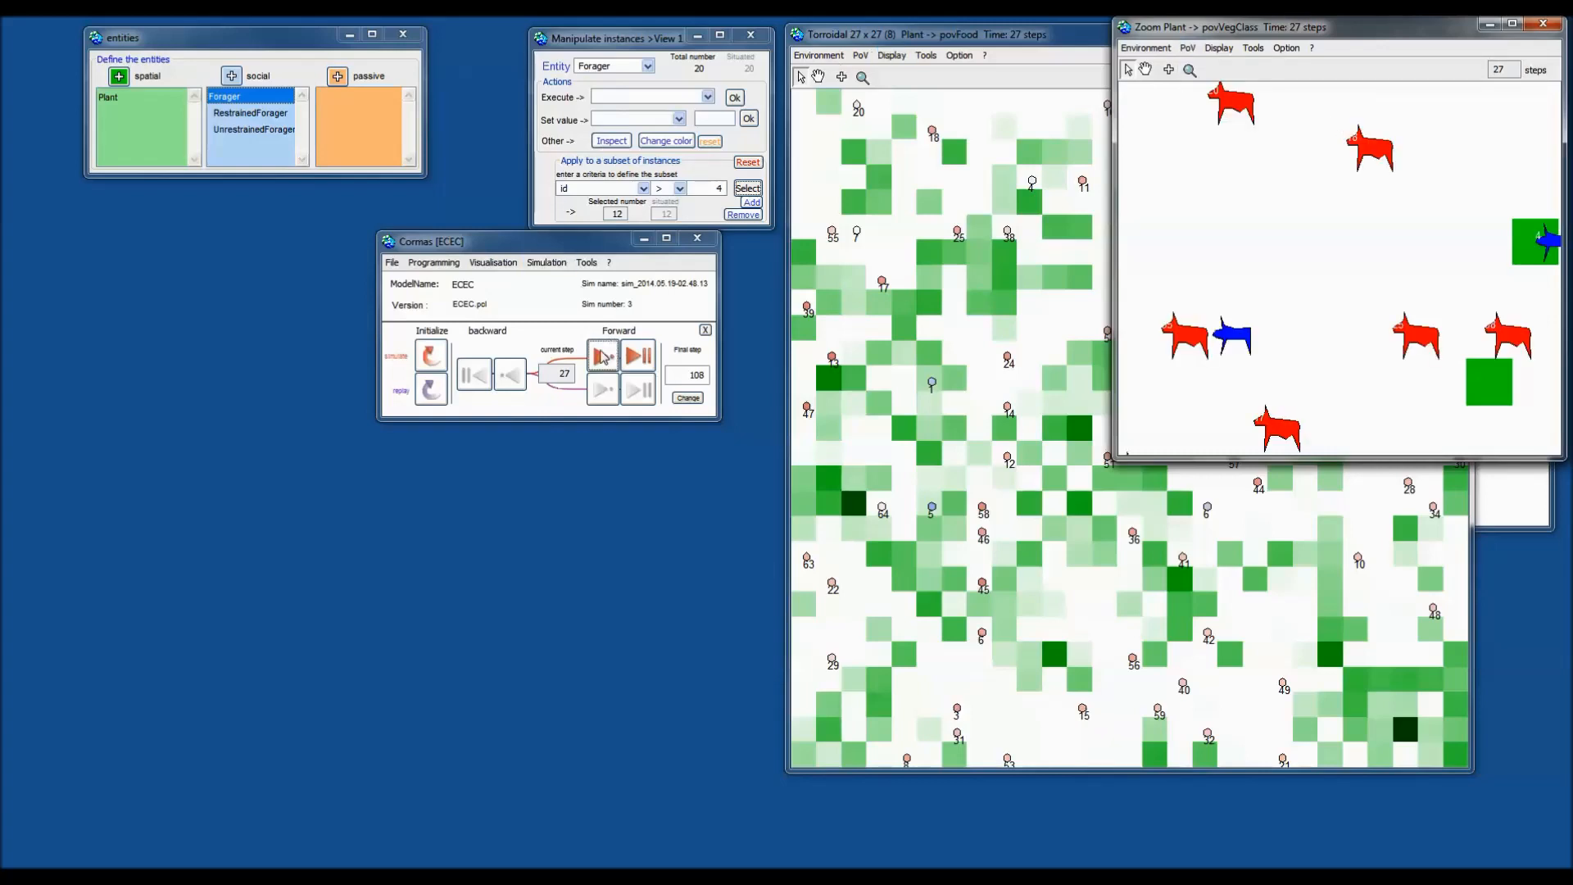
{"action": "left_click", "coordinate": [601, 356]}
{"action": "left_click", "coordinate": [601, 357]}
{"action": "left_click", "coordinate": [601, 357]}
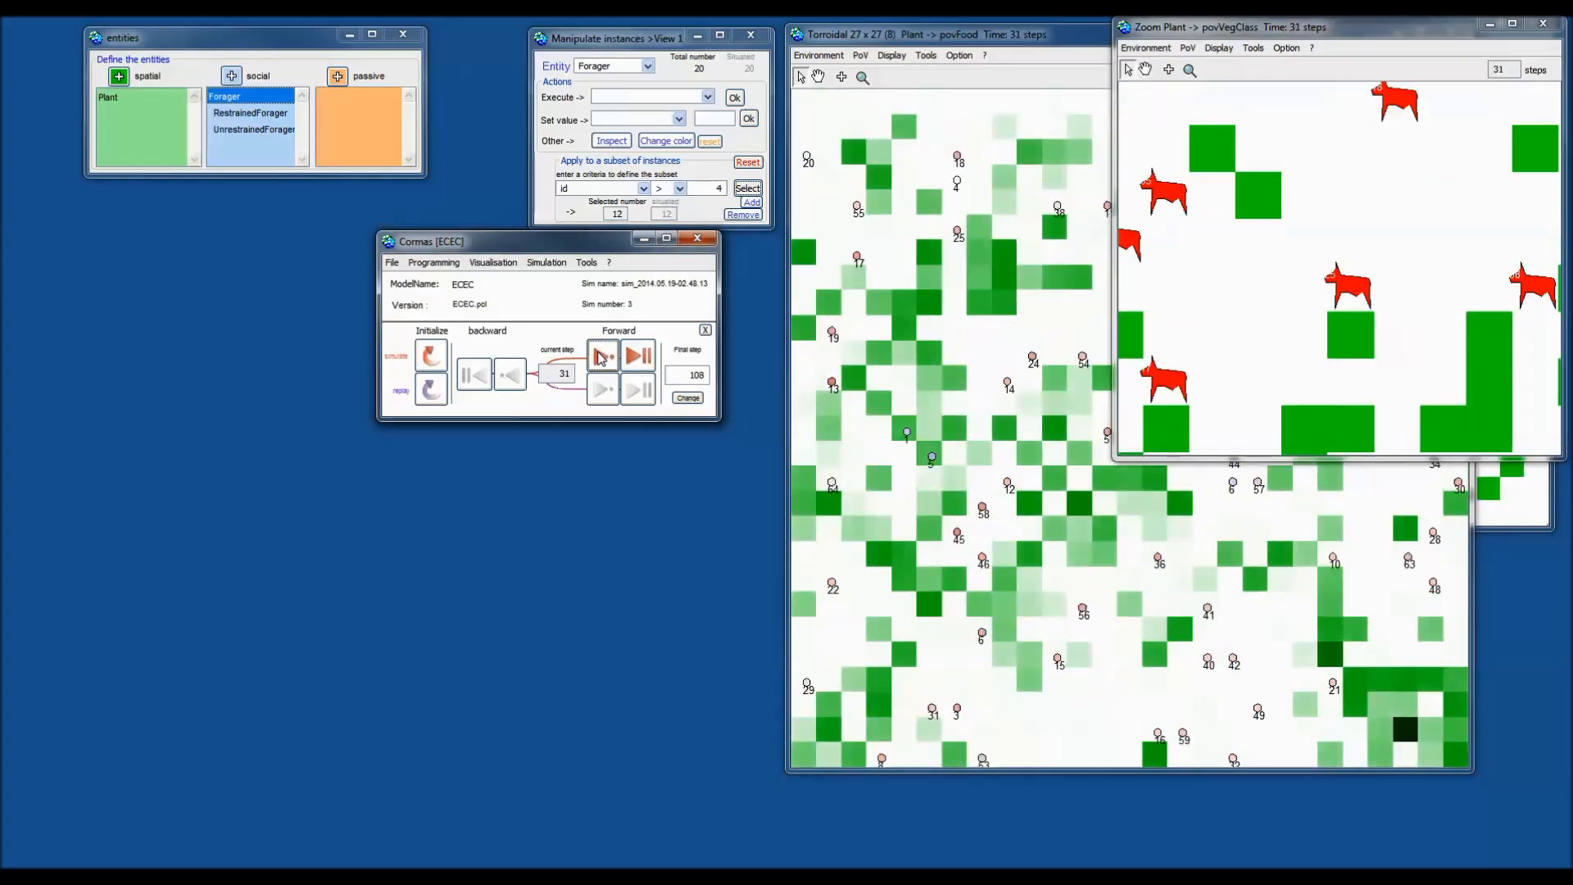
{"action": "left_click", "coordinate": [601, 357]}
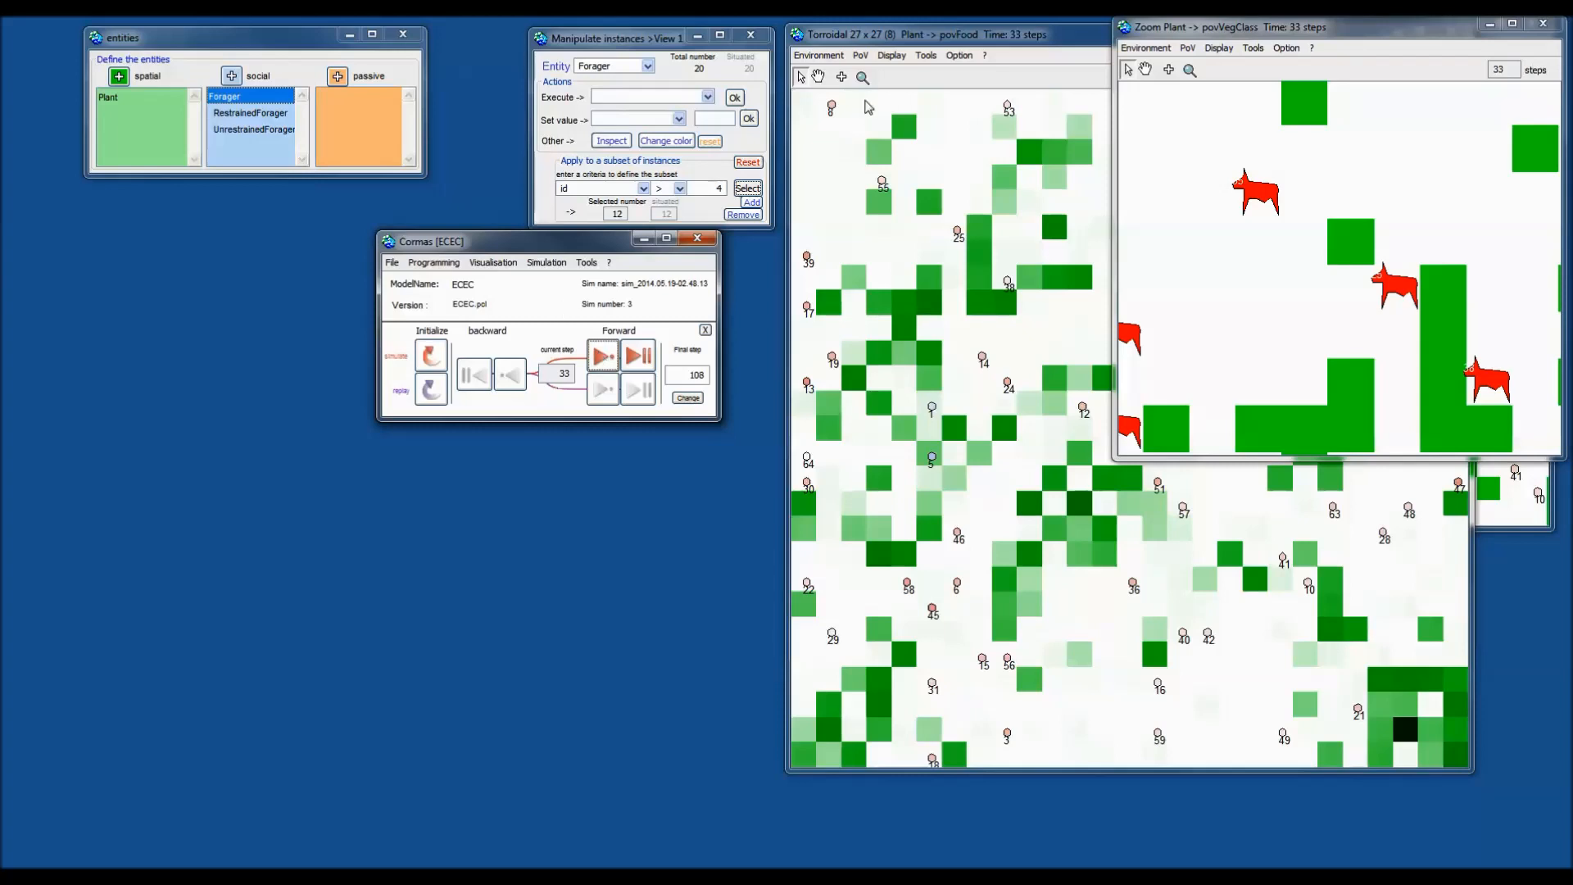
Magnify the close-up onto a forager and advance the simulation to step 42.
{"action": "left_click", "coordinate": [1190, 70]}
{"action": "left_click_drag", "start_coordinate": [1194, 153], "coordinate": [1322, 258]}
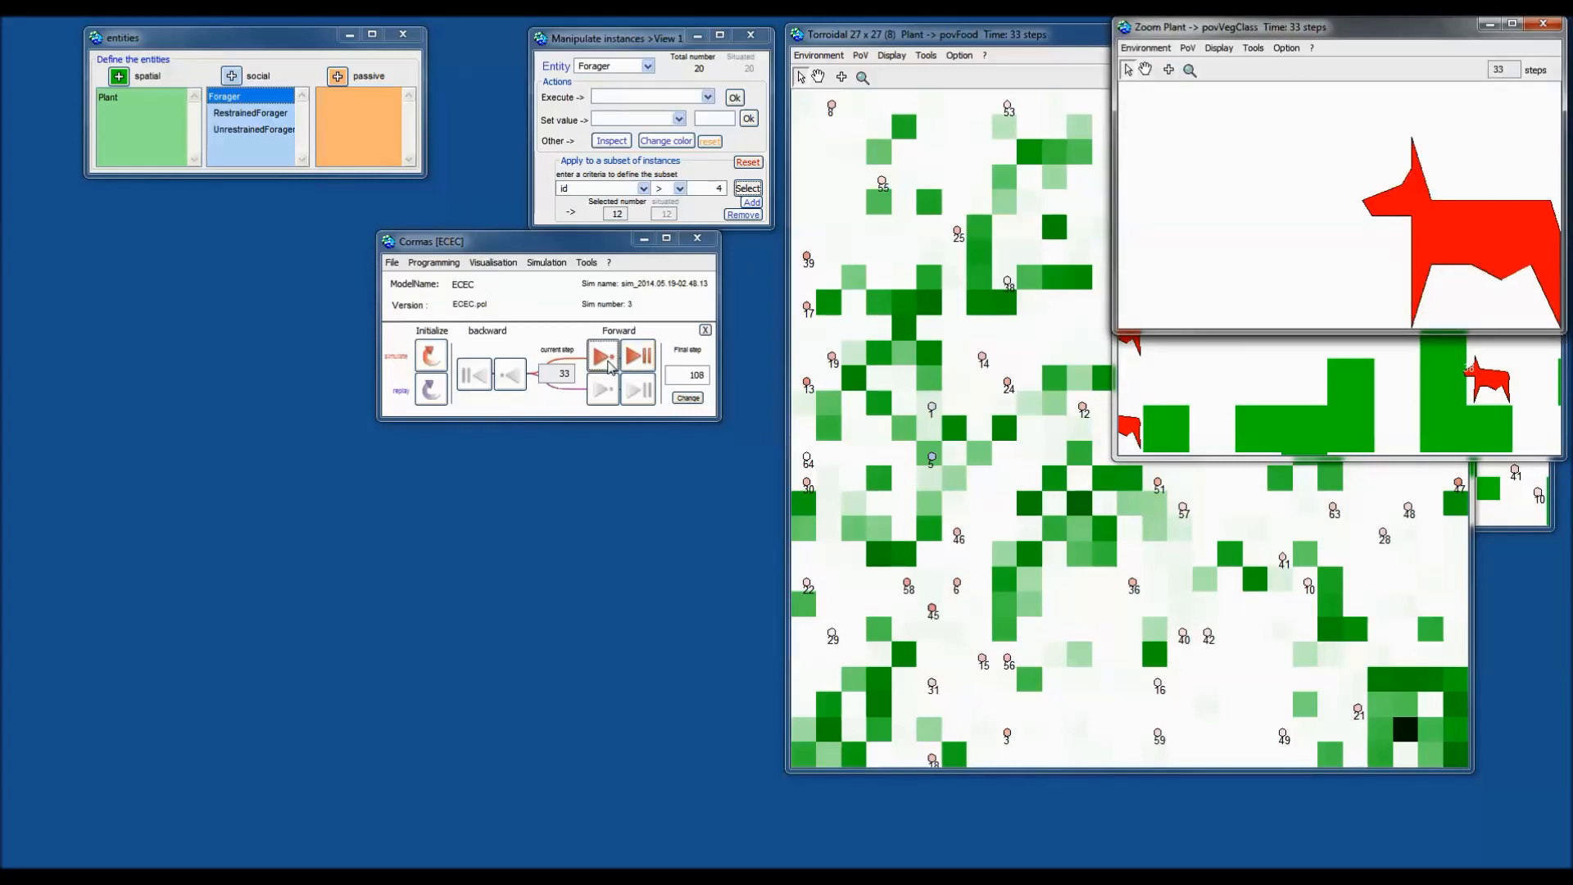
{"action": "left_click", "coordinate": [608, 364]}
{"action": "left_click", "coordinate": [607, 364]}
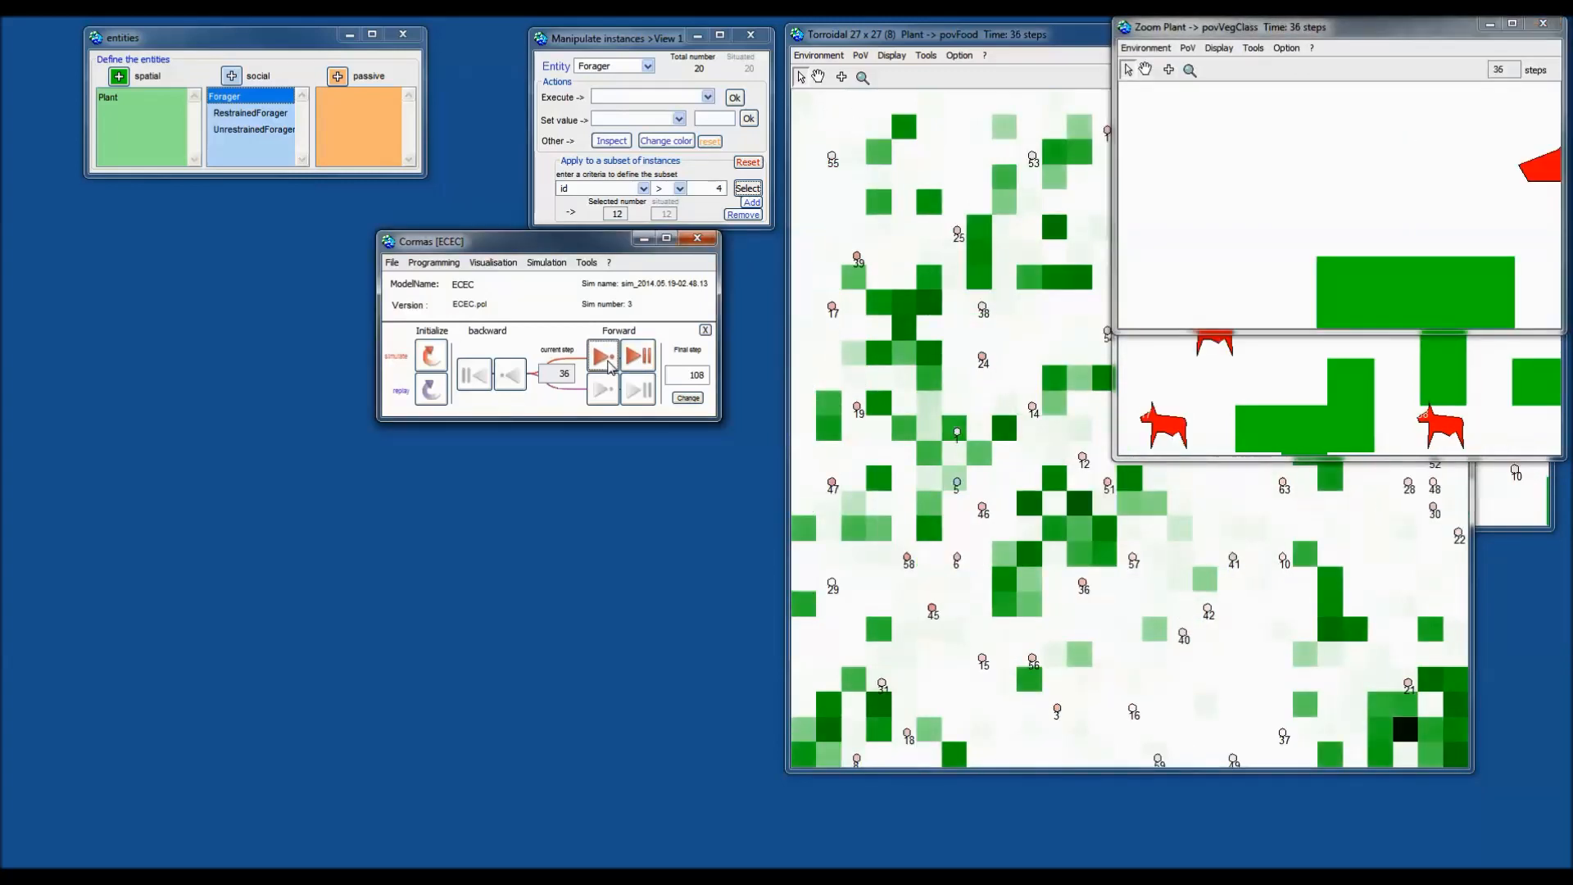
{"action": "left_click", "coordinate": [607, 365]}
{"action": "left_click", "coordinate": [607, 365]}
{"action": "left_click", "coordinate": [607, 365]}
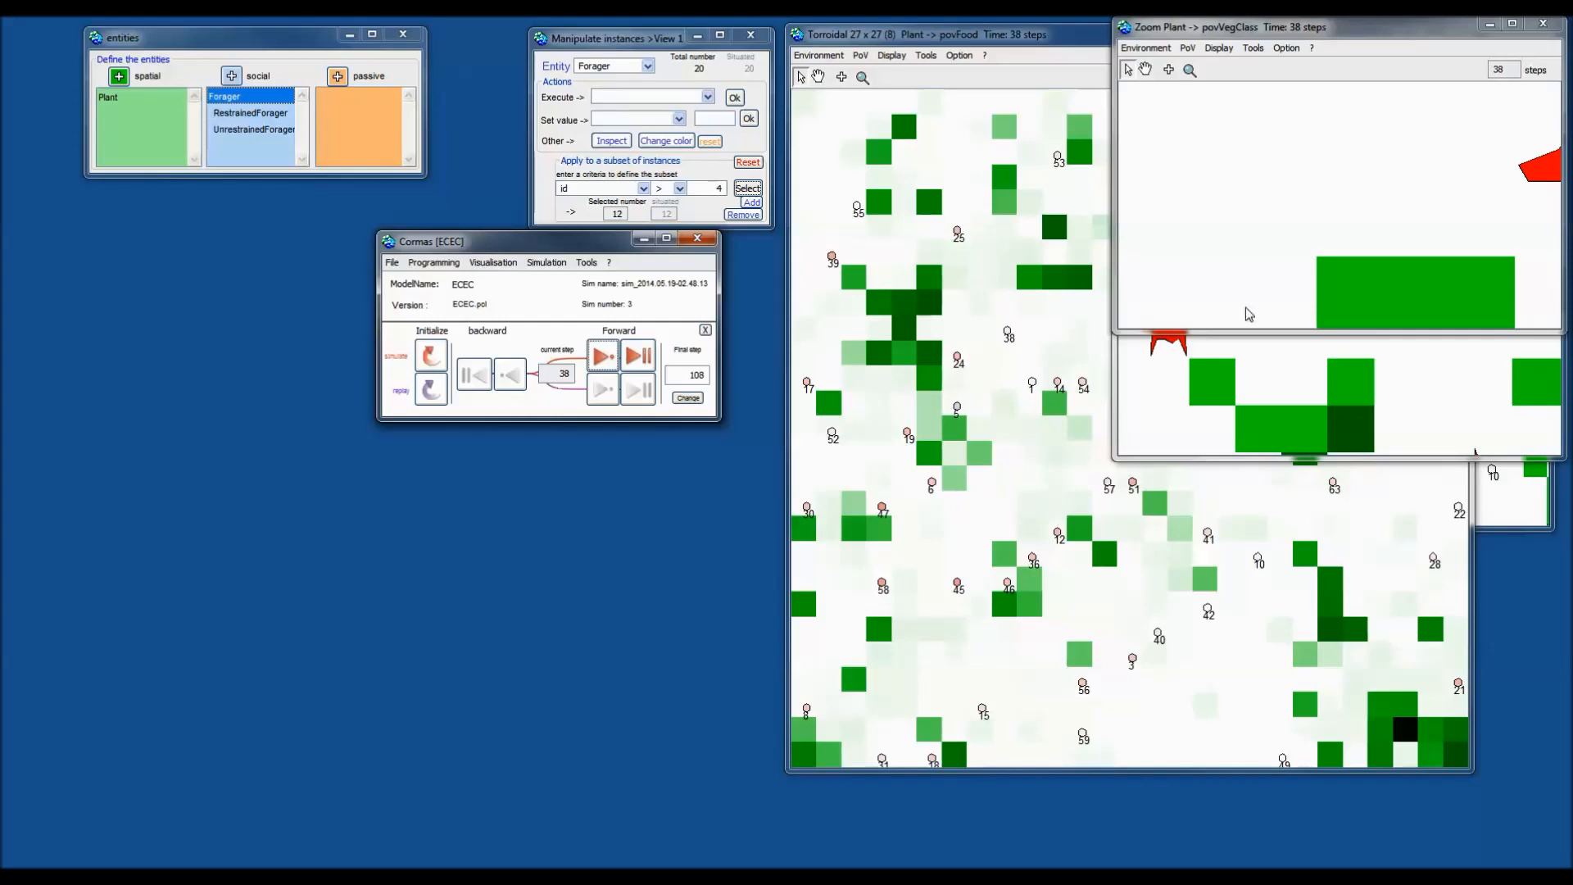
{"action": "left_click", "coordinate": [604, 358]}
{"action": "left_click", "coordinate": [604, 358]}
{"action": "left_click", "coordinate": [604, 358]}
{"action": "left_click", "coordinate": [603, 358]}
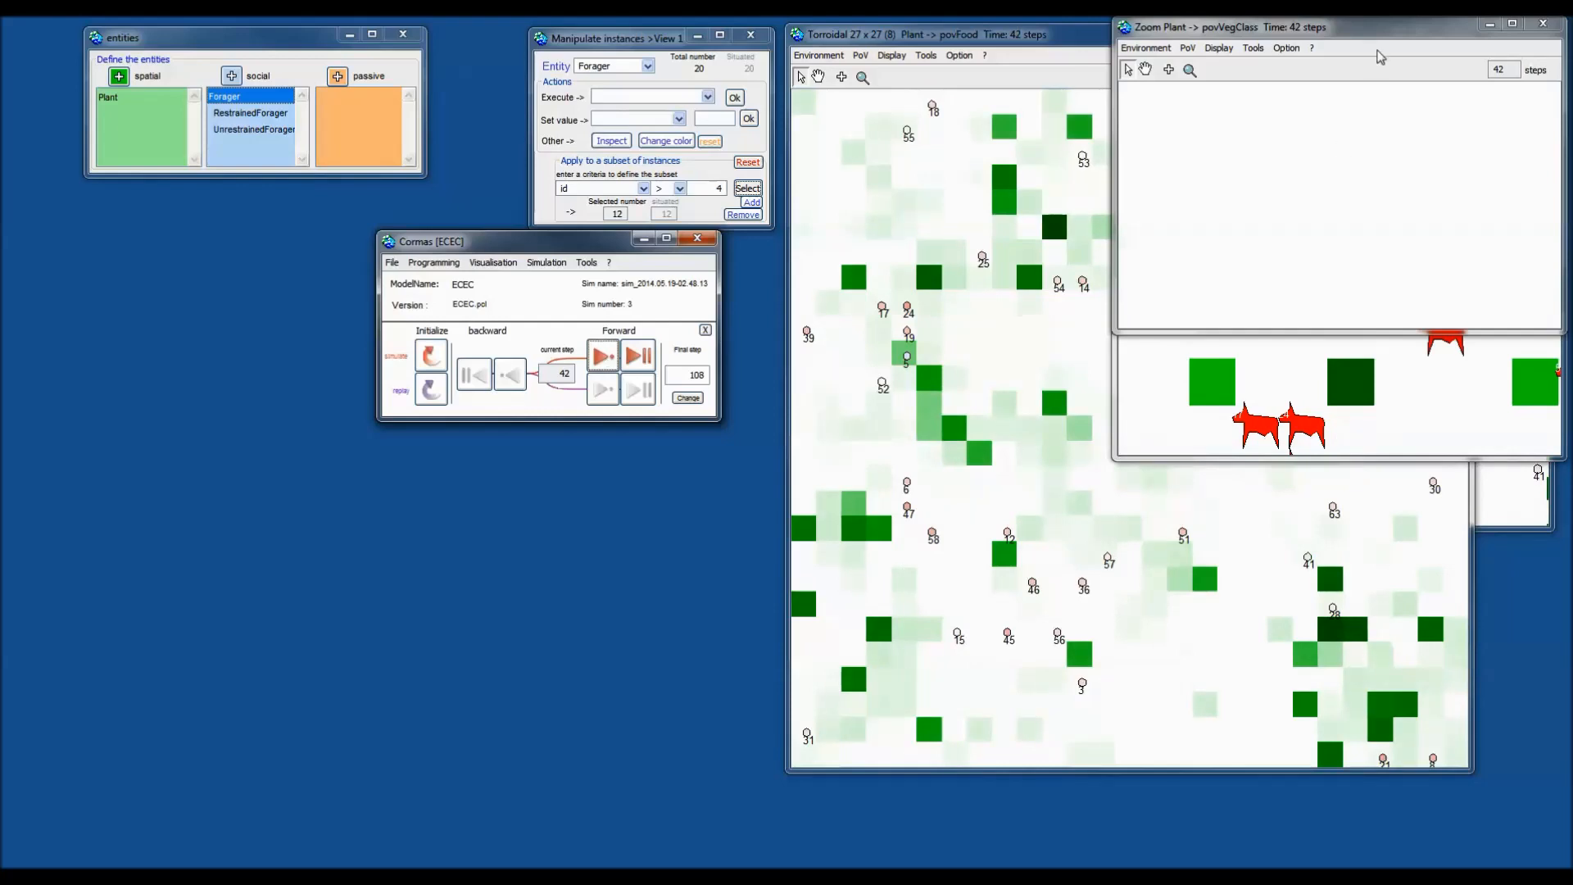
Browse the zoom window's Tools and Display menus without changing anything.
{"action": "left_click", "coordinate": [1253, 49]}
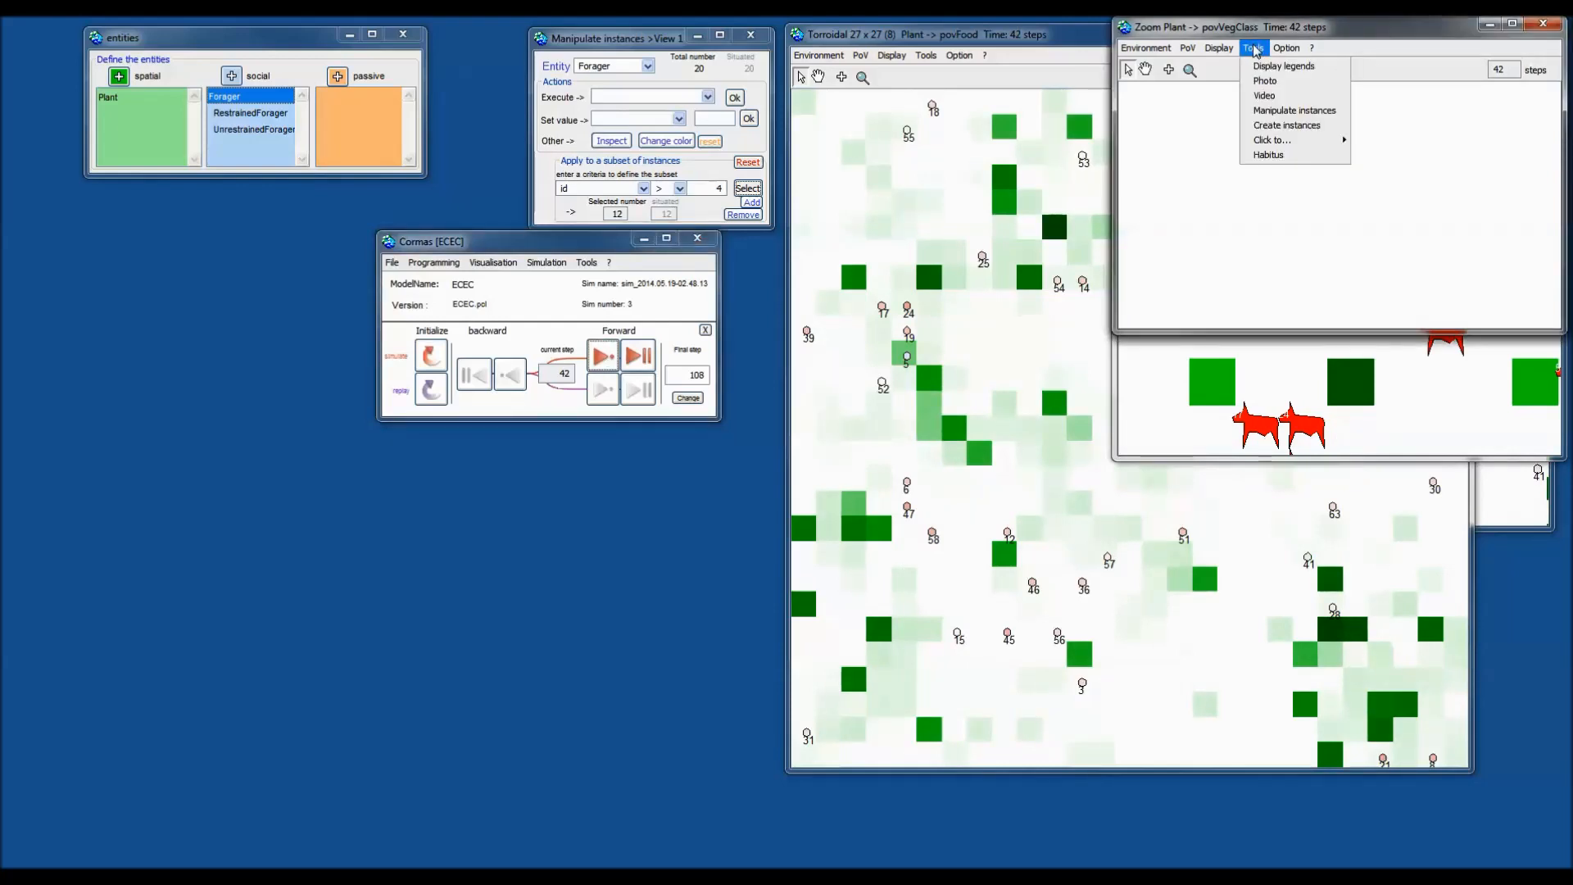
{"action": "left_click", "coordinate": [1255, 50]}
{"action": "left_click", "coordinate": [1227, 51]}
{"action": "left_click", "coordinate": [1217, 51]}
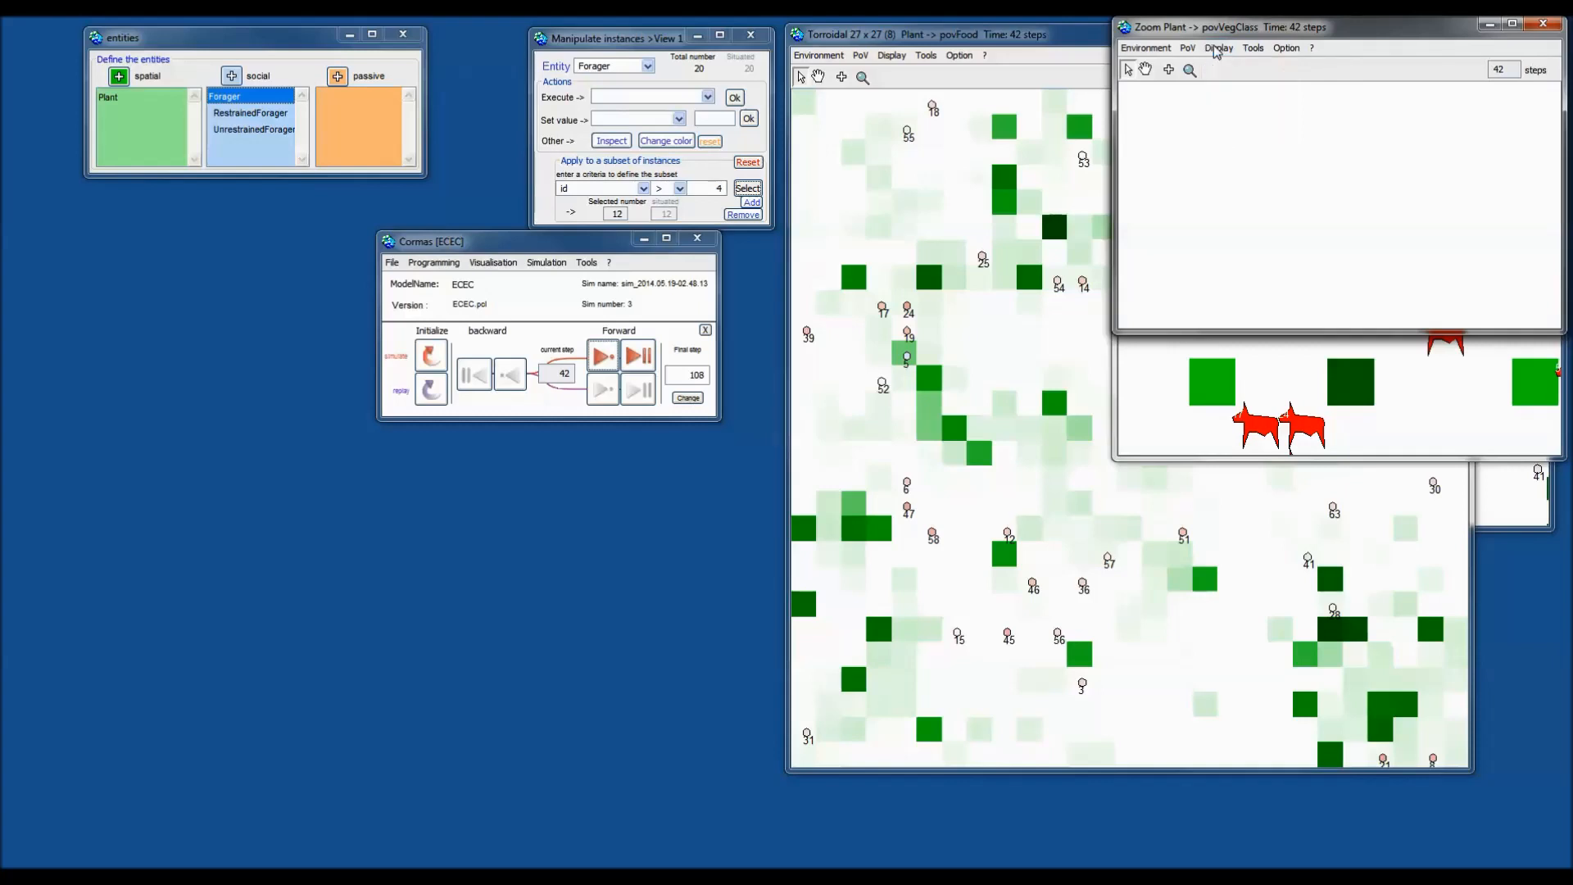